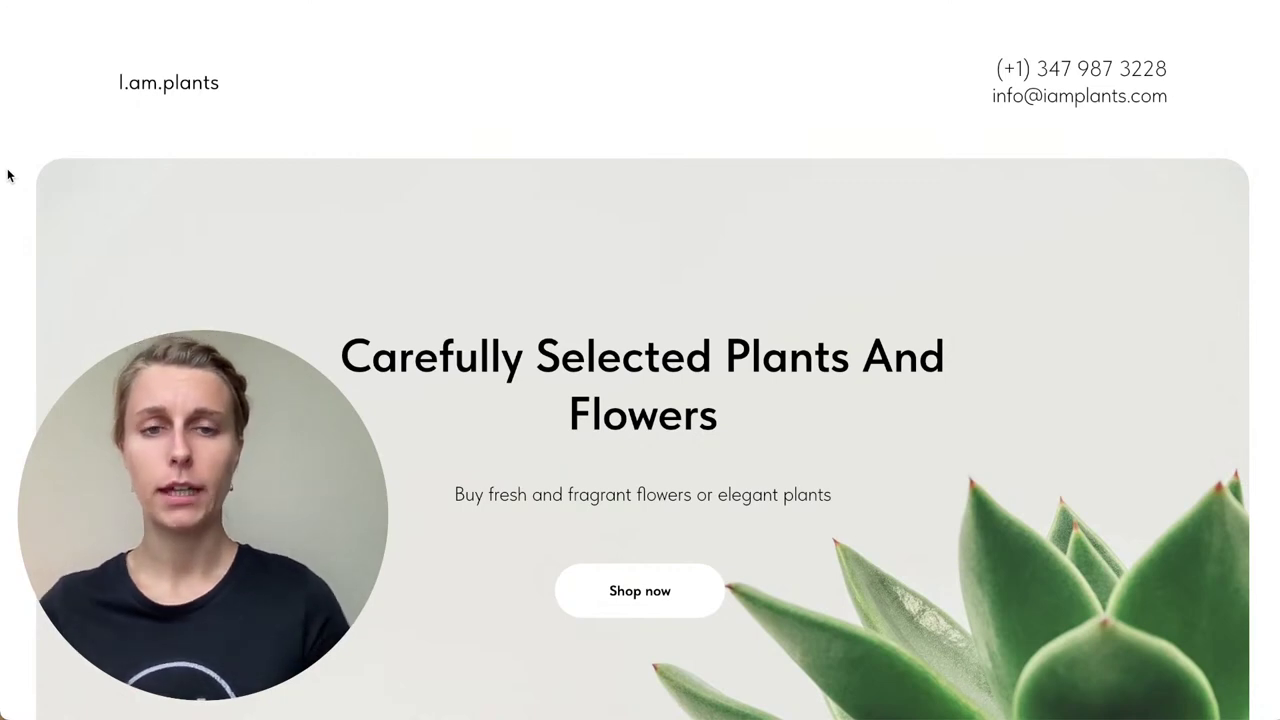
Step: Jump from the cover to the product catalogue with the Shop now button
{"action": "scroll", "coordinate": [7, 176], "scroll_direction": "down", "scroll_amount": 2}
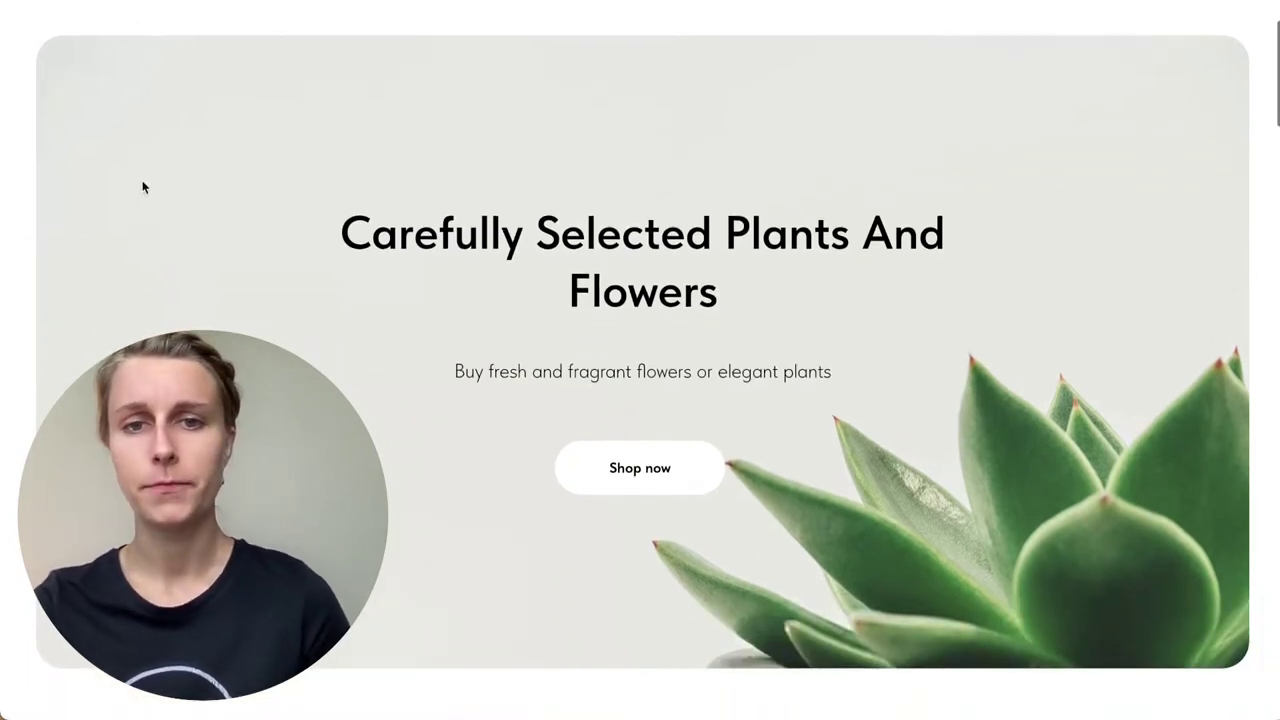
{"action": "scroll", "coordinate": [657, 491], "scroll_direction": "up", "scroll_amount": 2}
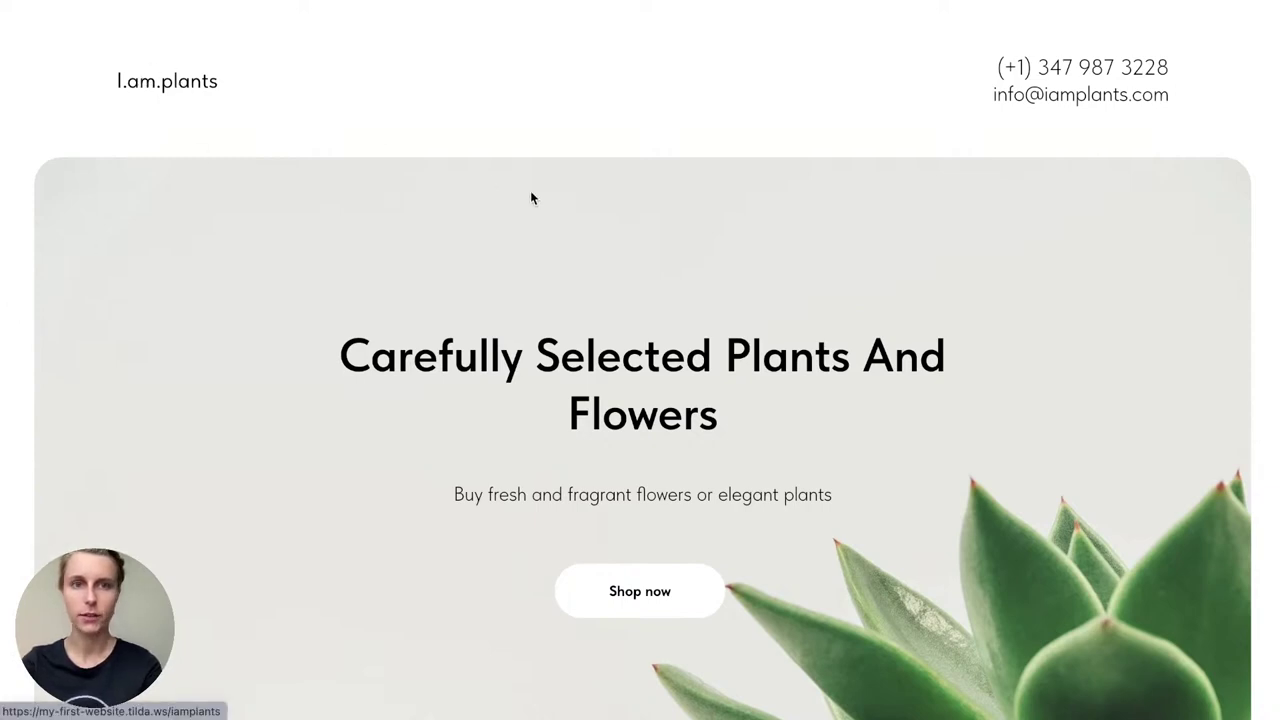
{"action": "scroll", "coordinate": [678, 335], "scroll_direction": "down", "scroll_amount": 2}
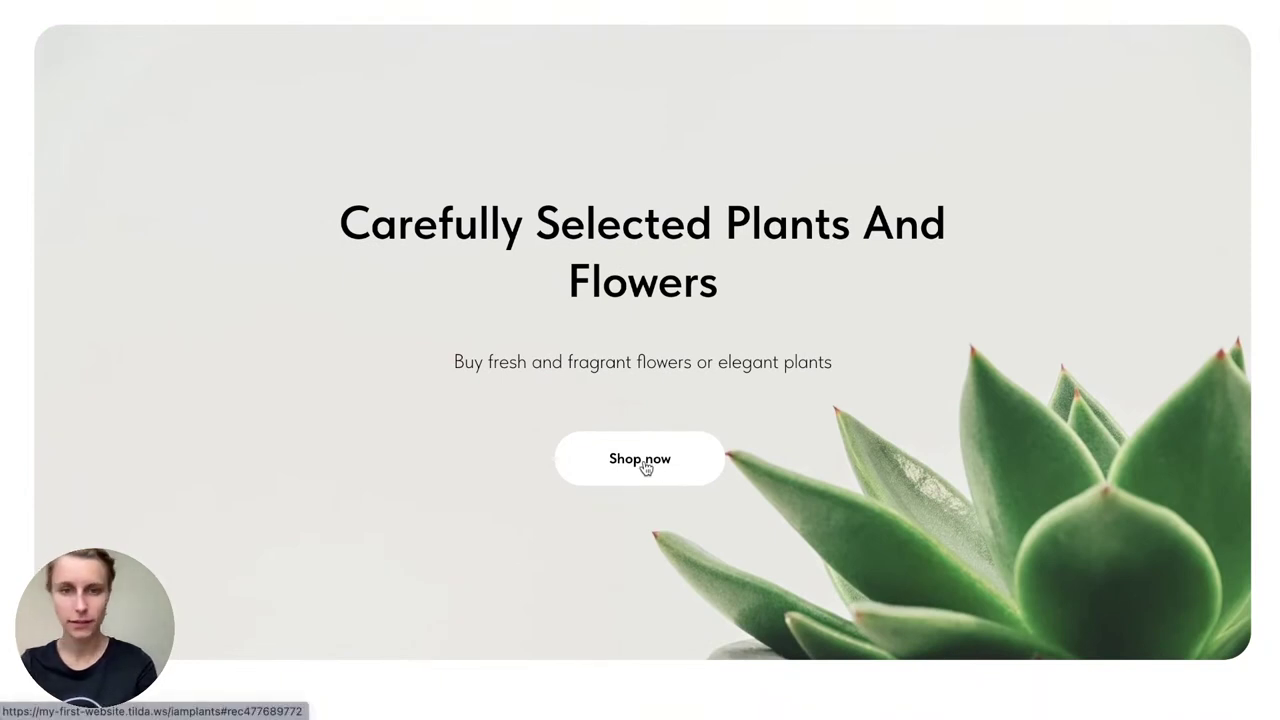
{"action": "left_click", "coordinate": [645, 468]}
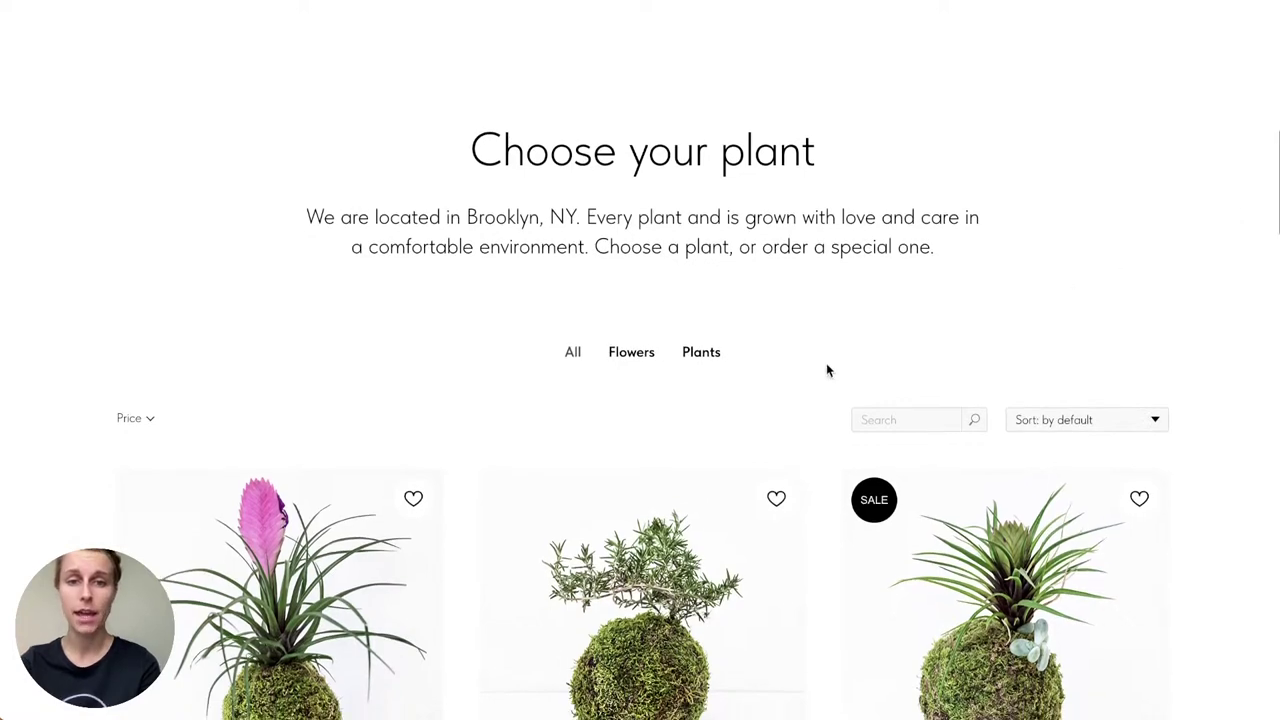
{"action": "scroll", "coordinate": [835, 365], "scroll_direction": "down", "scroll_amount": 2}
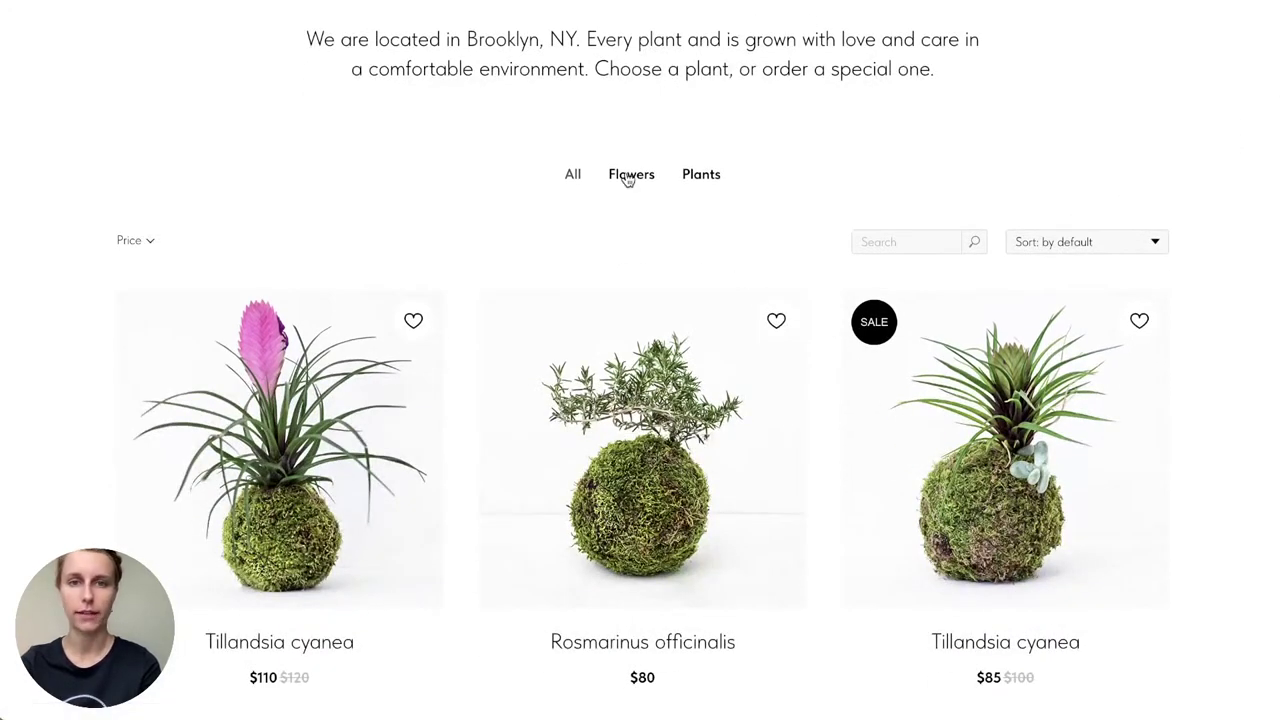
Step: Try the Flowers and Plants filters, then search 'tulip' and clear the search
{"action": "left_click", "coordinate": [628, 177]}
{"action": "left_click", "coordinate": [703, 177]}
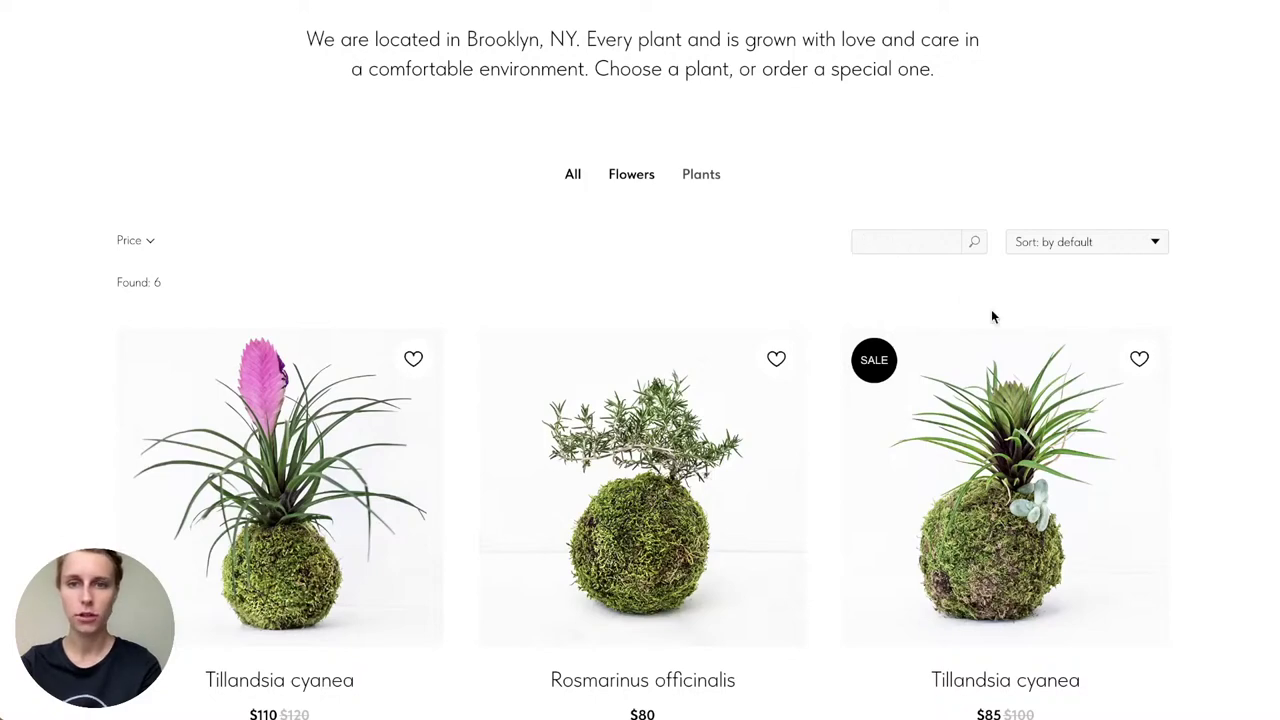
{"action": "type", "text": "tulip"}
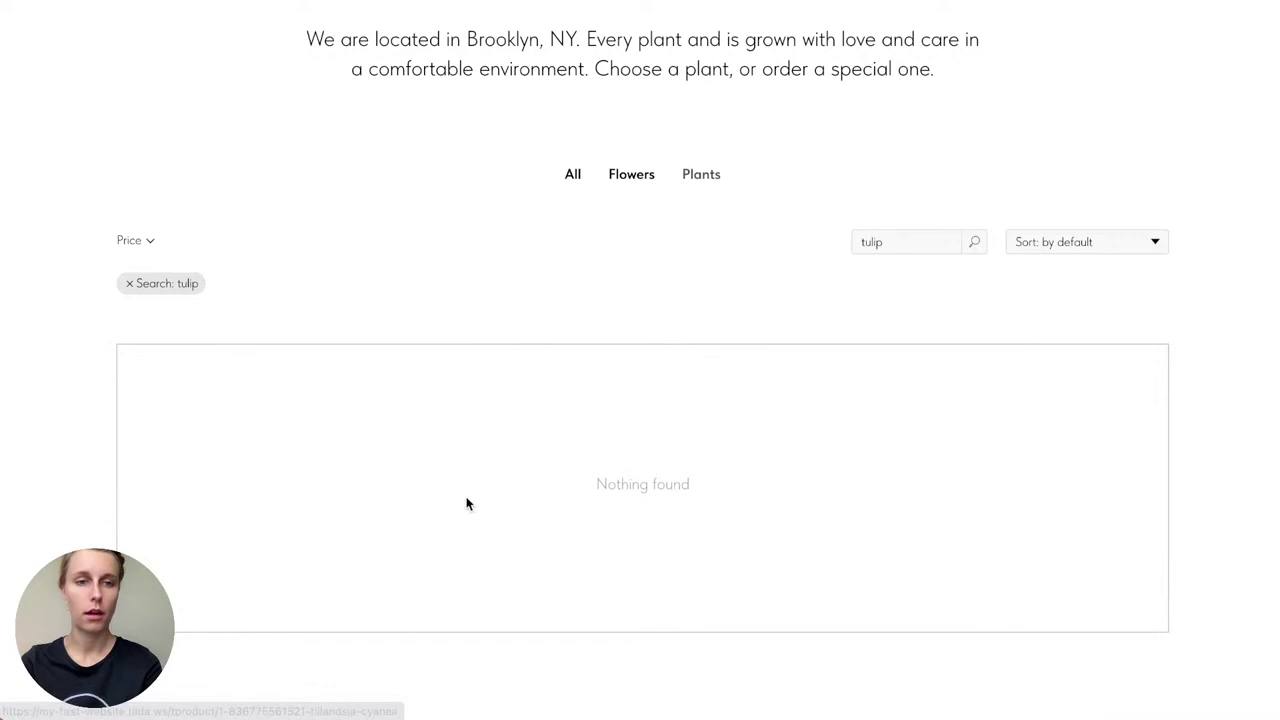
{"action": "double_click", "coordinate": [917, 240]}
{"action": "key", "text": "BackSpace"}
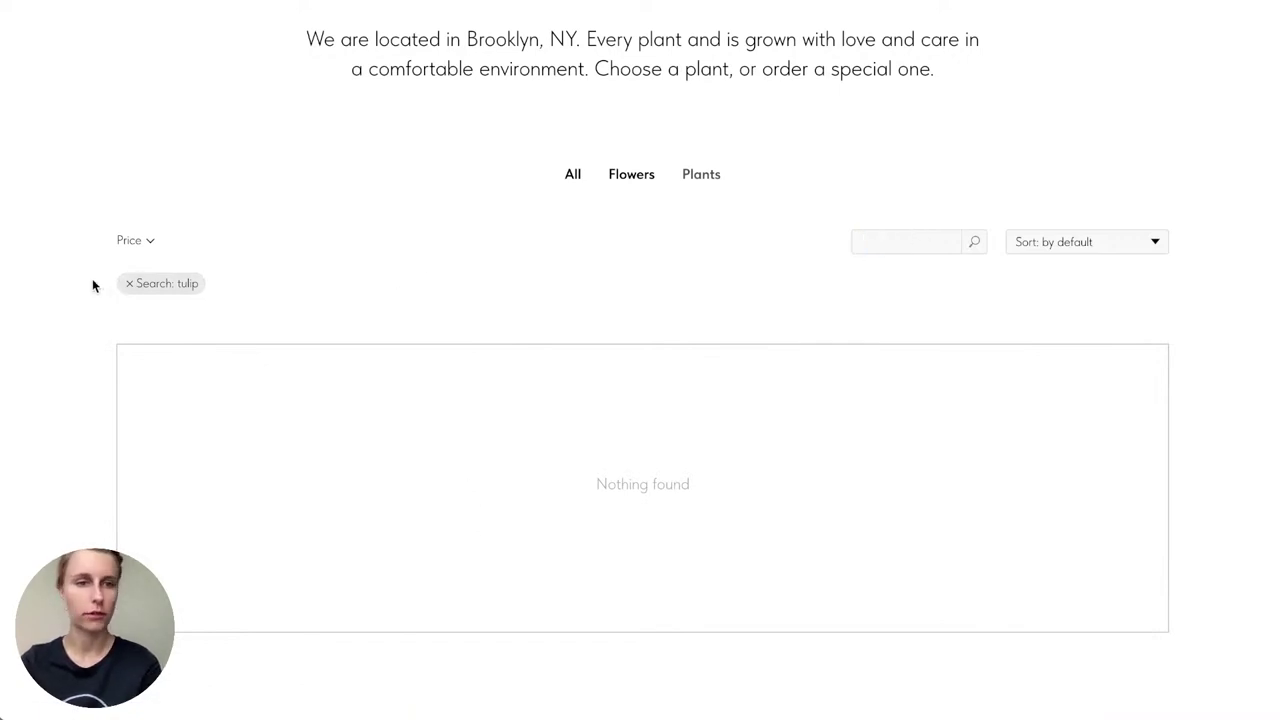
{"action": "left_click", "coordinate": [129, 283]}
Step: Show all products again, rerun the 'tulip' search and remove the search filter
{"action": "scroll", "coordinate": [805, 299], "scroll_direction": "down", "scroll_amount": 4}
{"action": "scroll", "coordinate": [804, 292], "scroll_direction": "down", "scroll_amount": 5}
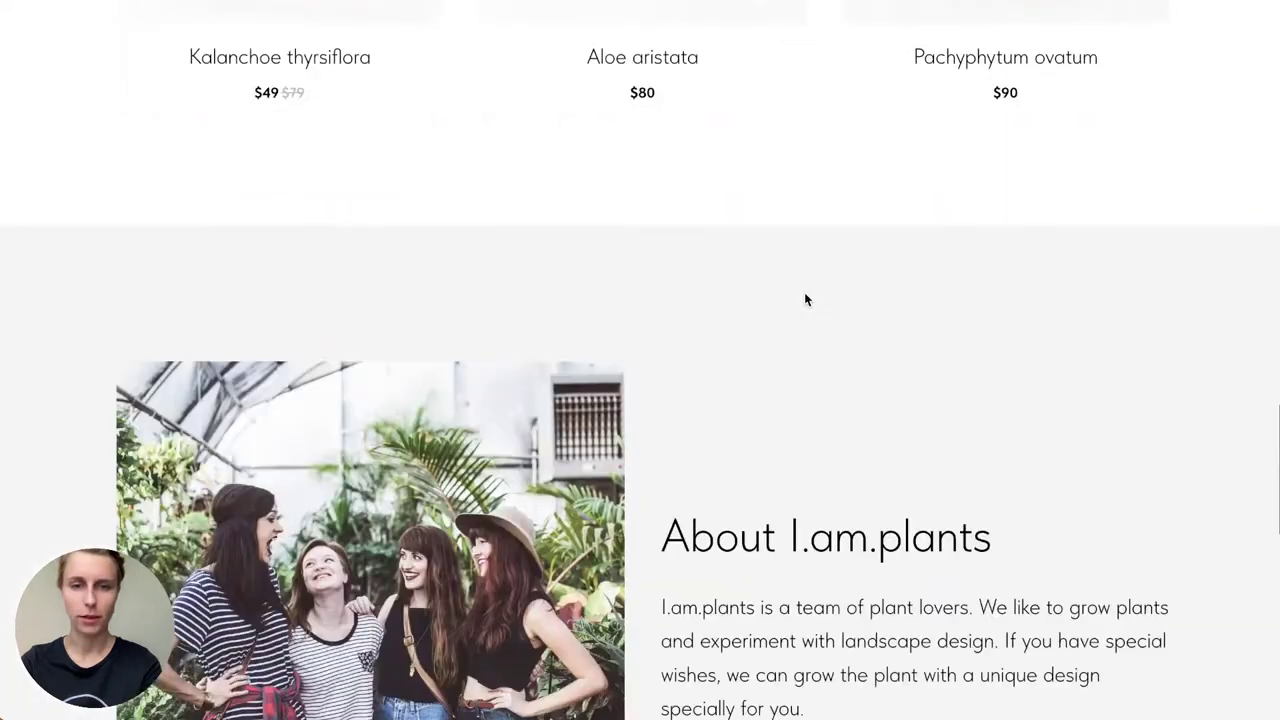
{"action": "scroll", "coordinate": [805, 297], "scroll_direction": "up", "scroll_amount": 8}
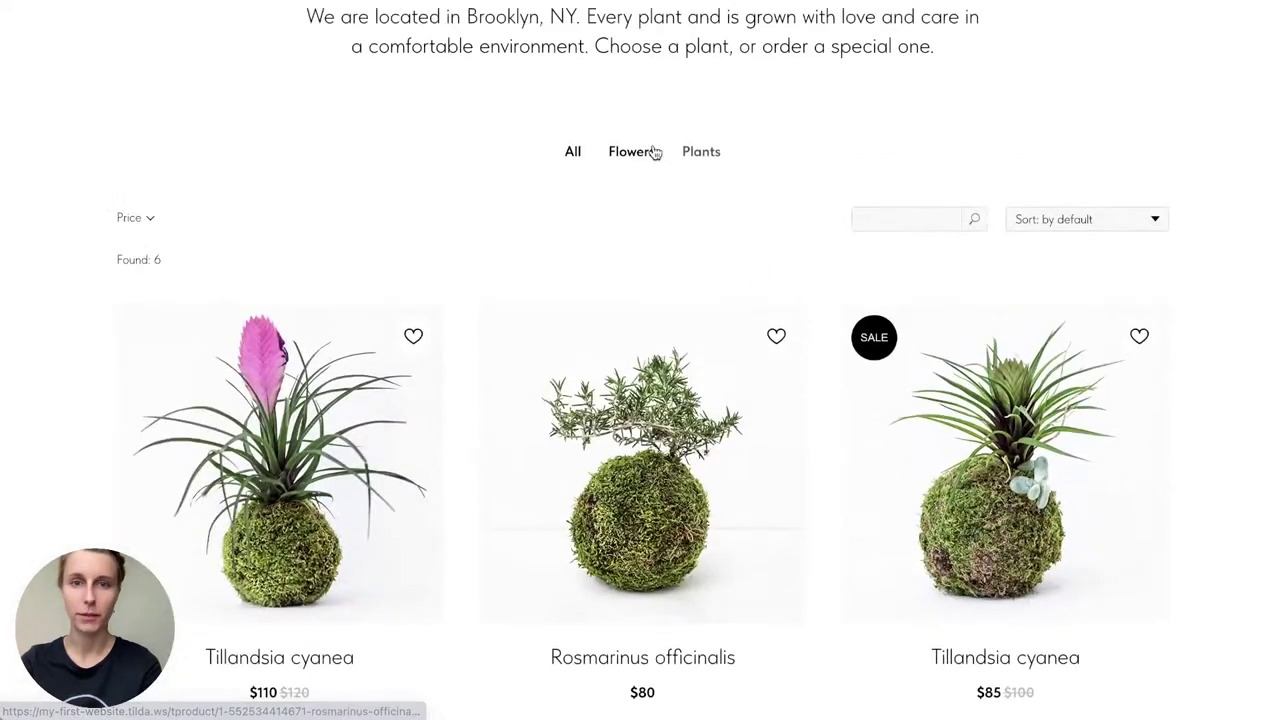
{"action": "left_click", "coordinate": [571, 155]}
{"action": "left_click", "coordinate": [906, 220]}
{"action": "type", "text": "tulip"}
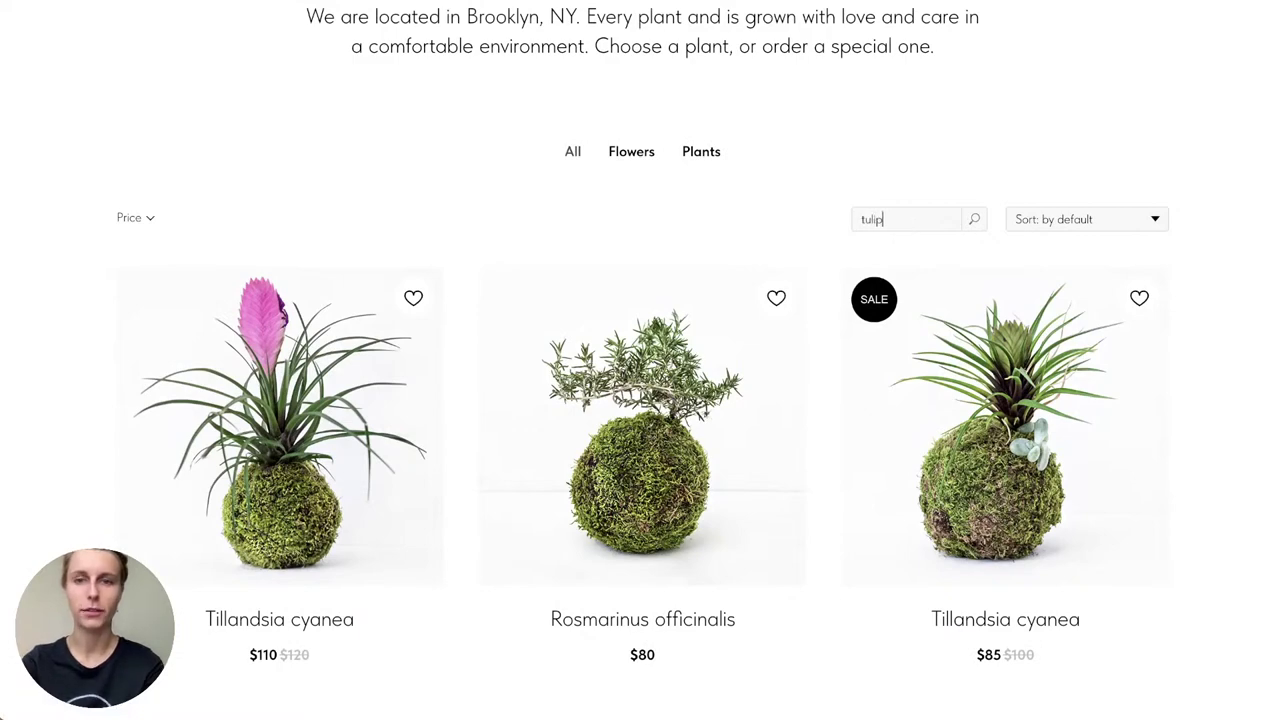
{"action": "key", "text": "Return"}
{"action": "double_click", "coordinate": [902, 222]}
{"action": "key", "text": "BackSpace"}
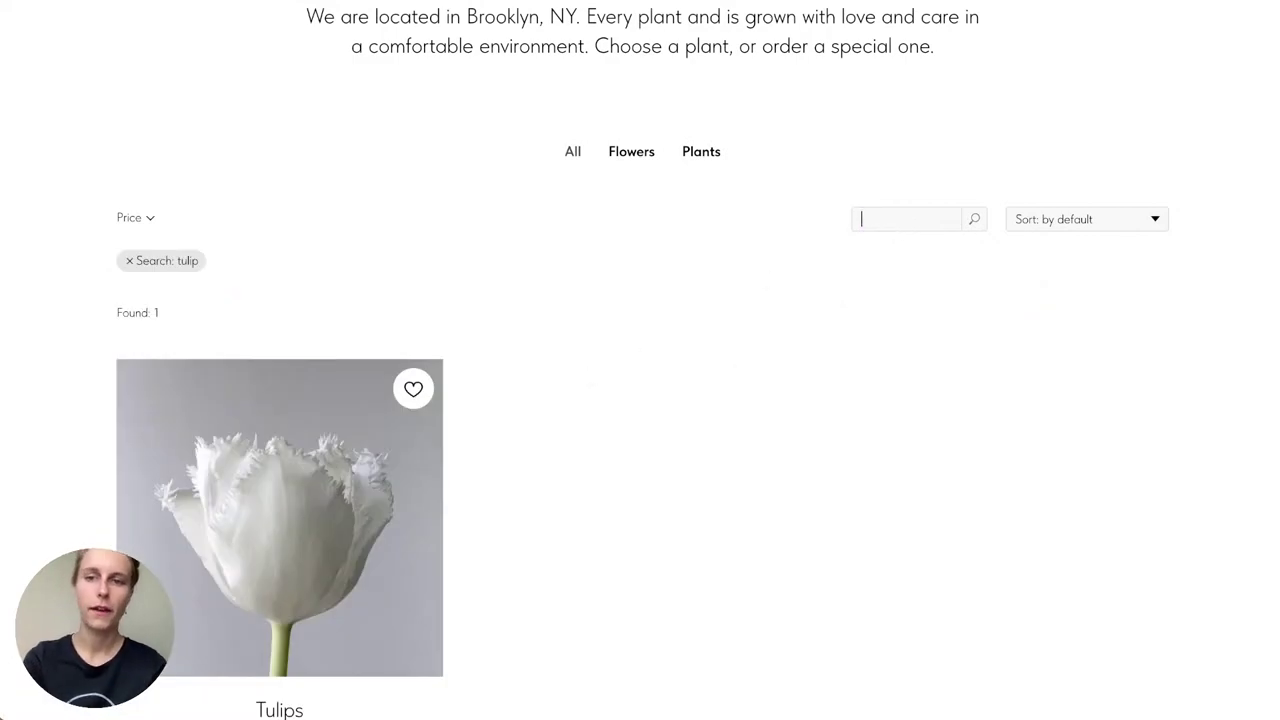
{"action": "left_click", "coordinate": [129, 261]}
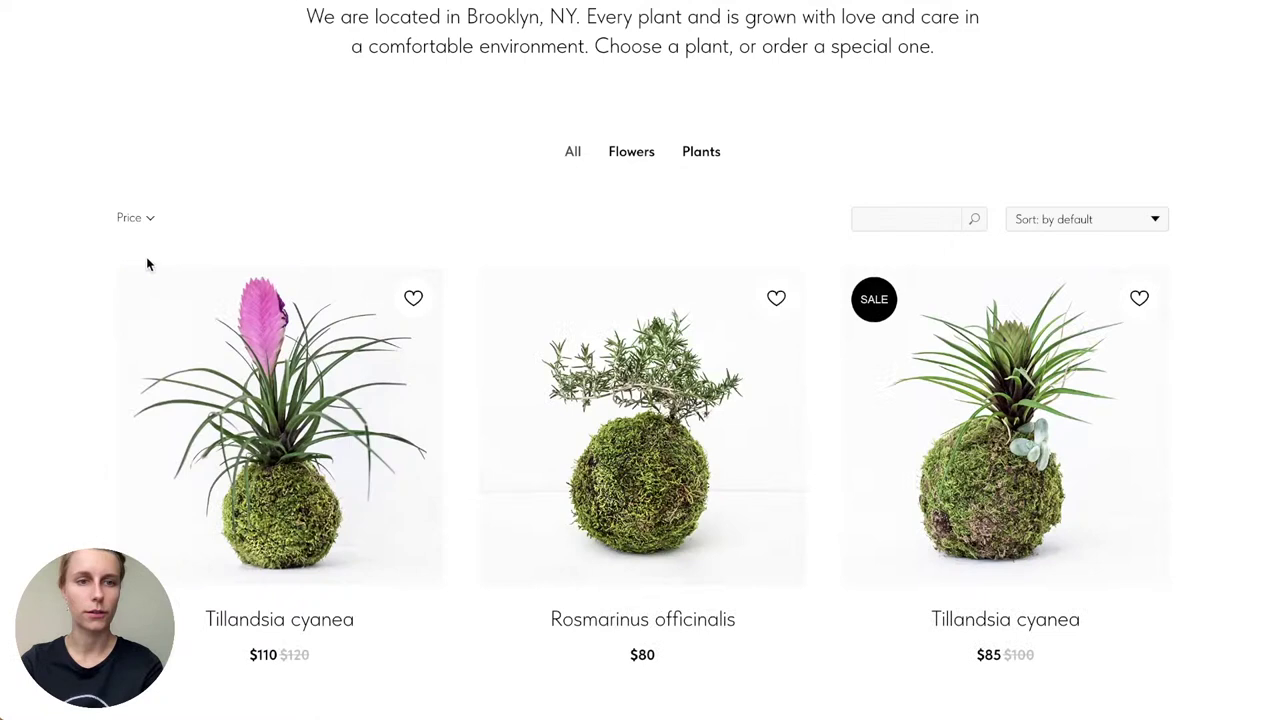
Step: Open the Sort options and the Price range filter, then scroll the product grid
{"action": "left_click", "coordinate": [1070, 222]}
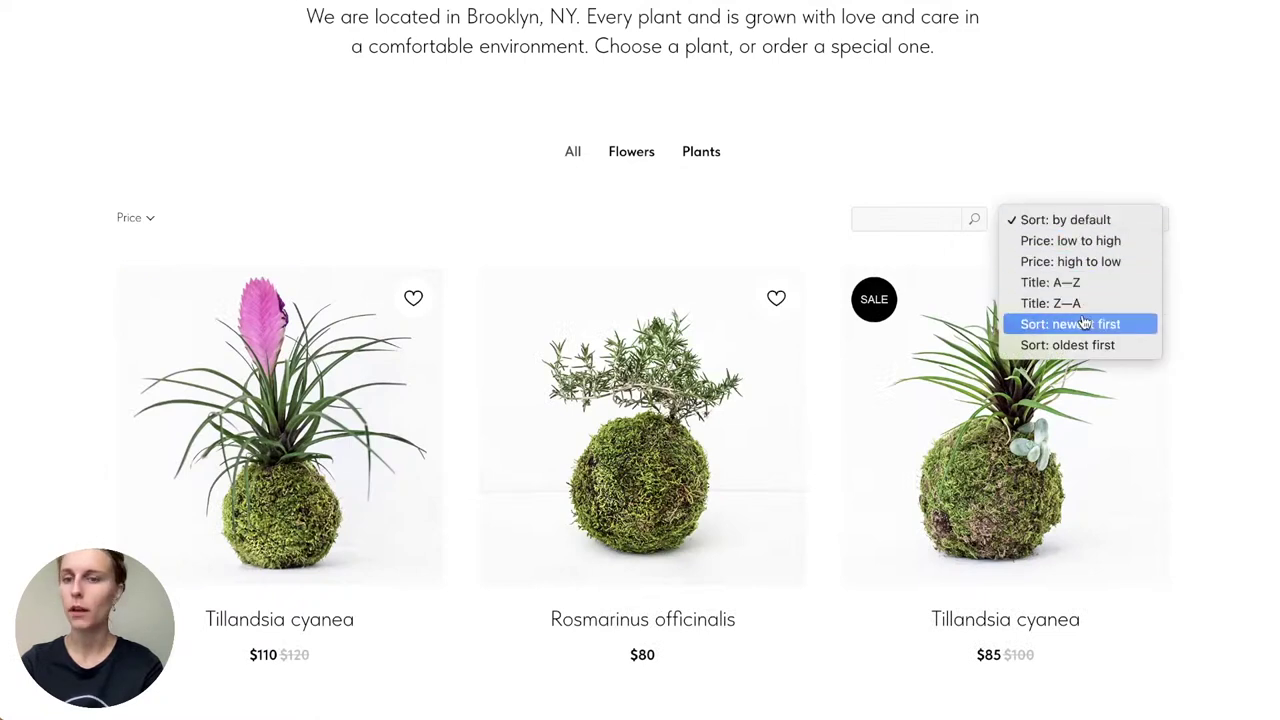
{"action": "left_click", "coordinate": [140, 219]}
{"action": "left_click", "coordinate": [136, 219]}
{"action": "scroll", "coordinate": [100, 372], "scroll_direction": "down", "scroll_amount": 5}
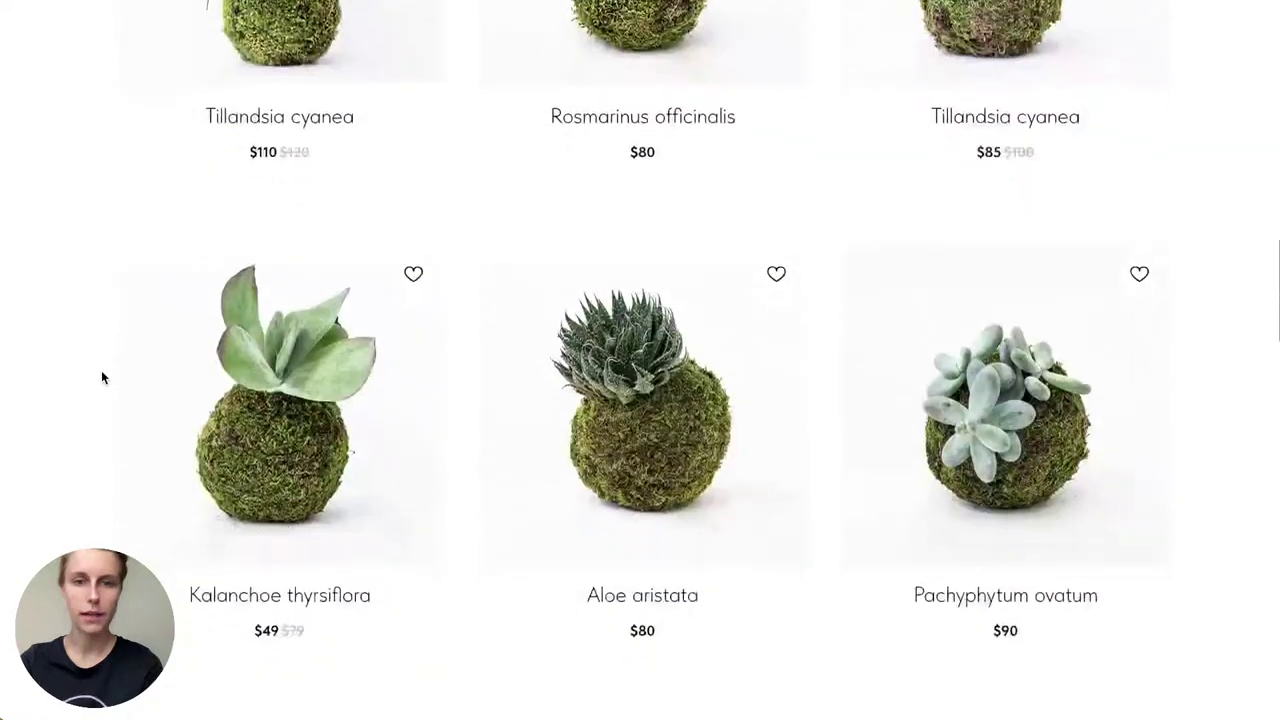
Step: Add Kalanchoe thyrsiflora to favorites and check the Favorites list
{"action": "left_click", "coordinate": [413, 229]}
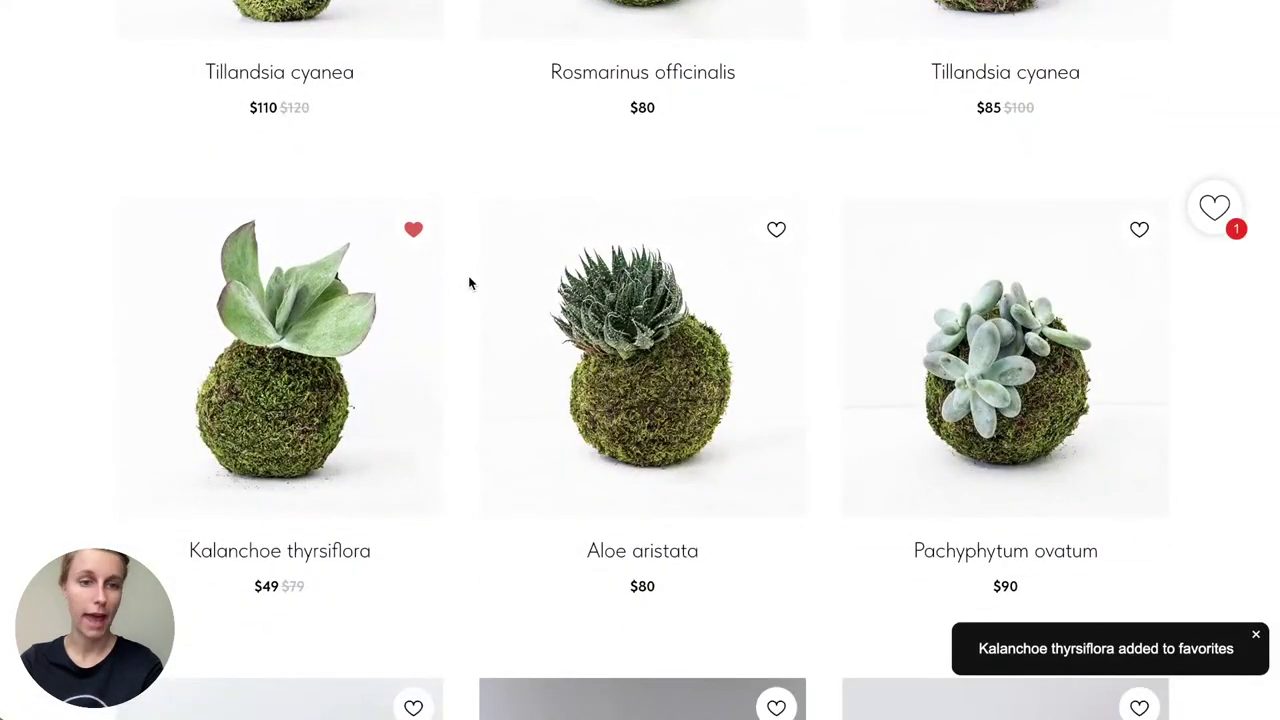
{"action": "scroll", "coordinate": [469, 280], "scroll_direction": "down", "scroll_amount": 1}
{"action": "scroll", "coordinate": [469, 283], "scroll_direction": "down", "scroll_amount": 2}
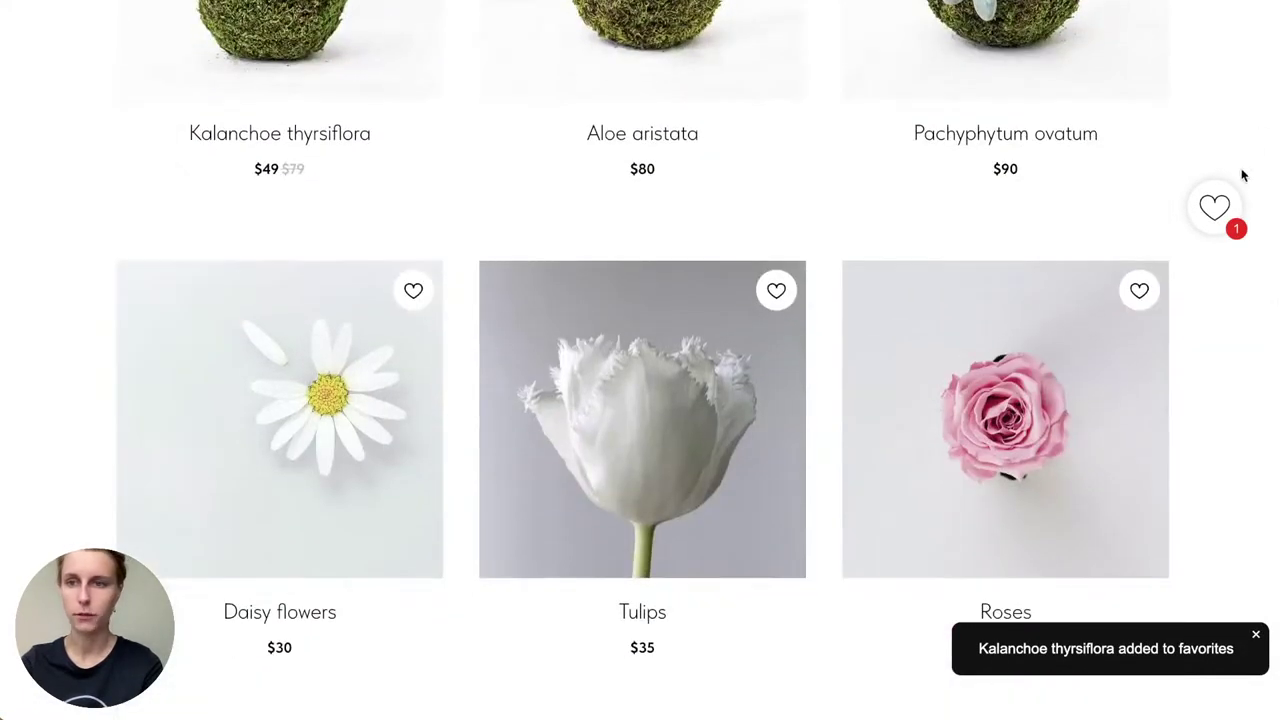
{"action": "left_click", "coordinate": [1222, 206]}
{"action": "left_click", "coordinate": [1251, 29]}
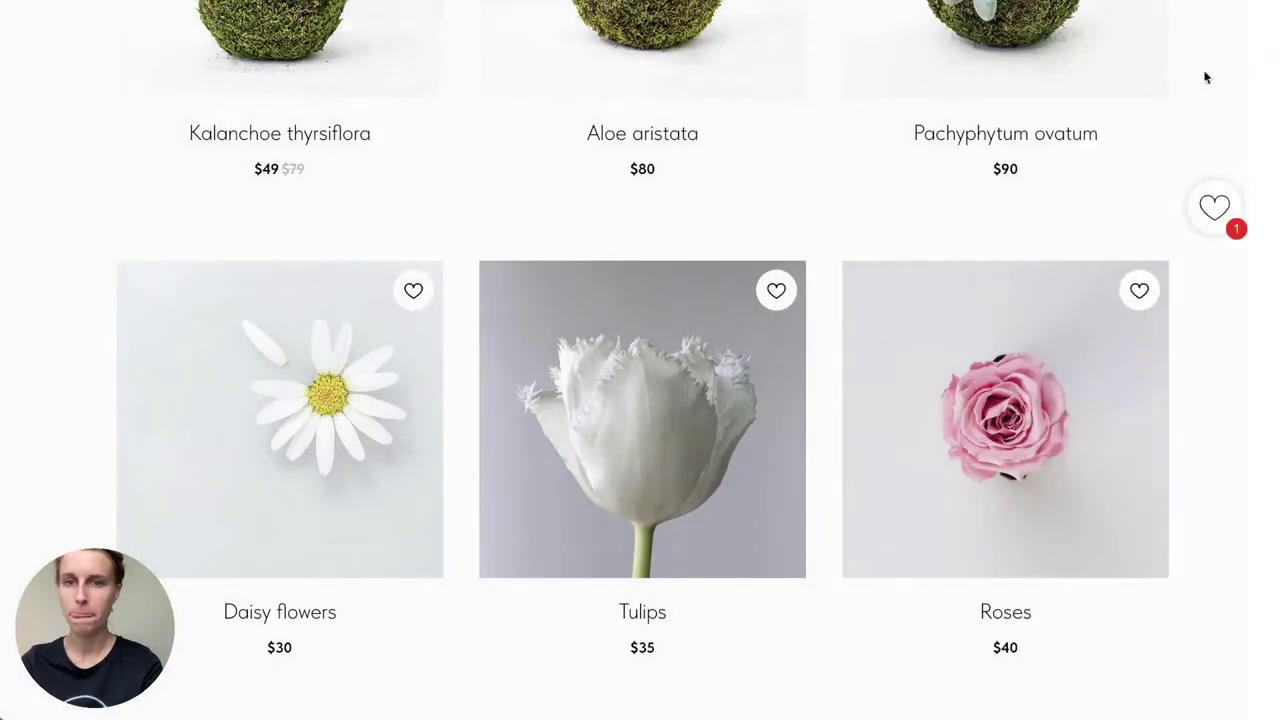
Step: Add Roses ($40) to the cart and review the cart's order form
{"action": "scroll", "coordinate": [1000, 418], "scroll_direction": "down", "scroll_amount": 2}
{"action": "left_click", "coordinate": [1000, 418]}
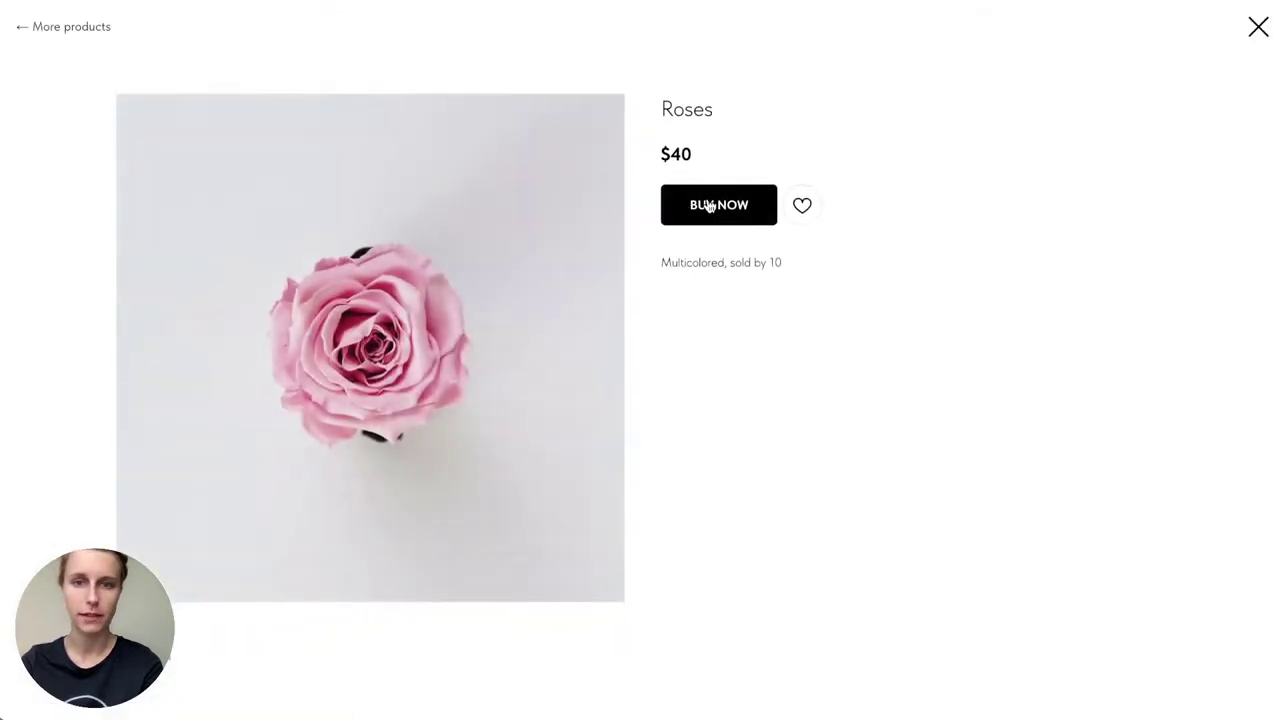
{"action": "left_click", "coordinate": [708, 206]}
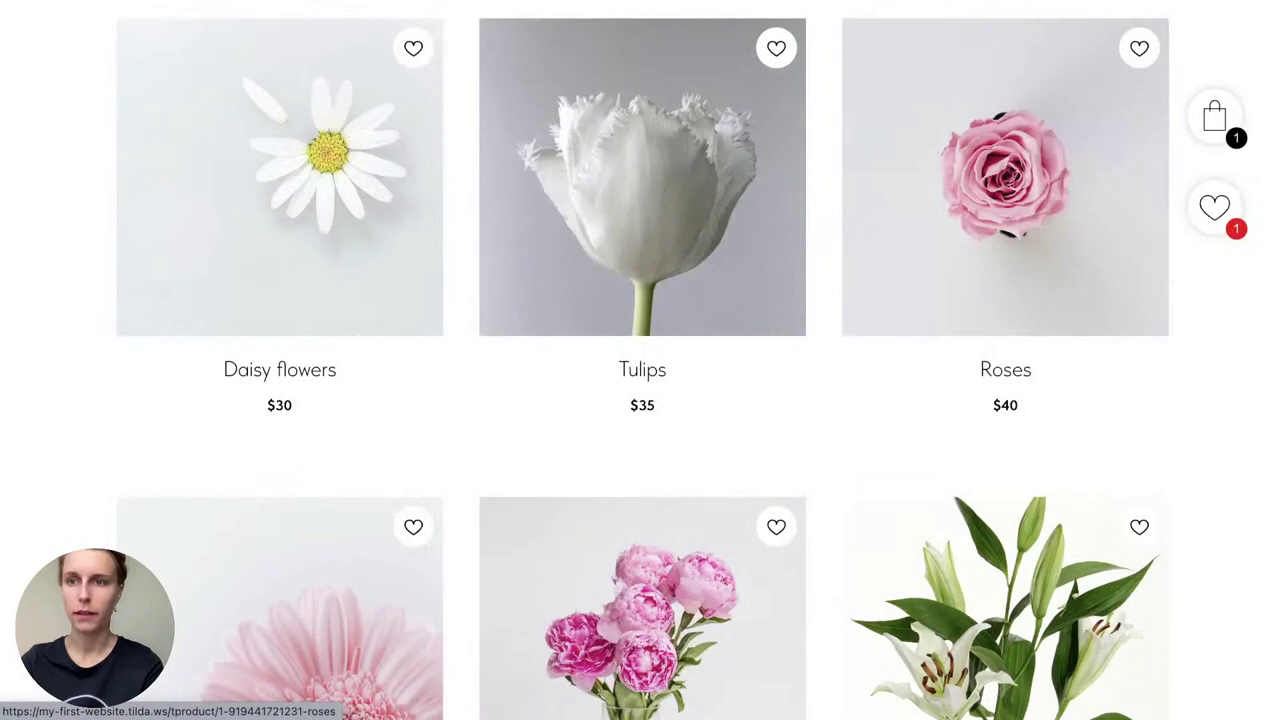
{"action": "left_click", "coordinate": [1218, 118]}
{"action": "scroll", "coordinate": [700, 300], "scroll_direction": "down", "scroll_amount": 3}
{"action": "scroll", "coordinate": [672, 333], "scroll_direction": "up", "scroll_amount": 5}
{"action": "scroll", "coordinate": [672, 333], "scroll_direction": "down", "scroll_amount": 3}
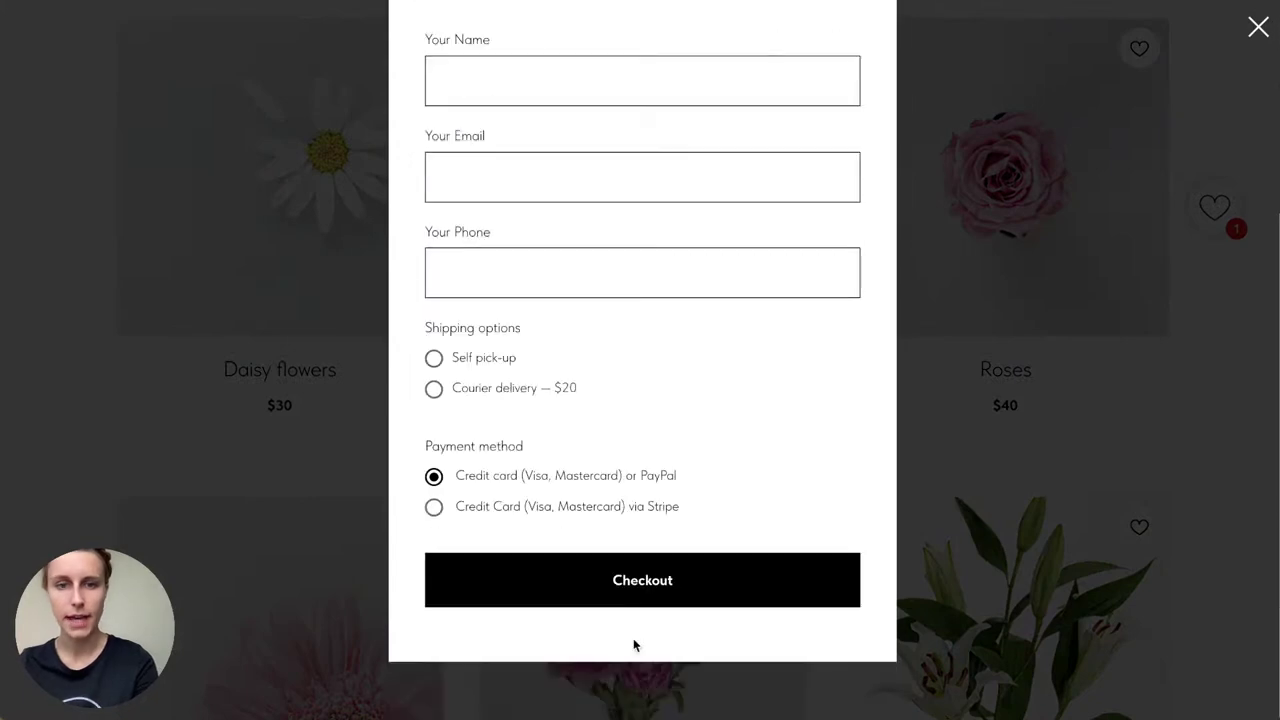
{"action": "left_click", "coordinate": [1174, 287]}
Step: Scroll down the page and back up to the cover
{"action": "scroll", "coordinate": [793, 416], "scroll_direction": "down", "scroll_amount": 10}
{"action": "scroll", "coordinate": [793, 287], "scroll_direction": "down", "scroll_amount": 2}
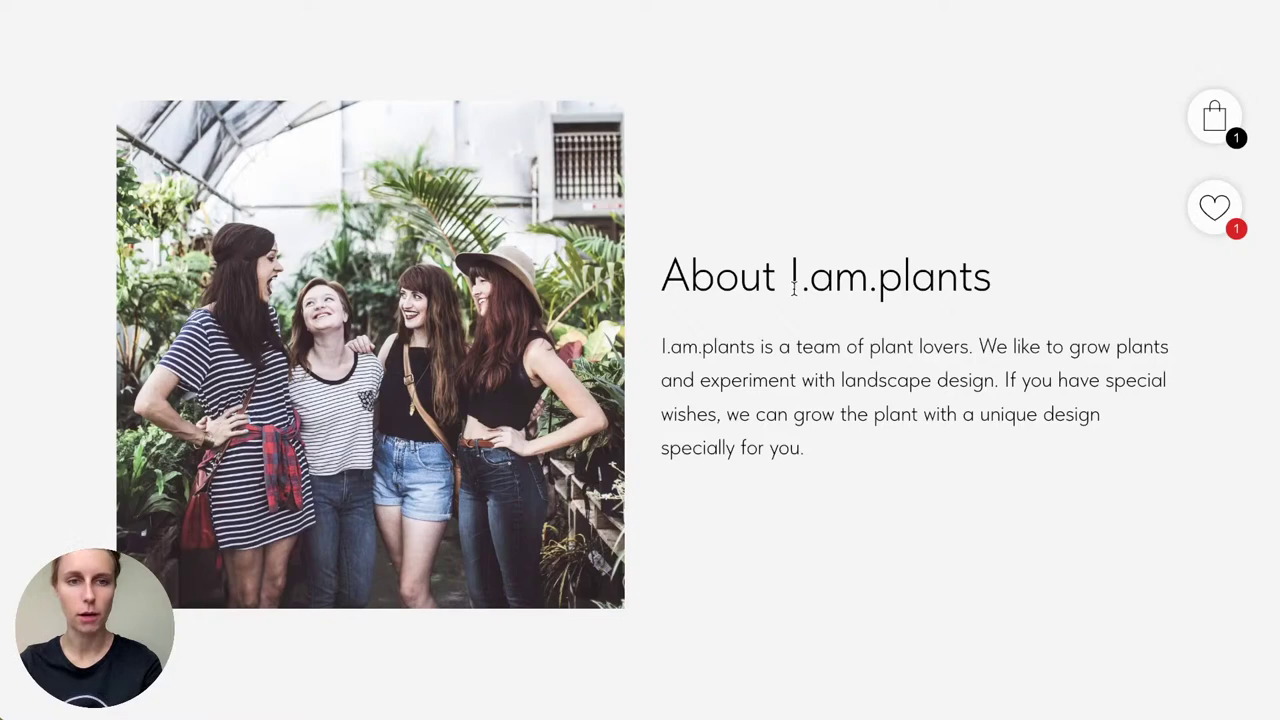
{"action": "scroll", "coordinate": [793, 287], "scroll_direction": "down", "scroll_amount": 7}
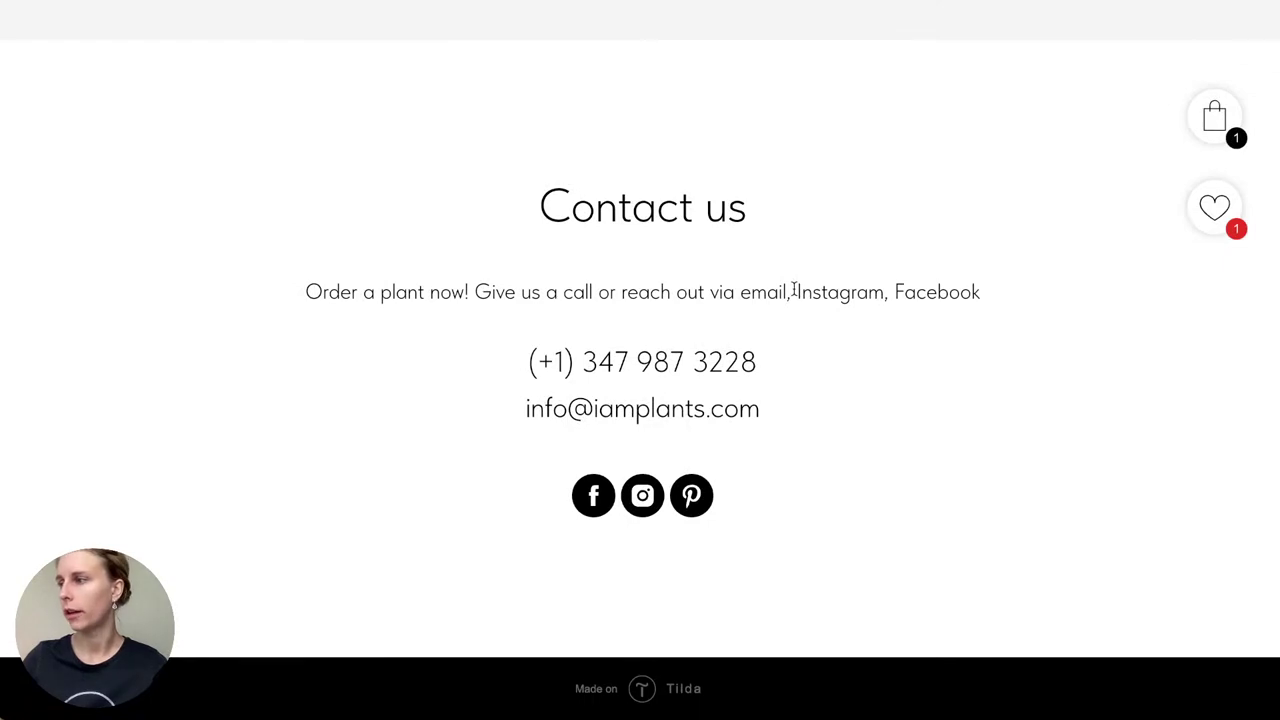
{"action": "scroll", "coordinate": [793, 289], "scroll_direction": "up", "scroll_amount": 15}
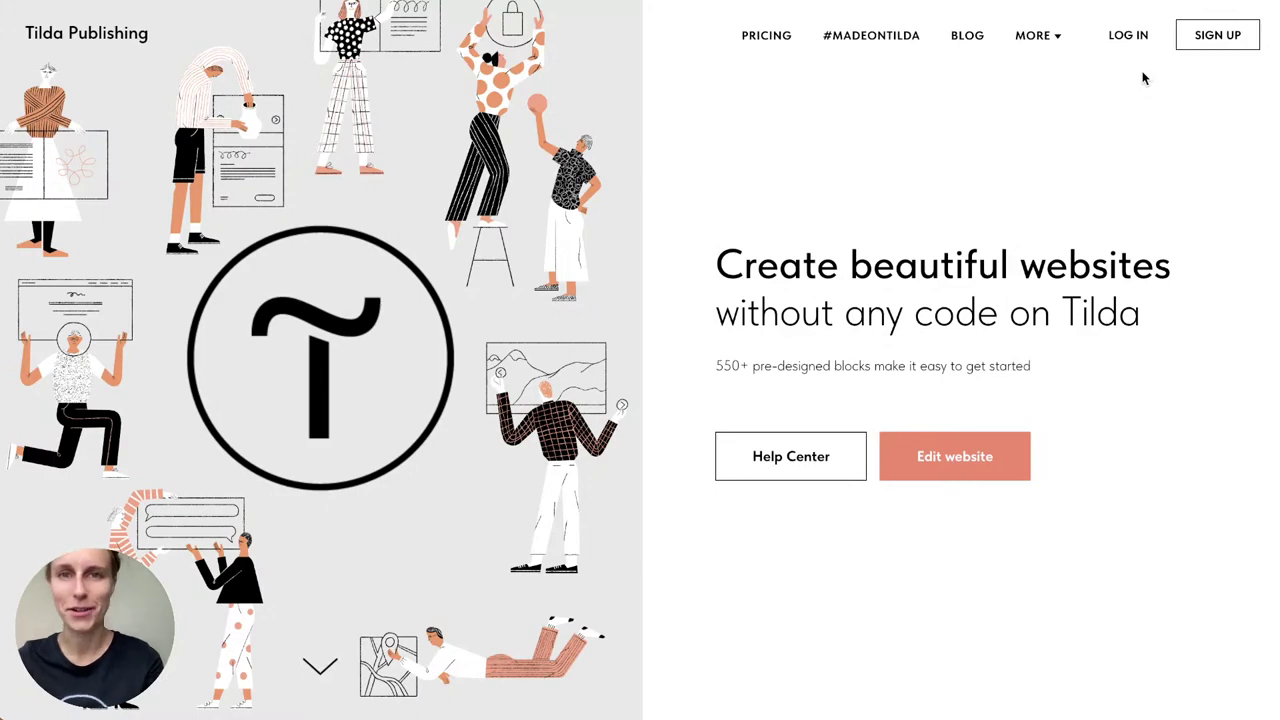
Step: Log in and create a new website named 'Online Store'
{"action": "left_click", "coordinate": [1132, 42]}
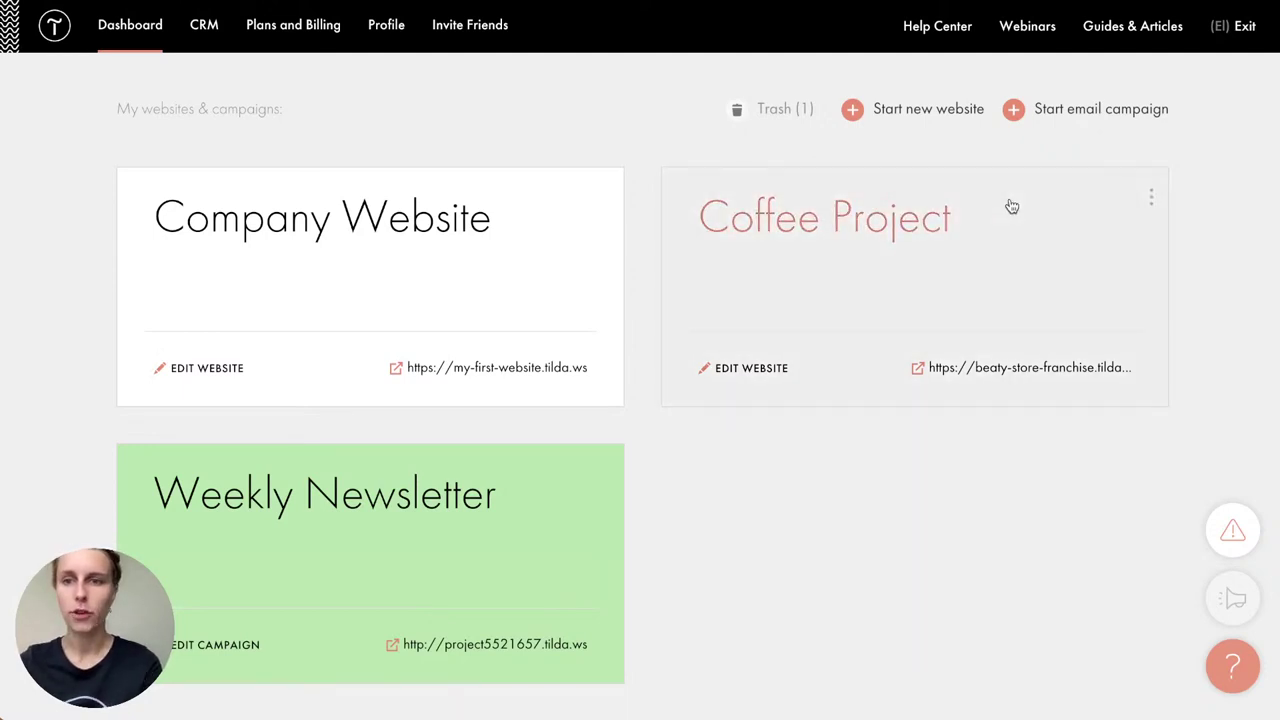
{"action": "left_click", "coordinate": [955, 112]}
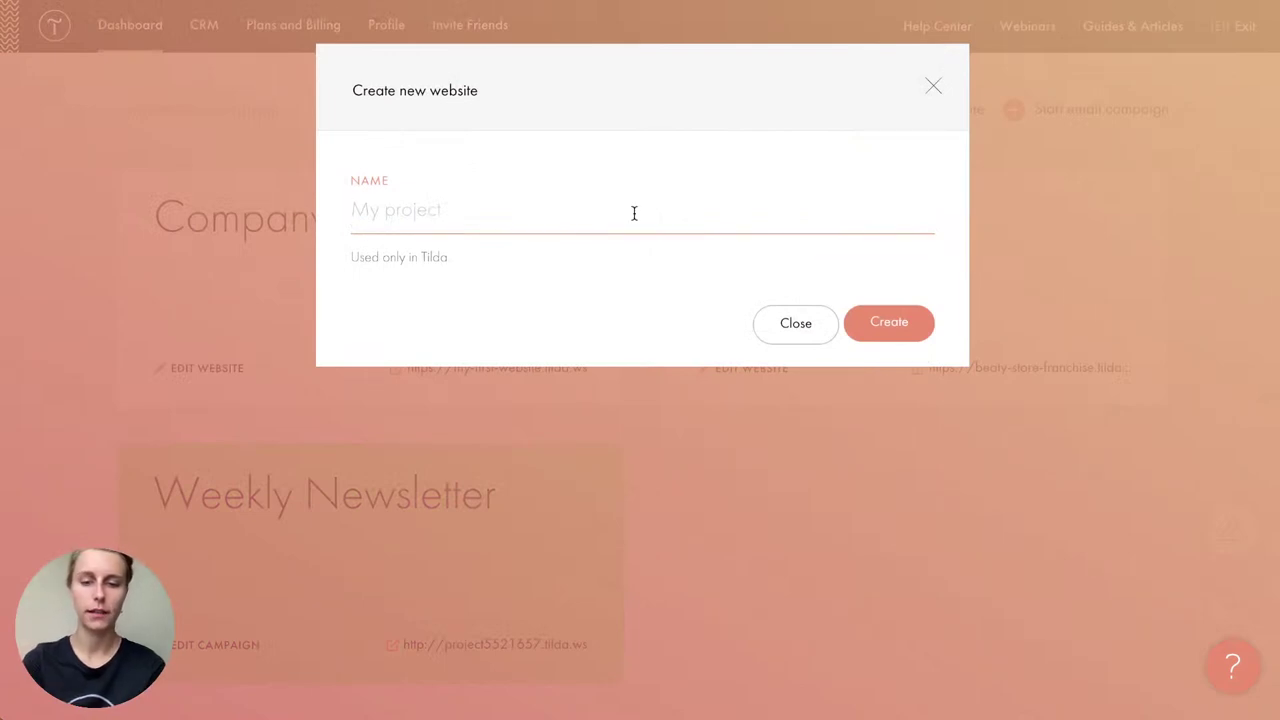
{"action": "type", "text": "Online Store"}
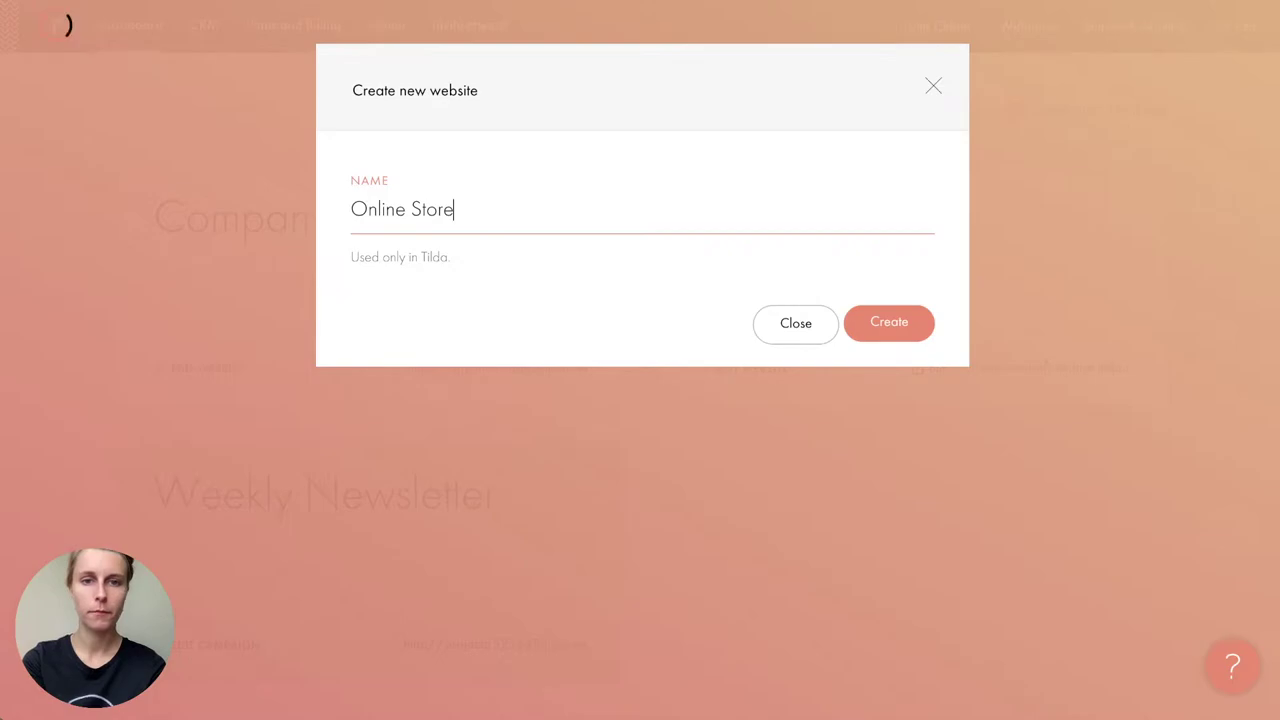
{"action": "key", "text": "Return"}
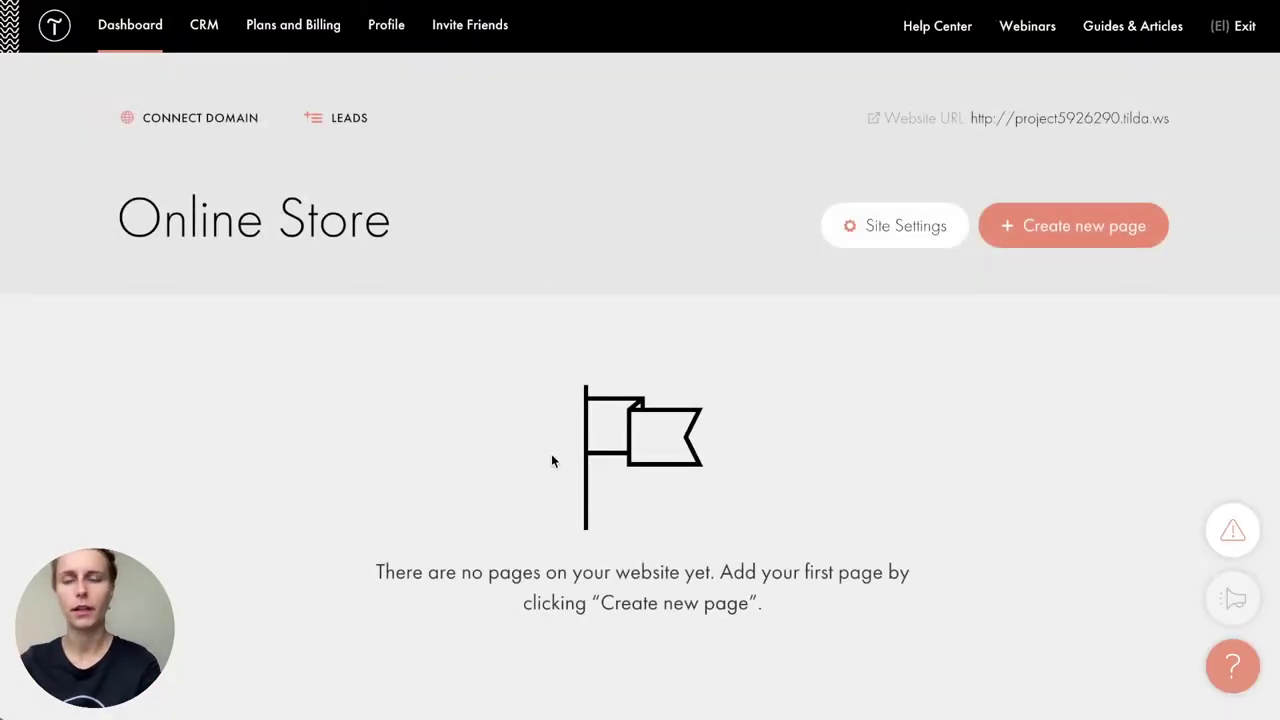
Step: Start the site's first page and switch the template list to Store
{"action": "left_click", "coordinate": [1062, 229]}
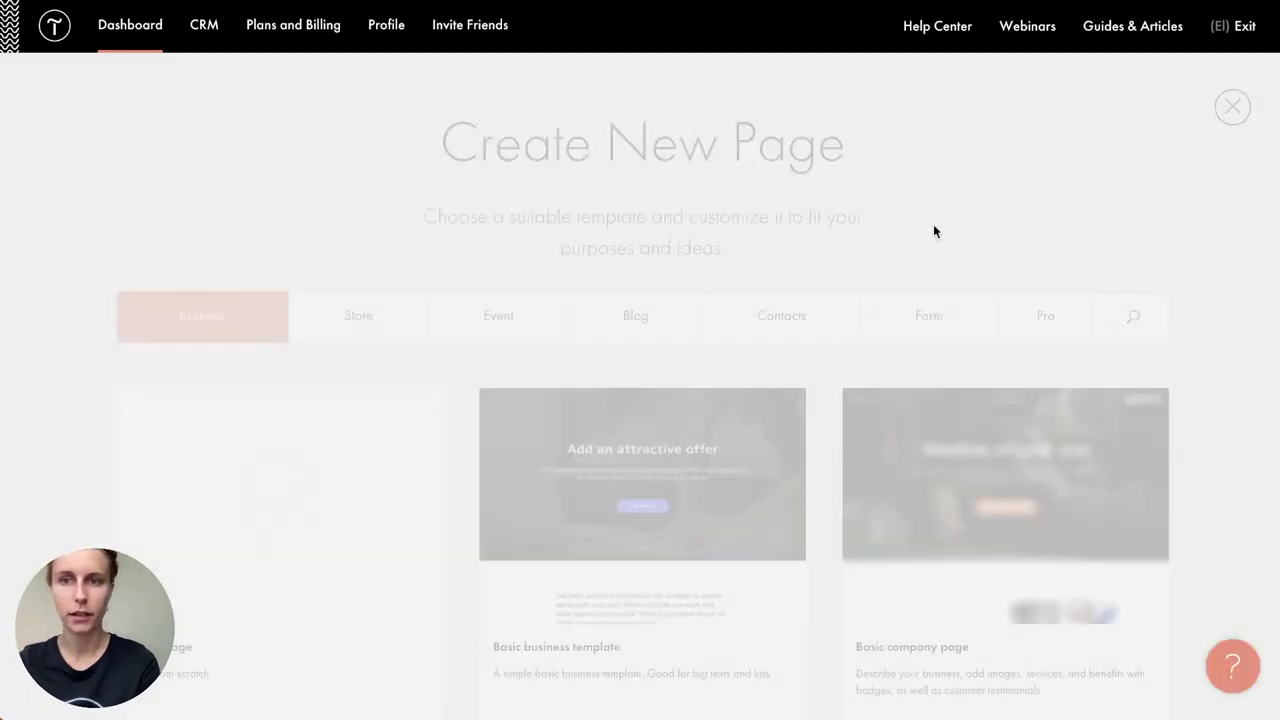
{"action": "scroll", "coordinate": [465, 418], "scroll_direction": "down", "scroll_amount": 15}
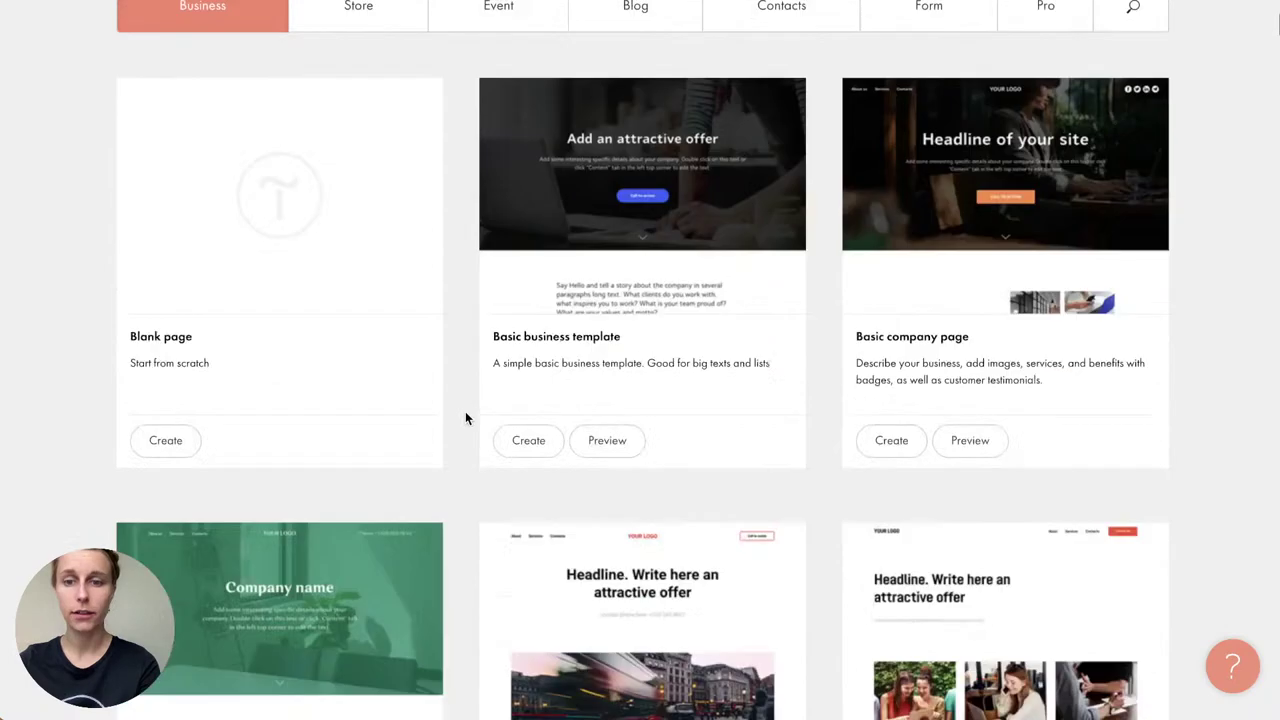
{"action": "scroll", "coordinate": [465, 418], "scroll_direction": "up", "scroll_amount": 15}
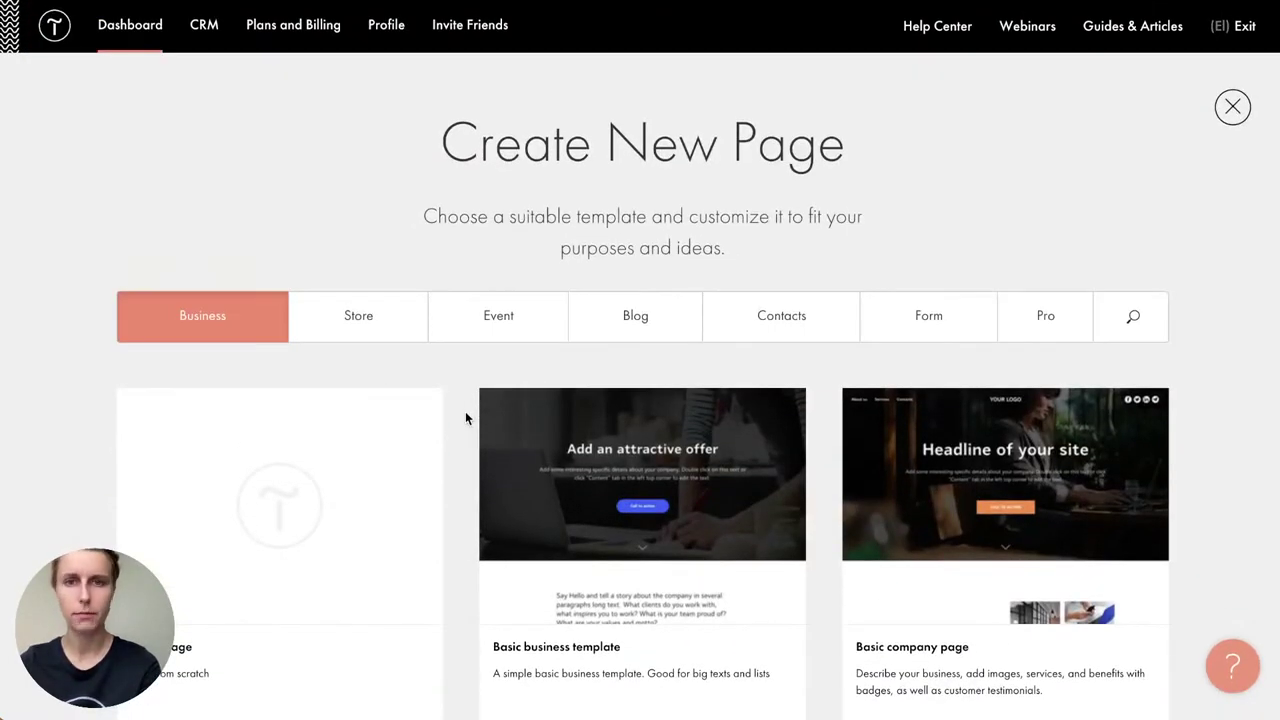
{"action": "left_click", "coordinate": [358, 330]}
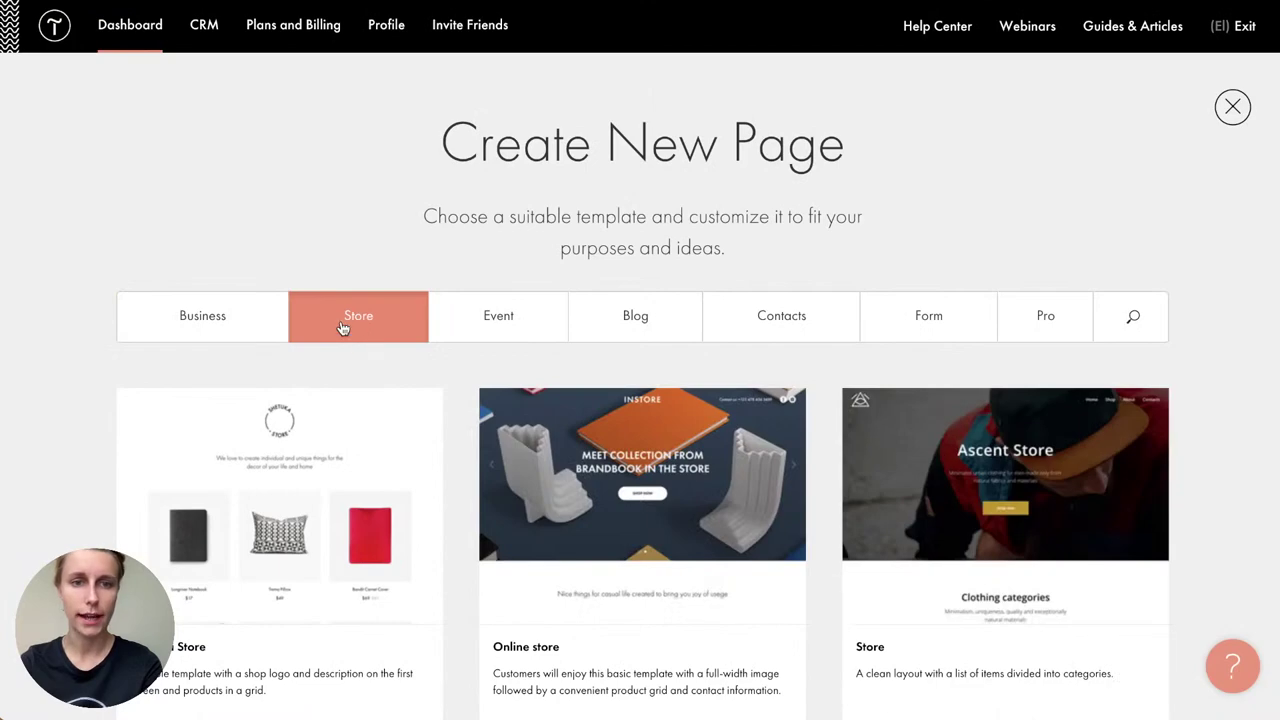
{"action": "scroll", "coordinate": [460, 428], "scroll_direction": "down", "scroll_amount": 10}
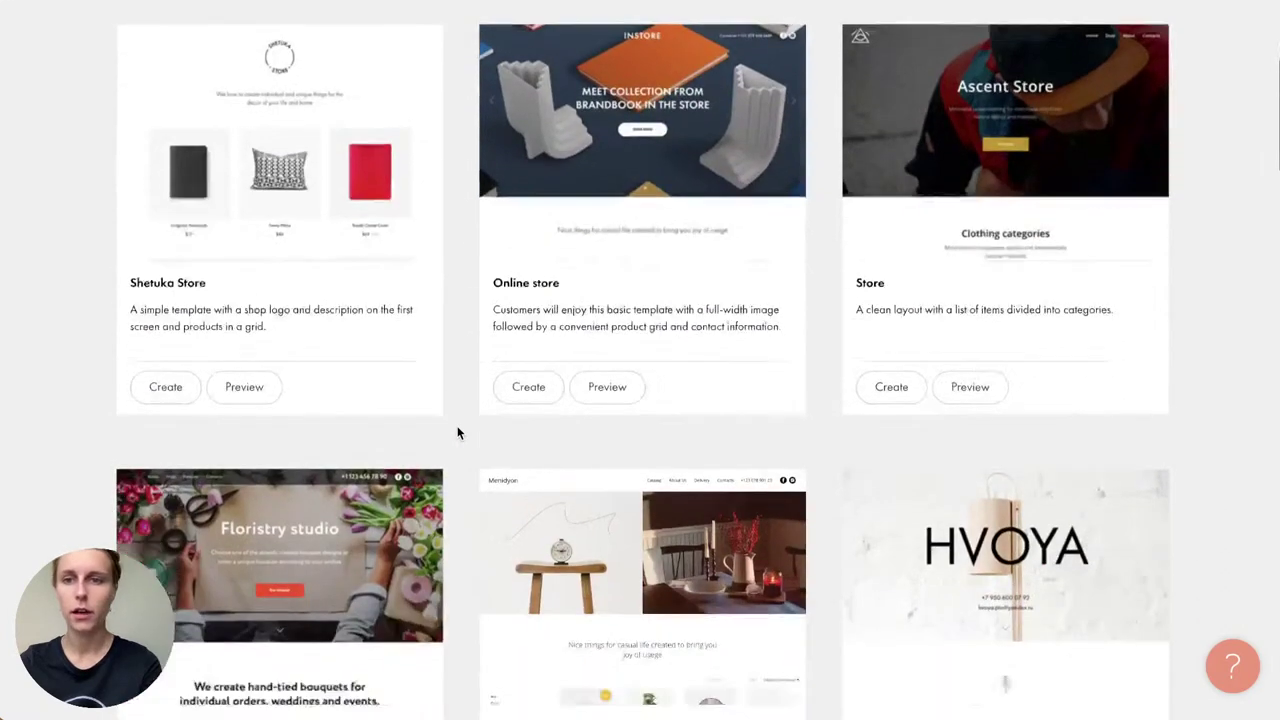
{"action": "scroll", "coordinate": [458, 432], "scroll_direction": "up", "scroll_amount": 5}
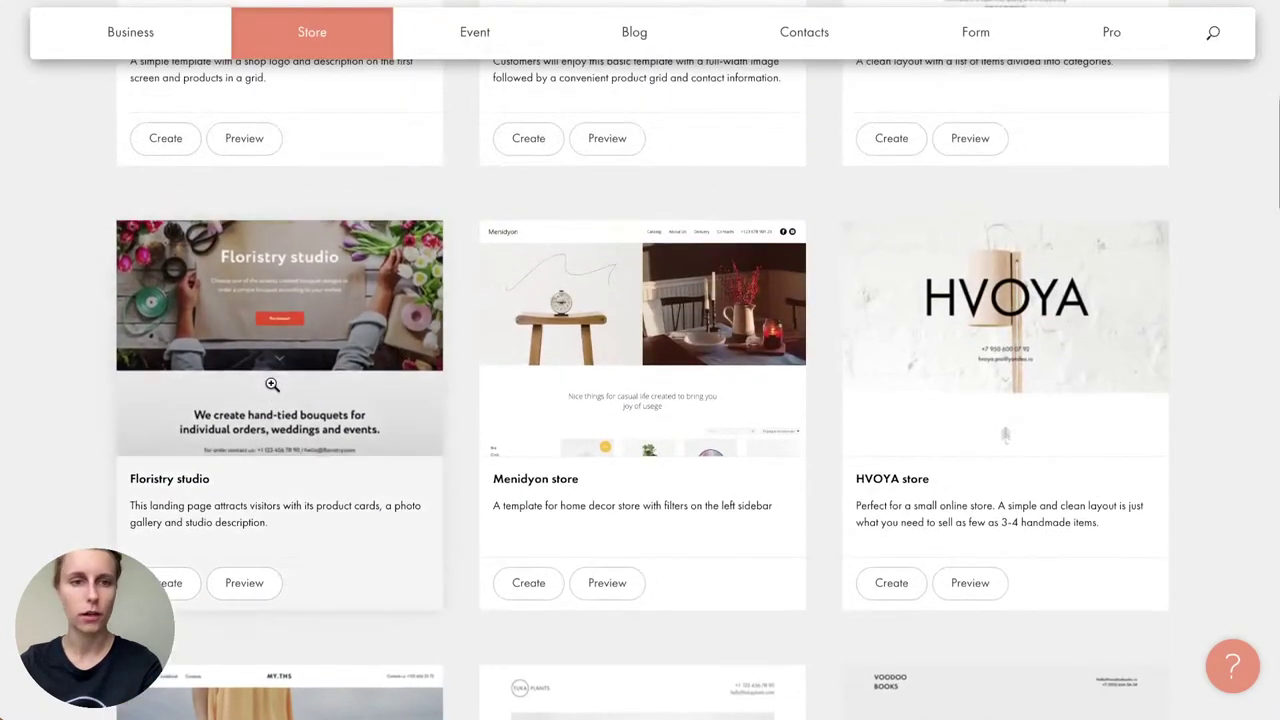
Step: Preview store templates from Floristry studio through Houseplants for home décor
{"action": "left_click", "coordinate": [266, 378]}
{"action": "scroll", "coordinate": [596, 399], "scroll_direction": "down", "scroll_amount": 15}
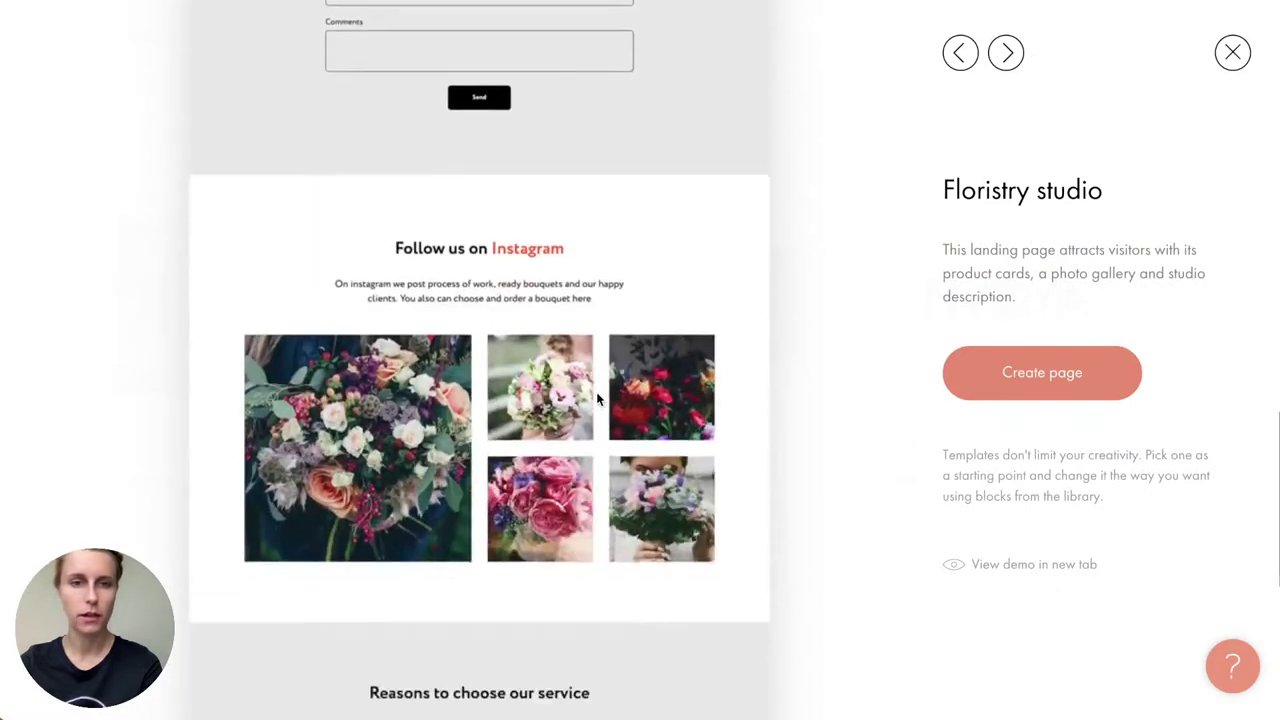
{"action": "left_click", "coordinate": [1006, 52]}
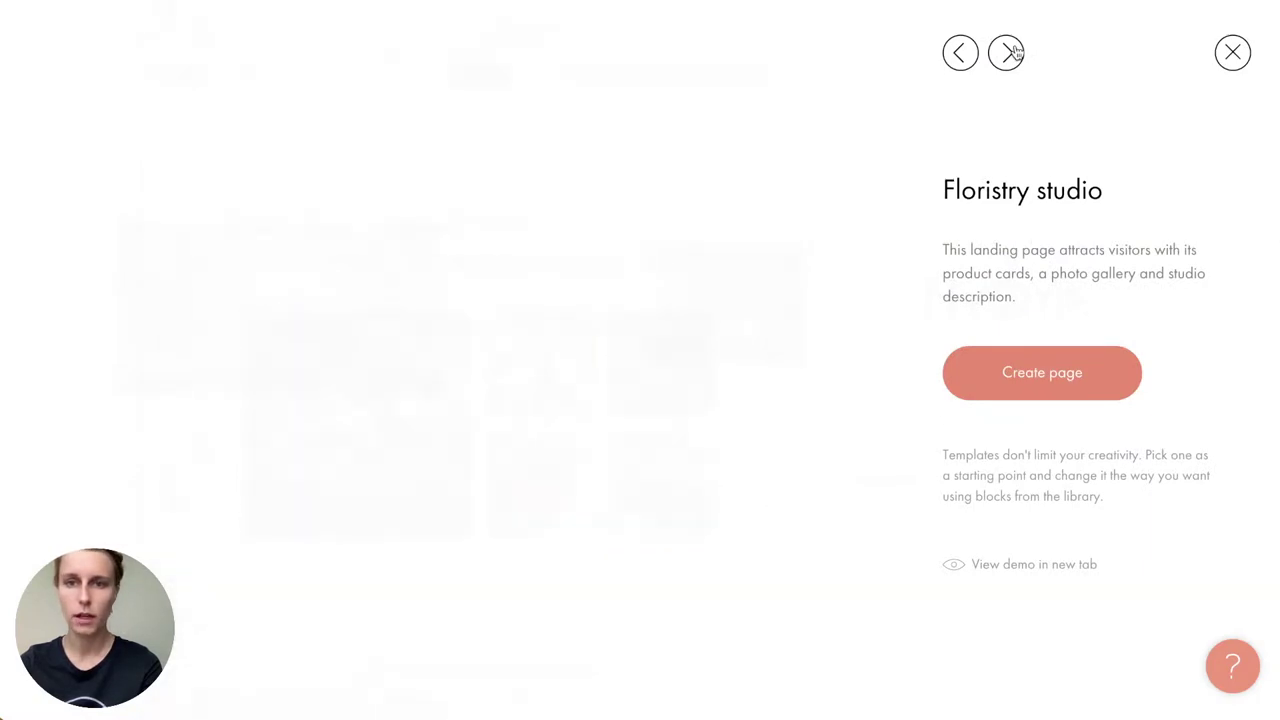
{"action": "scroll", "coordinate": [608, 368], "scroll_direction": "down", "scroll_amount": 4}
{"action": "scroll", "coordinate": [608, 362], "scroll_direction": "down", "scroll_amount": 3}
{"action": "scroll", "coordinate": [608, 360], "scroll_direction": "up", "scroll_amount": 10}
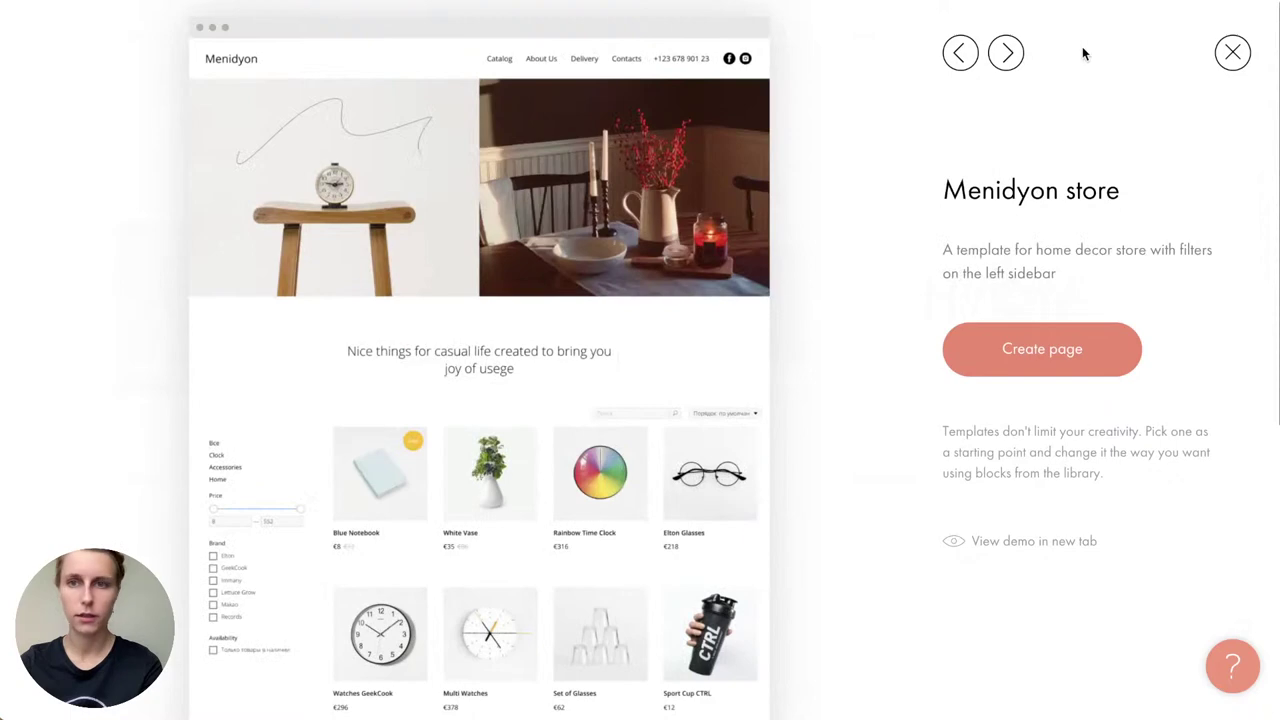
{"action": "left_click", "coordinate": [1006, 52]}
{"action": "scroll", "coordinate": [599, 408], "scroll_direction": "down", "scroll_amount": 8}
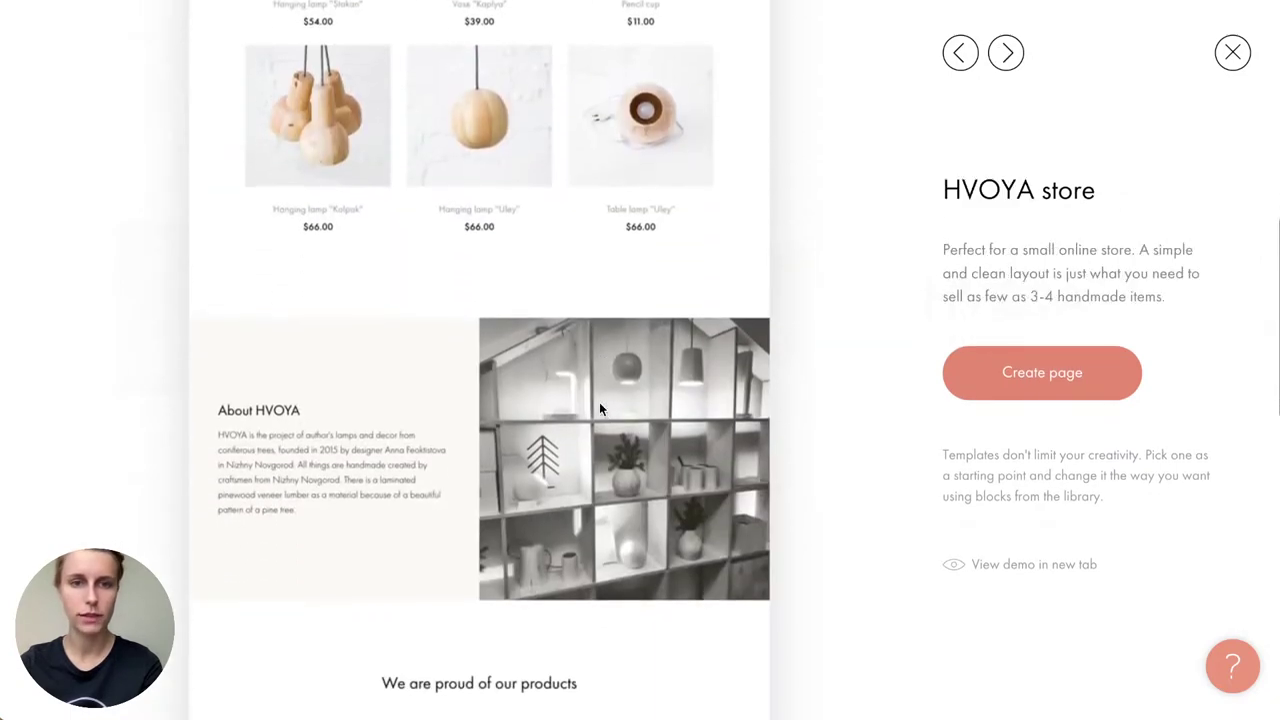
{"action": "left_click", "coordinate": [1006, 52]}
{"action": "scroll", "coordinate": [559, 362], "scroll_direction": "down", "scroll_amount": 8}
{"action": "left_click", "coordinate": [1007, 55]}
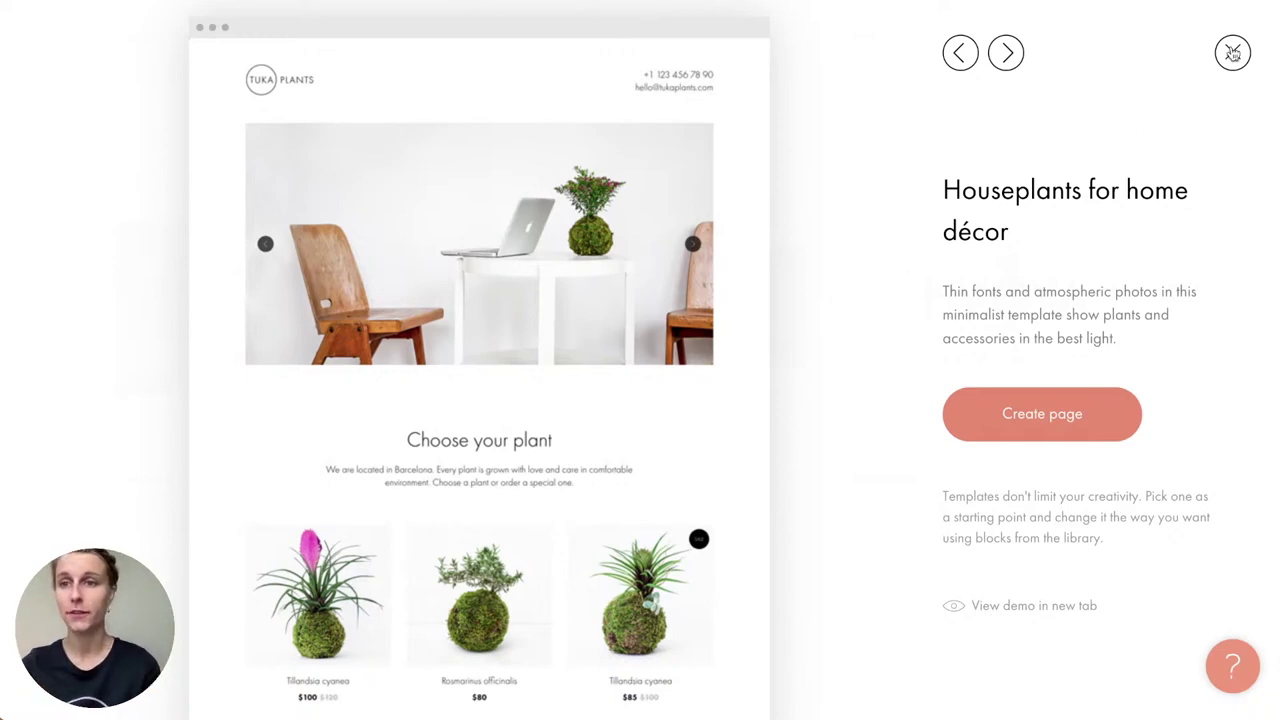
{"action": "left_click", "coordinate": [1233, 52]}
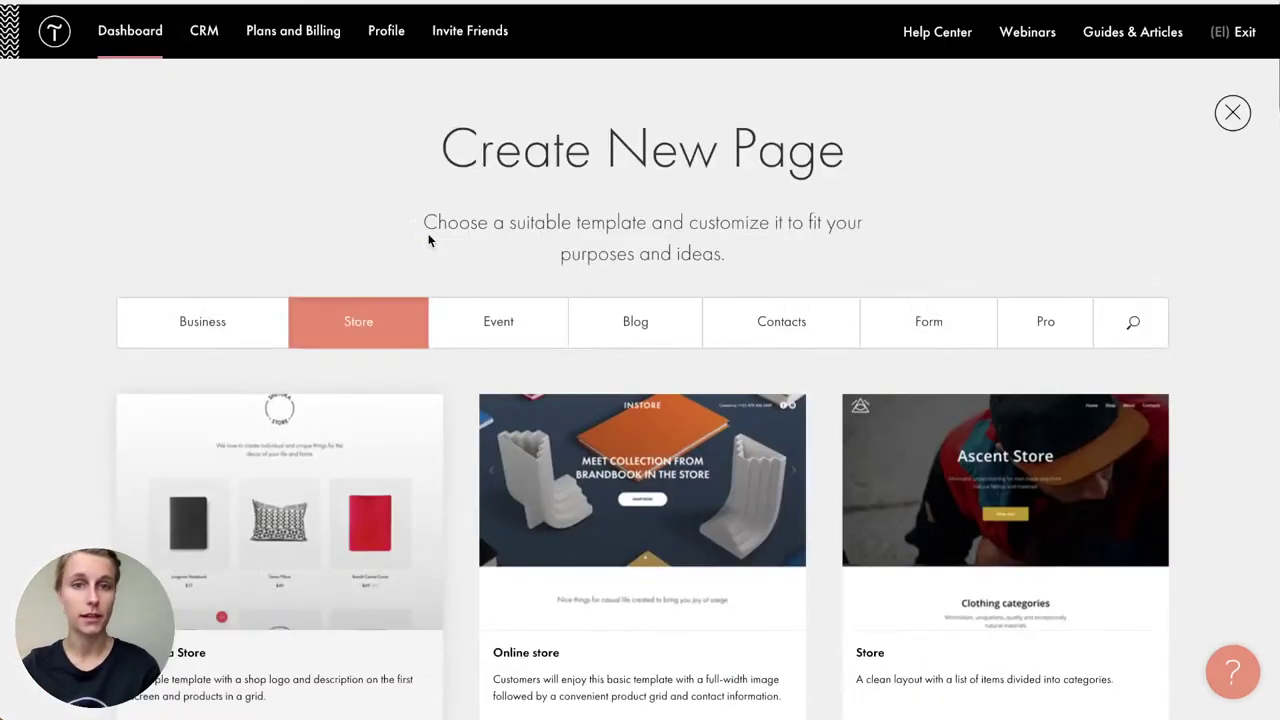
Step: Glance at Business templates, return to Store and create the page from Houseplants for home décor
{"action": "left_click", "coordinate": [209, 321]}
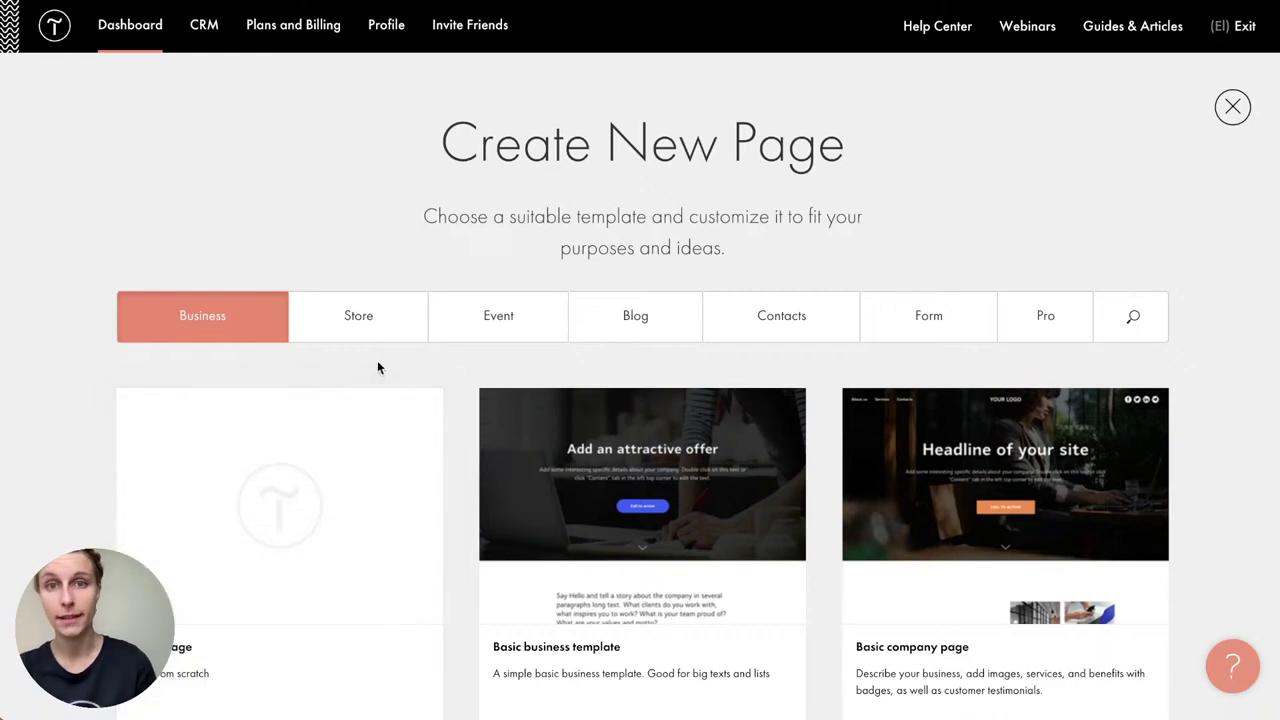
{"action": "left_click", "coordinate": [359, 333]}
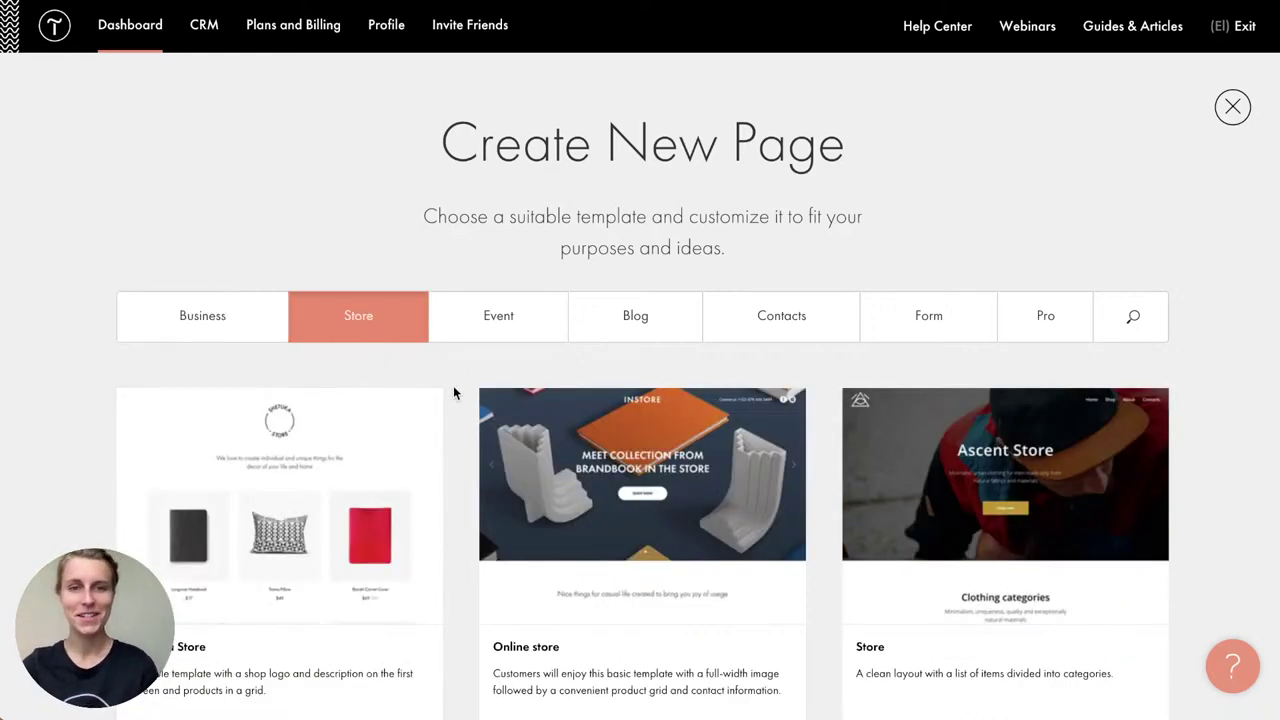
{"action": "scroll", "coordinate": [453, 392], "scroll_direction": "down", "scroll_amount": 10}
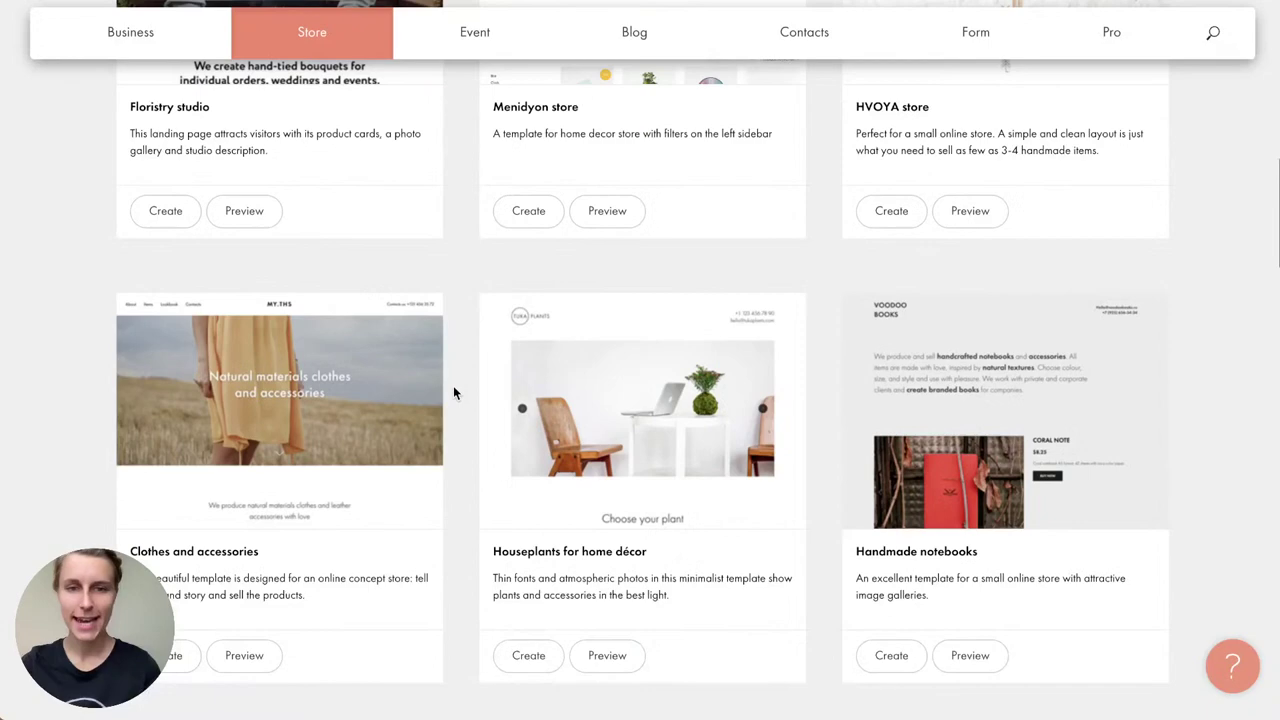
{"action": "scroll", "coordinate": [453, 390], "scroll_direction": "down", "scroll_amount": 2}
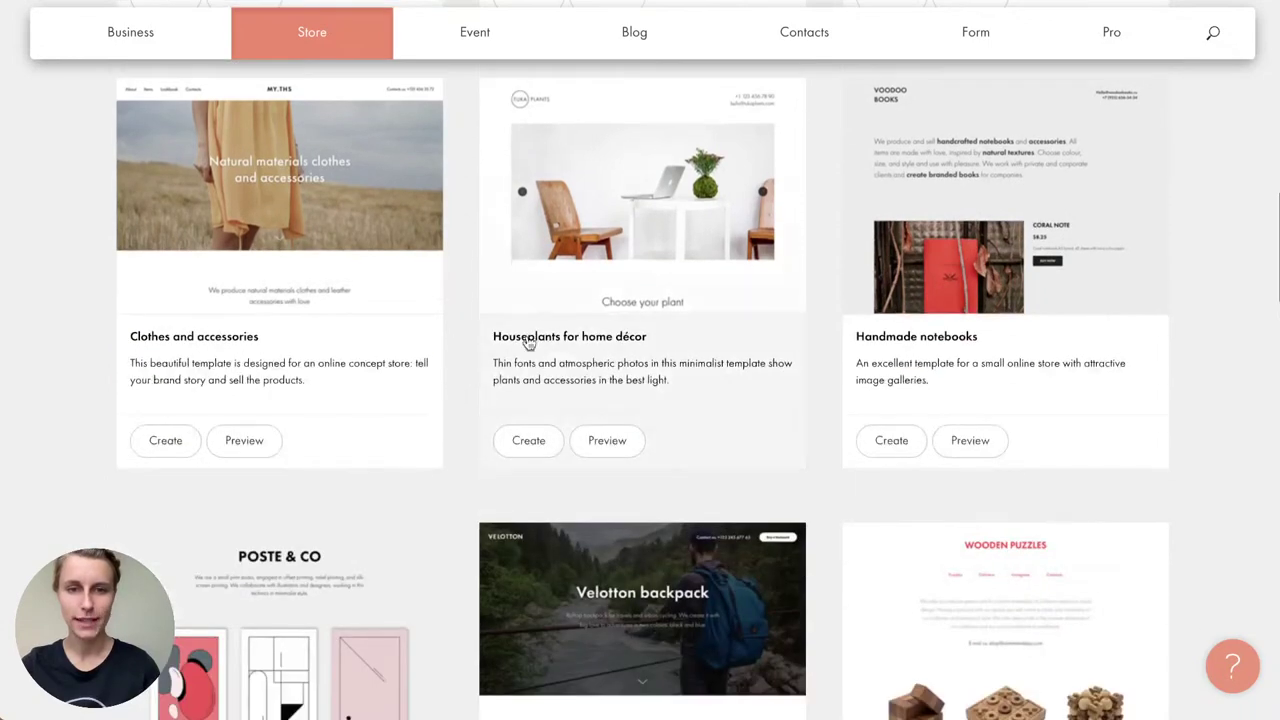
{"action": "left_click", "coordinate": [552, 448]}
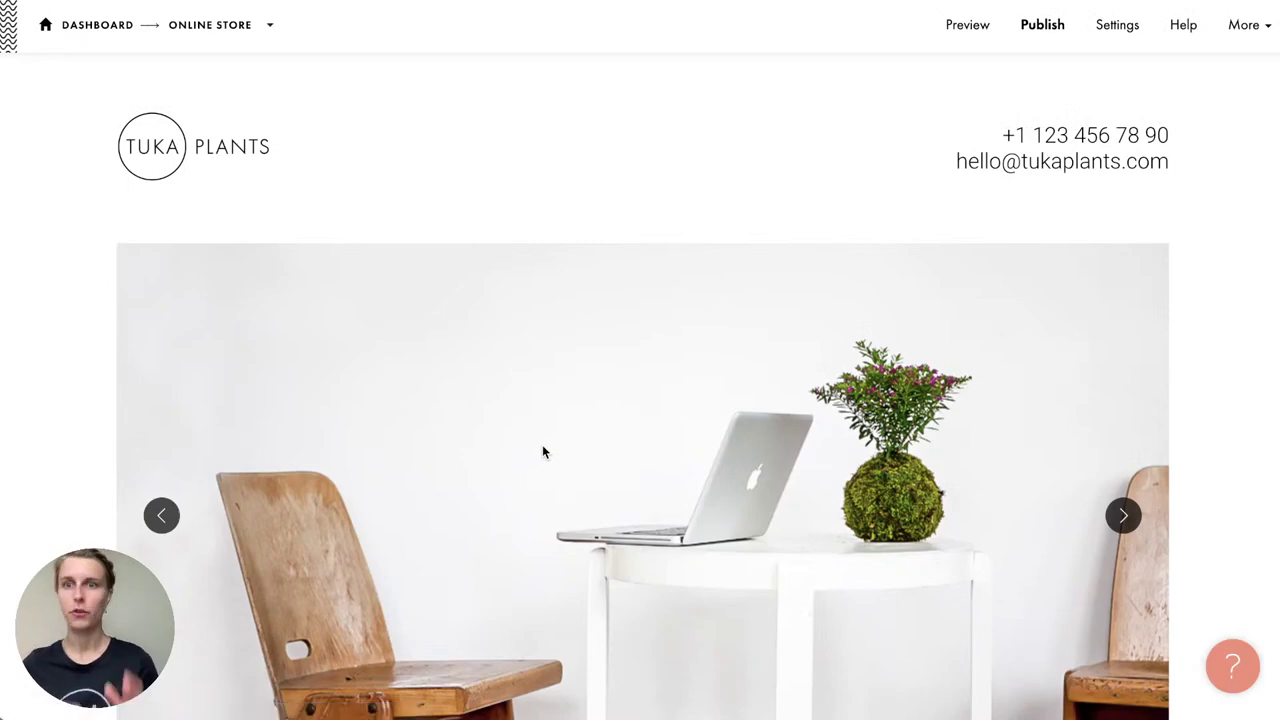
Step: Review the Tuka Plants page's blocks, then open the Block Library with the + button
{"action": "scroll", "coordinate": [542, 452], "scroll_direction": "down", "scroll_amount": 2}
{"action": "scroll", "coordinate": [551, 377], "scroll_direction": "up", "scroll_amount": 2}
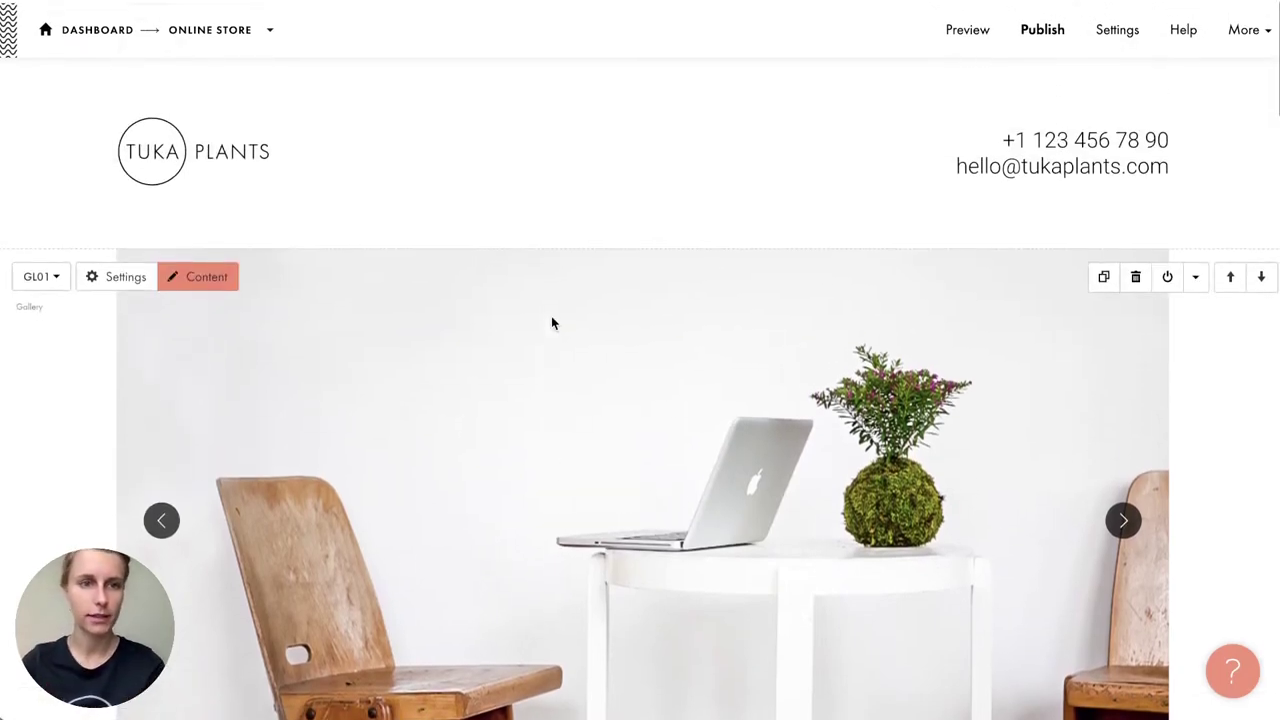
{"action": "scroll", "coordinate": [397, 343], "scroll_direction": "down", "scroll_amount": 5}
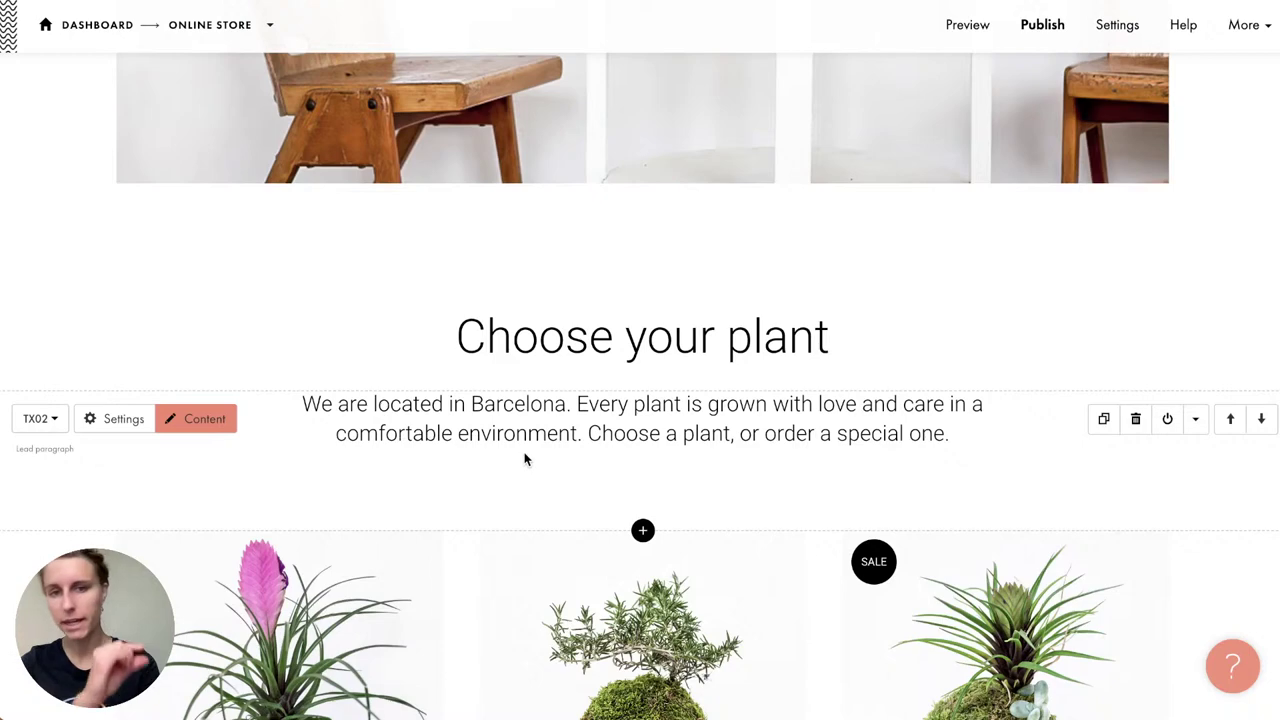
{"action": "scroll", "coordinate": [515, 338], "scroll_direction": "up", "scroll_amount": 5}
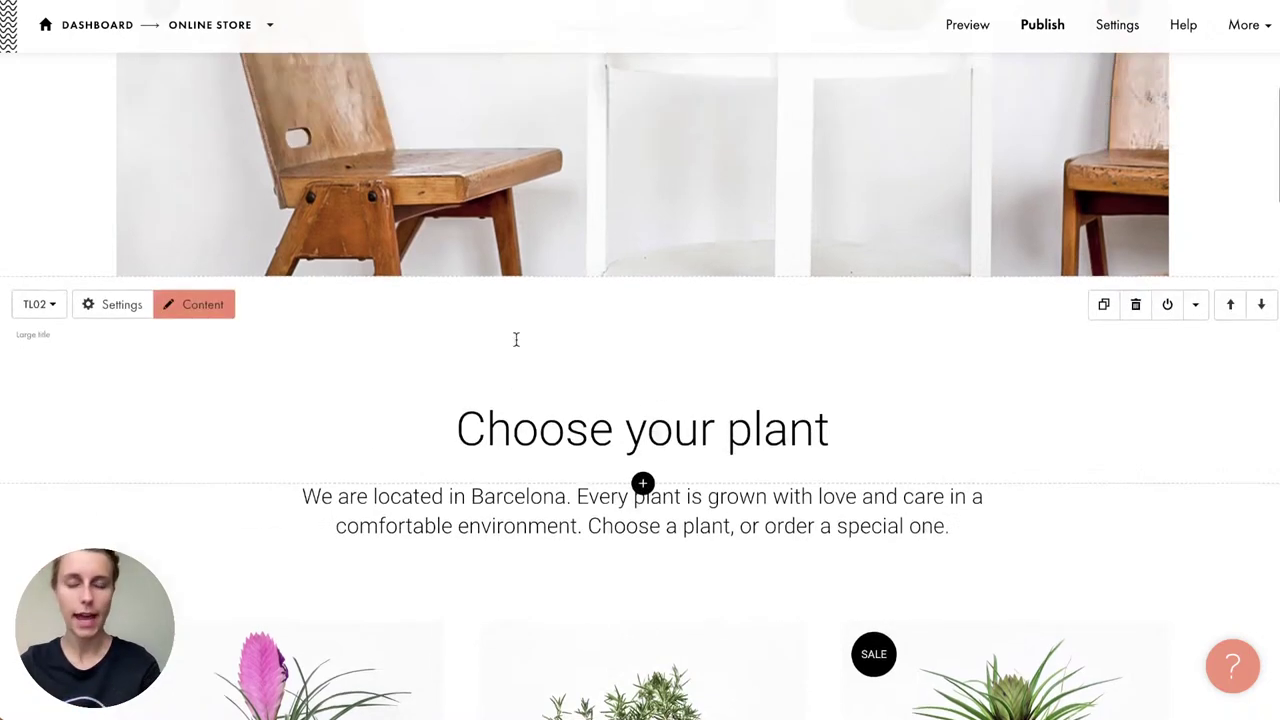
{"action": "scroll", "coordinate": [518, 352], "scroll_direction": "up", "scroll_amount": 1}
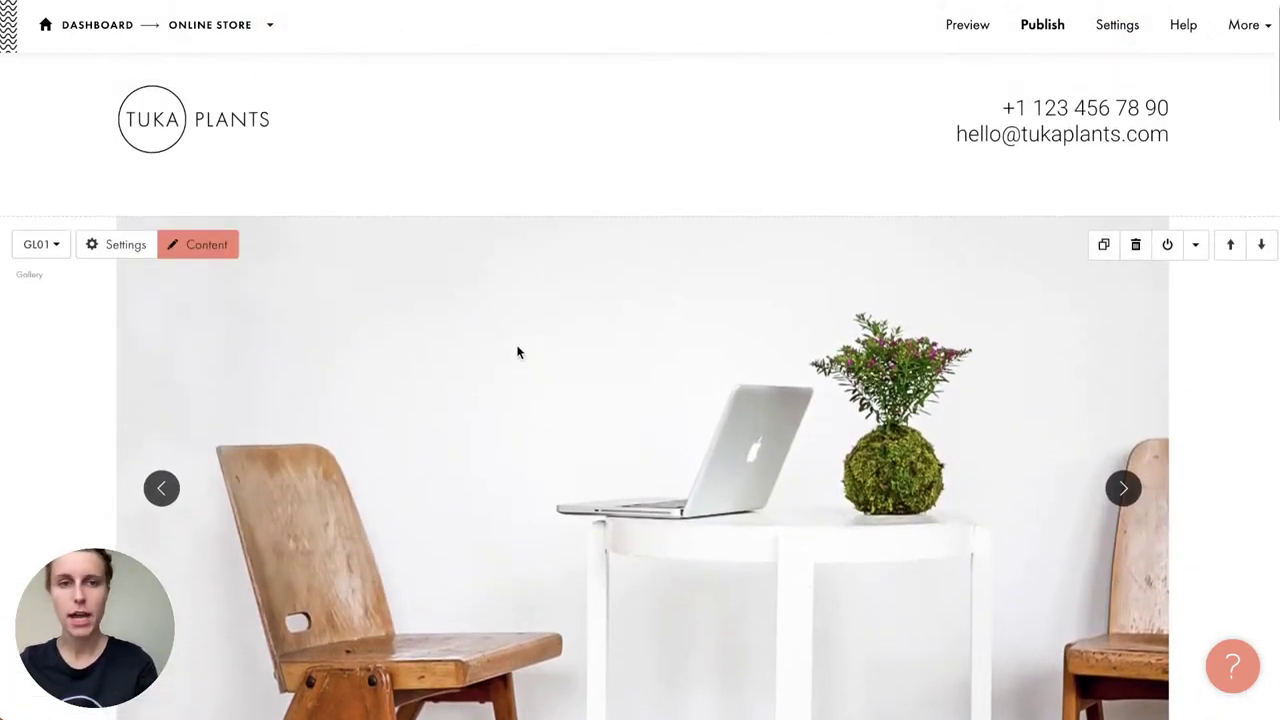
{"action": "scroll", "coordinate": [464, 150], "scroll_direction": "down", "scroll_amount": 3}
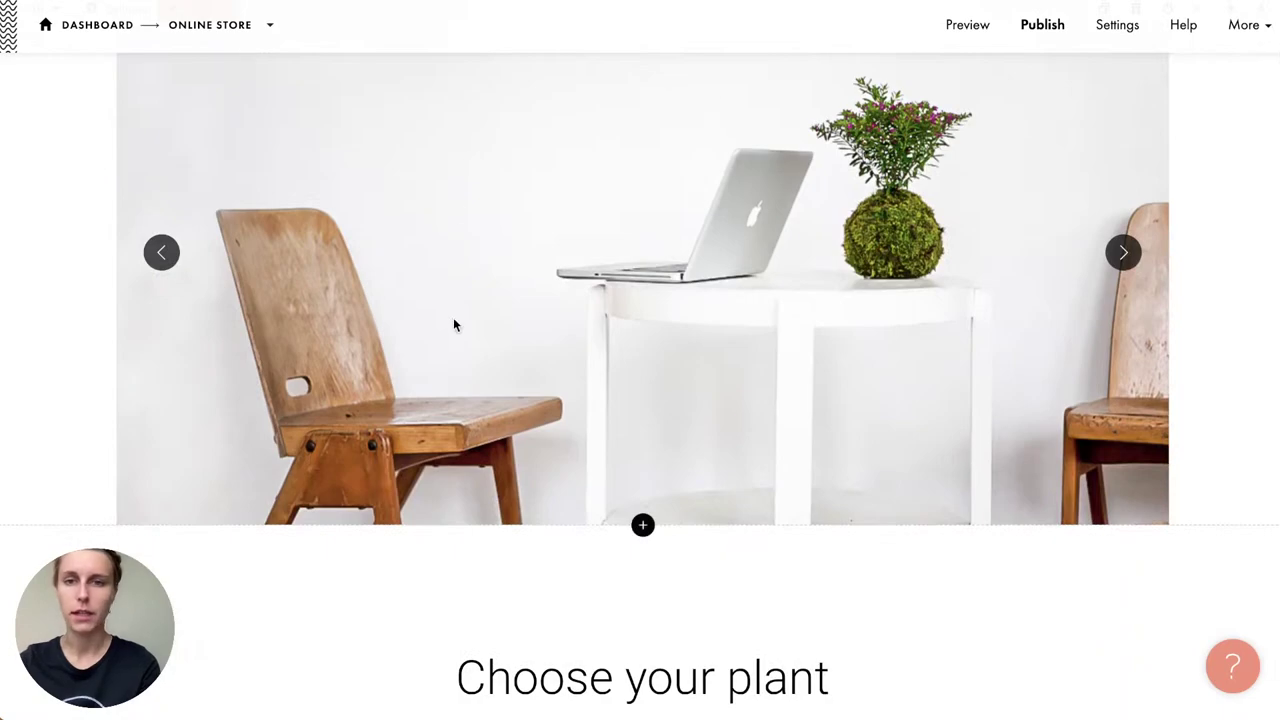
{"action": "scroll", "coordinate": [453, 317], "scroll_direction": "down", "scroll_amount": 5}
{"action": "scroll", "coordinate": [453, 320], "scroll_direction": "down", "scroll_amount": 10}
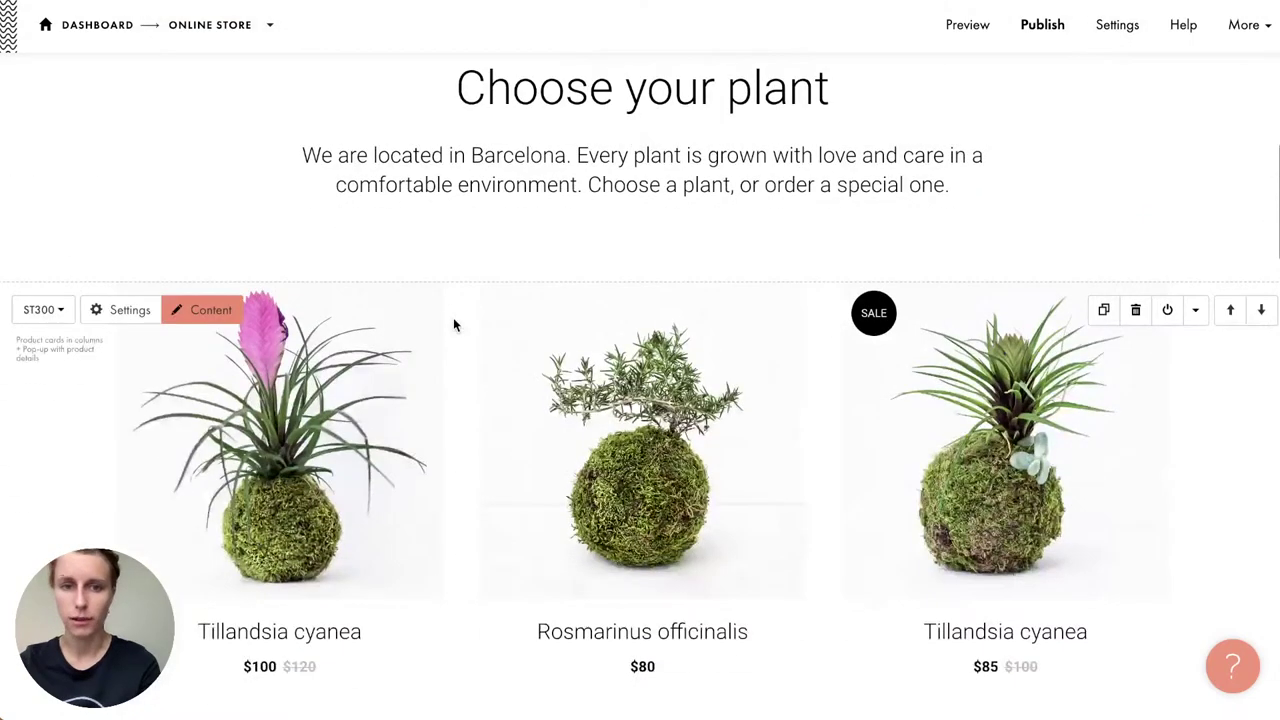
{"action": "scroll", "coordinate": [453, 325], "scroll_direction": "down", "scroll_amount": 6}
{"action": "scroll", "coordinate": [453, 325], "scroll_direction": "up", "scroll_amount": 20}
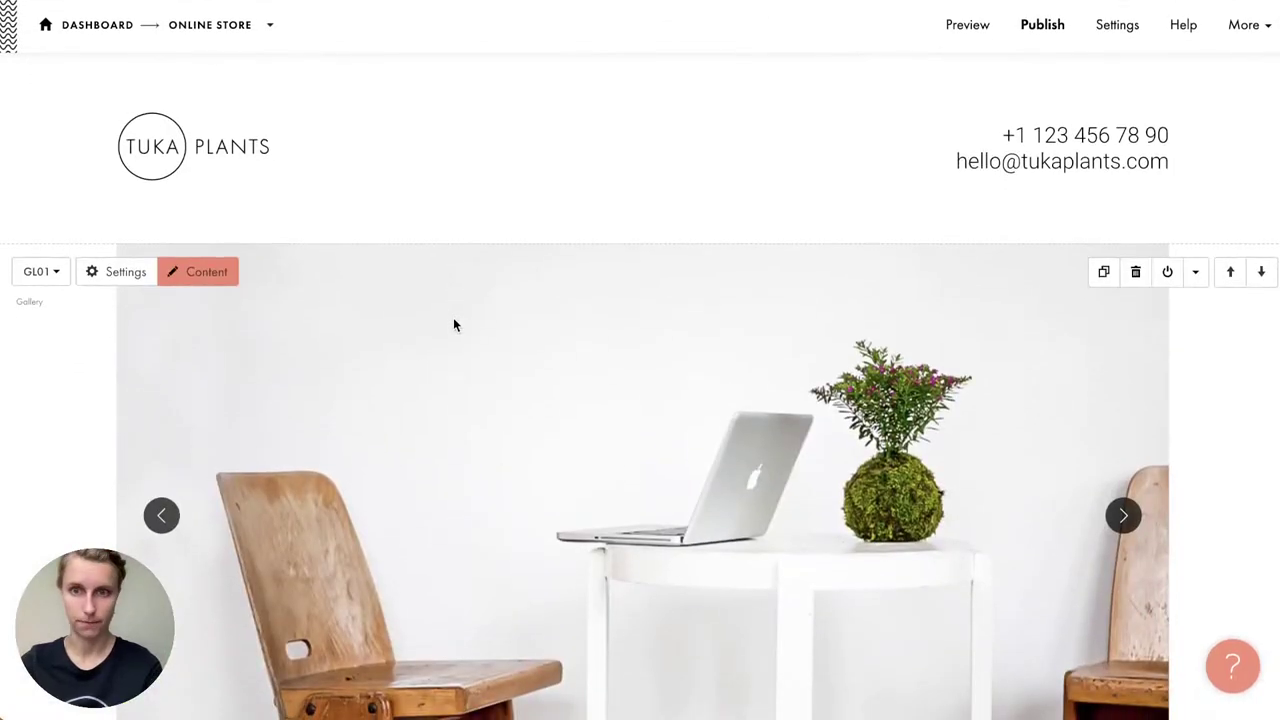
{"action": "left_click", "coordinate": [642, 245]}
Step: Browse the Cover, Title, Gallery and Impact Phrase block categories
{"action": "scroll", "coordinate": [132, 309], "scroll_direction": "down", "scroll_amount": 5}
{"action": "scroll", "coordinate": [134, 309], "scroll_direction": "up", "scroll_amount": 5}
{"action": "left_click", "coordinate": [78, 96]}
{"action": "scroll", "coordinate": [309, 171], "scroll_direction": "down", "scroll_amount": 8}
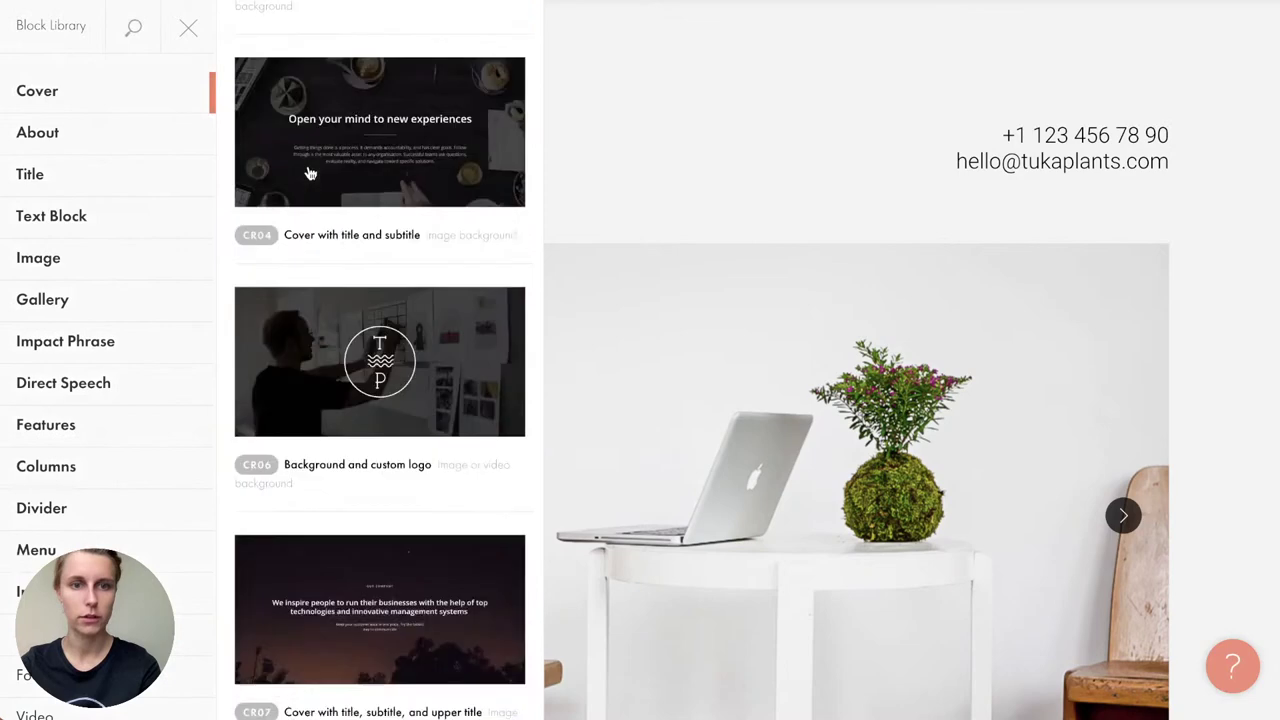
{"action": "left_click", "coordinate": [112, 178]}
{"action": "scroll", "coordinate": [310, 343], "scroll_direction": "down", "scroll_amount": 6}
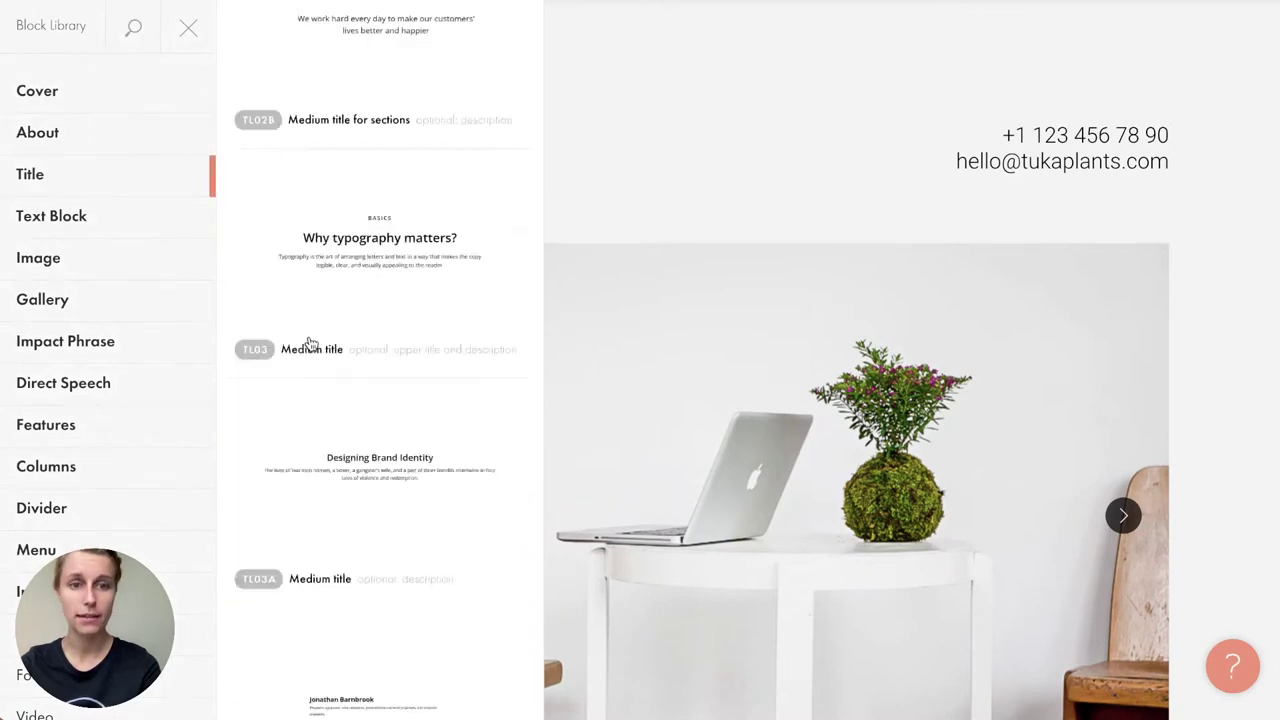
{"action": "left_click", "coordinate": [108, 303]}
{"action": "left_click", "coordinate": [115, 338]}
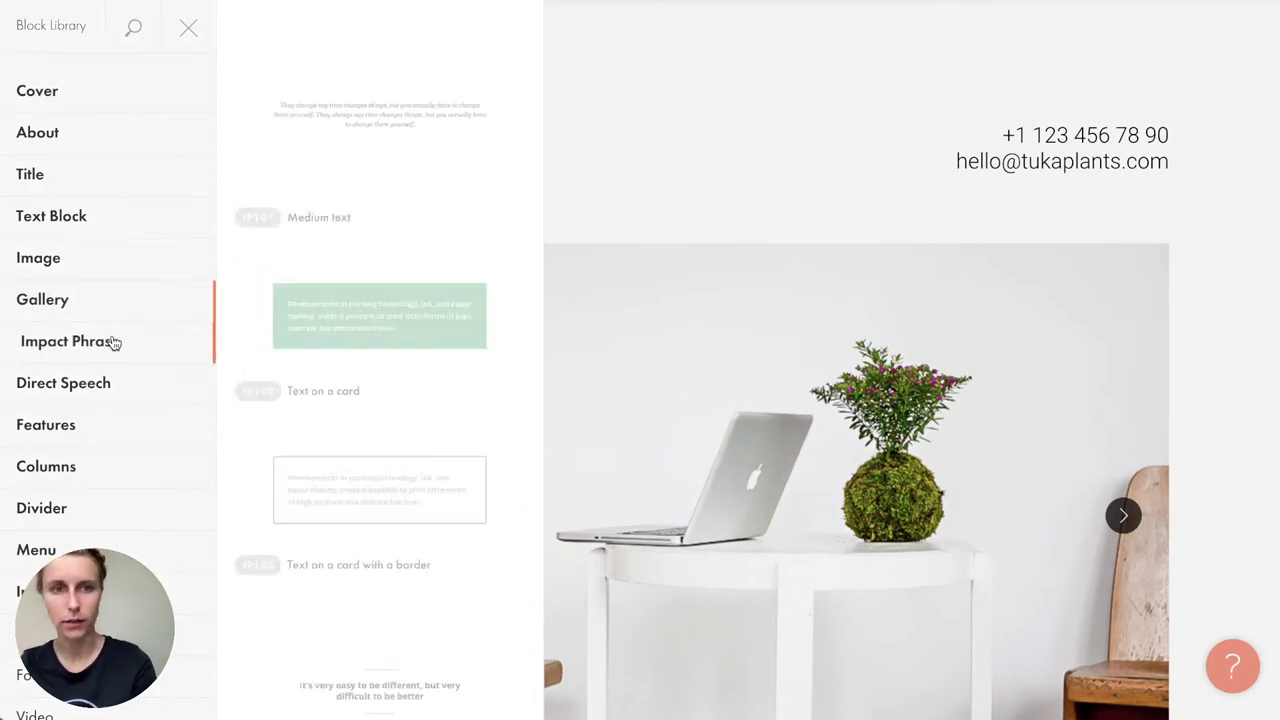
{"action": "scroll", "coordinate": [111, 340], "scroll_direction": "down", "scroll_amount": 5}
Step: Browse Footer, Video, Contacts and Store product-card blocks, then close the library unchanged
{"action": "left_click", "coordinate": [111, 332]}
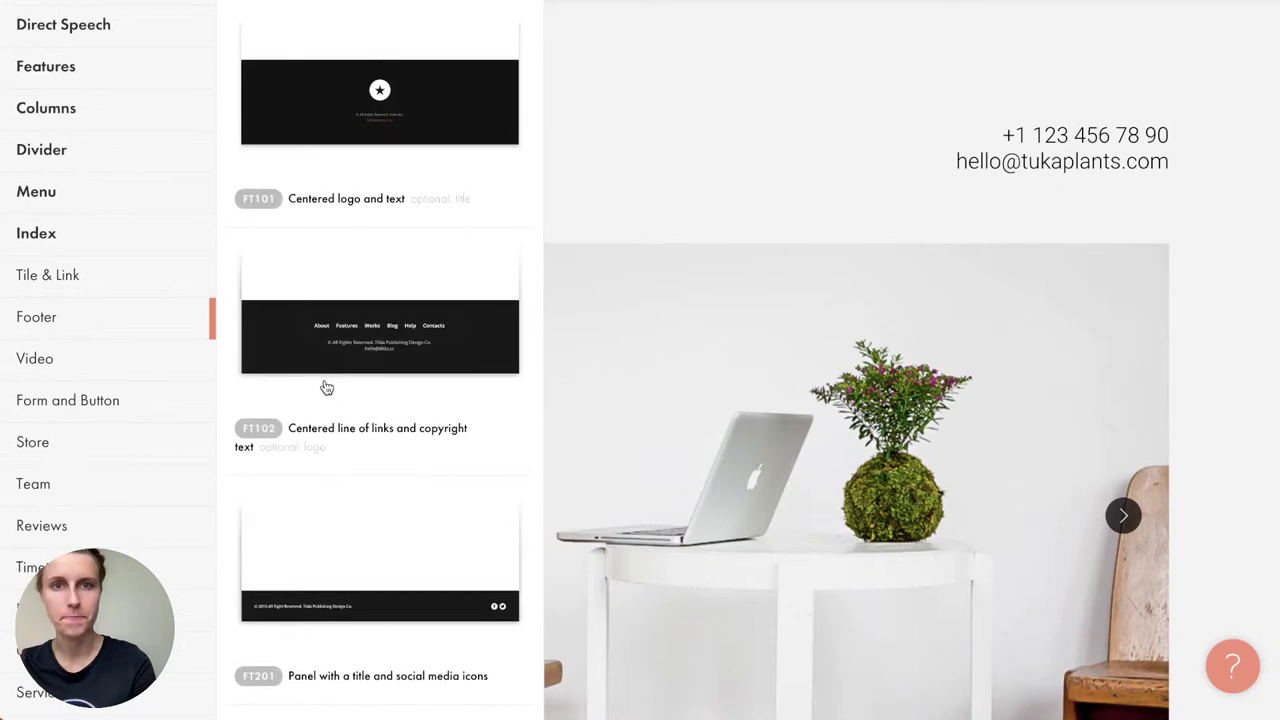
{"action": "left_click", "coordinate": [114, 372]}
{"action": "scroll", "coordinate": [111, 375], "scroll_direction": "down", "scroll_amount": 3}
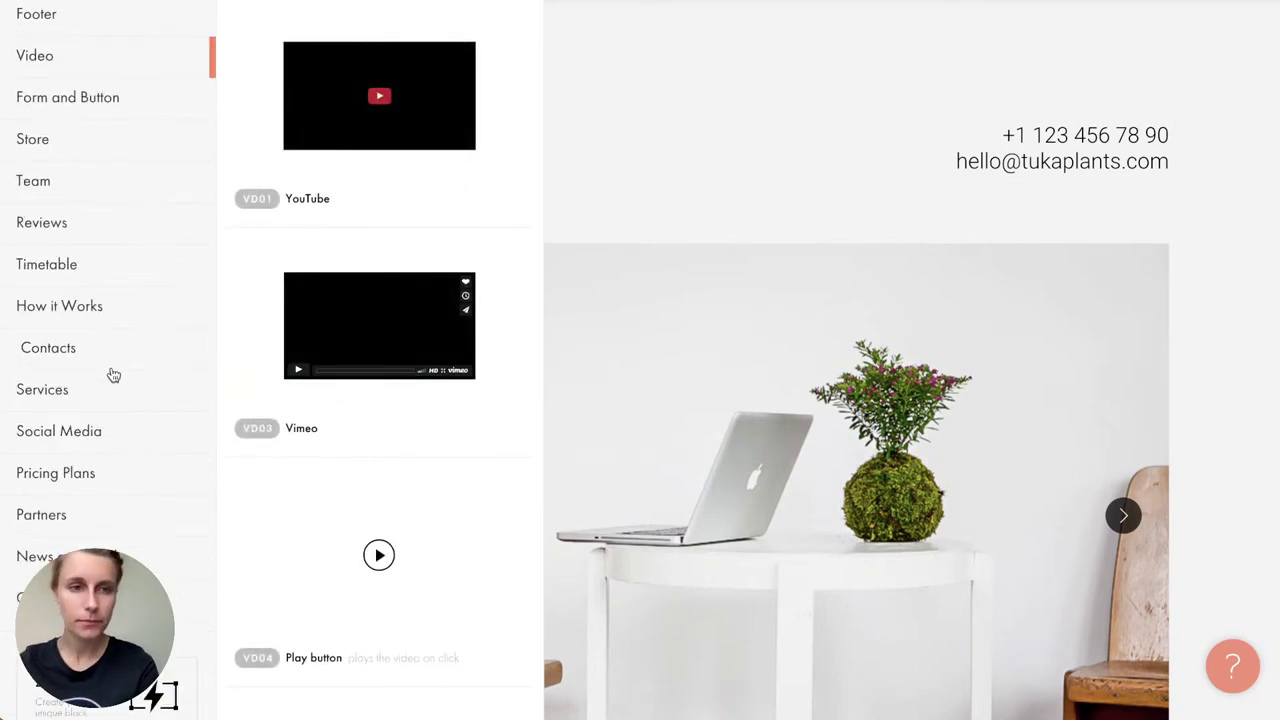
{"action": "left_click", "coordinate": [109, 374]}
{"action": "scroll", "coordinate": [109, 374], "scroll_direction": "up", "scroll_amount": 5}
{"action": "left_click", "coordinate": [110, 611]}
{"action": "scroll", "coordinate": [288, 464], "scroll_direction": "down", "scroll_amount": 10}
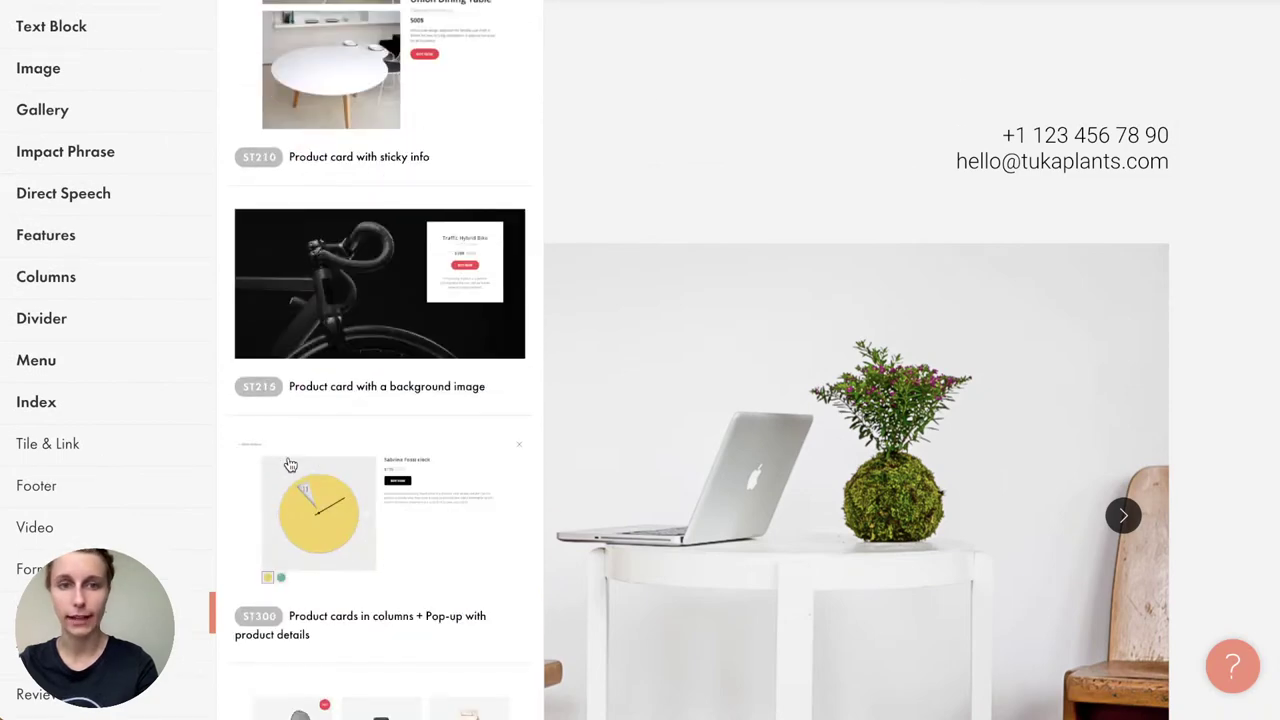
{"action": "scroll", "coordinate": [290, 465], "scroll_direction": "down", "scroll_amount": 5}
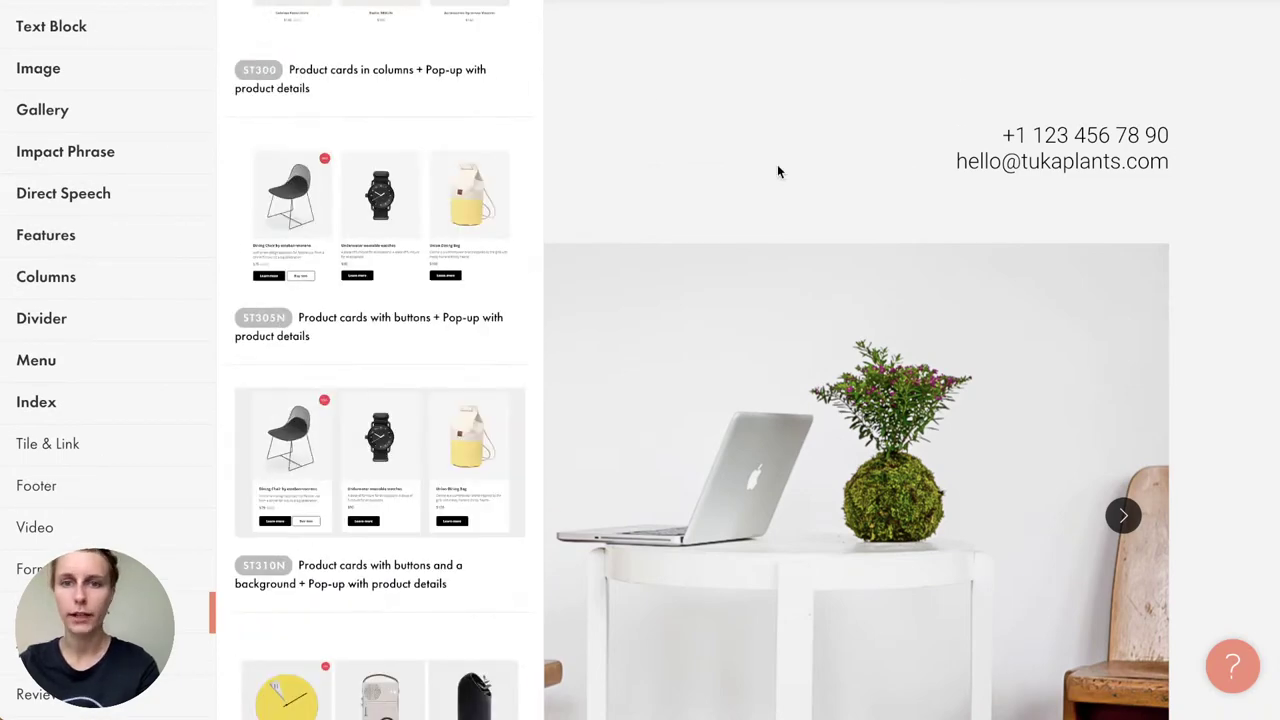
{"action": "left_click", "coordinate": [777, 167]}
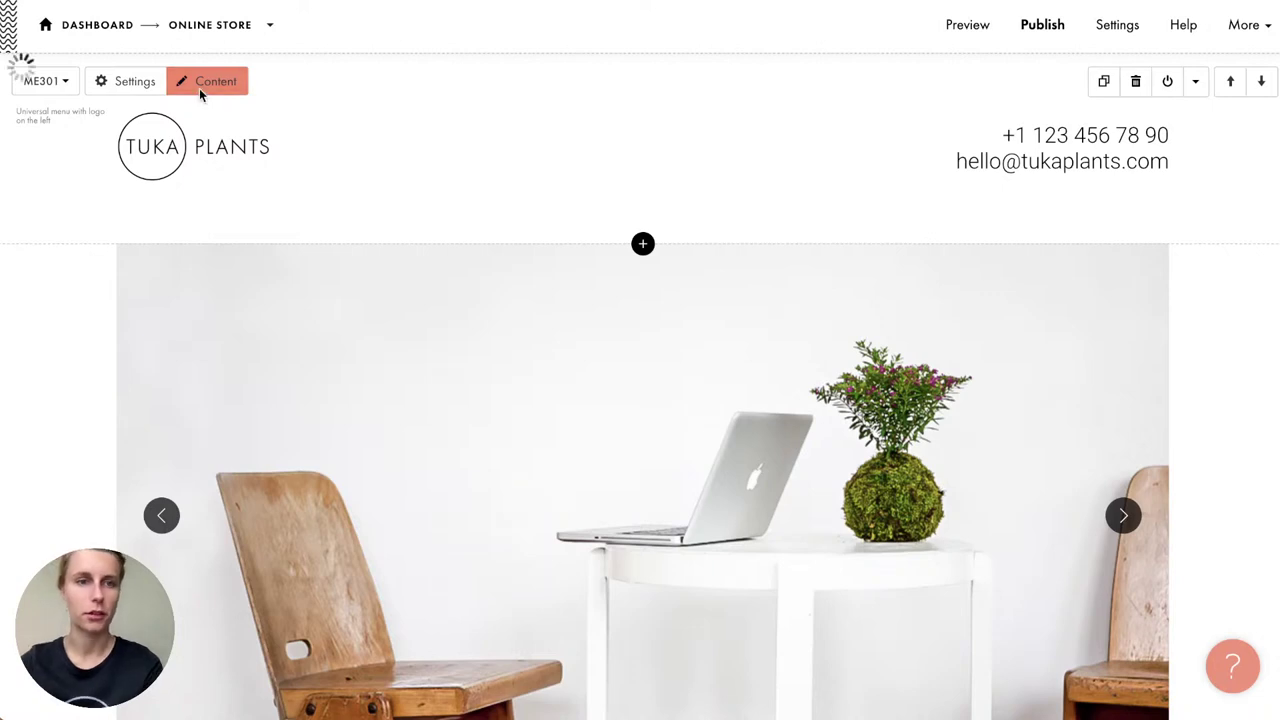
Step: Open and close the ME301 header's Content and Settings, then reopen Content and expand MORE
{"action": "left_click", "coordinate": [200, 89]}
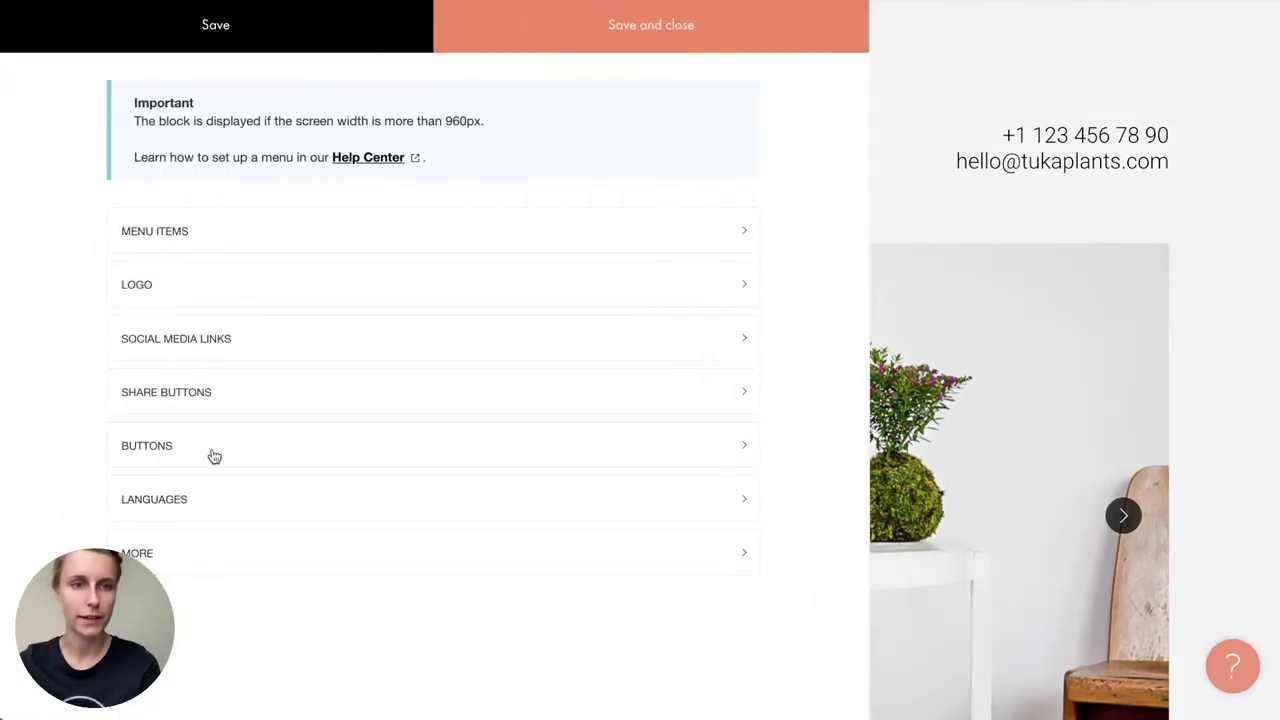
{"action": "left_click", "coordinate": [886, 103]}
{"action": "left_click", "coordinate": [120, 90]}
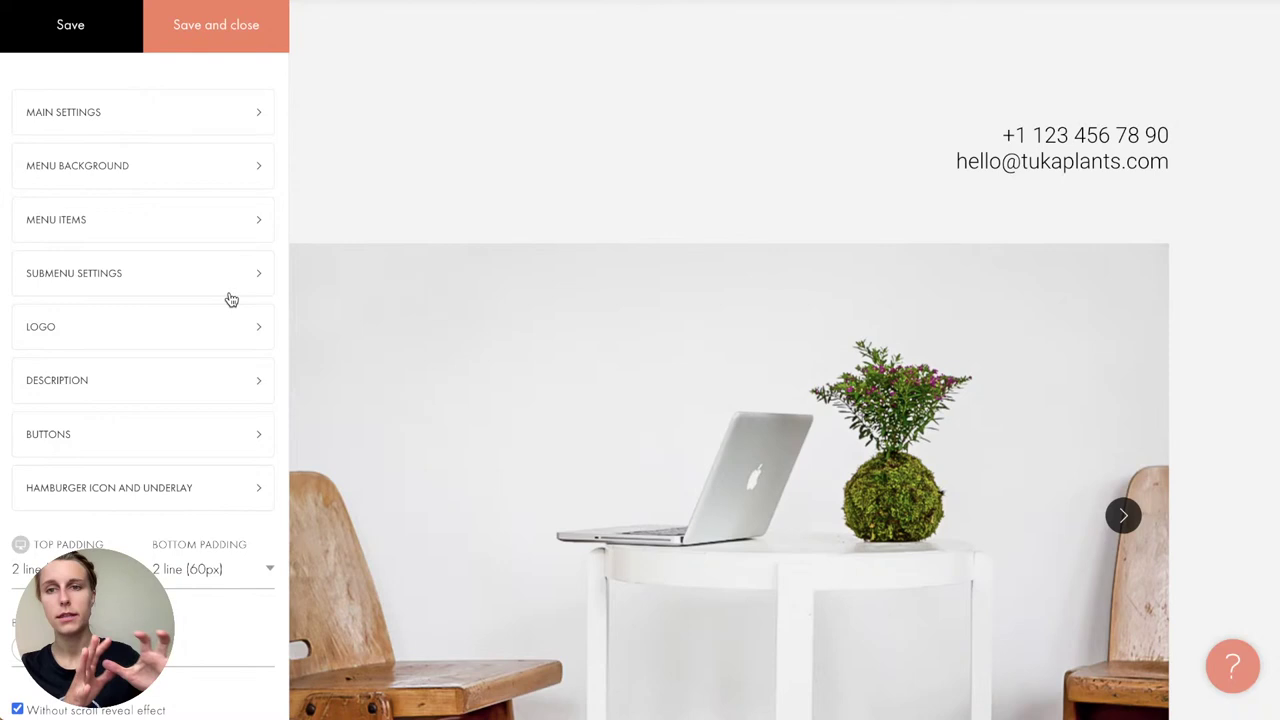
{"action": "left_click", "coordinate": [348, 234]}
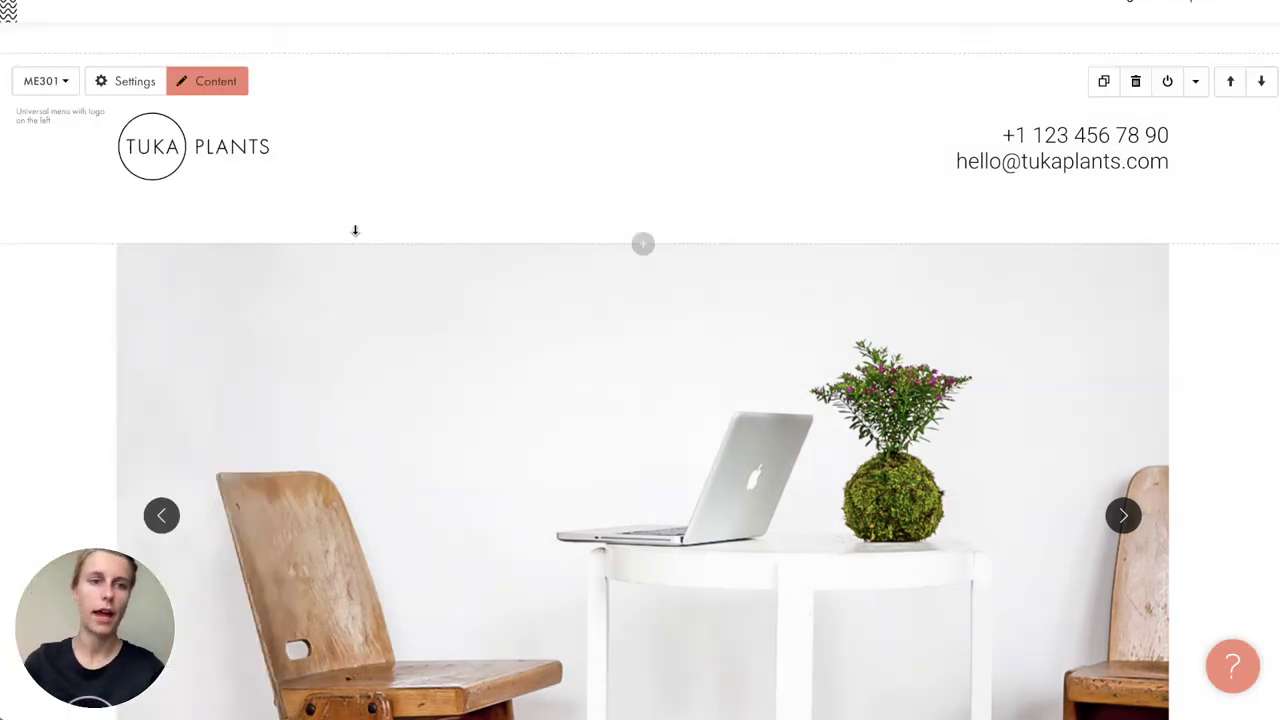
{"action": "left_click", "coordinate": [236, 84]}
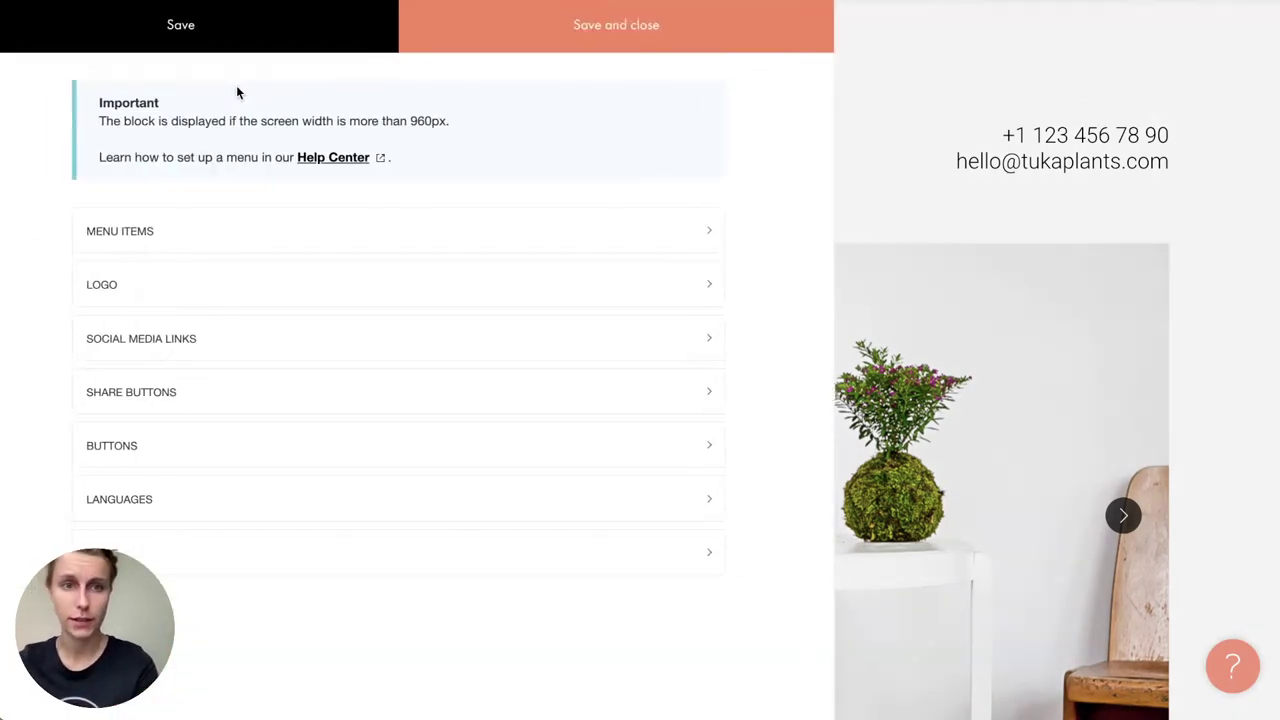
{"action": "left_click", "coordinate": [266, 560]}
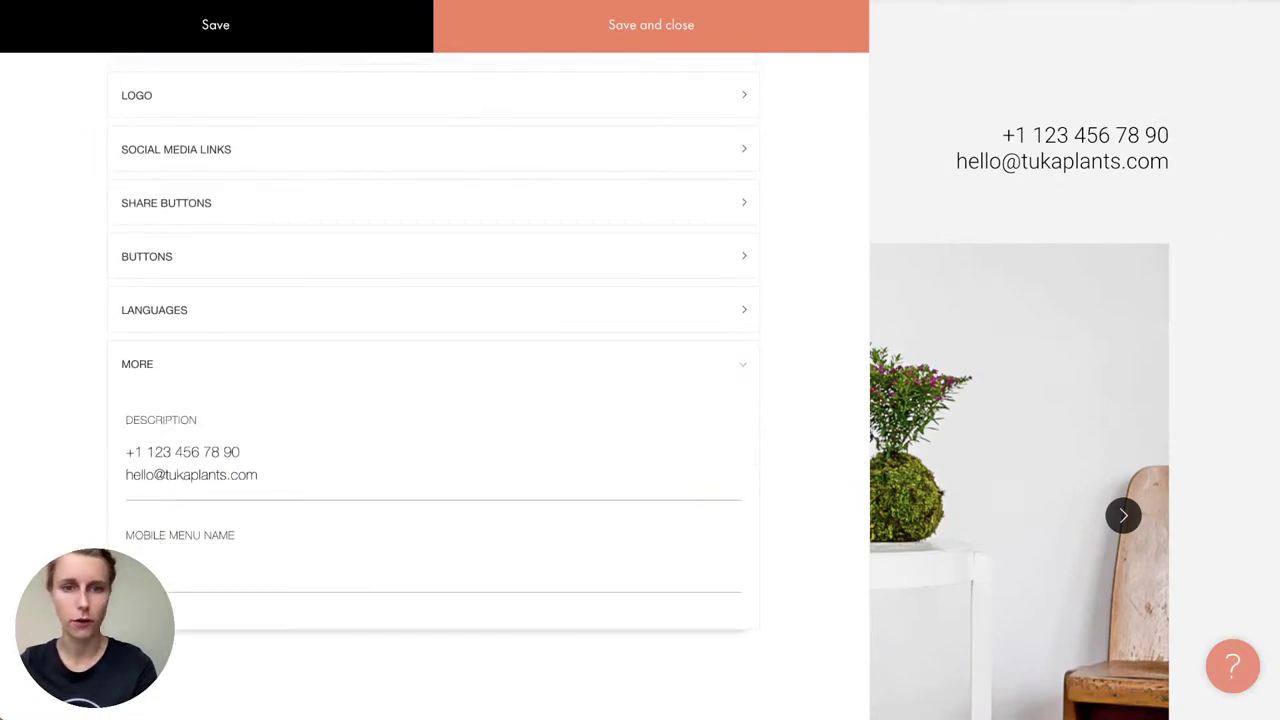
Step: Replace the phone number in the header Description with the new one from the notes
{"action": "key", "text": "super+Tab"}
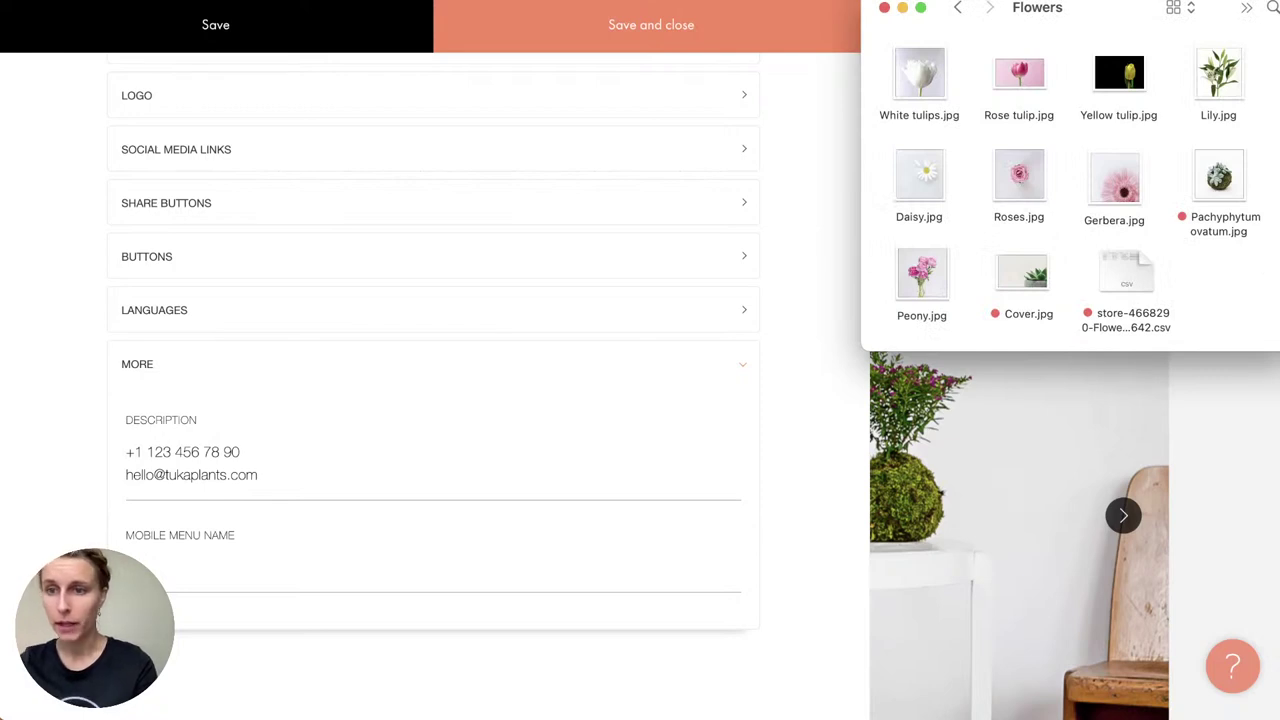
{"action": "key", "text": "super+Tab"}
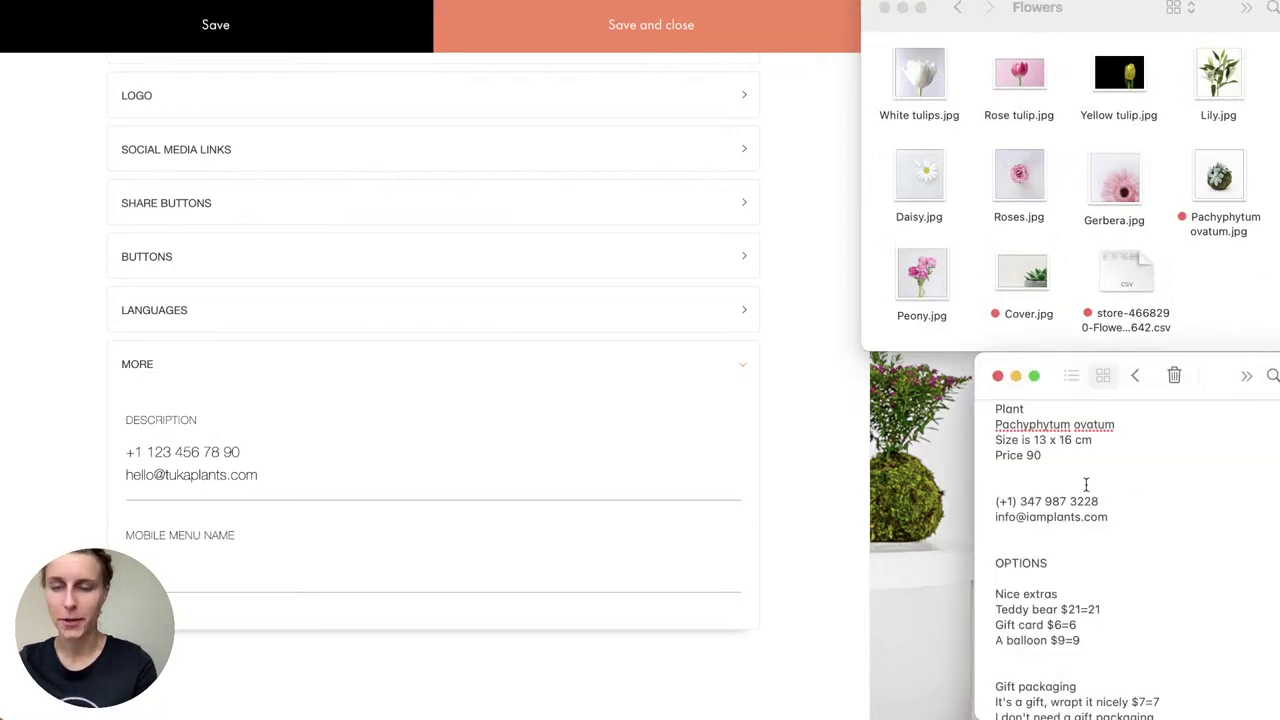
{"action": "scroll", "coordinate": [1086, 484], "scroll_direction": "up", "scroll_amount": 5}
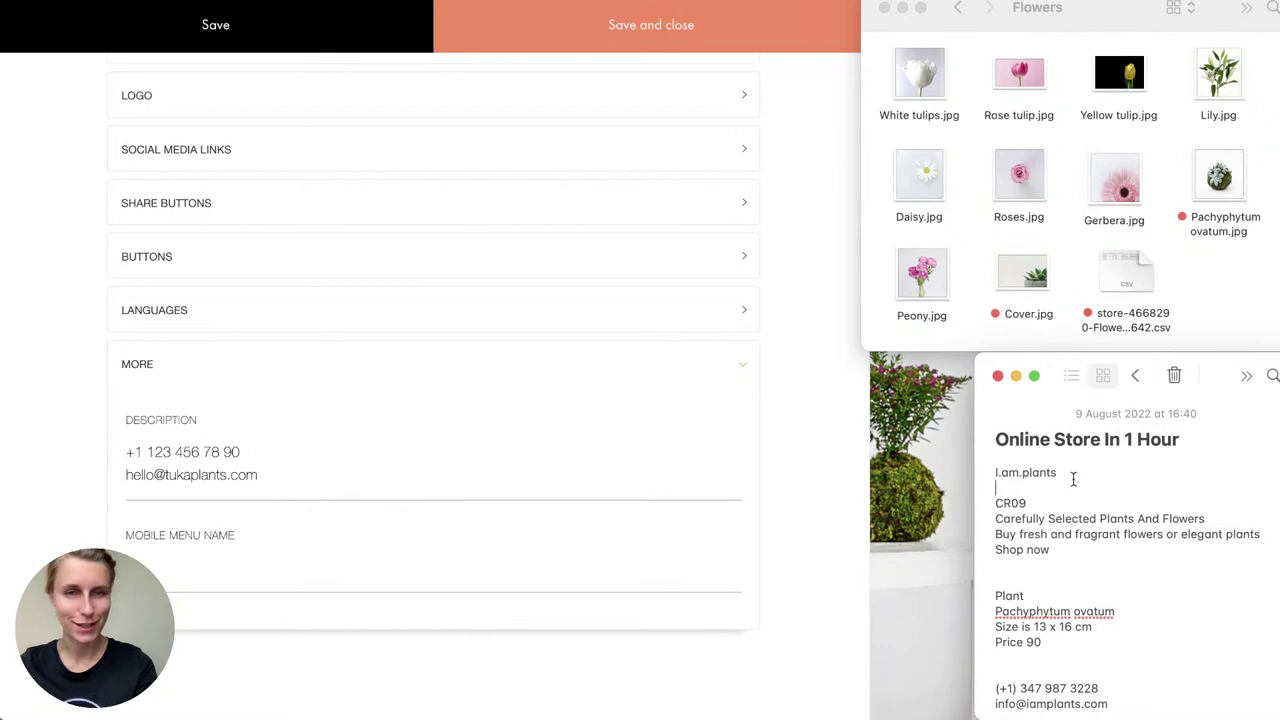
{"action": "scroll", "coordinate": [1068, 478], "scroll_direction": "down", "scroll_amount": 2}
{"action": "triple_click", "coordinate": [1054, 604]}
{"action": "key", "text": "super+c"}
{"action": "left_click", "coordinate": [303, 460]}
{"action": "left_click_drag", "start_coordinate": [240, 450], "coordinate": [86, 463]}
{"action": "key", "text": "super+v"}
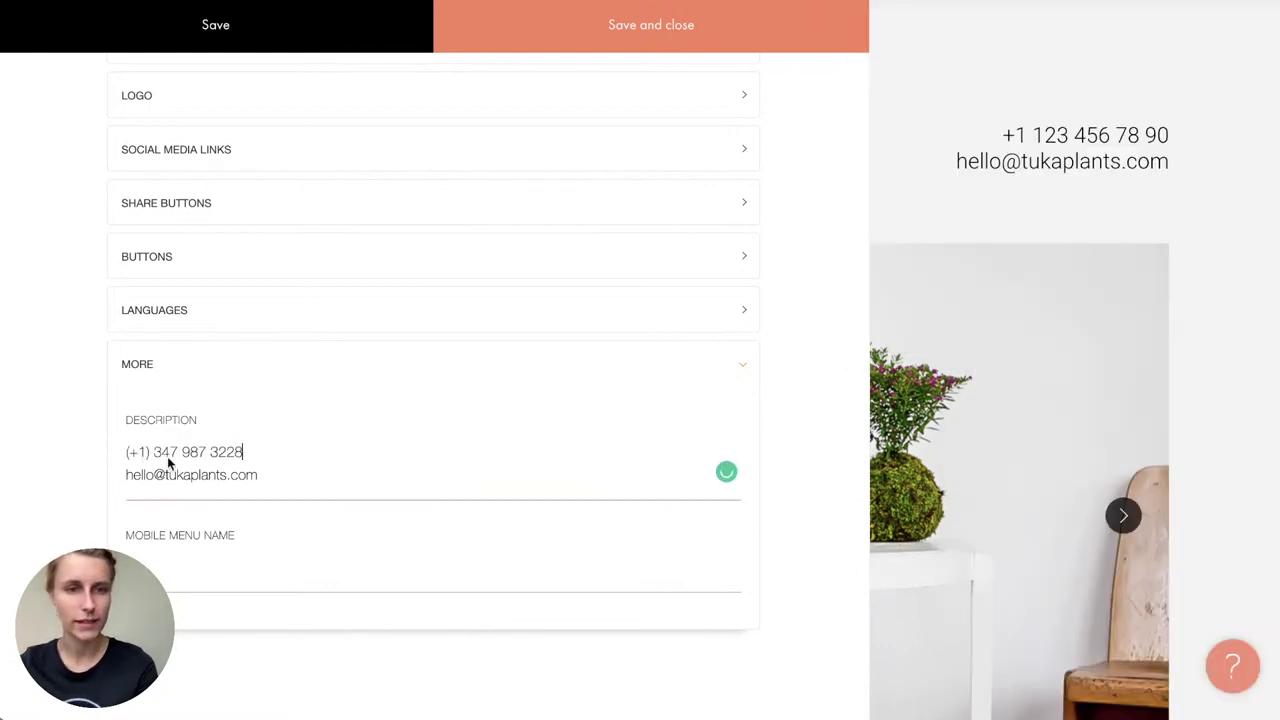
Step: Replace the old e-mail with the new one from the notes, save, and expand LOGO
{"action": "key", "text": "super+Tab"}
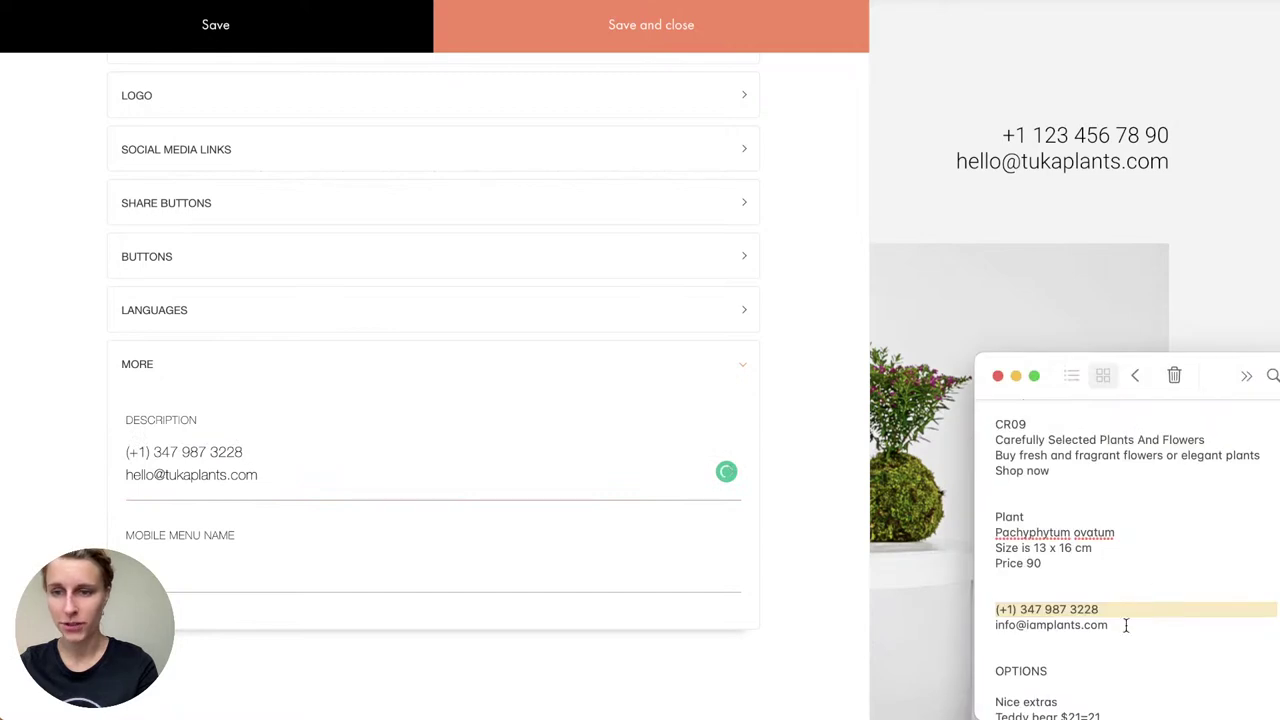
{"action": "left_click_drag", "start_coordinate": [1127, 623], "coordinate": [917, 623]}
{"action": "left_click", "coordinate": [247, 438]}
{"action": "left_click_drag", "start_coordinate": [263, 475], "coordinate": [58, 481]}
{"action": "key", "text": "super+v"}
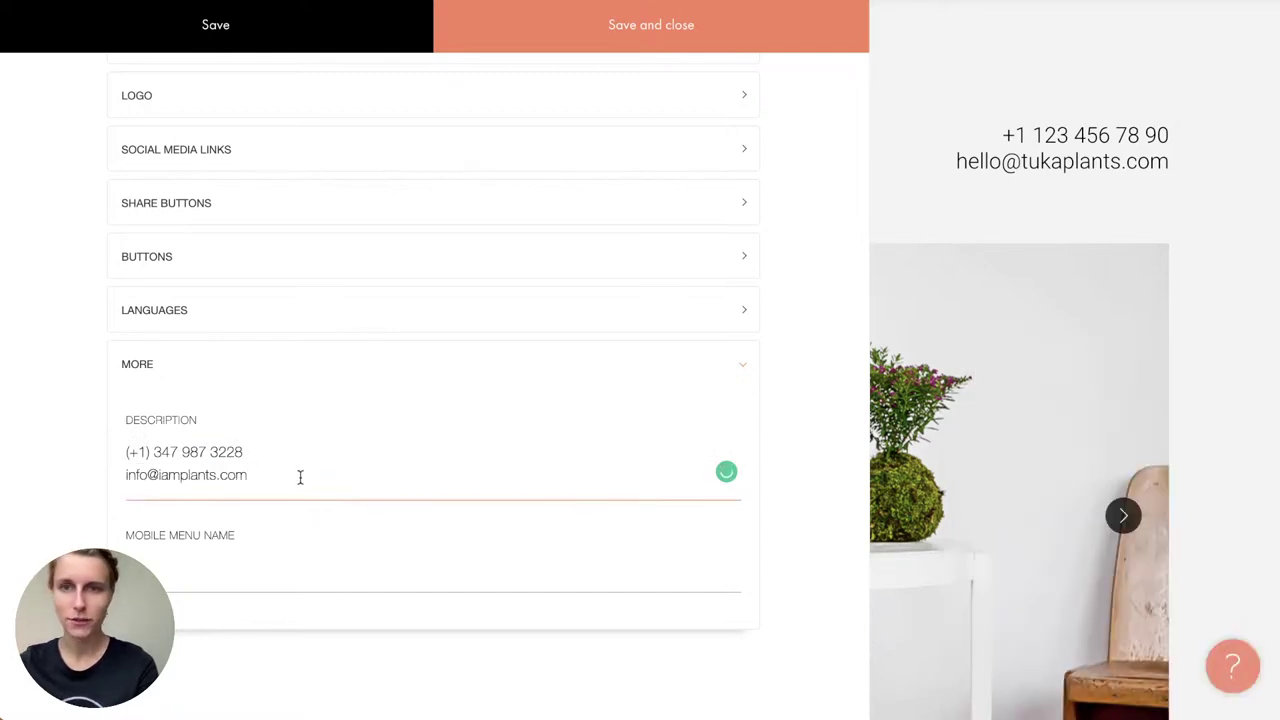
{"action": "left_click", "coordinate": [283, 16]}
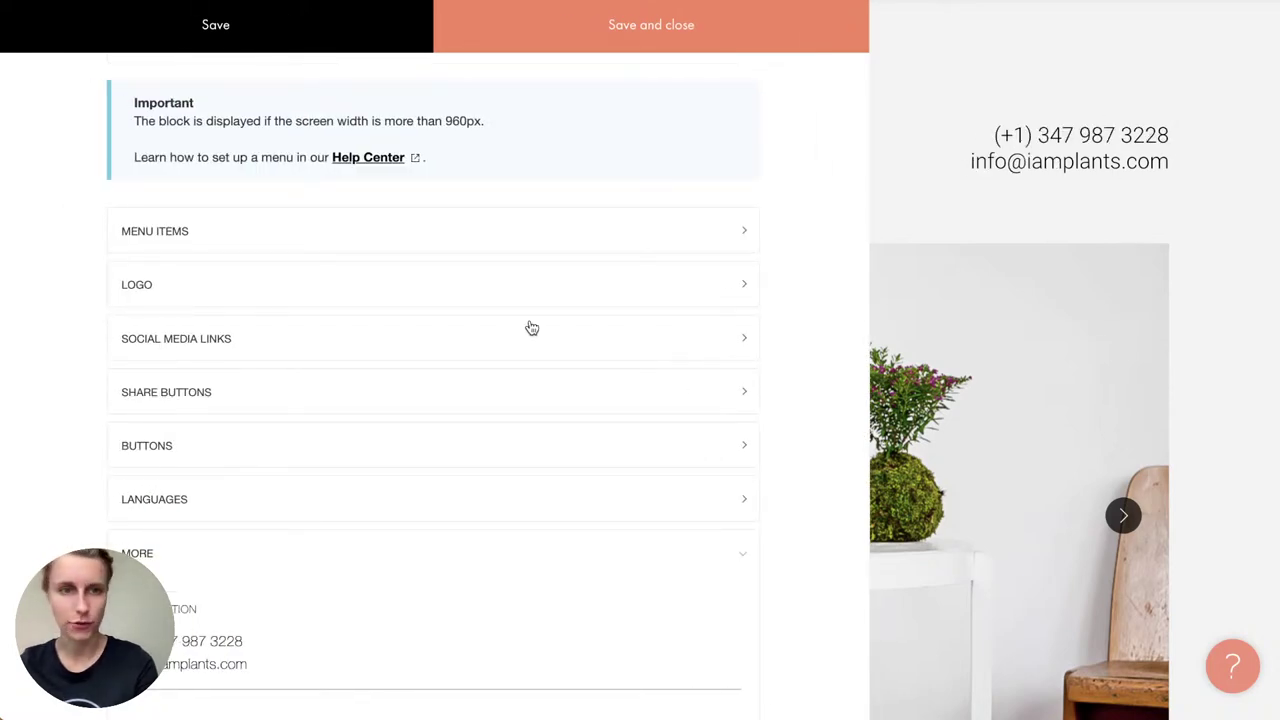
{"action": "left_click", "coordinate": [200, 283]}
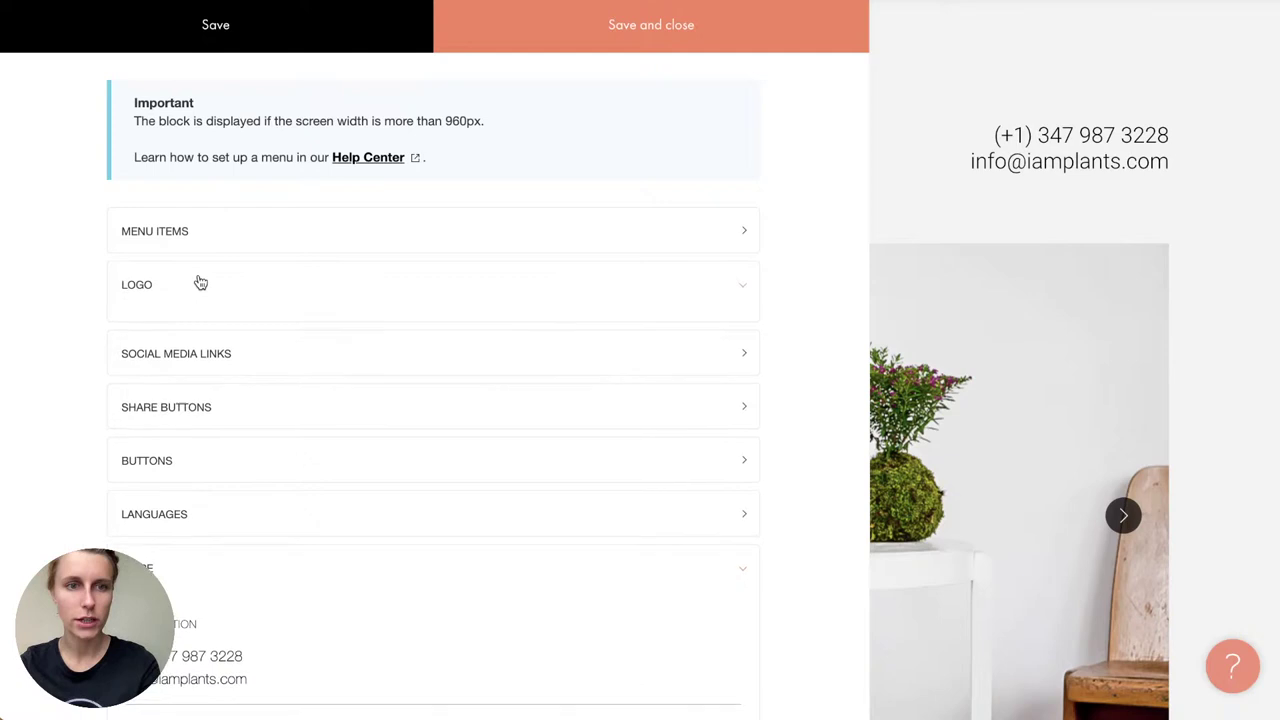
{"action": "scroll", "coordinate": [189, 447], "scroll_direction": "down", "scroll_amount": 2}
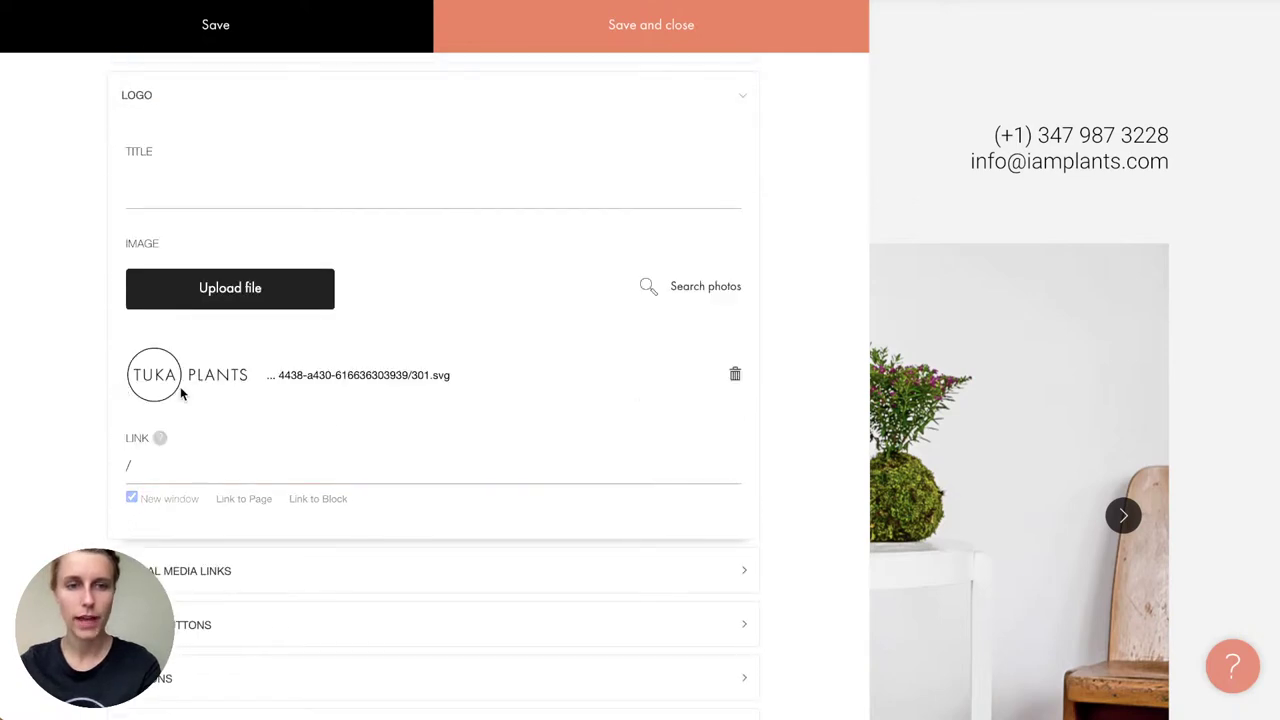
Step: Remove the header logo image, set the logo title to 'I.am.plants', and save
{"action": "left_click", "coordinate": [263, 297]}
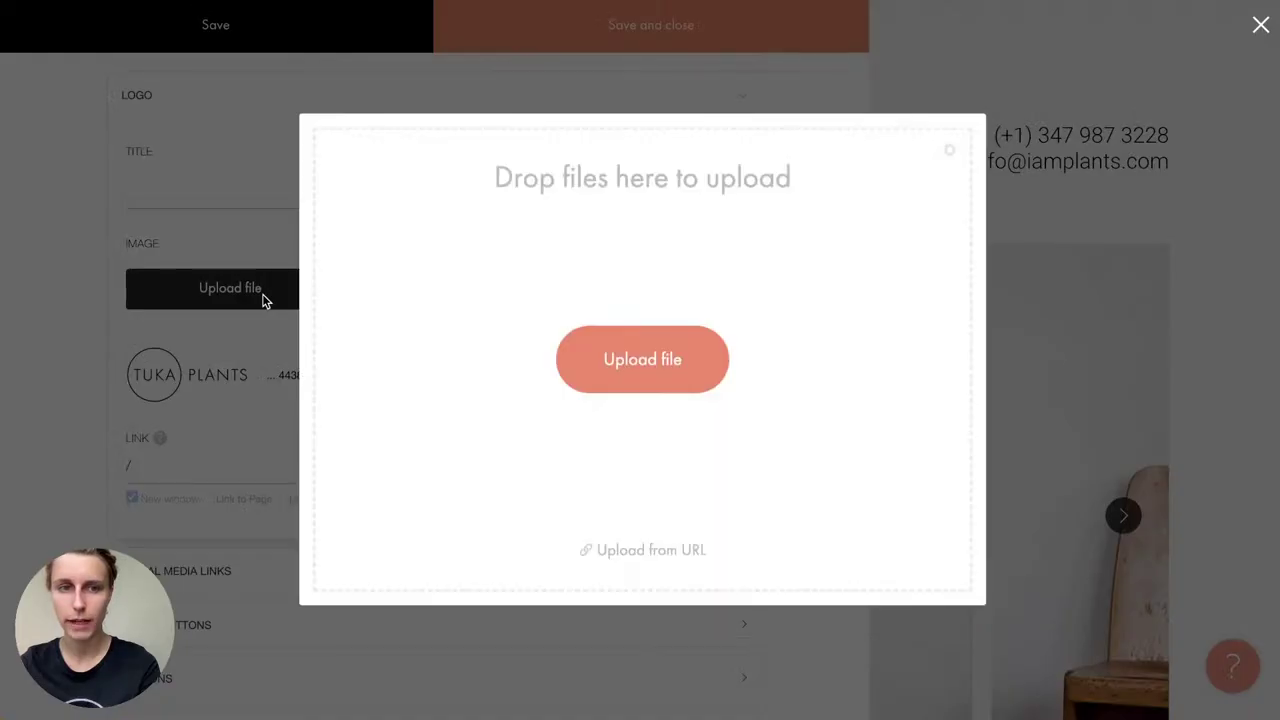
{"action": "left_click", "coordinate": [240, 291]}
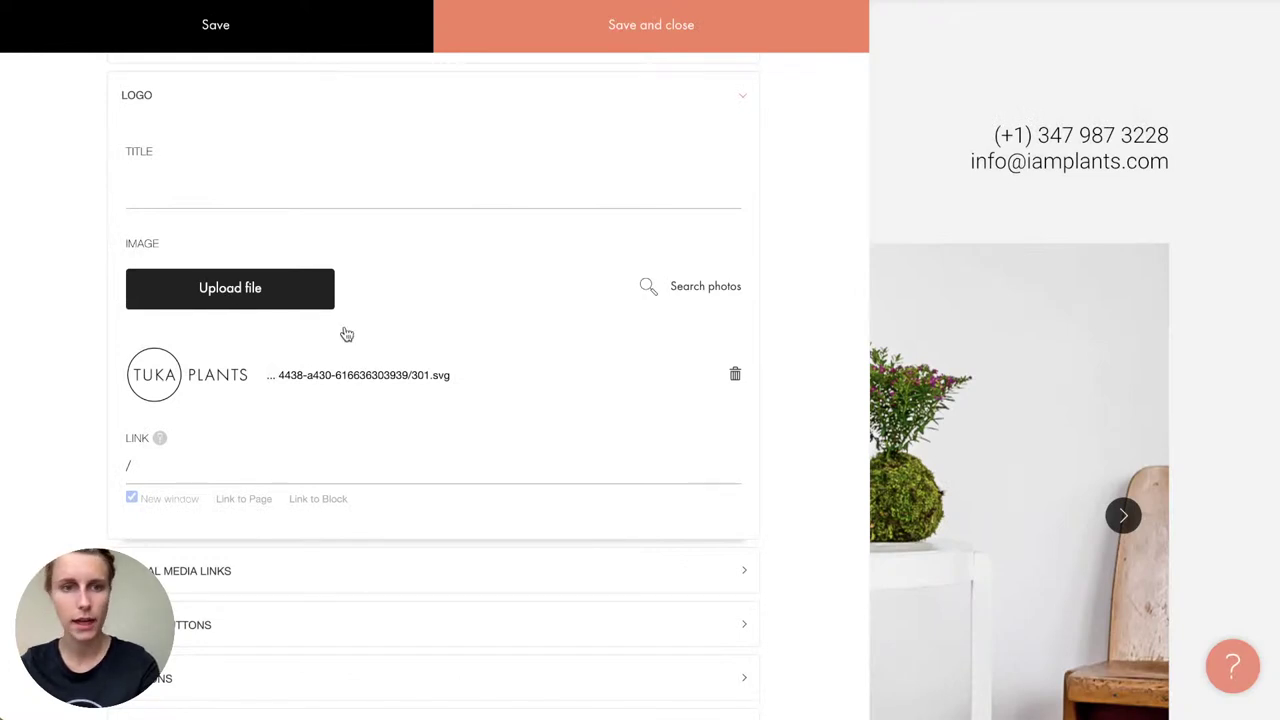
{"action": "left_click", "coordinate": [735, 378]}
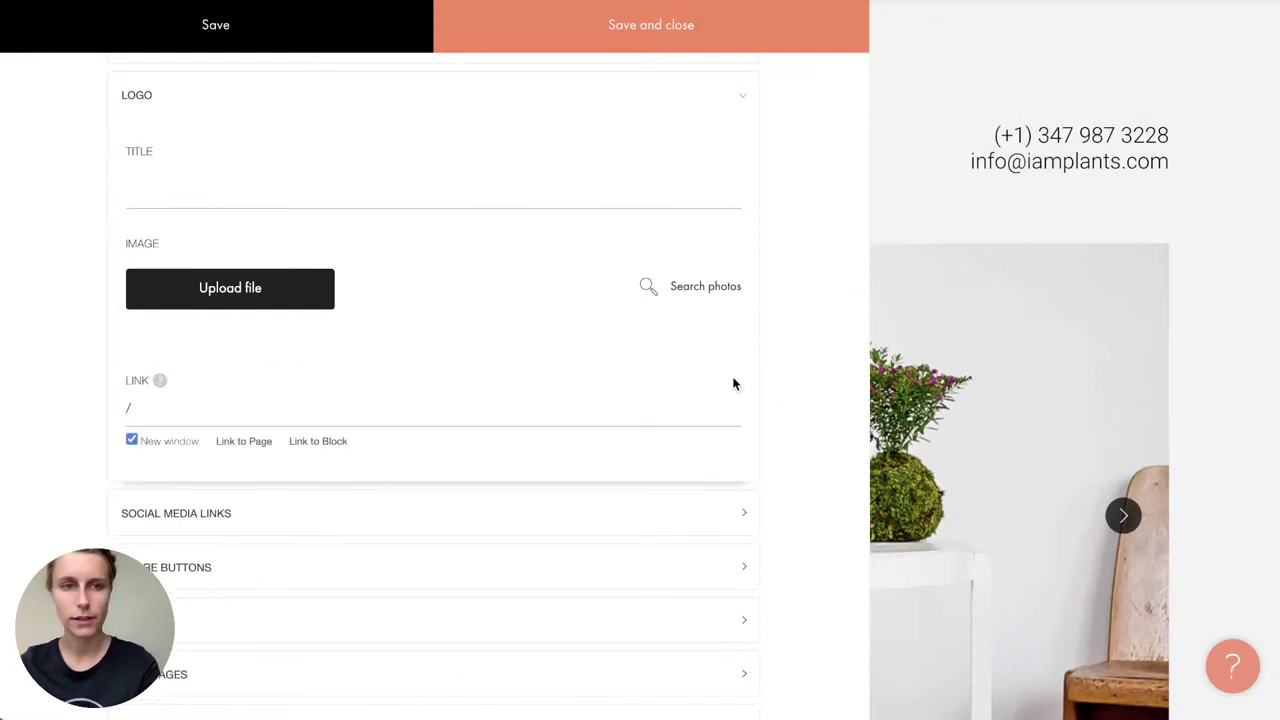
{"action": "left_click", "coordinate": [193, 179]}
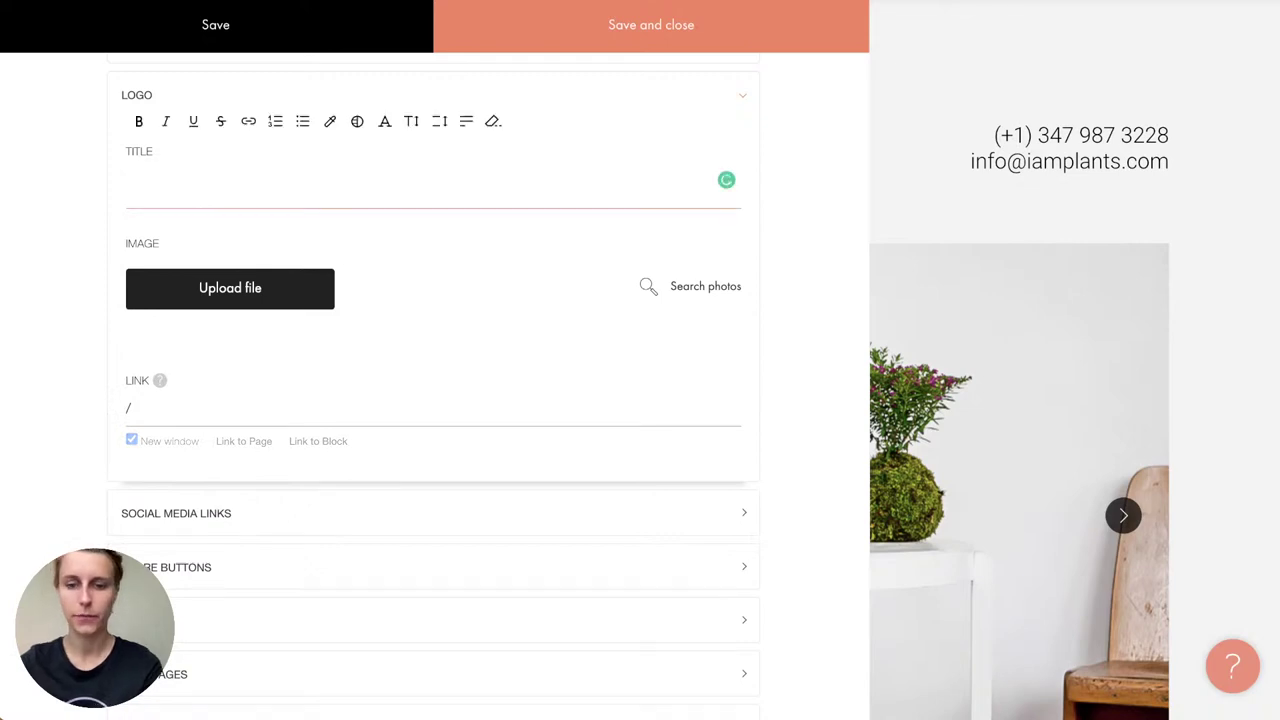
{"action": "type", "text": "I.am.plants"}
{"action": "left_click", "coordinate": [145, 401]}
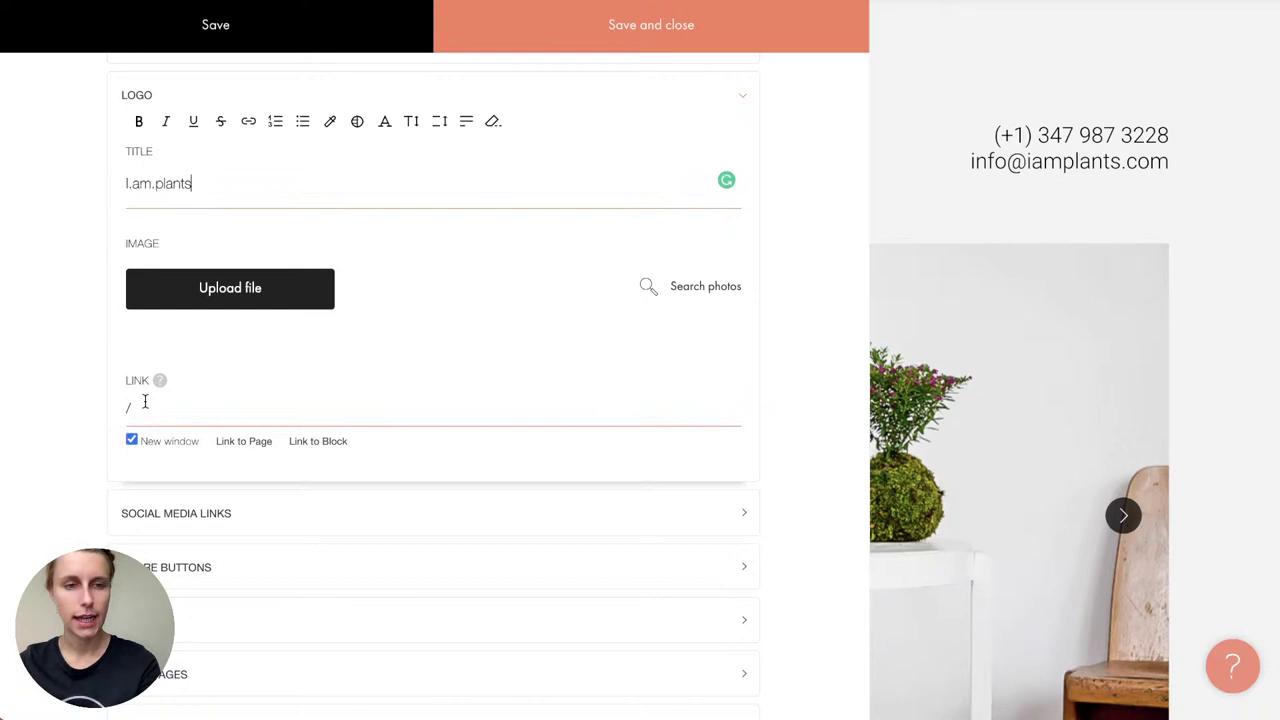
{"action": "left_click", "coordinate": [651, 47]}
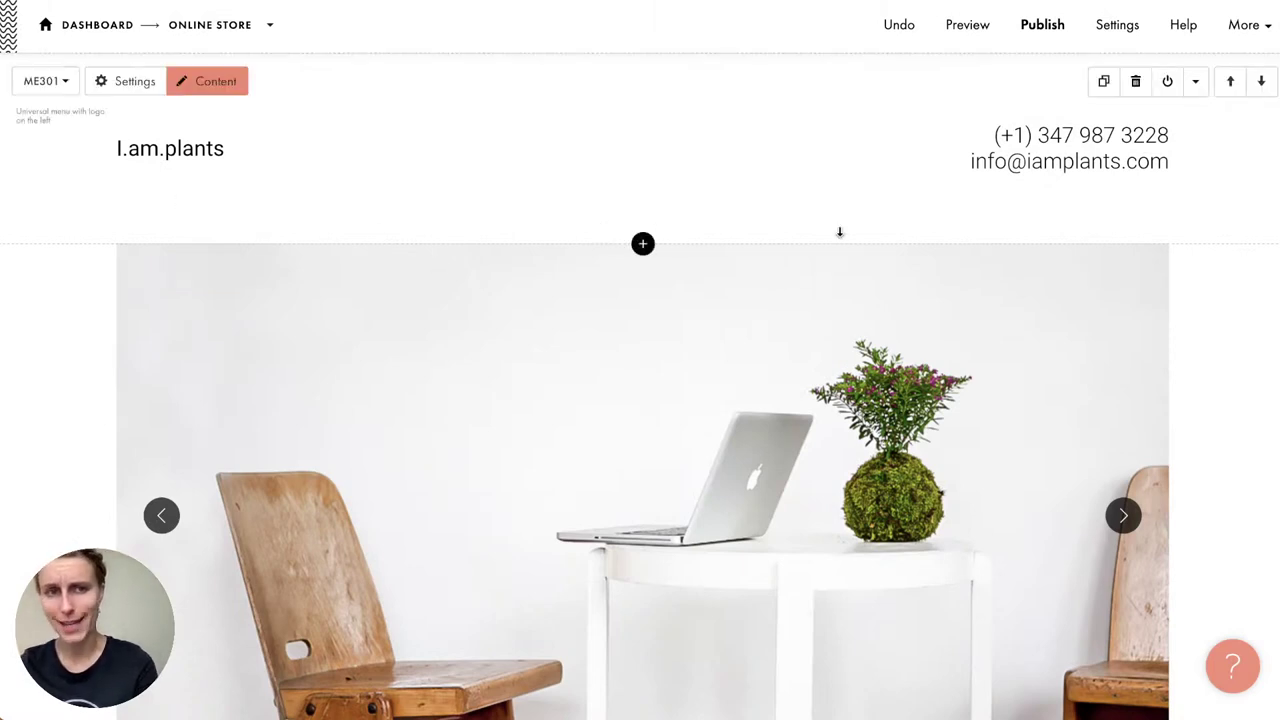
Step: Open the site Fonts settings from the extra site options menu
{"action": "left_click", "coordinate": [1242, 26]}
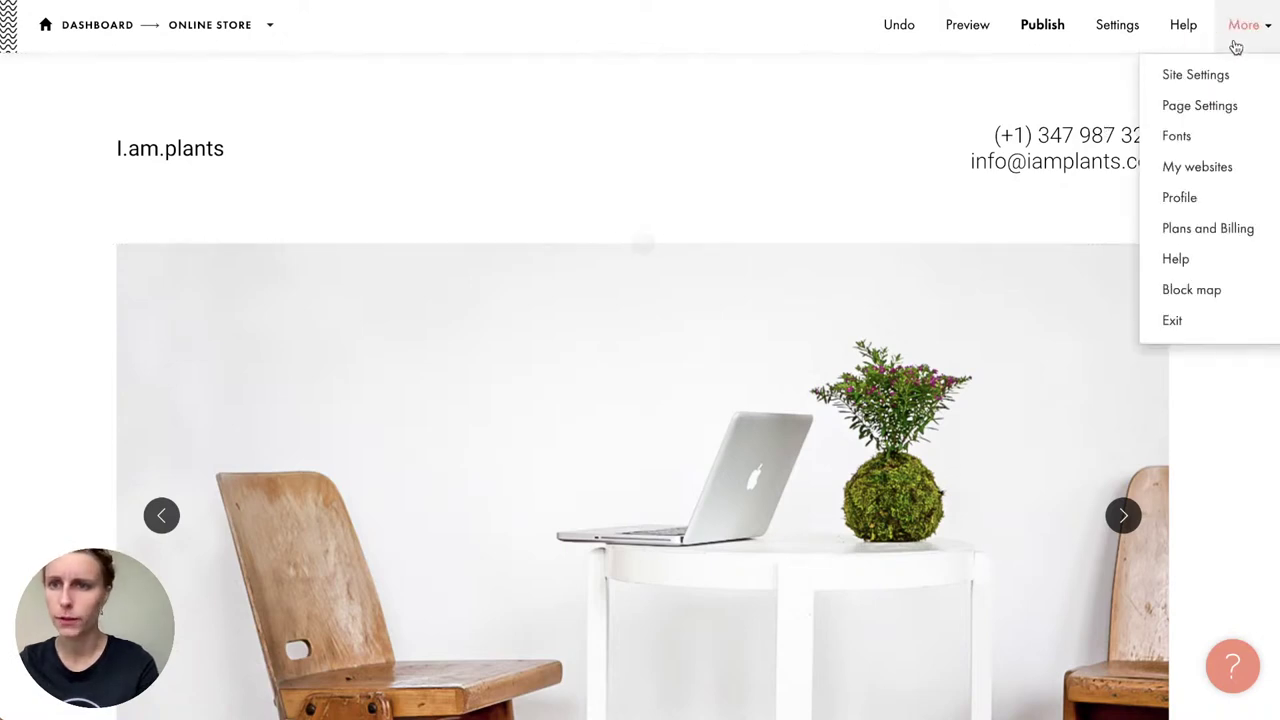
{"action": "left_click", "coordinate": [1211, 134]}
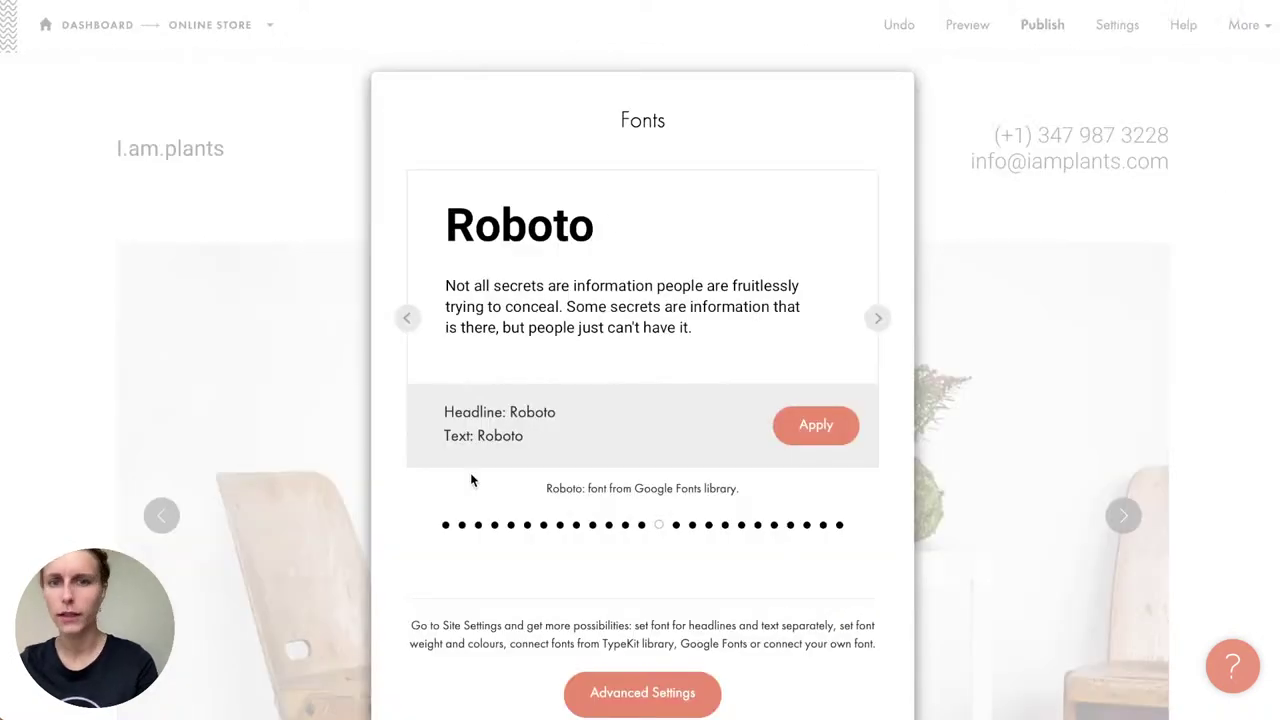
{"action": "left_click", "coordinate": [951, 146]}
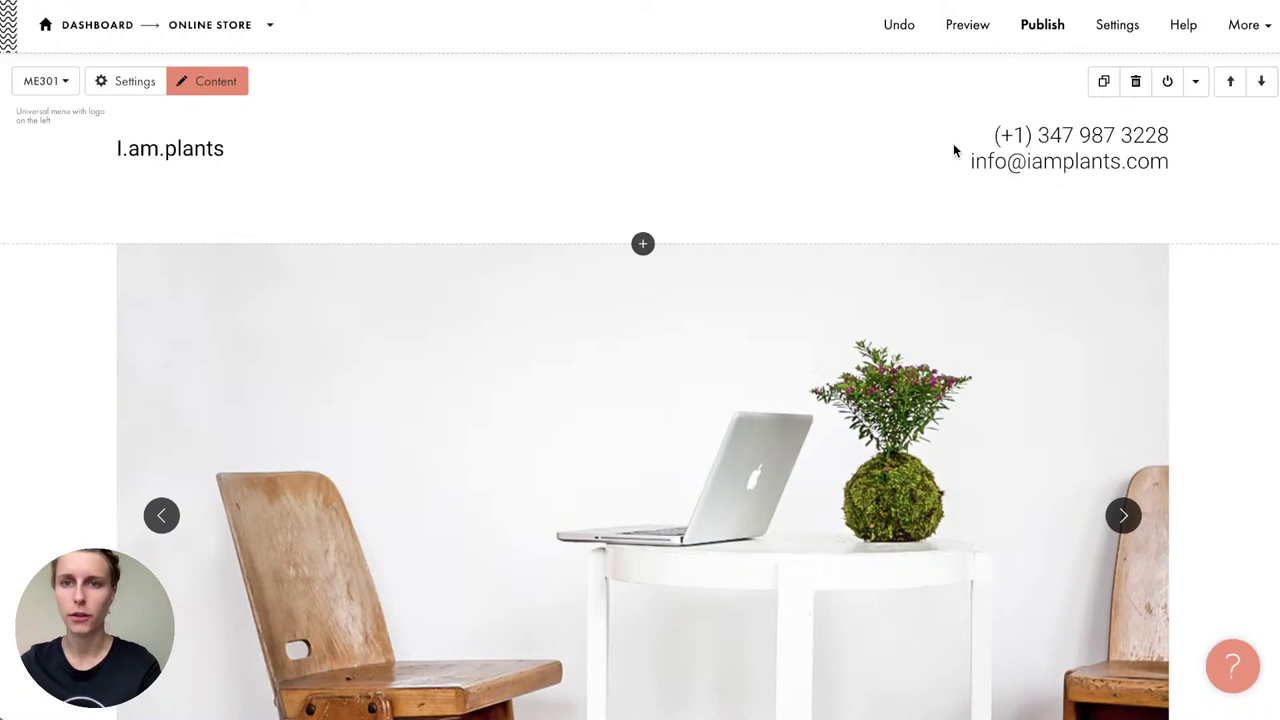
{"action": "left_click", "coordinate": [1247, 46]}
{"action": "left_click", "coordinate": [1181, 139]}
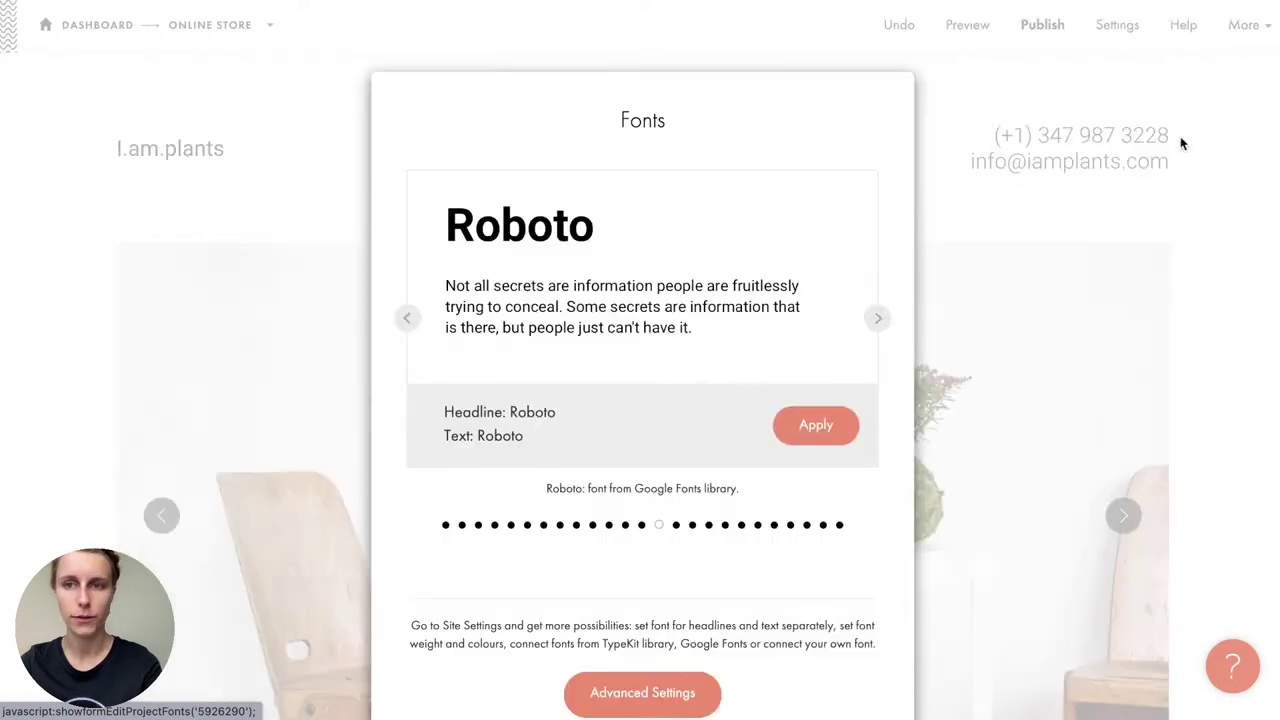
Step: Step back through the font pairings (Open Sans, Orchidea Pro, Futura, Opinion Pro, Mediator) to Tilda Sans
{"action": "left_click", "coordinate": [408, 326]}
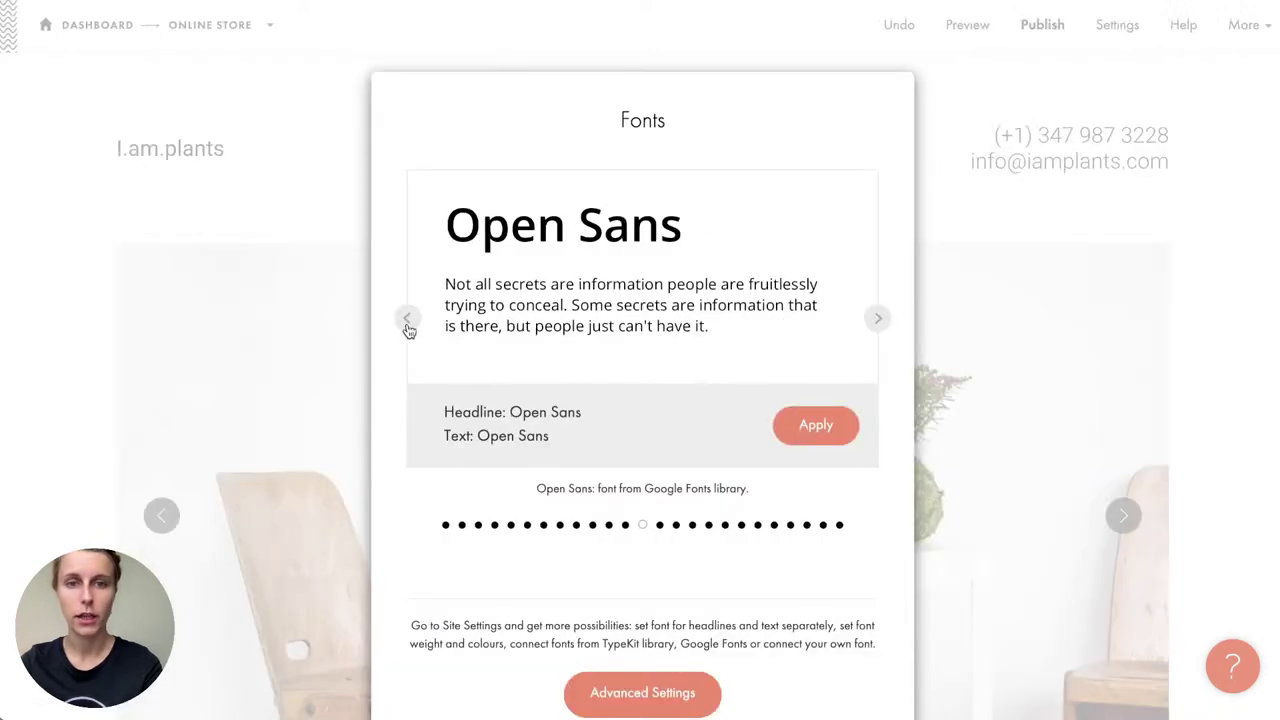
{"action": "left_click", "coordinate": [408, 326]}
{"action": "left_click", "coordinate": [408, 326]}
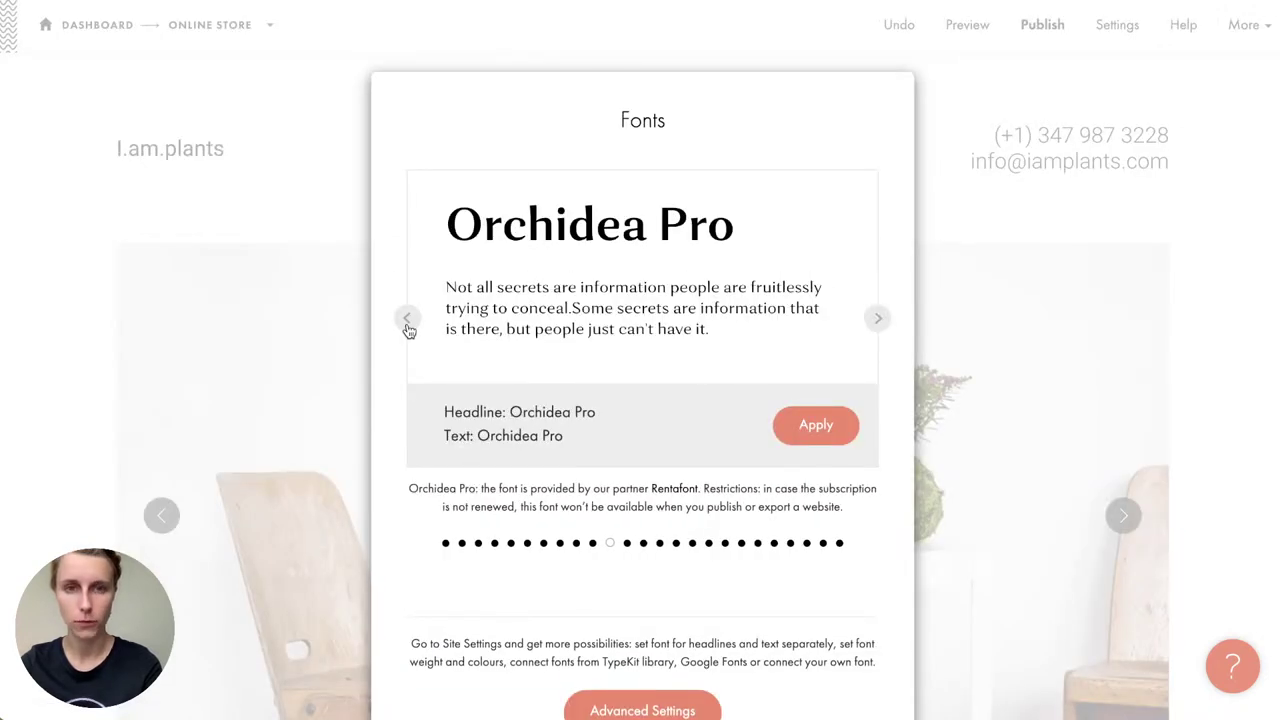
{"action": "left_click", "coordinate": [408, 326]}
{"action": "left_click", "coordinate": [408, 326]}
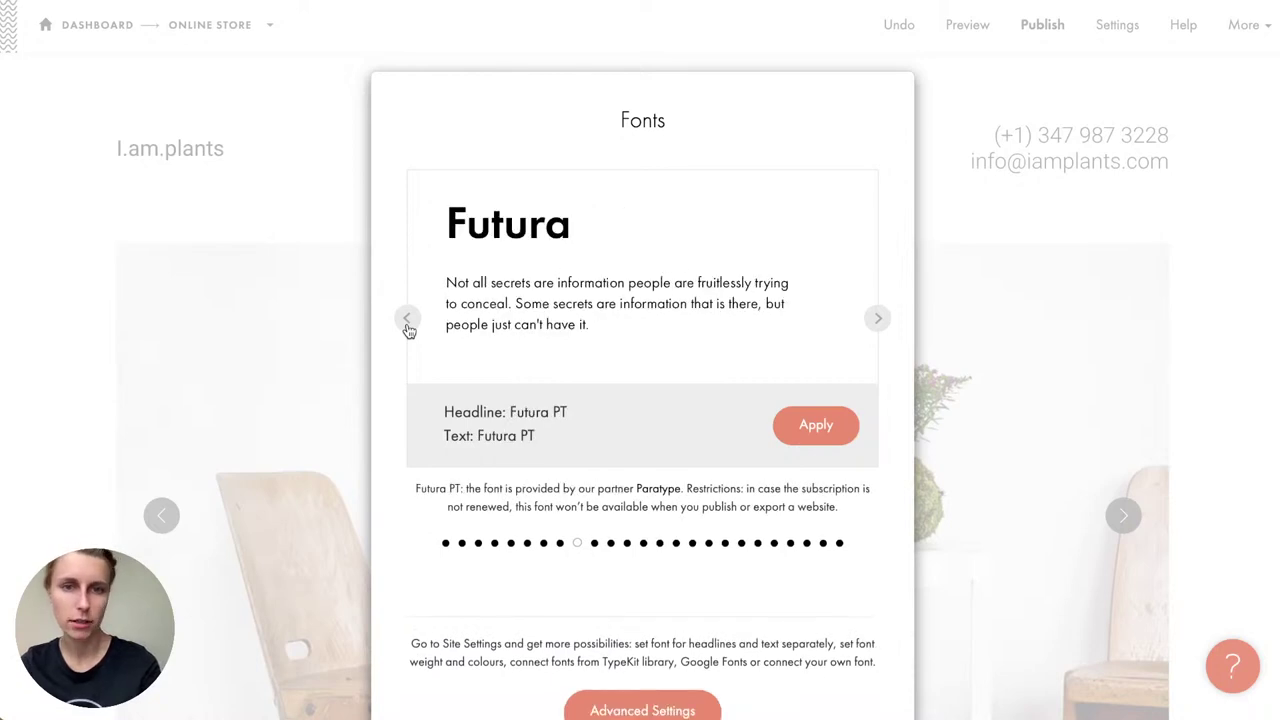
{"action": "left_click", "coordinate": [408, 326]}
{"action": "left_click", "coordinate": [408, 326]}
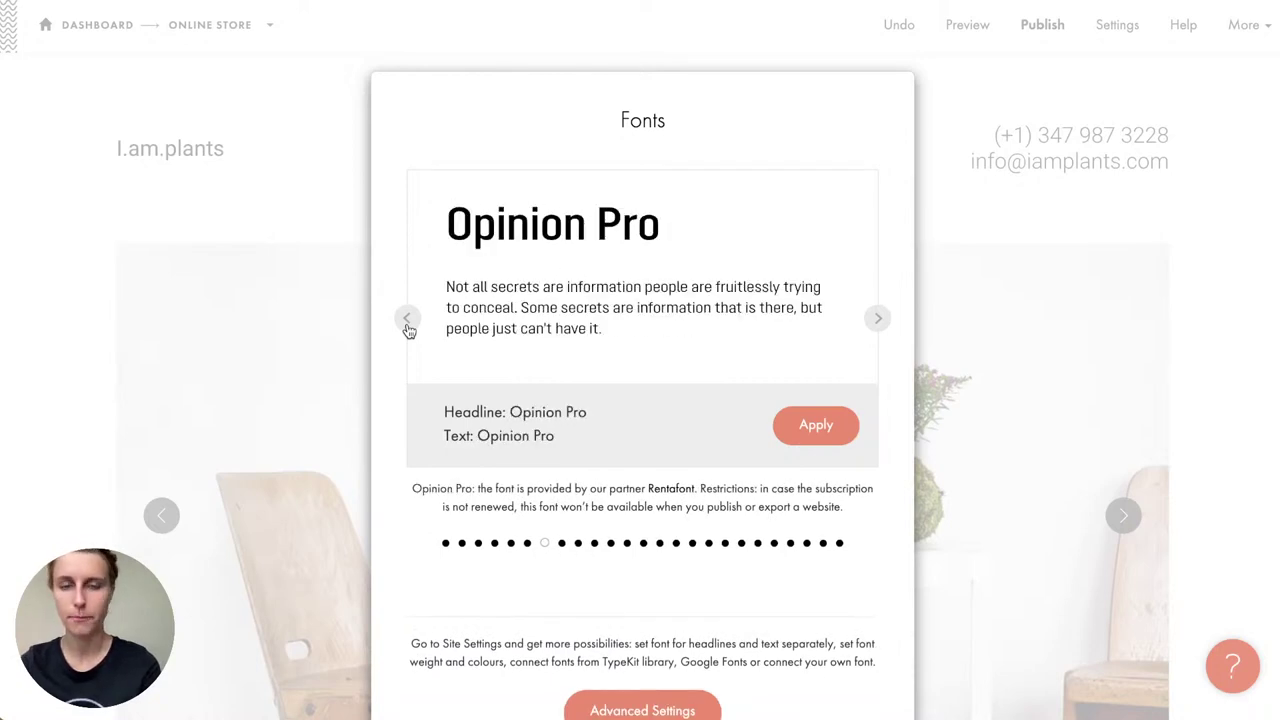
{"action": "left_click", "coordinate": [408, 326]}
{"action": "left_click", "coordinate": [408, 326]}
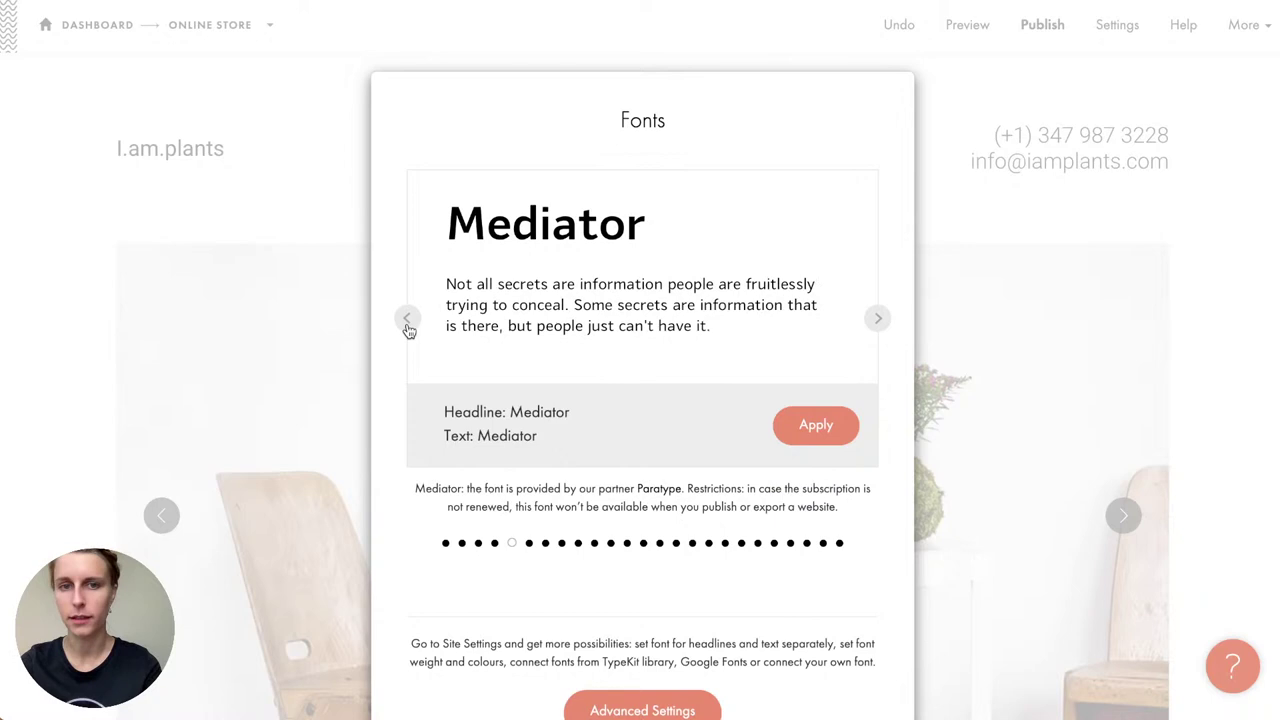
{"action": "left_click", "coordinate": [408, 326]}
{"action": "left_click", "coordinate": [408, 326]}
{"action": "left_click", "coordinate": [408, 326]}
{"action": "left_click", "coordinate": [408, 326]}
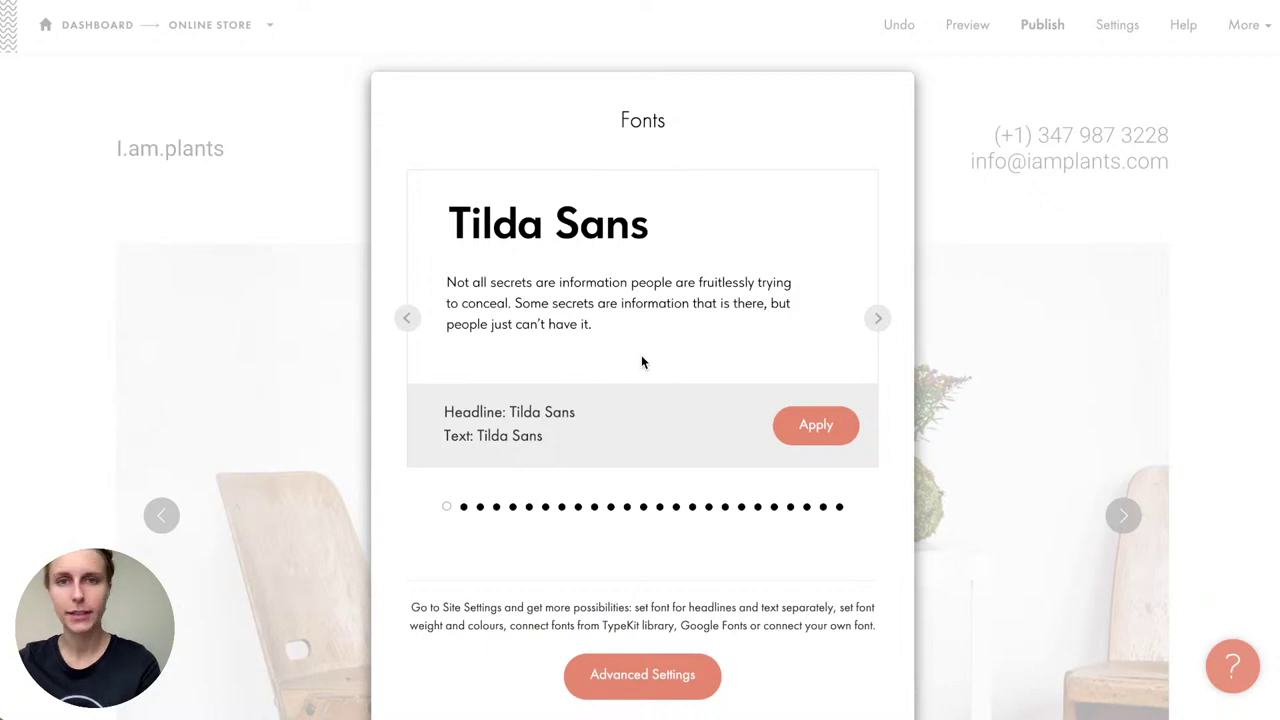
{"action": "scroll", "coordinate": [632, 400], "scroll_direction": "down", "scroll_amount": 2}
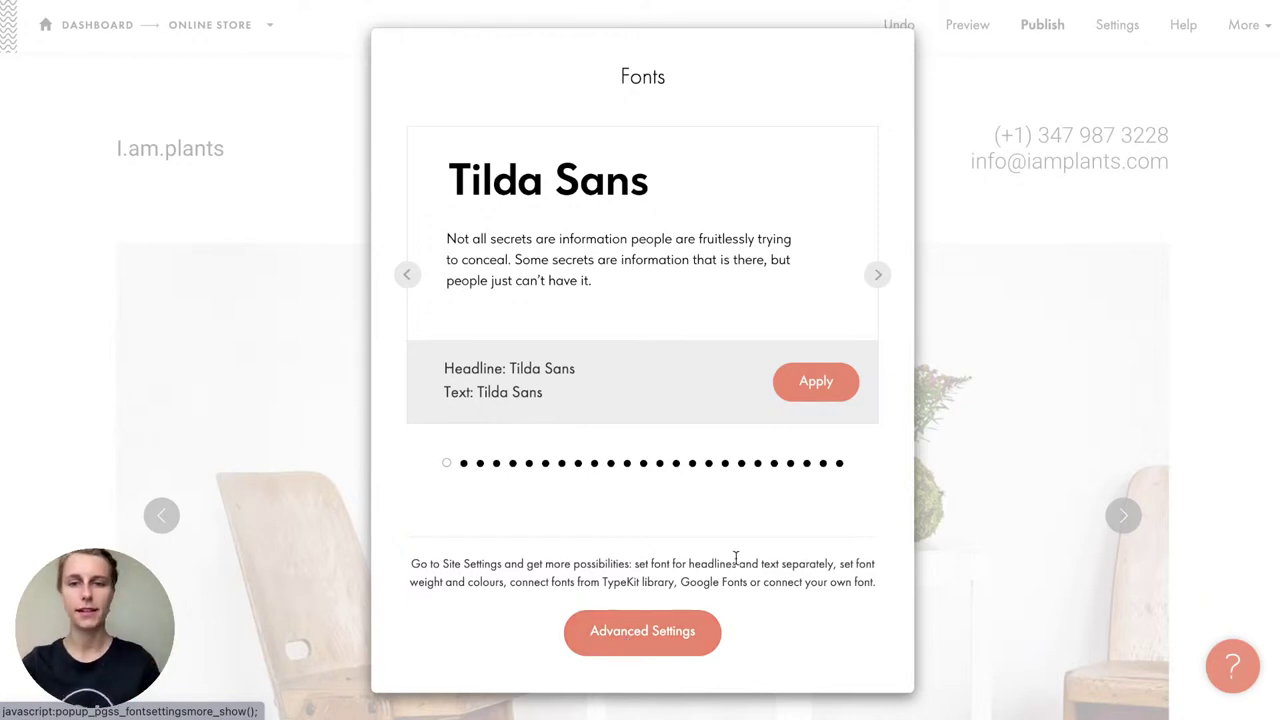
Step: Apply the Tilda Sans font pairing to the site
{"action": "left_click", "coordinate": [816, 383]}
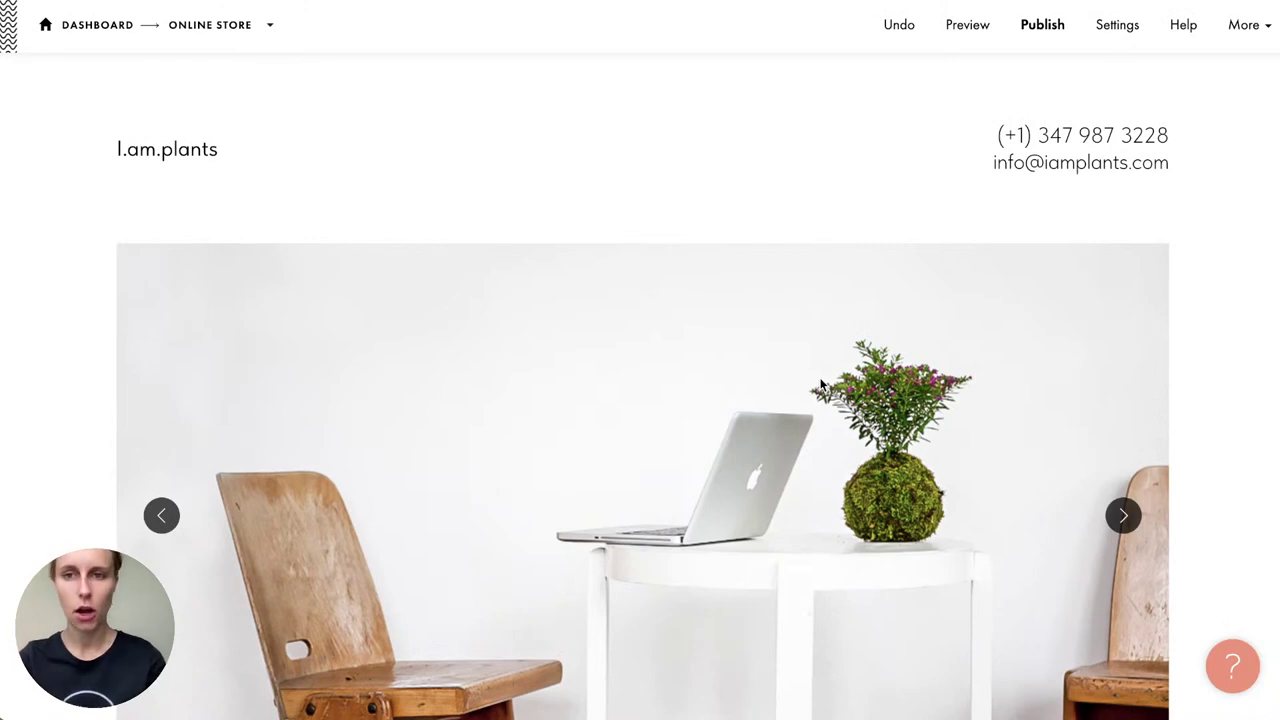
{"action": "mouse_move", "coordinate": [774, 220]}
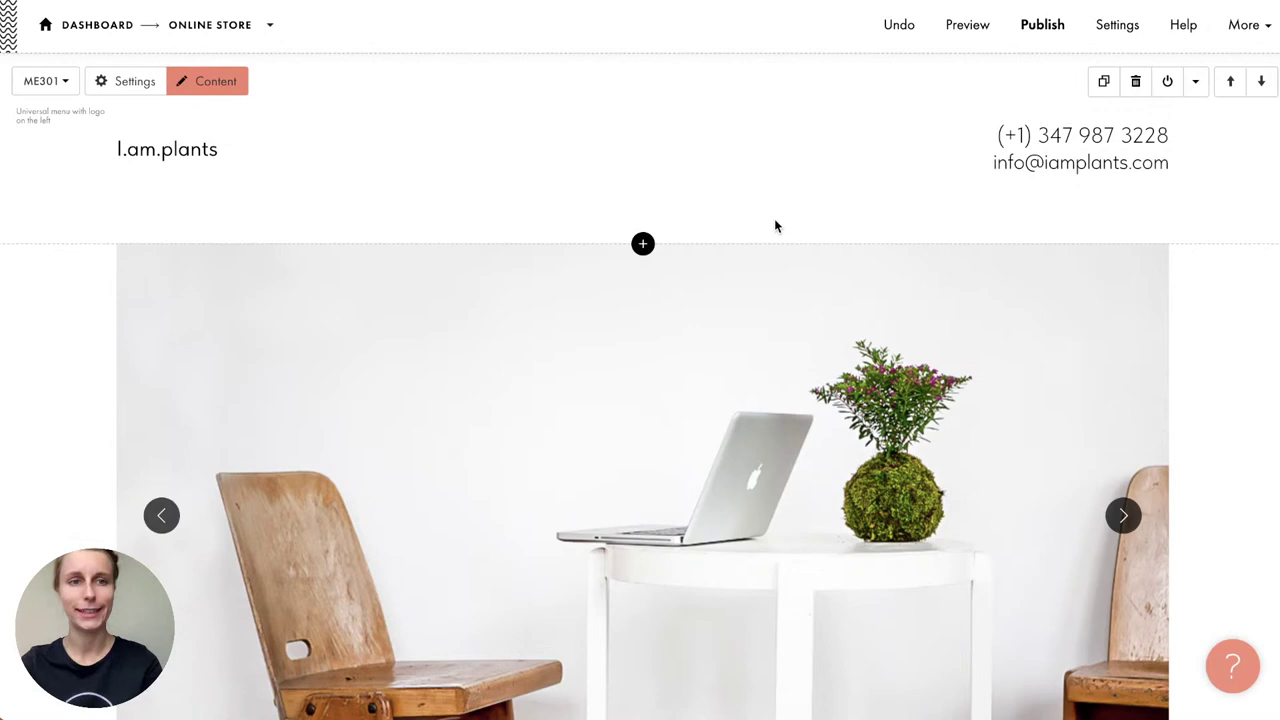
{"action": "mouse_move", "coordinate": [789, 300]}
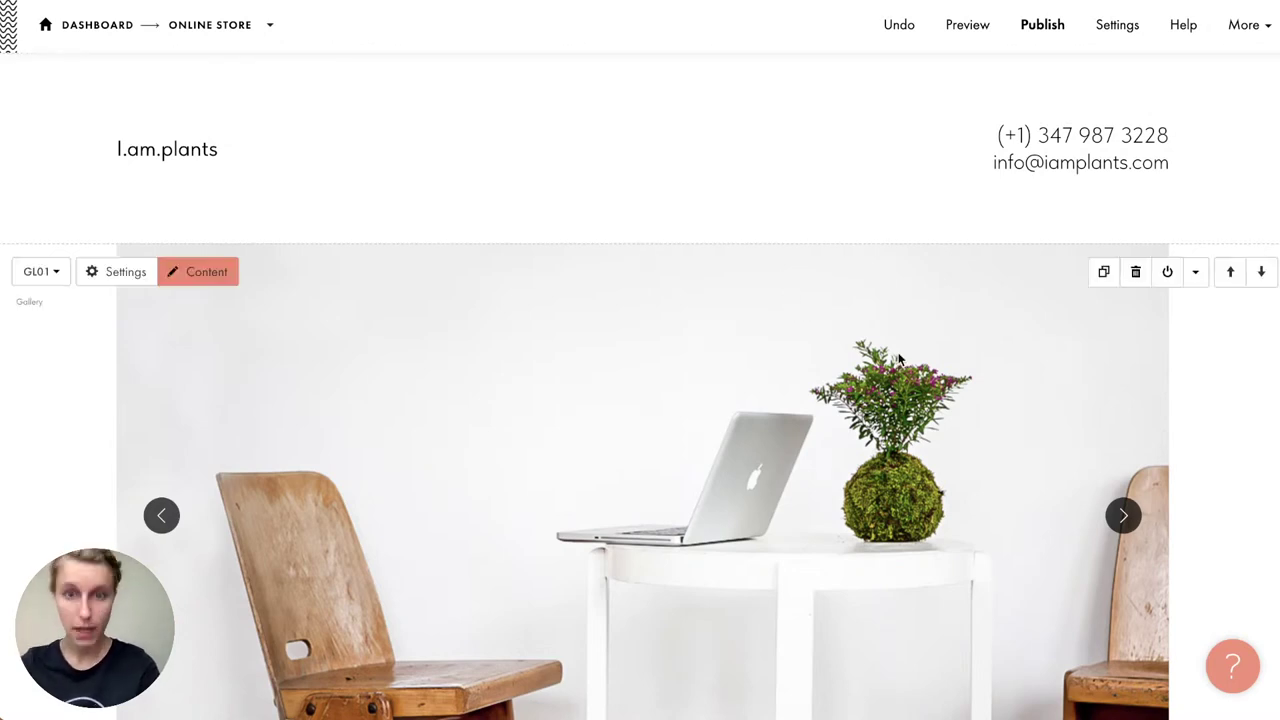
{"action": "scroll", "coordinate": [898, 358], "scroll_direction": "down", "scroll_amount": 2}
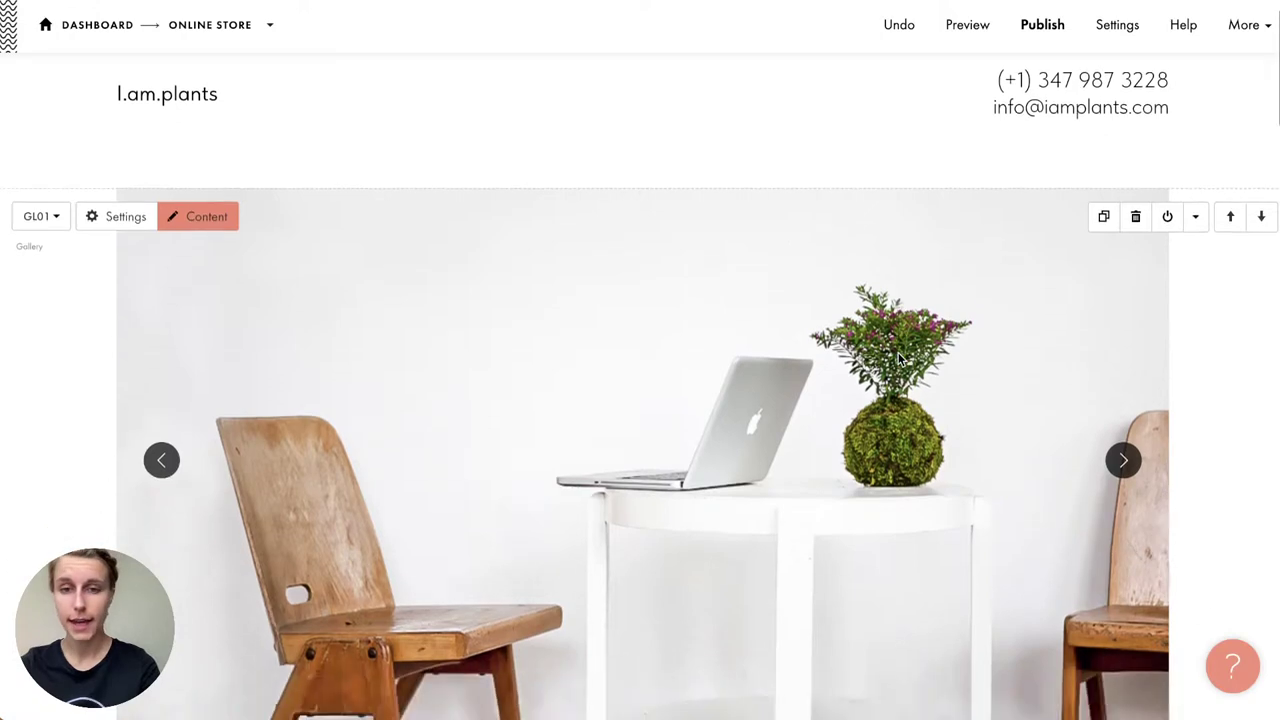
Step: Page through the gallery photos, then delete the photo gallery block
{"action": "left_click", "coordinate": [1126, 394]}
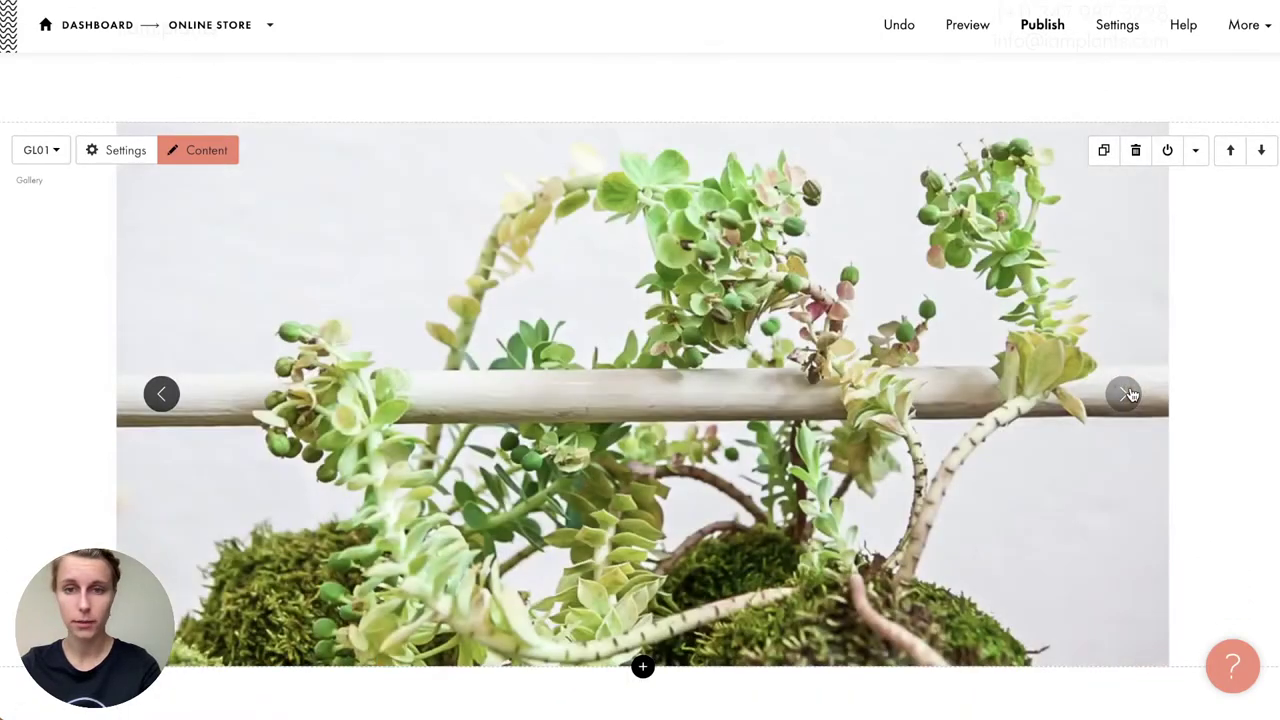
{"action": "left_click", "coordinate": [1126, 394]}
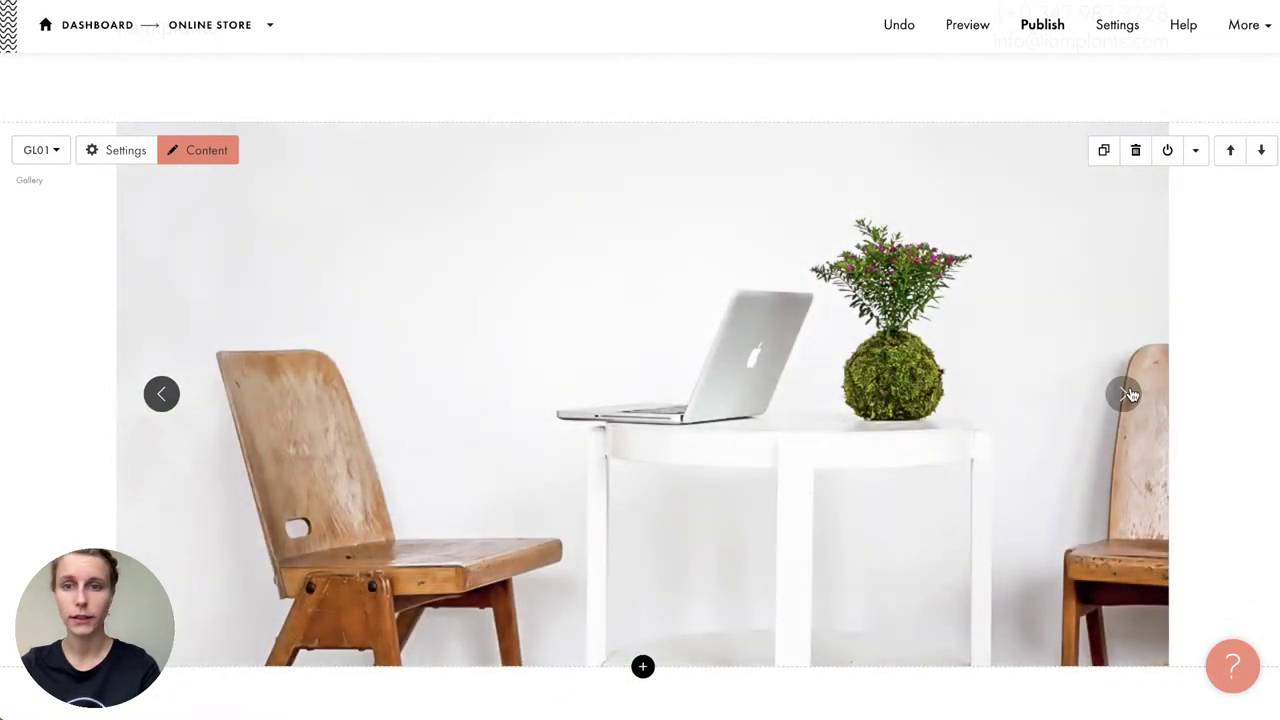
{"action": "left_click", "coordinate": [1126, 394]}
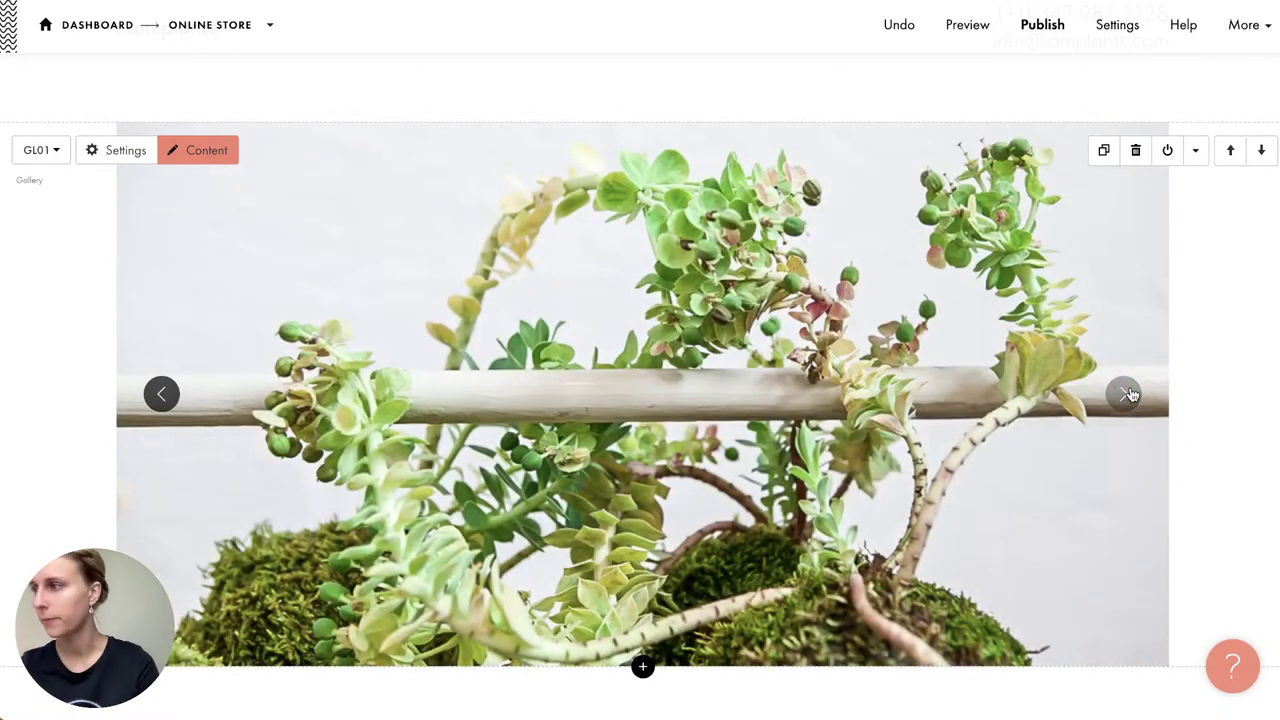
{"action": "left_click", "coordinate": [1127, 394]}
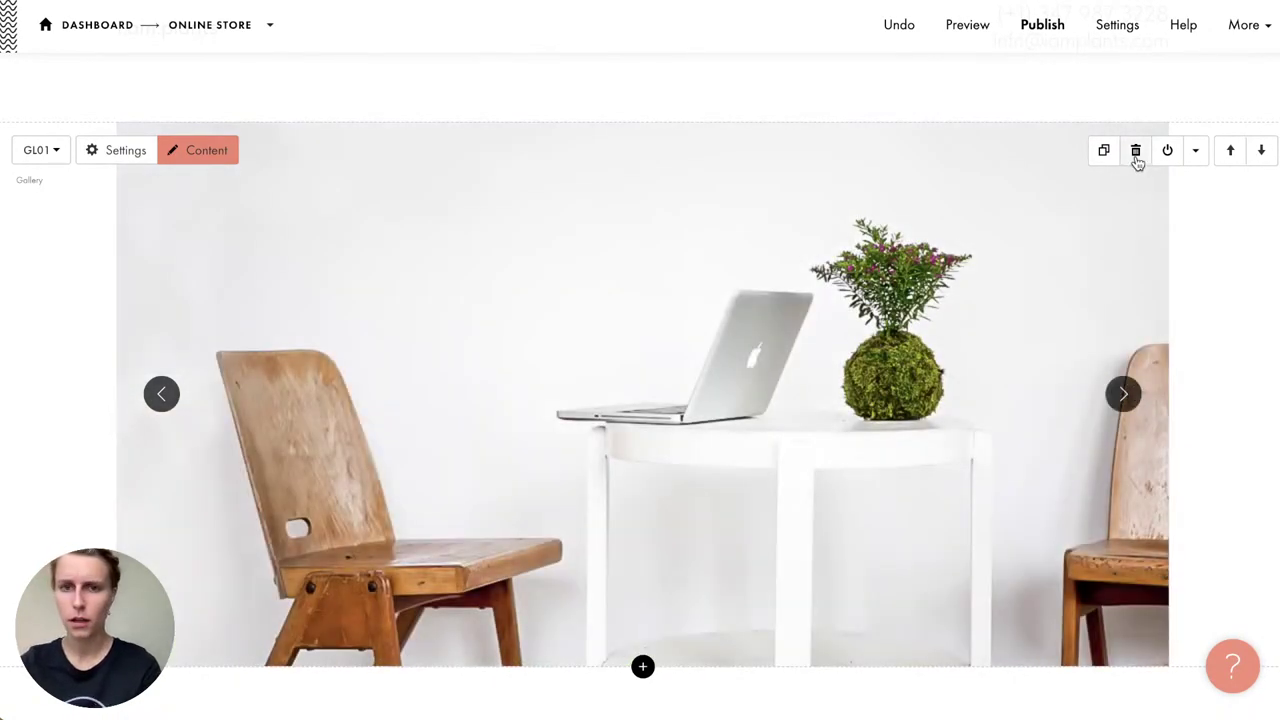
{"action": "left_click", "coordinate": [1137, 158]}
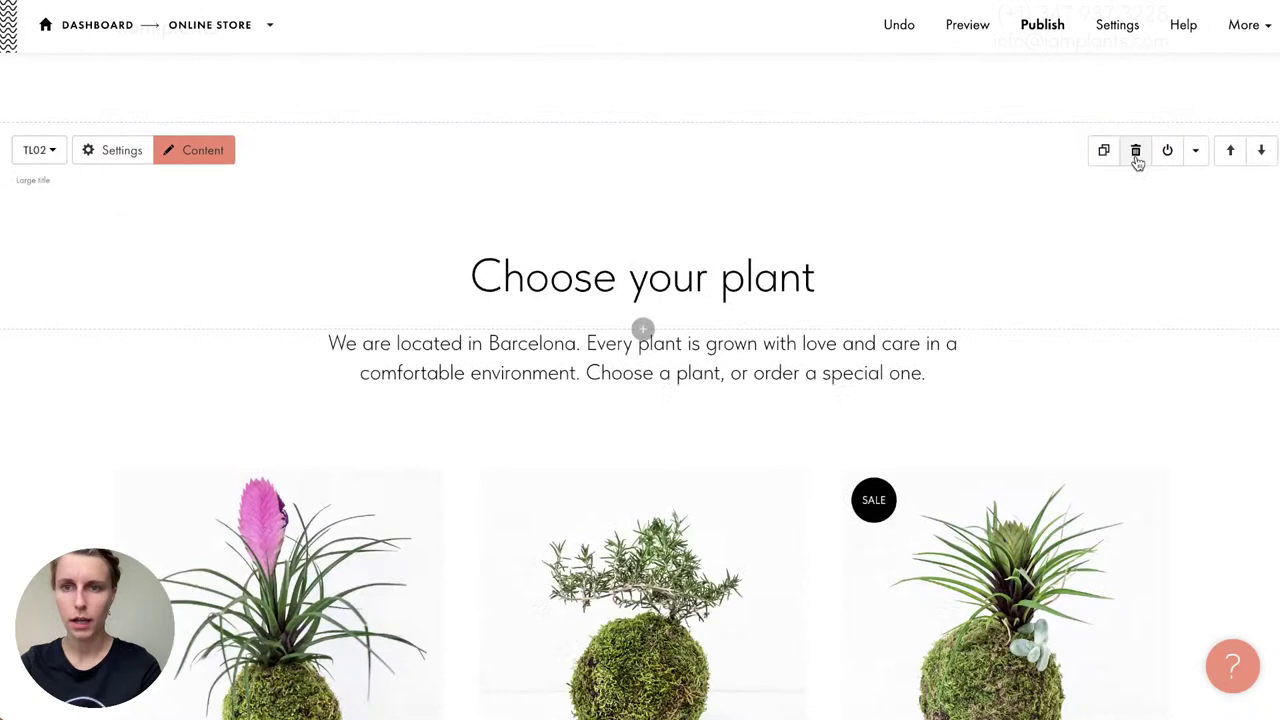
Step: Add a CR09 cover block from the Cover category of the Block Library
{"action": "left_click", "coordinate": [643, 124]}
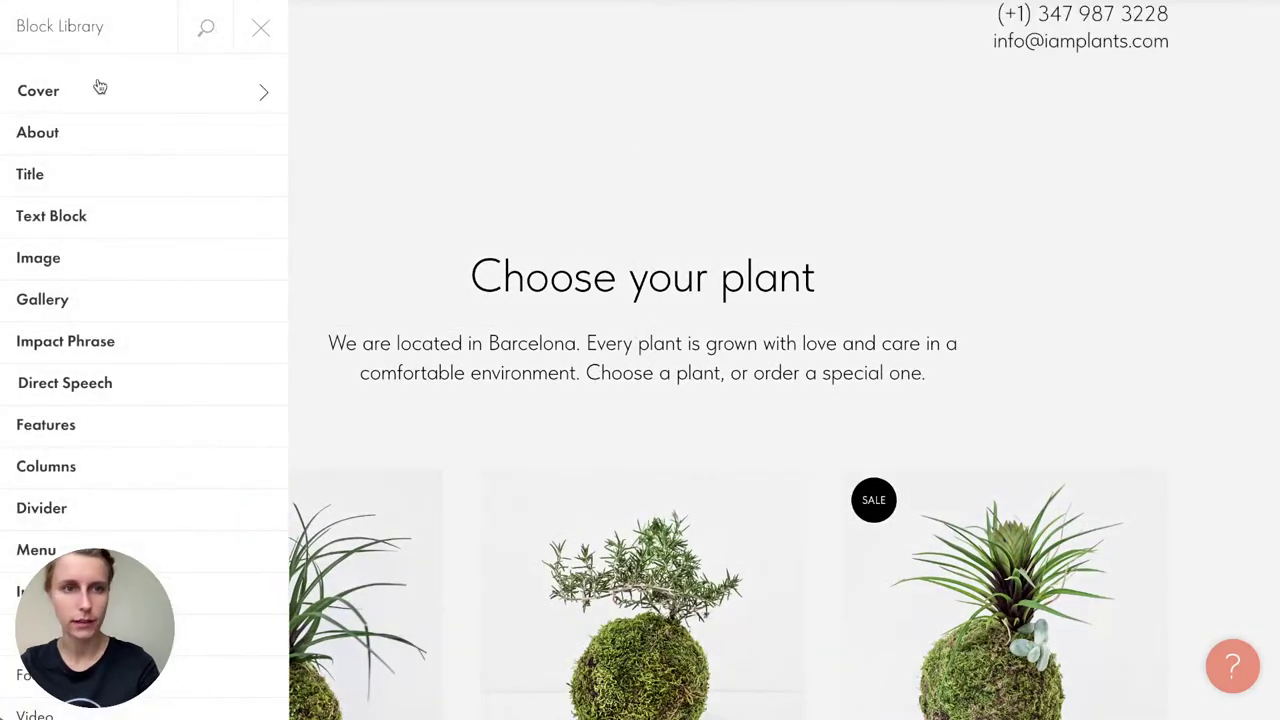
{"action": "left_click", "coordinate": [97, 89]}
{"action": "scroll", "coordinate": [357, 185], "scroll_direction": "down", "scroll_amount": 8}
{"action": "scroll", "coordinate": [357, 186], "scroll_direction": "down", "scroll_amount": 3}
{"action": "scroll", "coordinate": [357, 186], "scroll_direction": "down", "scroll_amount": 5}
{"action": "scroll", "coordinate": [357, 186], "scroll_direction": "up", "scroll_amount": 4}
{"action": "left_click", "coordinate": [359, 302]}
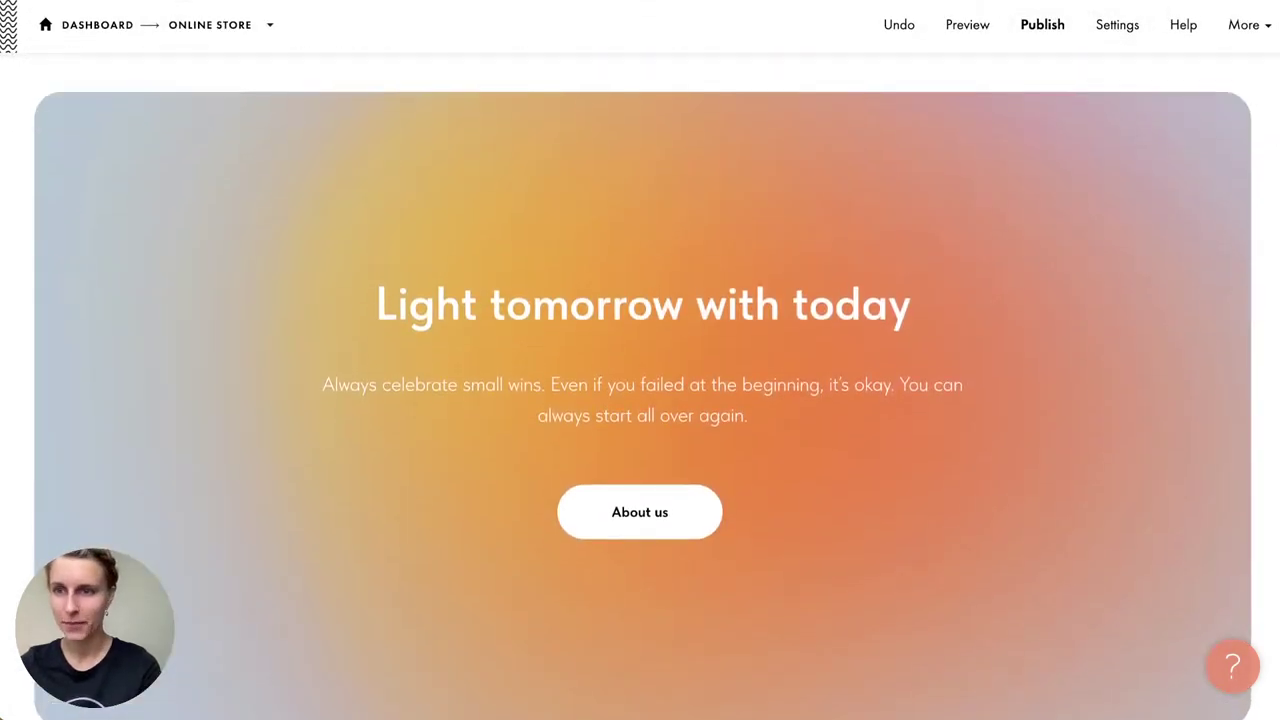
Step: Drag Cover.jpg from the flower images folder onto the cover as its background
{"action": "key", "text": "super+Tab"}
{"action": "left_click_drag", "start_coordinate": [627, 215], "coordinate": [626, 213]}
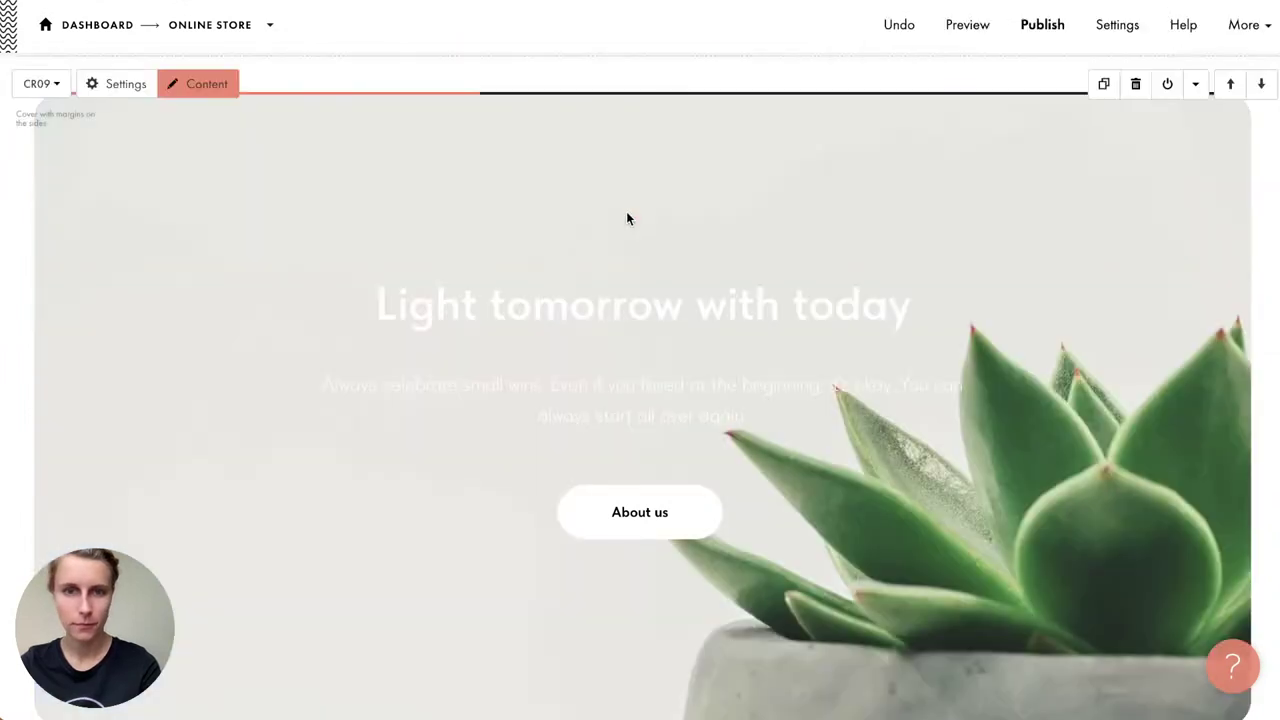
{"action": "scroll", "coordinate": [671, 368], "scroll_direction": "down", "scroll_amount": 1}
{"action": "scroll", "coordinate": [671, 375], "scroll_direction": "up", "scroll_amount": 1}
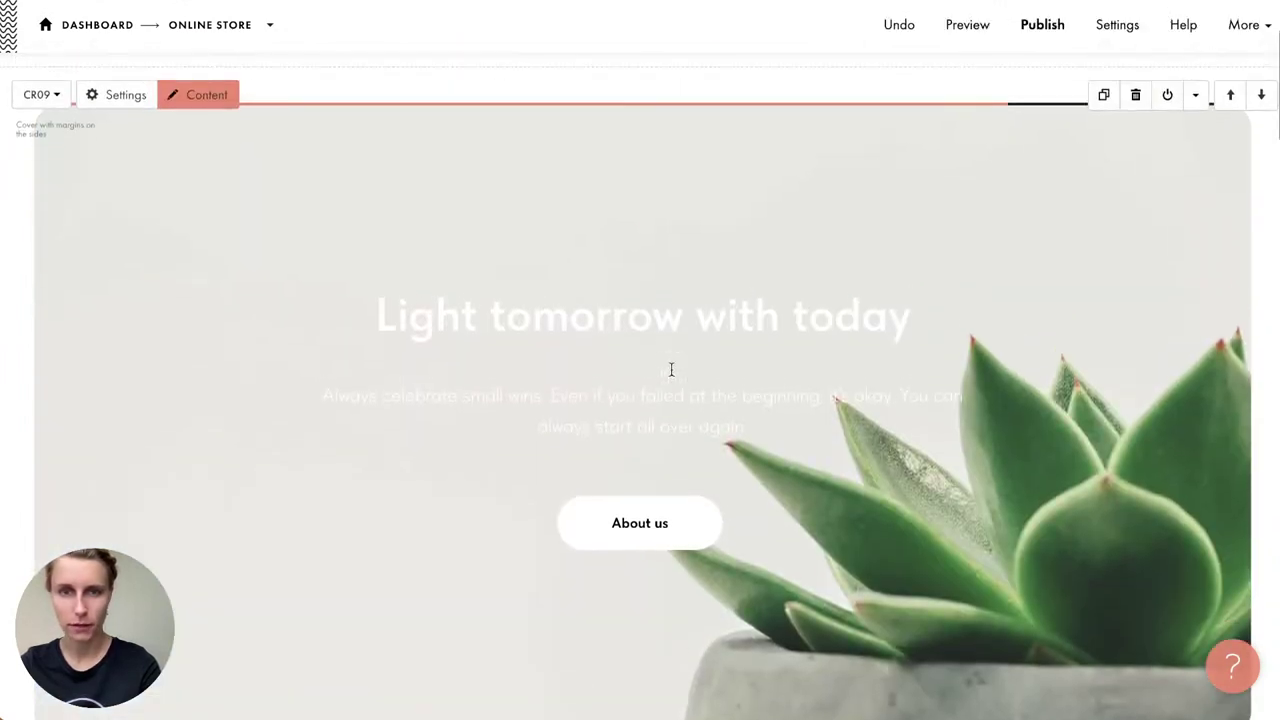
{"action": "scroll", "coordinate": [671, 370], "scroll_direction": "down", "scroll_amount": 2}
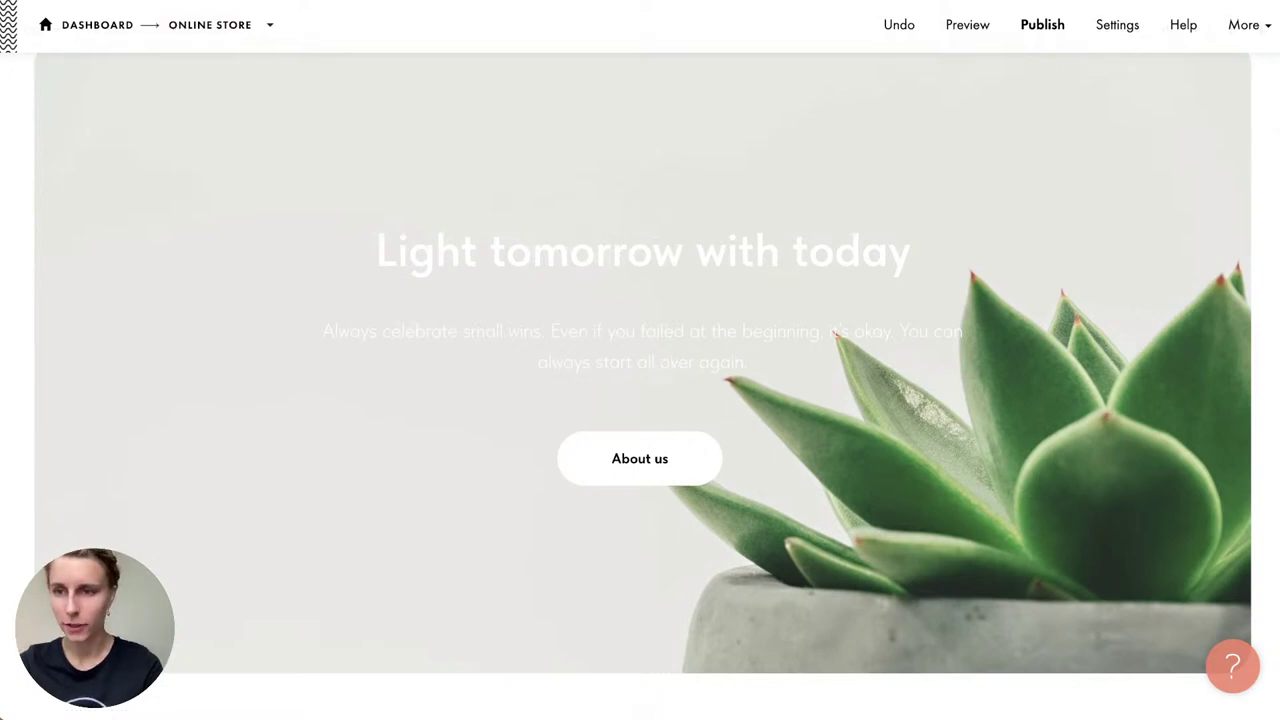
{"action": "key", "text": "super+Tab"}
Step: Replace the cover headline with 'Carefully Selected Plants And Flowers' copied from the notes
{"action": "scroll", "coordinate": [1048, 465], "scroll_direction": "up", "scroll_amount": 2}
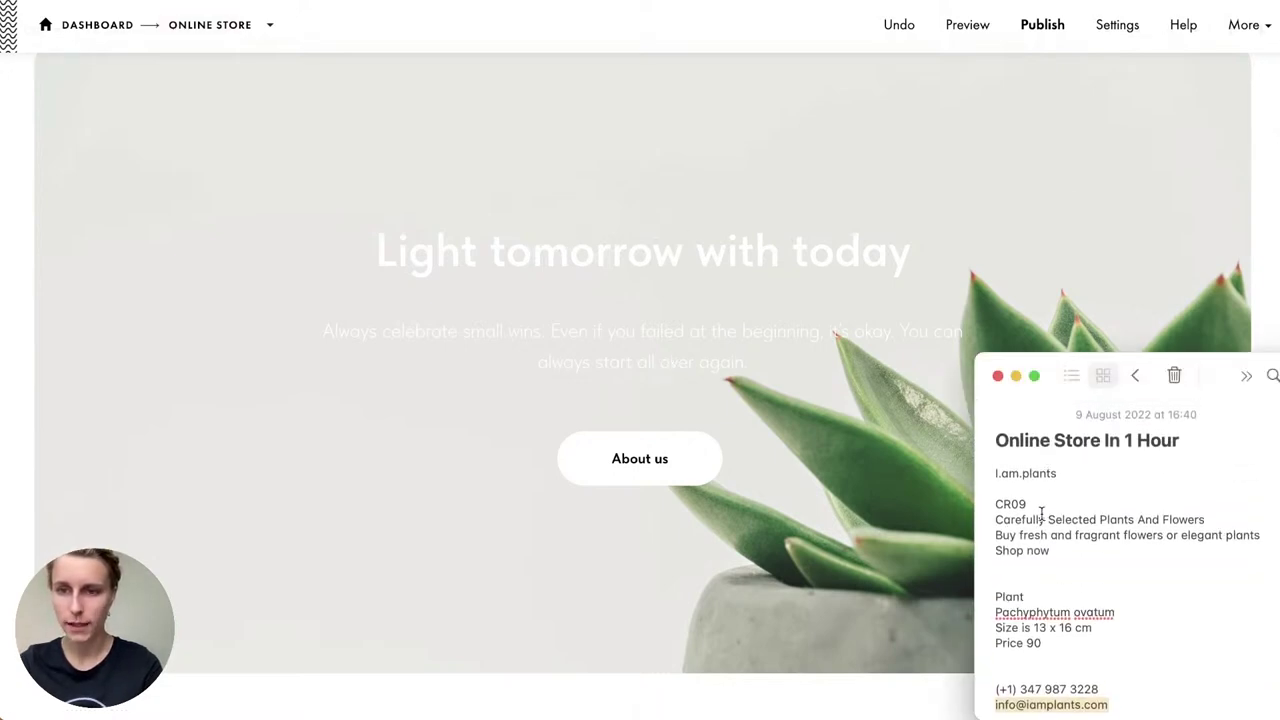
{"action": "left_click_drag", "start_coordinate": [994, 518], "coordinate": [1223, 514]}
{"action": "key", "text": "ctrl+c"}
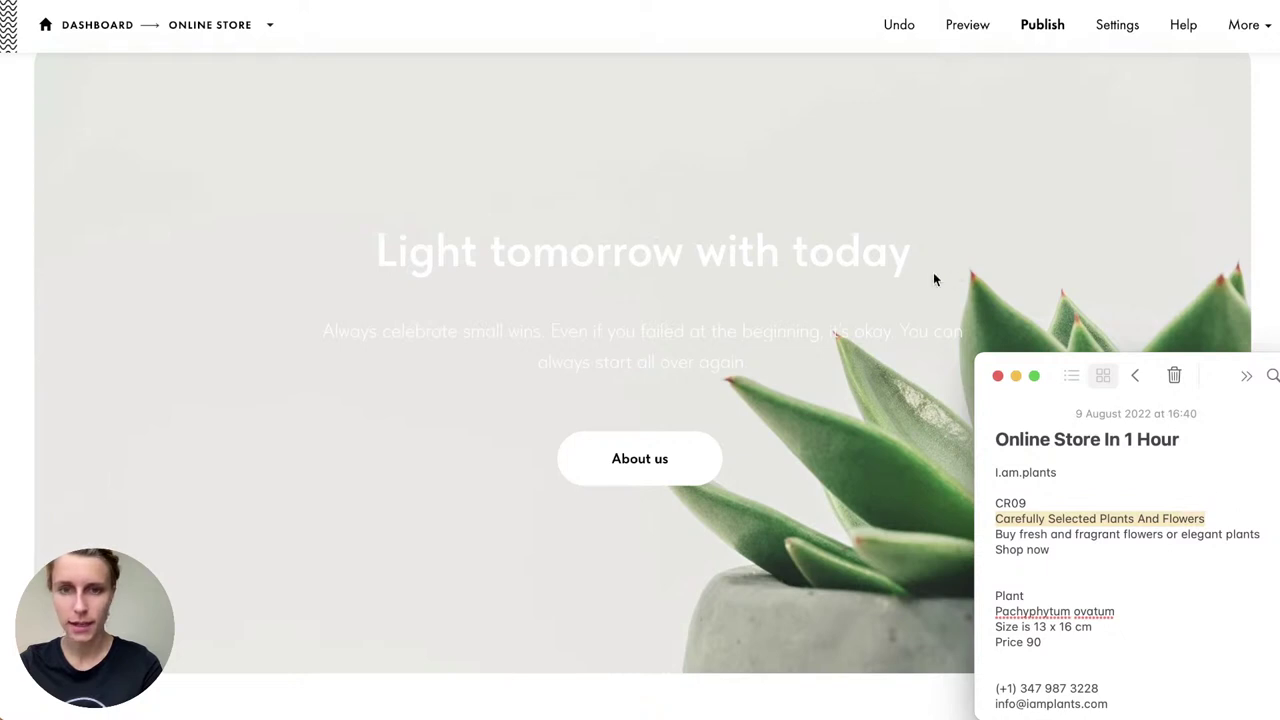
{"action": "key", "text": "super+Tab"}
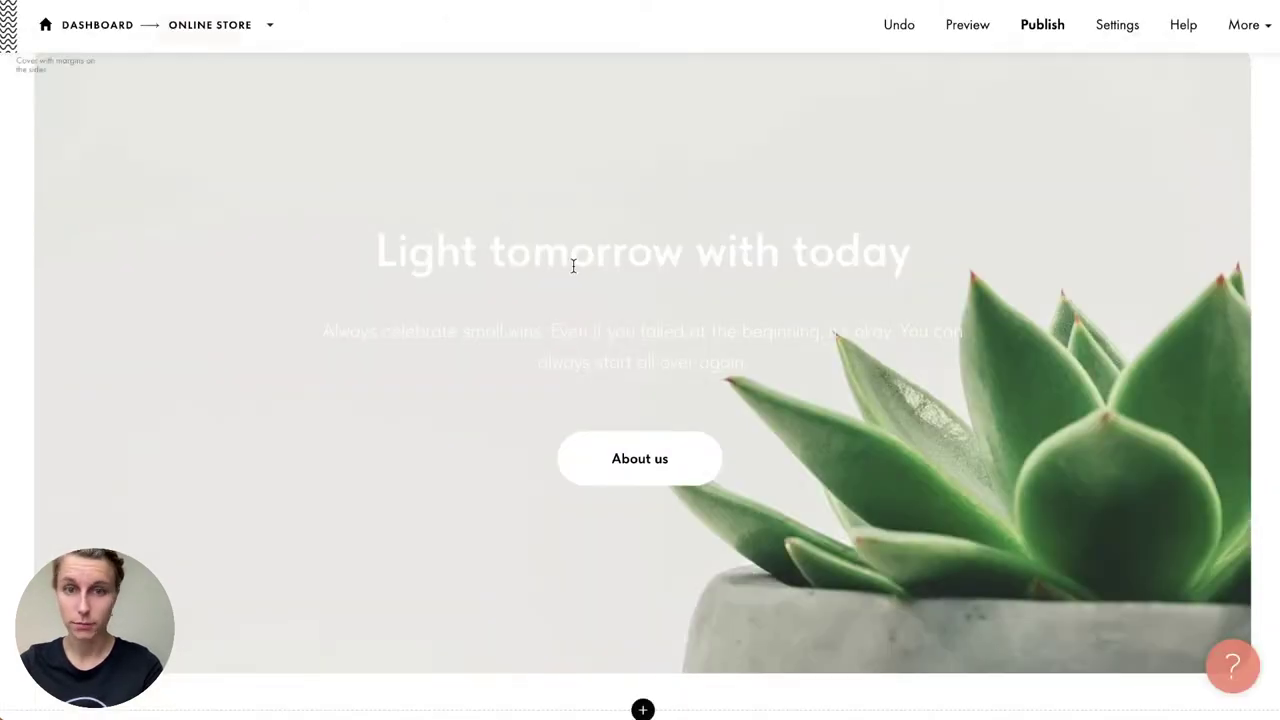
{"action": "double_click", "coordinate": [574, 256]}
{"action": "left_click", "coordinate": [536, 178]}
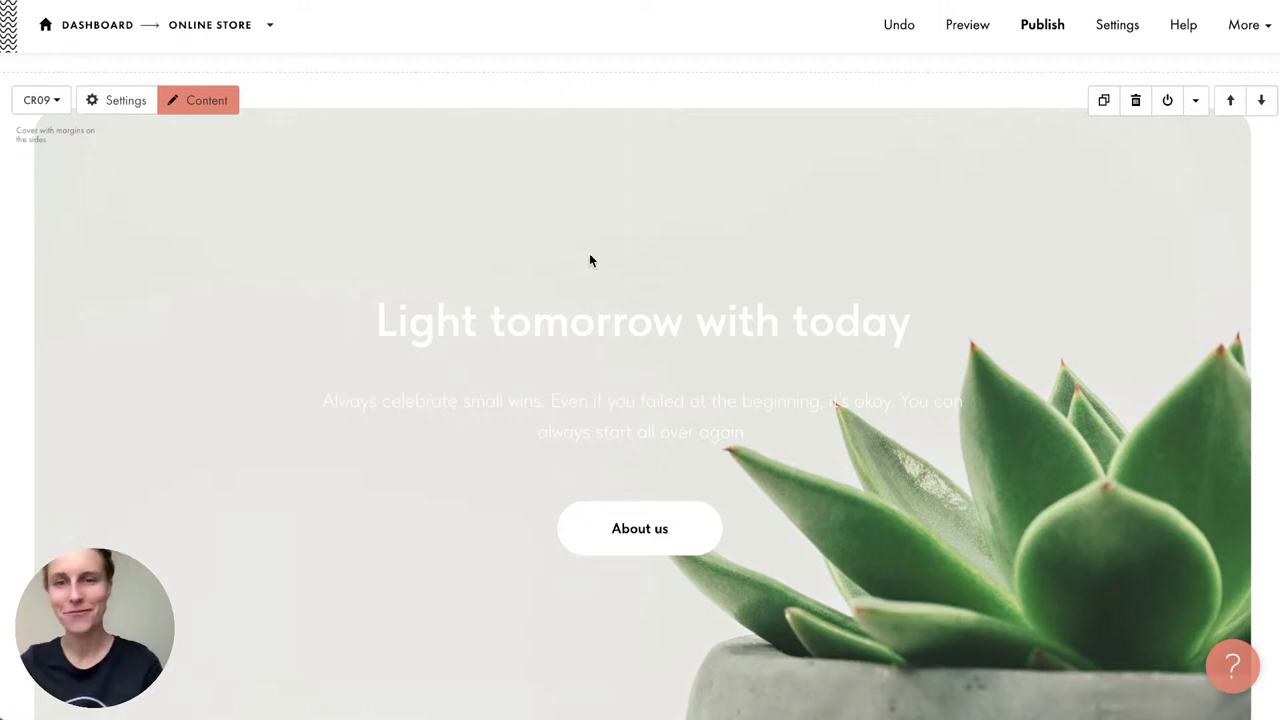
{"action": "left_click", "coordinate": [551, 335]}
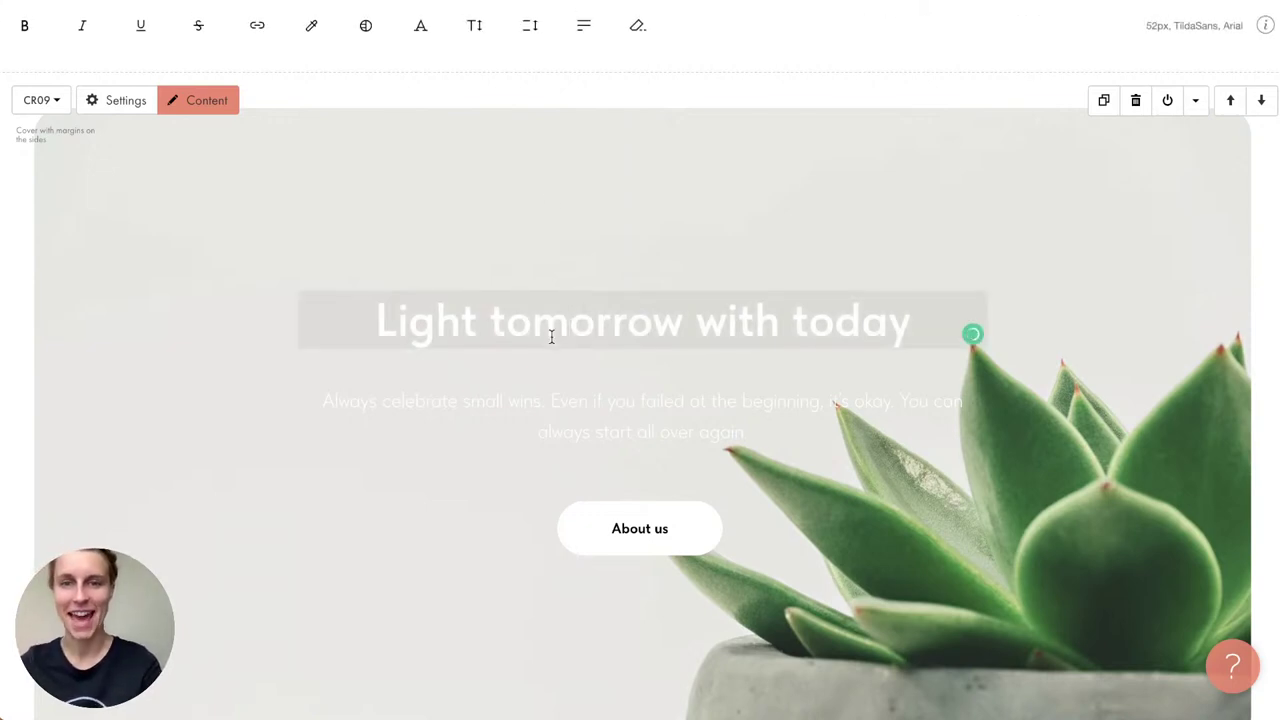
{"action": "triple_click", "coordinate": [551, 336]}
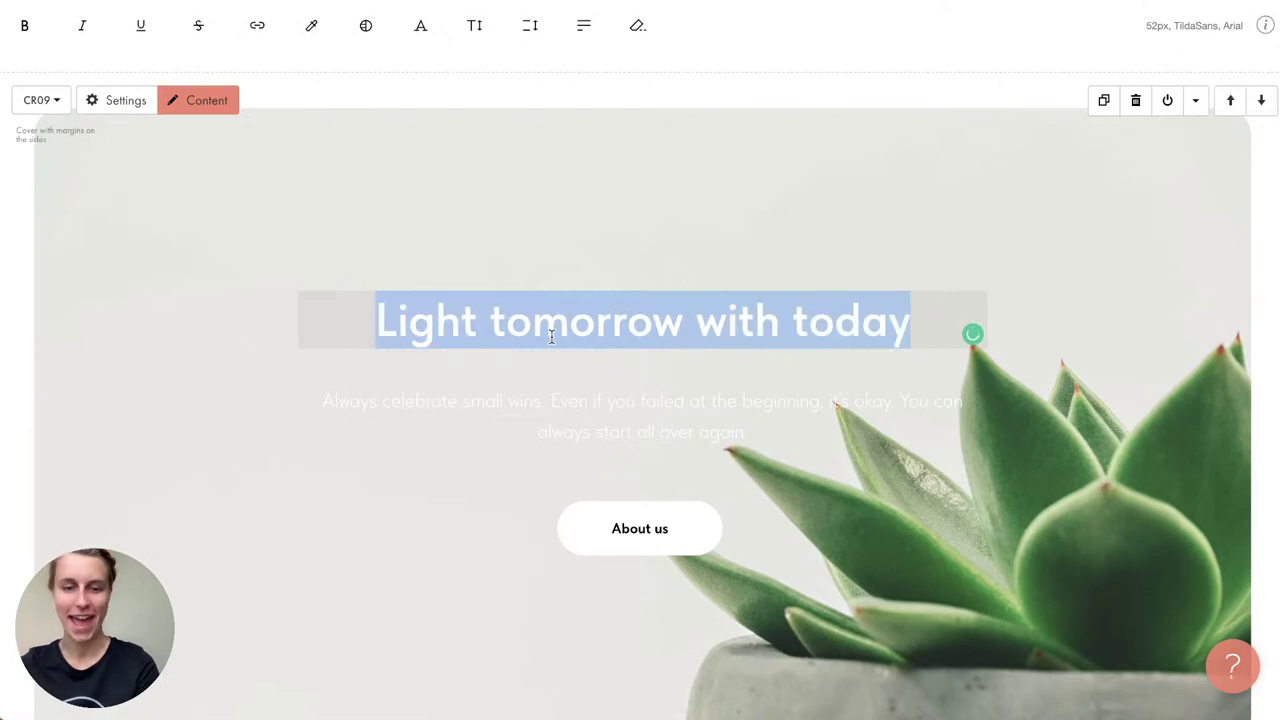
{"action": "key", "text": "ctrl+v"}
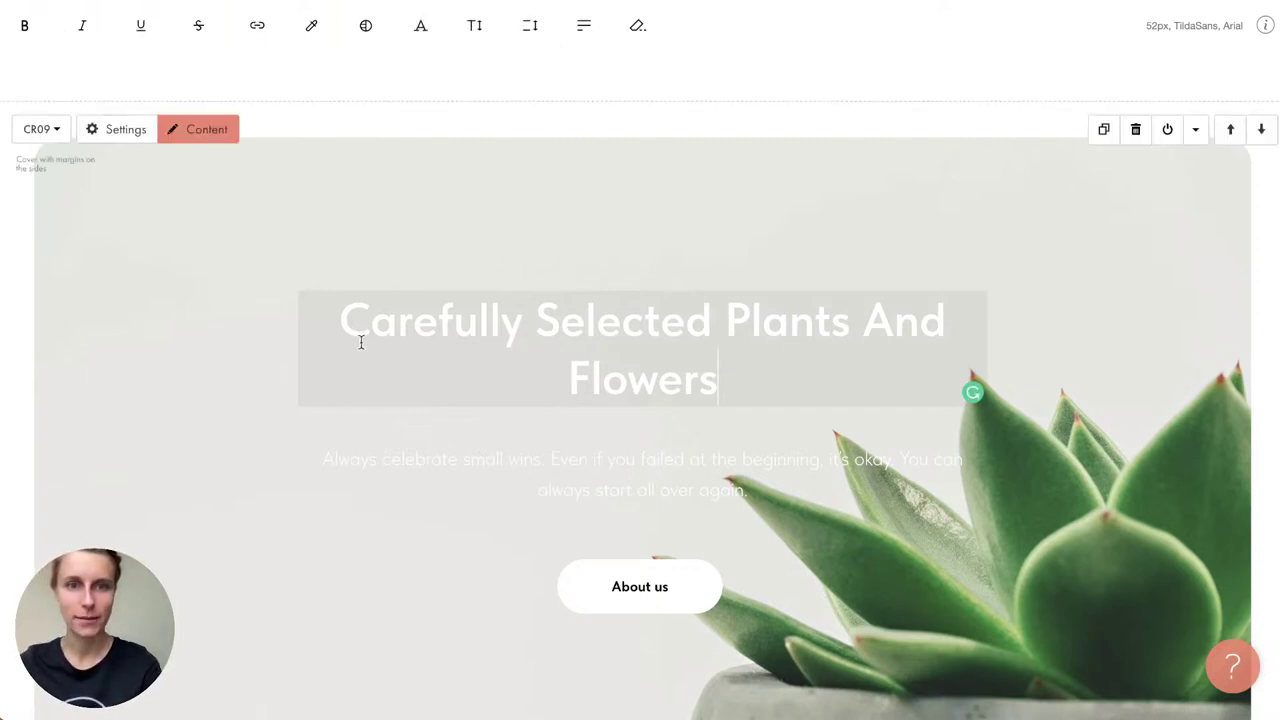
Step: Colour the new headline text black (#000000)
{"action": "left_click_drag", "start_coordinate": [363, 343], "coordinate": [743, 394]}
{"action": "left_click", "coordinate": [311, 25]}
{"action": "left_click", "coordinate": [296, 203]}
{"action": "left_click", "coordinate": [367, 286]}
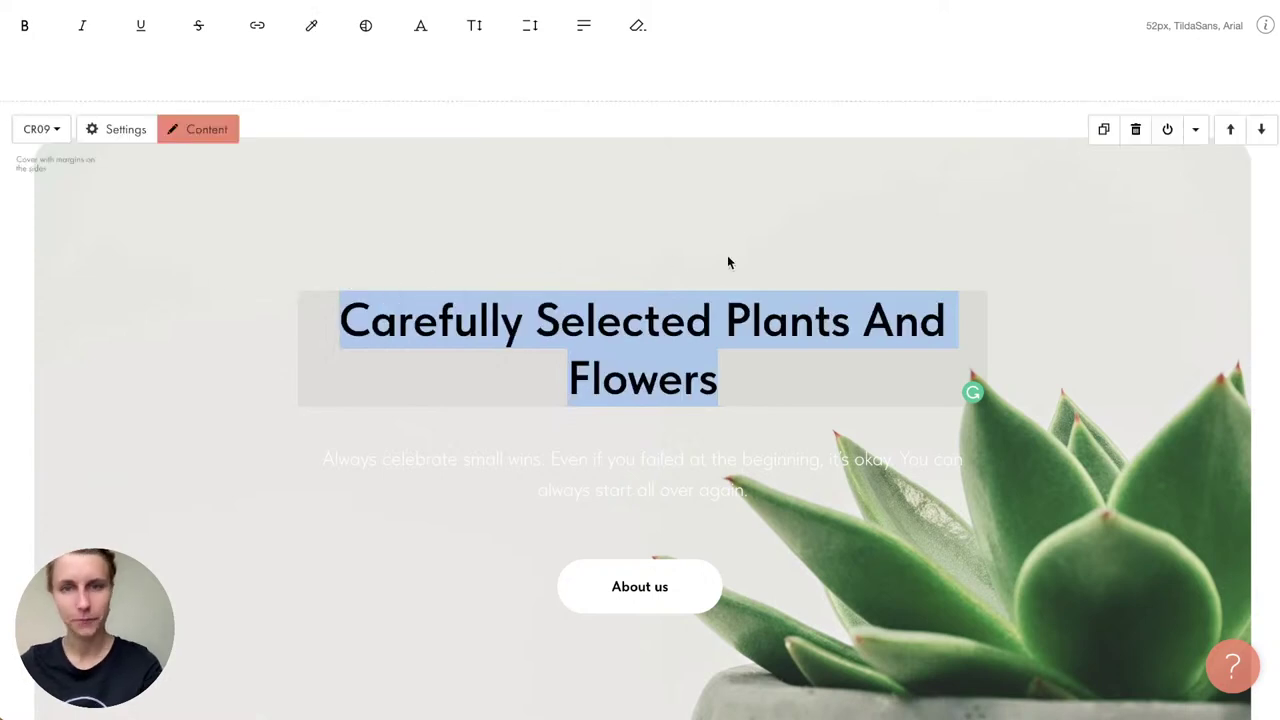
{"action": "left_click", "coordinate": [728, 260]}
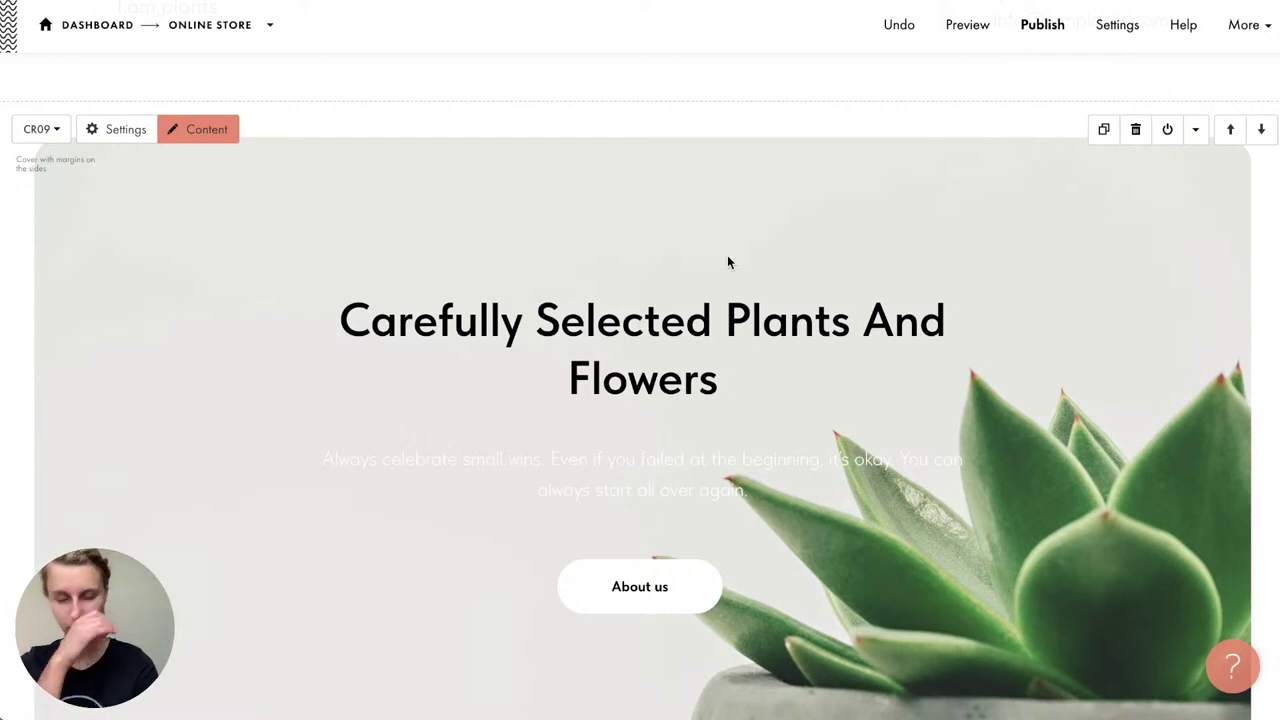
Step: Replace the cover description with 'Buy fresh and fragrant flowers or elegant plants' from the notes
{"action": "left_click", "coordinate": [210, 143]}
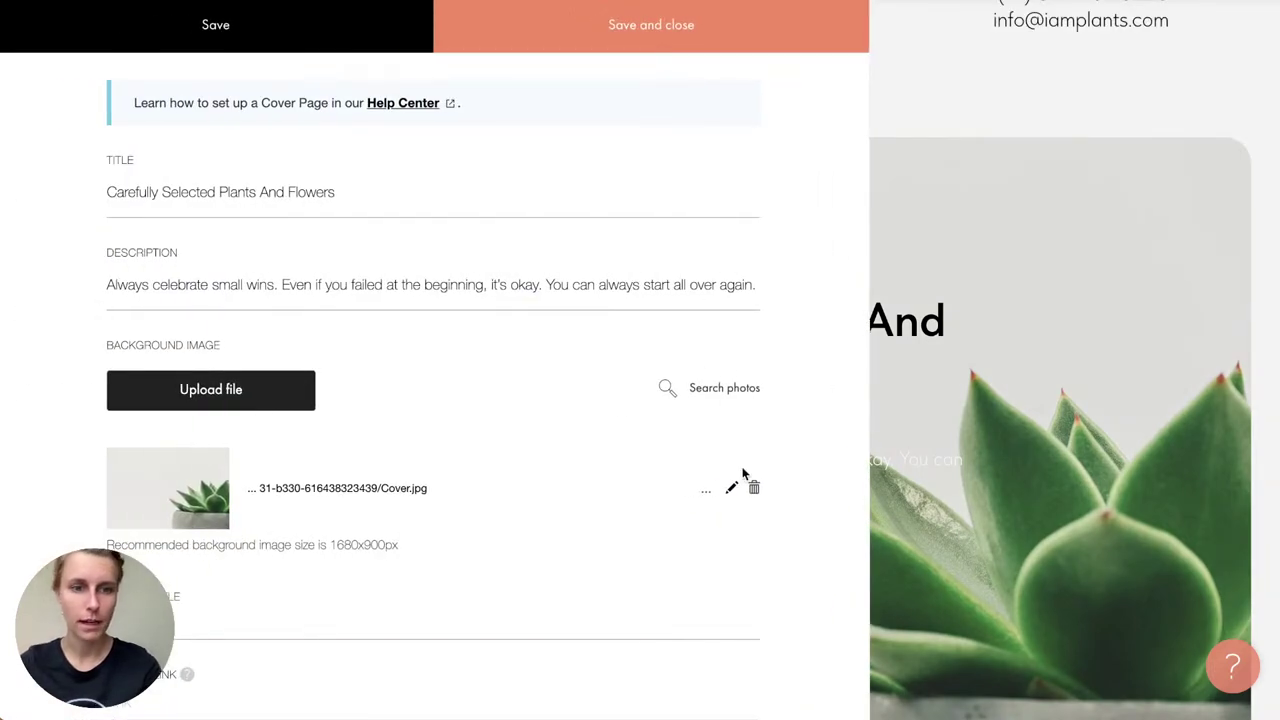
{"action": "scroll", "coordinate": [591, 616], "scroll_direction": "down", "scroll_amount": 3}
{"action": "scroll", "coordinate": [317, 337], "scroll_direction": "up", "scroll_amount": 5}
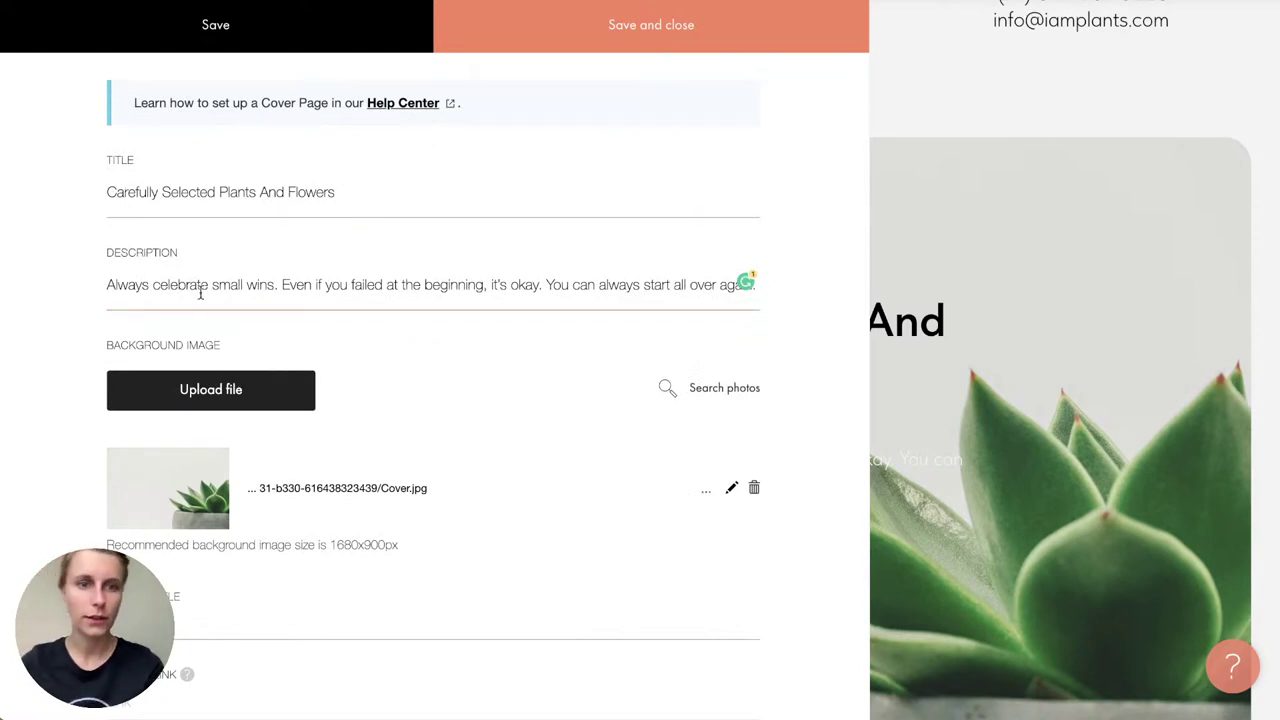
{"action": "key", "text": "super+Tab"}
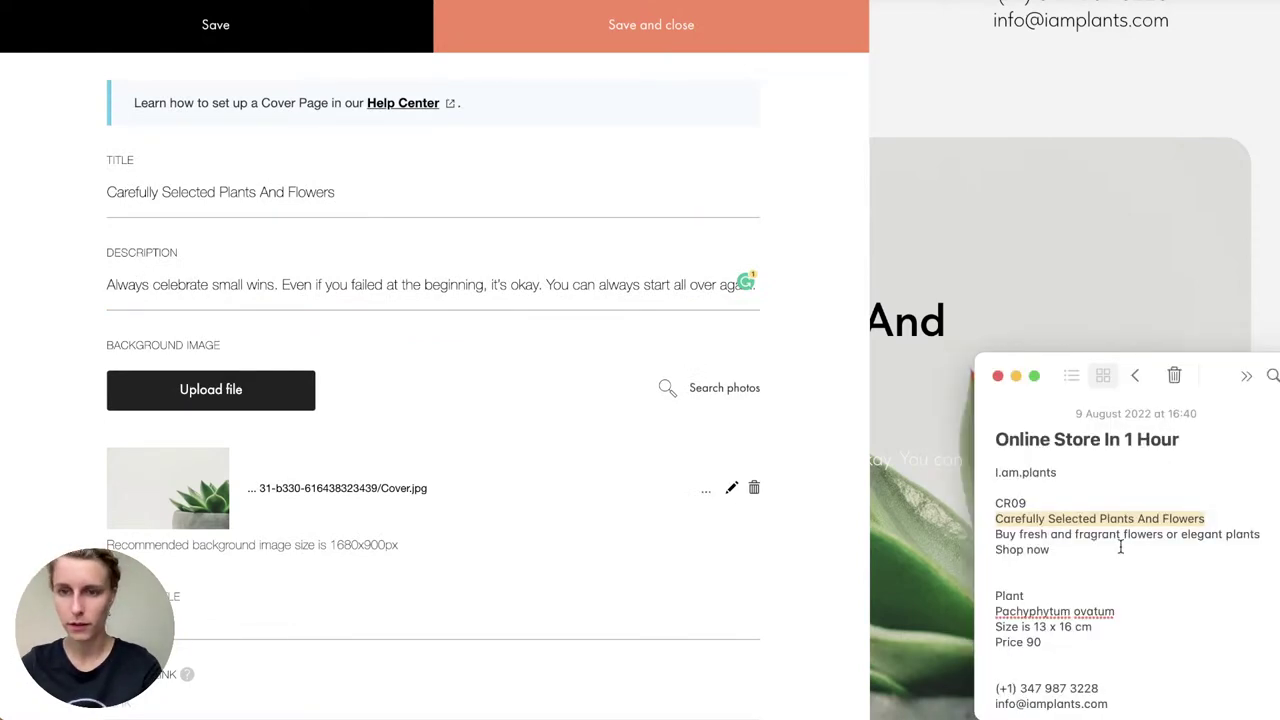
{"action": "triple_click", "coordinate": [1096, 533]}
{"action": "key", "text": "ctrl+c"}
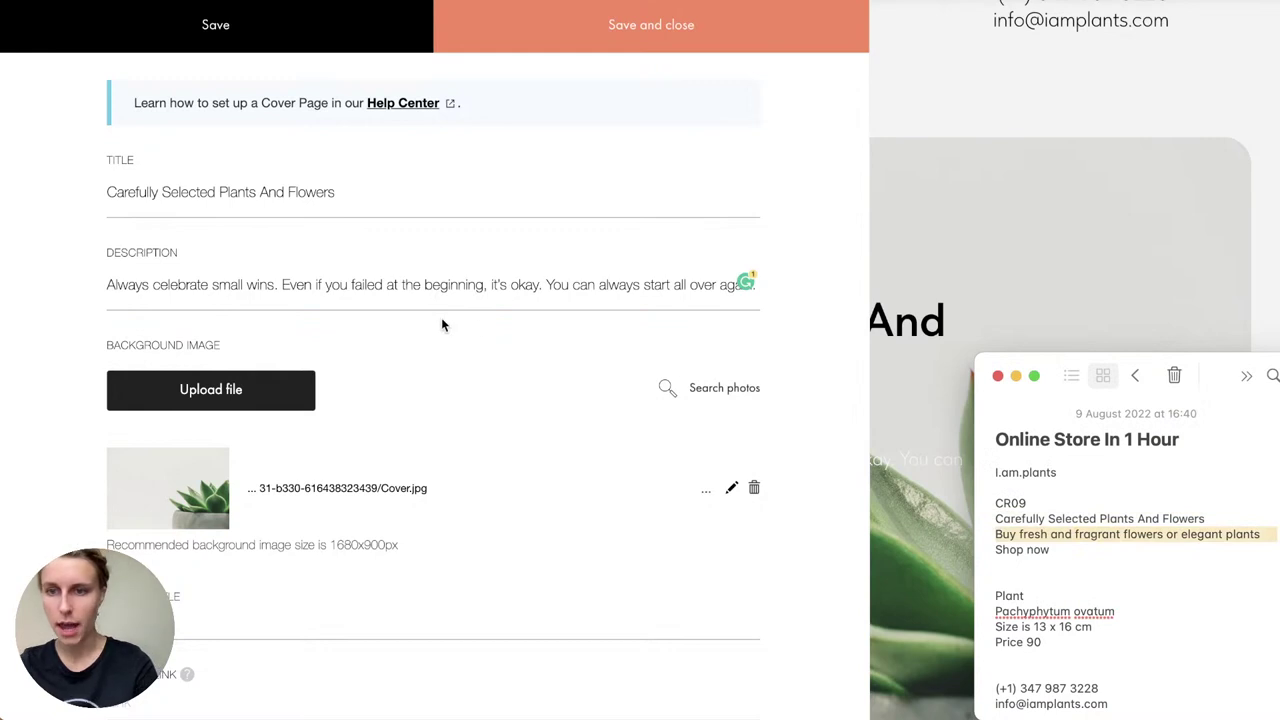
{"action": "double_click", "coordinate": [203, 283]}
{"action": "key", "text": "ctrl+a"}
{"action": "key", "text": "ctrl+v"}
{"action": "left_click", "coordinate": [174, 287]}
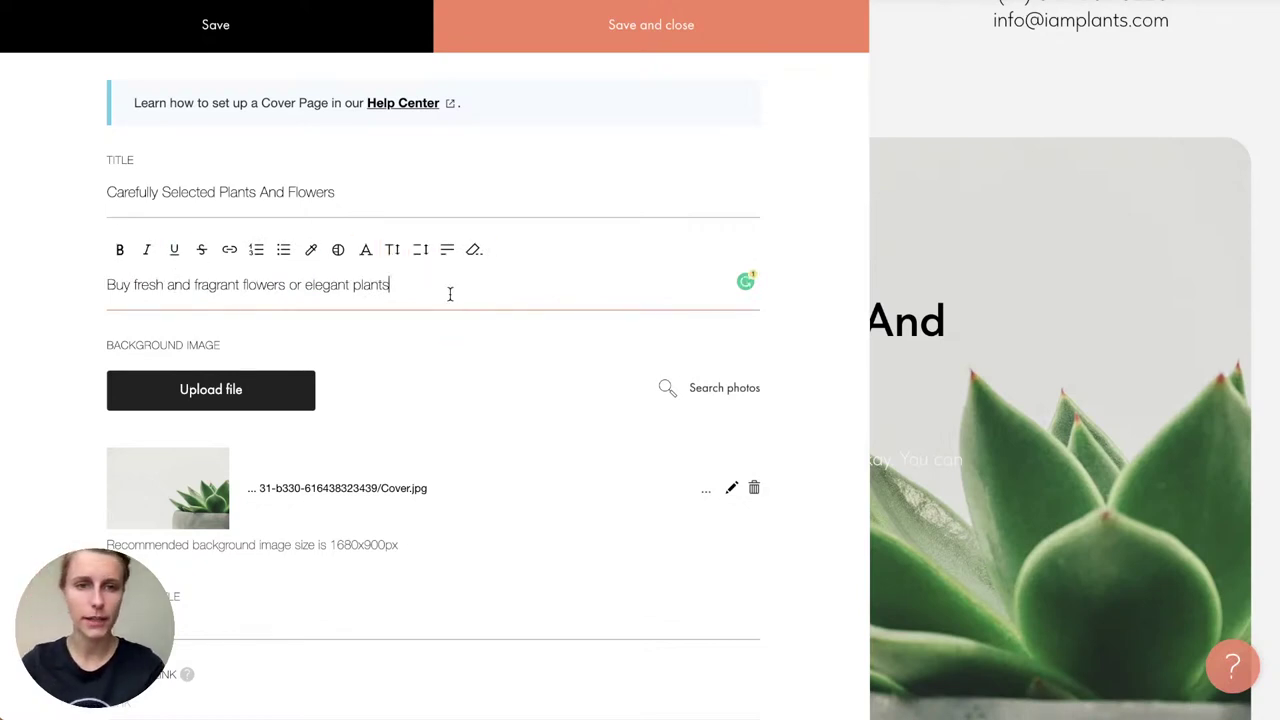
{"action": "left_click", "coordinate": [437, 354]}
Step: Set the button title to 'Shop now' and save the content panel
{"action": "scroll", "coordinate": [437, 355], "scroll_direction": "down", "scroll_amount": 2}
{"action": "scroll", "coordinate": [437, 355], "scroll_direction": "down", "scroll_amount": 1}
{"action": "left_click_drag", "start_coordinate": [162, 262], "coordinate": [8, 267]}
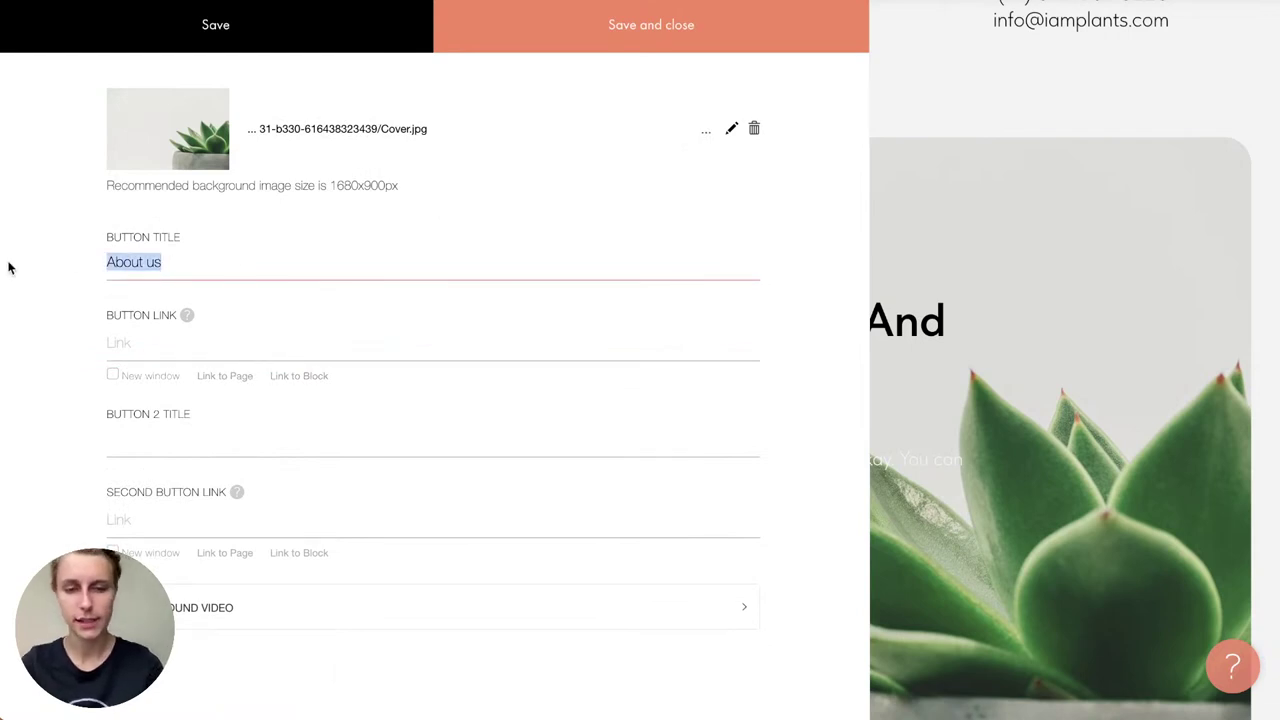
{"action": "type", "text": "Shop "}
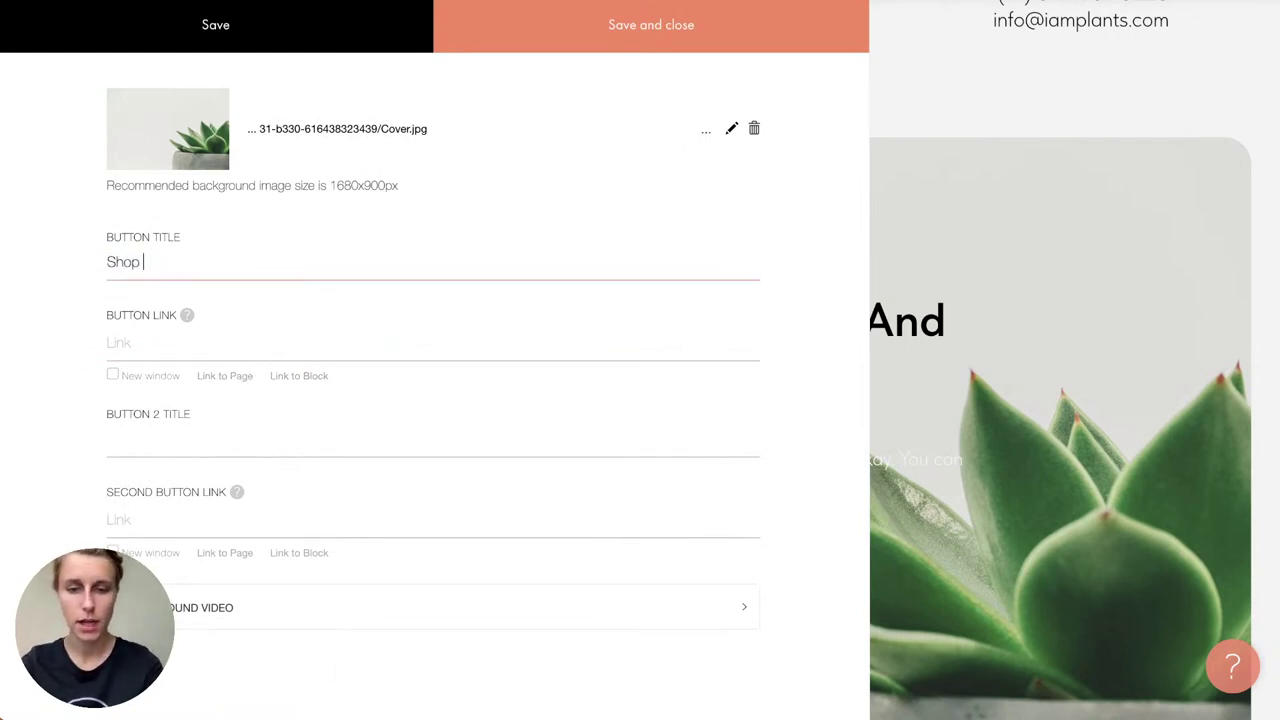
{"action": "type", "text": "now"}
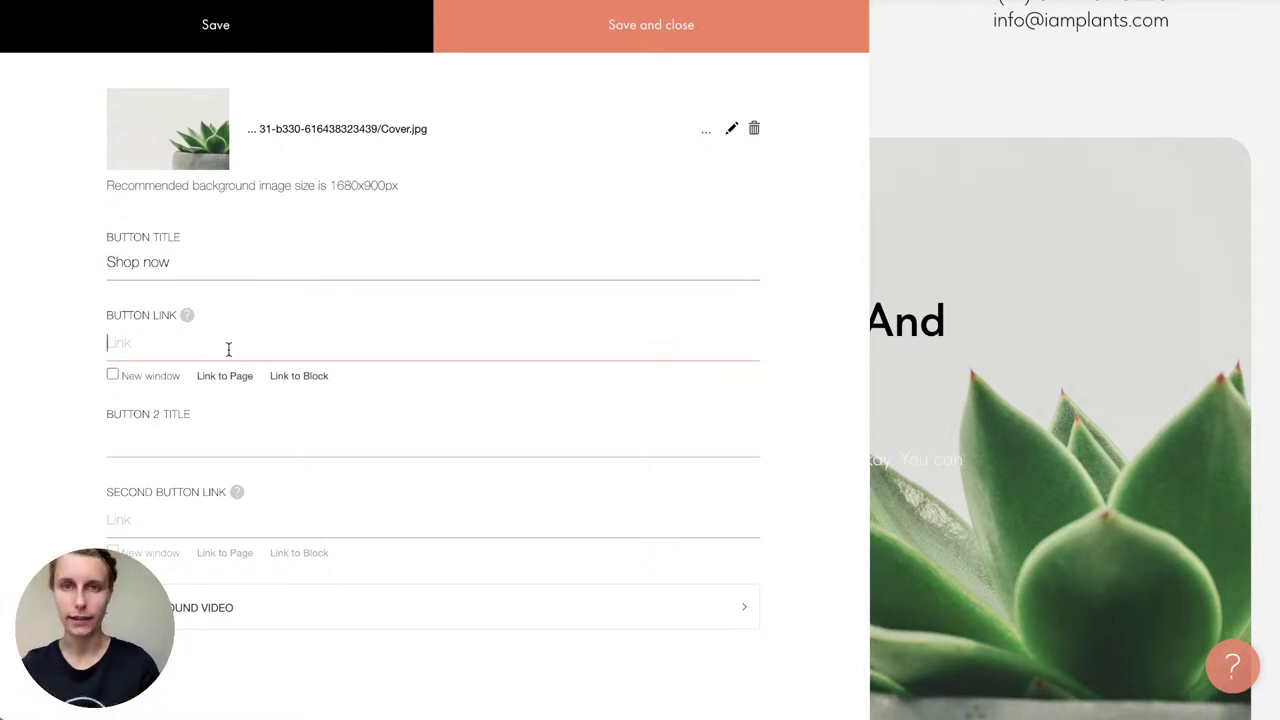
{"action": "left_click", "coordinate": [700, 25]}
{"action": "scroll", "coordinate": [660, 466], "scroll_direction": "down", "scroll_amount": 3}
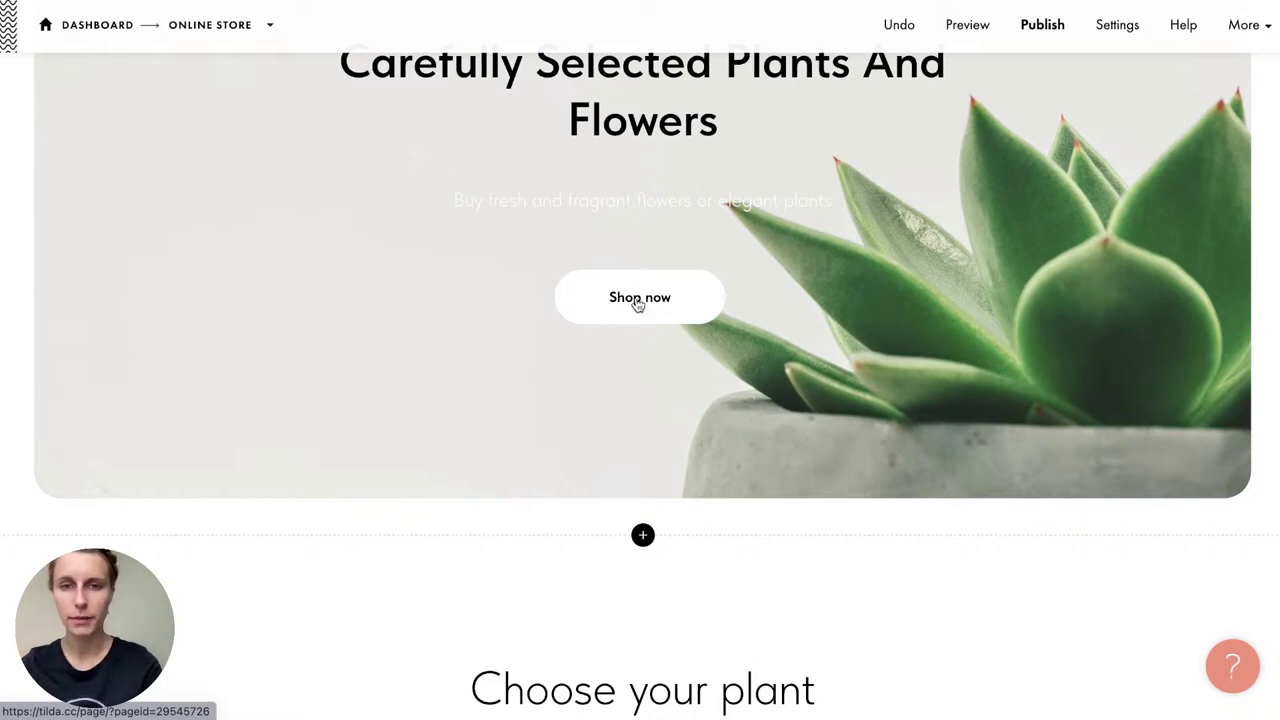
Step: Link the Shop now button to the 'Choose your plant' block (#rec477868983) and save
{"action": "scroll", "coordinate": [637, 305], "scroll_direction": "down", "scroll_amount": 6}
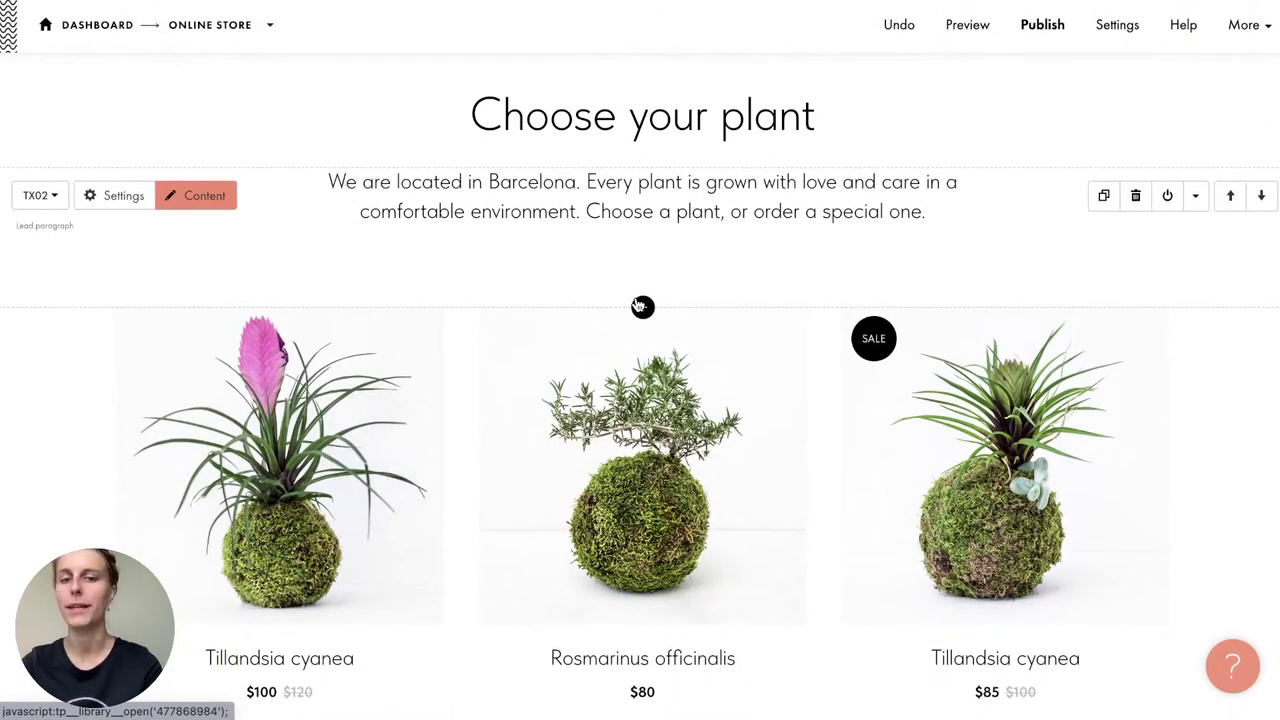
{"action": "scroll", "coordinate": [640, 305], "scroll_direction": "up", "scroll_amount": 6}
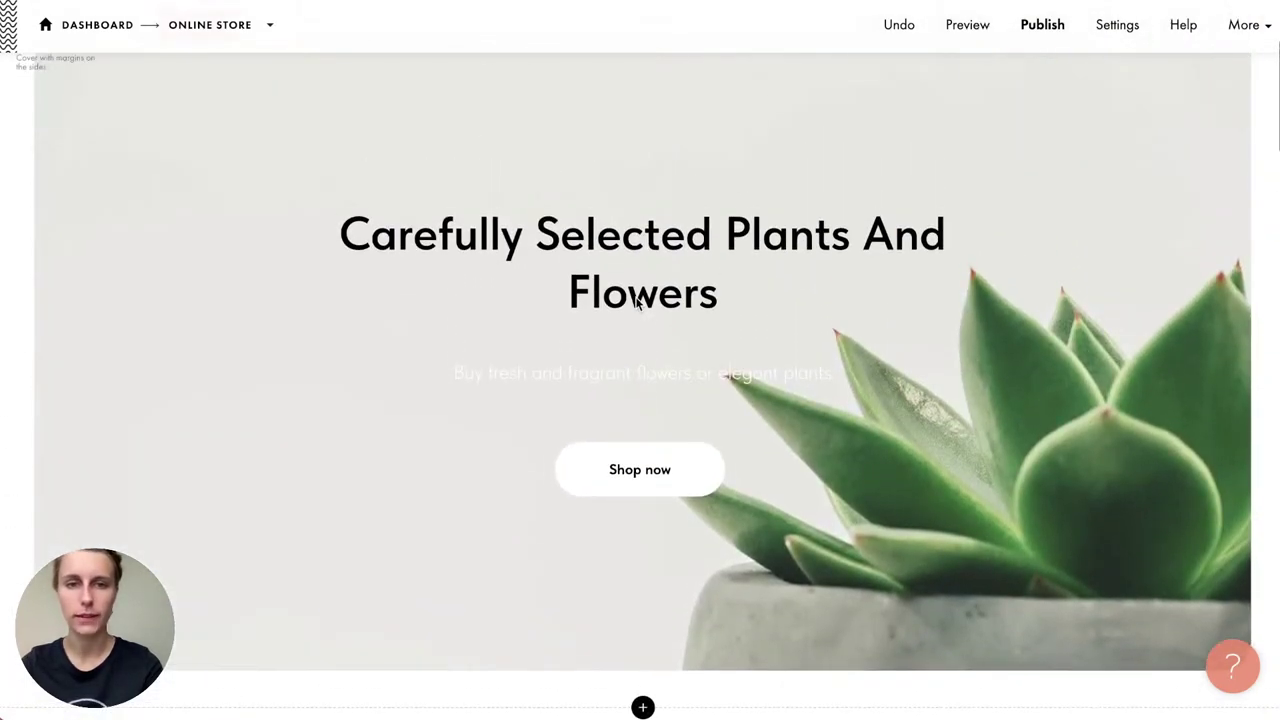
{"action": "left_click", "coordinate": [226, 70]}
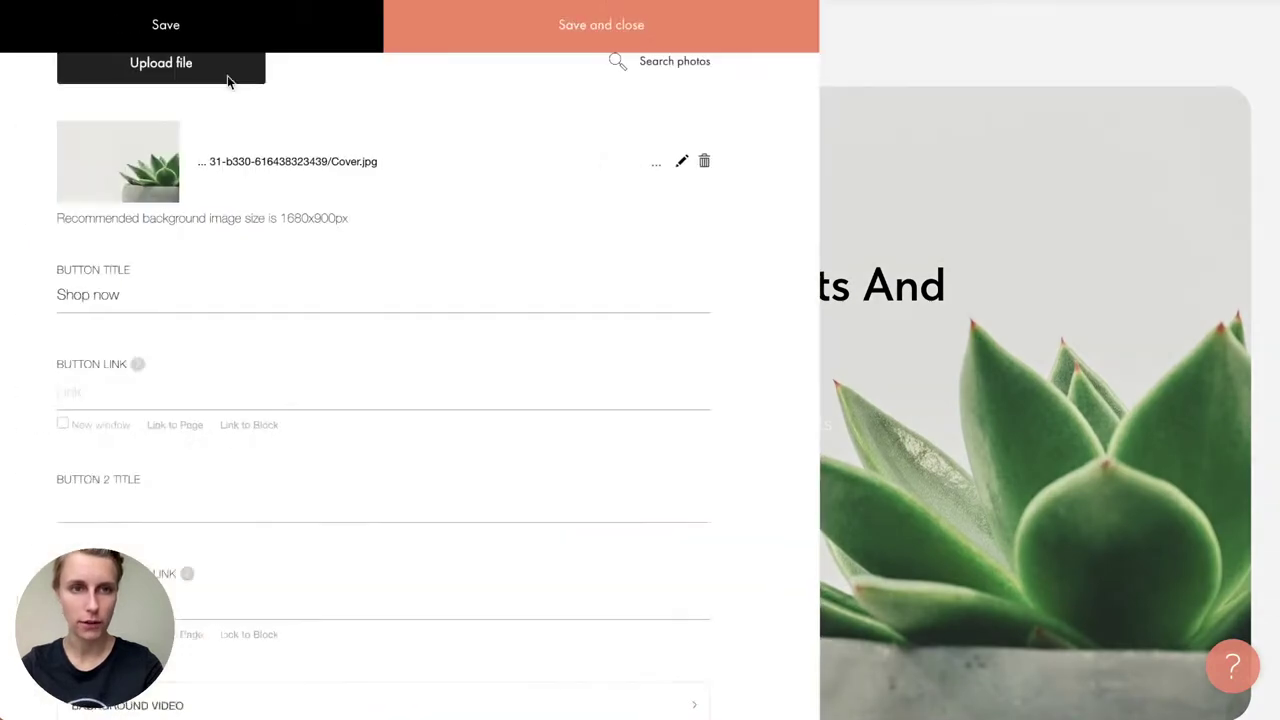
{"action": "left_click", "coordinate": [143, 347]}
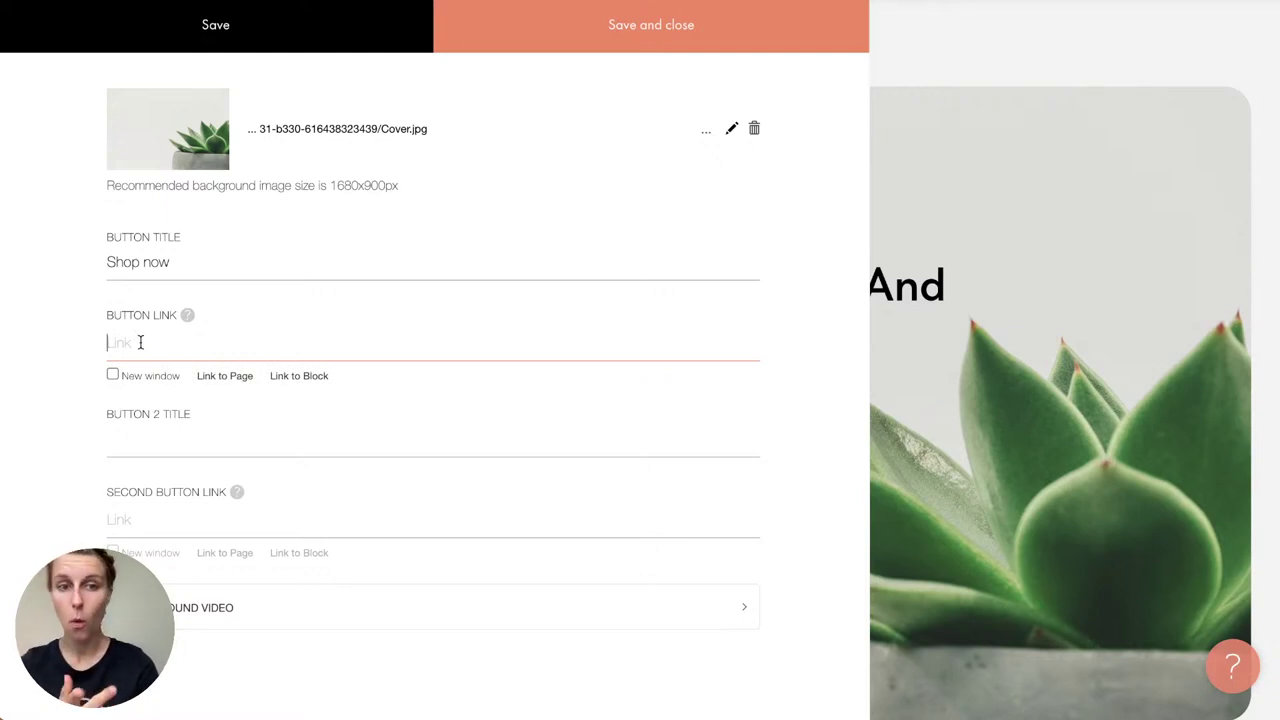
{"action": "left_click", "coordinate": [292, 376]}
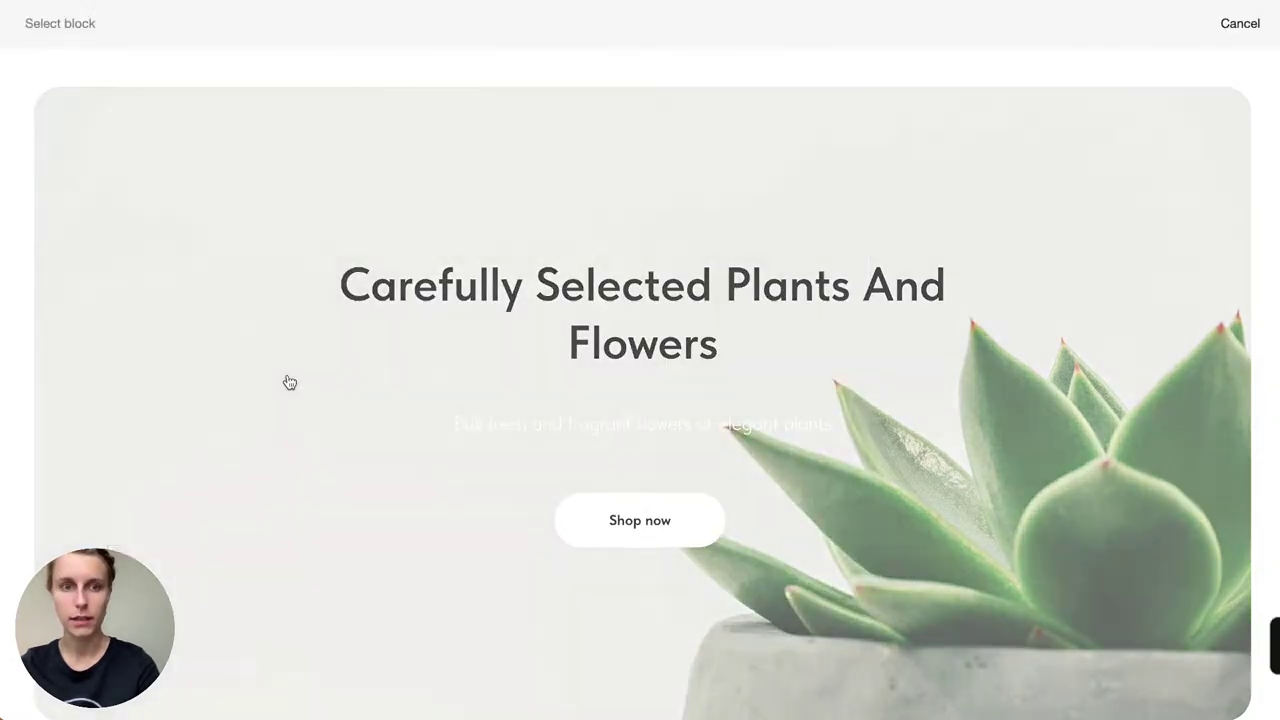
{"action": "scroll", "coordinate": [775, 435], "scroll_direction": "down", "scroll_amount": 8}
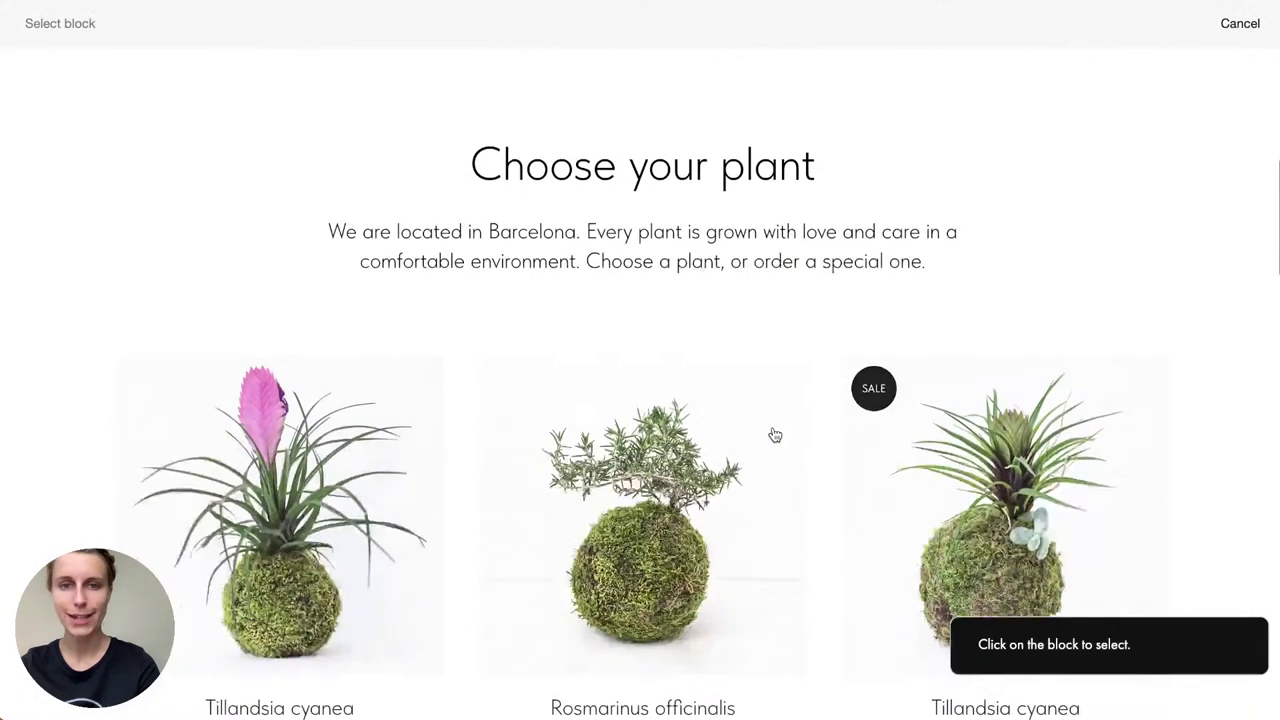
{"action": "scroll", "coordinate": [771, 434], "scroll_direction": "up", "scroll_amount": 4}
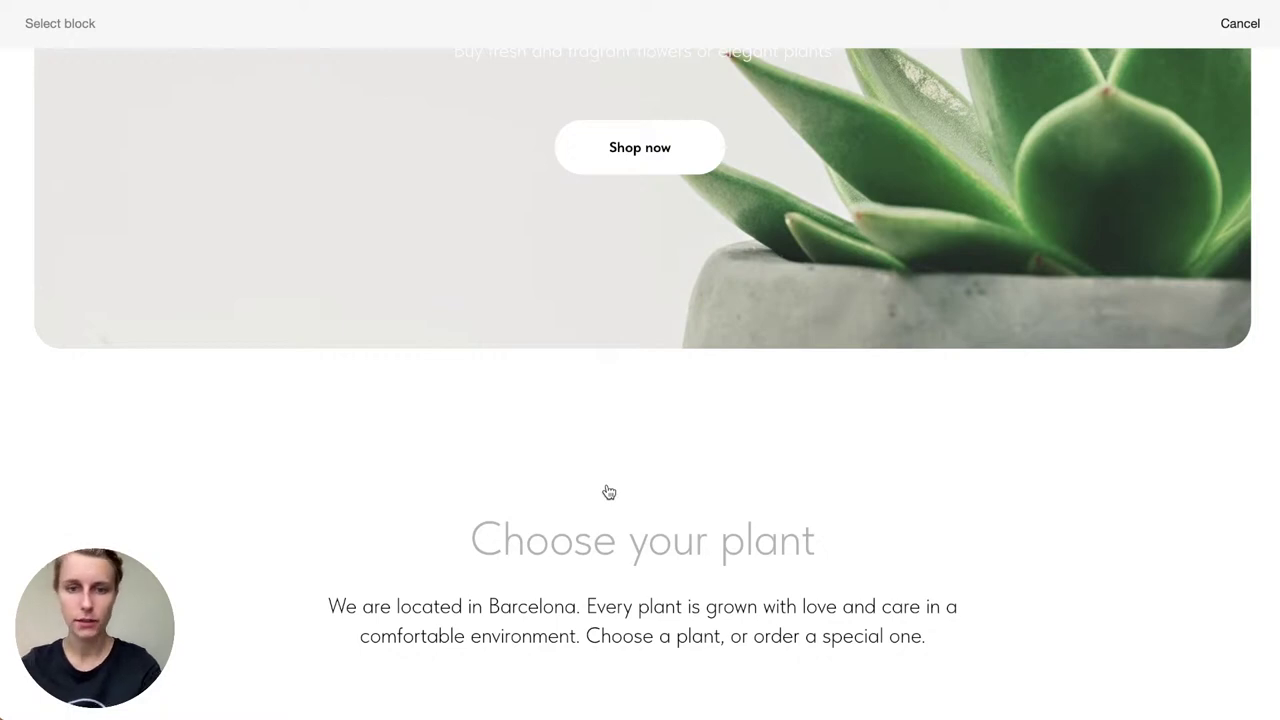
{"action": "left_click", "coordinate": [609, 492]}
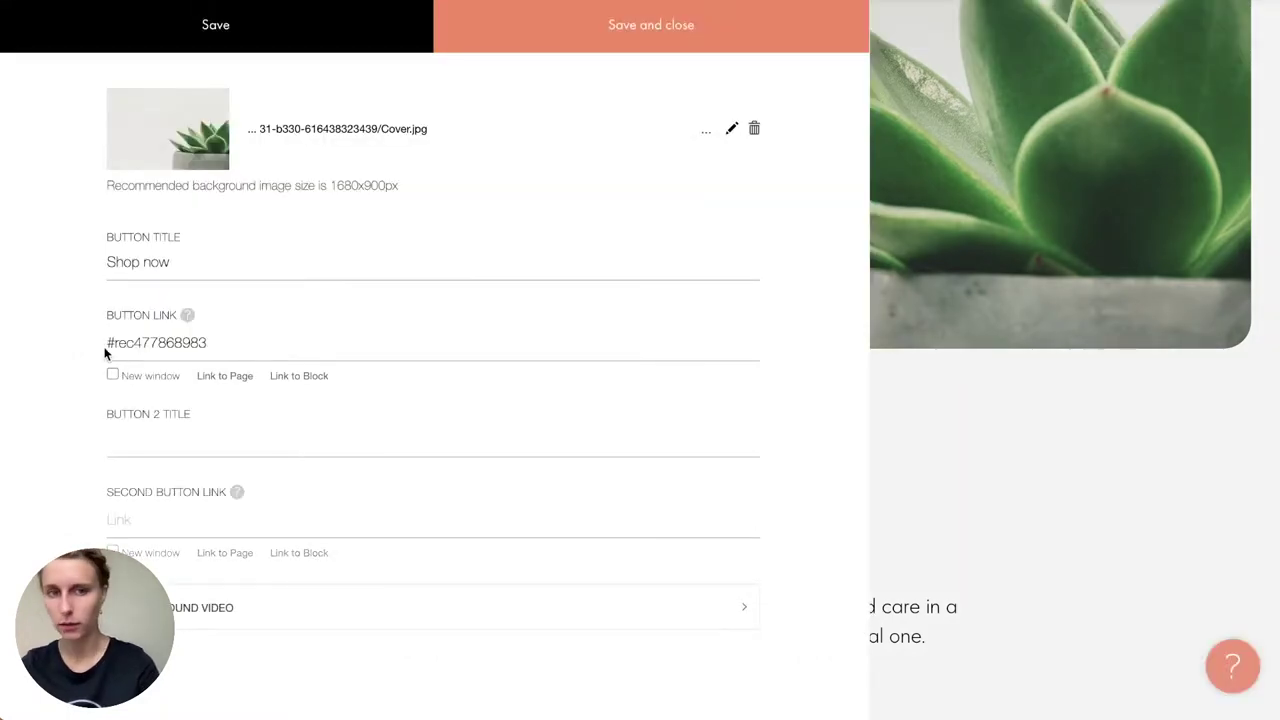
{"action": "left_click", "coordinate": [192, 345]}
{"action": "triple_click", "coordinate": [192, 345]}
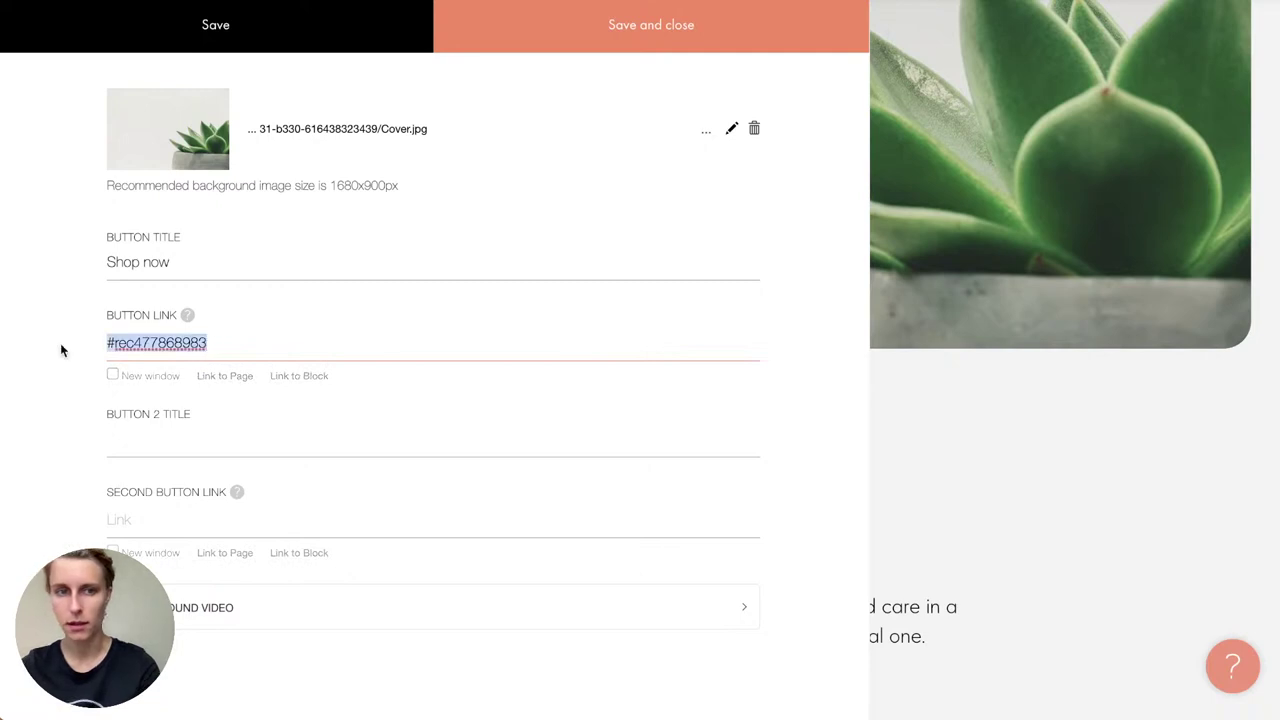
{"action": "left_click", "coordinate": [243, 331]}
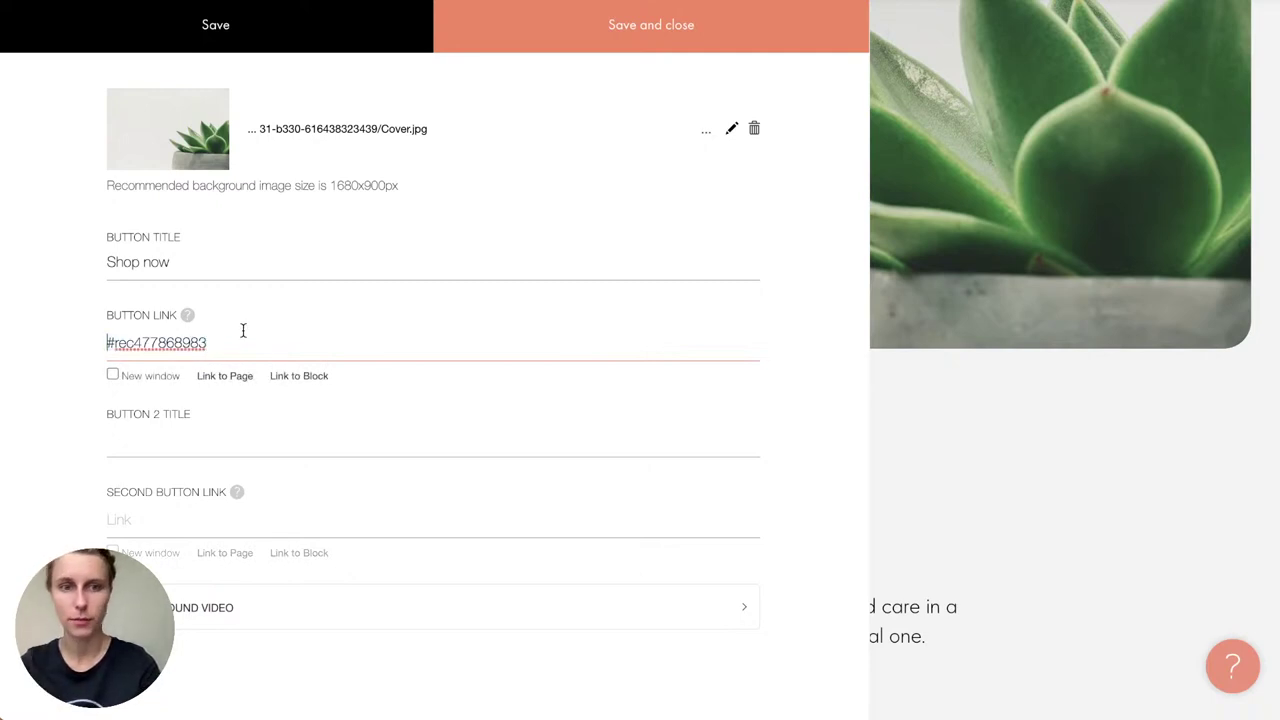
{"action": "left_click", "coordinate": [694, 44]}
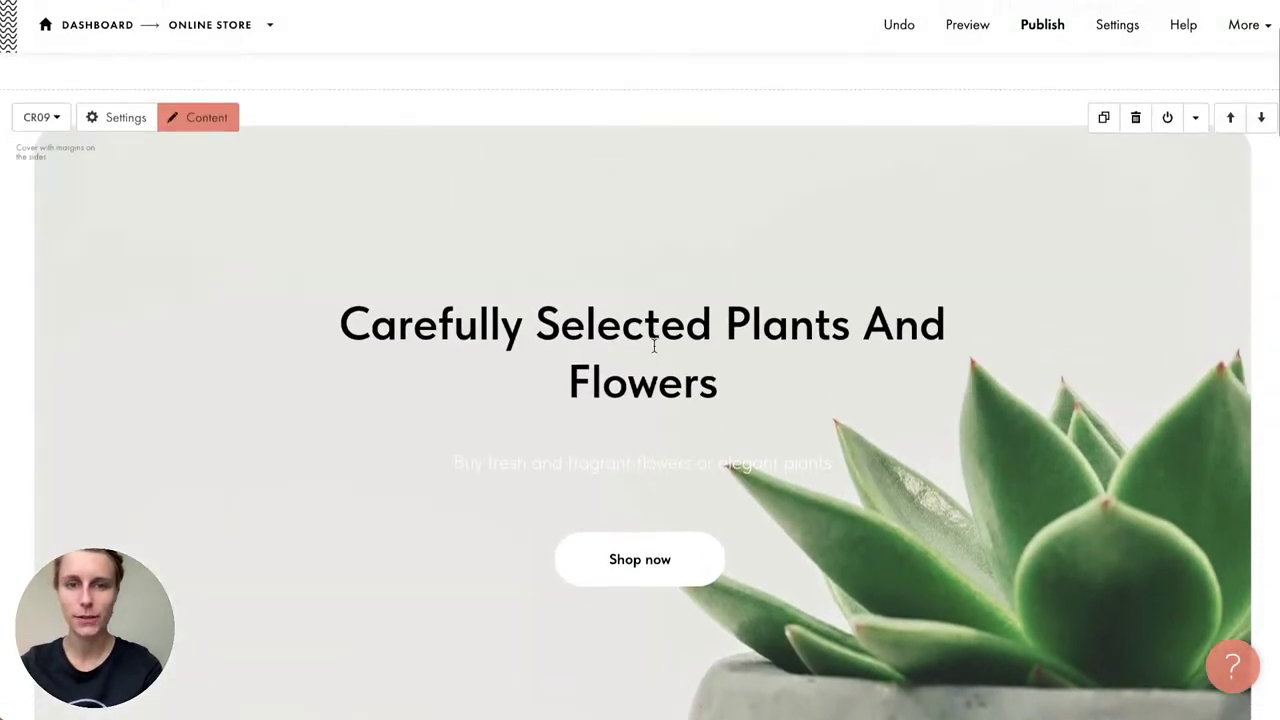
Step: Make the cover subtitle text black
{"action": "triple_click", "coordinate": [594, 463]}
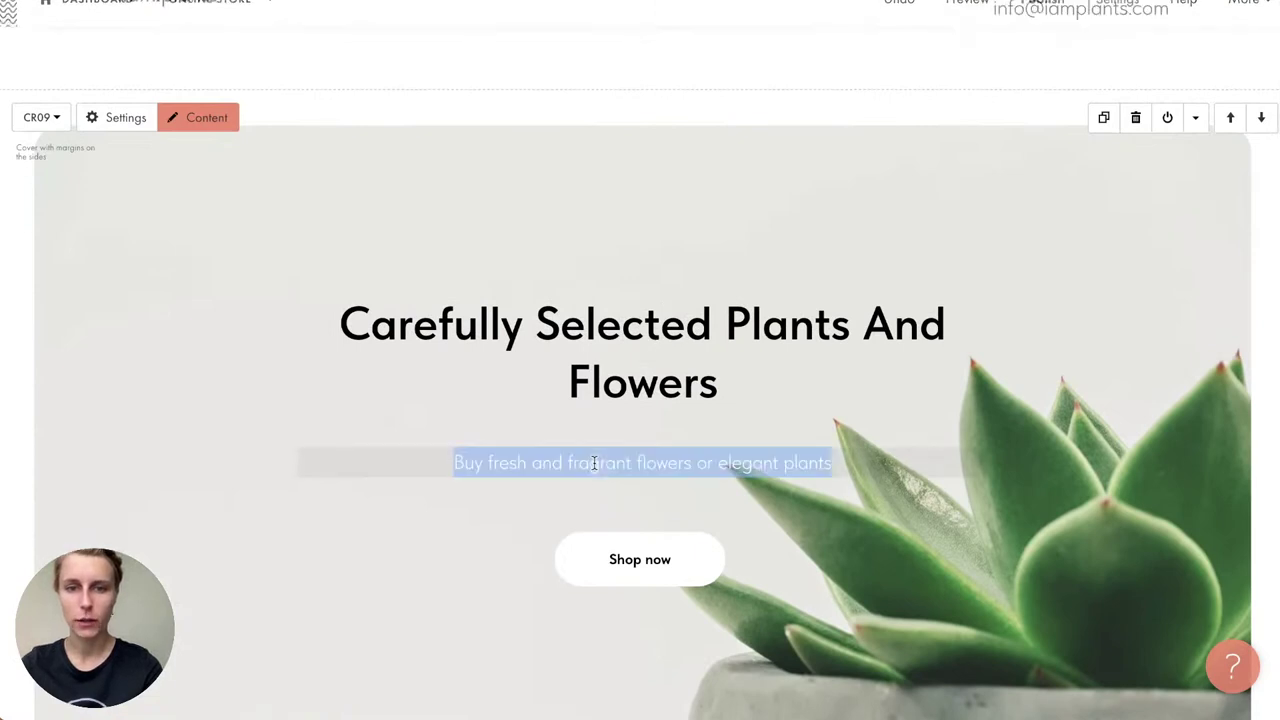
{"action": "left_click", "coordinate": [308, 34]}
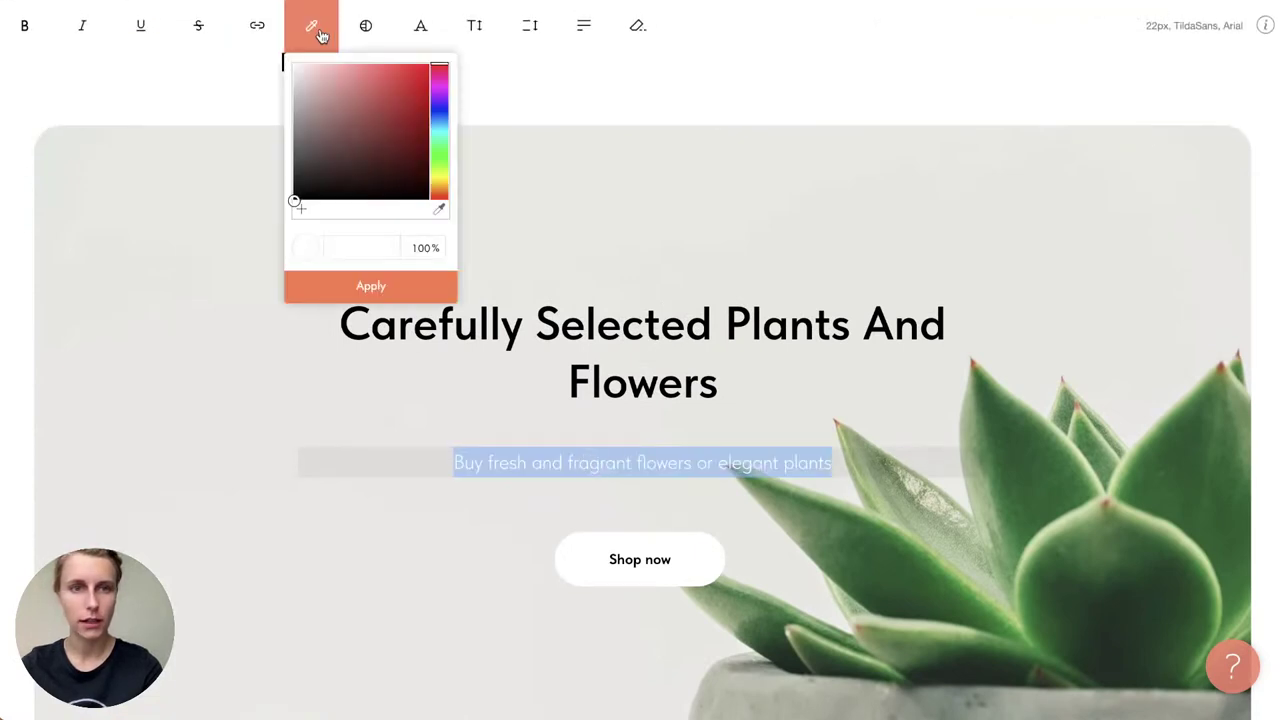
{"action": "left_click", "coordinate": [308, 312]}
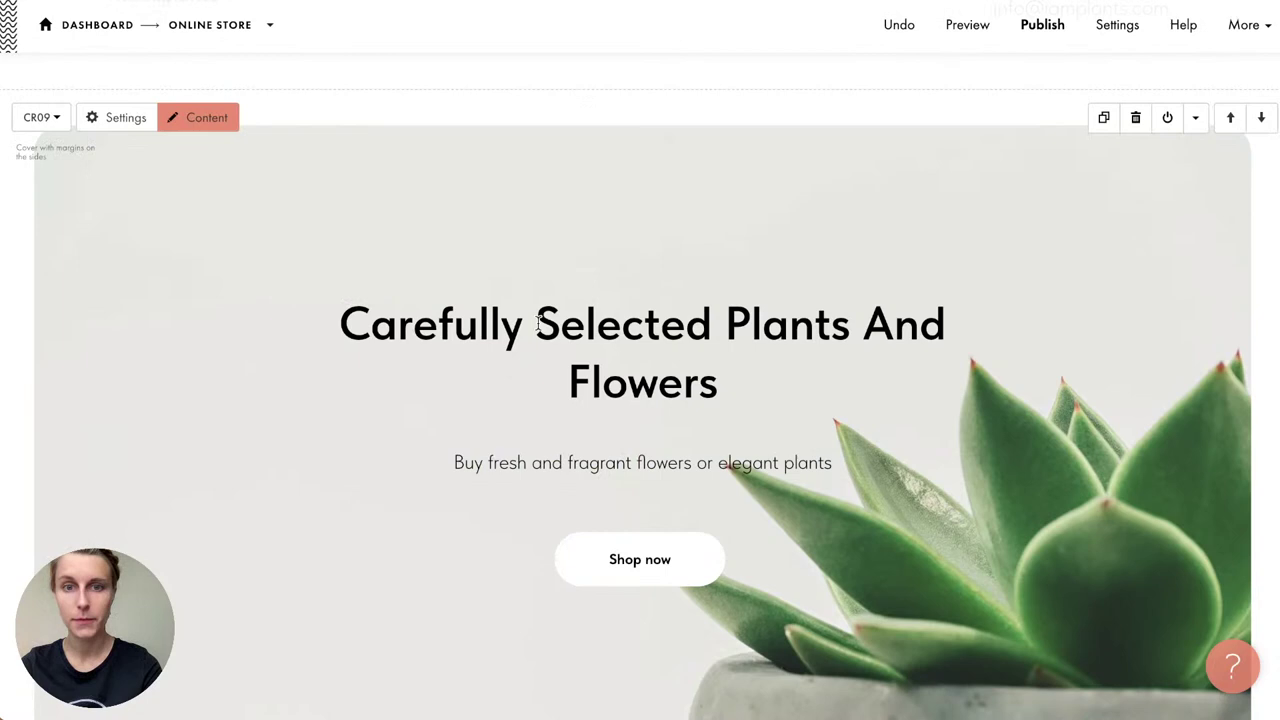
Step: Preview the page as visitors see it, then return to the editor
{"action": "left_click", "coordinate": [964, 32]}
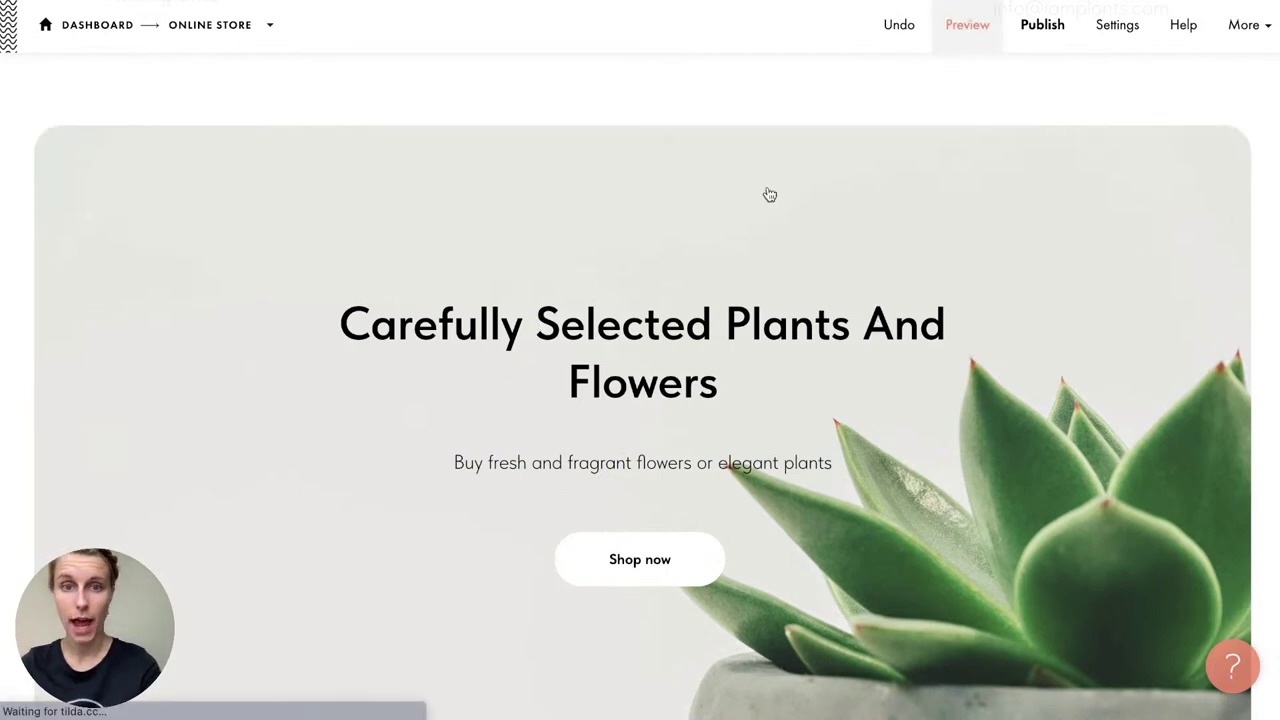
{"action": "scroll", "coordinate": [678, 312], "scroll_direction": "down", "scroll_amount": 10}
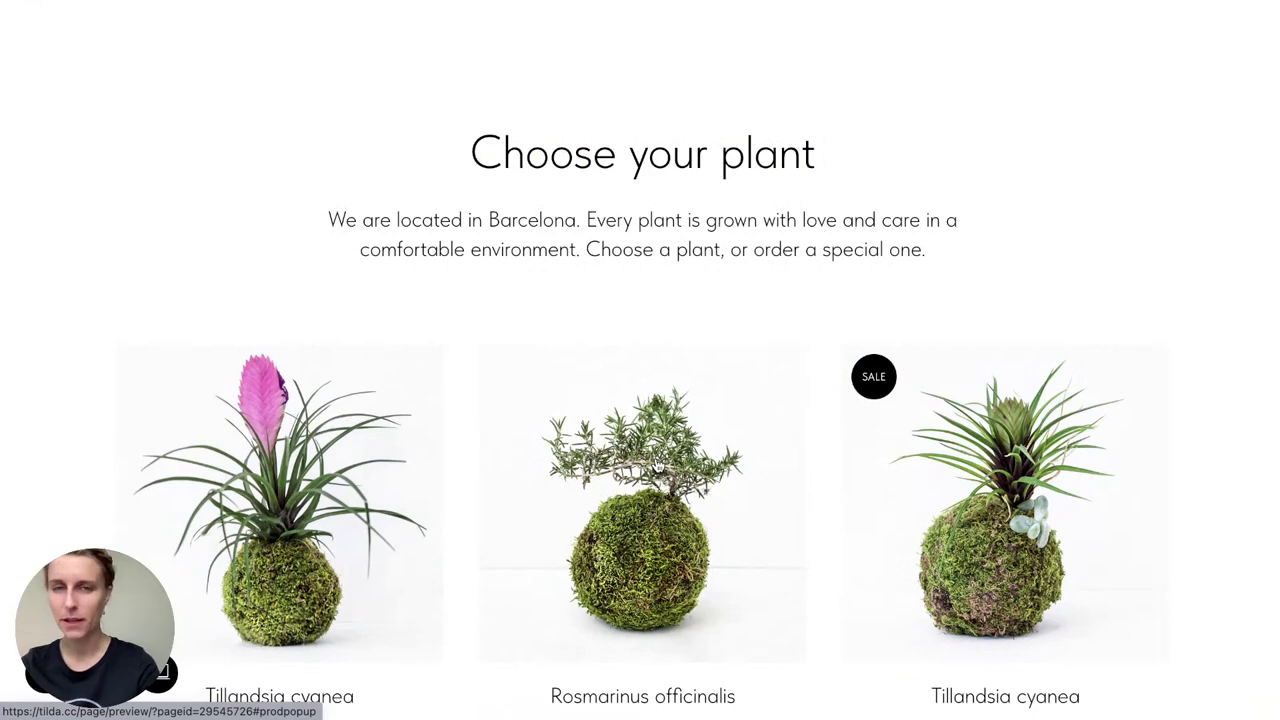
{"action": "key", "text": "super+w"}
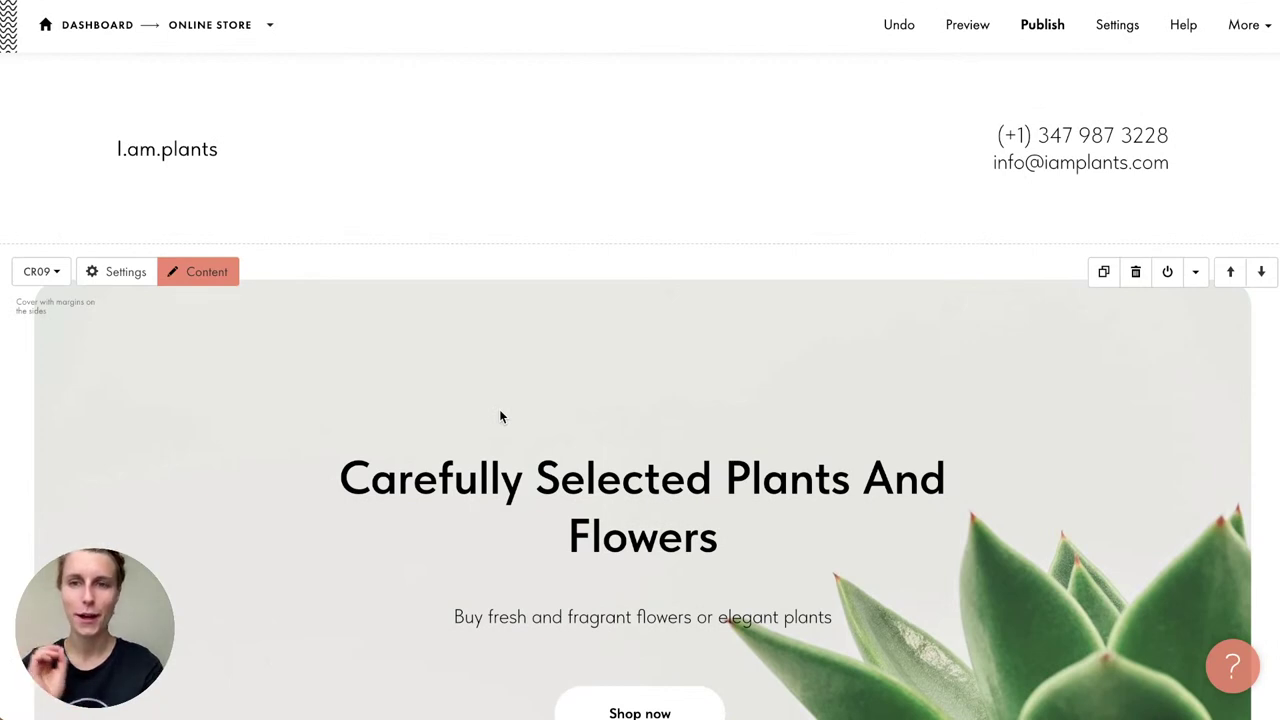
Step: Insert the T178 'Smooth scroll to a local anchor link' block from Other above 'Choose your plant'
{"action": "scroll", "coordinate": [500, 411], "scroll_direction": "down", "scroll_amount": 4}
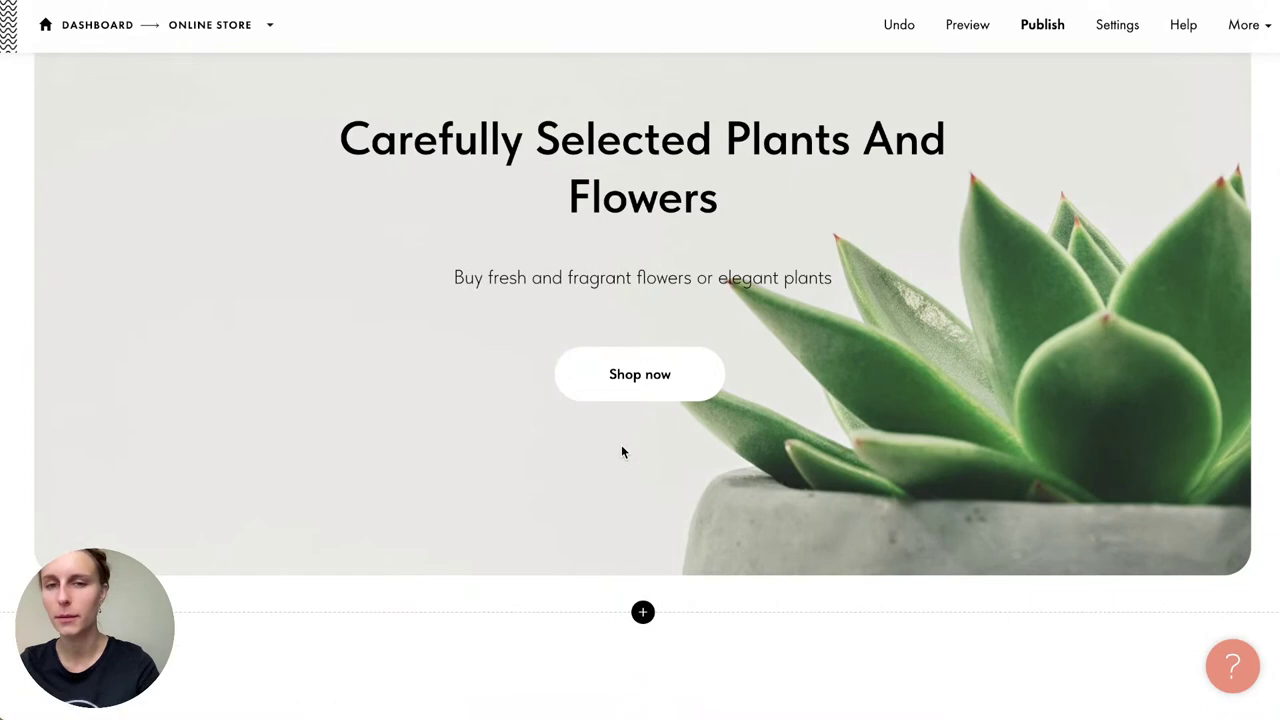
{"action": "scroll", "coordinate": [621, 452], "scroll_direction": "down", "scroll_amount": 7}
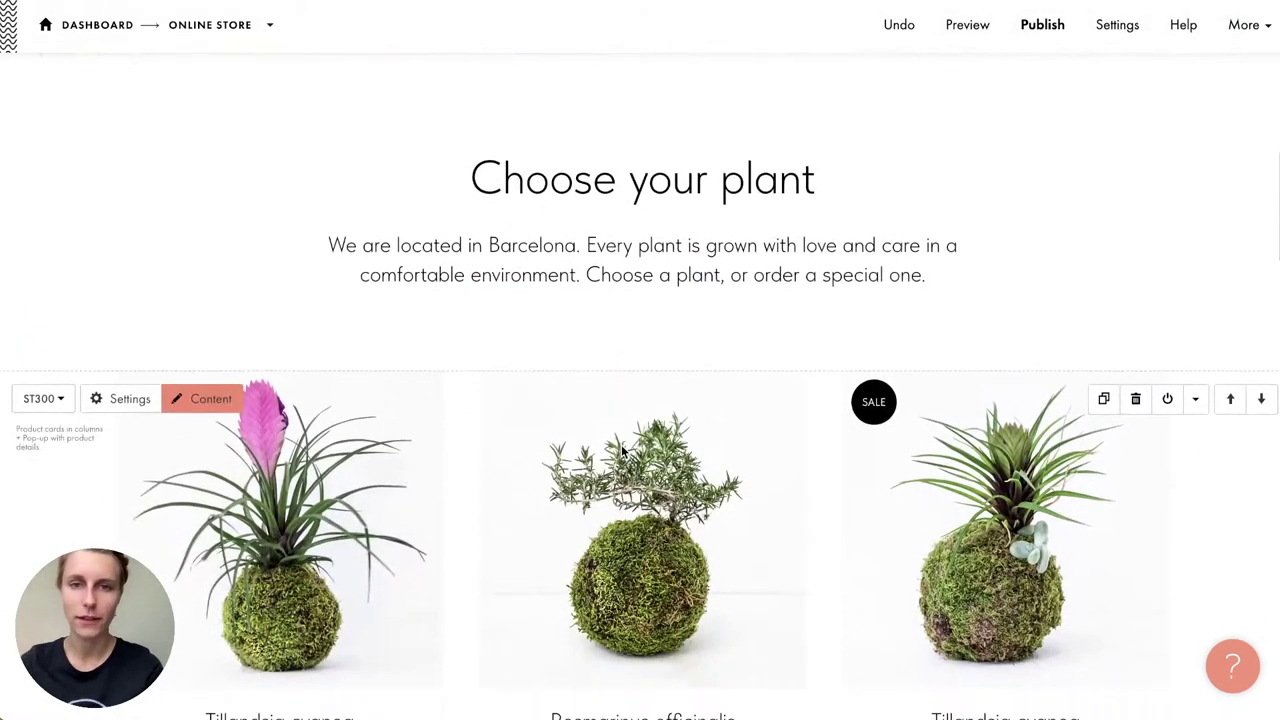
{"action": "scroll", "coordinate": [621, 452], "scroll_direction": "up", "scroll_amount": 5}
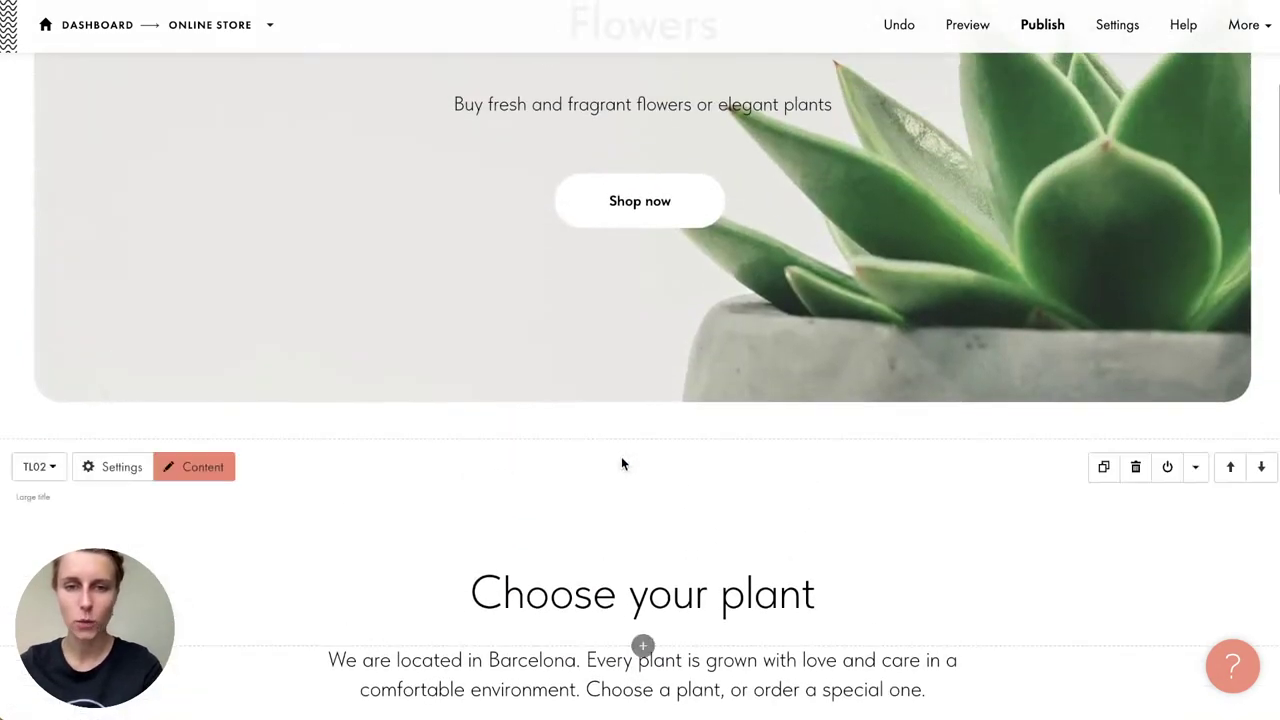
{"action": "left_click", "coordinate": [640, 437]}
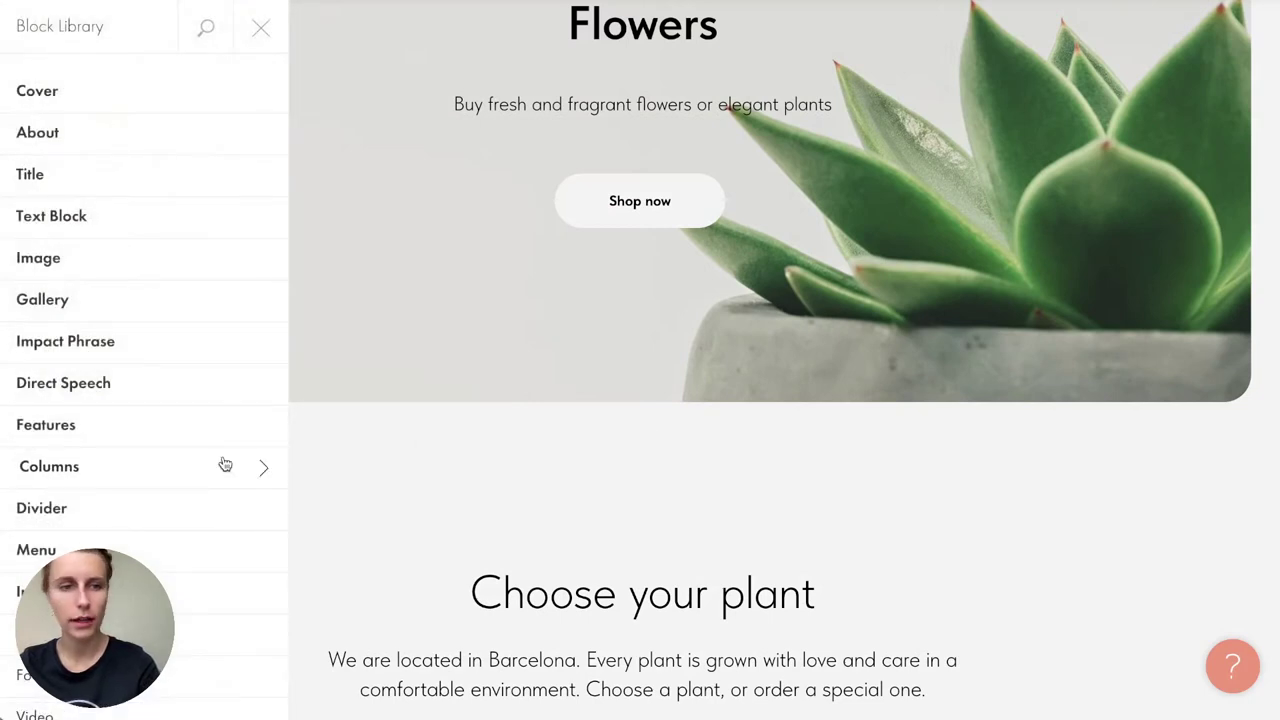
{"action": "scroll", "coordinate": [225, 464], "scroll_direction": "down", "scroll_amount": 7}
{"action": "left_click", "coordinate": [175, 564]}
{"action": "scroll", "coordinate": [423, 451], "scroll_direction": "down", "scroll_amount": 5}
{"action": "scroll", "coordinate": [425, 455], "scroll_direction": "down", "scroll_amount": 3}
{"action": "scroll", "coordinate": [419, 137], "scroll_direction": "up", "scroll_amount": 1}
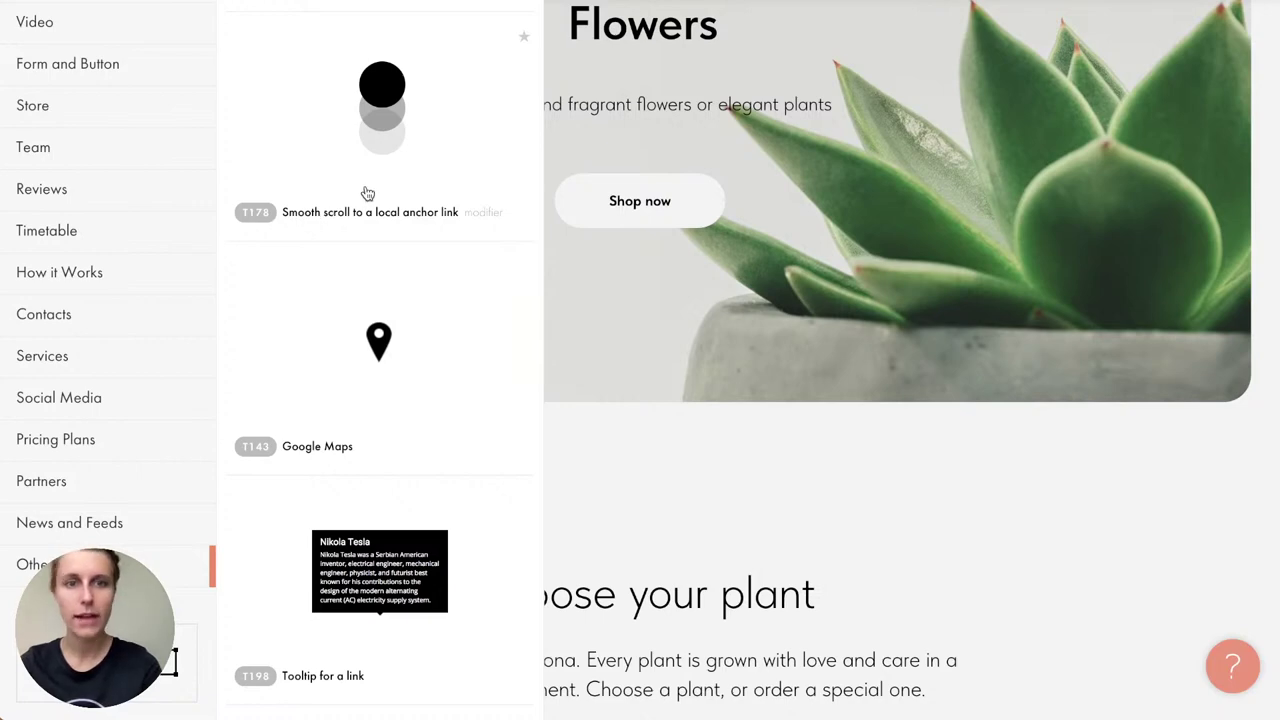
{"action": "left_click", "coordinate": [366, 190]}
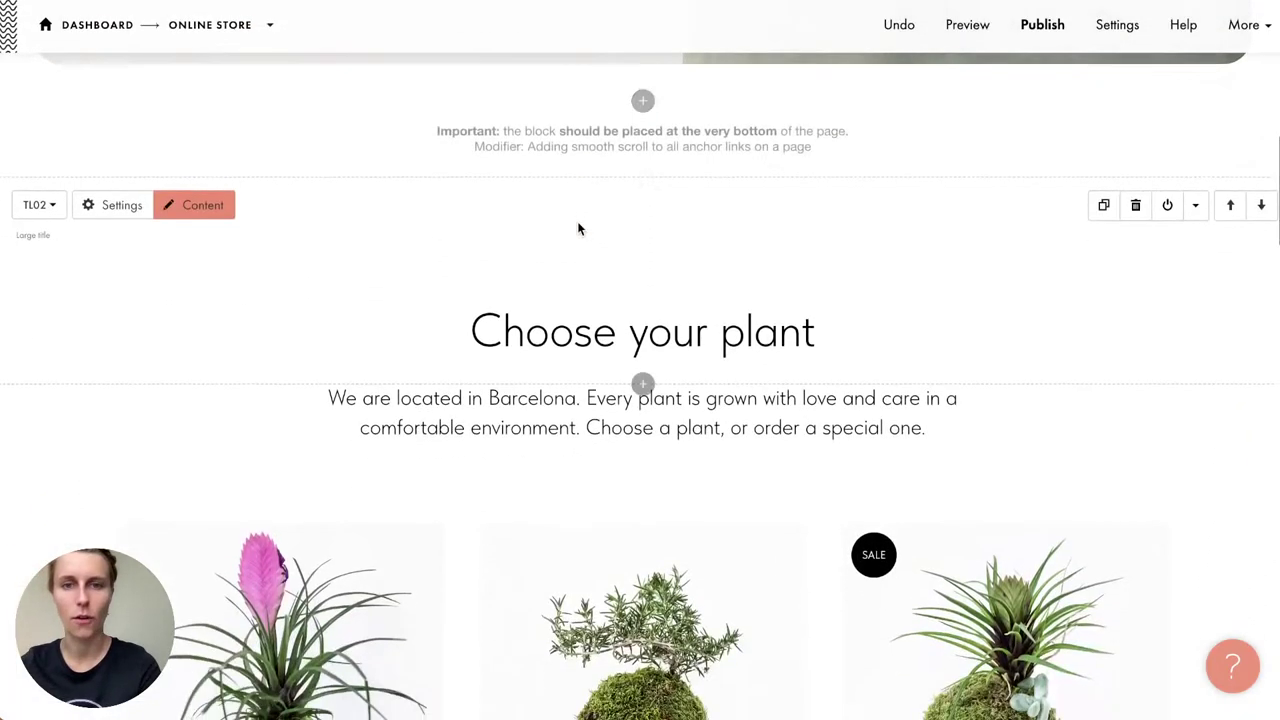
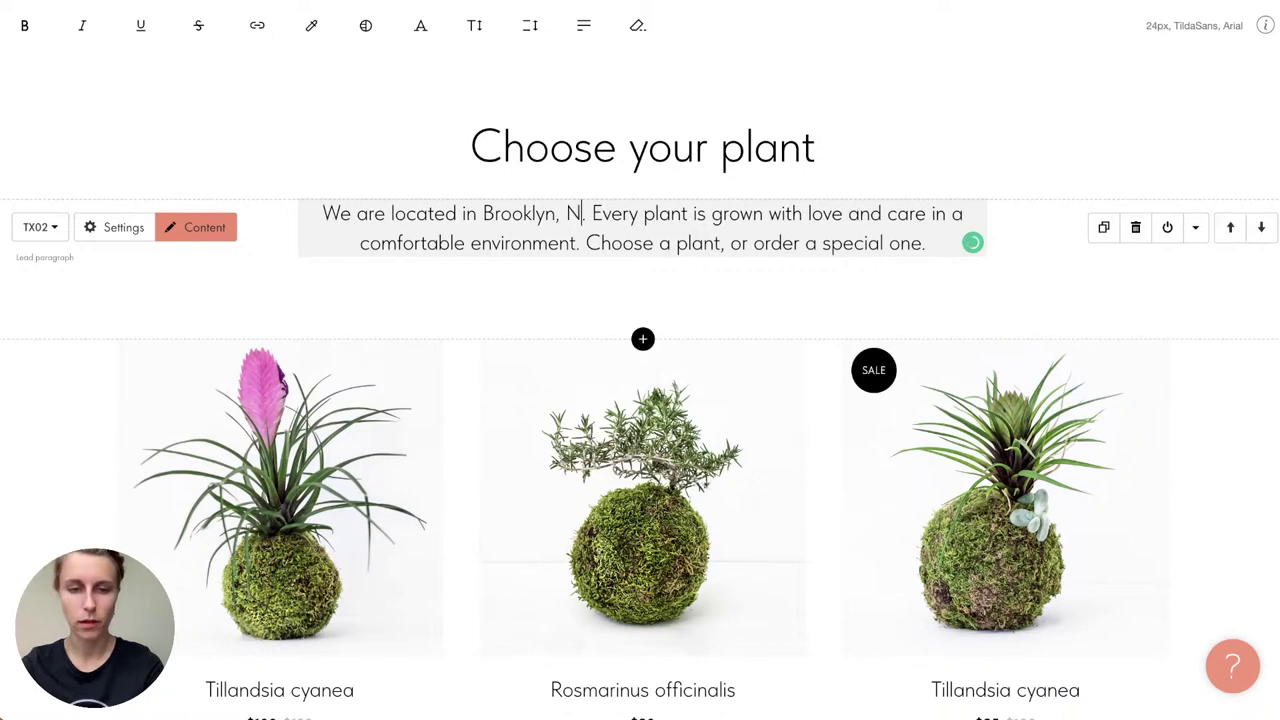
Step: Finish the Brooklyn, NY location and change the About heading to 'About I.am.plants'
{"action": "left_click", "coordinate": [431, 309]}
{"action": "scroll", "coordinate": [431, 311], "scroll_direction": "down", "scroll_amount": 2}
{"action": "scroll", "coordinate": [431, 313], "scroll_direction": "down", "scroll_amount": 5}
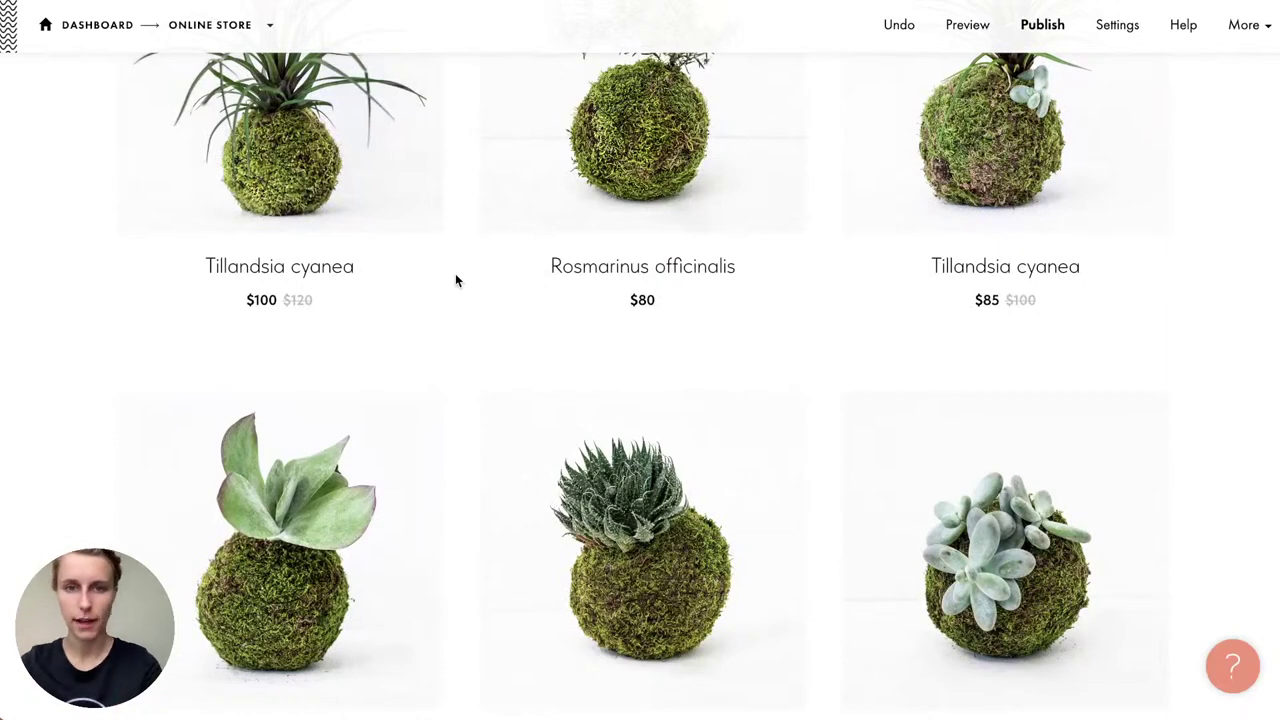
{"action": "scroll", "coordinate": [455, 280], "scroll_direction": "down", "scroll_amount": 15}
{"action": "left_click_drag", "start_coordinate": [792, 225], "coordinate": [1000, 226]}
{"action": "type", "text": "I.am"}
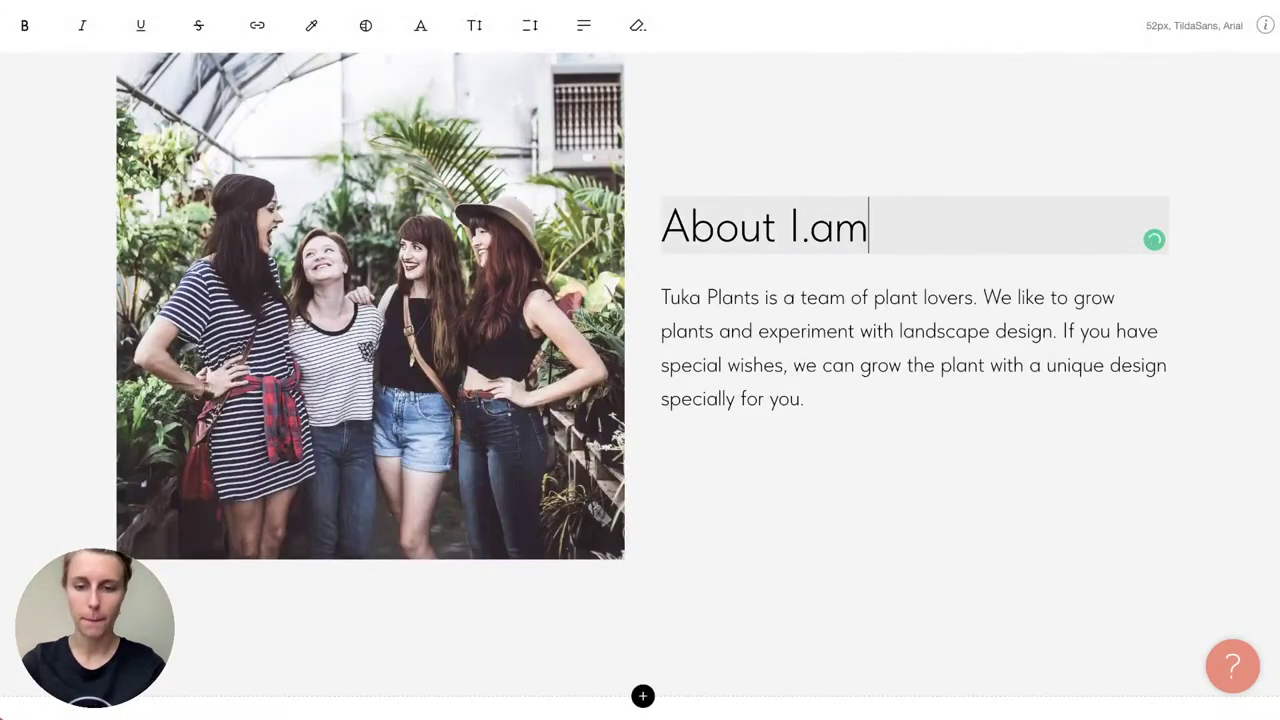
{"action": "type", "text": ".plants"}
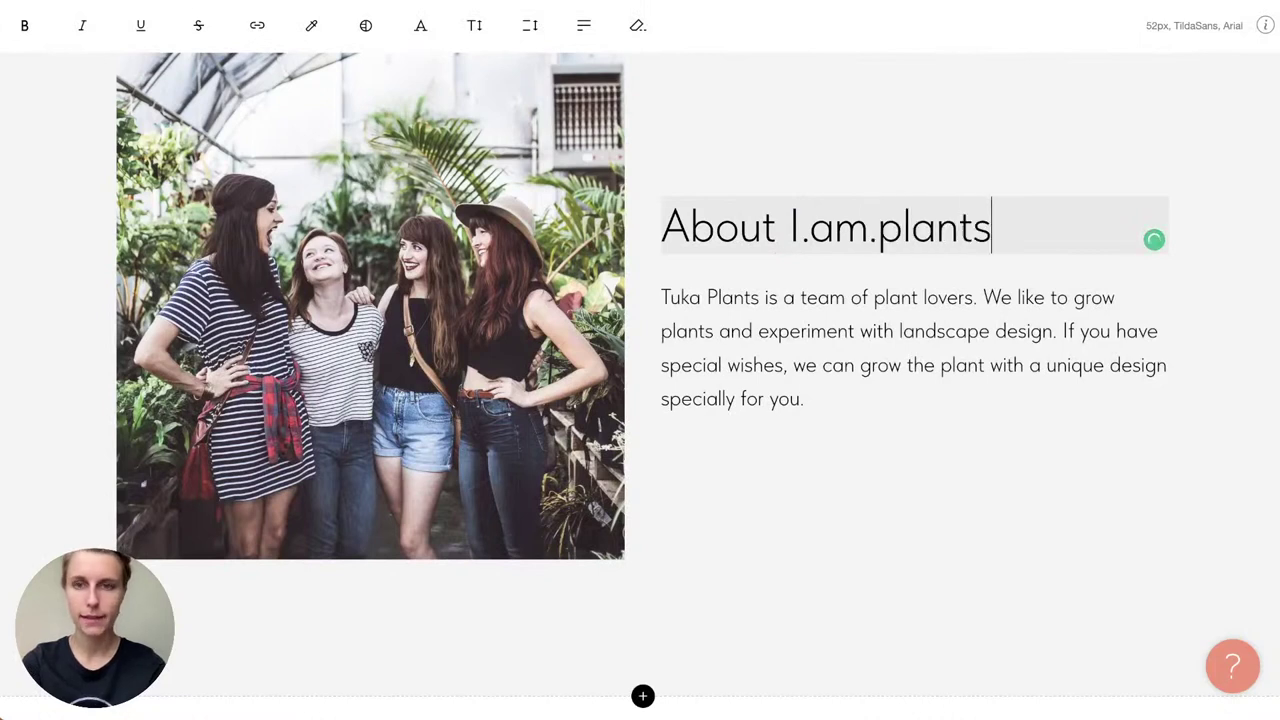
Step: Replace Tuka Plants with I.am.plants at the start of the About paragraph
{"action": "left_click", "coordinate": [779, 331]}
{"action": "left_click_drag", "start_coordinate": [757, 307], "coordinate": [640, 298]}
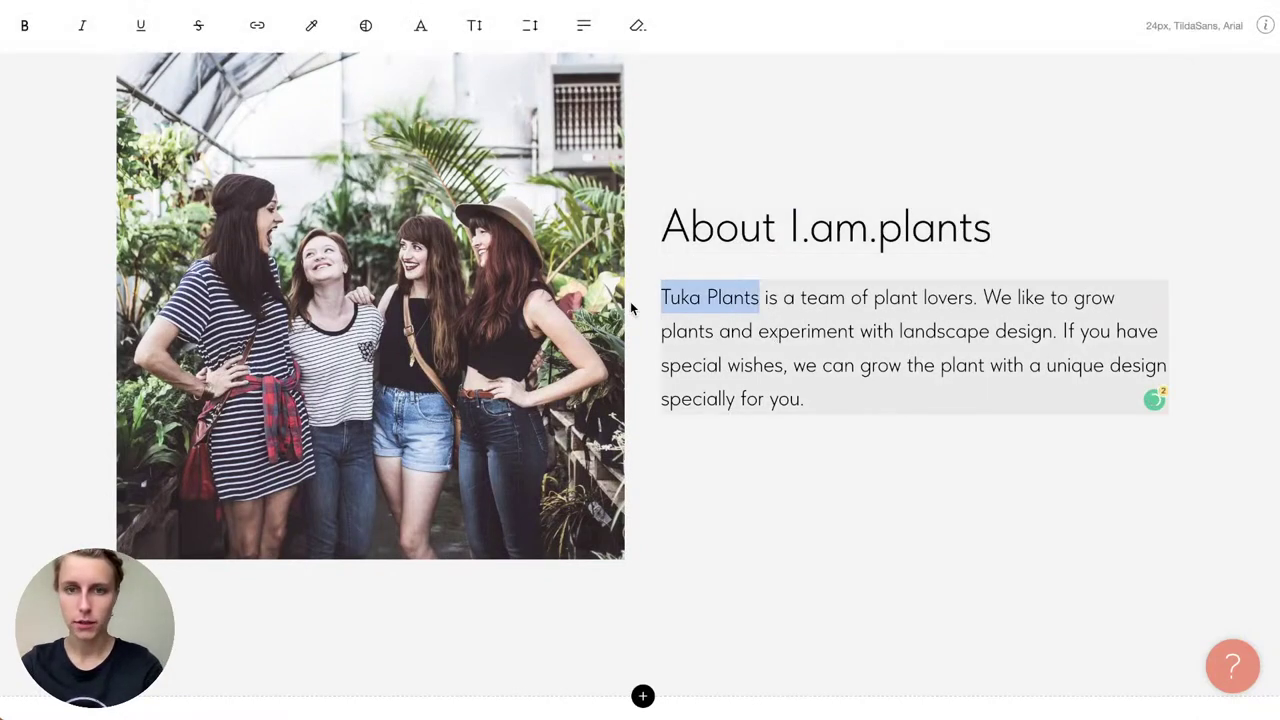
{"action": "type", "text": "I.am"}
{"action": "type", "text": ".plant"}
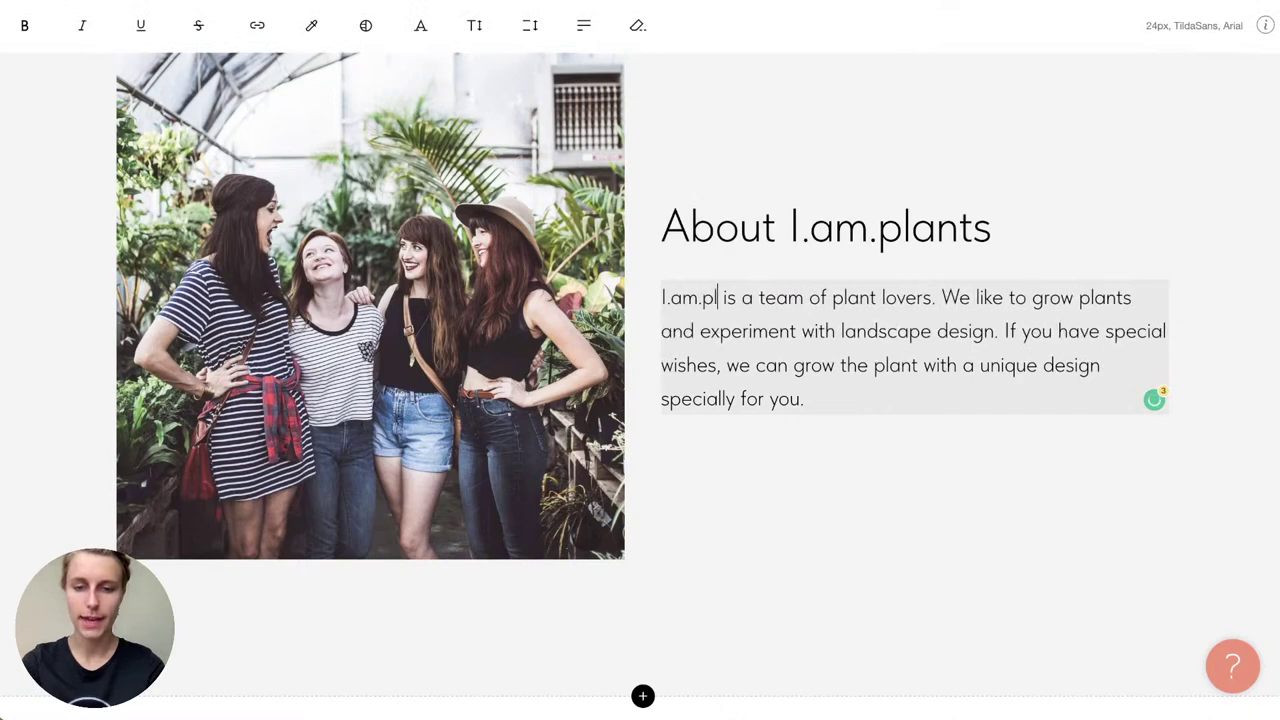
{"action": "left_click", "coordinate": [759, 593]}
Step: Copy the store's new phone and e-mail lines from the notes
{"action": "scroll", "coordinate": [759, 591], "scroll_direction": "down", "scroll_amount": 7}
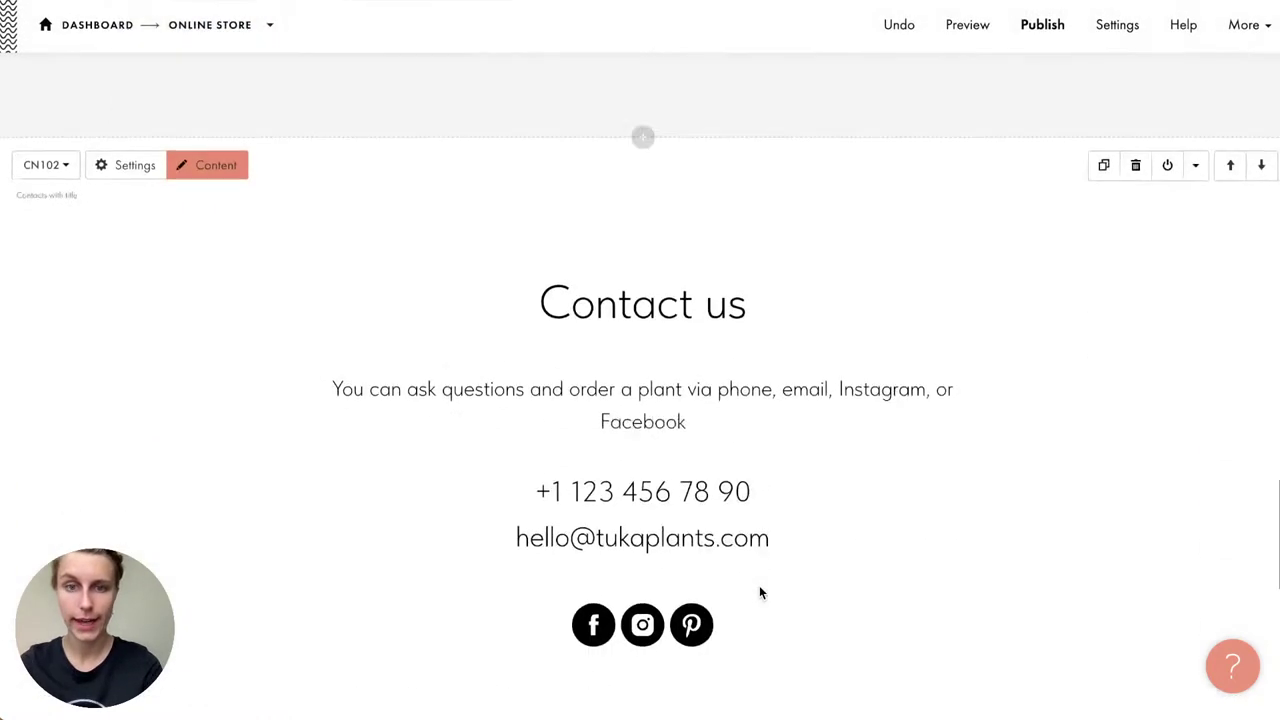
{"action": "scroll", "coordinate": [716, 341], "scroll_direction": "up", "scroll_amount": 1}
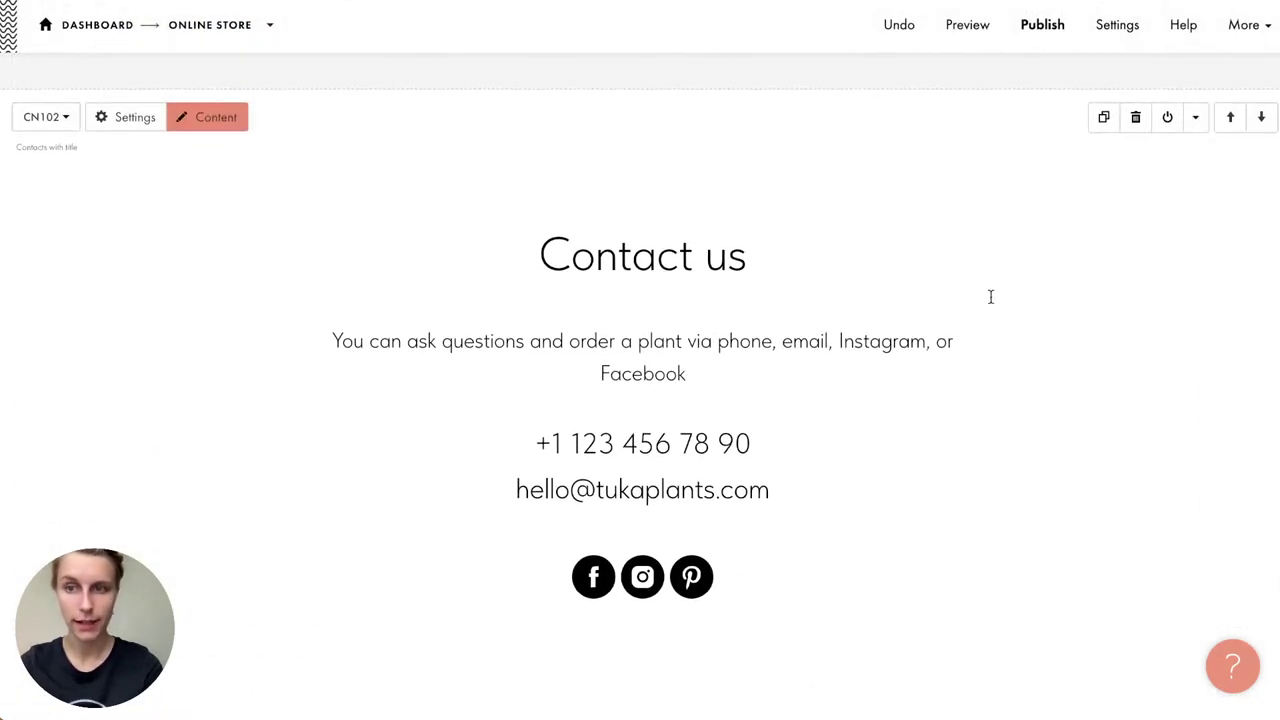
{"action": "key", "text": "super+Tab"}
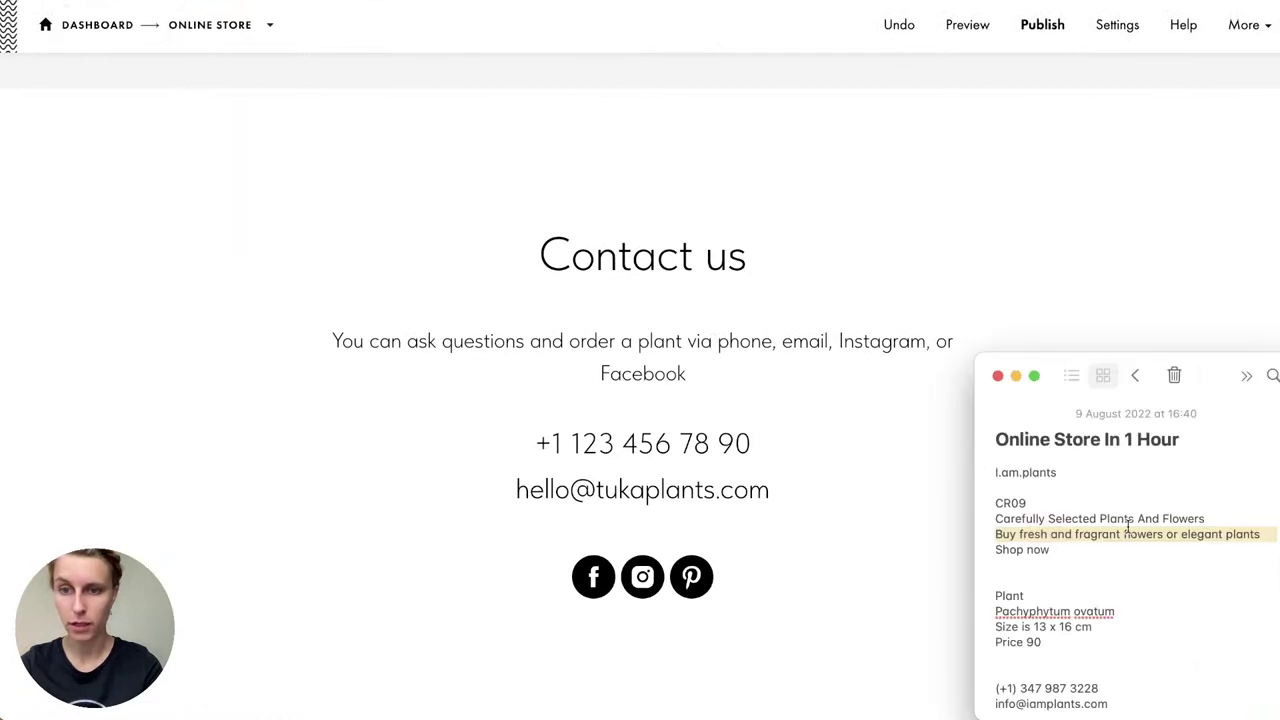
{"action": "left_click_drag", "start_coordinate": [1108, 681], "coordinate": [996, 657]}
{"action": "key", "text": "super+c"}
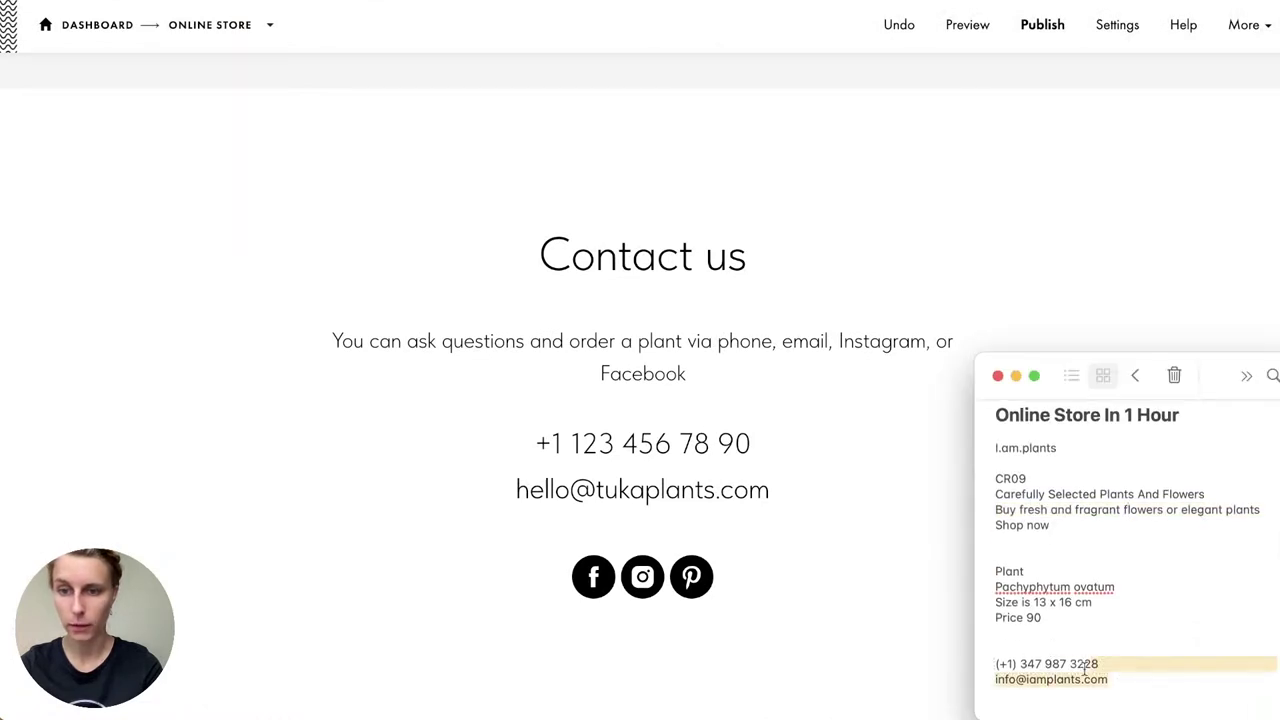
{"action": "key", "text": "super+Tab"}
Step: Replace the Contact us text with the pasted phone and e-mail, removing a stray bracket
{"action": "left_click", "coordinate": [674, 512]}
{"action": "key", "text": "super+a"}
{"action": "key", "text": "super+v"}
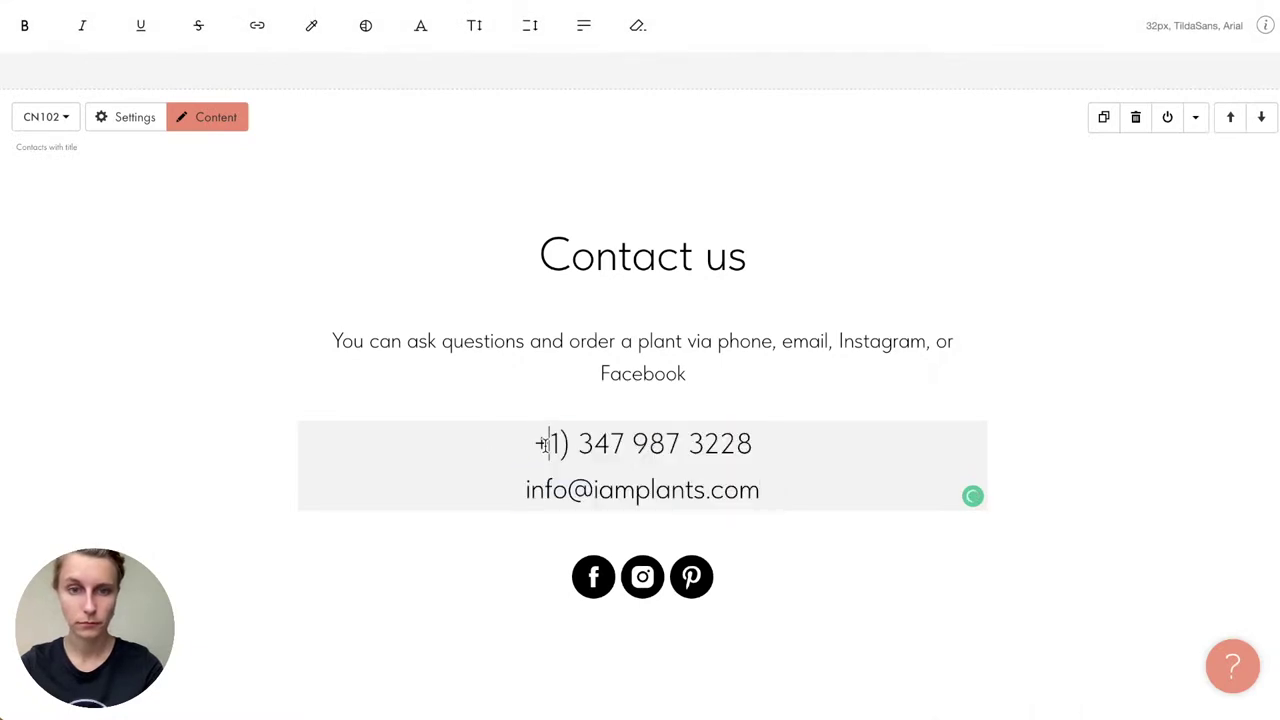
{"action": "left_click", "coordinate": [566, 444]}
{"action": "key", "text": "BackSpace"}
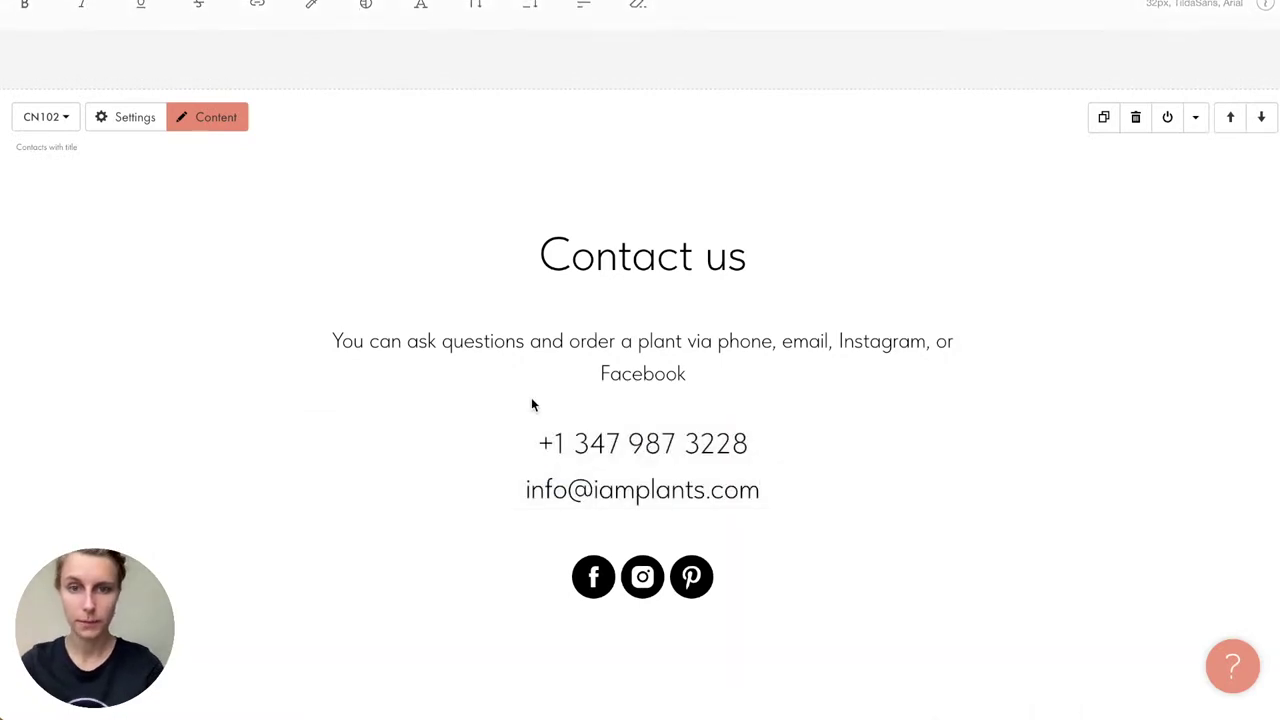
{"action": "scroll", "coordinate": [531, 400], "scroll_direction": "down", "scroll_amount": 2}
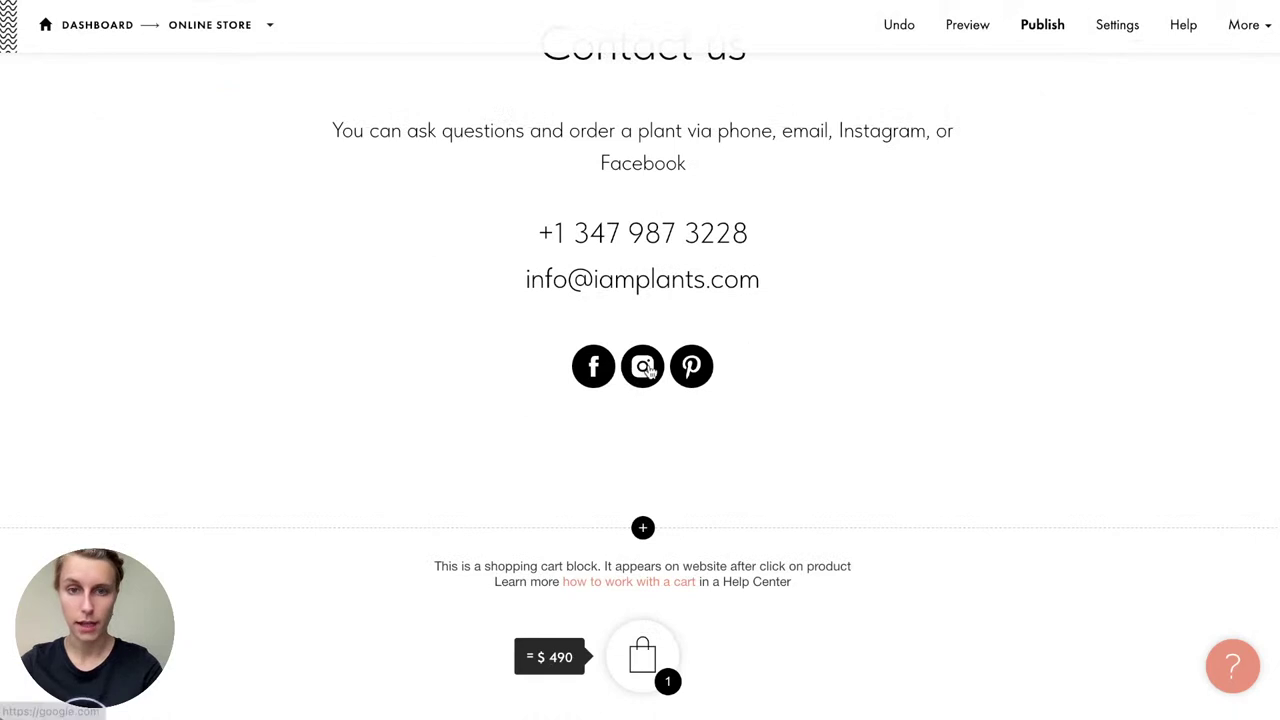
{"action": "scroll", "coordinate": [515, 380], "scroll_direction": "up", "scroll_amount": 3}
{"action": "left_click", "coordinate": [205, 127]}
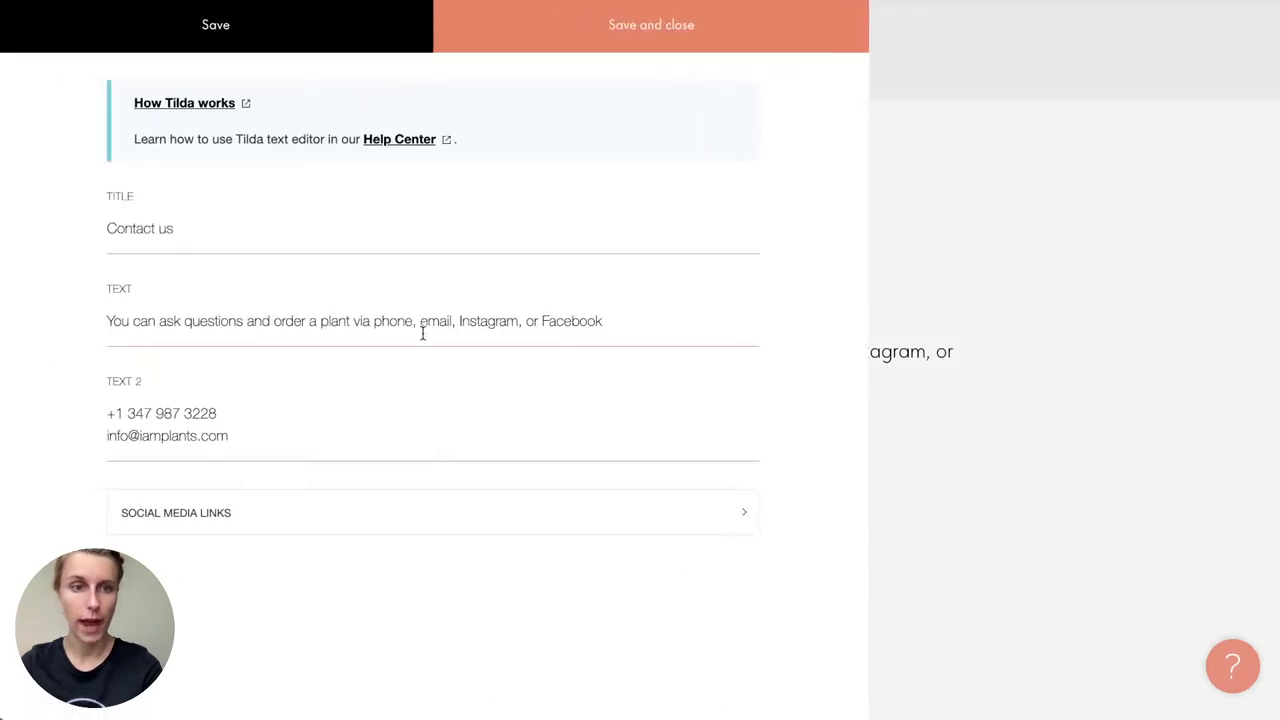
{"action": "left_click", "coordinate": [194, 532]}
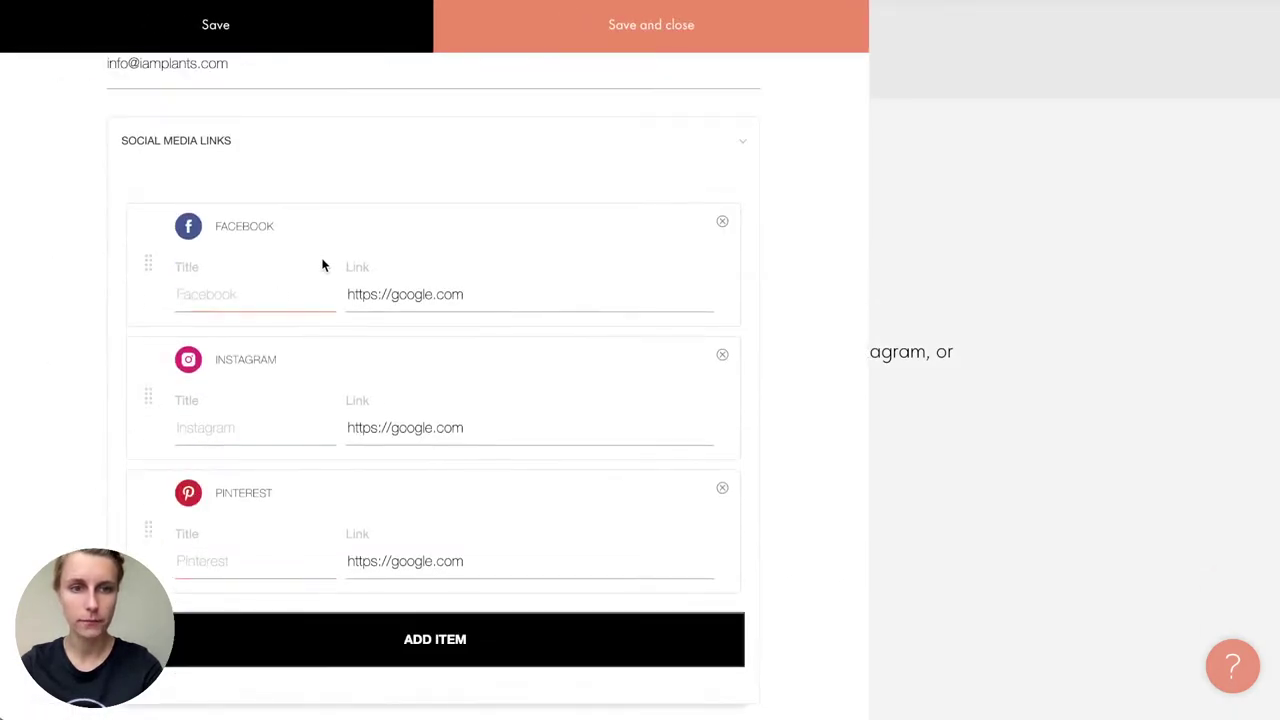
{"action": "left_click", "coordinate": [450, 641]}
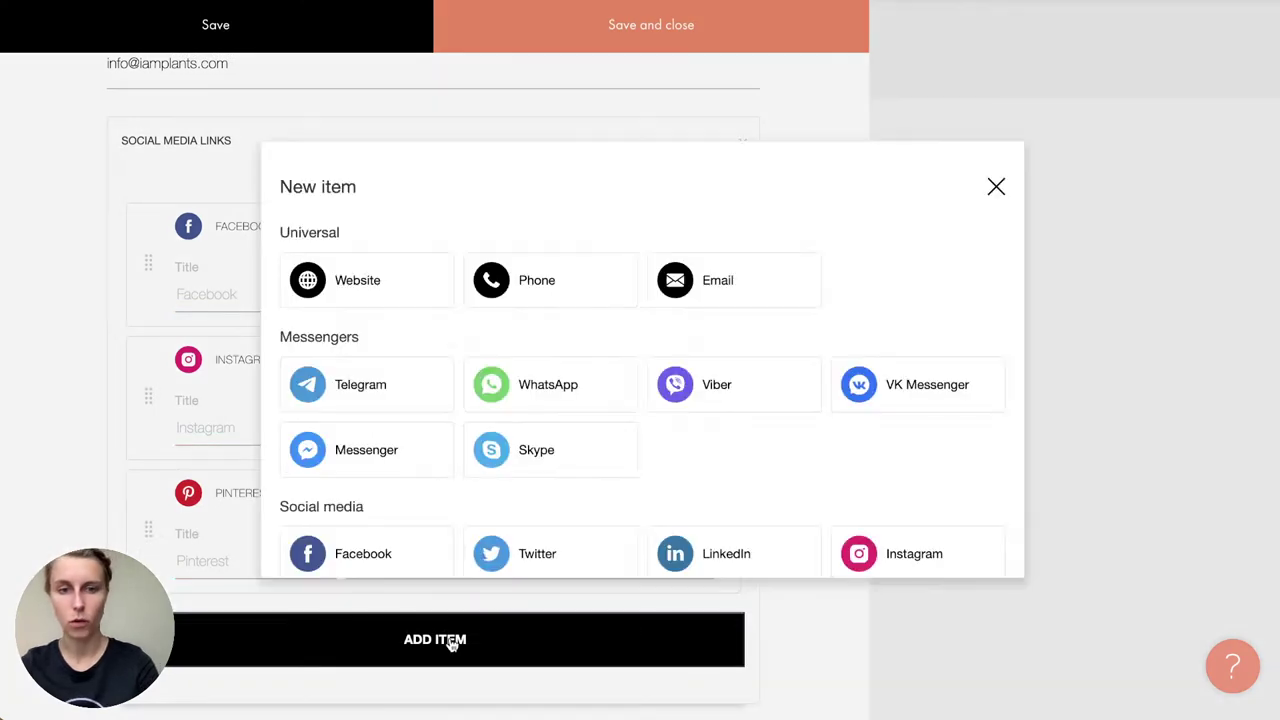
{"action": "scroll", "coordinate": [542, 384], "scroll_direction": "down", "scroll_amount": 1}
{"action": "scroll", "coordinate": [541, 386], "scroll_direction": "up", "scroll_amount": 1}
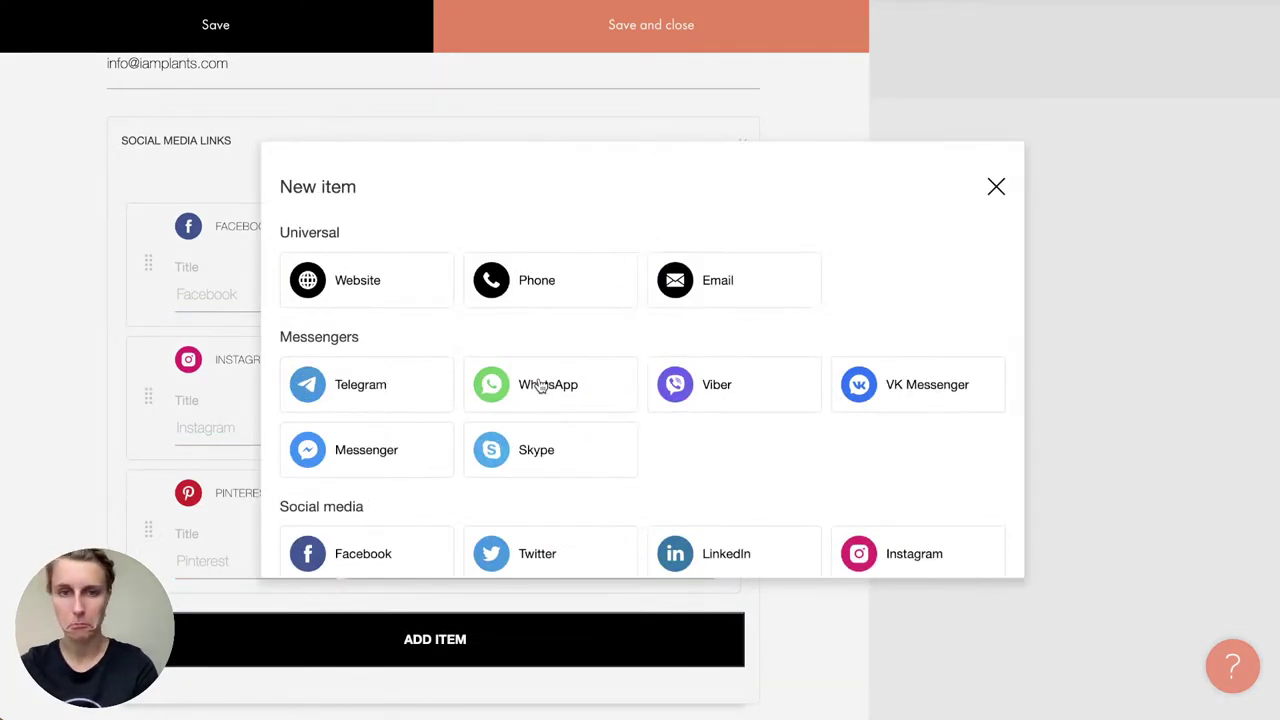
{"action": "scroll", "coordinate": [541, 386], "scroll_direction": "down", "scroll_amount": 2}
{"action": "scroll", "coordinate": [683, 263], "scroll_direction": "up", "scroll_amount": 2}
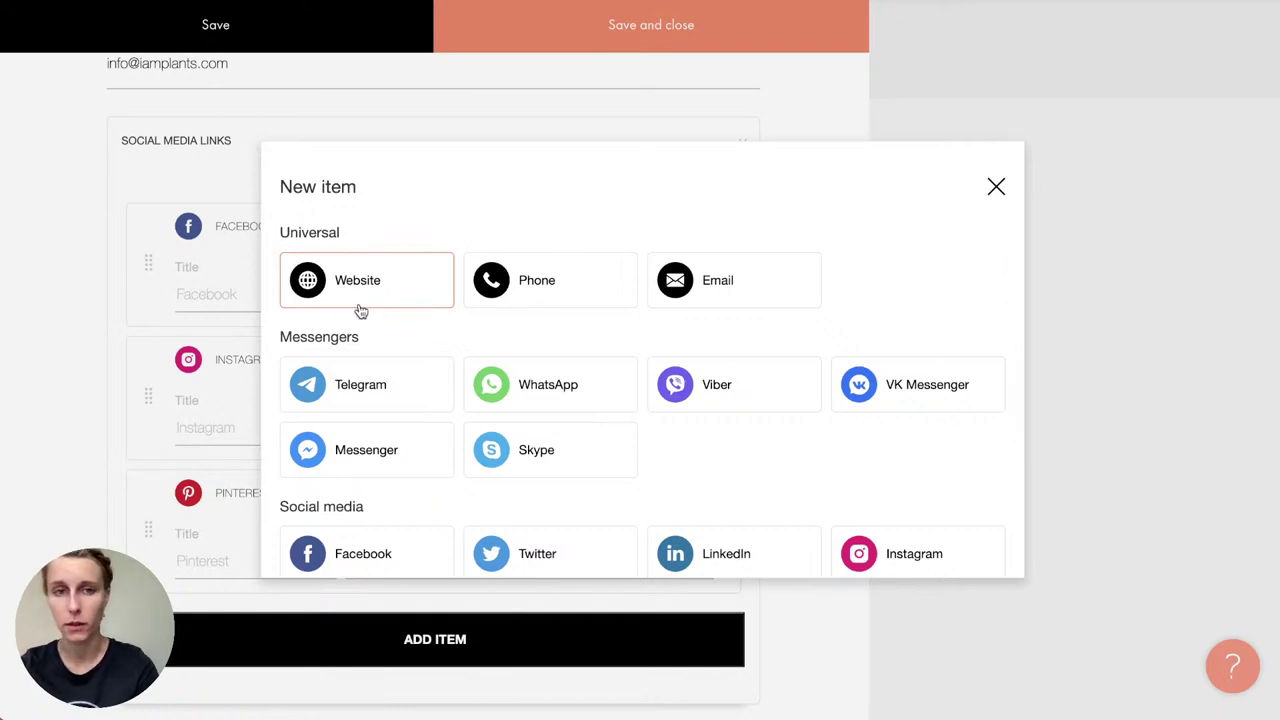
{"action": "left_click", "coordinate": [996, 187]}
{"action": "left_click", "coordinate": [993, 190]}
Step: Delete the Flickr credits block and the dark photo-disclaimer footer block
{"action": "scroll", "coordinate": [674, 478], "scroll_direction": "down", "scroll_amount": 4}
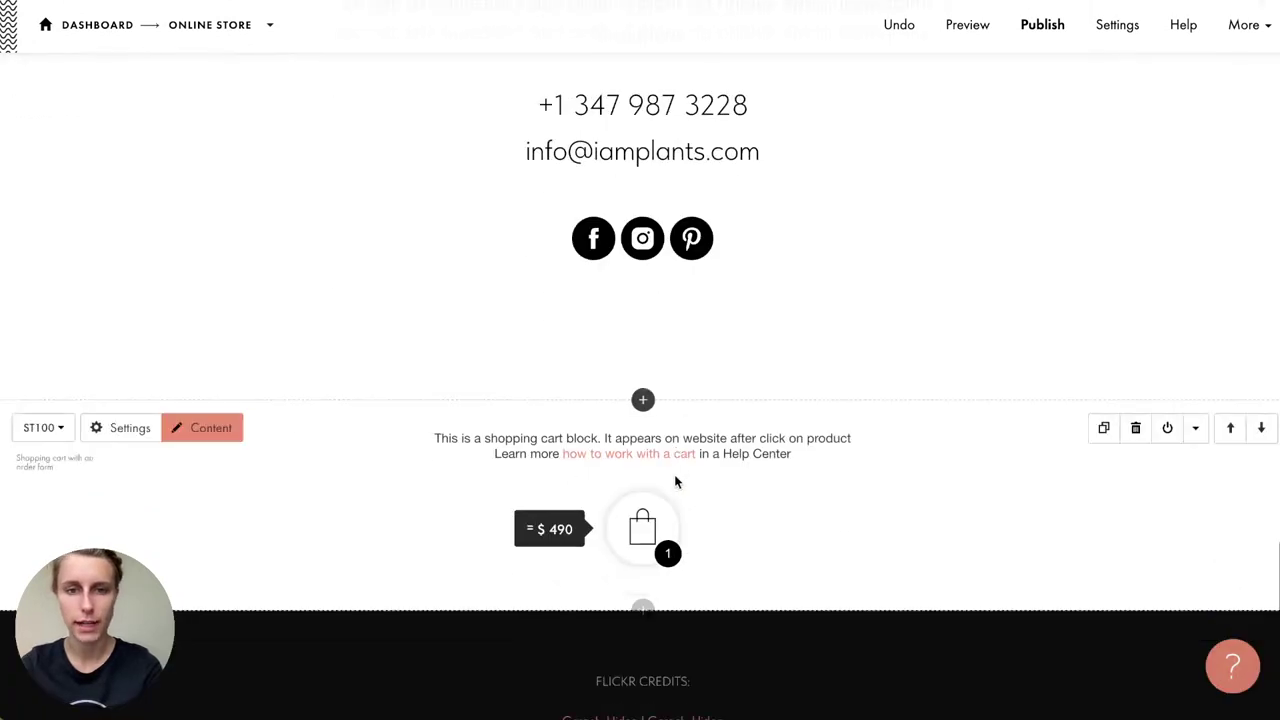
{"action": "scroll", "coordinate": [676, 480], "scroll_direction": "down", "scroll_amount": 3}
{"action": "left_click", "coordinate": [1135, 374]}
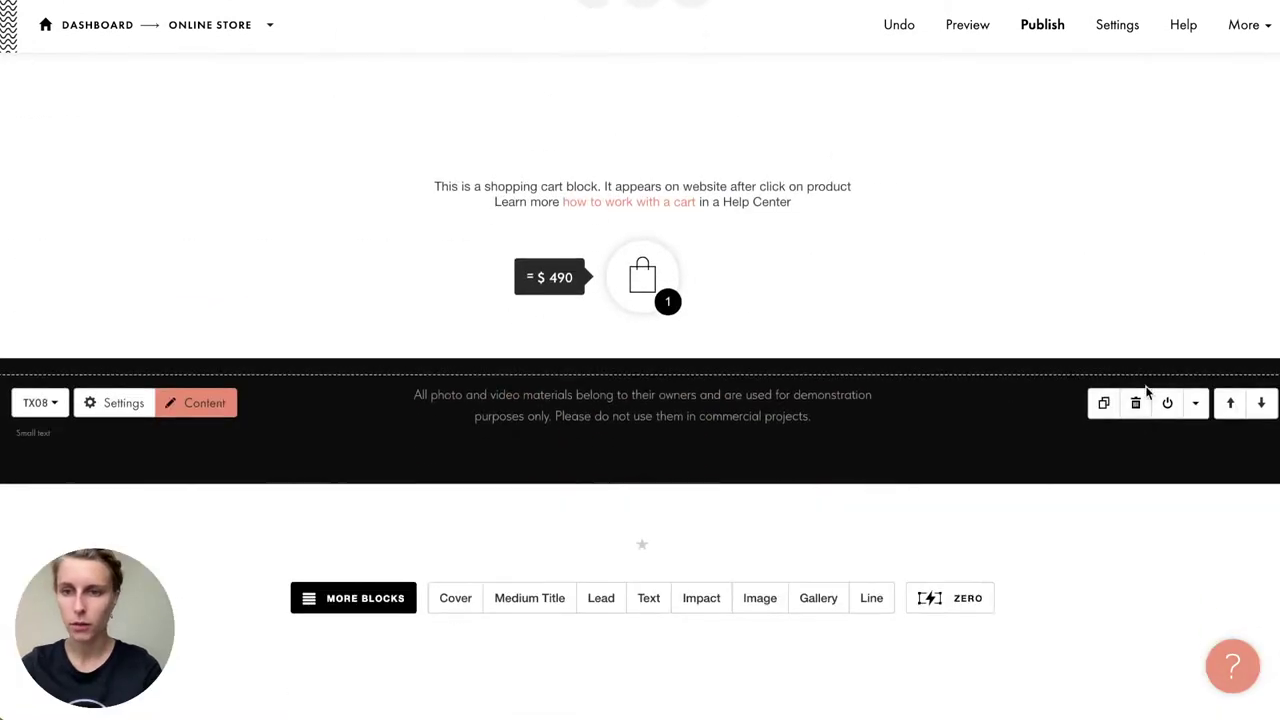
{"action": "left_click", "coordinate": [1135, 402]}
Step: Check the cart's order popup, close it, and return to the top of the page
{"action": "scroll", "coordinate": [698, 327], "scroll_direction": "up", "scroll_amount": 4}
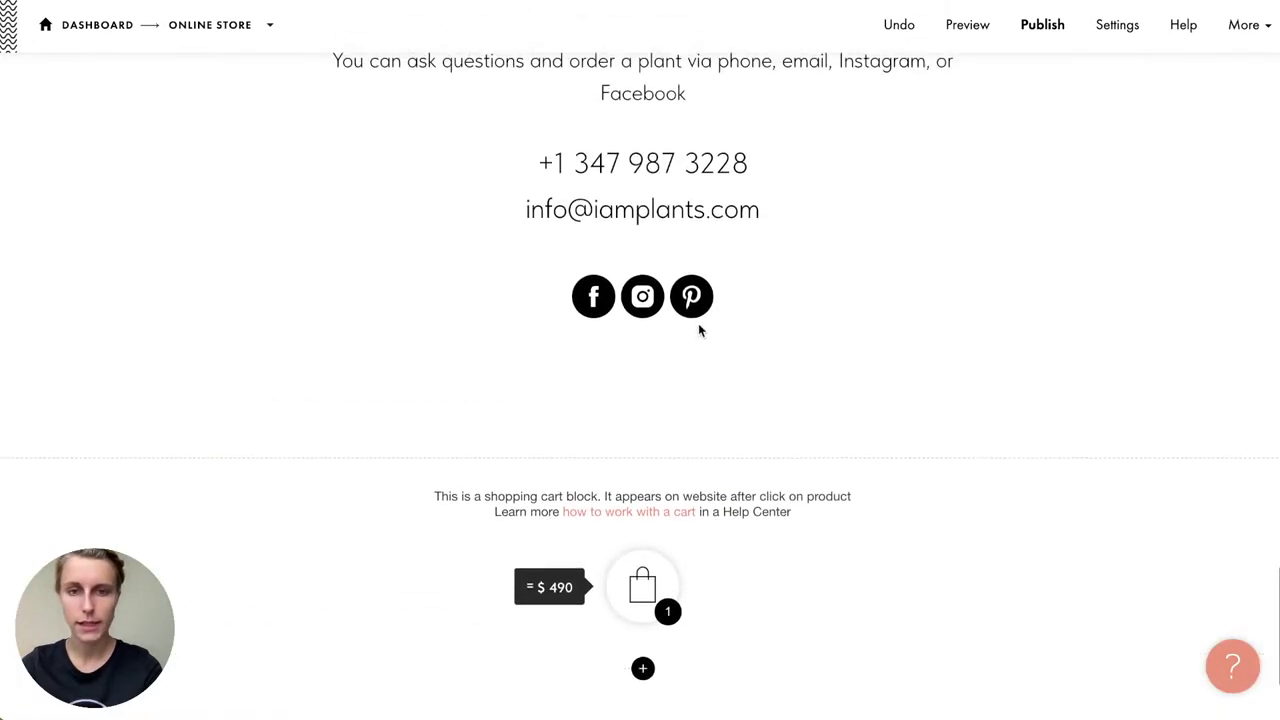
{"action": "left_click", "coordinate": [635, 604]}
{"action": "left_click", "coordinate": [969, 345]}
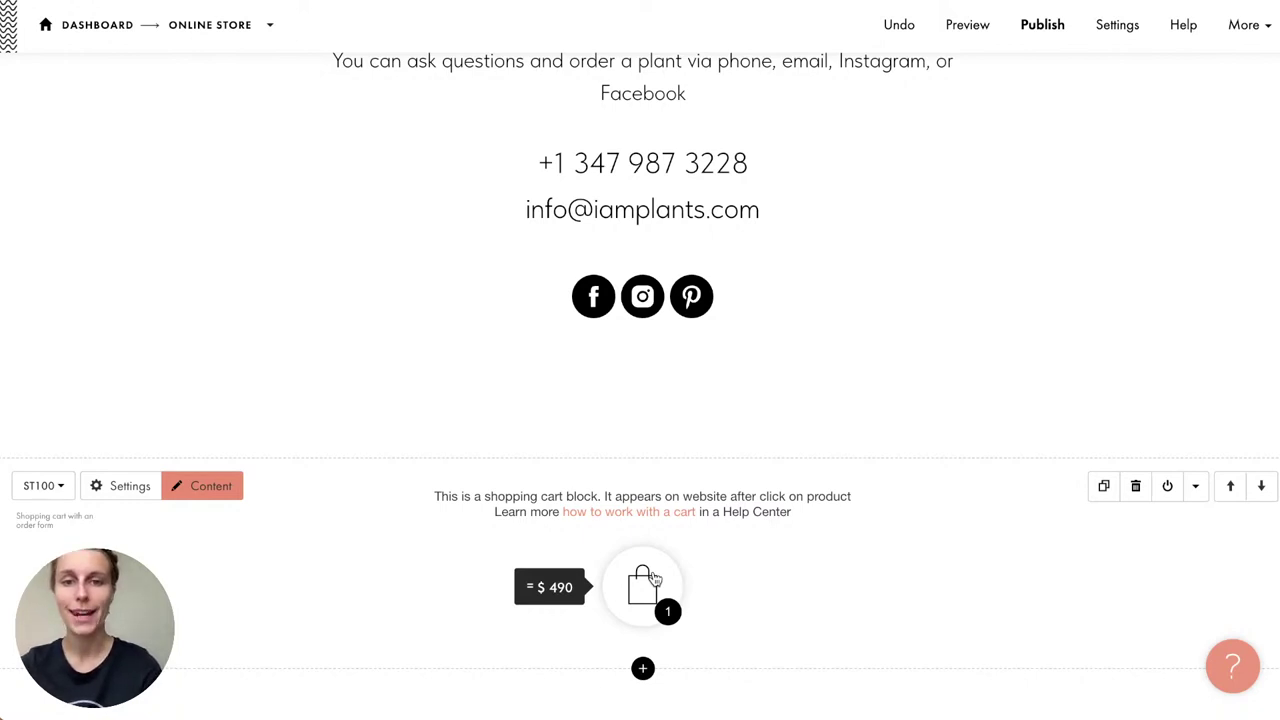
{"action": "scroll", "coordinate": [653, 578], "scroll_direction": "up", "scroll_amount": 20}
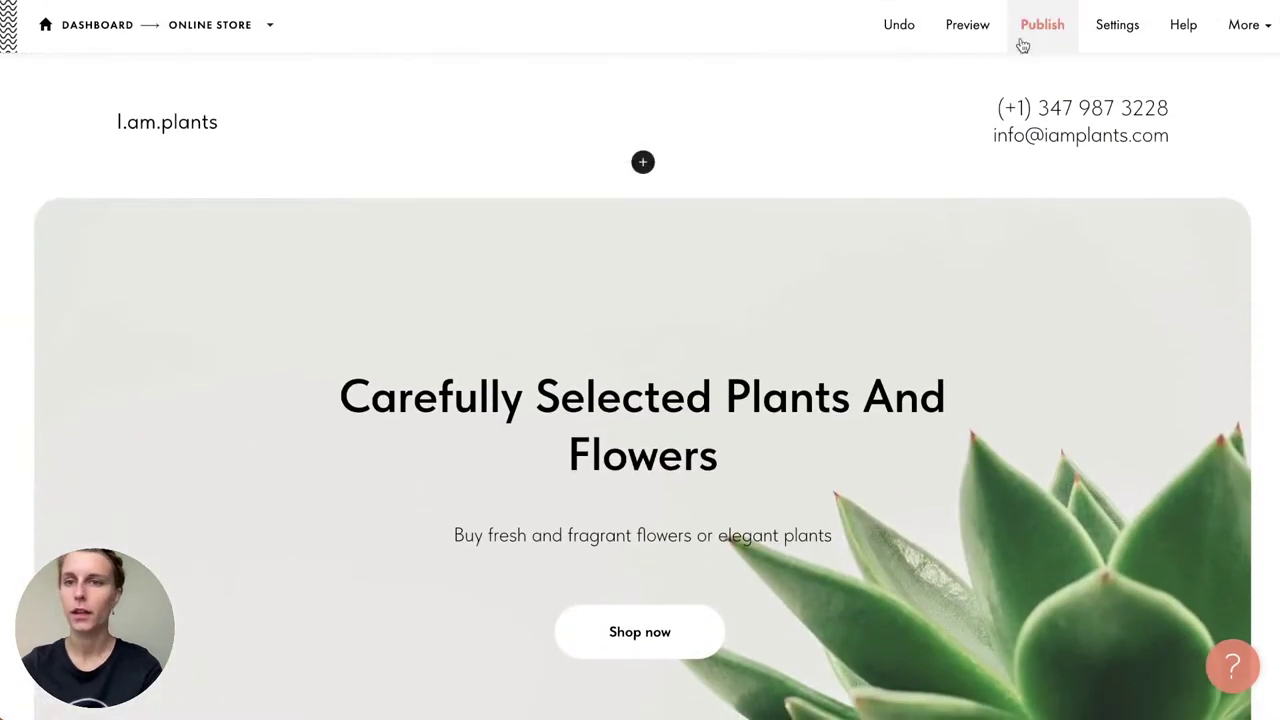
{"action": "left_click", "coordinate": [968, 22]}
{"action": "scroll", "coordinate": [760, 320], "scroll_direction": "down", "scroll_amount": 10}
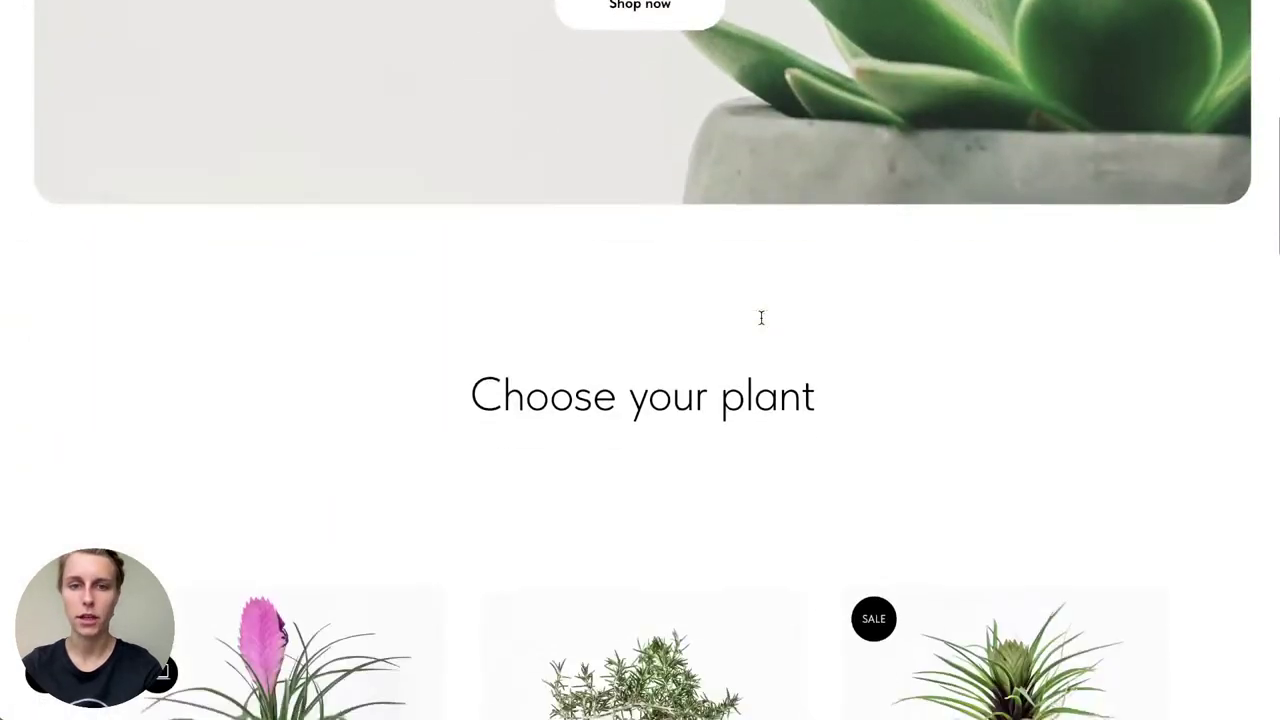
{"action": "scroll", "coordinate": [761, 318], "scroll_direction": "down", "scroll_amount": 1}
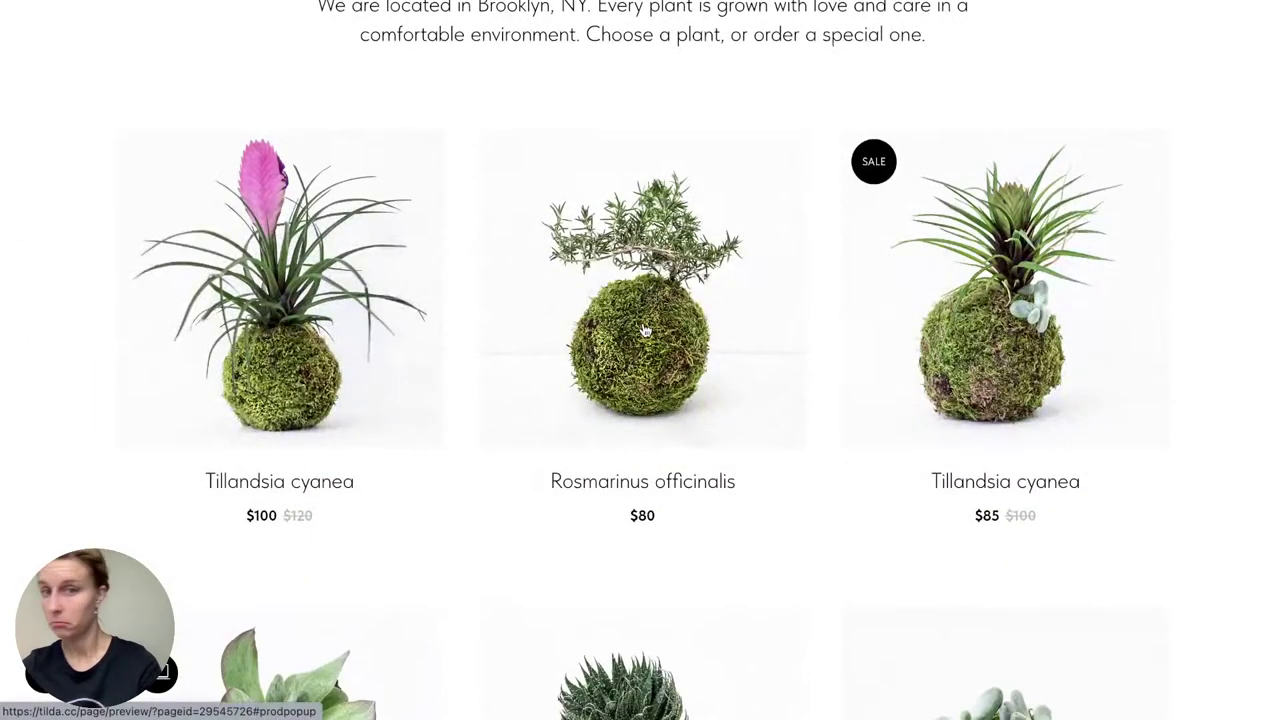
{"action": "left_click", "coordinate": [645, 330]}
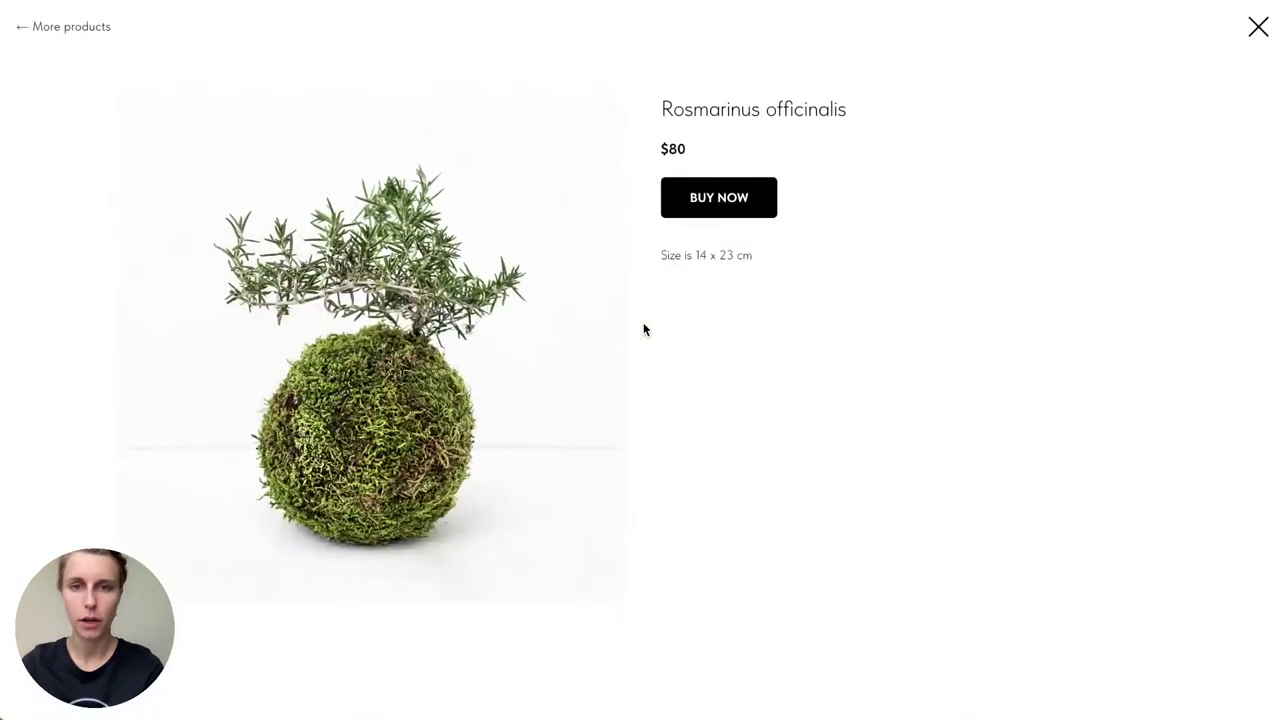
{"action": "left_click", "coordinate": [713, 219]}
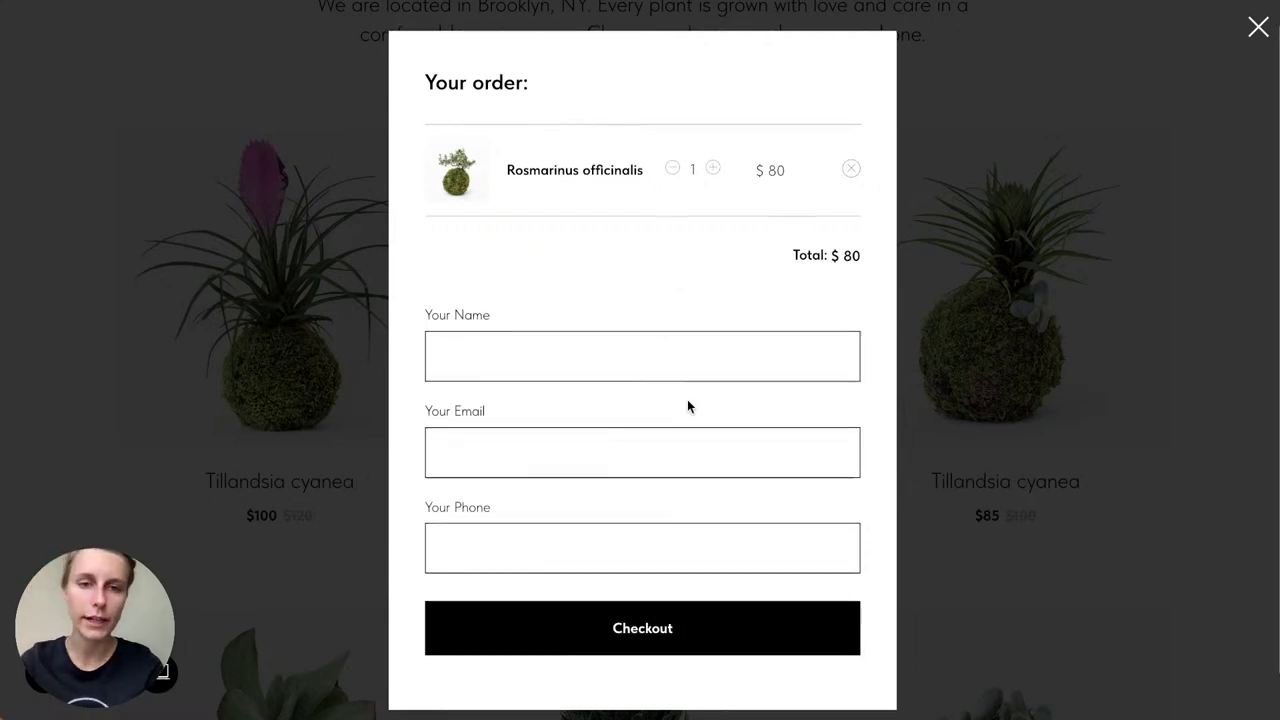
{"action": "scroll", "coordinate": [687, 399], "scroll_direction": "down", "scroll_amount": 1}
{"action": "scroll", "coordinate": [687, 399], "scroll_direction": "up", "scroll_amount": 2}
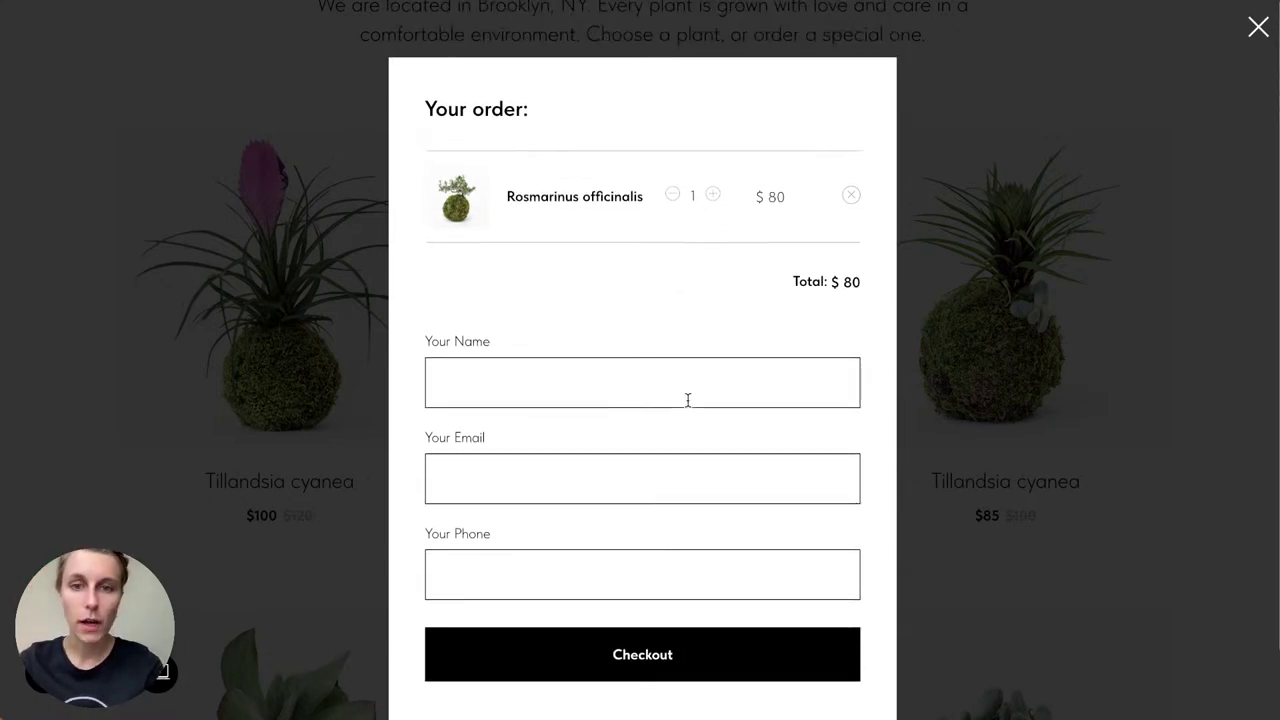
{"action": "left_click", "coordinate": [1258, 30]}
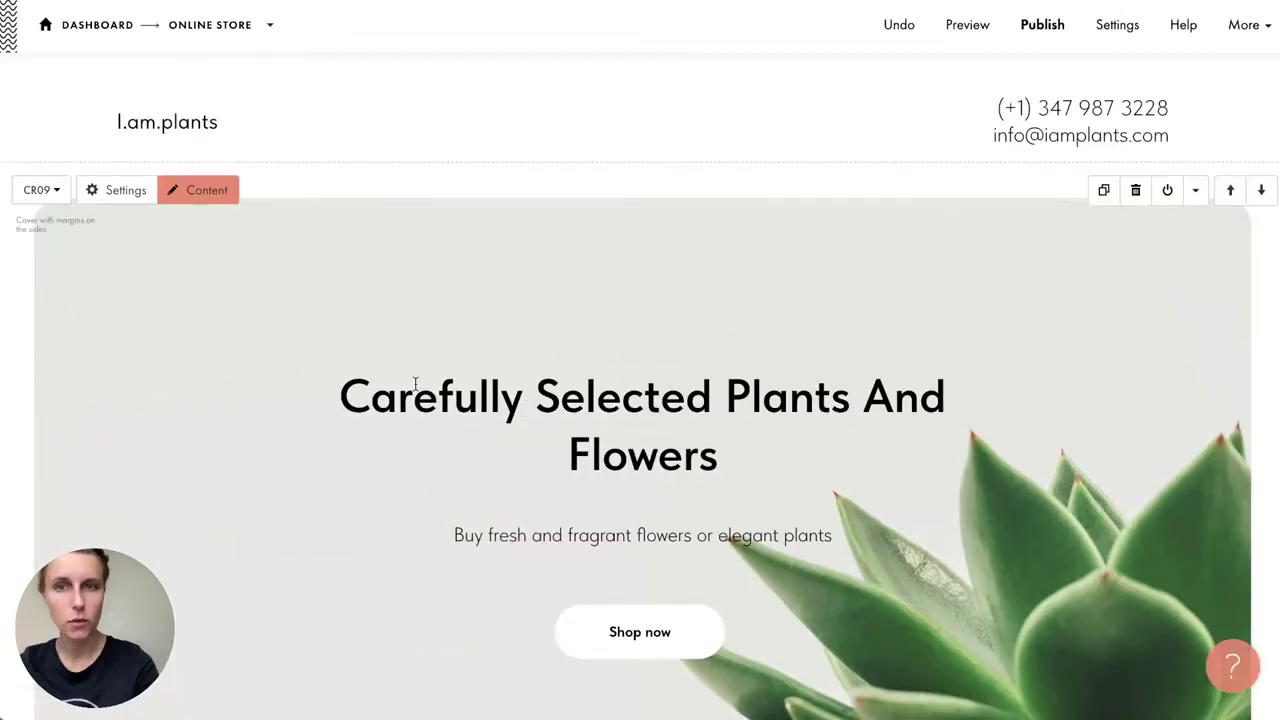
{"action": "scroll", "coordinate": [415, 383], "scroll_direction": "down", "scroll_amount": 5}
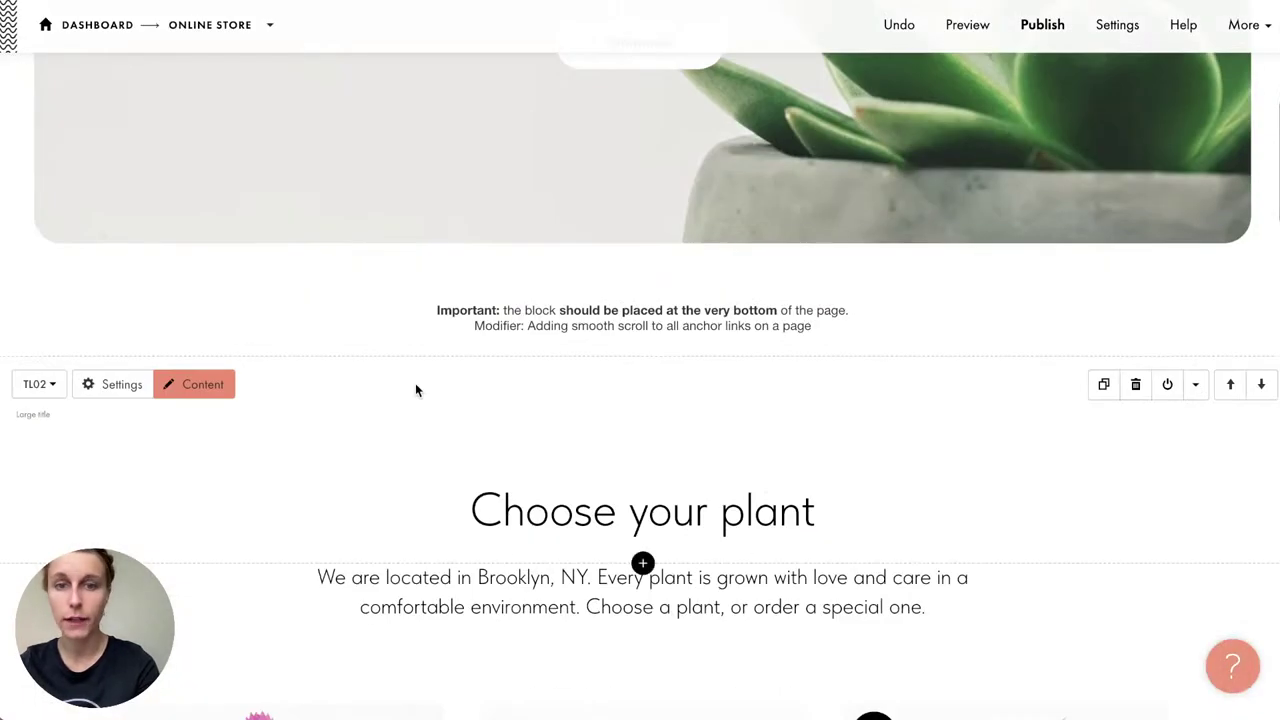
{"action": "scroll", "coordinate": [415, 383], "scroll_direction": "down", "scroll_amount": 6}
{"action": "scroll", "coordinate": [417, 390], "scroll_direction": "down", "scroll_amount": 10}
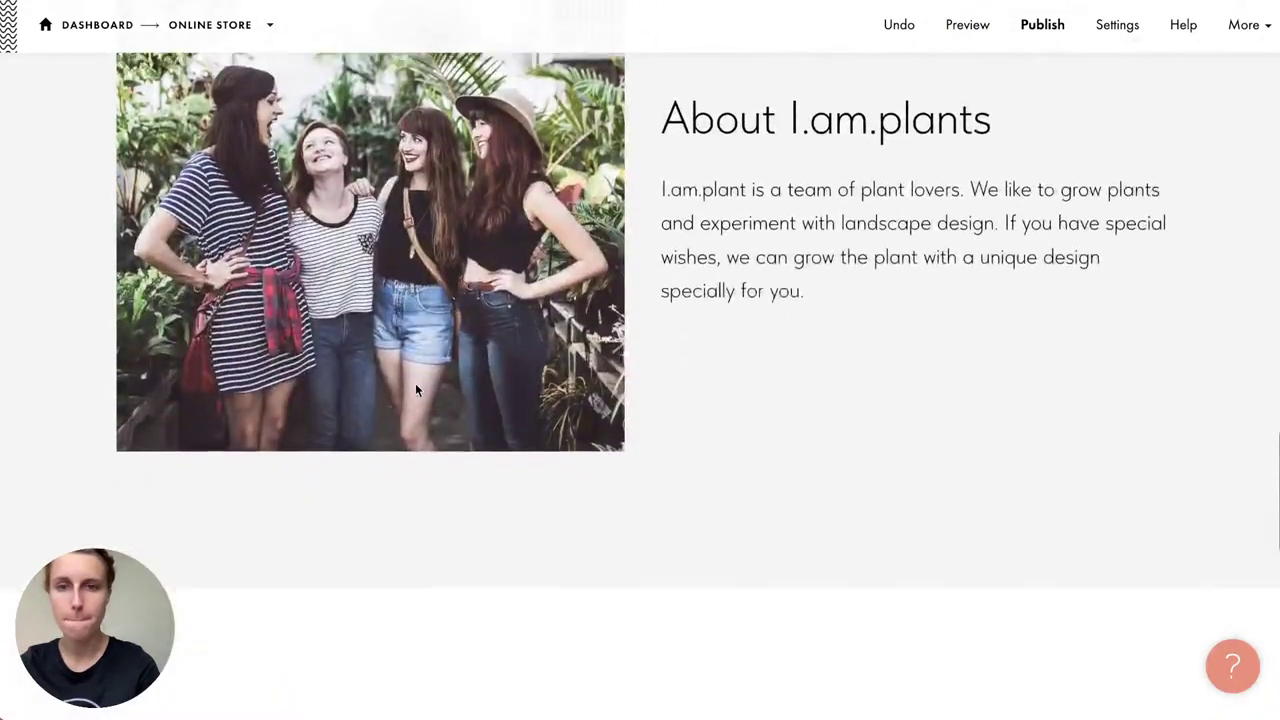
{"action": "scroll", "coordinate": [417, 390], "scroll_direction": "up", "scroll_amount": 10}
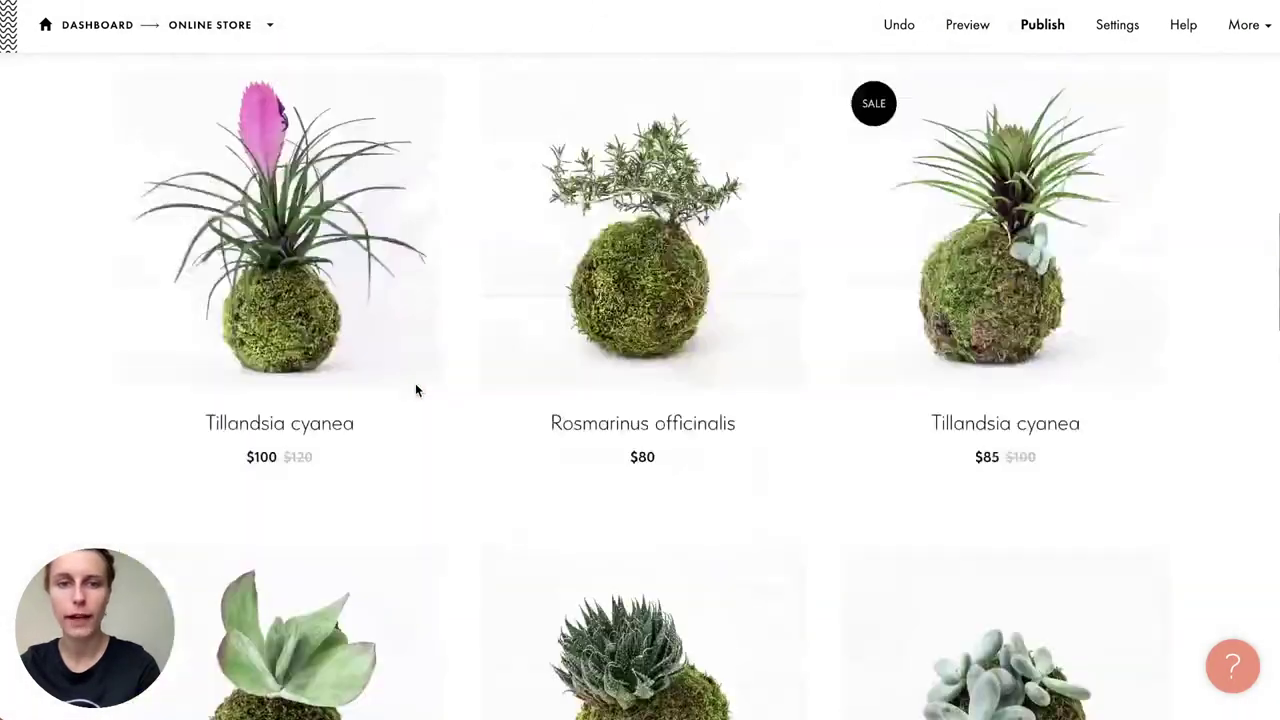
{"action": "scroll", "coordinate": [417, 390], "scroll_direction": "up", "scroll_amount": 8}
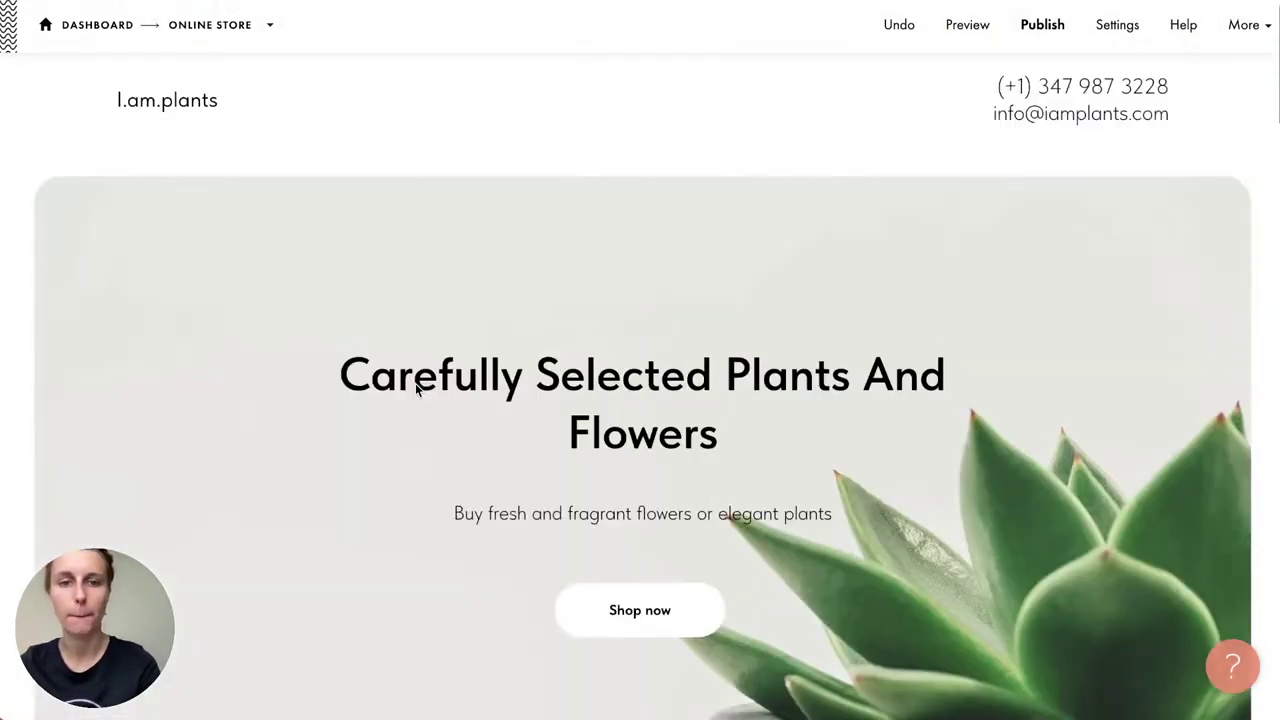
{"action": "scroll", "coordinate": [417, 390], "scroll_direction": "down", "scroll_amount": 8}
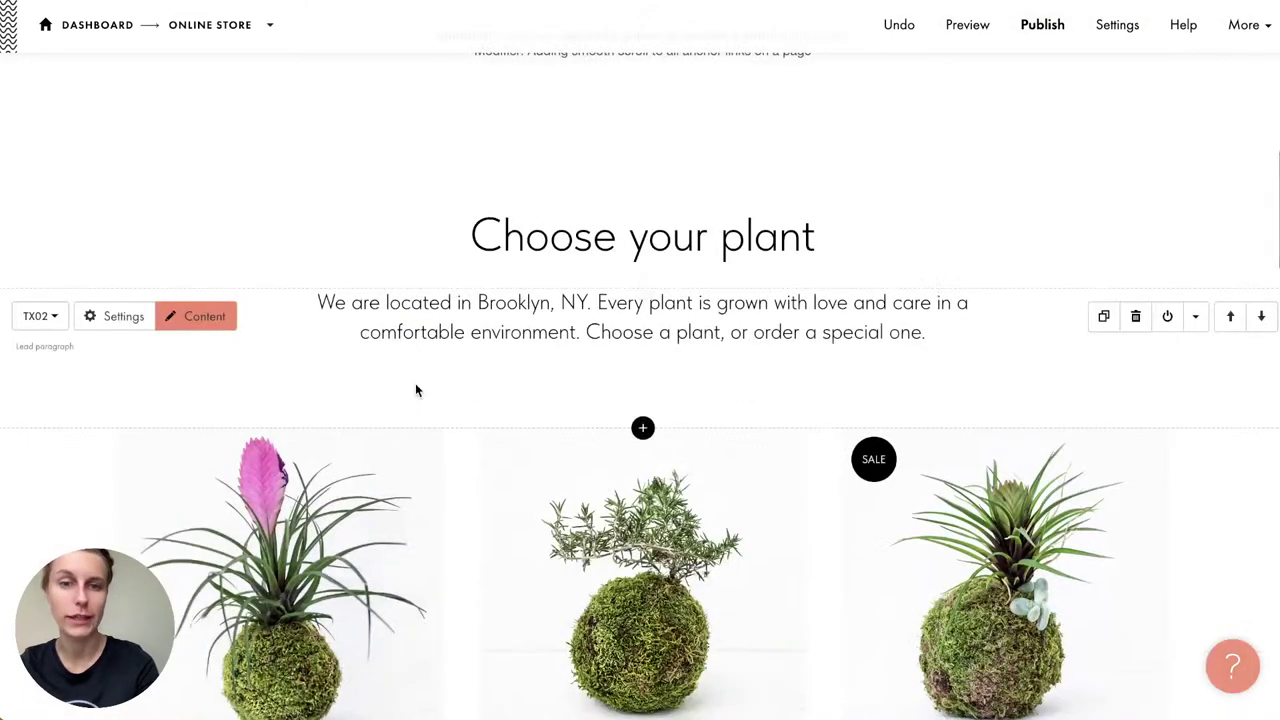
{"action": "scroll", "coordinate": [415, 389], "scroll_direction": "down", "scroll_amount": 4}
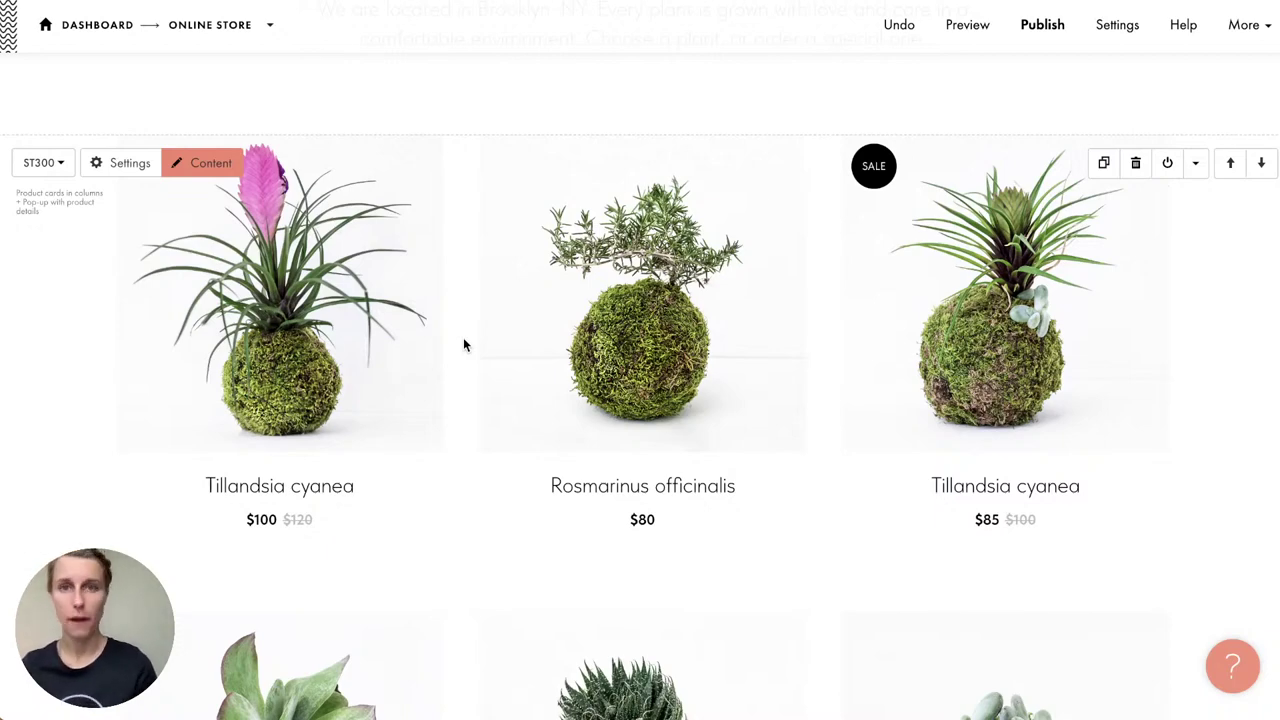
{"action": "scroll", "coordinate": [463, 343], "scroll_direction": "down", "scroll_amount": 3}
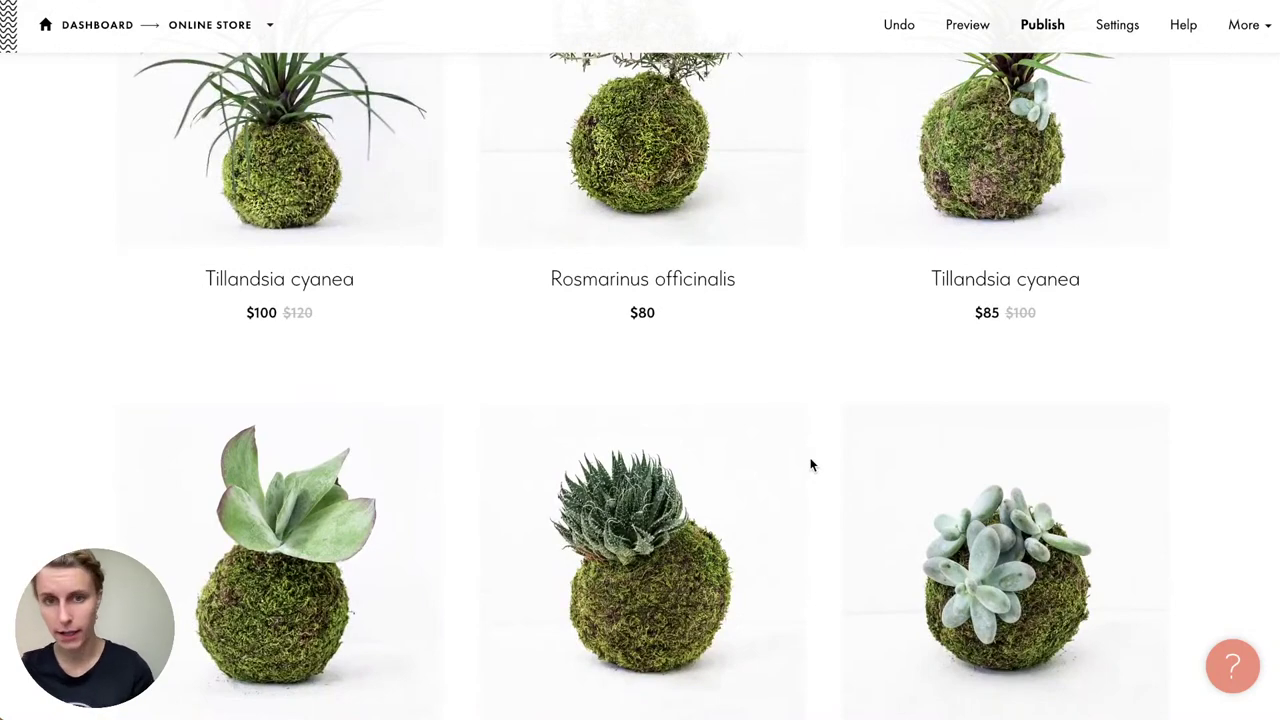
{"action": "scroll", "coordinate": [810, 466], "scroll_direction": "up", "scroll_amount": 3}
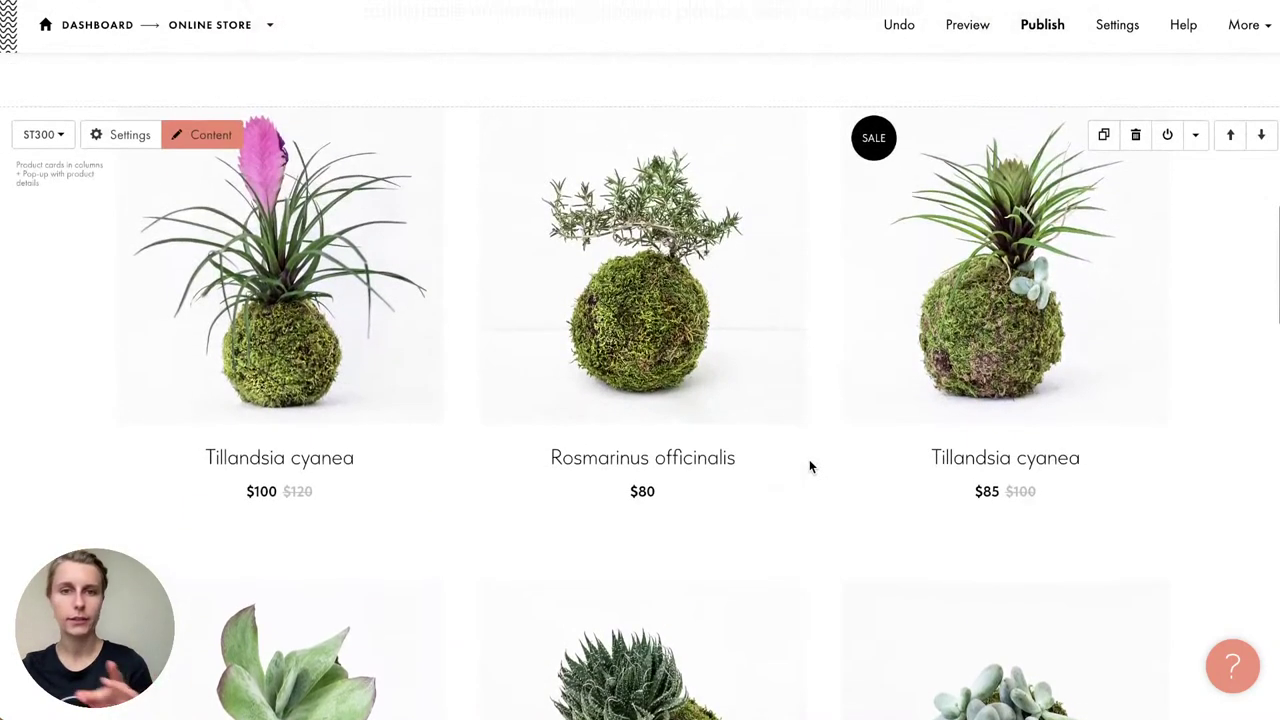
{"action": "left_click", "coordinate": [643, 106]}
{"action": "scroll", "coordinate": [82, 508], "scroll_direction": "down", "scroll_amount": 6}
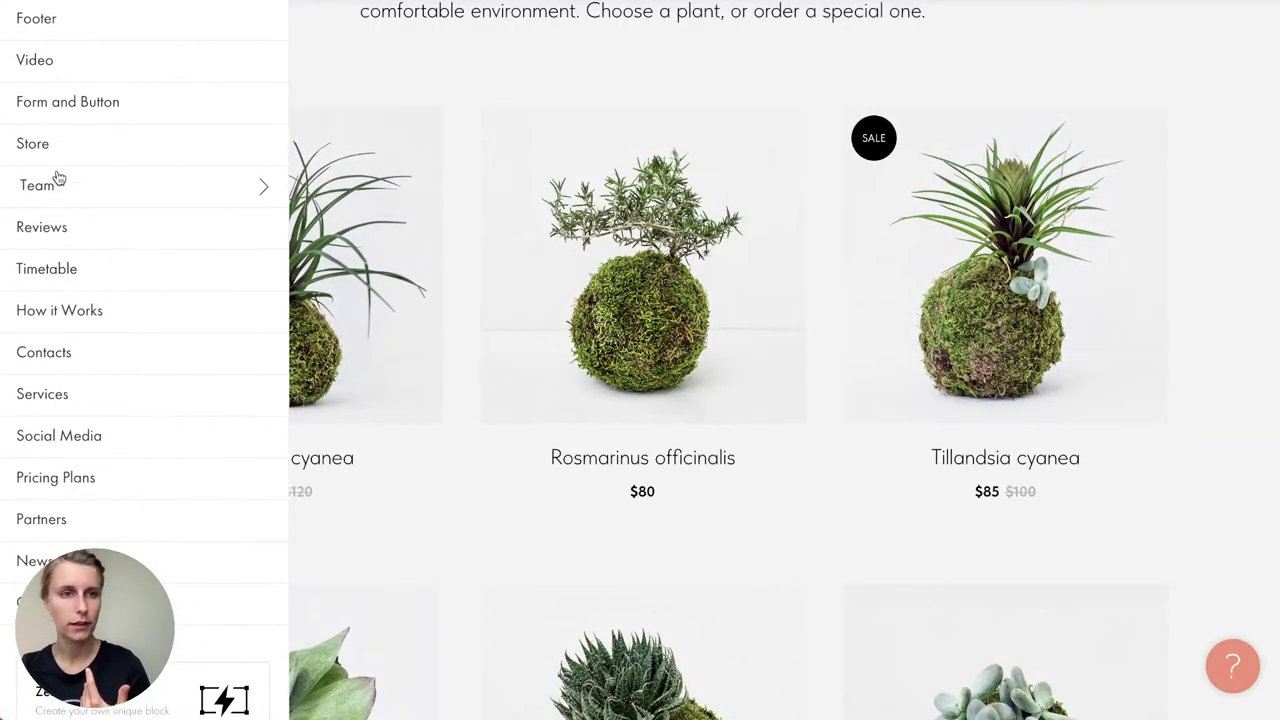
{"action": "mouse_move", "coordinate": [73, 157]}
{"action": "scroll", "coordinate": [451, 209], "scroll_direction": "down", "scroll_amount": 10}
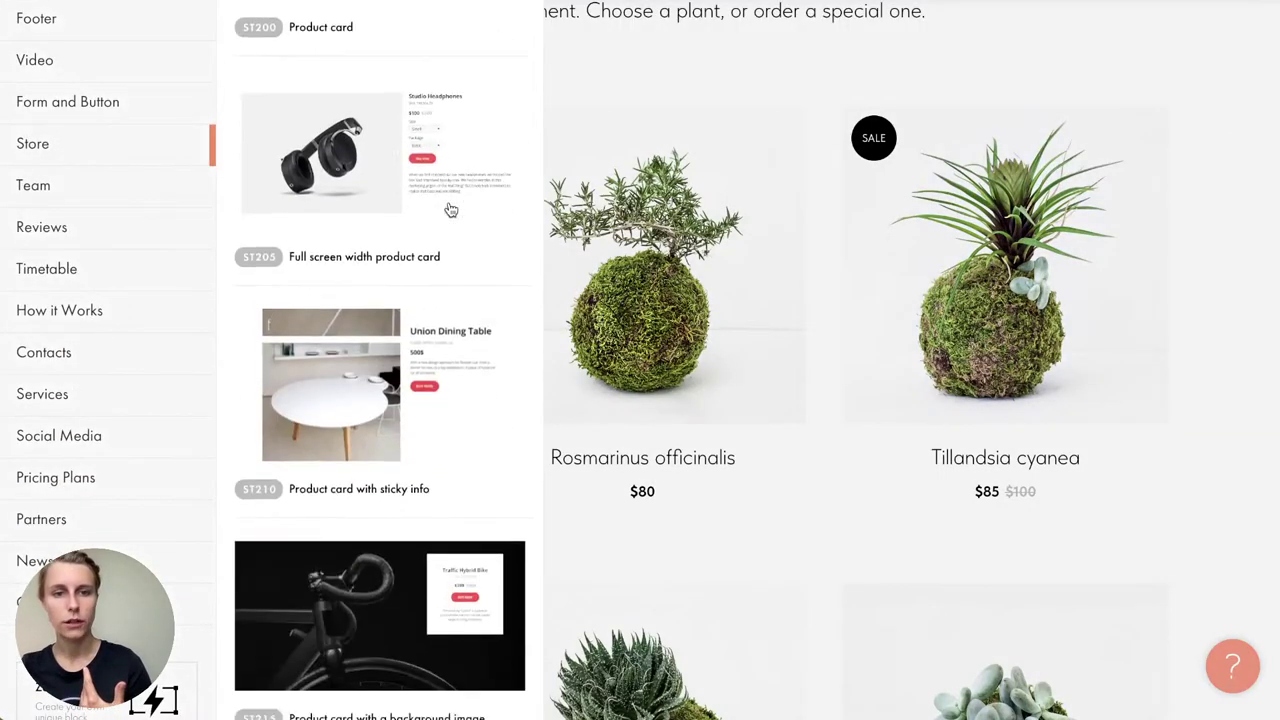
{"action": "scroll", "coordinate": [418, 367], "scroll_direction": "down", "scroll_amount": 3}
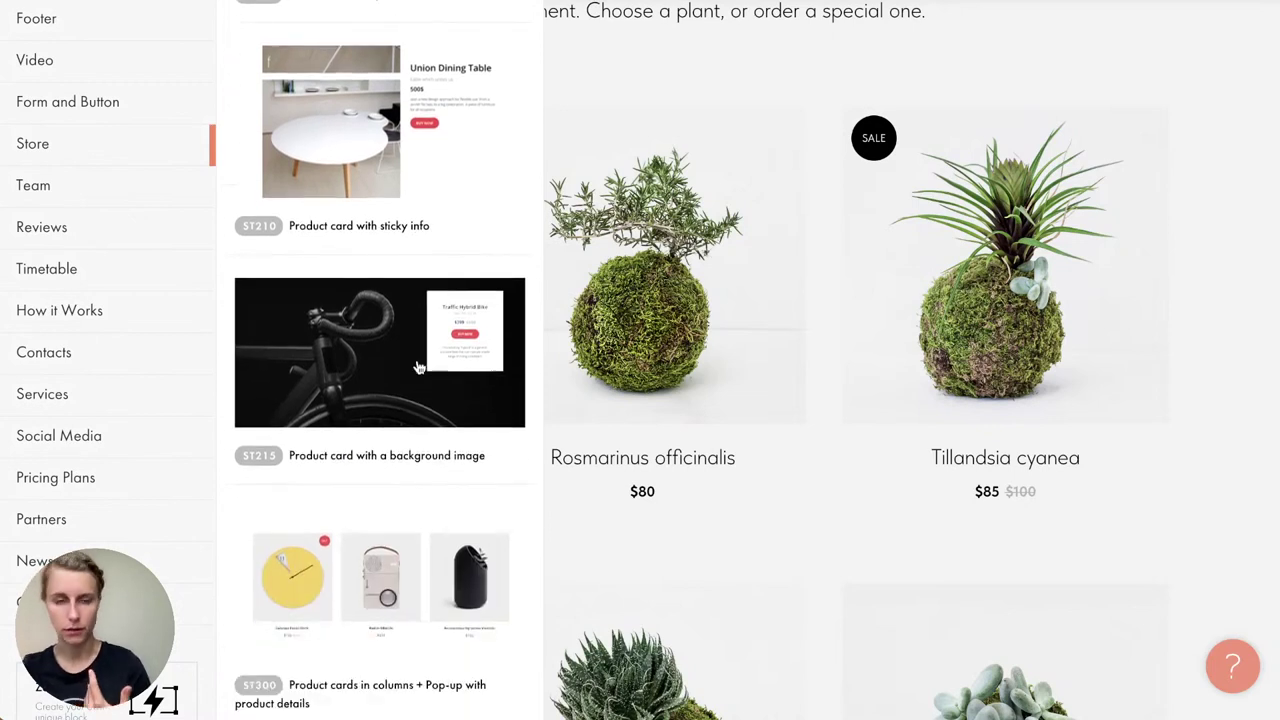
{"action": "scroll", "coordinate": [419, 368], "scroll_direction": "down", "scroll_amount": 2}
{"action": "scroll", "coordinate": [419, 368], "scroll_direction": "down", "scroll_amount": 3}
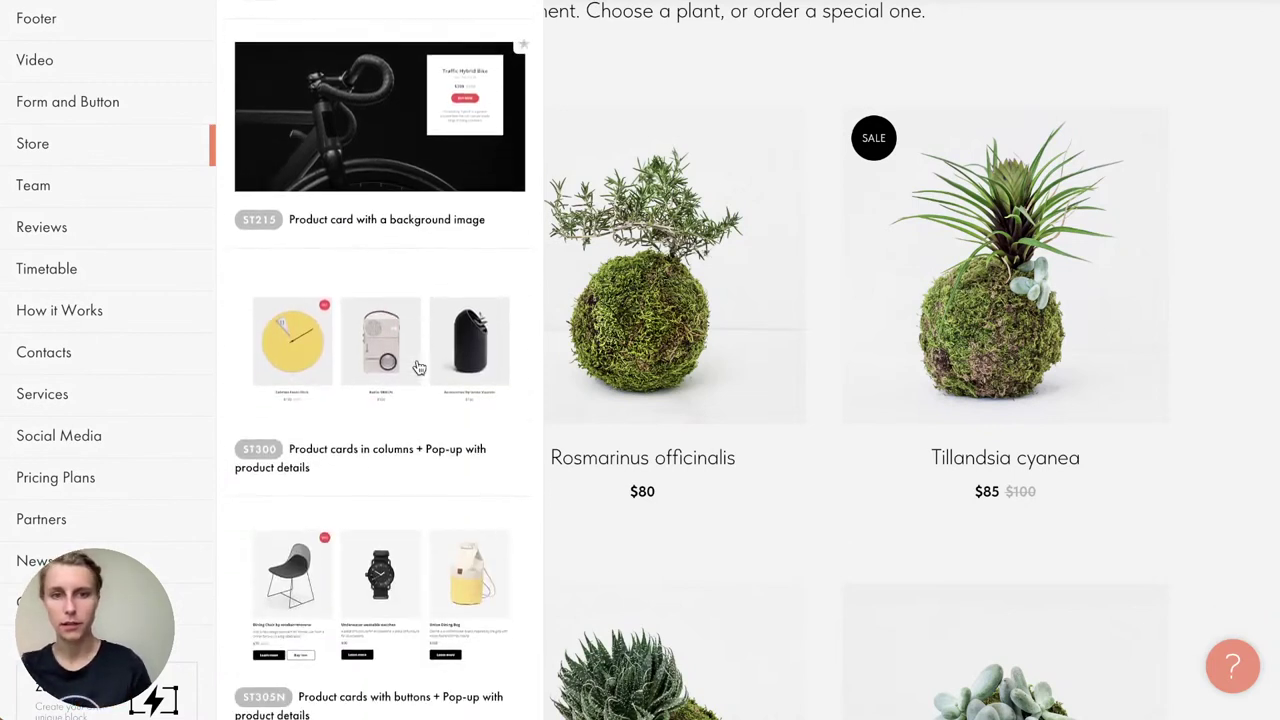
{"action": "scroll", "coordinate": [419, 368], "scroll_direction": "down", "scroll_amount": 3}
{"action": "scroll", "coordinate": [419, 368], "scroll_direction": "down", "scroll_amount": 3}
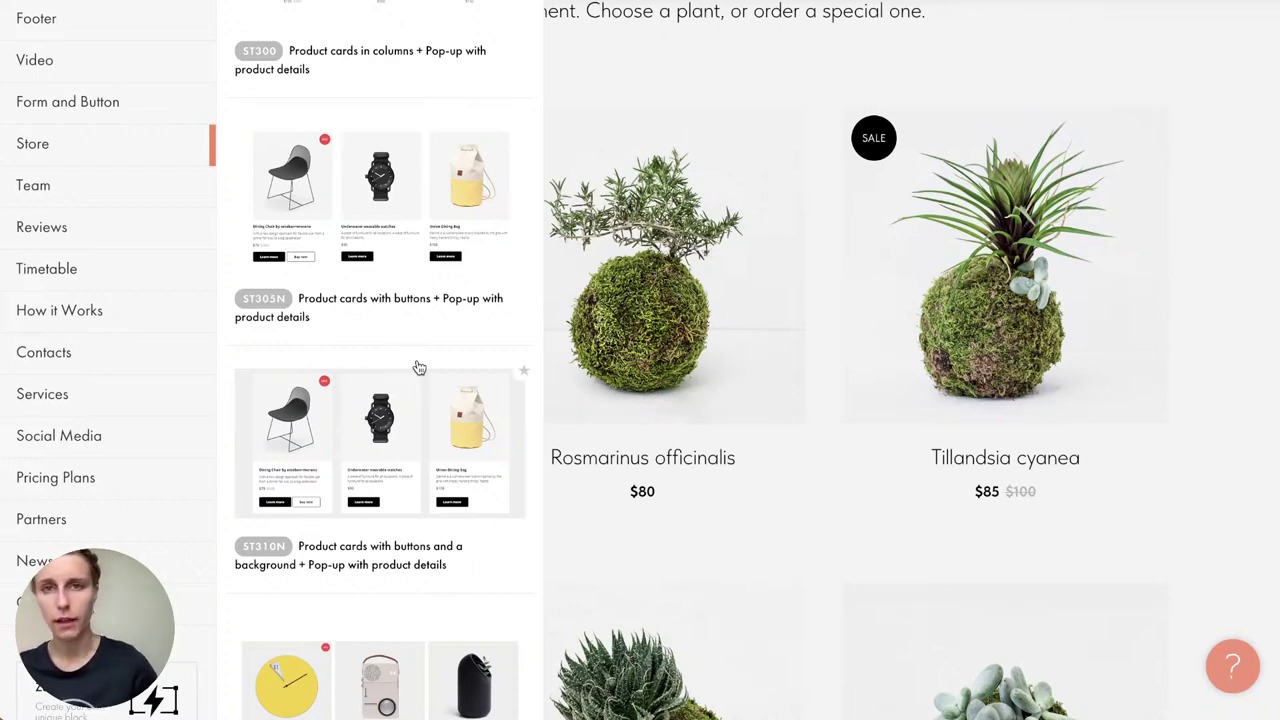
{"action": "scroll", "coordinate": [419, 368], "scroll_direction": "down", "scroll_amount": 4}
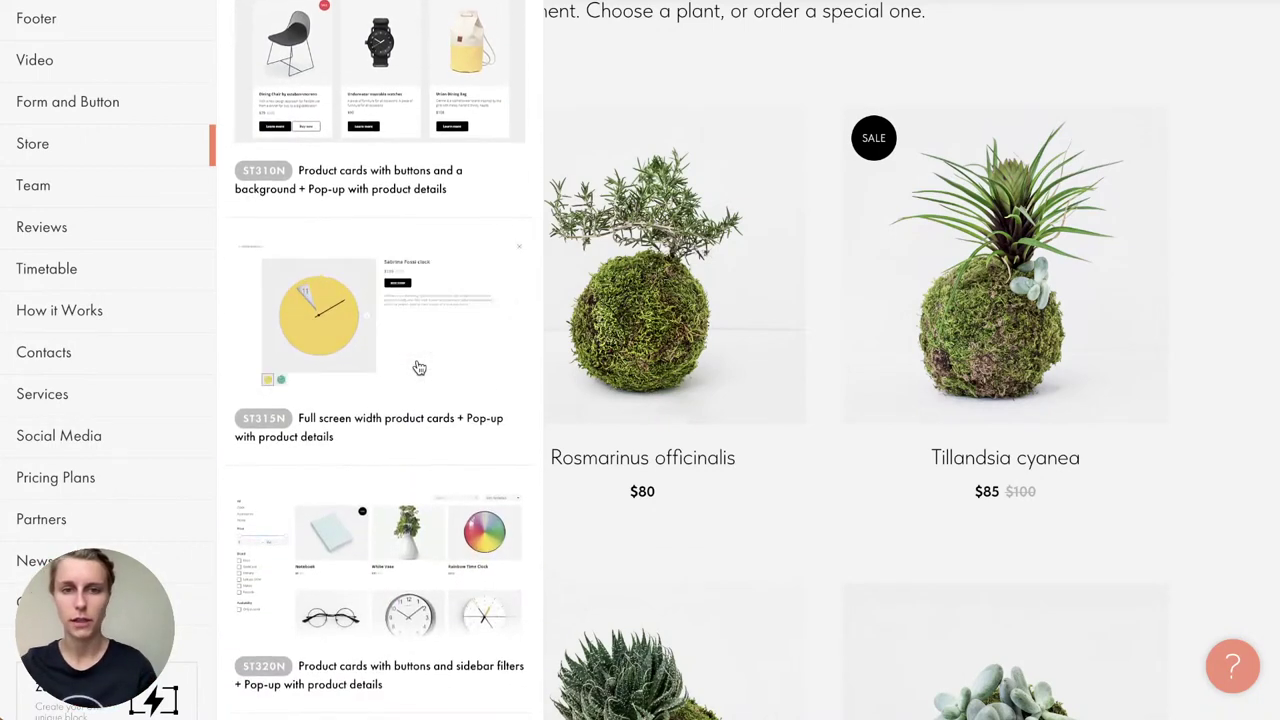
{"action": "scroll", "coordinate": [410, 368], "scroll_direction": "down", "scroll_amount": 2}
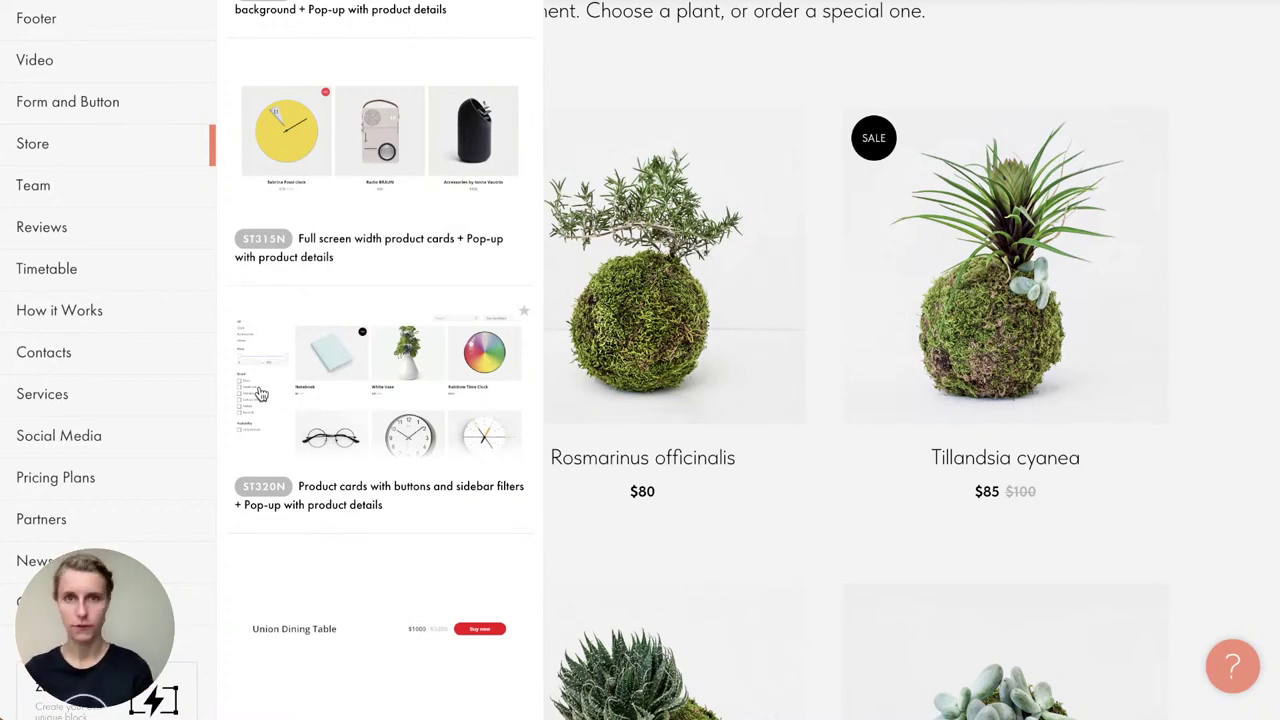
{"action": "scroll", "coordinate": [260, 393], "scroll_direction": "up", "scroll_amount": 6}
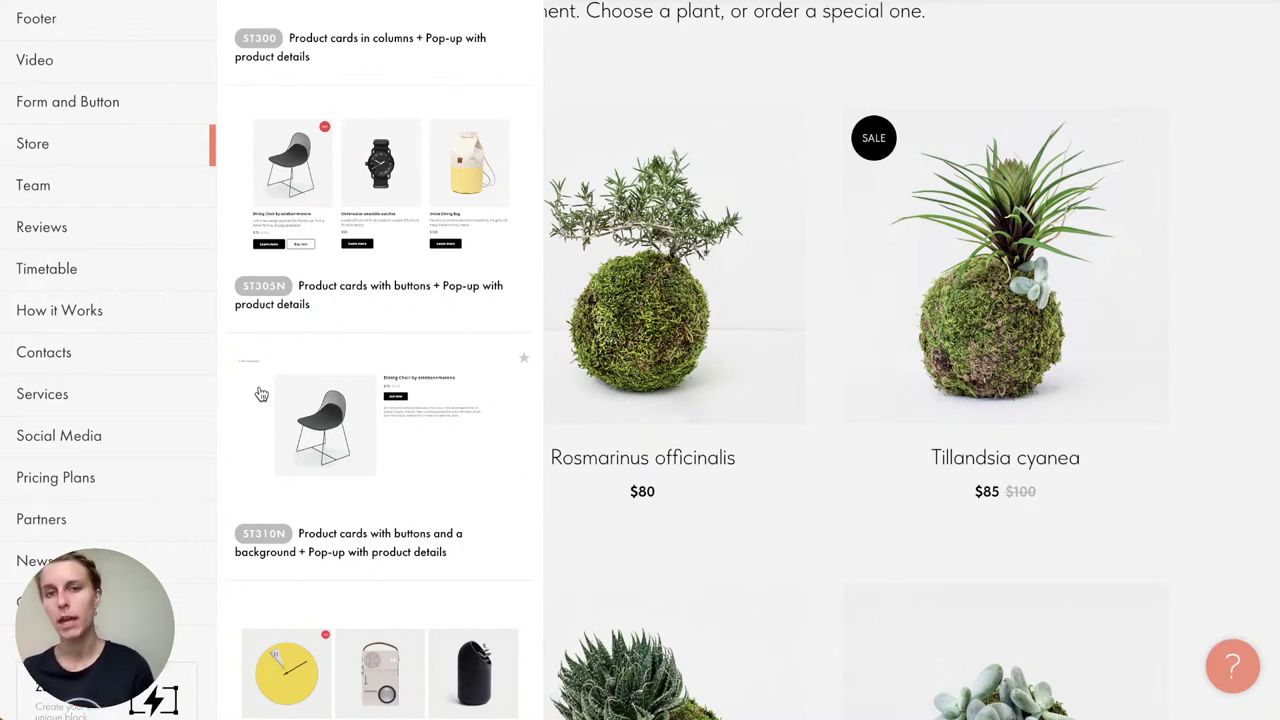
{"action": "scroll", "coordinate": [494, 417], "scroll_direction": "down", "scroll_amount": 5}
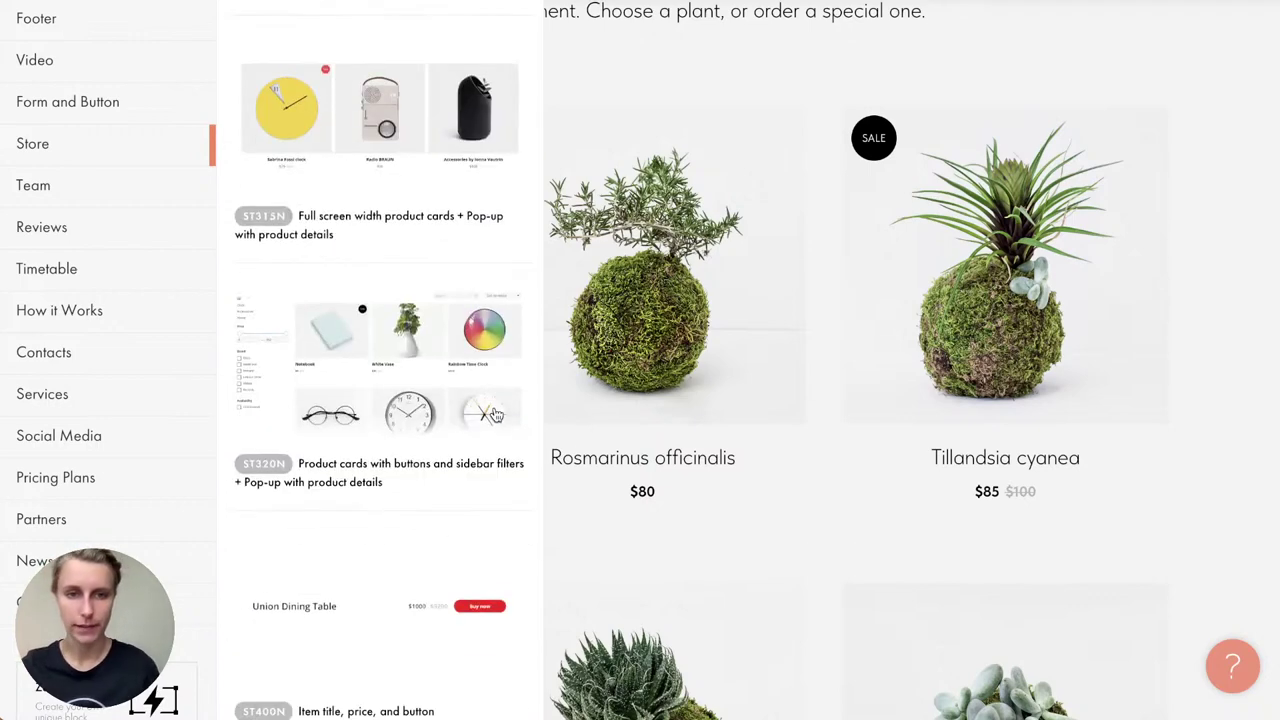
{"action": "scroll", "coordinate": [494, 417], "scroll_direction": "down", "scroll_amount": 3}
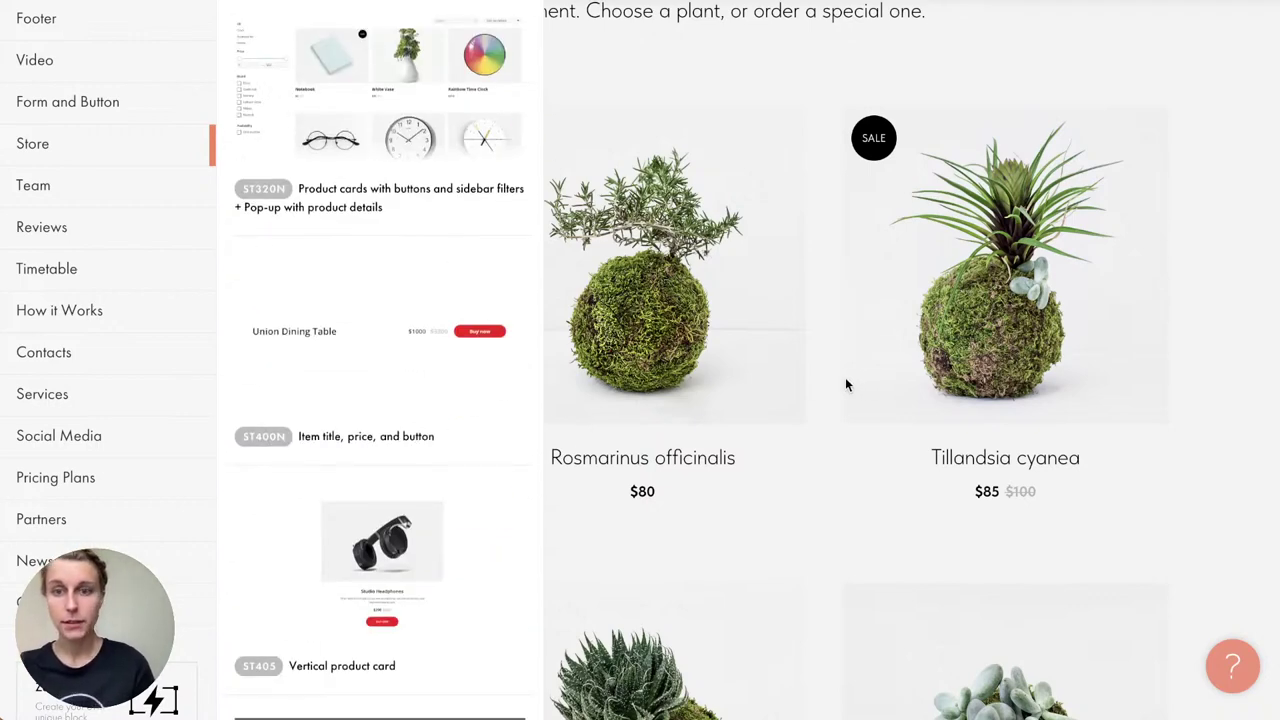
{"action": "left_click", "coordinate": [822, 396]}
{"action": "scroll", "coordinate": [279, 260], "scroll_direction": "down", "scroll_amount": 1}
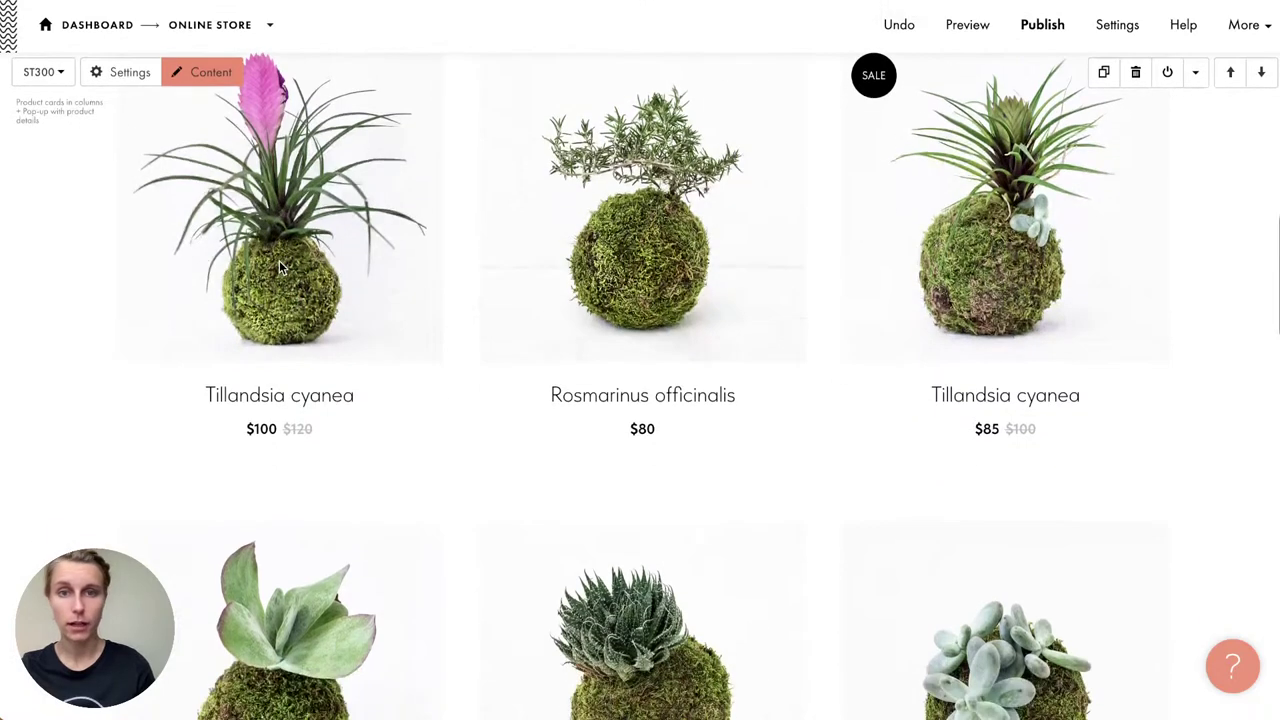
{"action": "scroll", "coordinate": [90, 277], "scroll_direction": "up", "scroll_amount": 1}
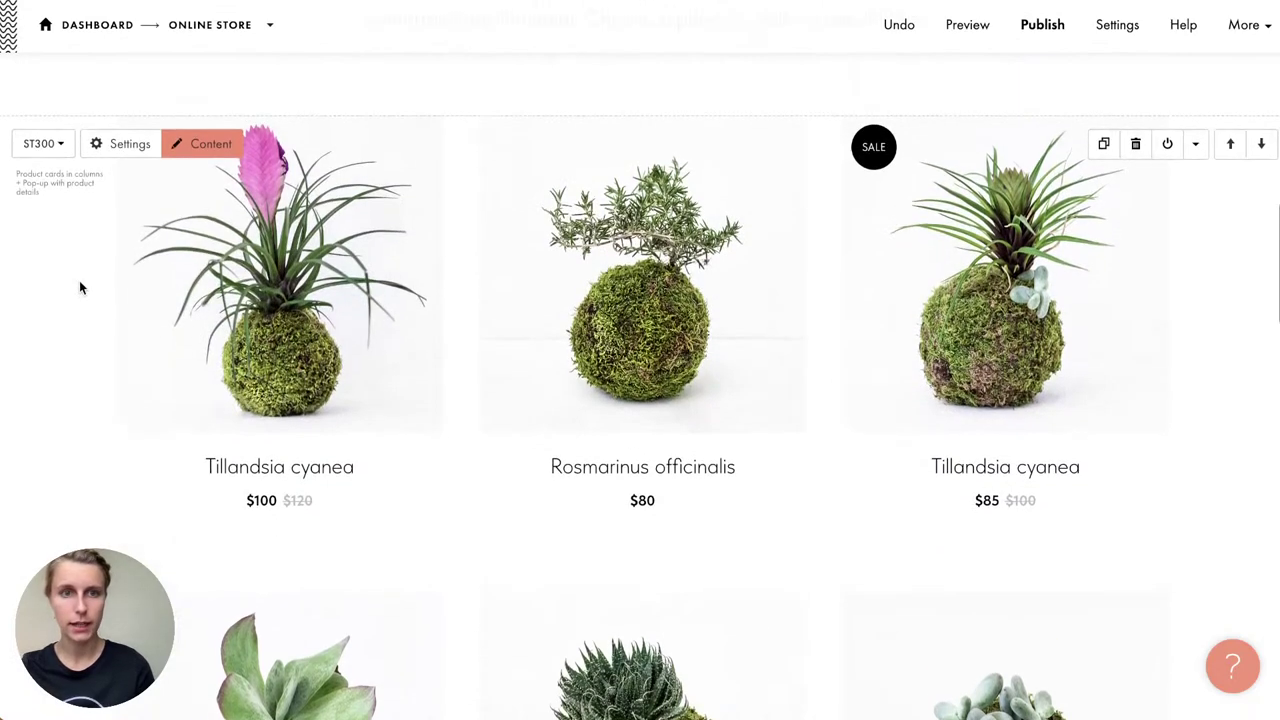
{"action": "left_click", "coordinate": [42, 144]}
{"action": "mouse_move", "coordinate": [57, 430]}
{"action": "left_click", "coordinate": [134, 436]}
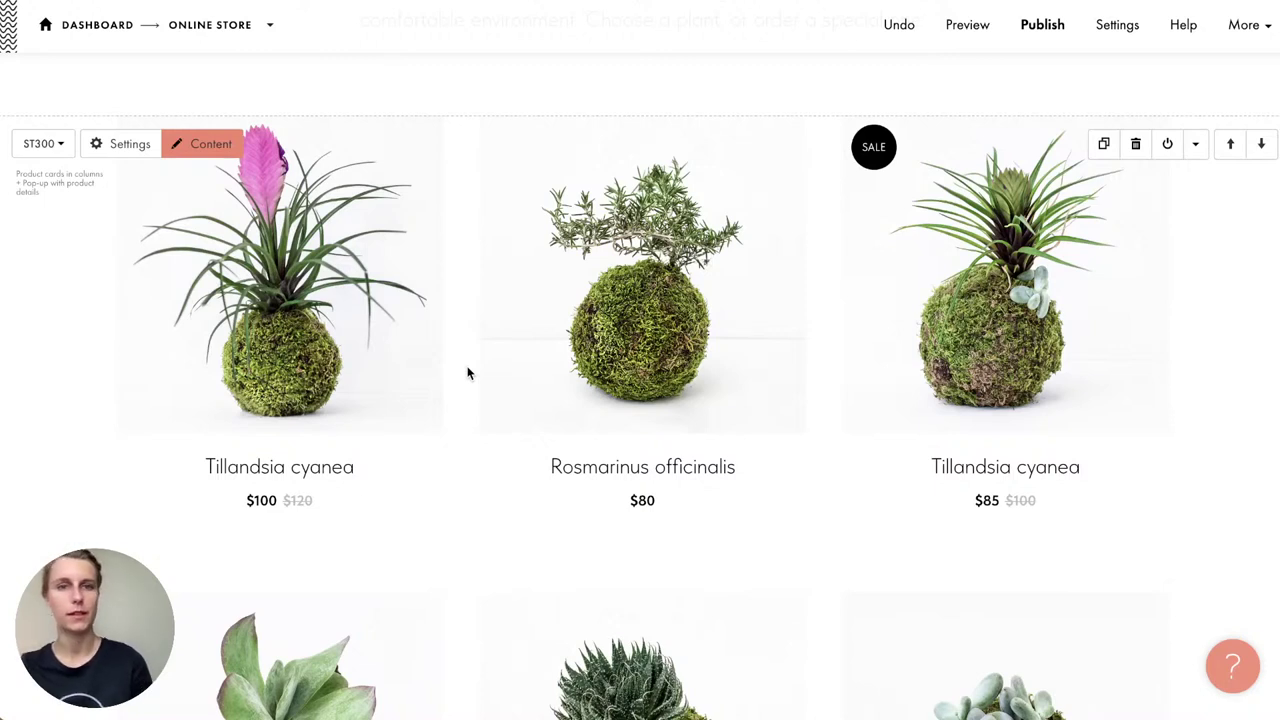
Step: Delete the sixth product, Pachyphytum ovatum, from the product grid's content
{"action": "left_click", "coordinate": [205, 143]}
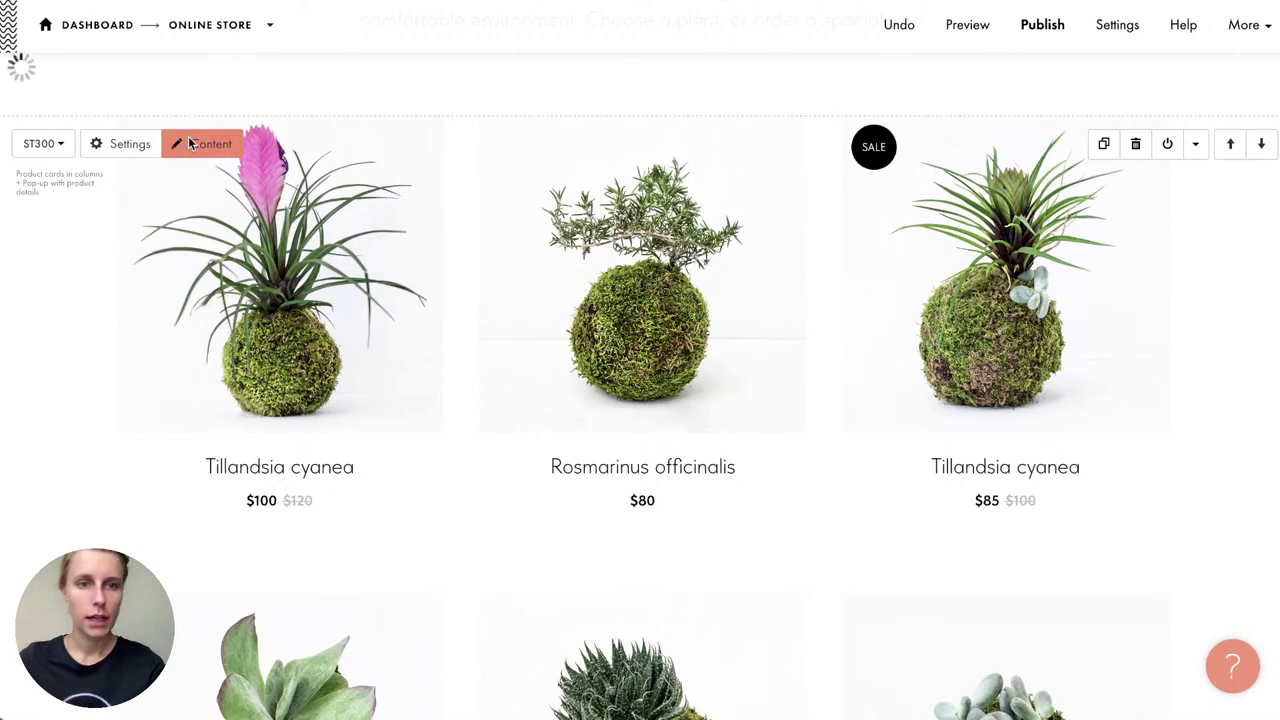
{"action": "scroll", "coordinate": [483, 330], "scroll_direction": "down", "scroll_amount": 20}
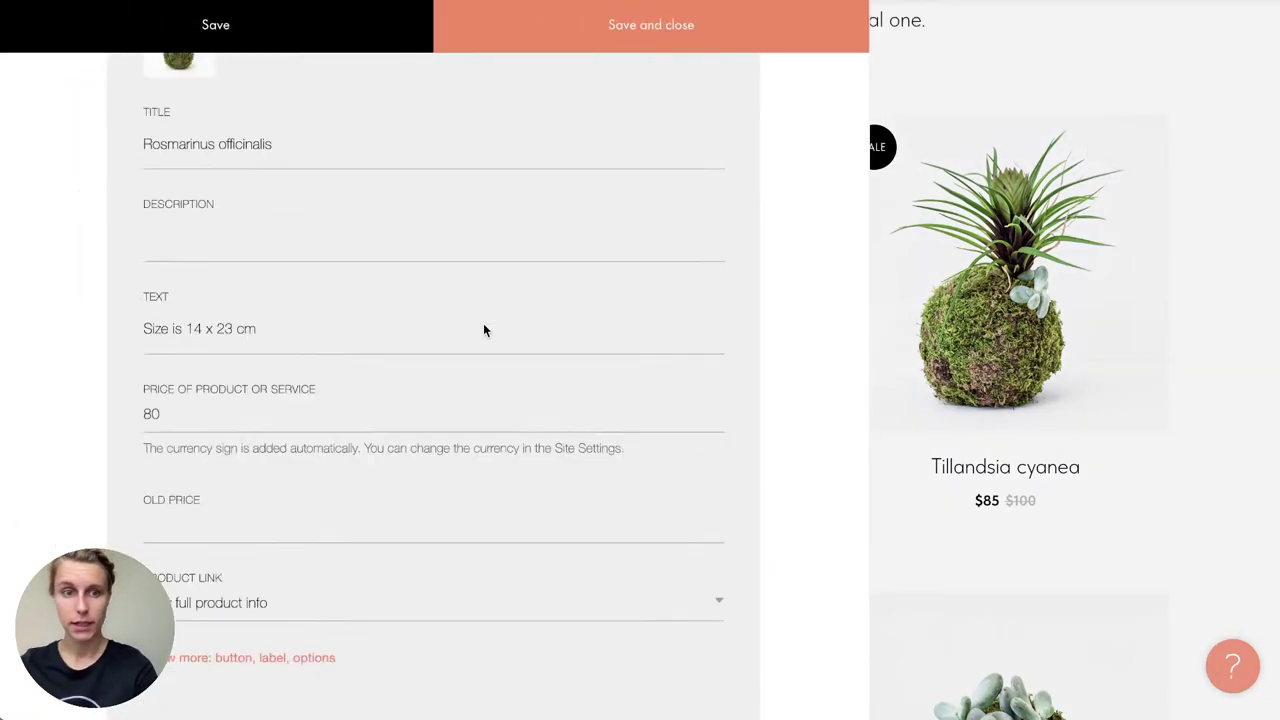
{"action": "scroll", "coordinate": [483, 330], "scroll_direction": "up", "scroll_amount": 6}
{"action": "scroll", "coordinate": [483, 328], "scroll_direction": "down", "scroll_amount": 5}
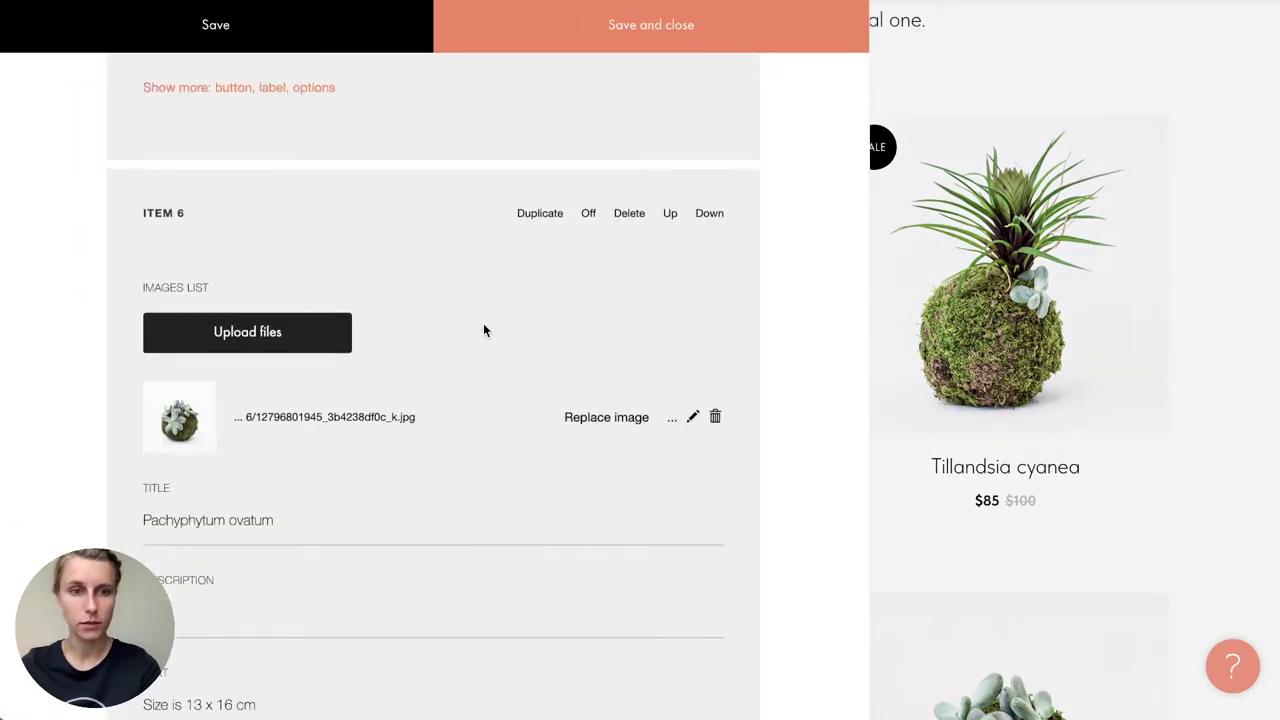
{"action": "left_click", "coordinate": [630, 214]}
{"action": "scroll", "coordinate": [634, 216], "scroll_direction": "up", "scroll_amount": 20}
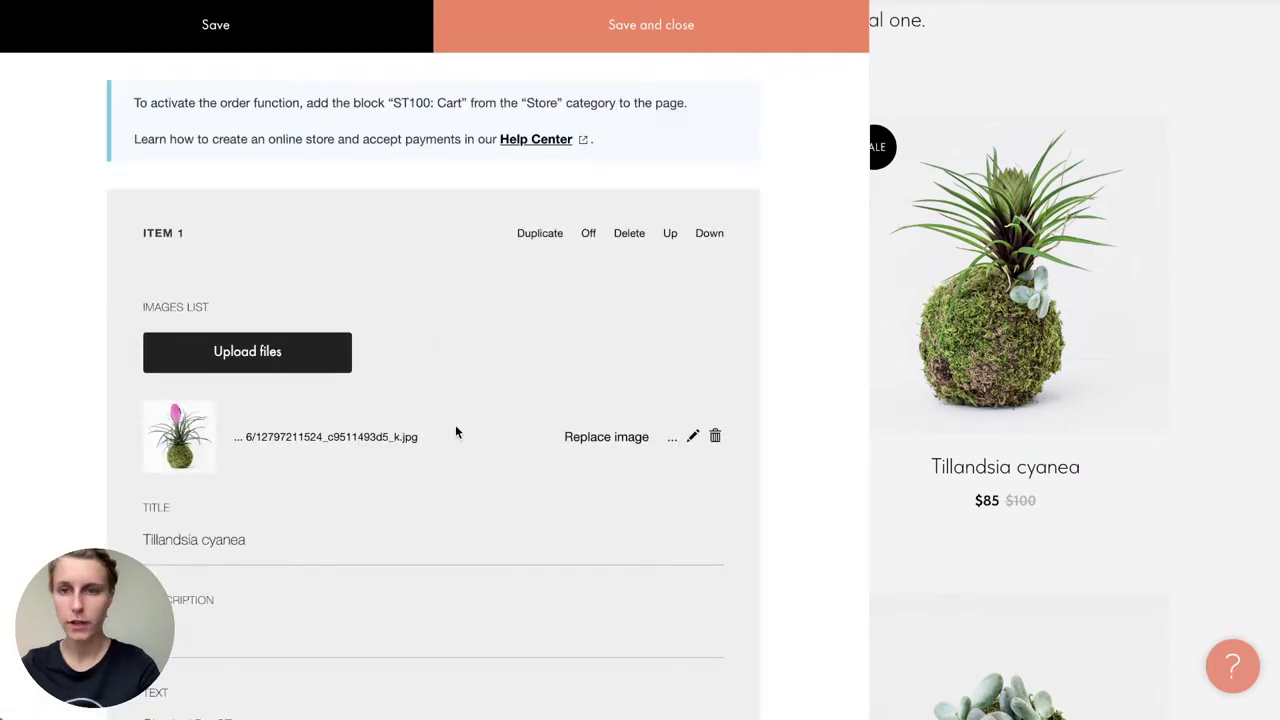
{"action": "scroll", "coordinate": [455, 432], "scroll_direction": "down", "scroll_amount": 1}
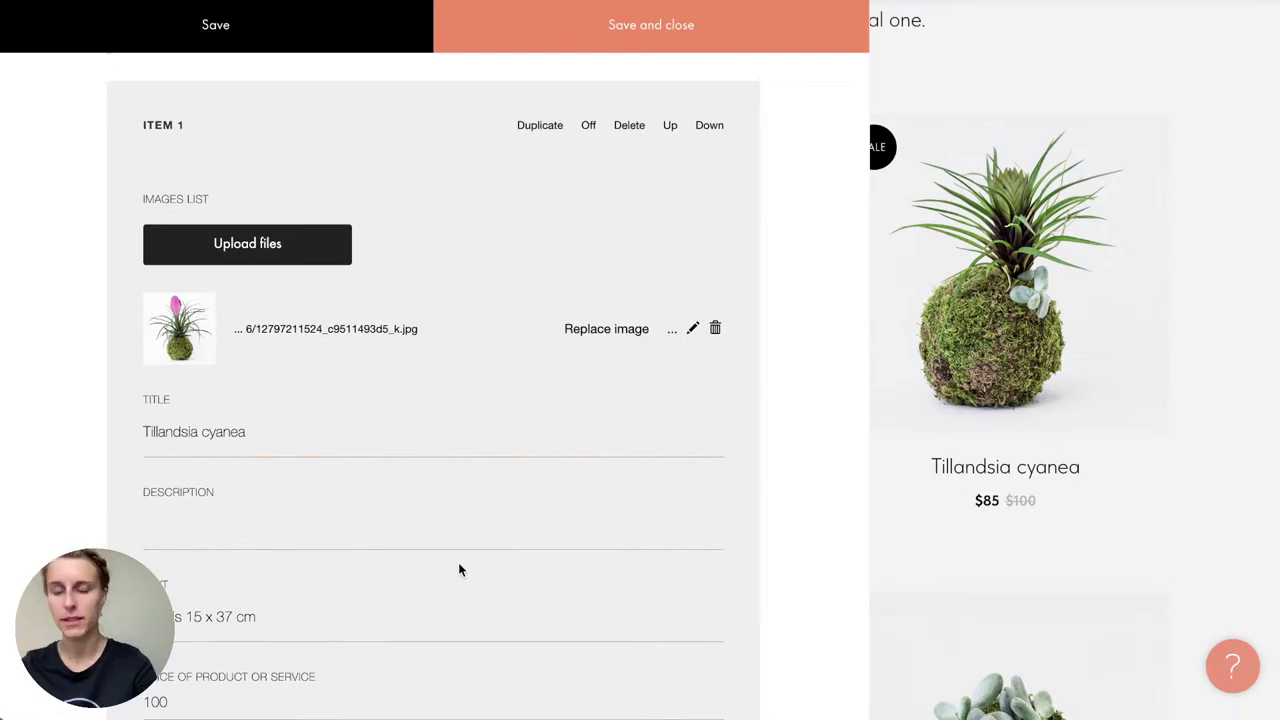
{"action": "scroll", "coordinate": [459, 565], "scroll_direction": "down", "scroll_amount": 1}
Step: Review the Tillandsia cyanea product's title, description, price and extra fields, then save and close
{"action": "left_click_drag", "start_coordinate": [257, 337], "coordinate": [129, 337]}
{"action": "left_click", "coordinate": [80, 343]}
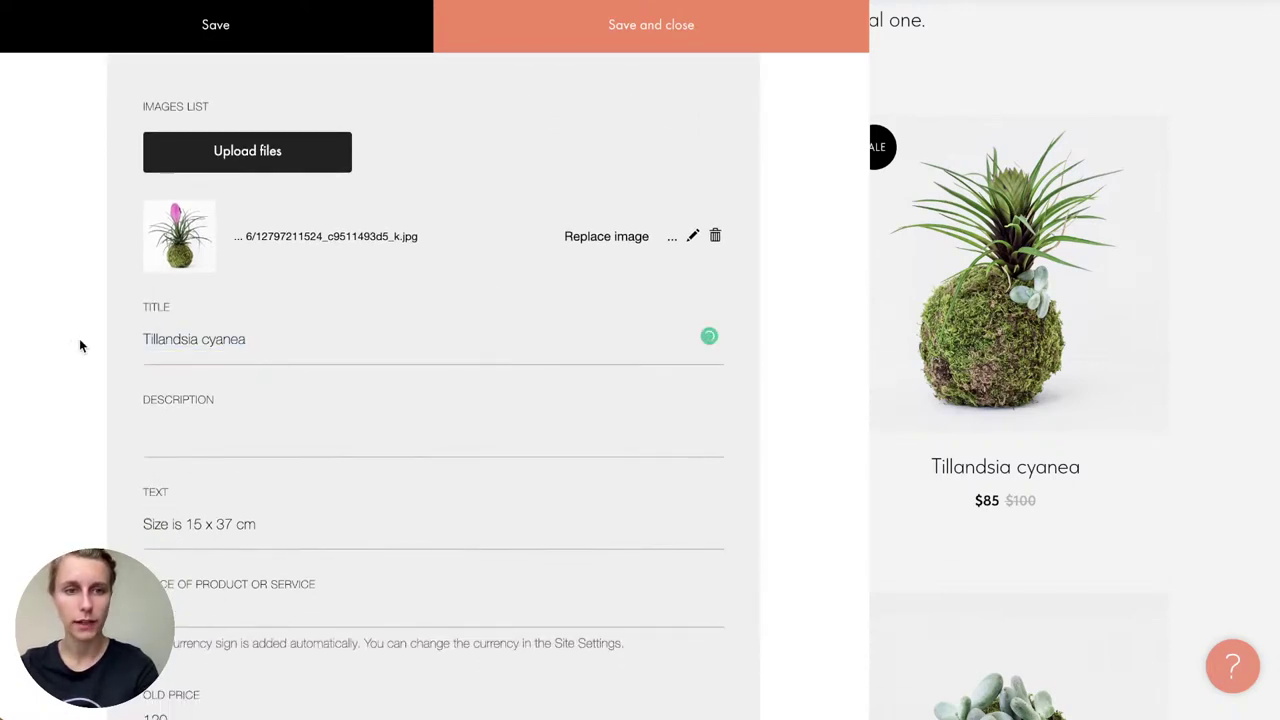
{"action": "left_click", "coordinate": [199, 424]}
{"action": "left_click_drag", "start_coordinate": [257, 522], "coordinate": [114, 523]}
{"action": "left_click", "coordinate": [114, 503]}
{"action": "scroll", "coordinate": [112, 503], "scroll_direction": "down", "scroll_amount": 2}
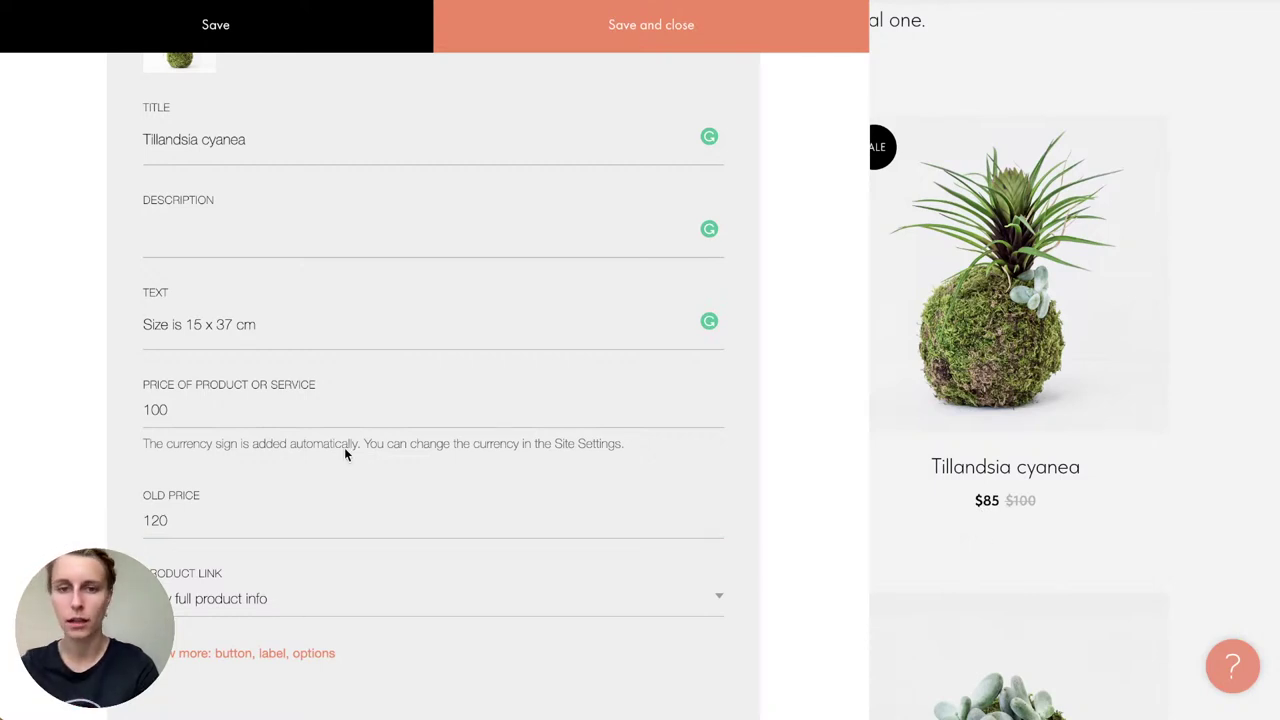
{"action": "left_click", "coordinate": [289, 508]}
{"action": "scroll", "coordinate": [291, 512], "scroll_direction": "down", "scroll_amount": 3}
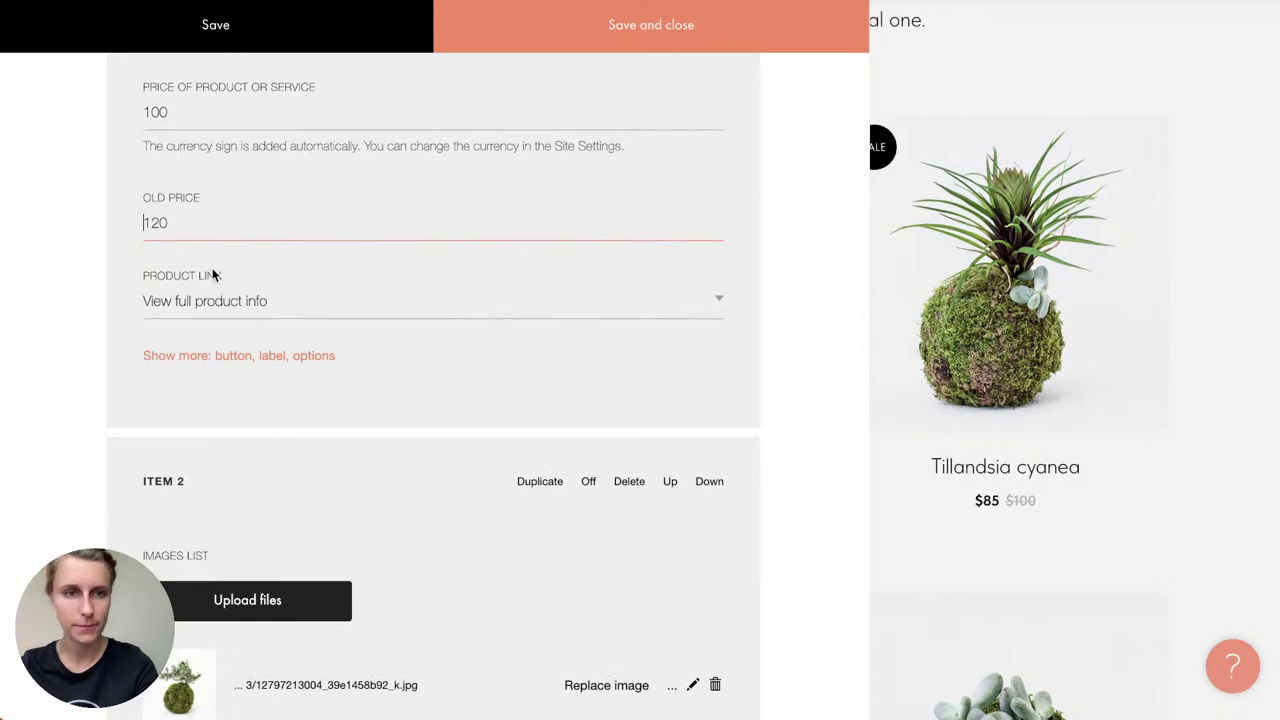
{"action": "left_click", "coordinate": [200, 360]}
{"action": "scroll", "coordinate": [199, 362], "scroll_direction": "down", "scroll_amount": 3}
{"action": "left_click", "coordinate": [199, 356]}
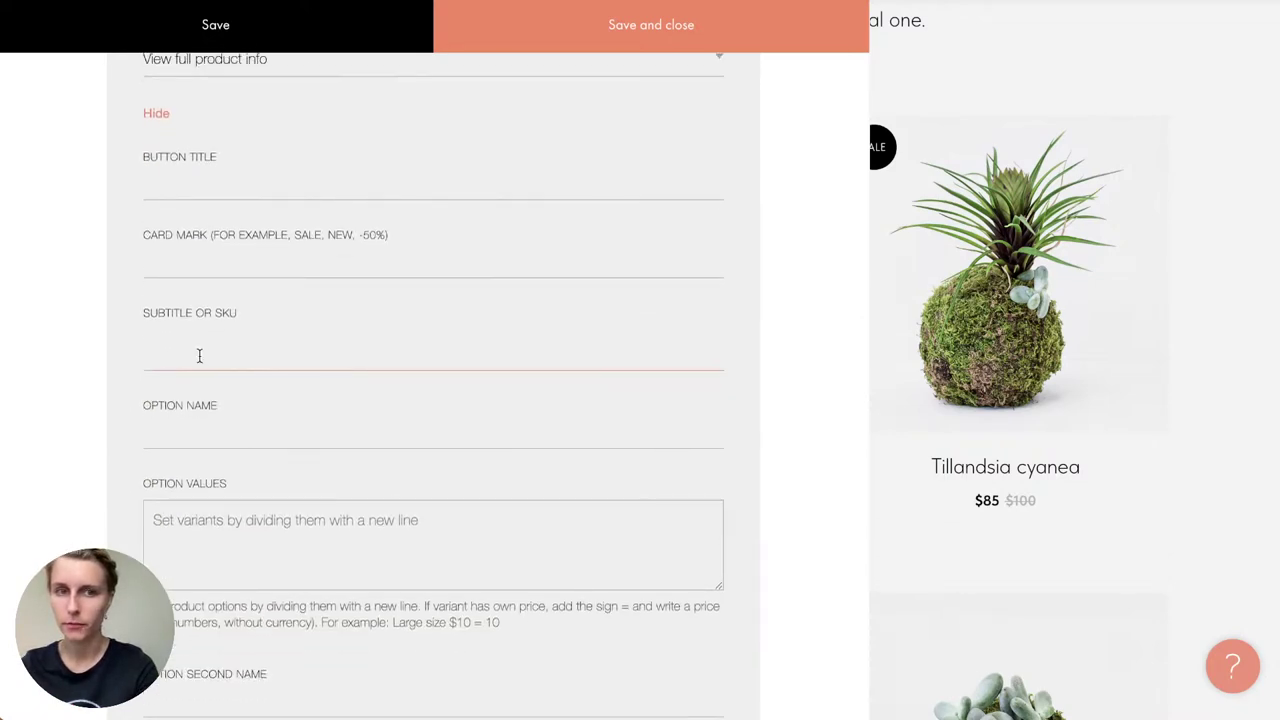
{"action": "scroll", "coordinate": [199, 356], "scroll_direction": "down", "scroll_amount": 1}
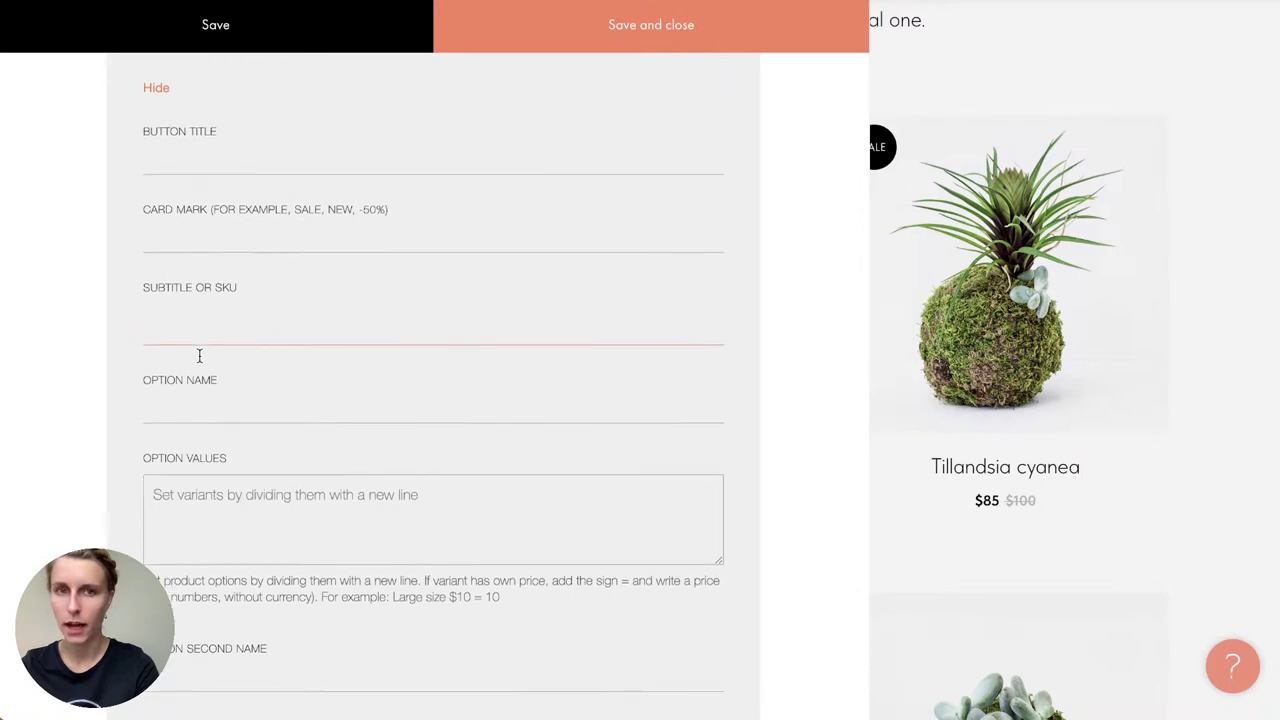
{"action": "scroll", "coordinate": [199, 355], "scroll_direction": "down", "scroll_amount": 15}
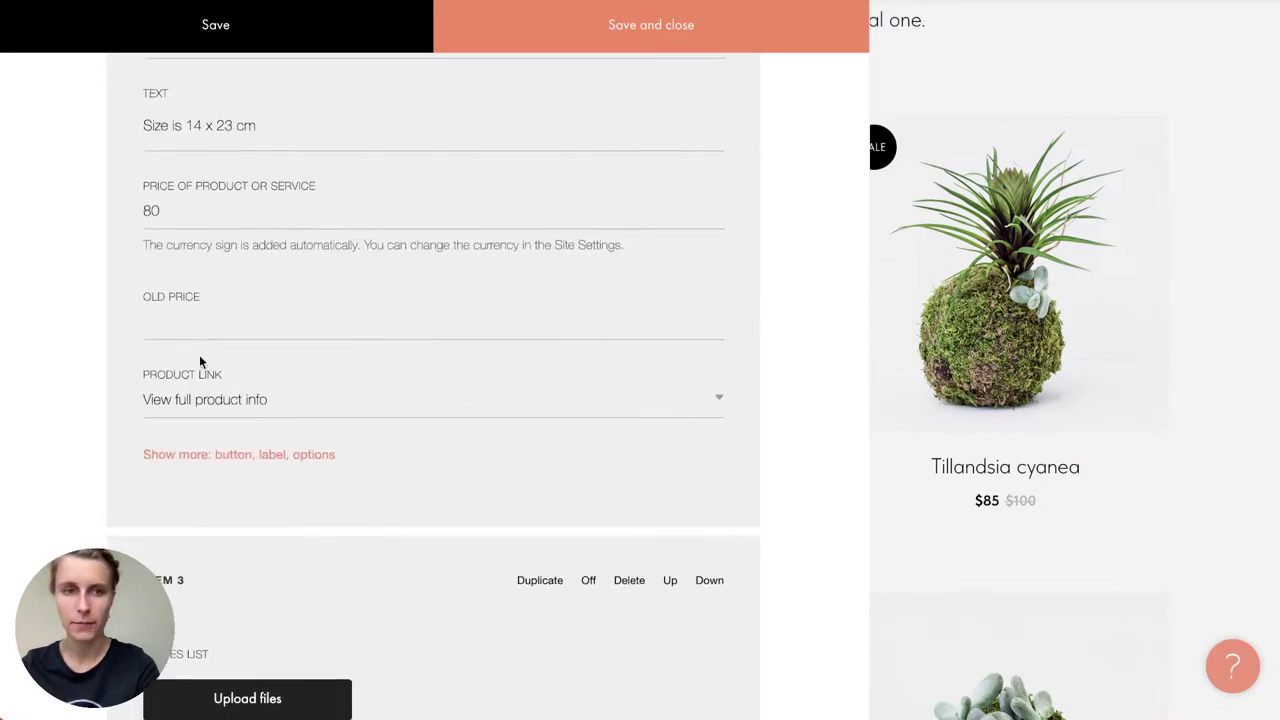
{"action": "scroll", "coordinate": [199, 361], "scroll_direction": "down", "scroll_amount": 10}
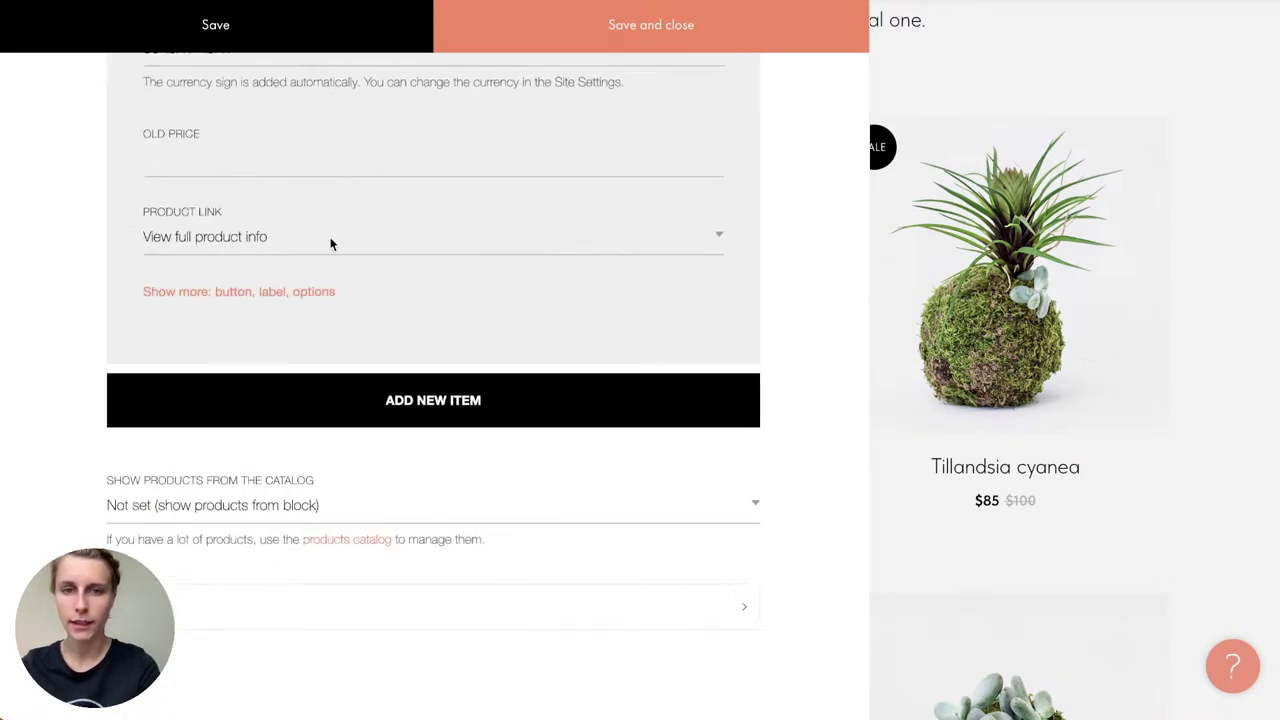
{"action": "left_click", "coordinate": [600, 37]}
{"action": "scroll", "coordinate": [616, 312], "scroll_direction": "down", "scroll_amount": 1}
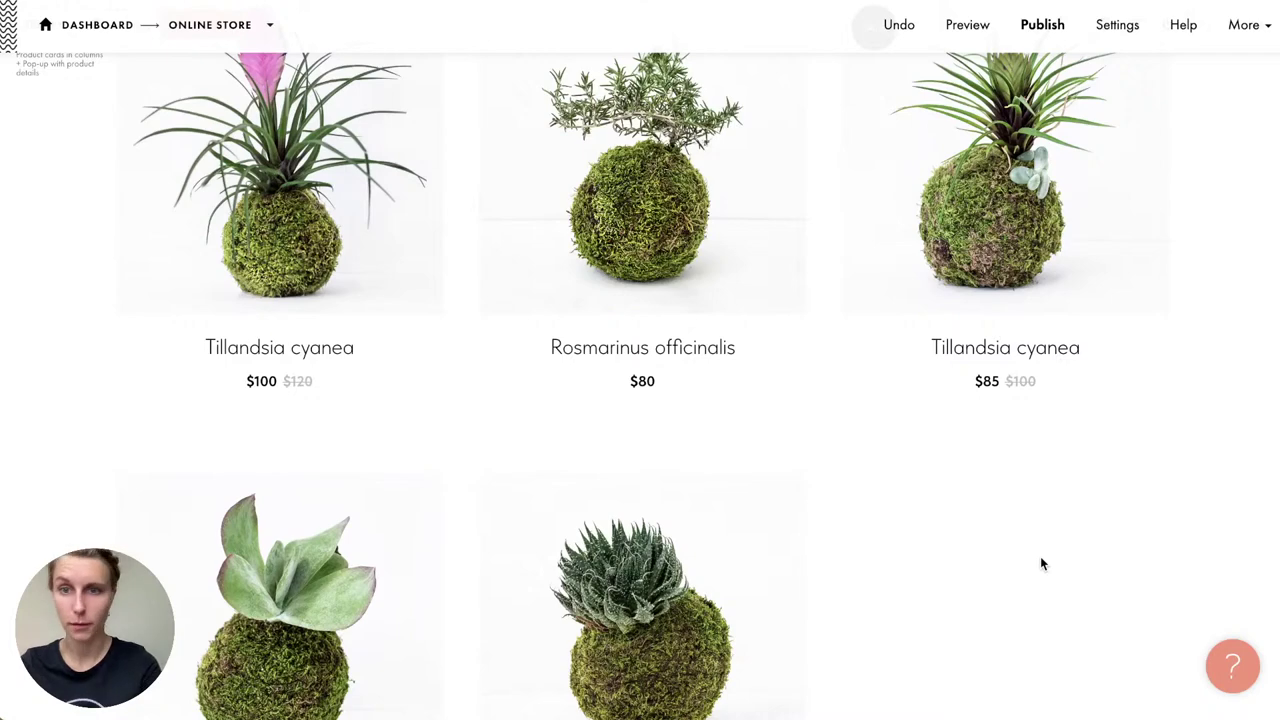
Step: Add a new product item and upload the Pachyphytum_ovatum.jpg photo to it
{"action": "scroll", "coordinate": [1041, 558], "scroll_direction": "down", "scroll_amount": 1}
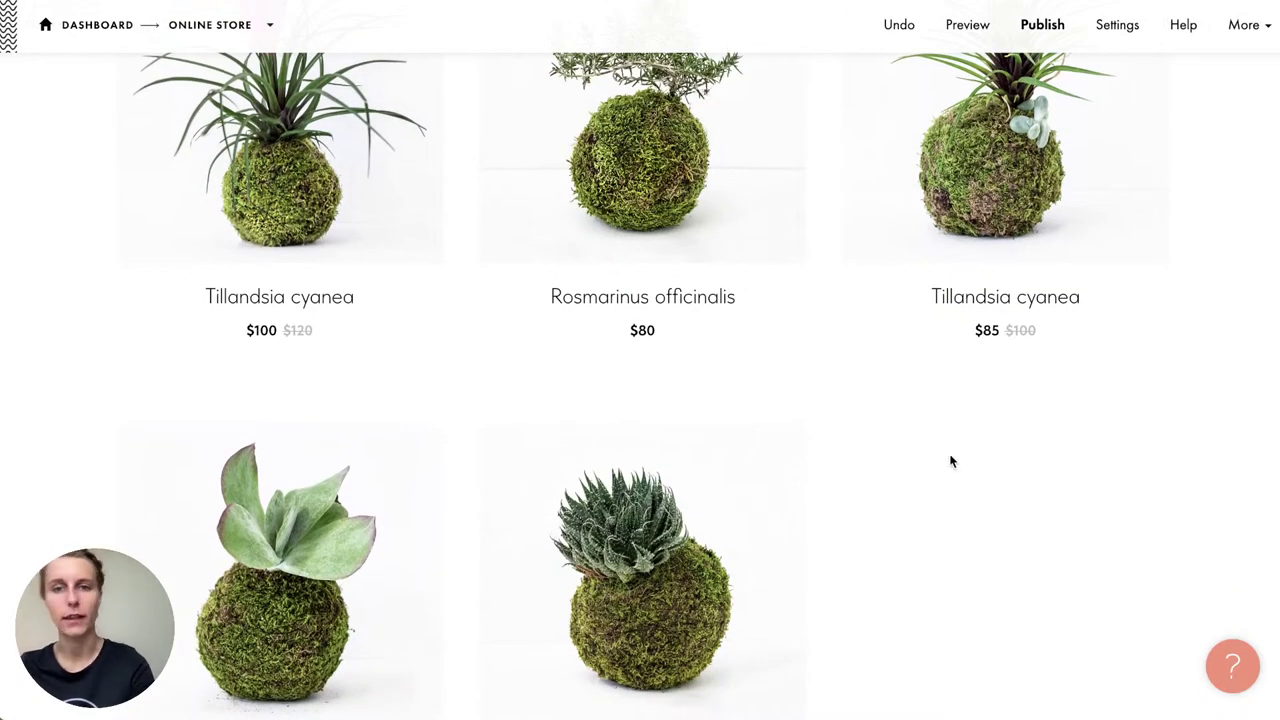
{"action": "scroll", "coordinate": [942, 452], "scroll_direction": "down", "scroll_amount": 1}
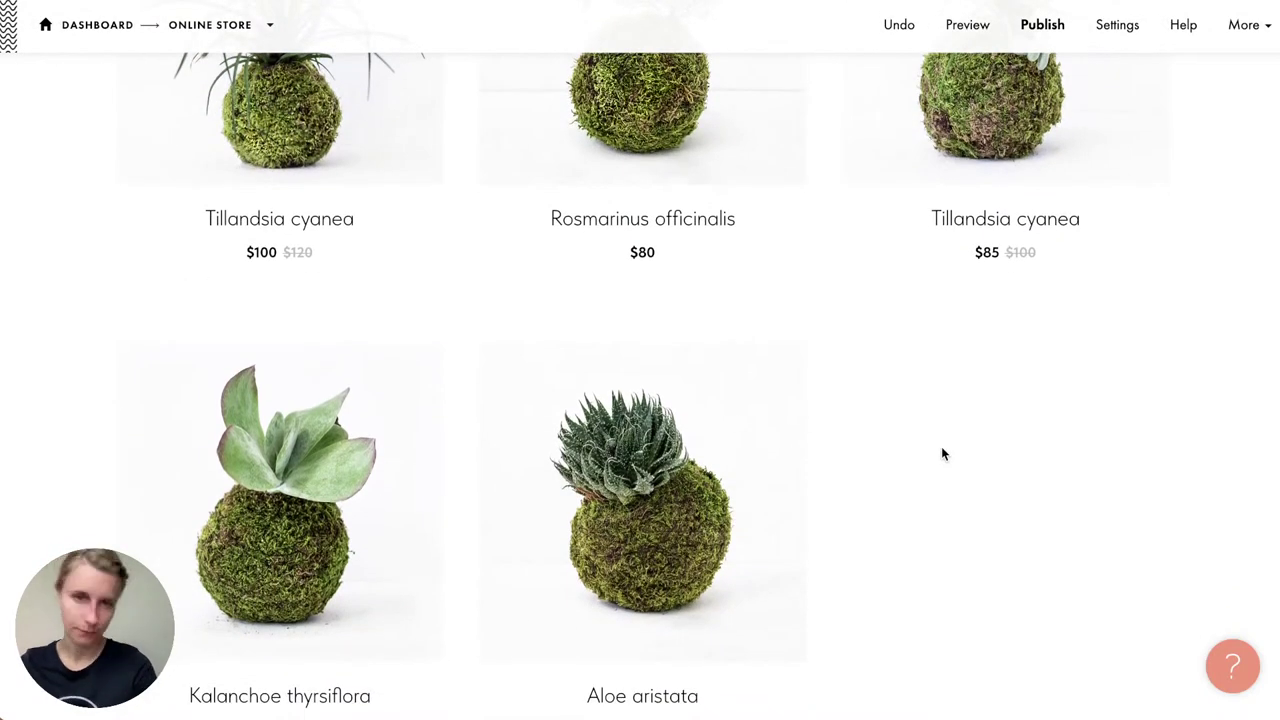
{"action": "scroll", "coordinate": [941, 450], "scroll_direction": "up", "scroll_amount": 2}
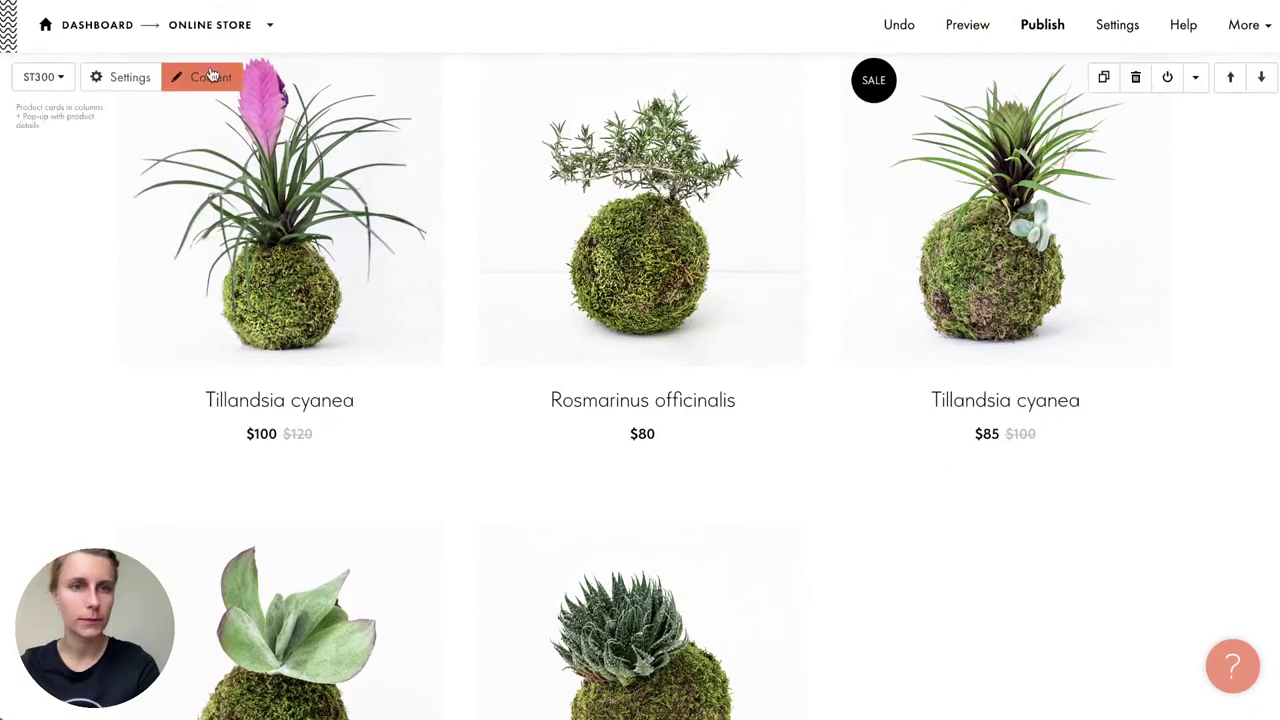
{"action": "left_click", "coordinate": [208, 77]}
{"action": "scroll", "coordinate": [416, 294], "scroll_direction": "down", "scroll_amount": 20}
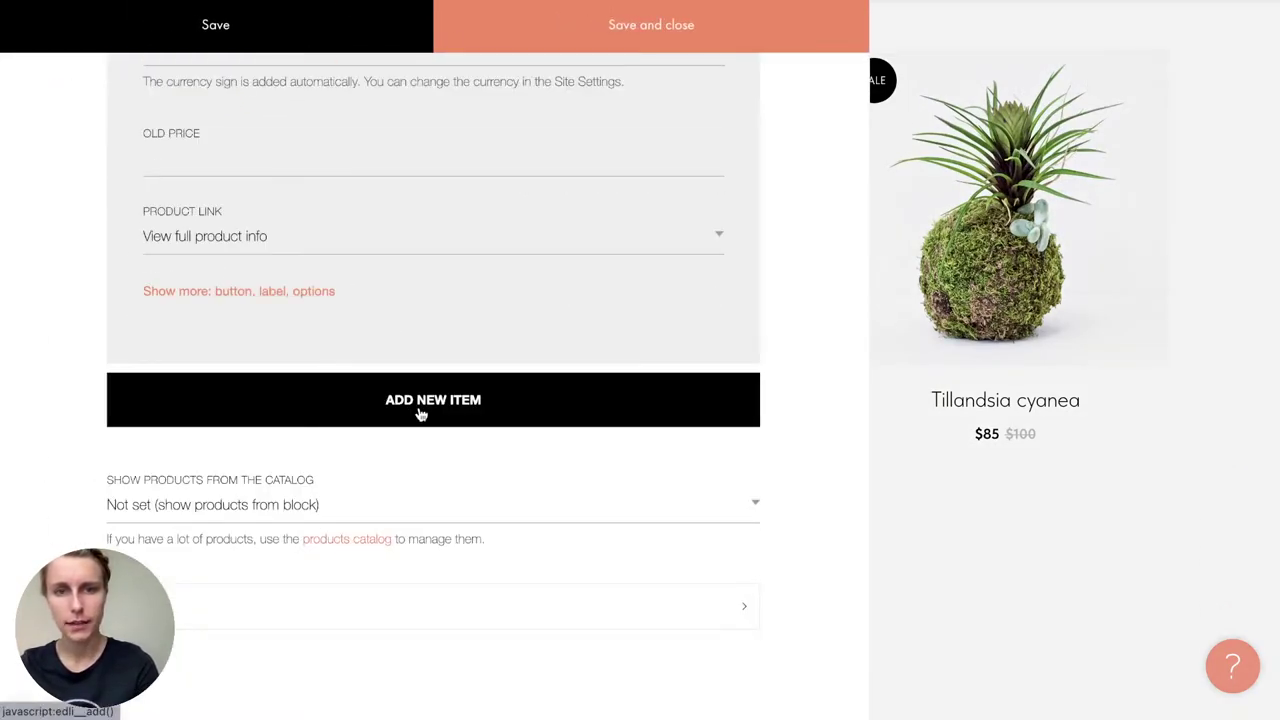
{"action": "left_click", "coordinate": [417, 410]}
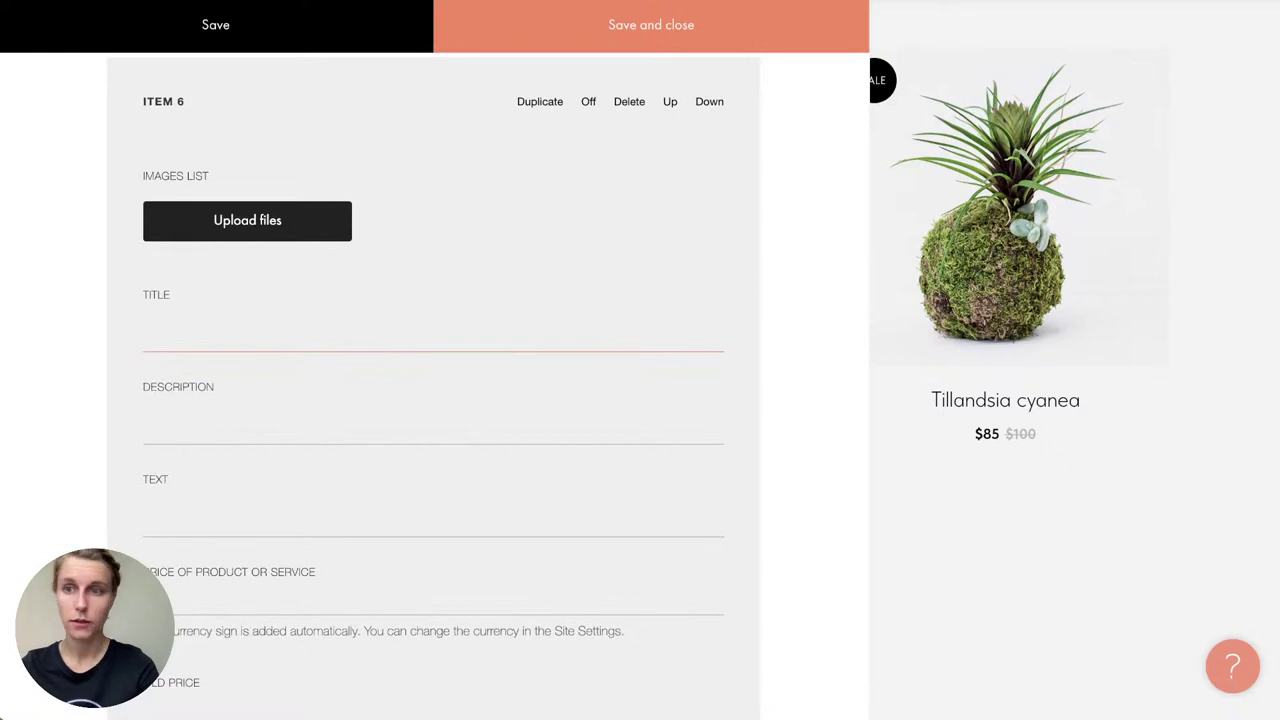
{"action": "key", "text": "super+Tab"}
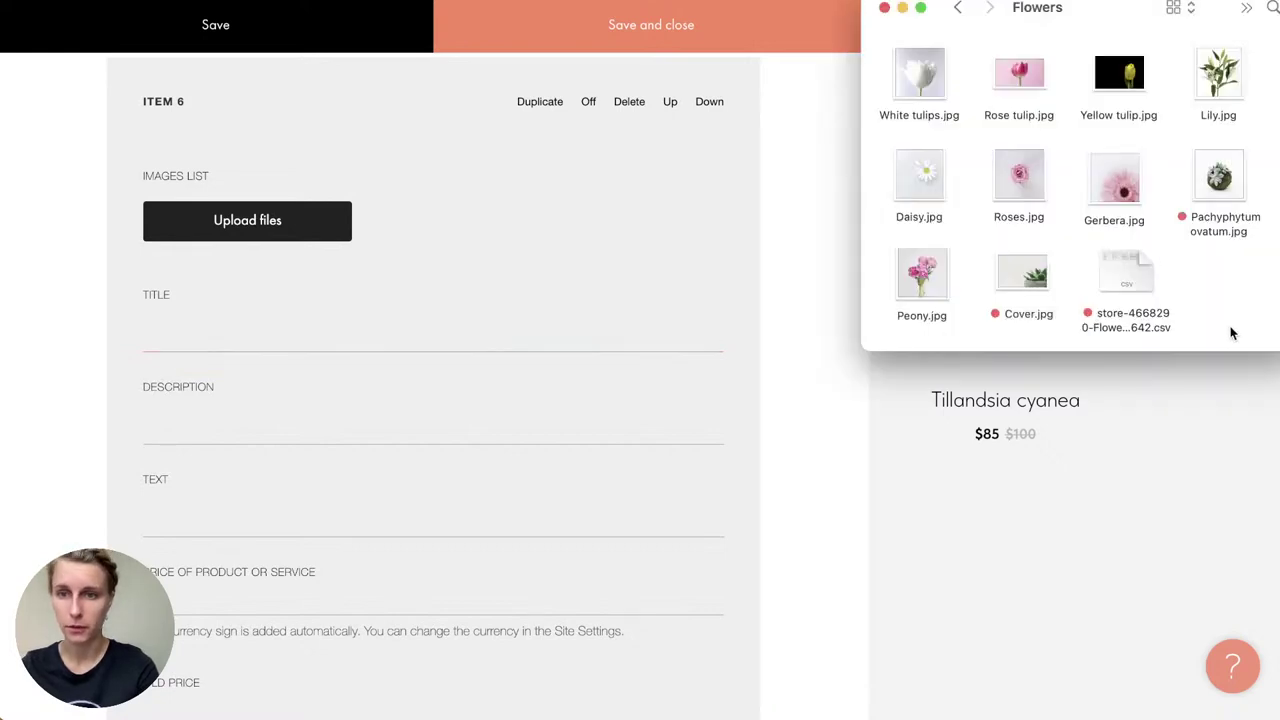
{"action": "left_click", "coordinate": [1217, 185]}
{"action": "left_click_drag", "start_coordinate": [1217, 185], "coordinate": [263, 232]}
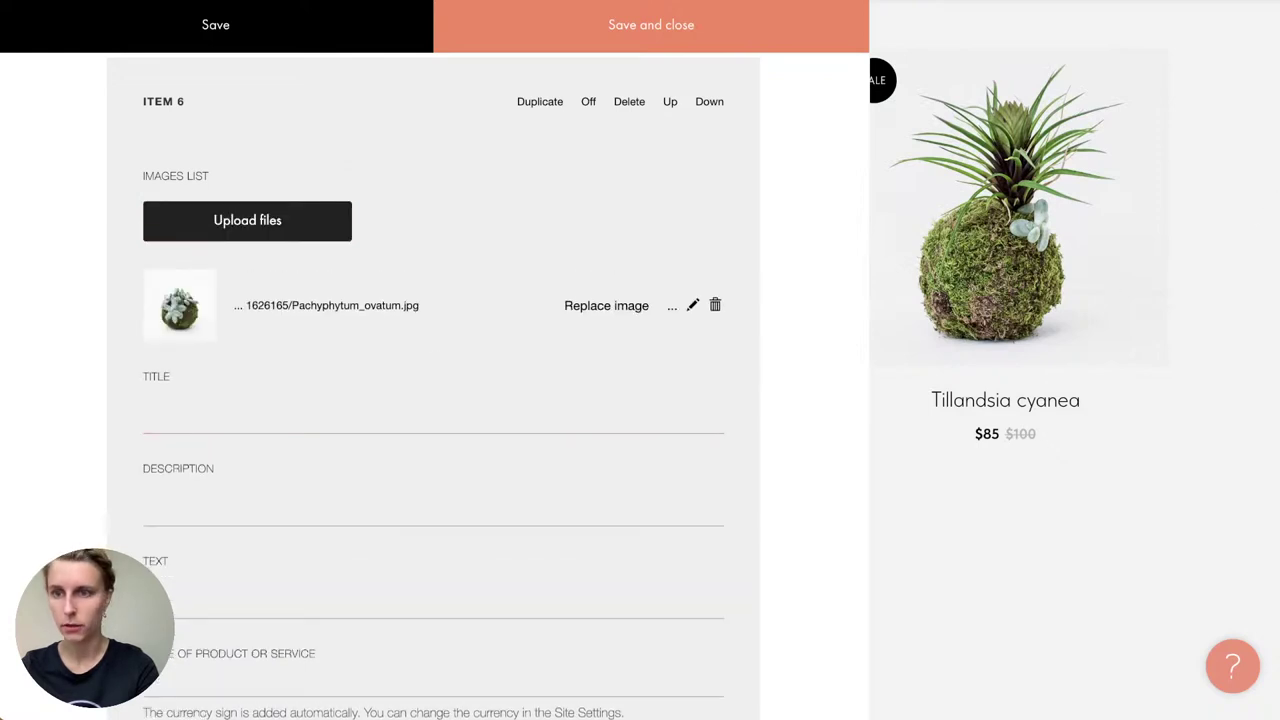
Step: Title the new product 'Pachyphytum ovatum' using the name copied from the photo file
{"action": "key", "text": "super+Tab"}
{"action": "left_click", "coordinate": [1222, 216]}
{"action": "left_click", "coordinate": [1228, 222]}
{"action": "key", "text": "super+c"}
{"action": "left_click", "coordinate": [1221, 274]}
{"action": "key", "text": "super+Tab"}
{"action": "left_click", "coordinate": [183, 420]}
{"action": "key", "text": "super+v"}
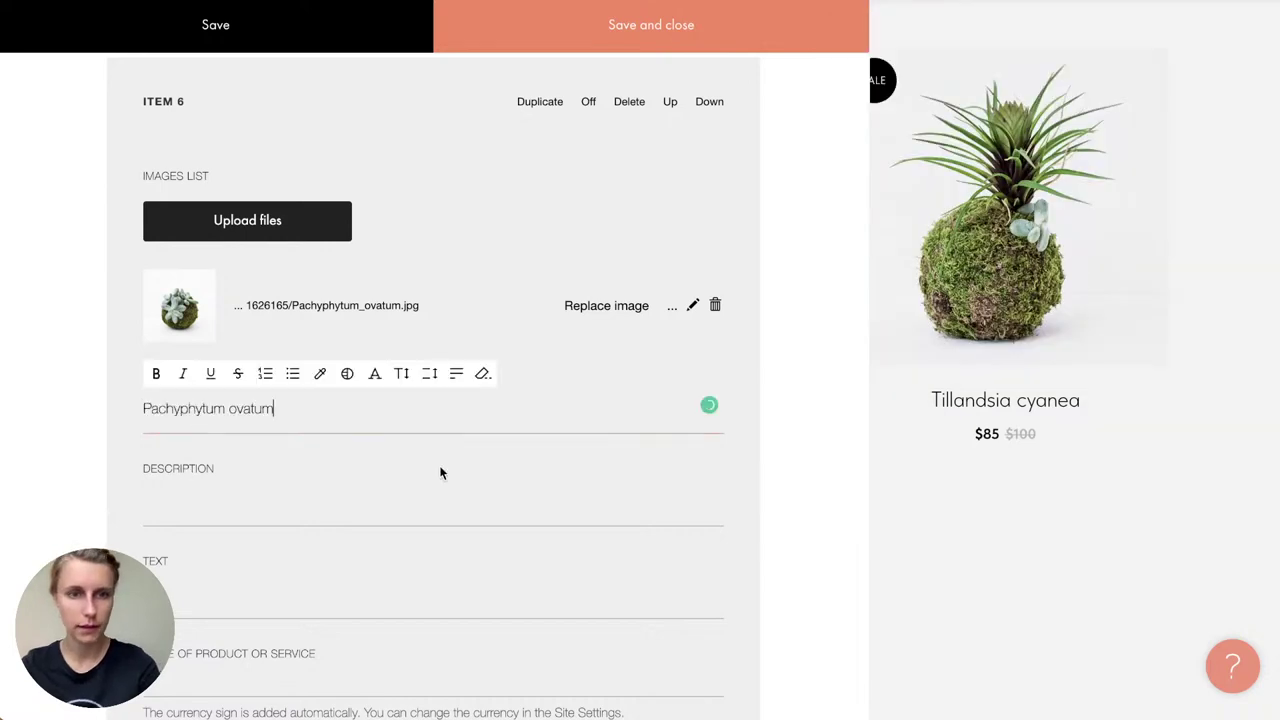
{"action": "scroll", "coordinate": [320, 560], "scroll_direction": "down", "scroll_amount": 3}
Step: Fill the product text with 'Size is 13 x 16 cm' copied from the notes
{"action": "left_click", "coordinate": [225, 455]}
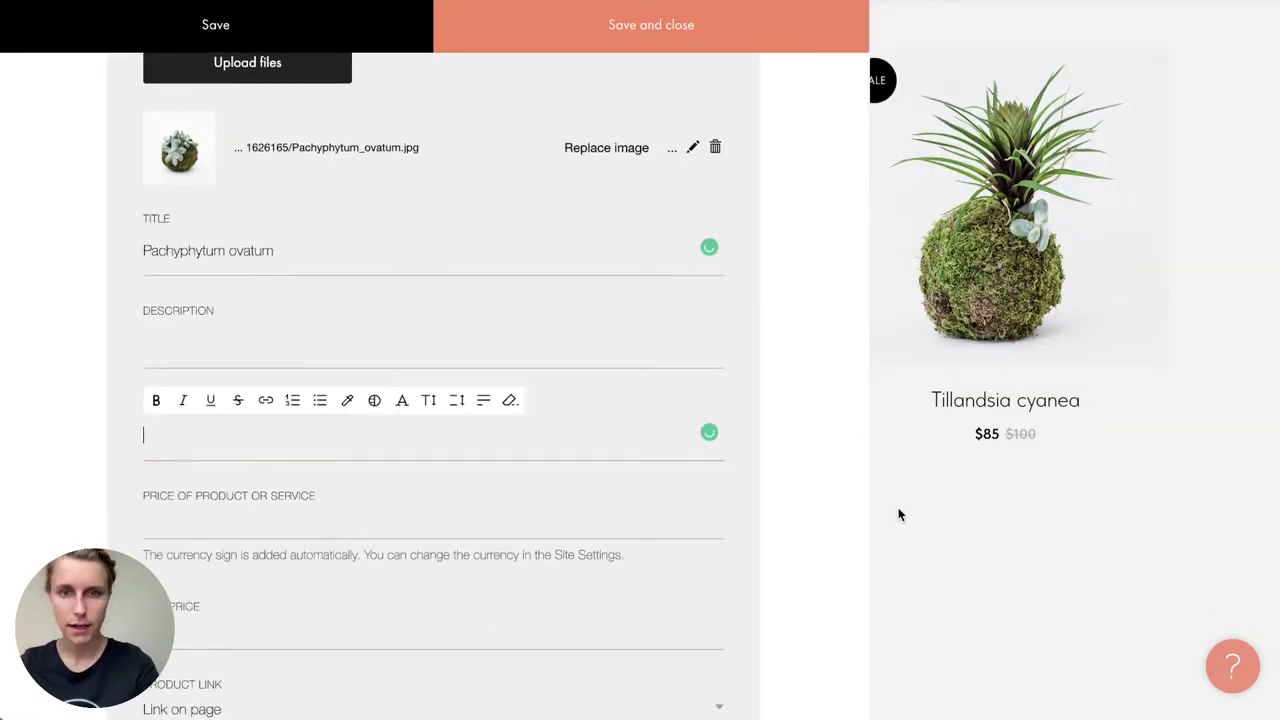
{"action": "key", "text": "super+Tab"}
{"action": "scroll", "coordinate": [1193, 543], "scroll_direction": "down", "scroll_amount": 2}
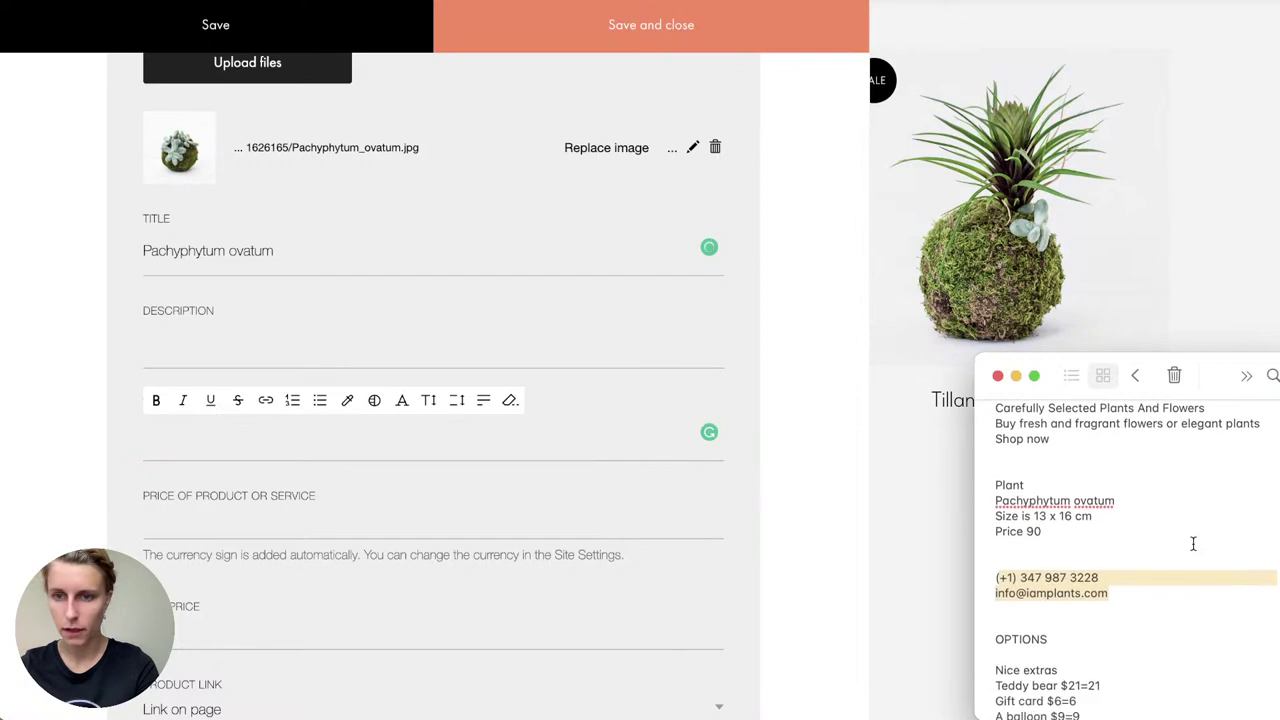
{"action": "triple_click", "coordinate": [983, 504]}
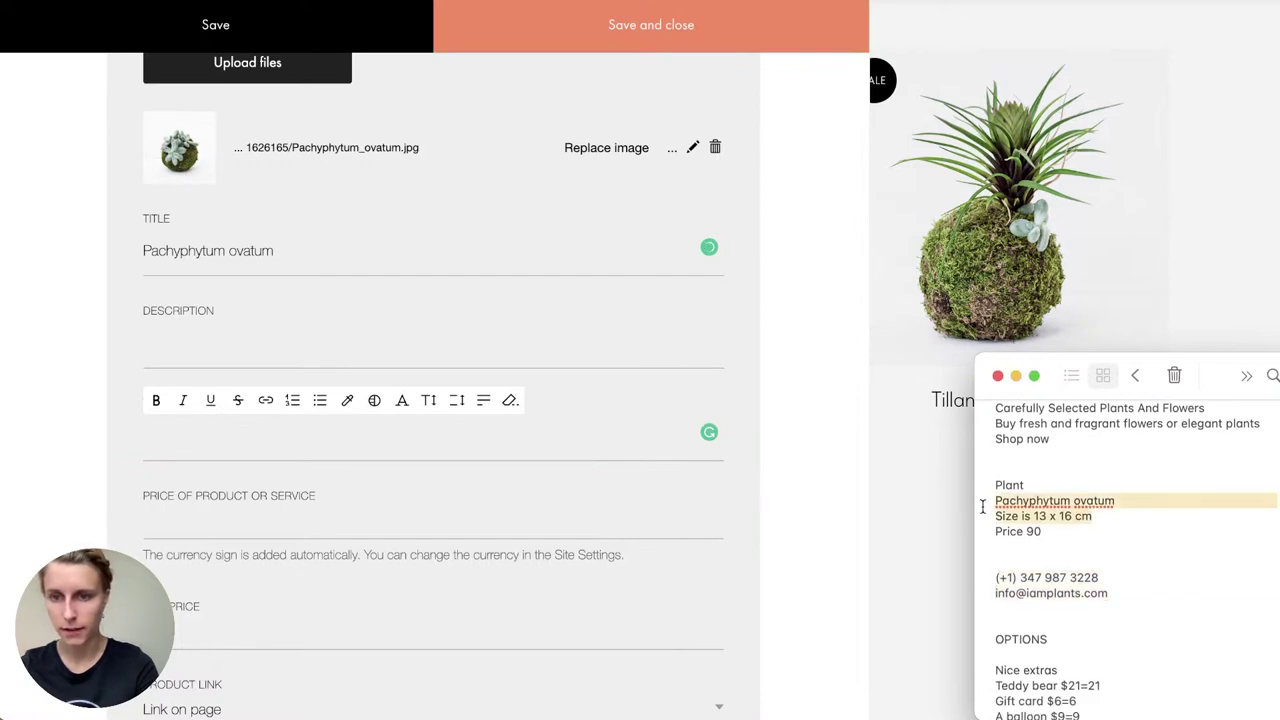
{"action": "triple_click", "coordinate": [983, 516]}
{"action": "key", "text": "super+c"}
{"action": "key", "text": "super+Tab"}
{"action": "key", "text": "super+v"}
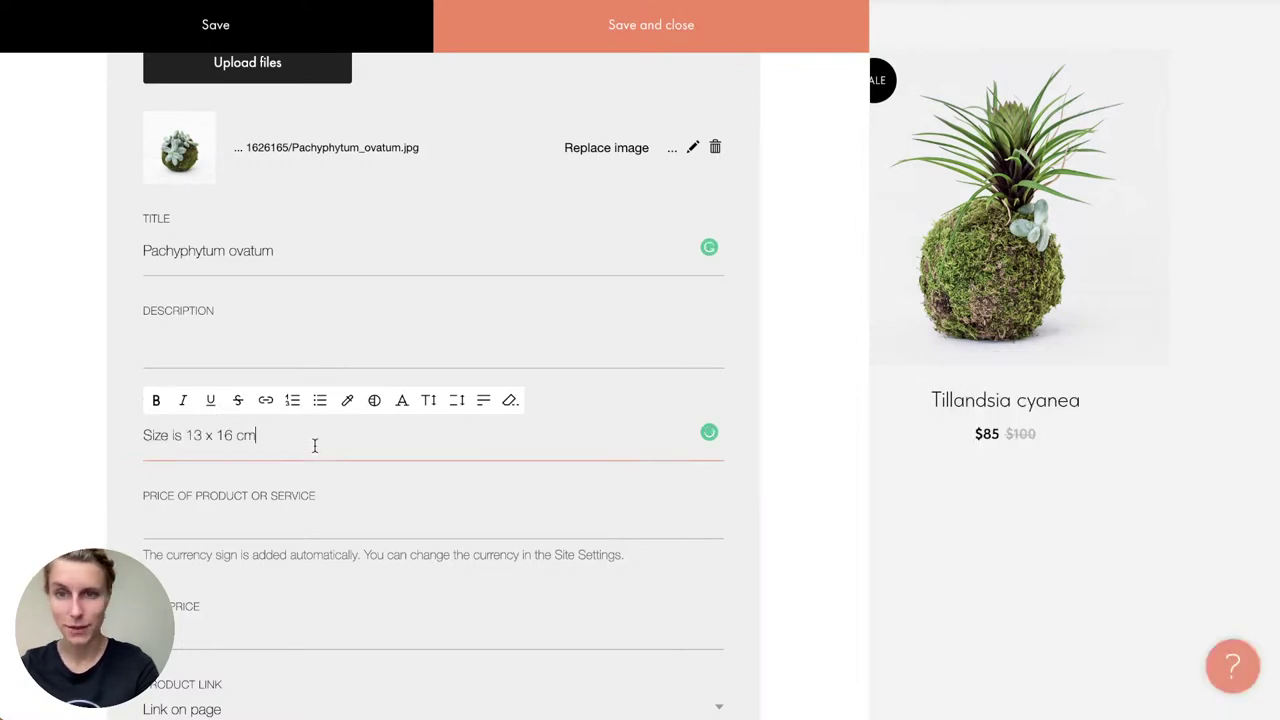
{"action": "left_click", "coordinate": [287, 491]}
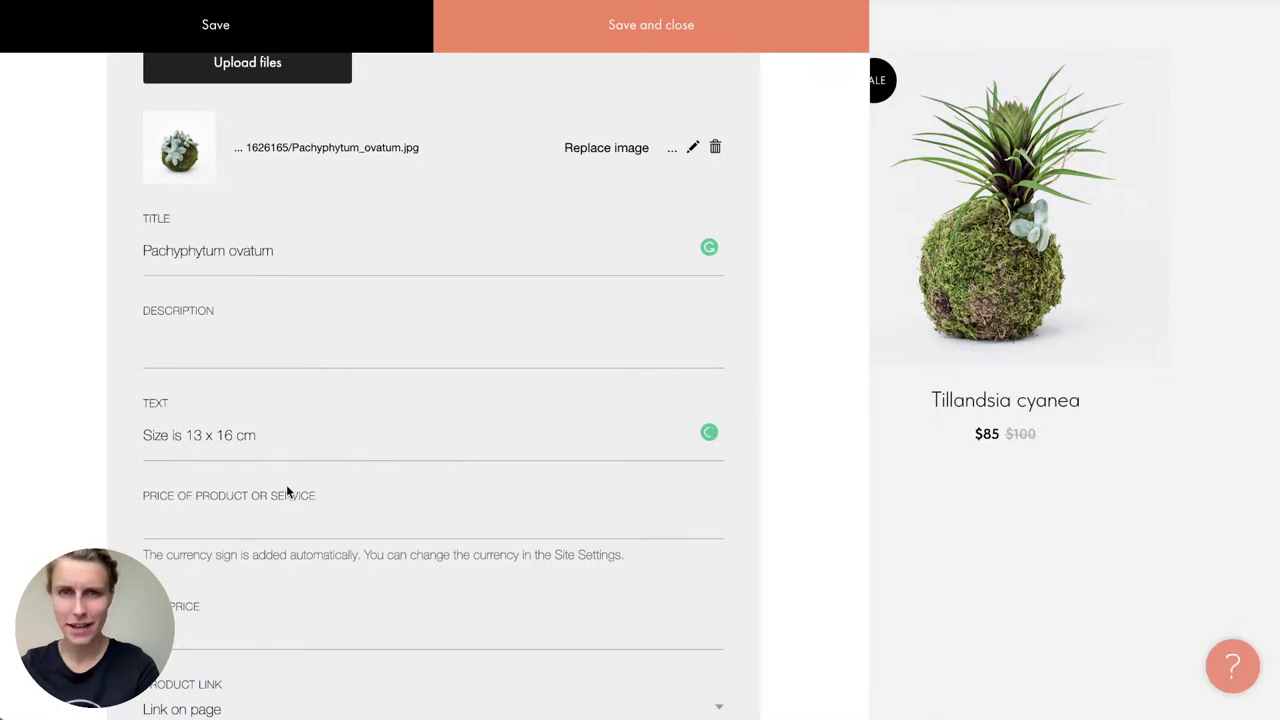
Step: Set the new product's price to 90 and save it
{"action": "scroll", "coordinate": [287, 491], "scroll_direction": "down", "scroll_amount": 2}
{"action": "left_click", "coordinate": [237, 379]}
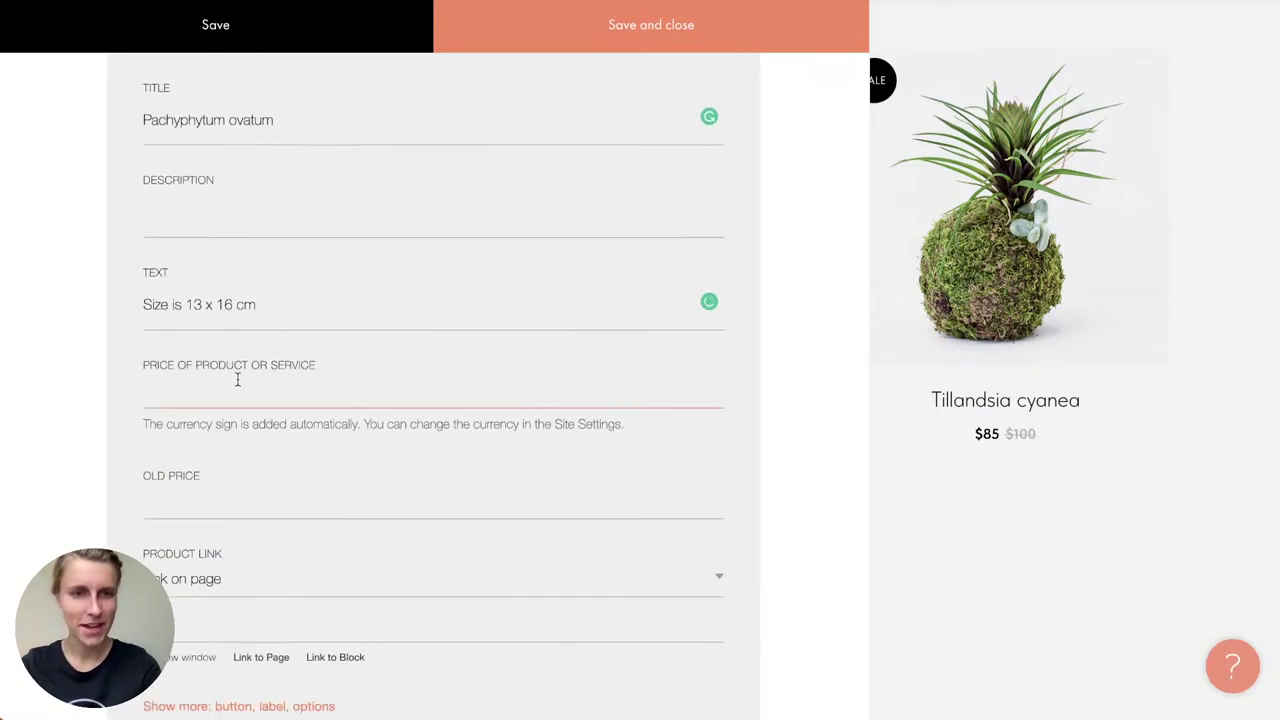
{"action": "type", "text": "90"}
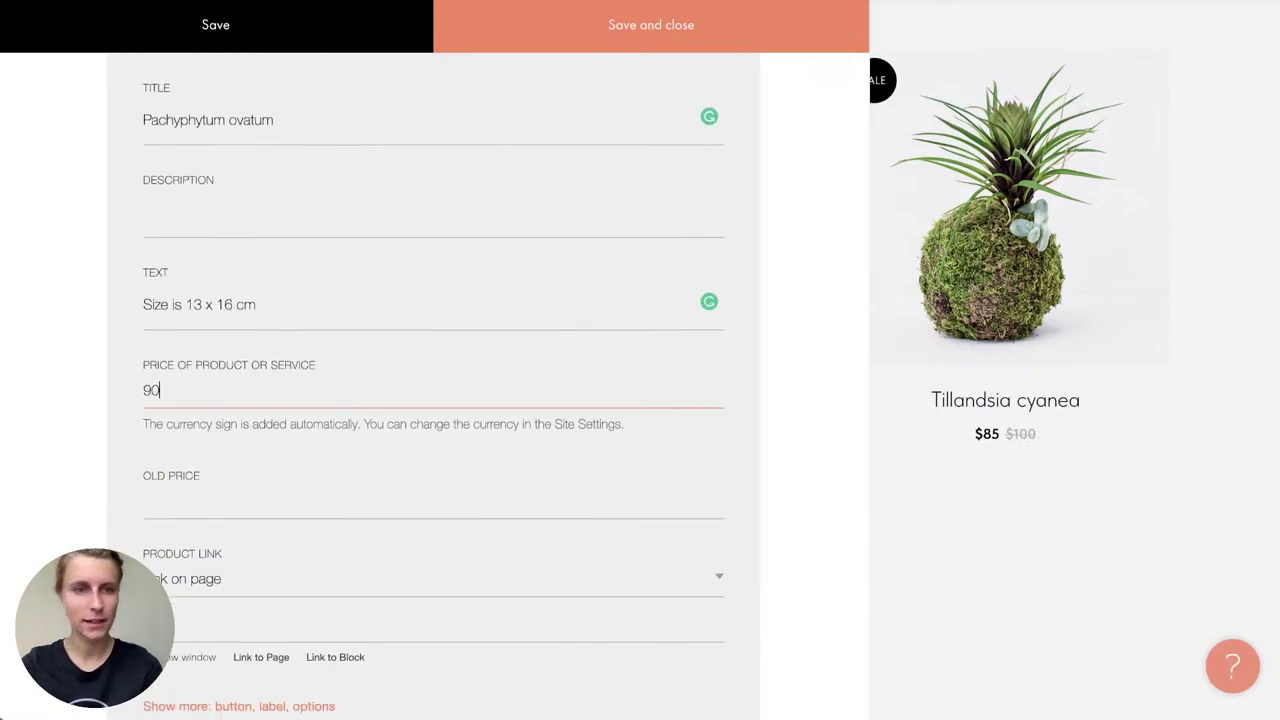
{"action": "scroll", "coordinate": [294, 423], "scroll_direction": "down", "scroll_amount": 2}
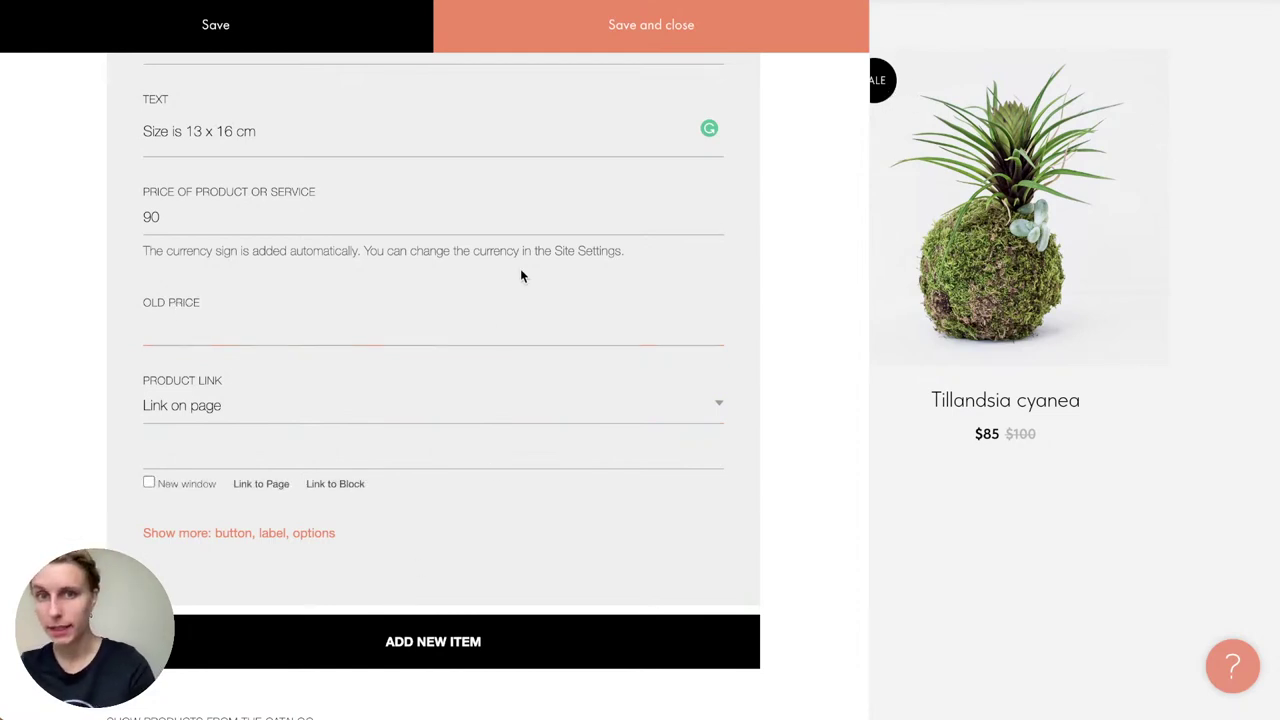
{"action": "left_click", "coordinate": [561, 49]}
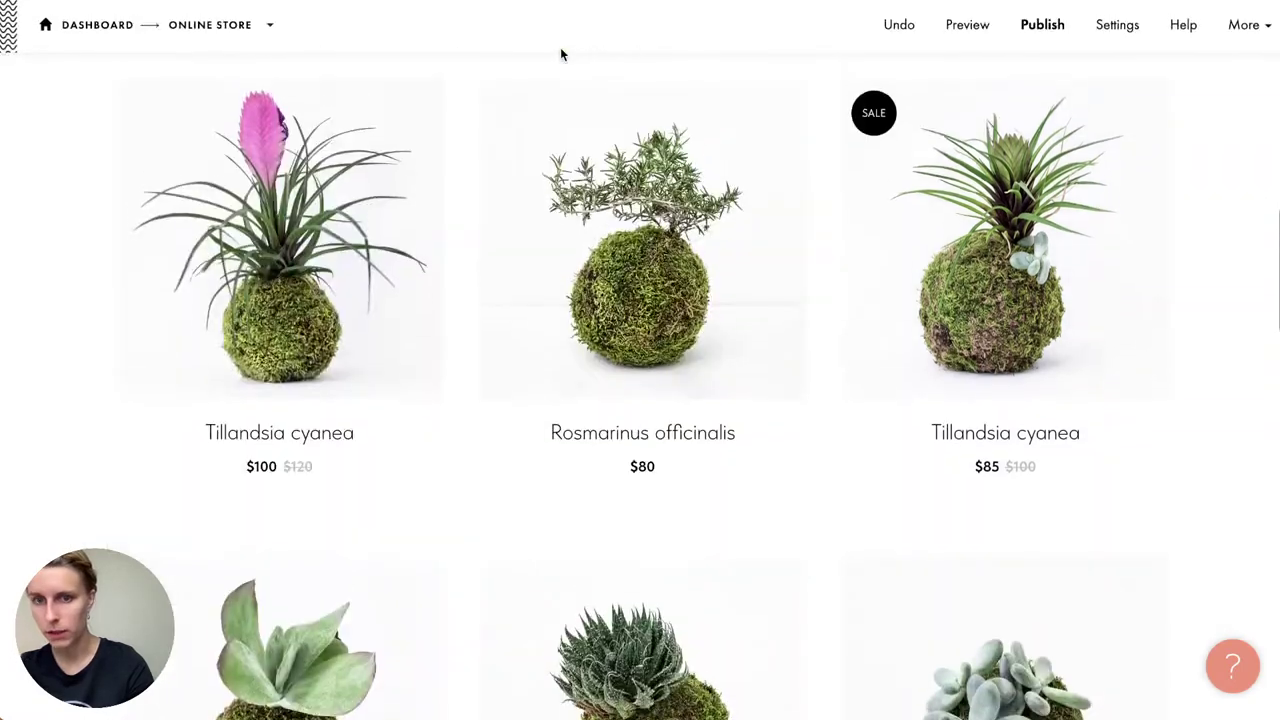
{"action": "scroll", "coordinate": [866, 523], "scroll_direction": "down", "scroll_amount": 3}
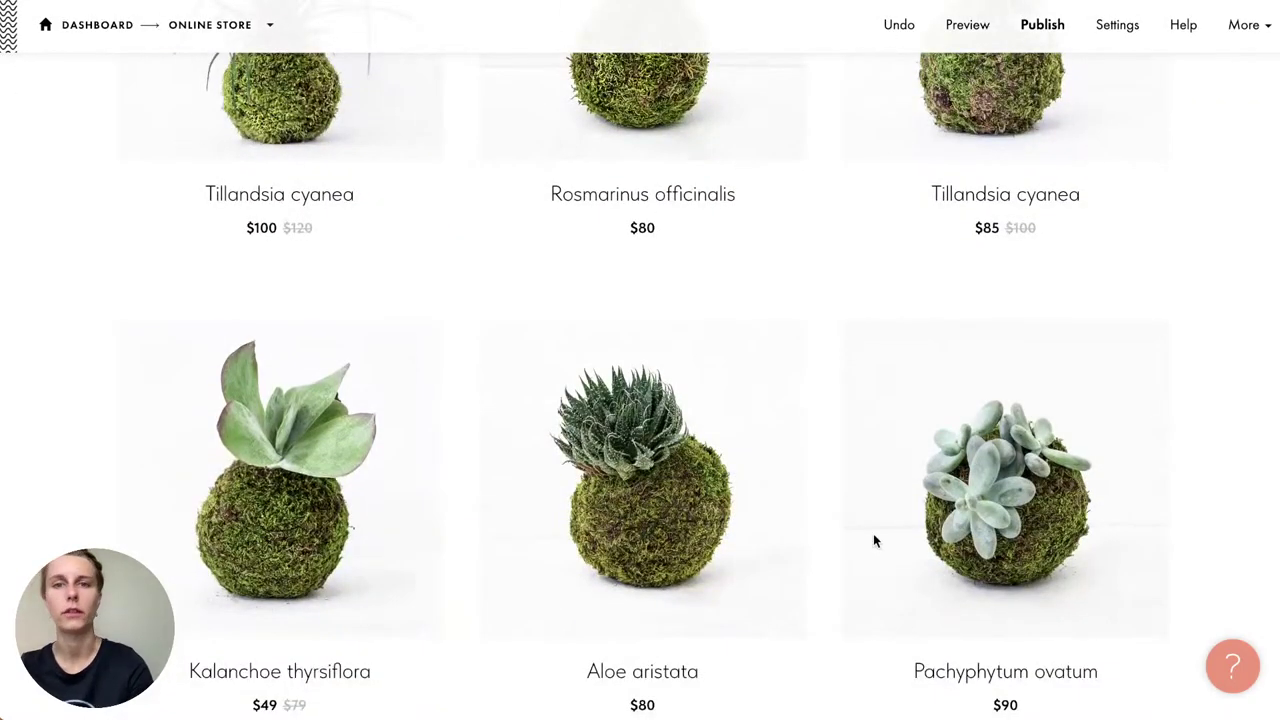
{"action": "scroll", "coordinate": [873, 535], "scroll_direction": "down", "scroll_amount": 1}
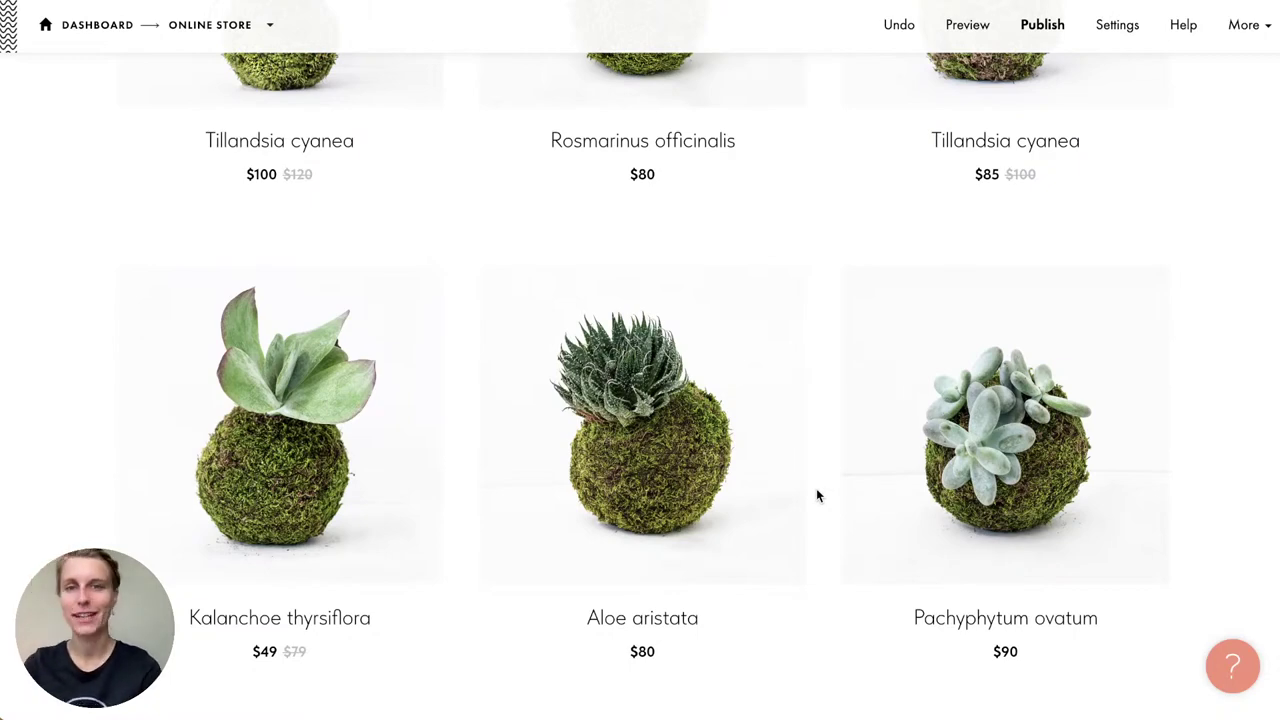
{"action": "scroll", "coordinate": [816, 495], "scroll_direction": "up", "scroll_amount": 5}
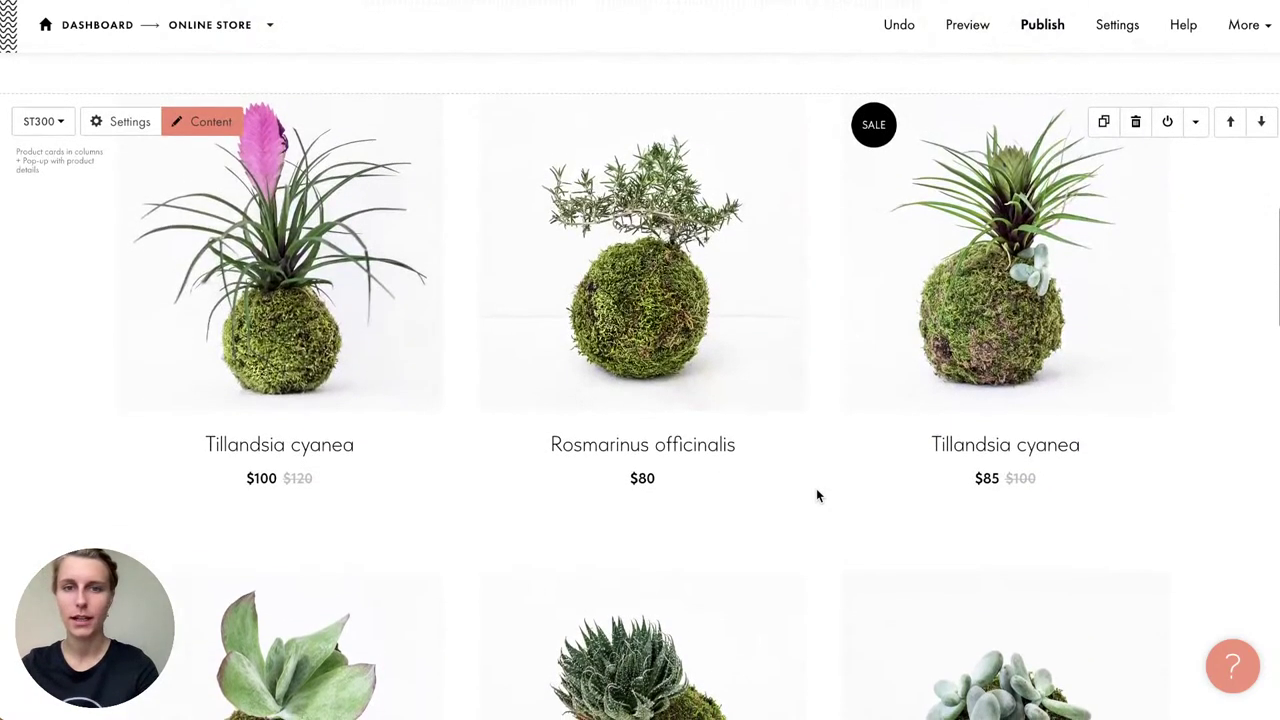
{"action": "left_click", "coordinate": [126, 123]}
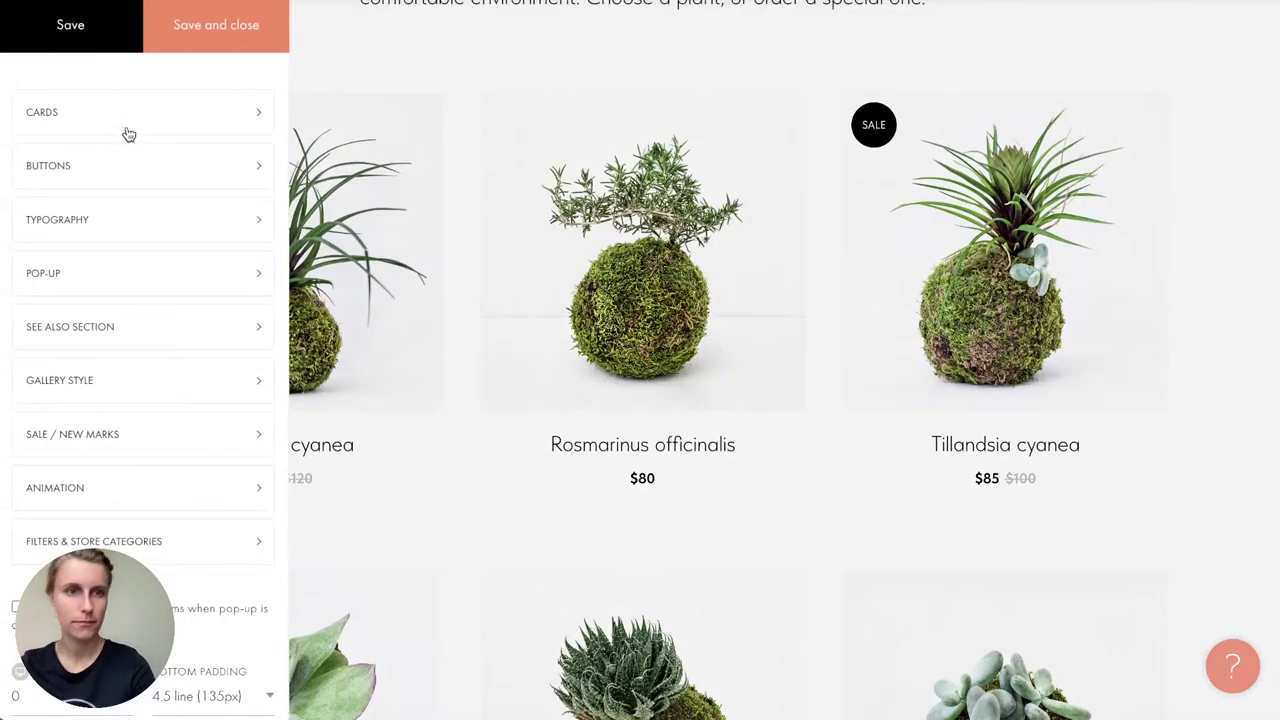
{"action": "left_click", "coordinate": [128, 131]}
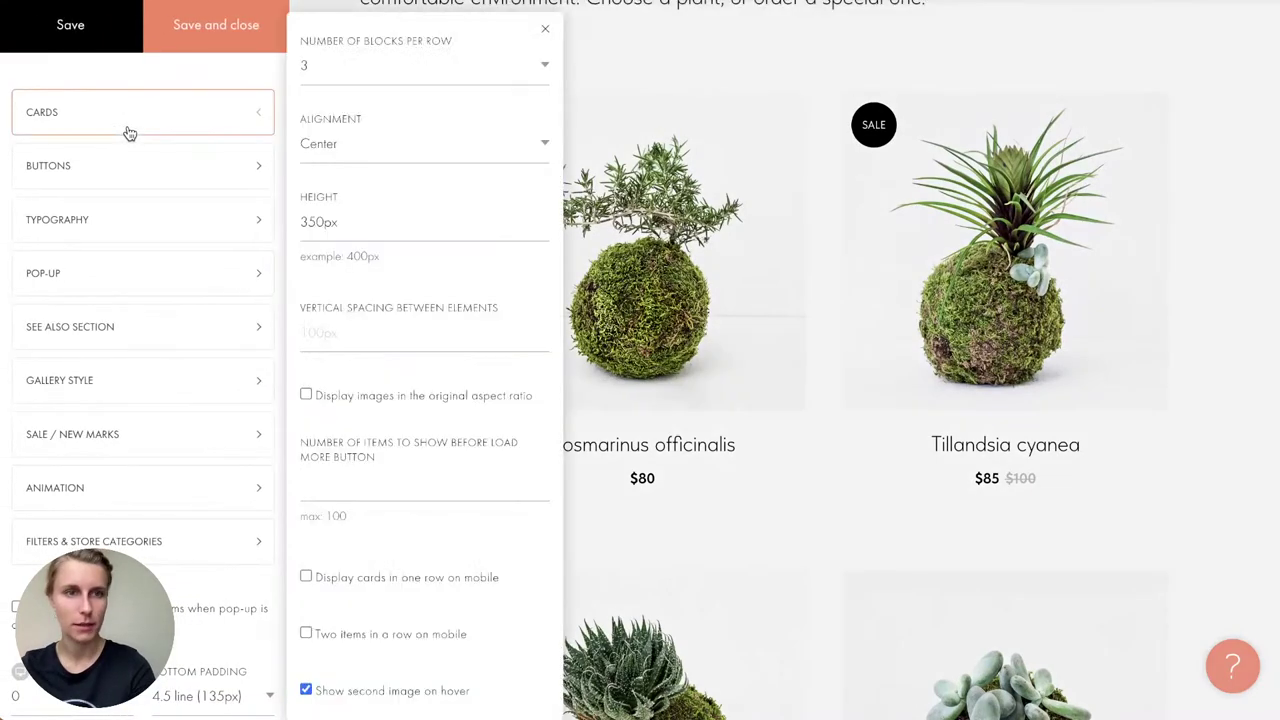
{"action": "left_click", "coordinate": [349, 75]}
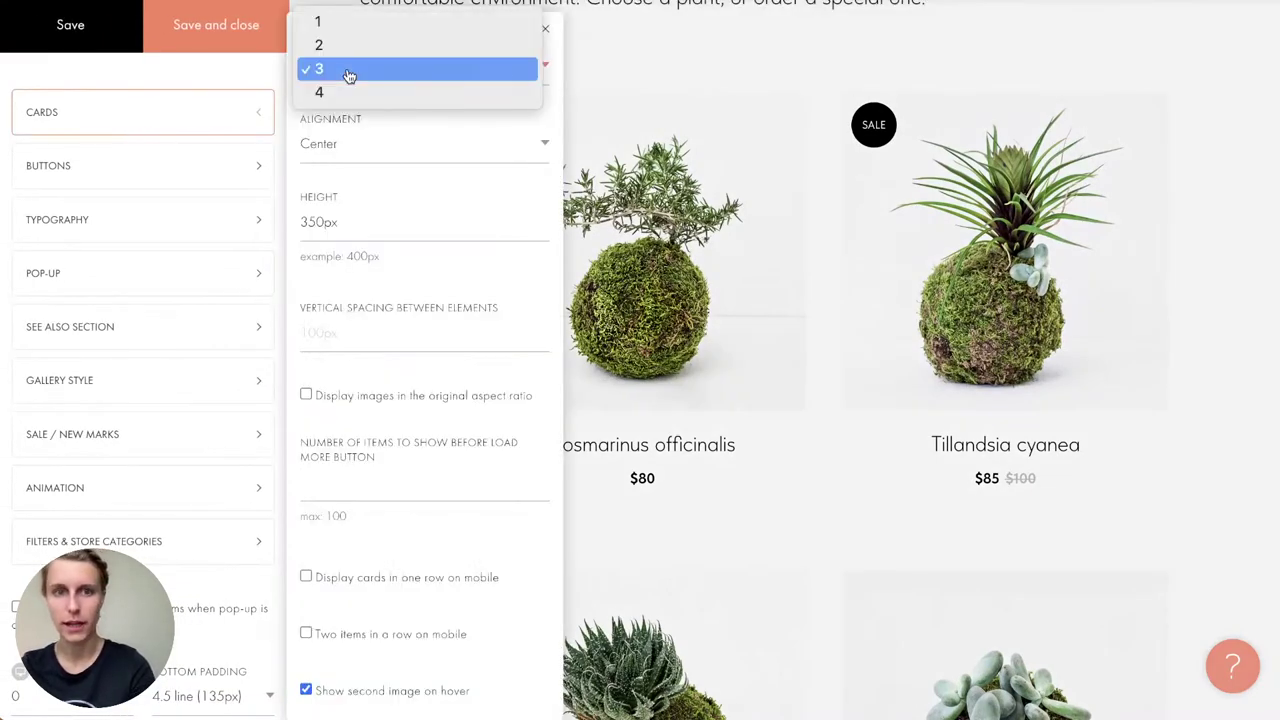
{"action": "left_click", "coordinate": [349, 91]}
{"action": "left_click", "coordinate": [229, 40]}
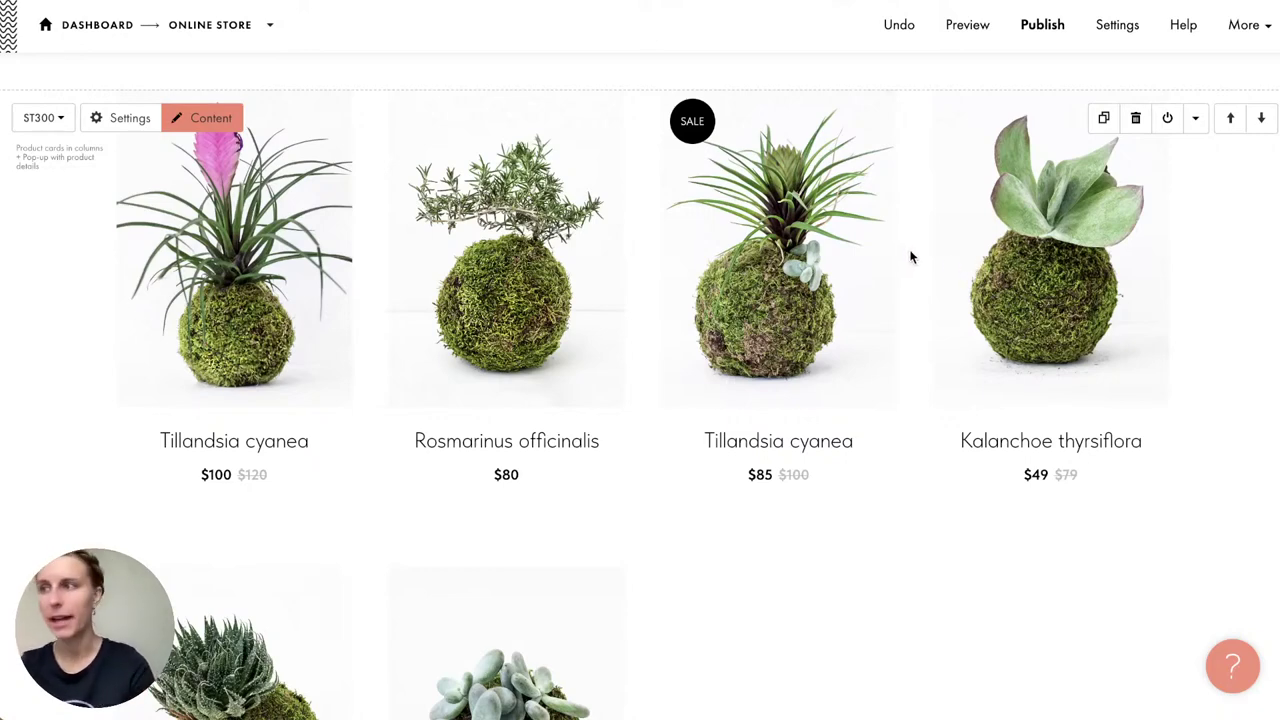
{"action": "left_click", "coordinate": [912, 24]}
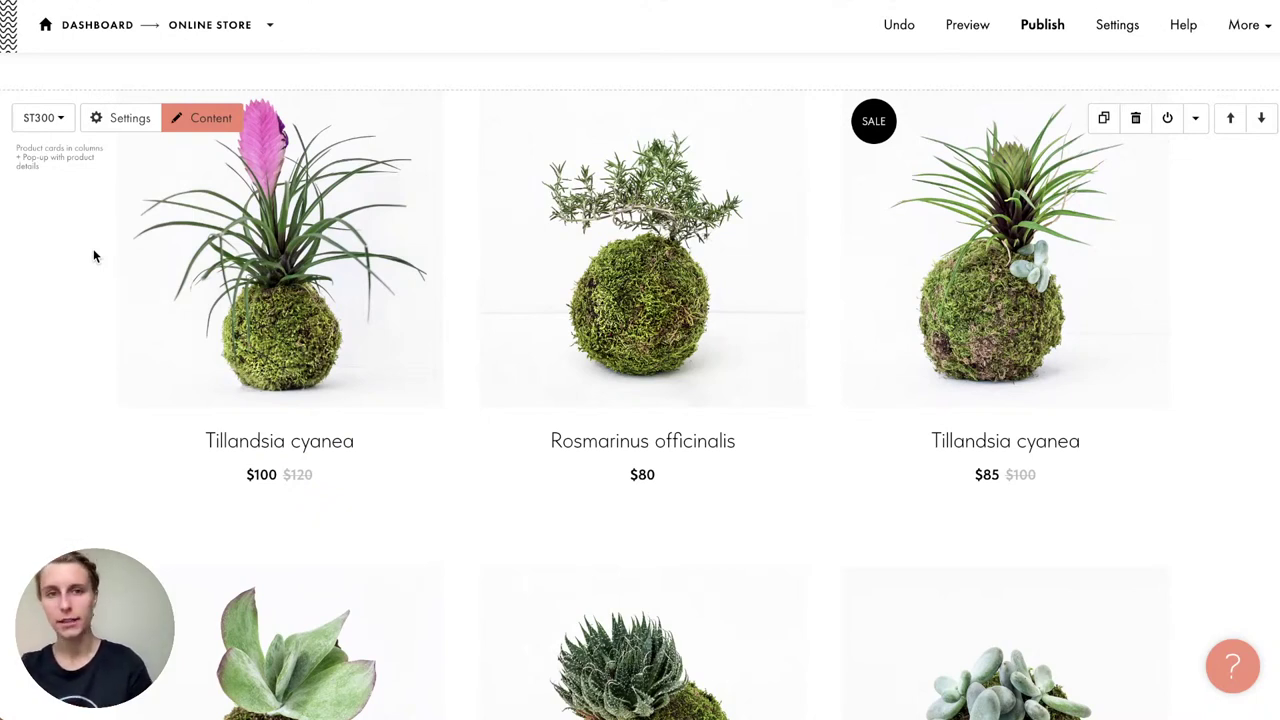
Step: Open the products catalog from the product list and start using the Product Catalog
{"action": "left_click", "coordinate": [198, 120]}
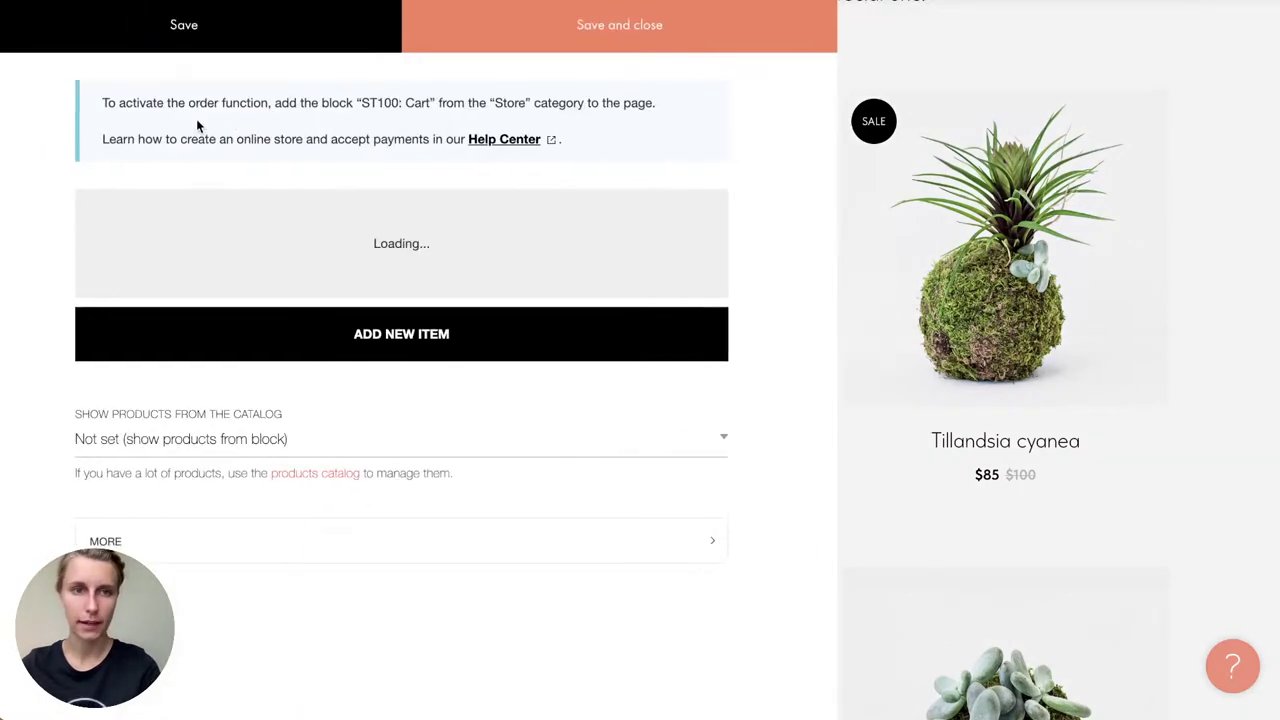
{"action": "scroll", "coordinate": [491, 381], "scroll_direction": "down", "scroll_amount": 15}
{"action": "scroll", "coordinate": [491, 388], "scroll_direction": "down", "scroll_amount": 10}
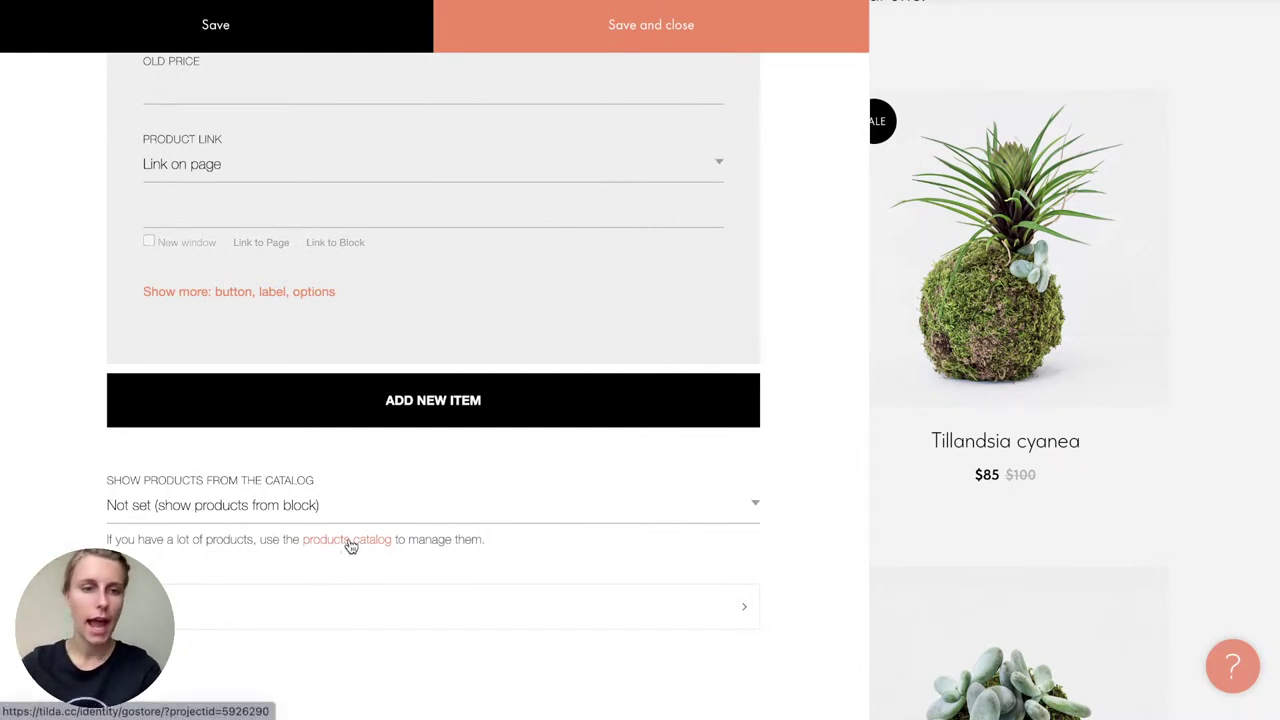
{"action": "left_click", "coordinate": [347, 545]}
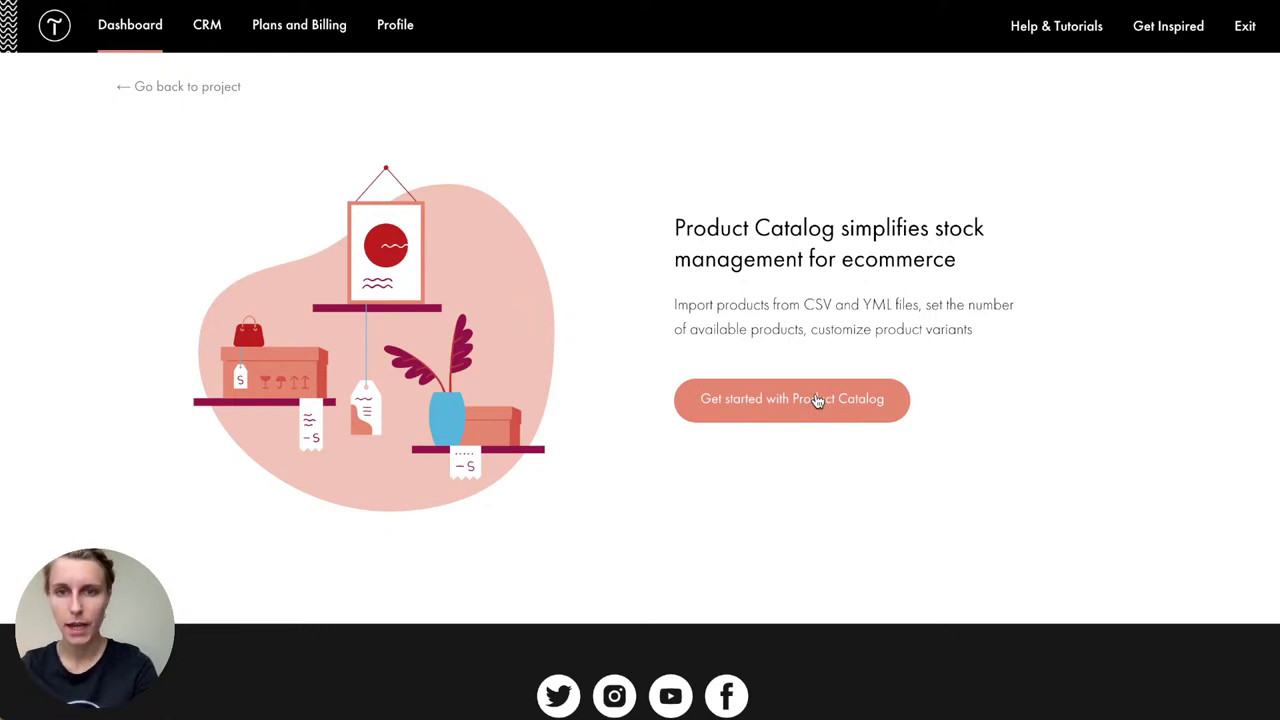
{"action": "left_click_drag", "start_coordinate": [674, 306], "coordinate": [894, 320]}
{"action": "left_click", "coordinate": [894, 322]}
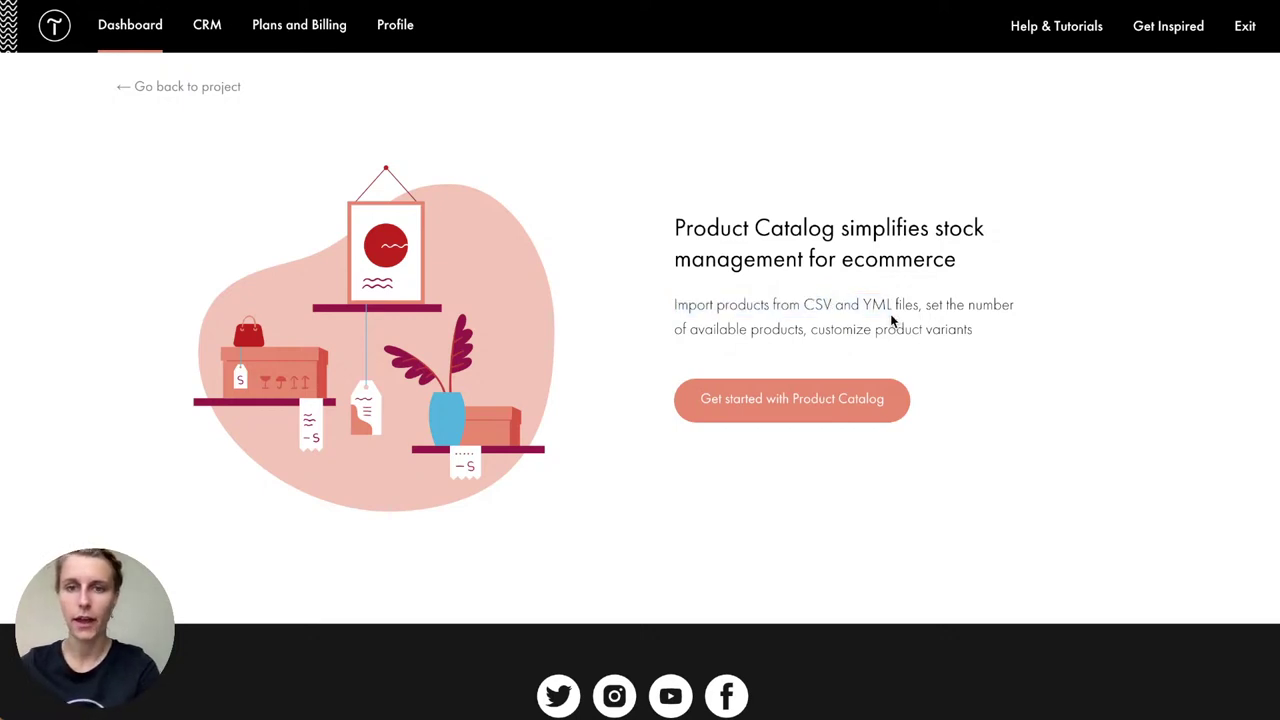
{"action": "left_click", "coordinate": [846, 411]}
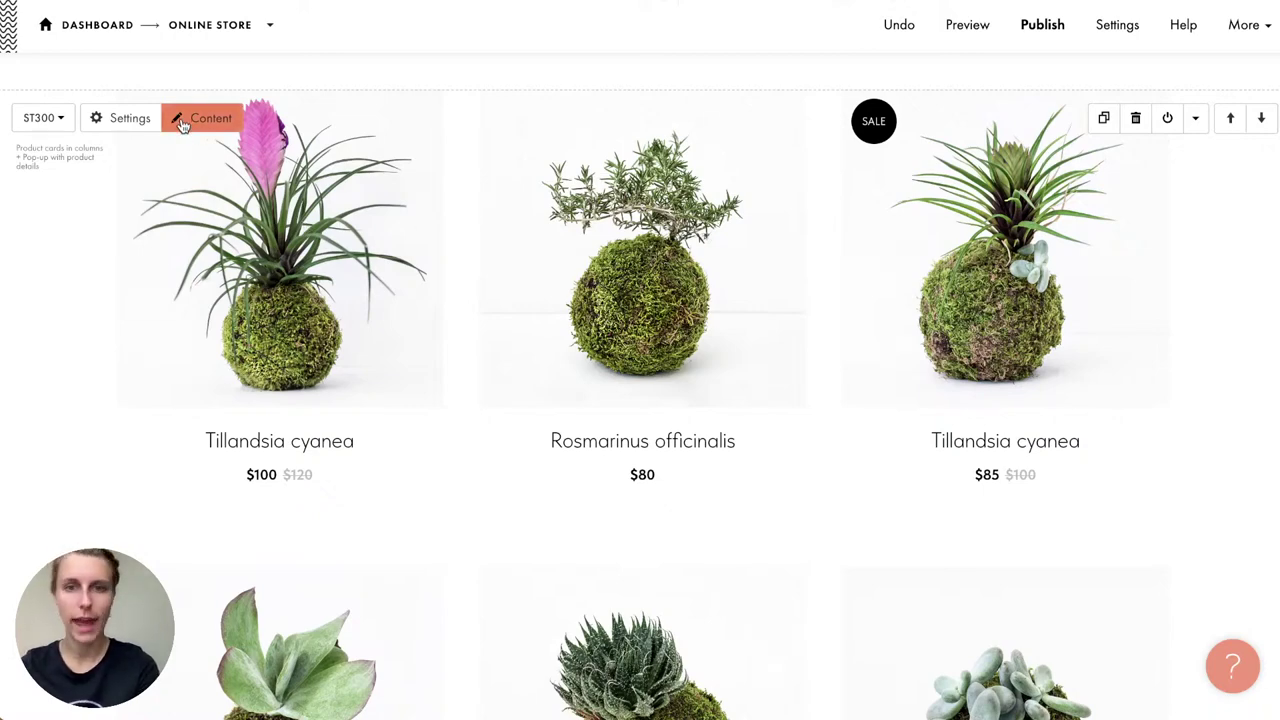
Step: Copy the ST300 block's six plant products into the catalog and open the catalog list
{"action": "left_click", "coordinate": [212, 120]}
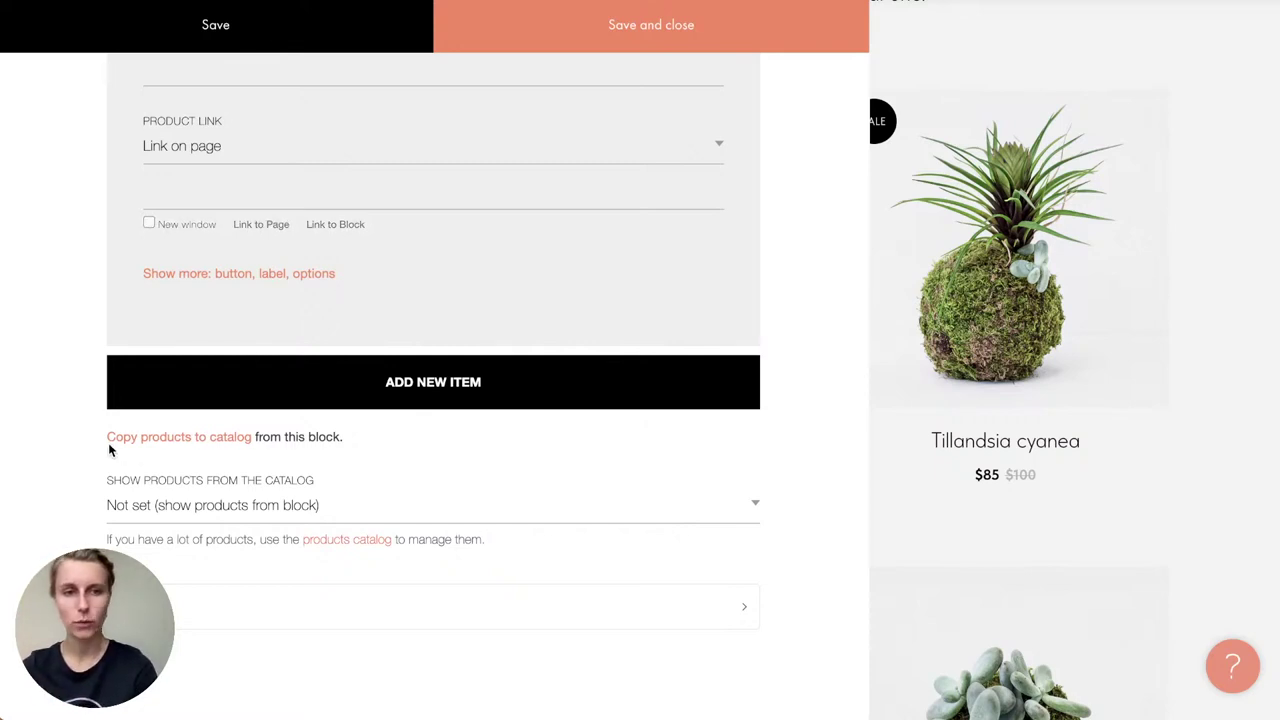
{"action": "left_click", "coordinate": [226, 437]}
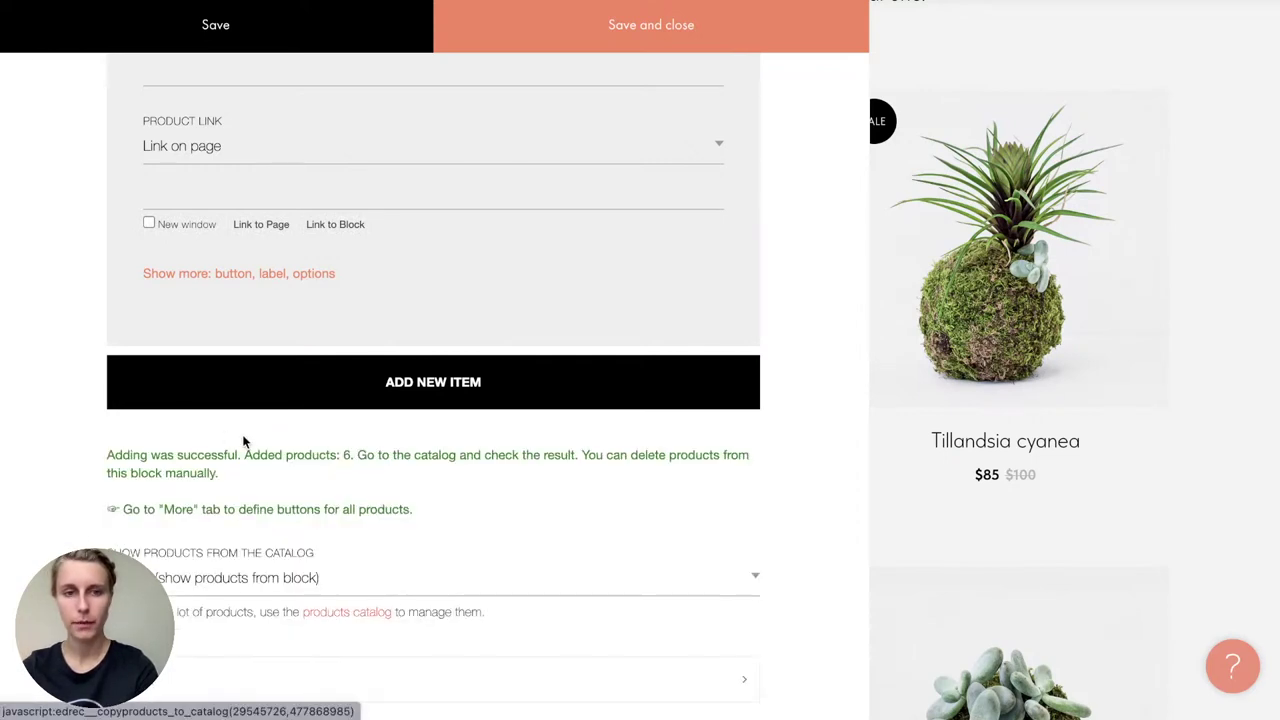
{"action": "scroll", "coordinate": [489, 487], "scroll_direction": "down", "scroll_amount": 1}
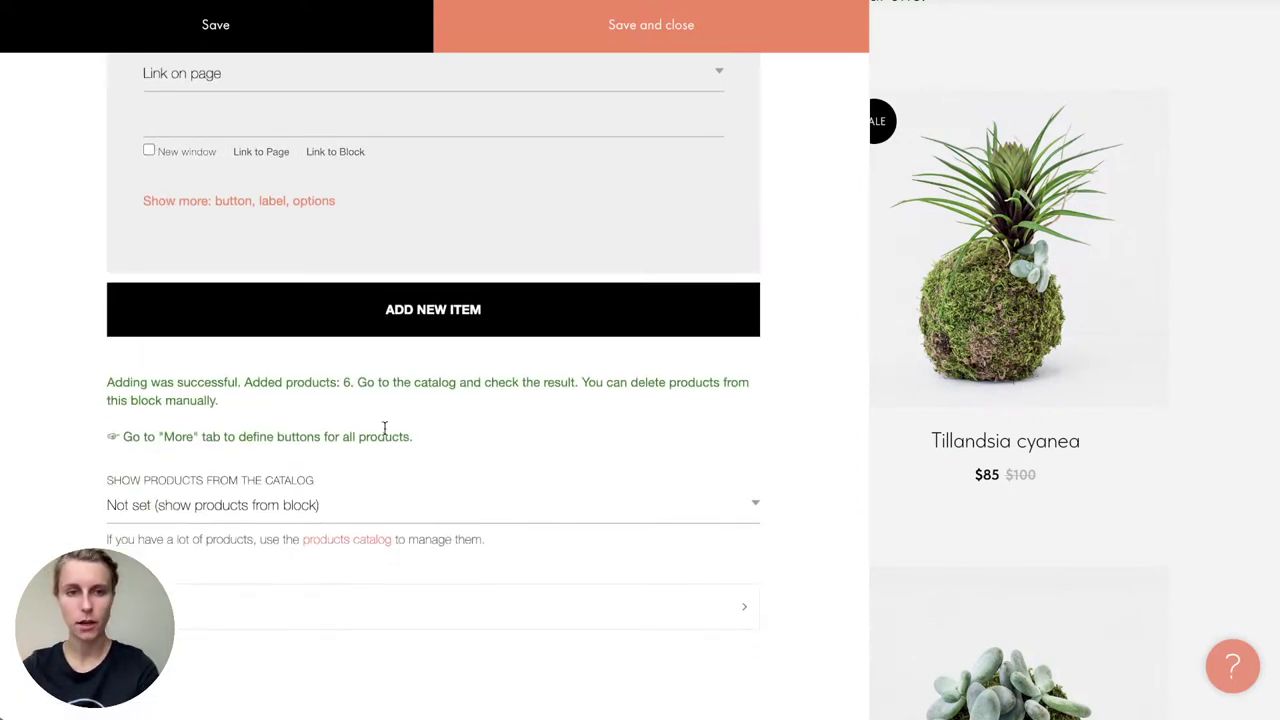
{"action": "left_click", "coordinate": [360, 551]}
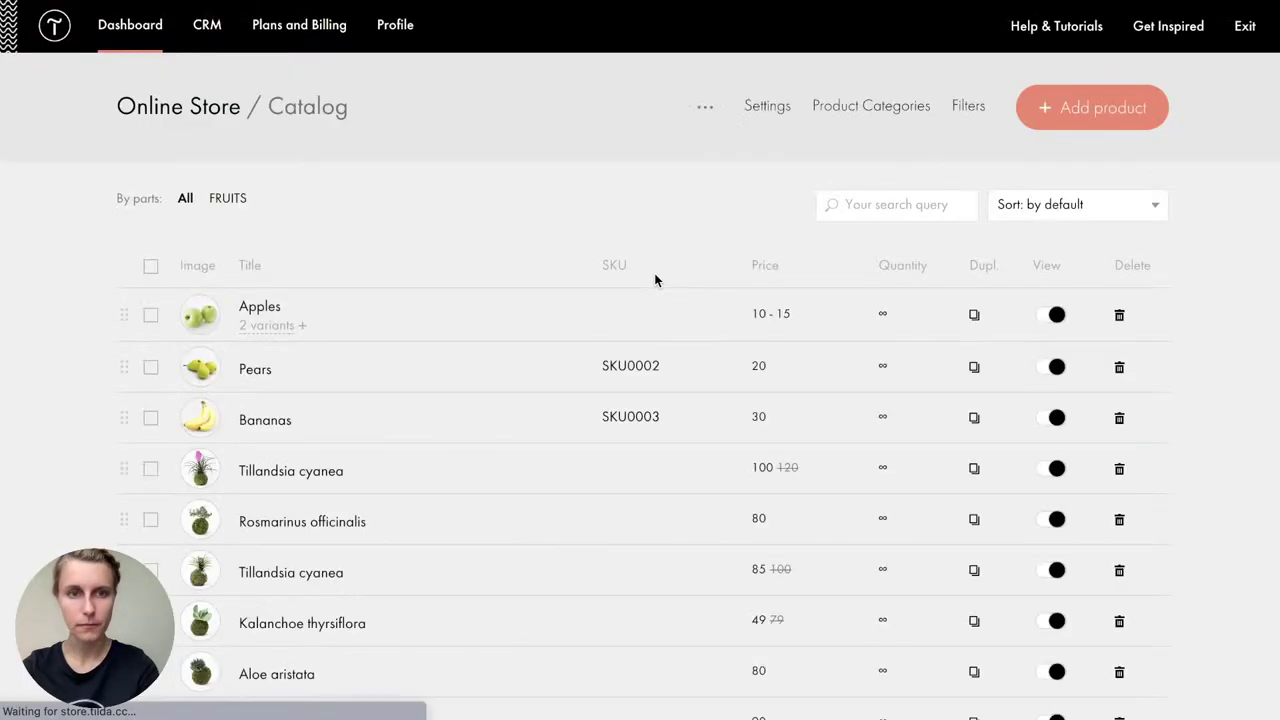
Step: Select Apples, Pears and Bananas and delete them, retrying after a request error
{"action": "scroll", "coordinate": [655, 280], "scroll_direction": "down", "scroll_amount": 2}
{"action": "scroll", "coordinate": [655, 280], "scroll_direction": "up", "scroll_amount": 1}
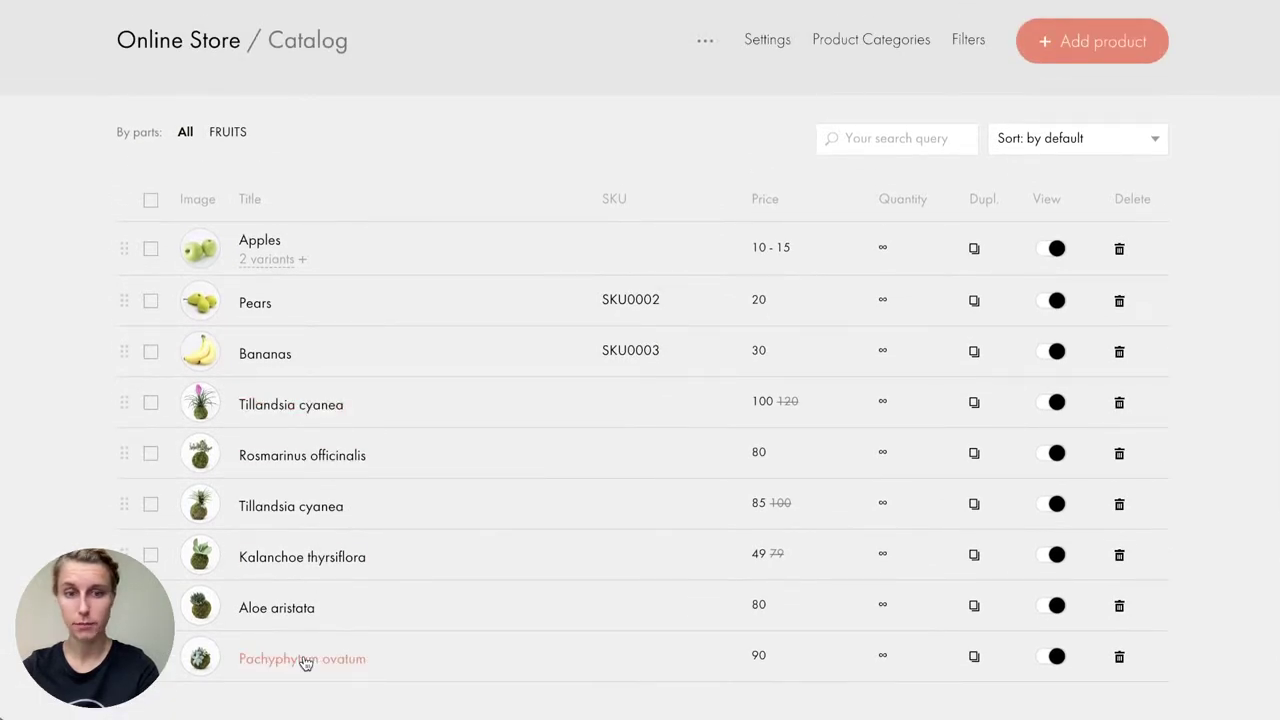
{"action": "left_click", "coordinate": [150, 353]}
{"action": "left_click", "coordinate": [150, 300]}
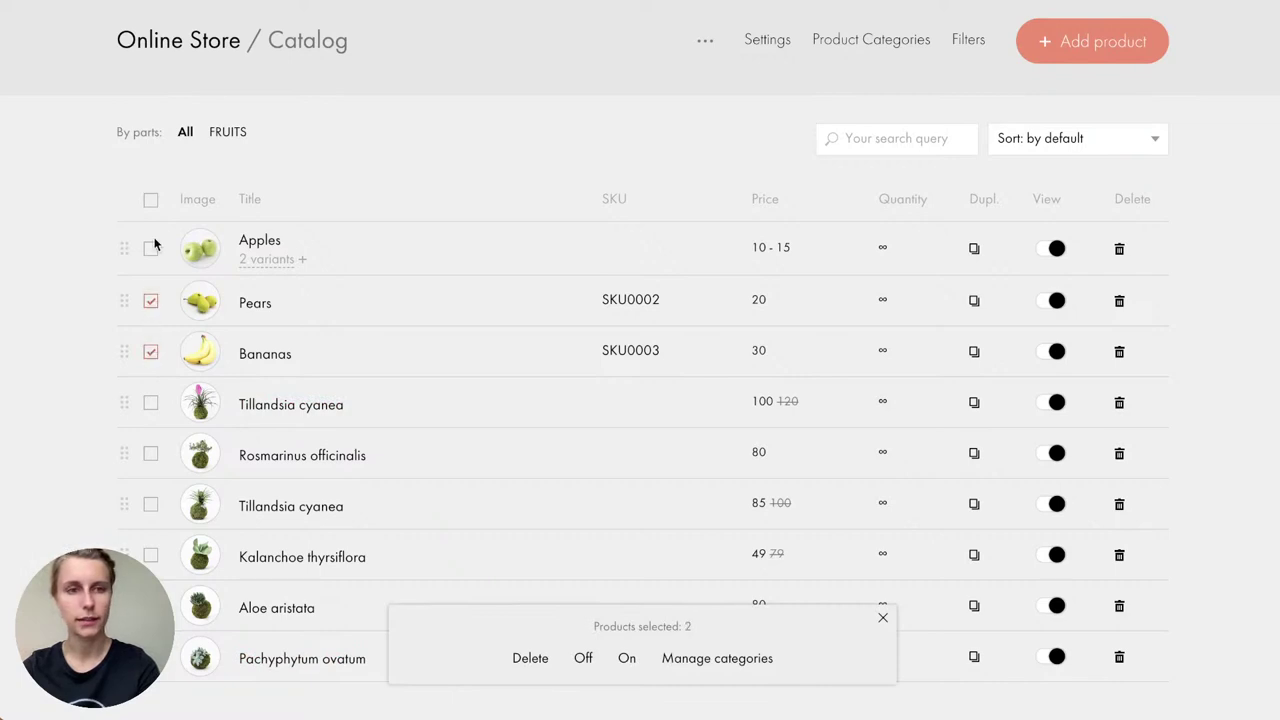
{"action": "left_click", "coordinate": [150, 248]}
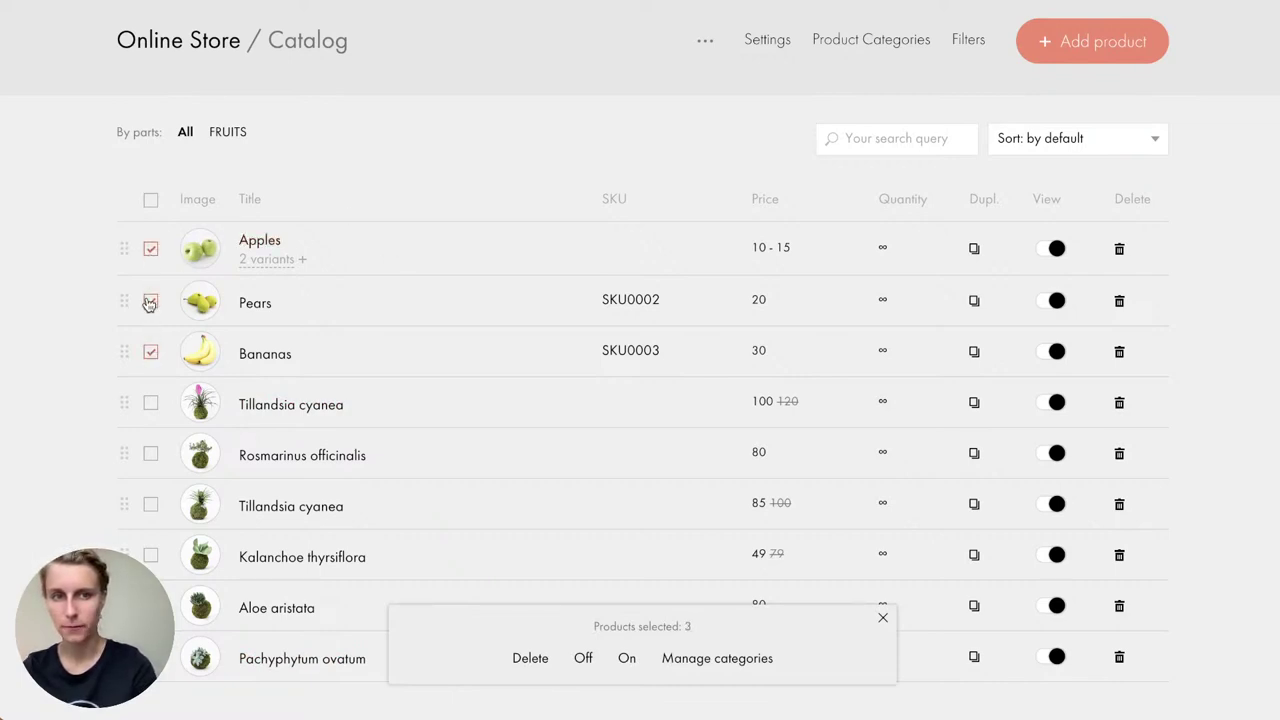
{"action": "left_click", "coordinate": [524, 660]}
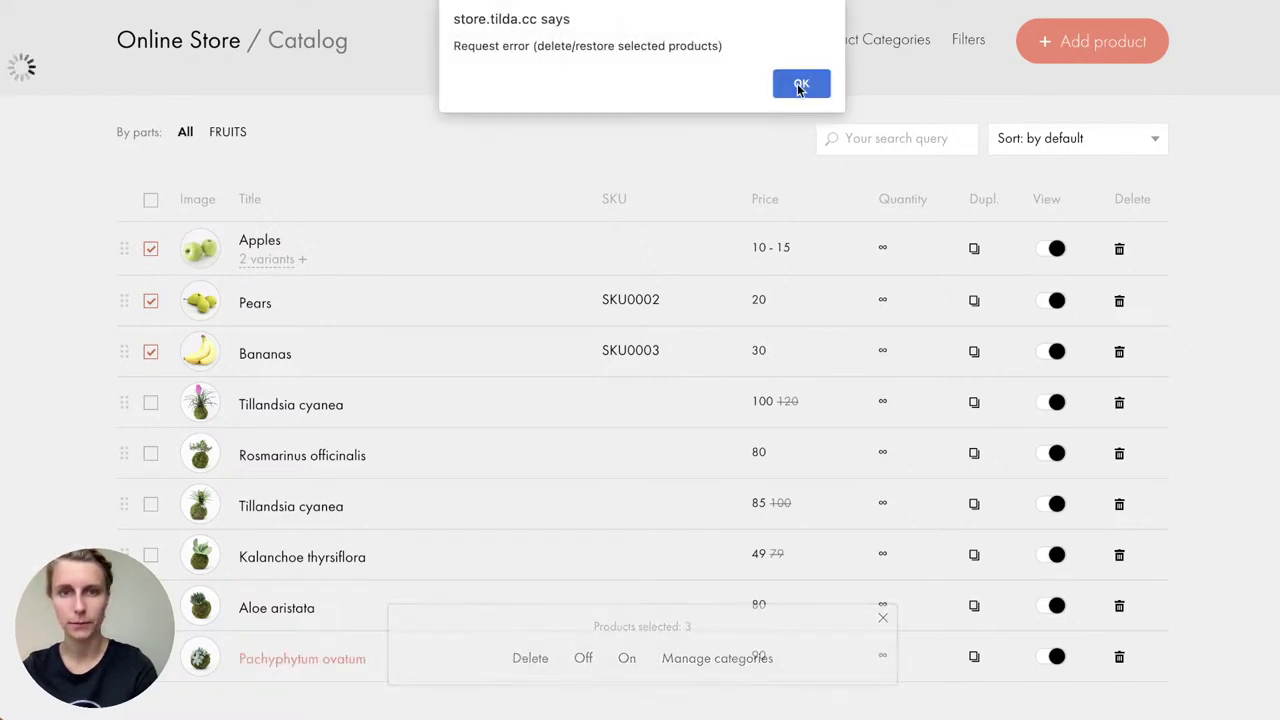
{"action": "left_click", "coordinate": [797, 85]}
{"action": "left_click", "coordinate": [530, 658]}
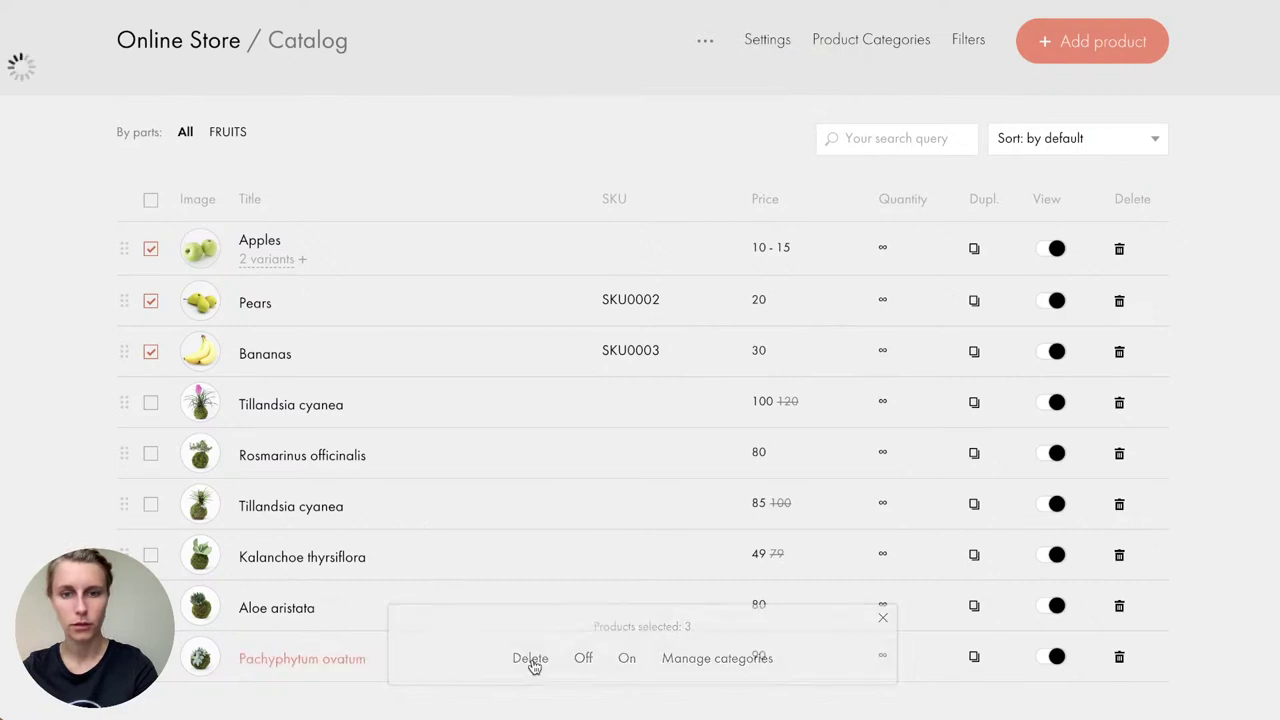
{"action": "scroll", "coordinate": [420, 565], "scroll_direction": "up", "scroll_amount": 1}
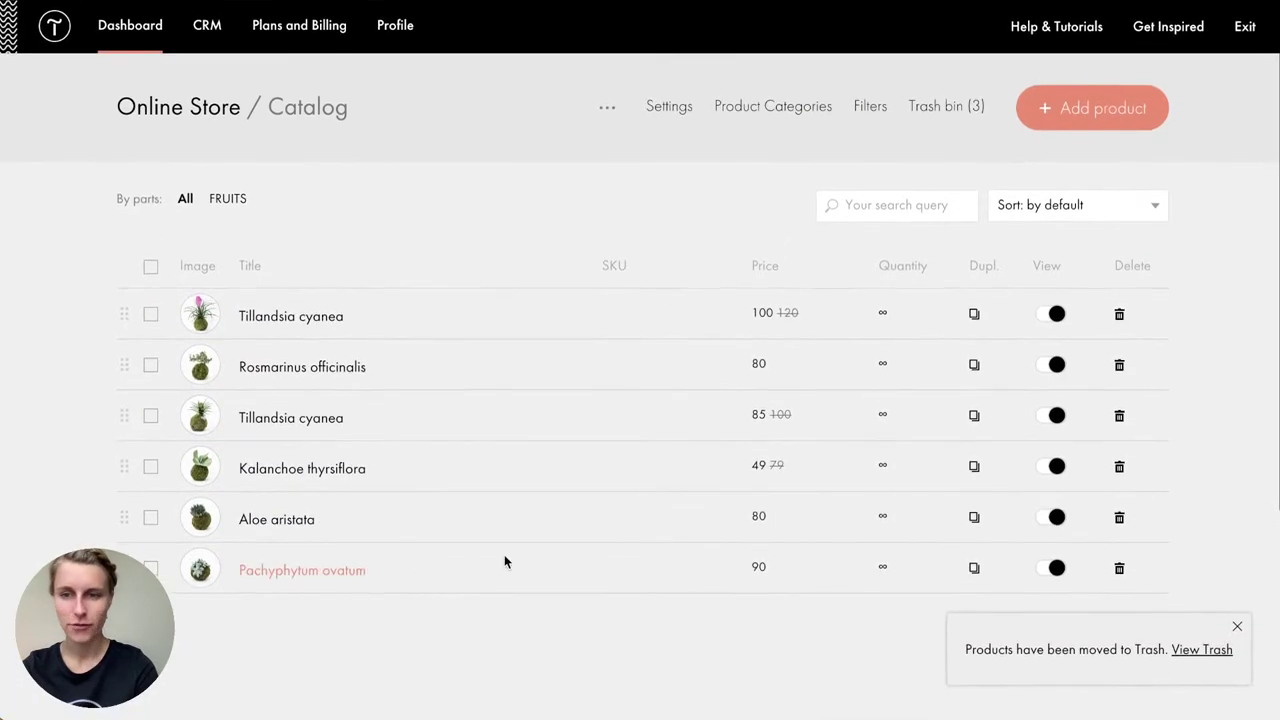
{"action": "left_click", "coordinate": [1236, 626]}
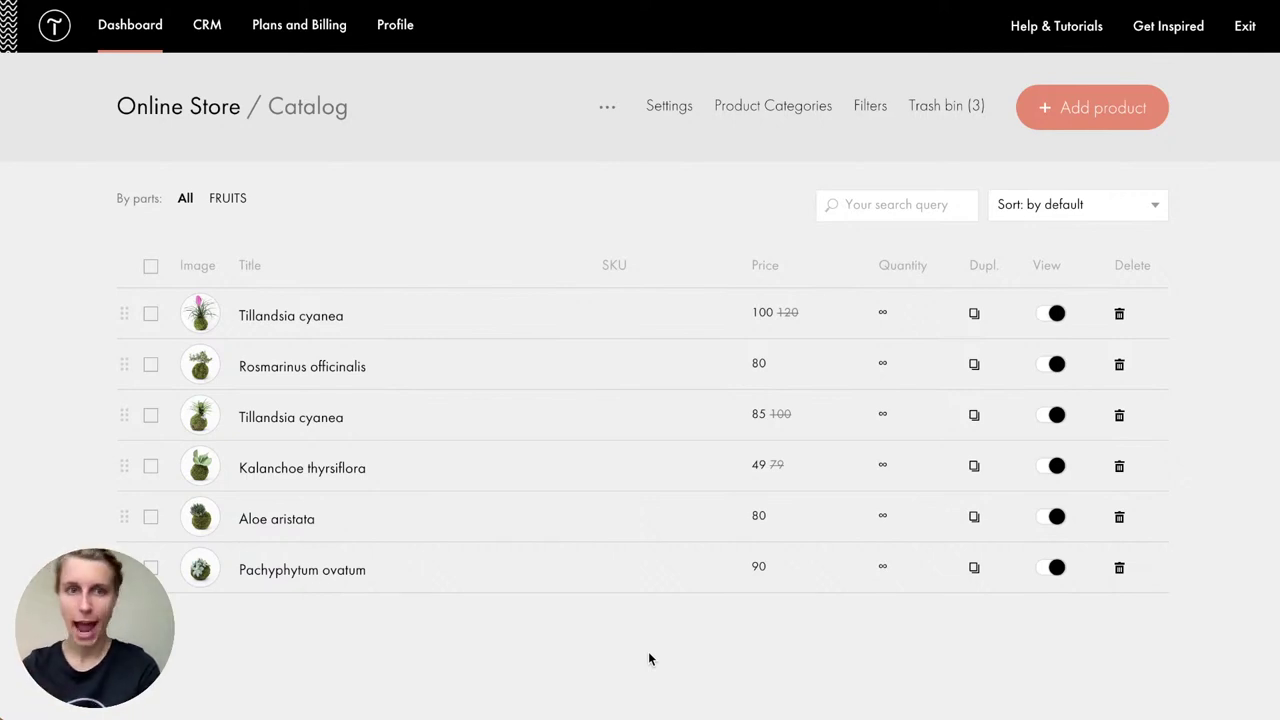
Step: Delete the FRUITS product category
{"action": "left_click", "coordinate": [753, 119]}
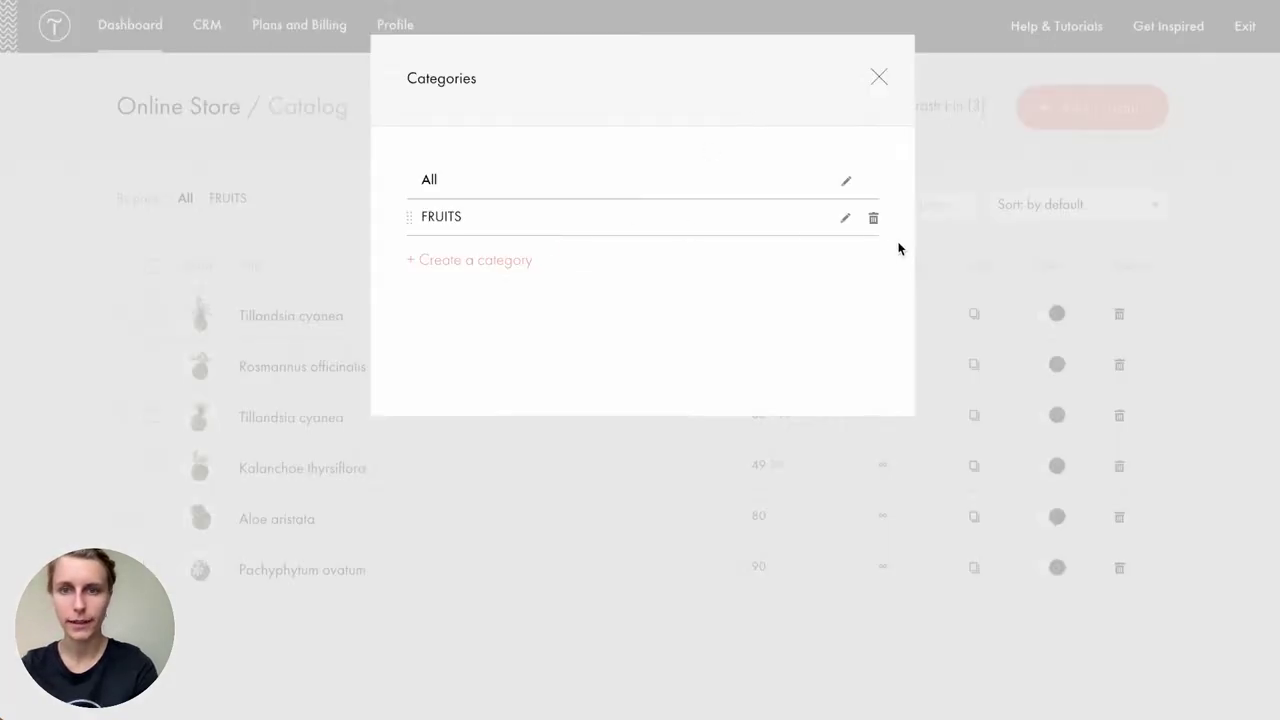
{"action": "left_click", "coordinate": [873, 222]}
{"action": "left_click", "coordinate": [796, 80]}
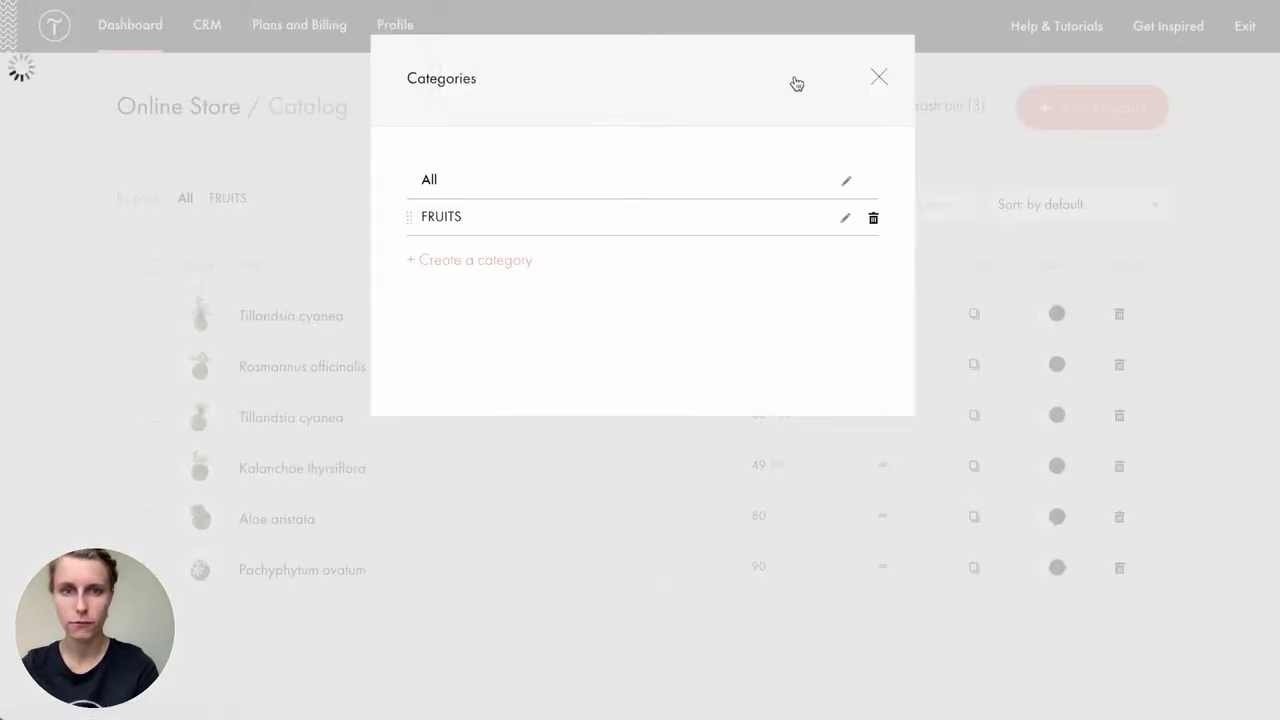
Step: Create the Plants and Flowers product categories
{"action": "left_click", "coordinate": [505, 225]}
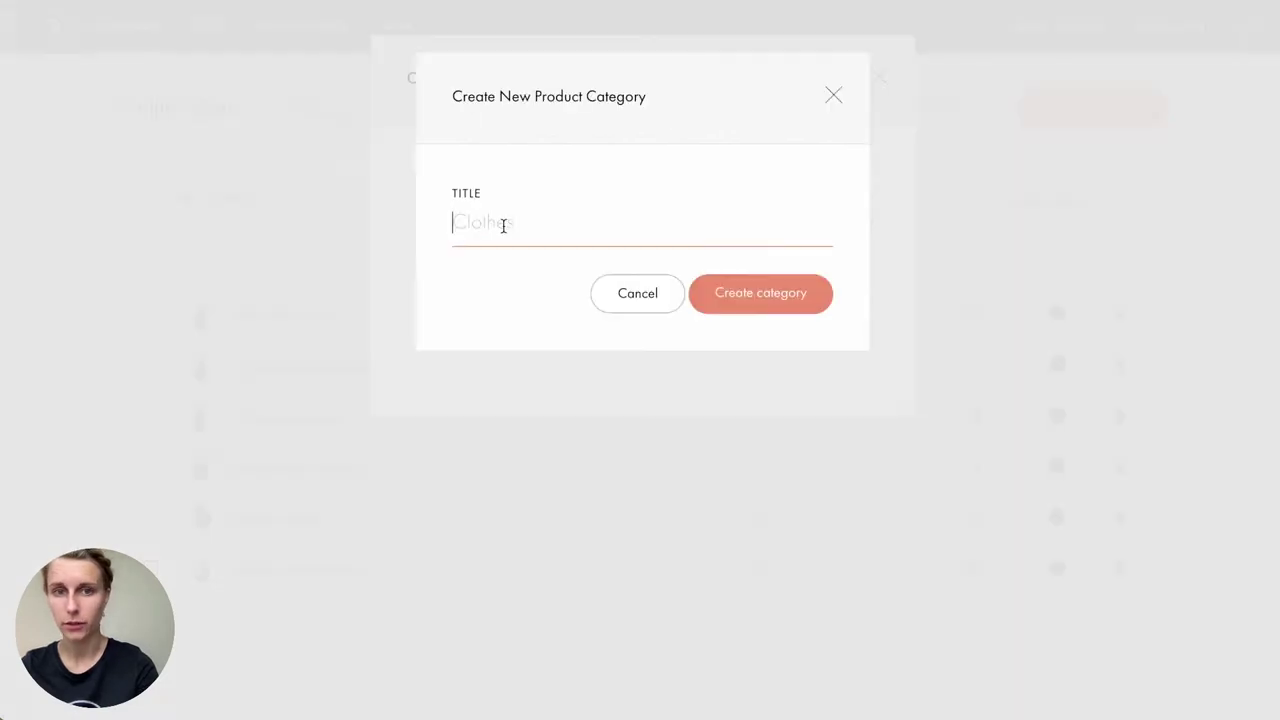
{"action": "type", "text": "Plants"}
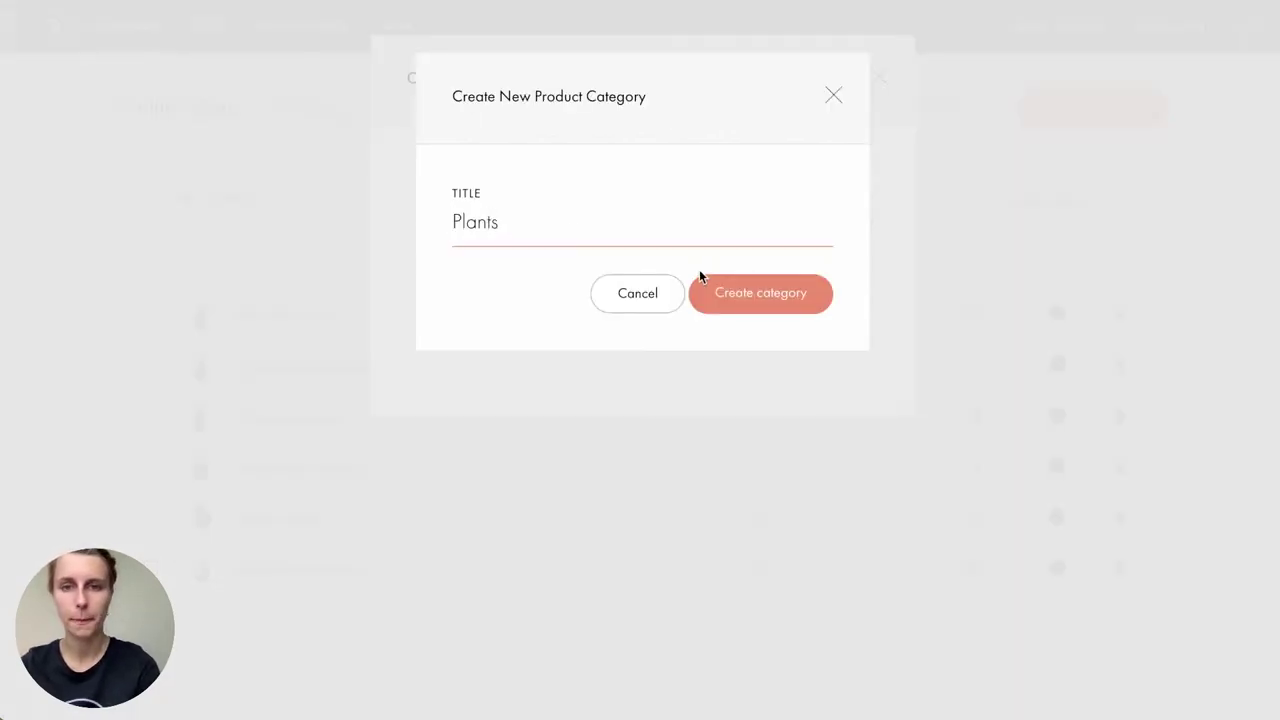
{"action": "left_click", "coordinate": [741, 305]}
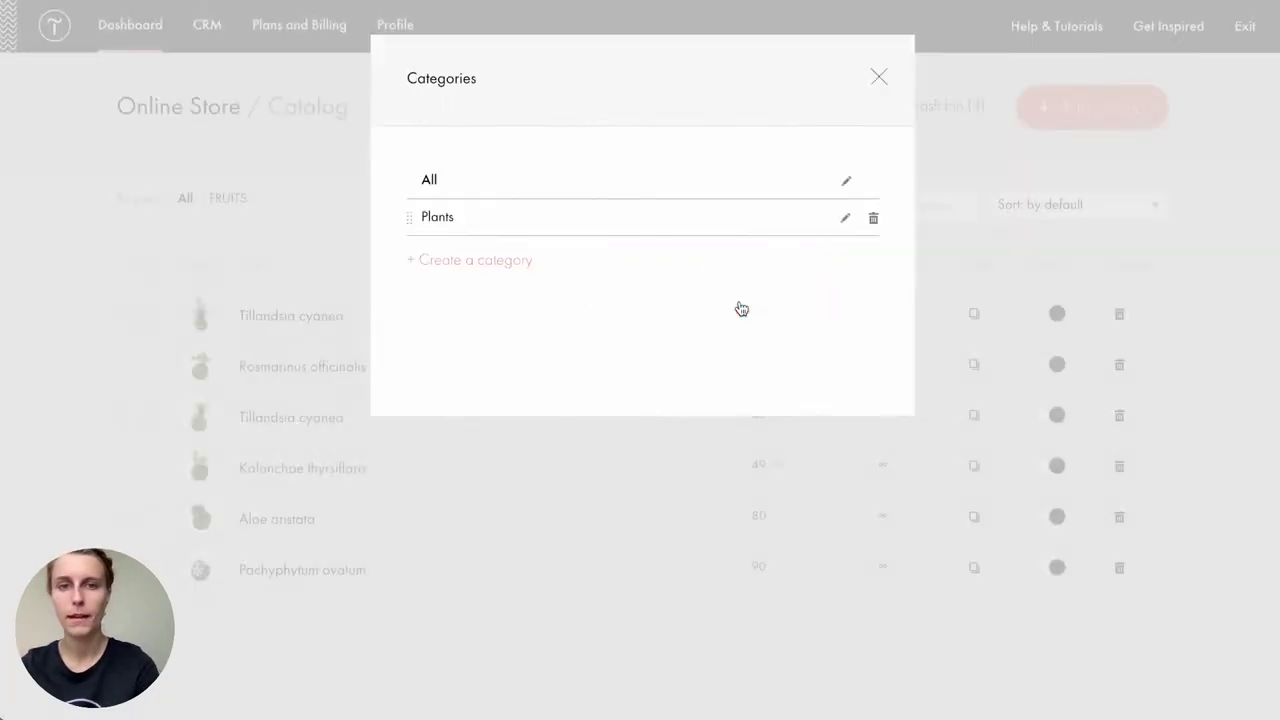
{"action": "left_click", "coordinate": [509, 260]}
{"action": "type", "text": "Flowers"}
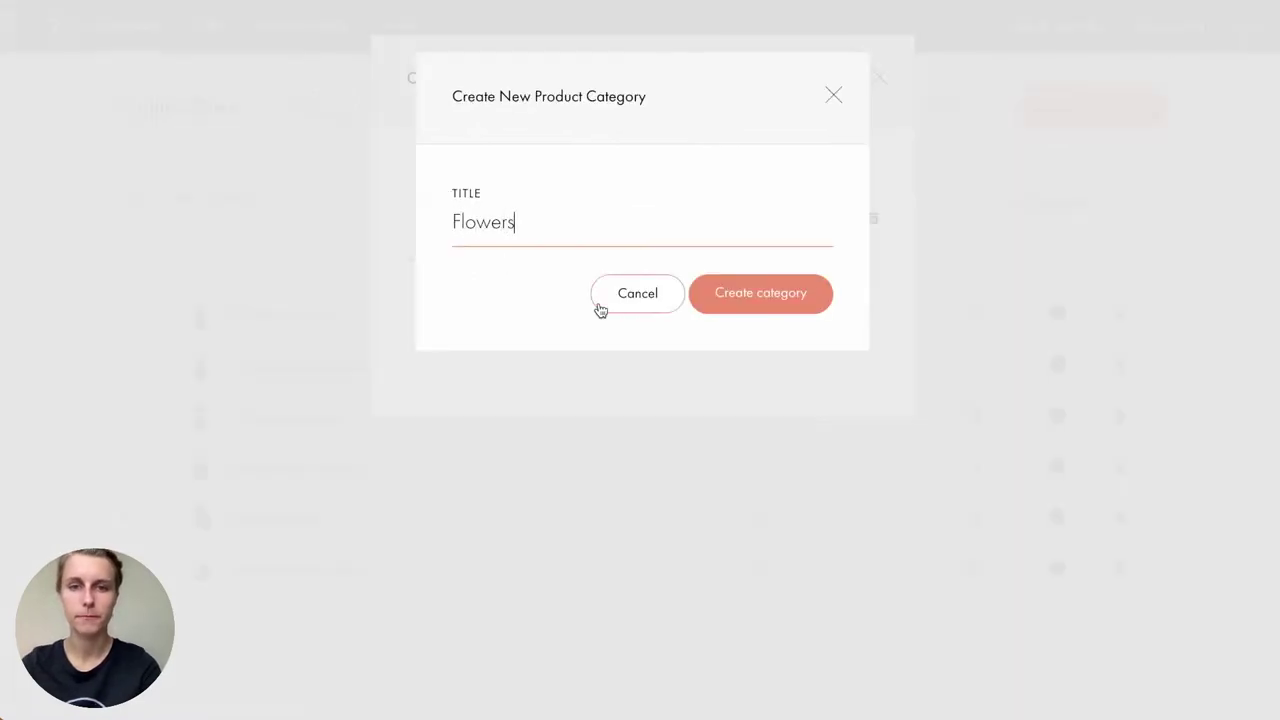
{"action": "left_click", "coordinate": [724, 310]}
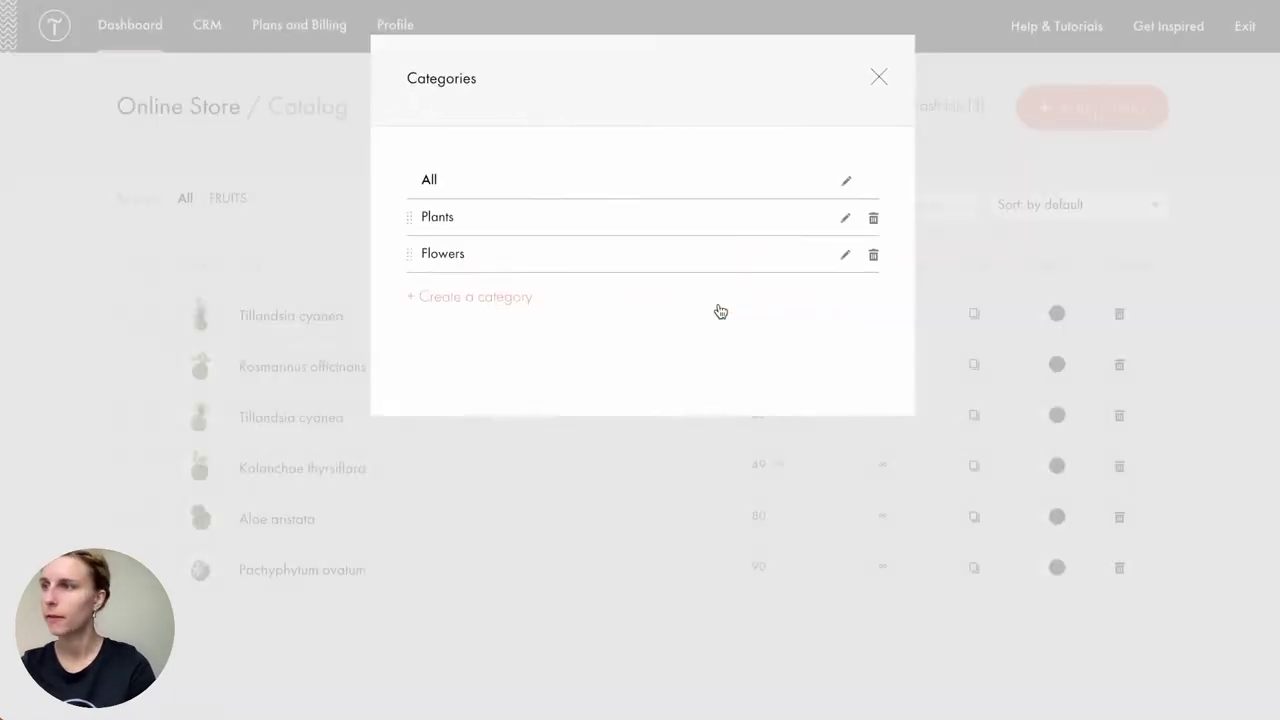
{"action": "left_click", "coordinate": [876, 80]}
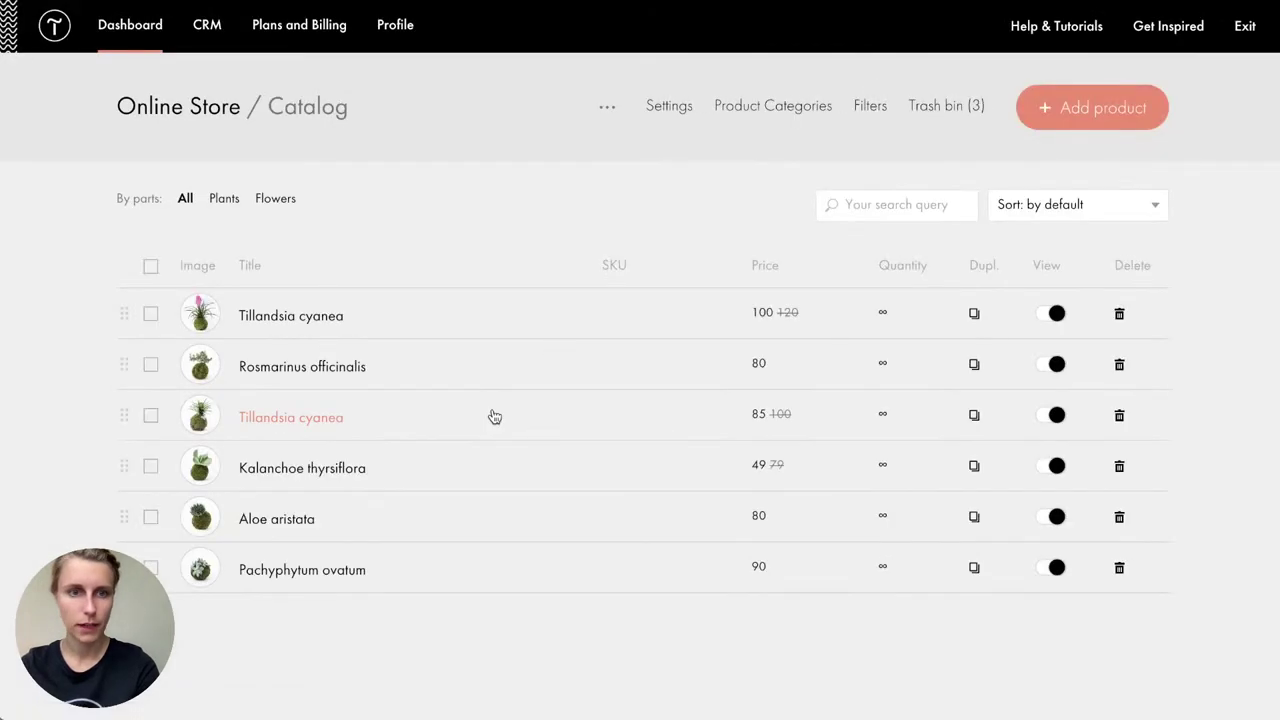
Step: Move the selected plant products, including Tillandsia cyanea and Rosmarinus officinalis, into the Plants category
{"action": "left_click", "coordinate": [150, 316]}
{"action": "left_click", "coordinate": [151, 366]}
{"action": "left_click", "coordinate": [152, 418]}
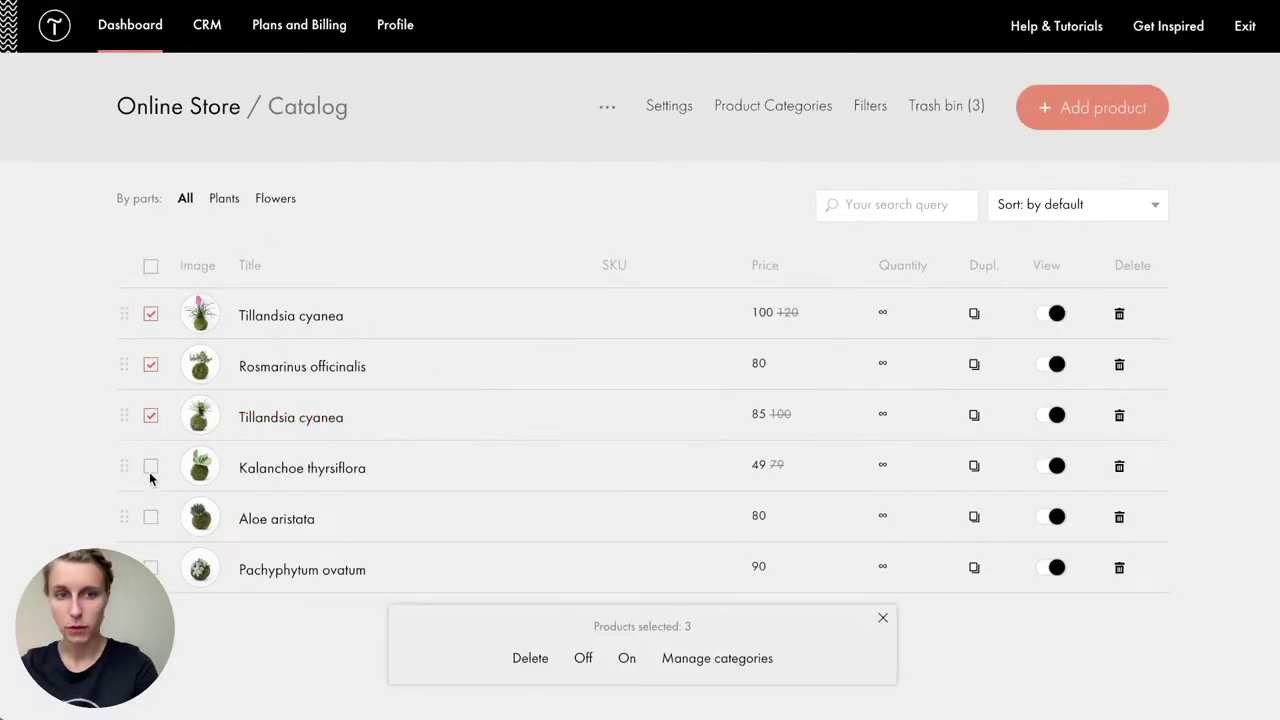
{"action": "left_click", "coordinate": [150, 467]}
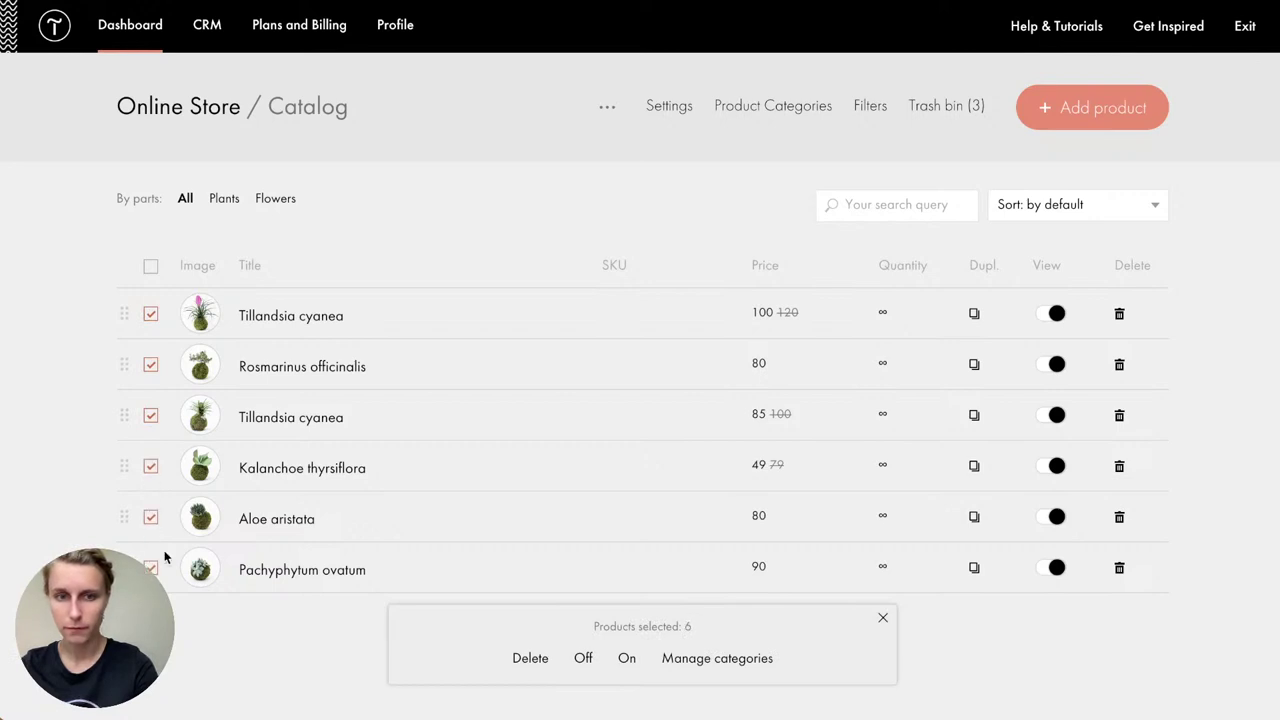
{"action": "left_click", "coordinate": [695, 662]}
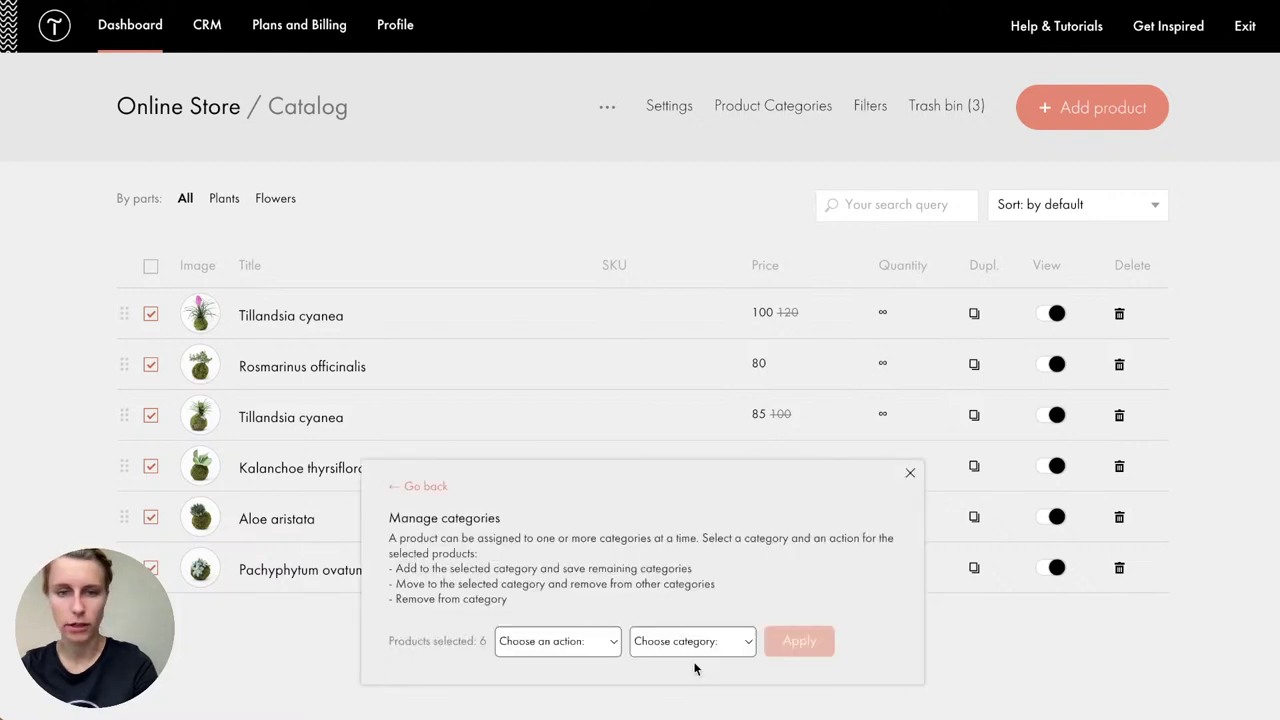
{"action": "left_click", "coordinate": [585, 641]}
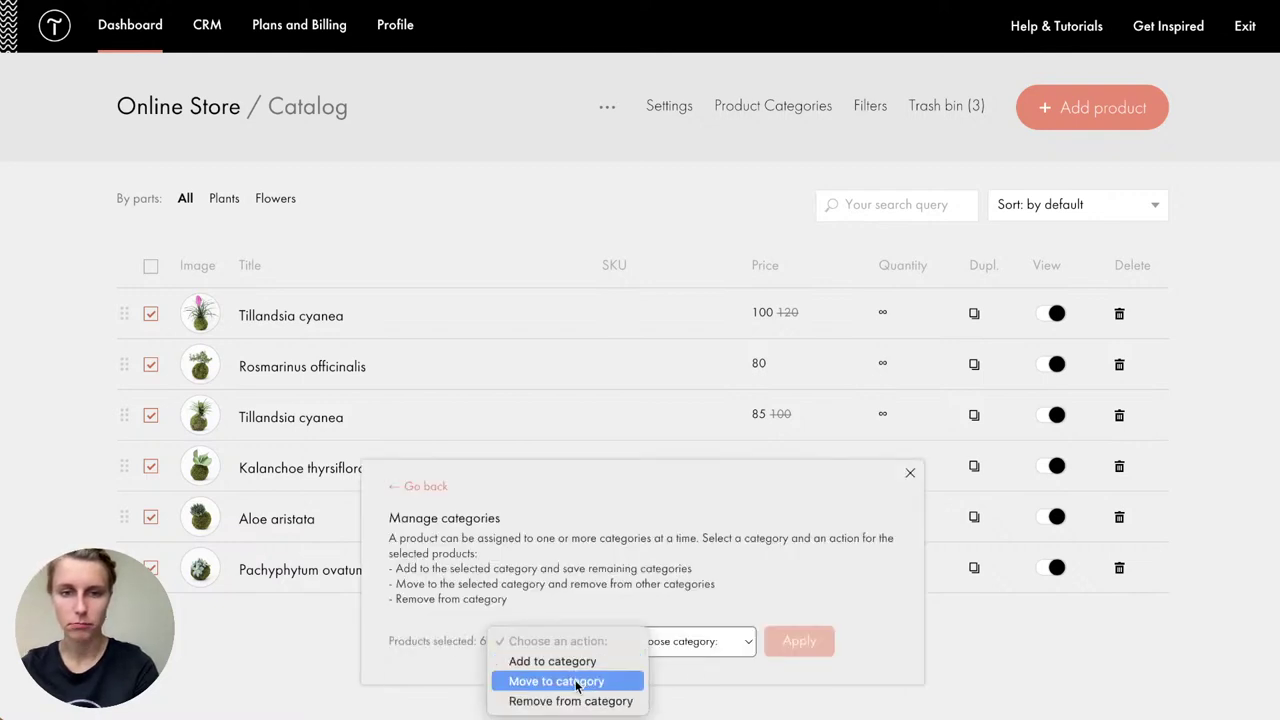
{"action": "left_click", "coordinate": [574, 682]}
{"action": "left_click", "coordinate": [566, 648]}
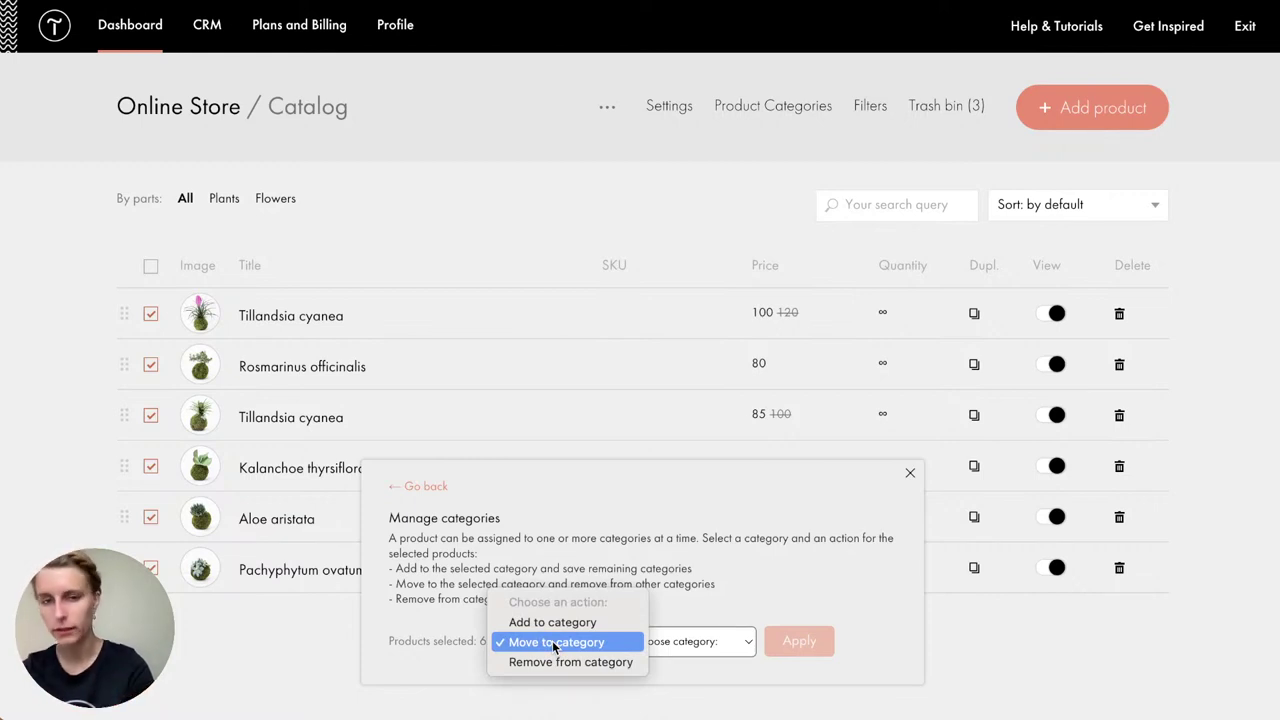
{"action": "left_click", "coordinate": [556, 645]}
{"action": "left_click", "coordinate": [660, 643]}
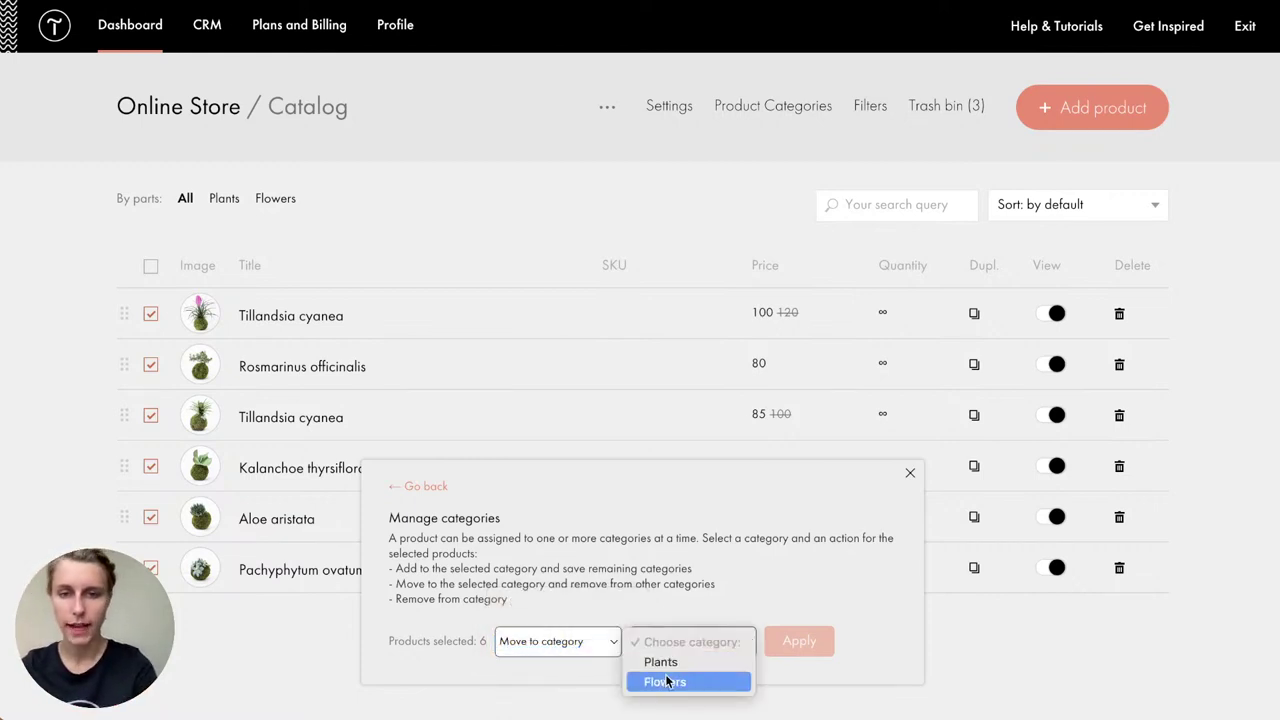
{"action": "left_click", "coordinate": [661, 662]}
{"action": "left_click", "coordinate": [799, 641]}
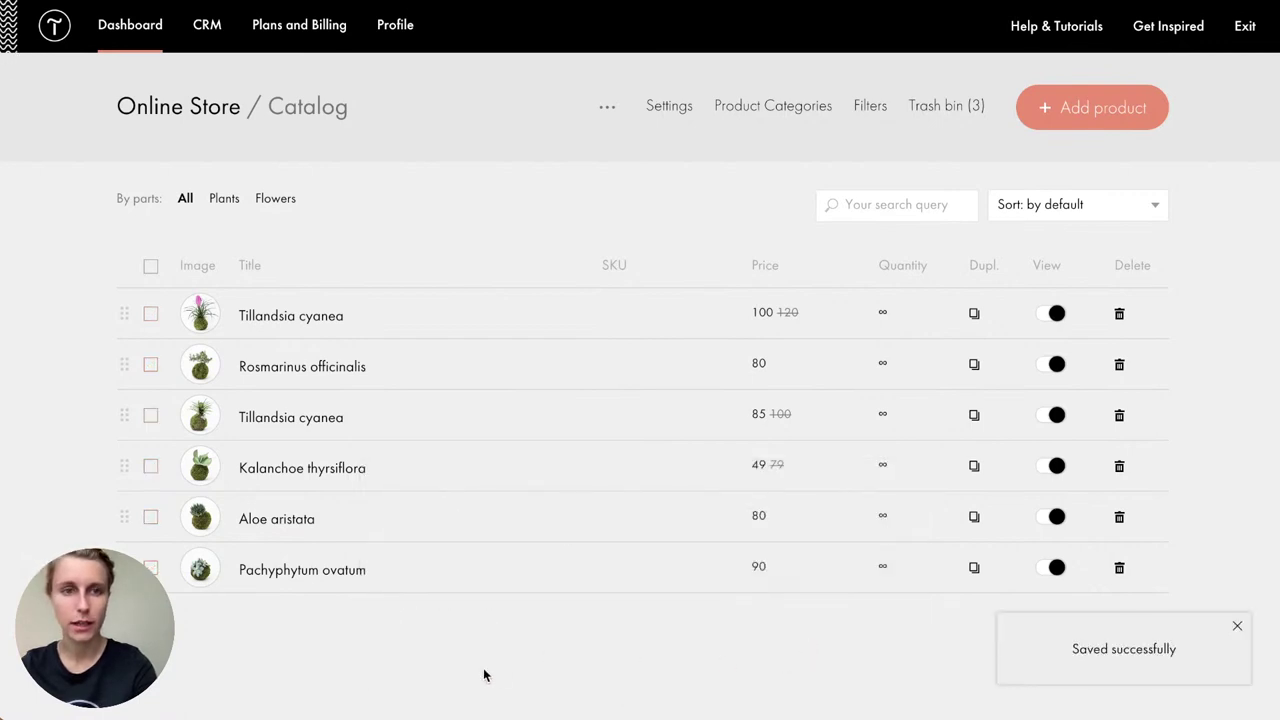
Step: Filter the catalog by Plants, show all products again, and reveal the import/export options
{"action": "left_click", "coordinate": [226, 201]}
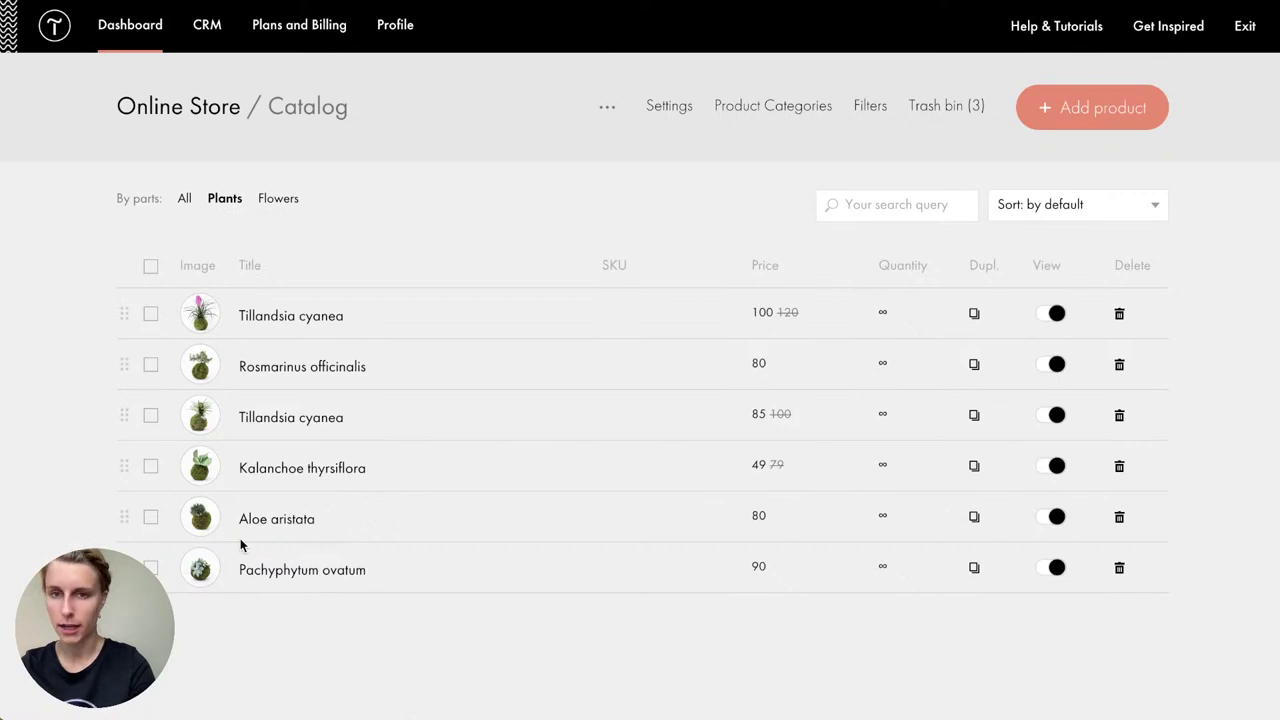
{"action": "left_click", "coordinate": [184, 199]}
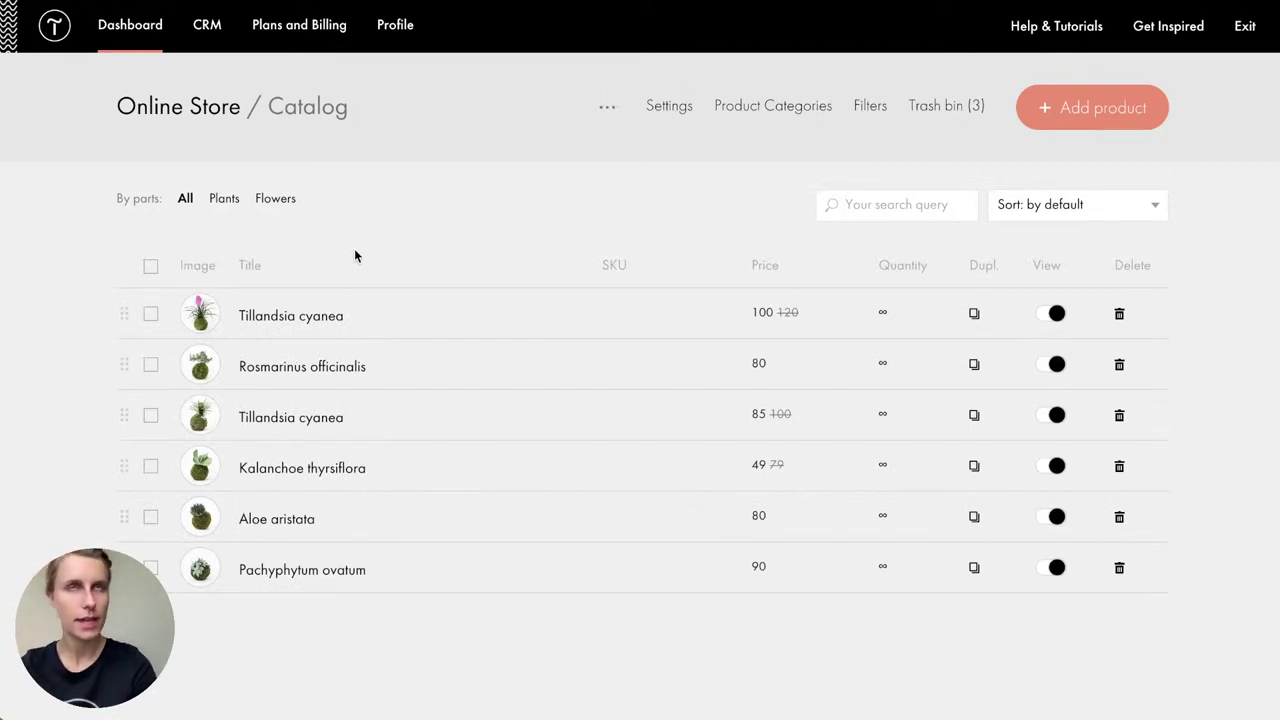
{"action": "left_click", "coordinate": [608, 108]}
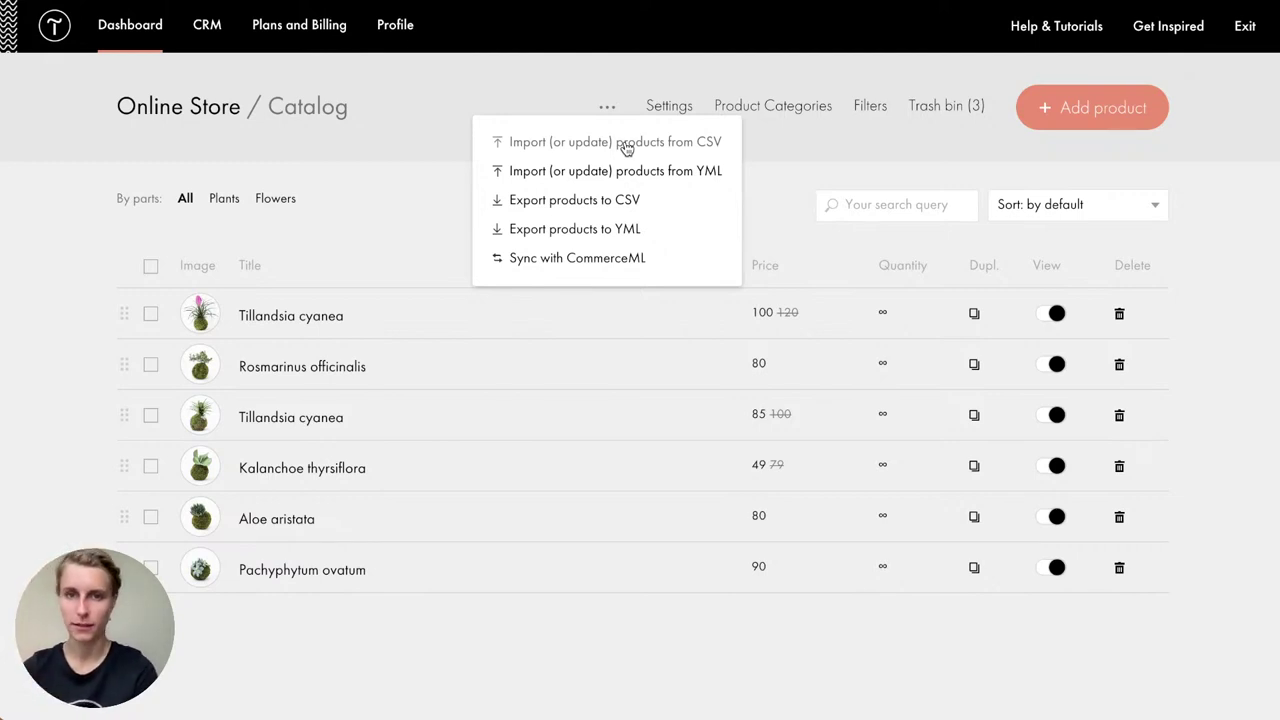
Step: Start a product import from CSV and upload the flowers CSV file
{"action": "mouse_move", "coordinate": [606, 112]}
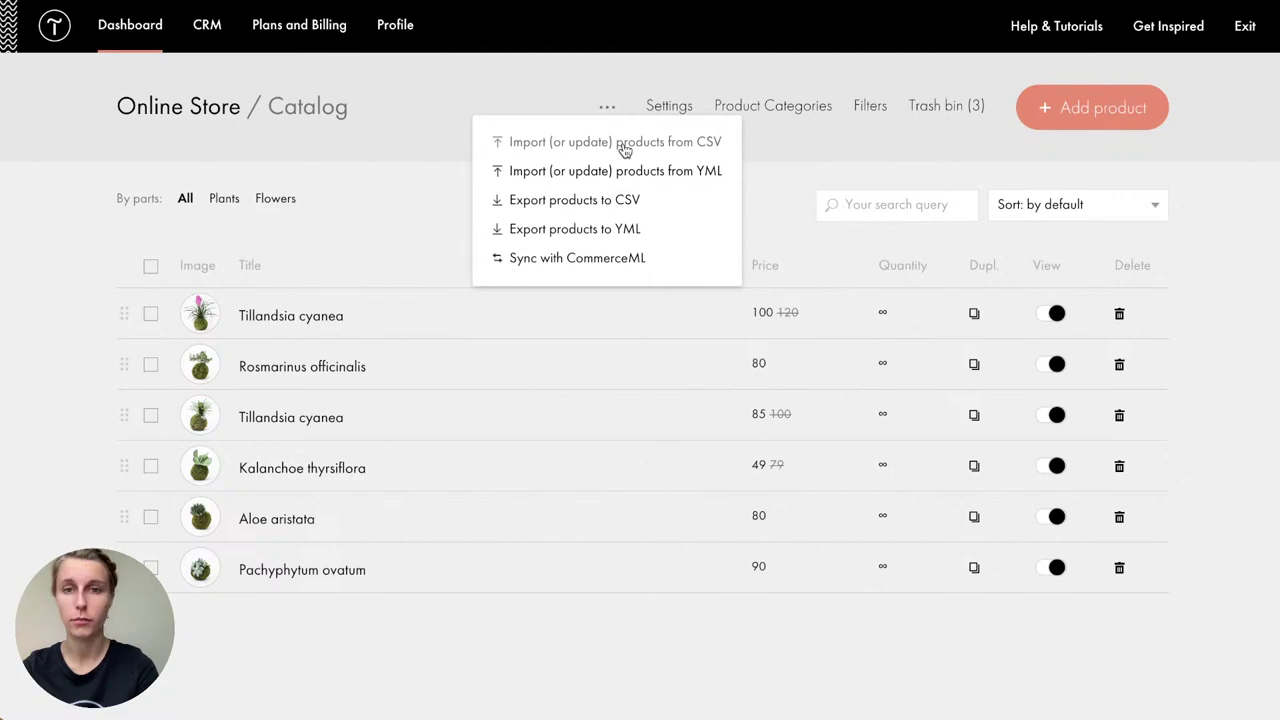
{"action": "left_click", "coordinate": [624, 150]}
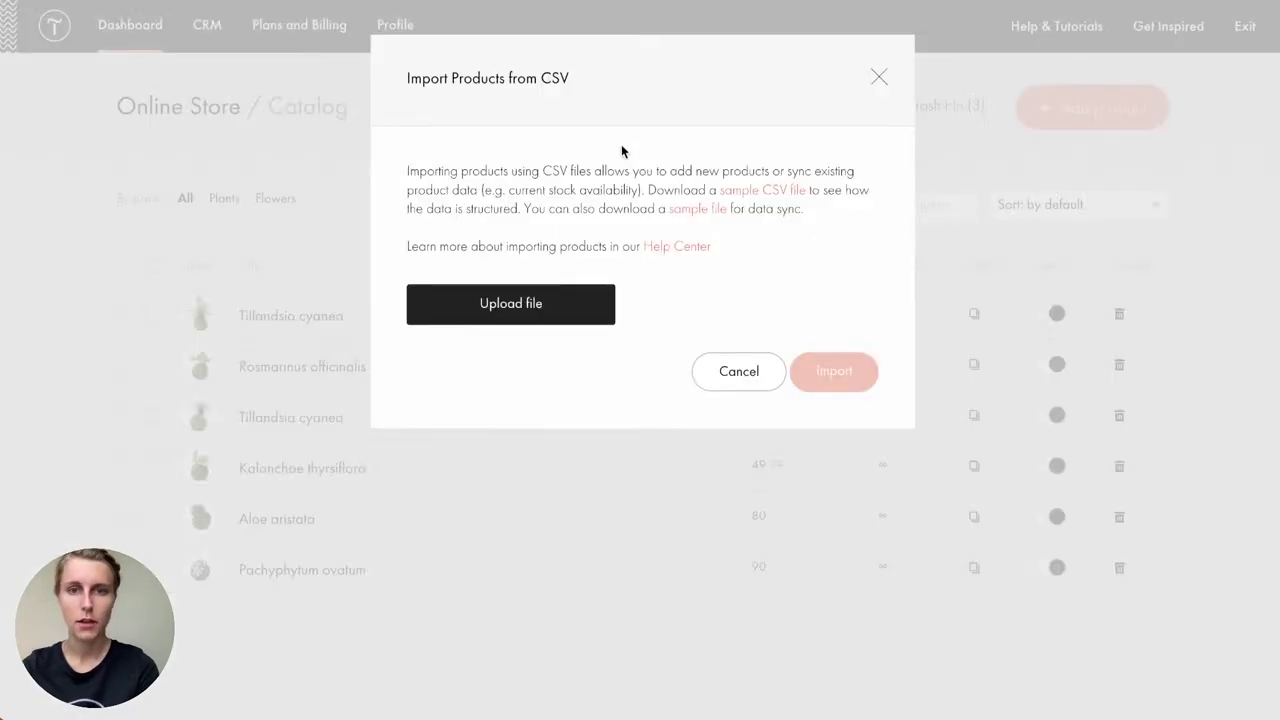
{"action": "left_click", "coordinate": [567, 324]}
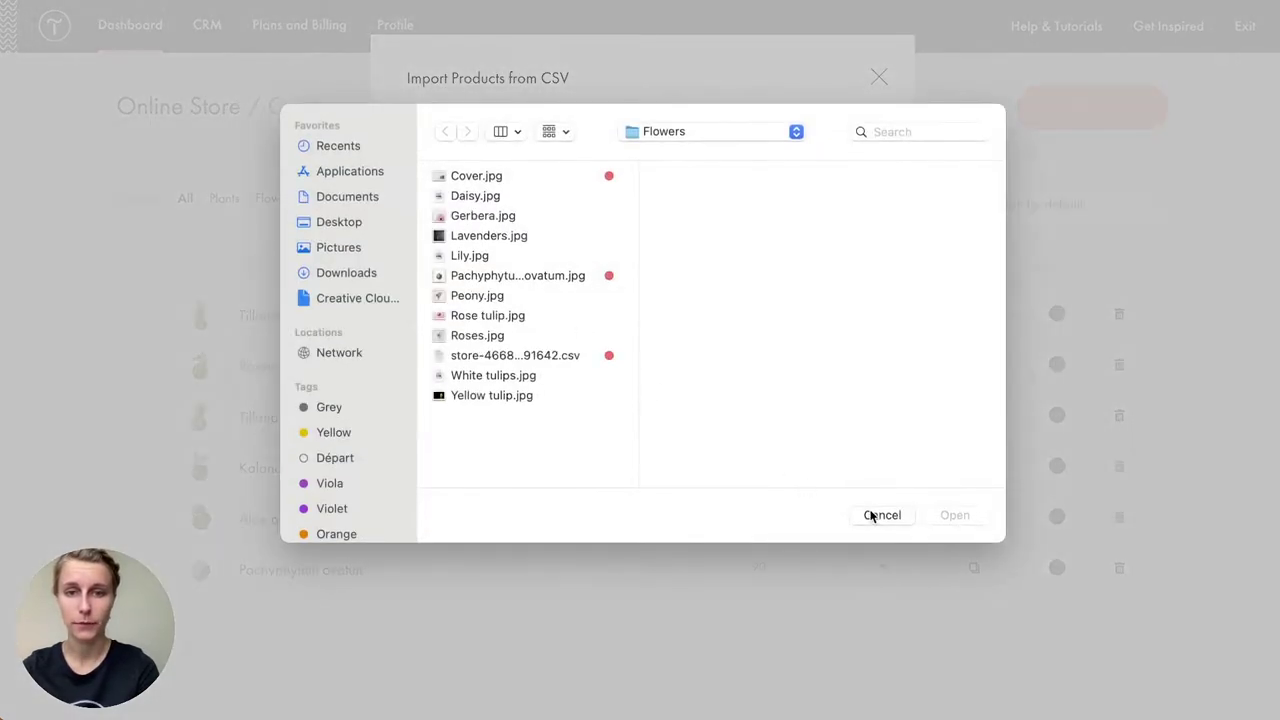
{"action": "left_click", "coordinate": [868, 513]}
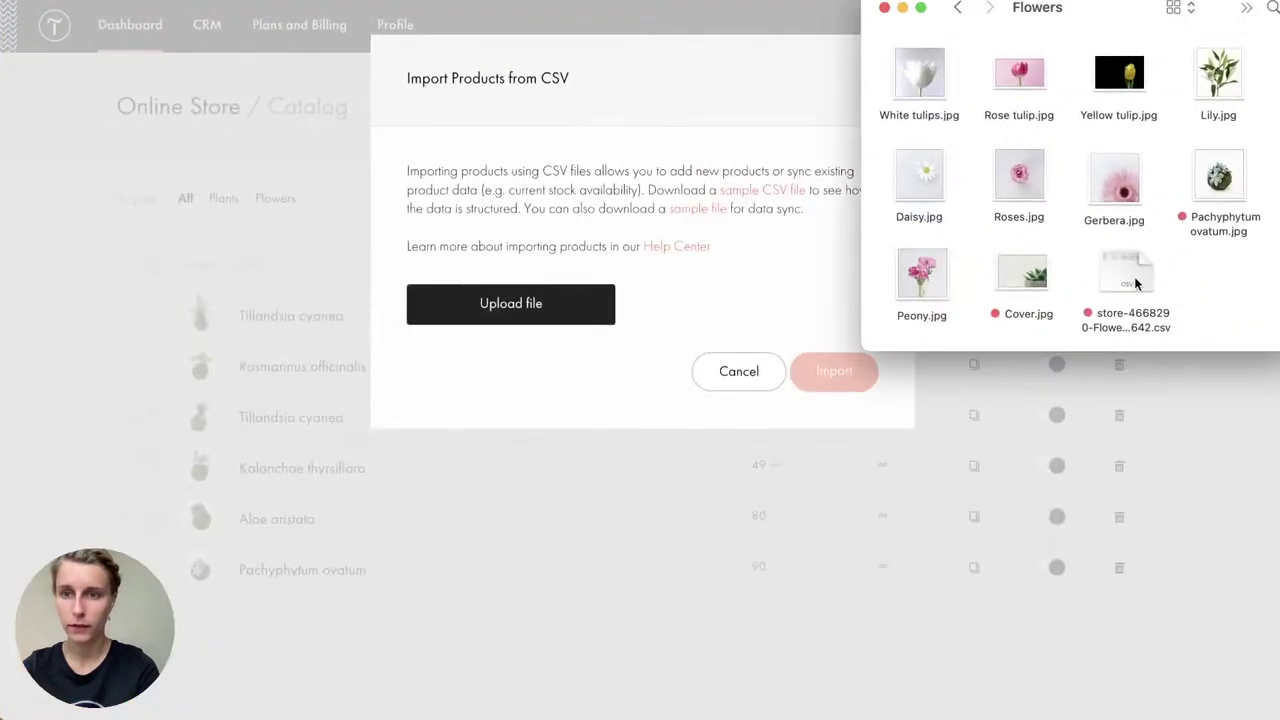
{"action": "left_click", "coordinate": [711, 340]}
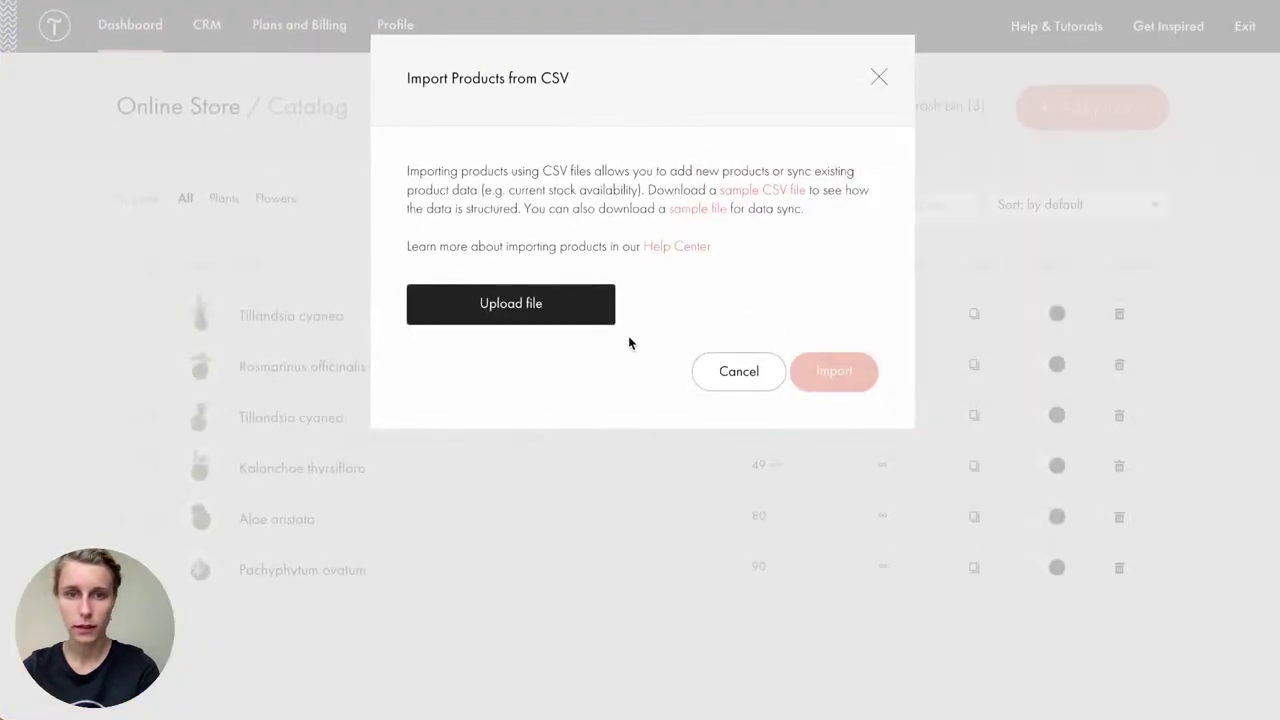
{"action": "left_click", "coordinate": [580, 311]}
{"action": "left_click_drag", "start_coordinate": [1141, 282], "coordinate": [780, 380]}
{"action": "left_click", "coordinate": [954, 515]}
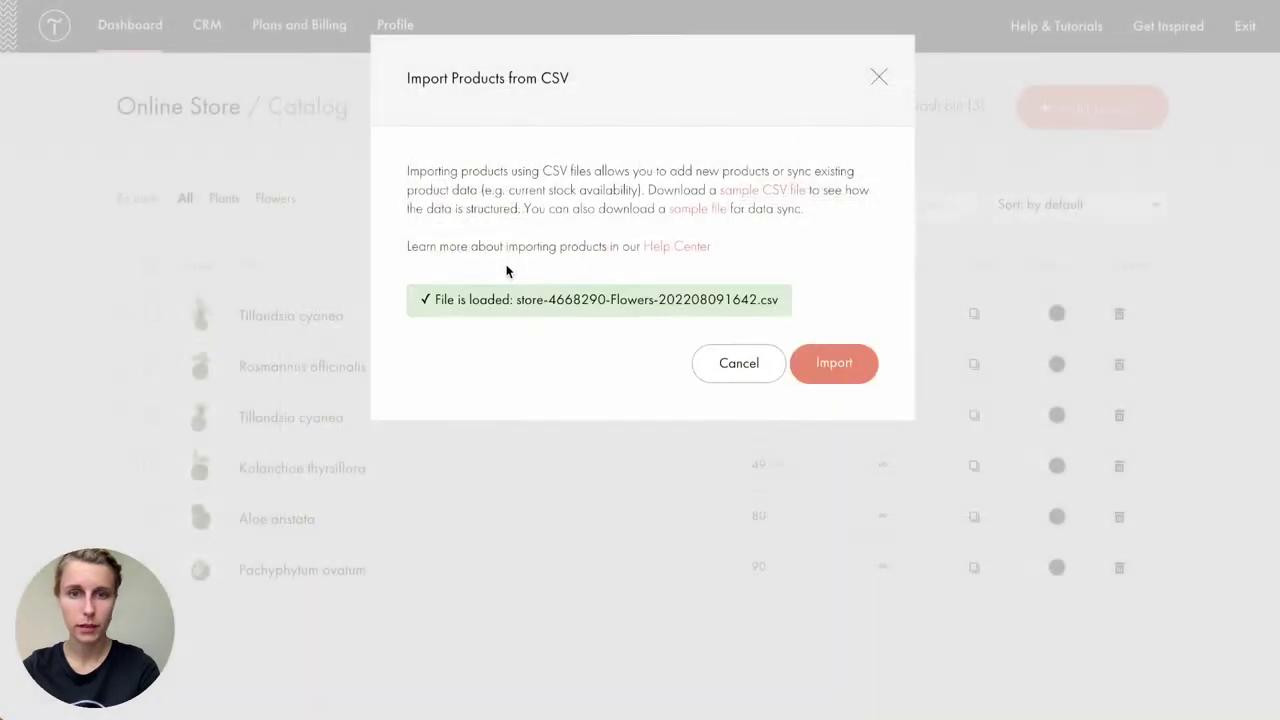
Step: Import the loaded CSV, save the product data and reload the catalog
{"action": "left_click", "coordinate": [836, 358]}
{"action": "scroll", "coordinate": [837, 362], "scroll_direction": "down", "scroll_amount": 15}
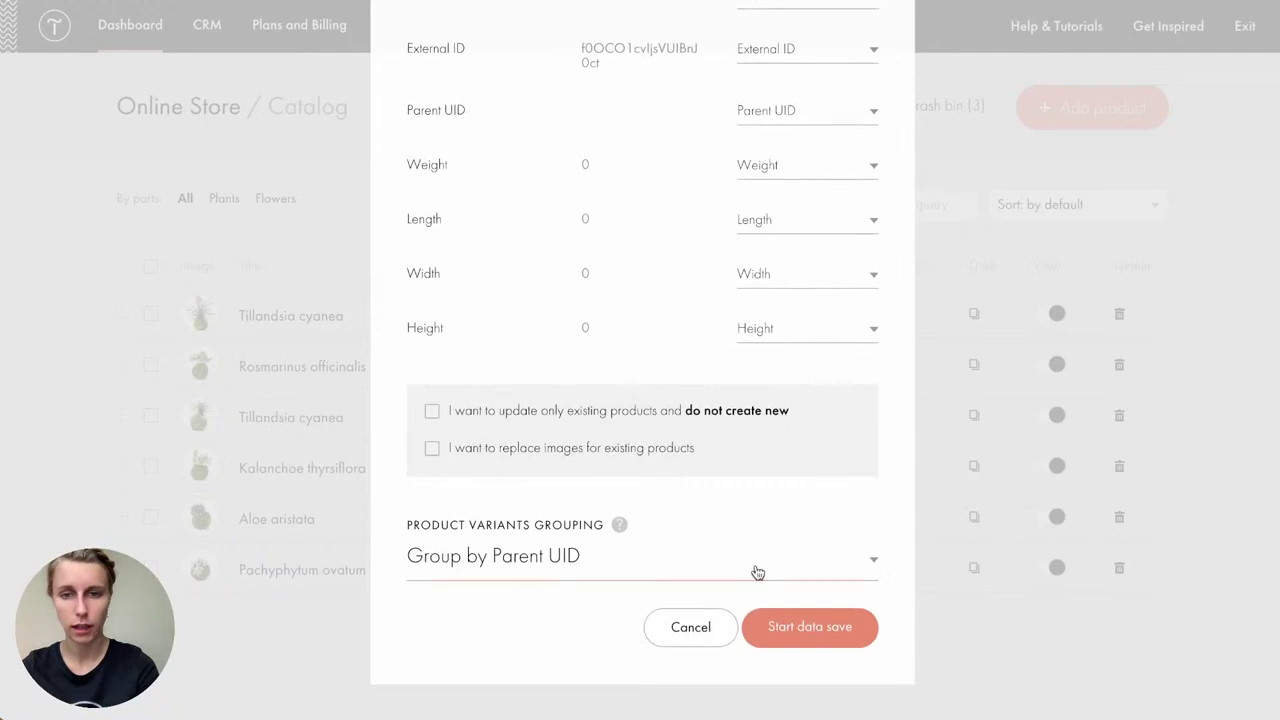
{"action": "left_click", "coordinate": [769, 638]}
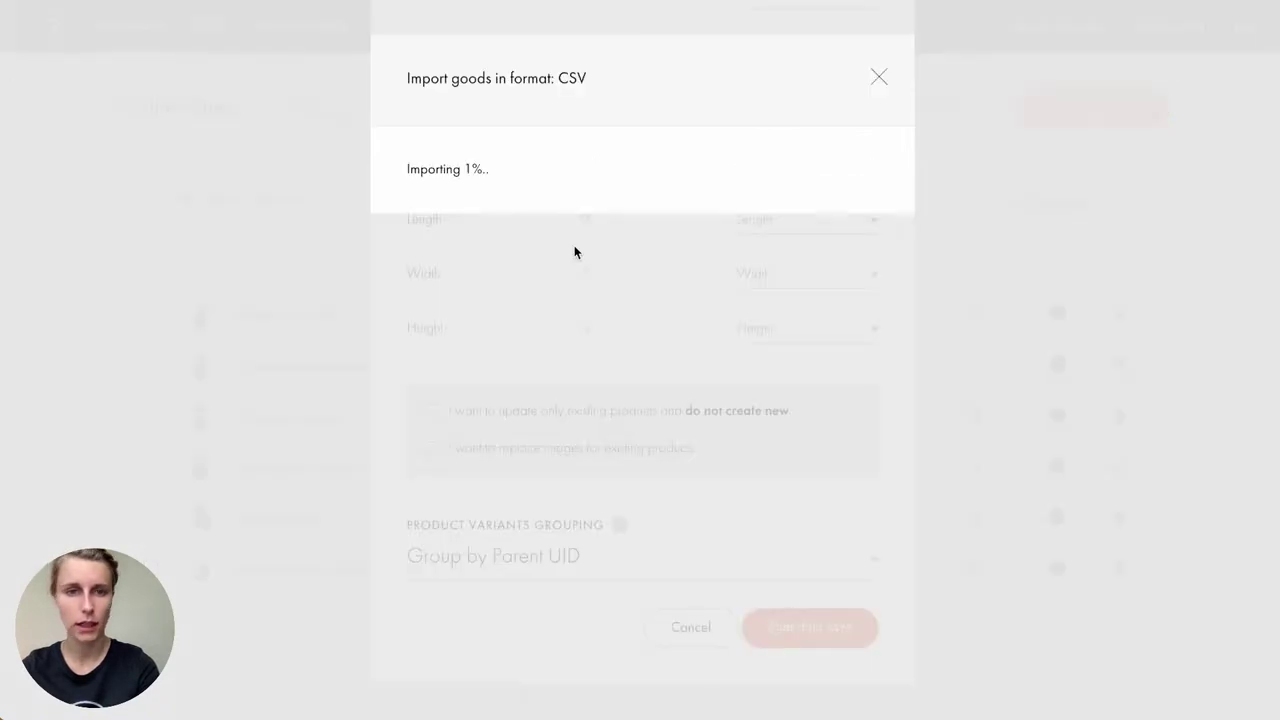
{"action": "left_click", "coordinate": [487, 273]}
Step: Open the imported Daisy flowers product to check it, then close it
{"action": "scroll", "coordinate": [566, 251], "scroll_direction": "down", "scroll_amount": 5}
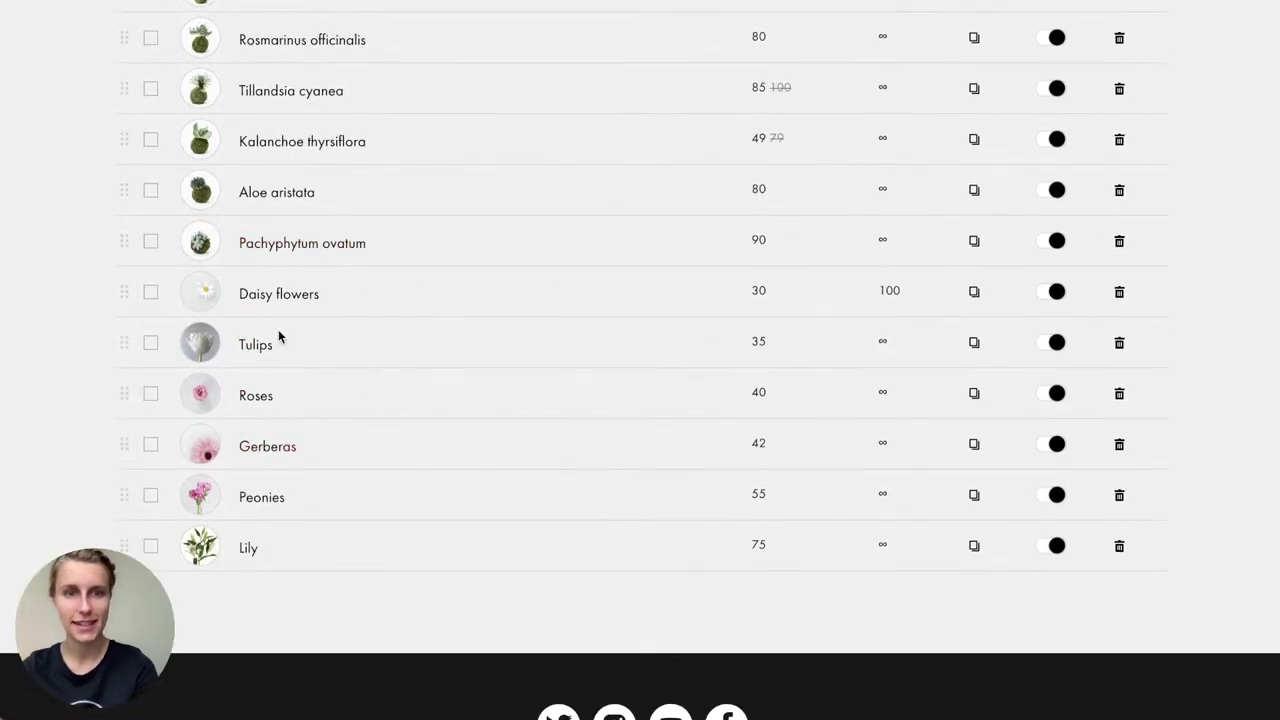
{"action": "left_click", "coordinate": [265, 300]}
{"action": "left_click", "coordinate": [622, 366]}
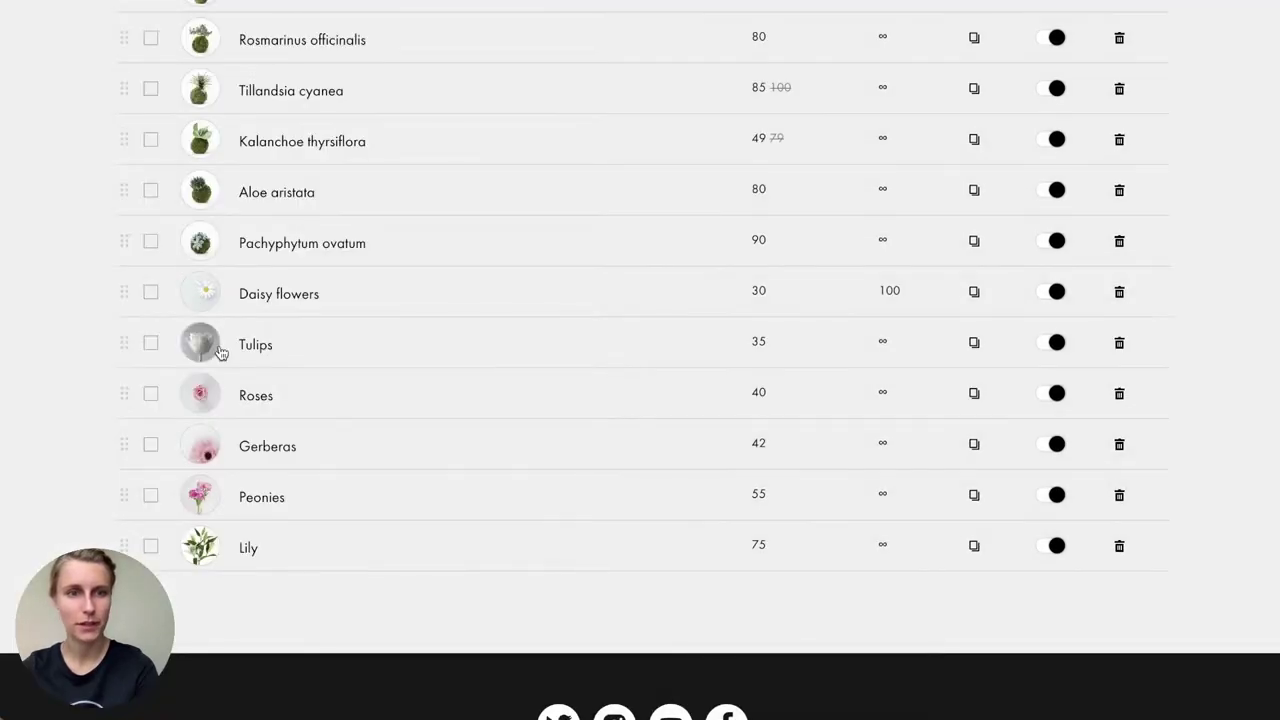
{"action": "scroll", "coordinate": [325, 453], "scroll_direction": "up", "scroll_amount": 1}
{"action": "scroll", "coordinate": [328, 455], "scroll_direction": "up", "scroll_amount": 1}
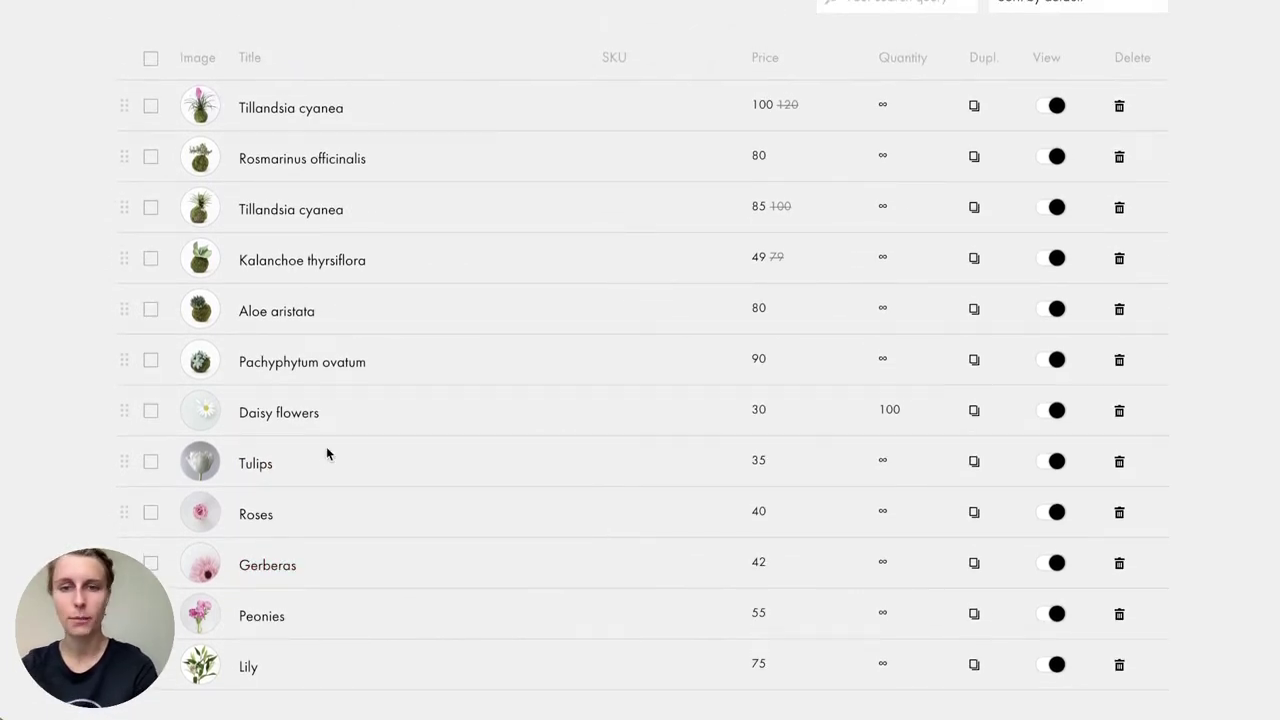
Step: Open the Tulips product and set its stock quantity to 100
{"action": "left_click", "coordinate": [256, 466]}
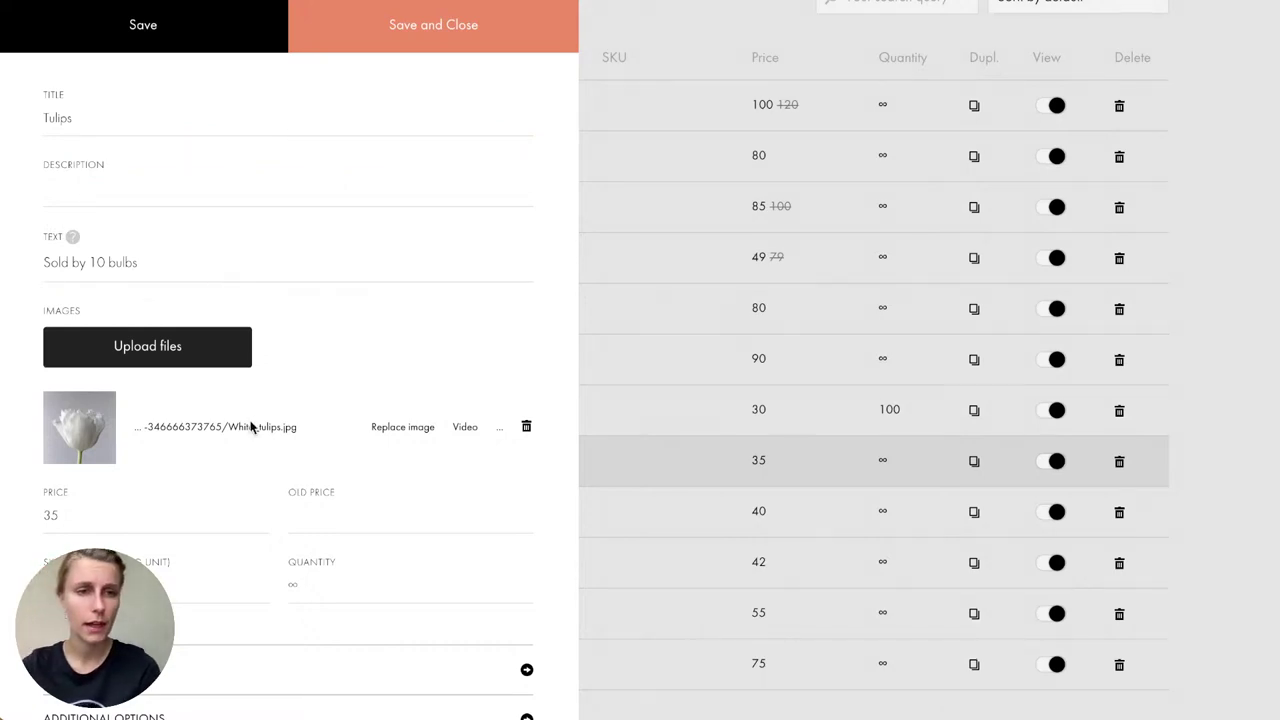
{"action": "scroll", "coordinate": [251, 427], "scroll_direction": "down", "scroll_amount": 2}
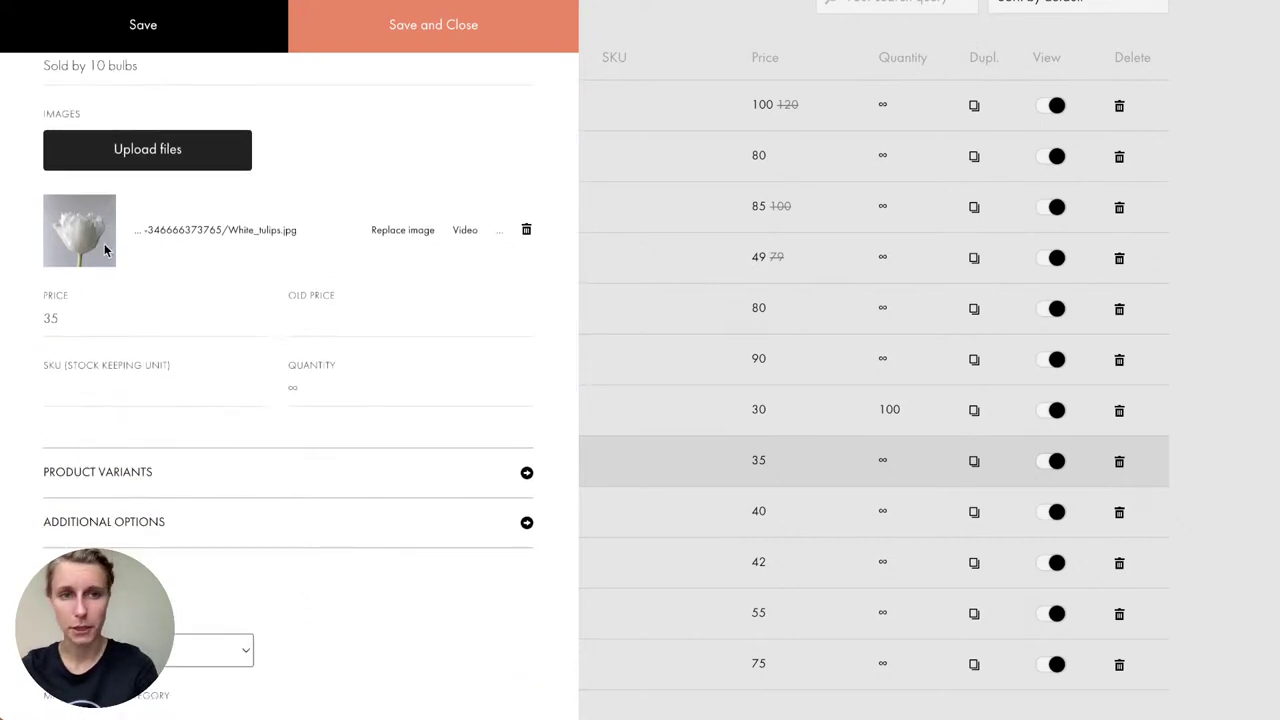
{"action": "scroll", "coordinate": [190, 239], "scroll_direction": "down", "scroll_amount": 1}
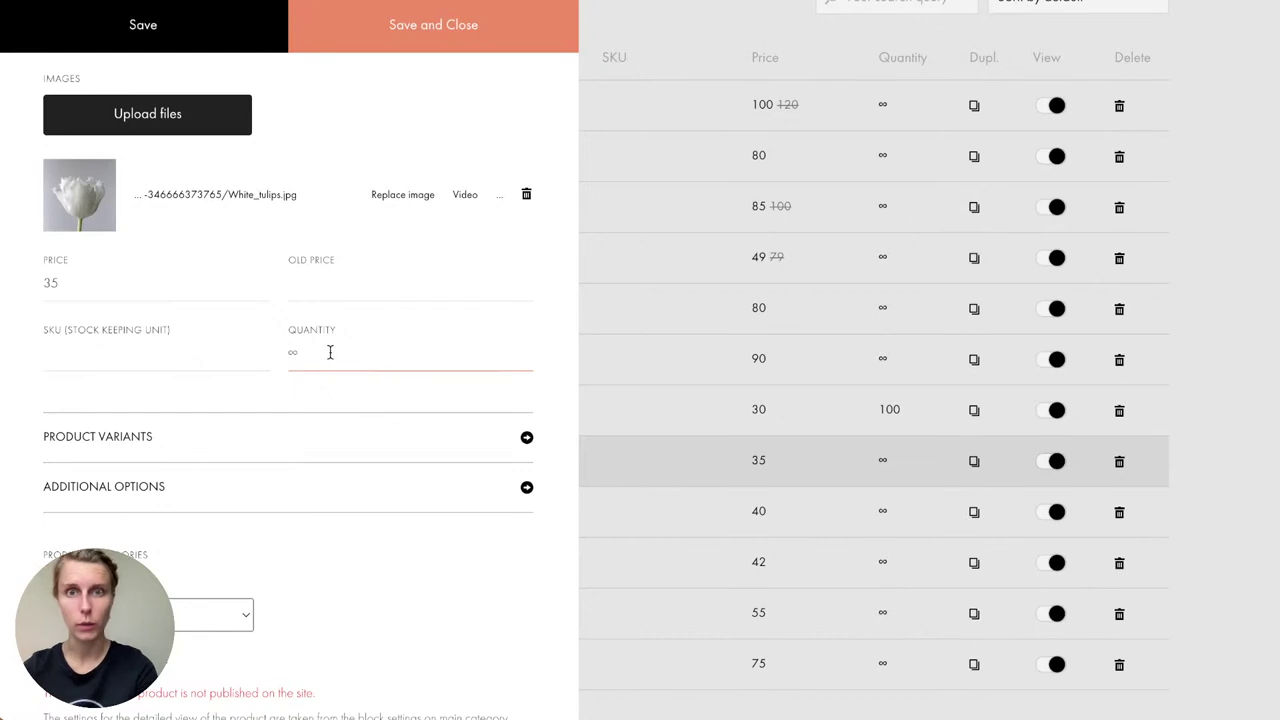
{"action": "type", "text": "100"}
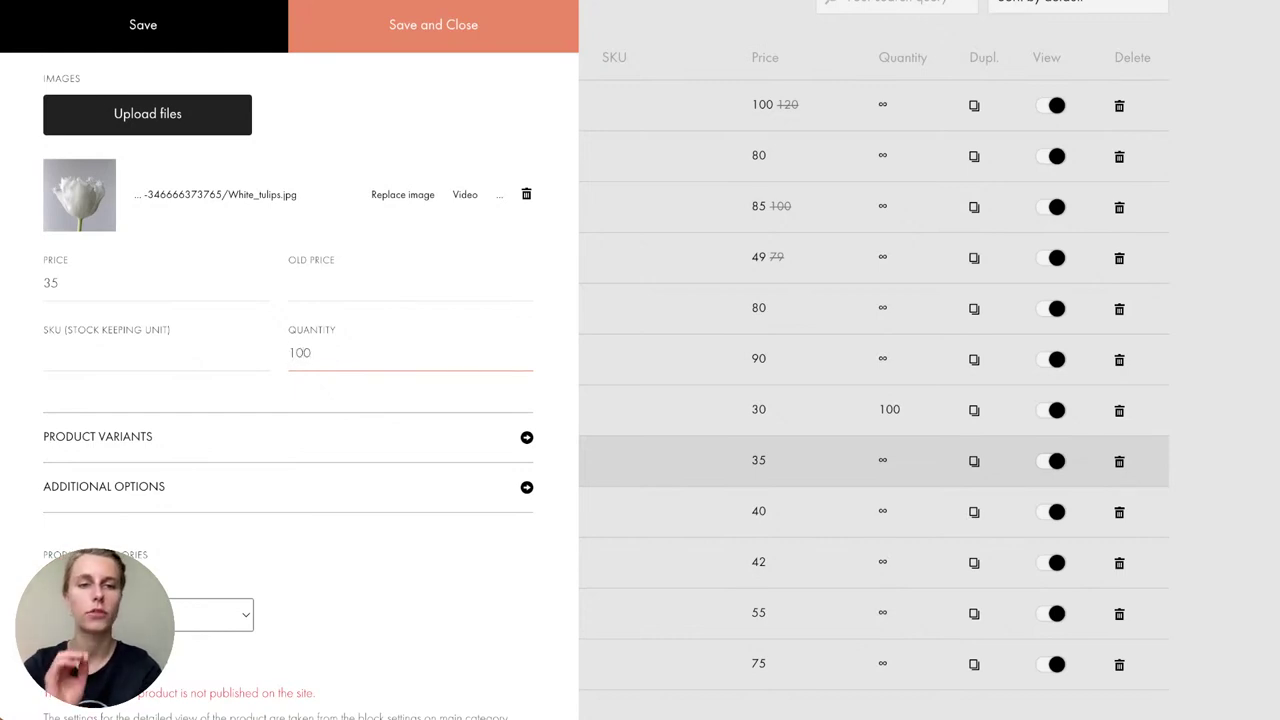
{"action": "left_click", "coordinate": [331, 320]}
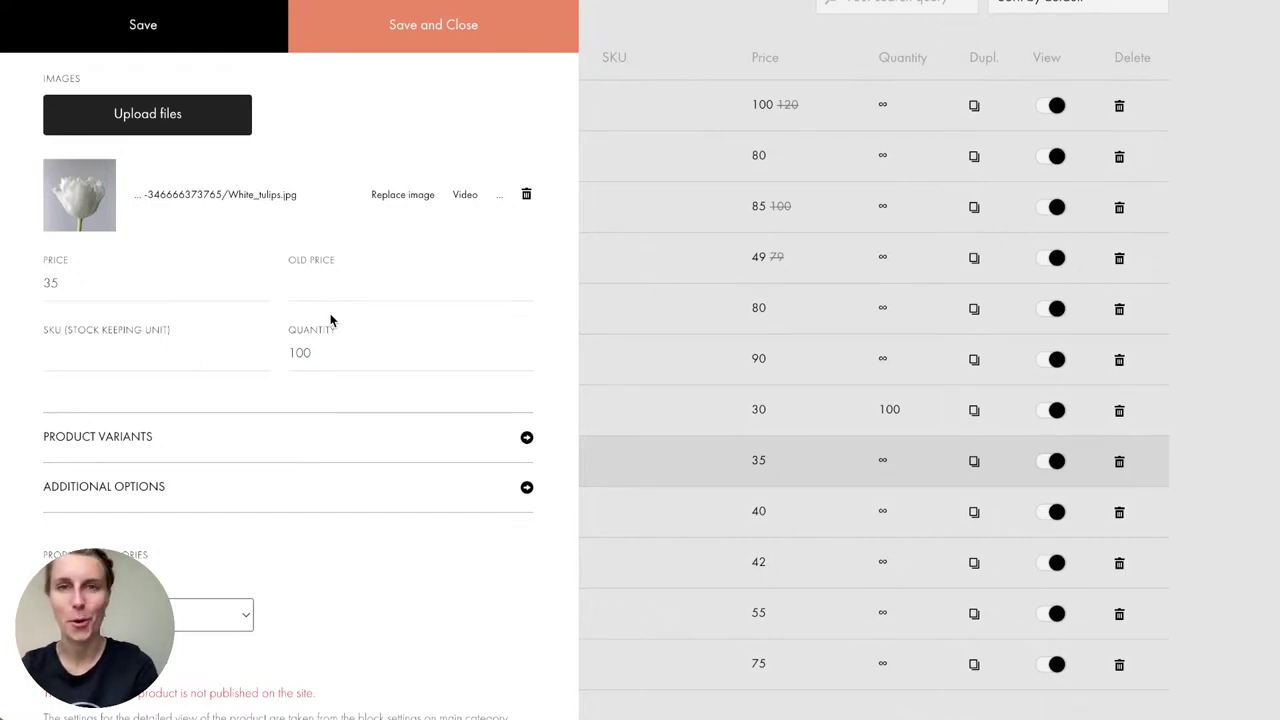
Step: Check the 'Sold by 10 bulbs' product text, leaving it unchanged
{"action": "scroll", "coordinate": [331, 320], "scroll_direction": "up", "scroll_amount": 1}
{"action": "left_click", "coordinate": [123, 138]}
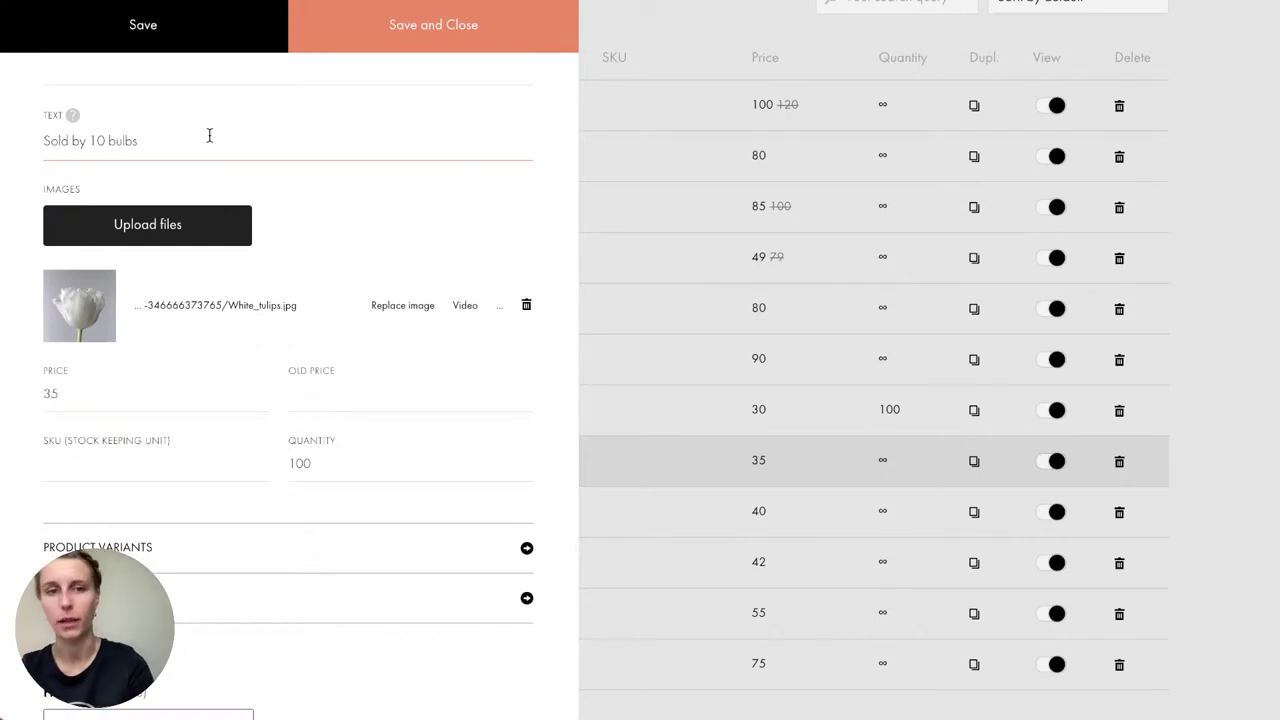
{"action": "scroll", "coordinate": [209, 138], "scroll_direction": "down", "scroll_amount": 1}
{"action": "left_click", "coordinate": [229, 509]}
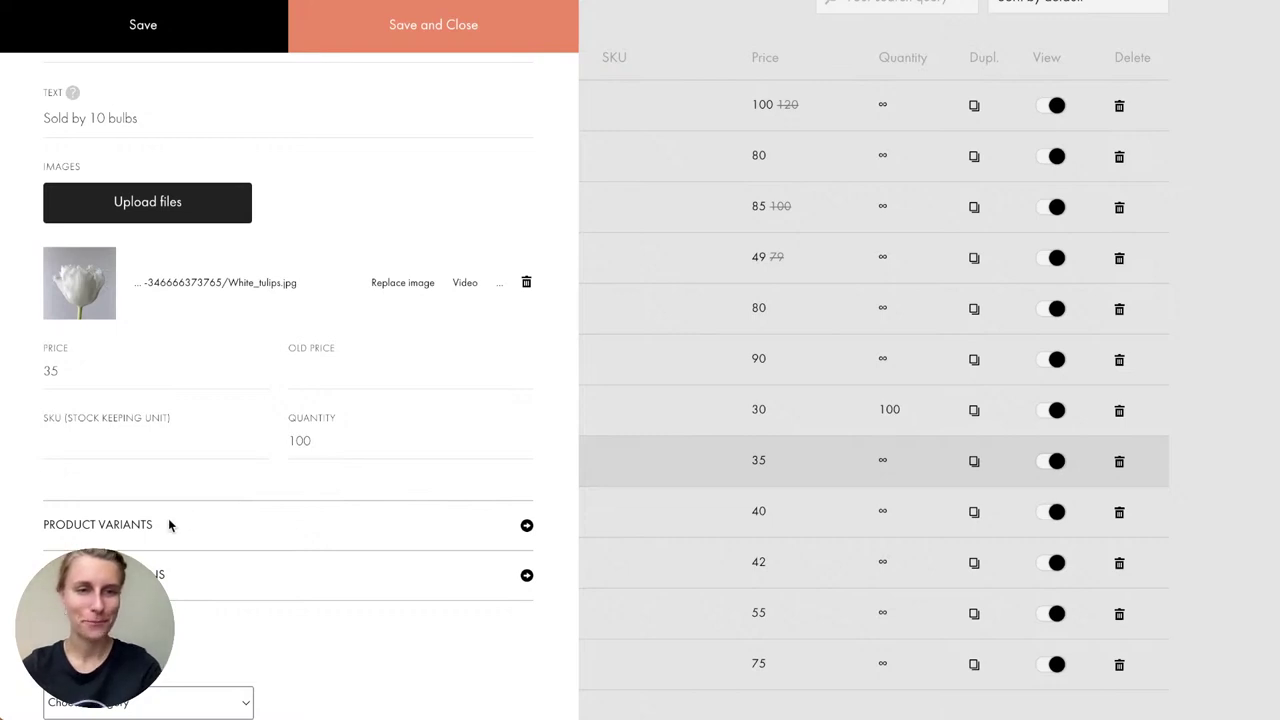
{"action": "scroll", "coordinate": [168, 524], "scroll_direction": "down", "scroll_amount": 1}
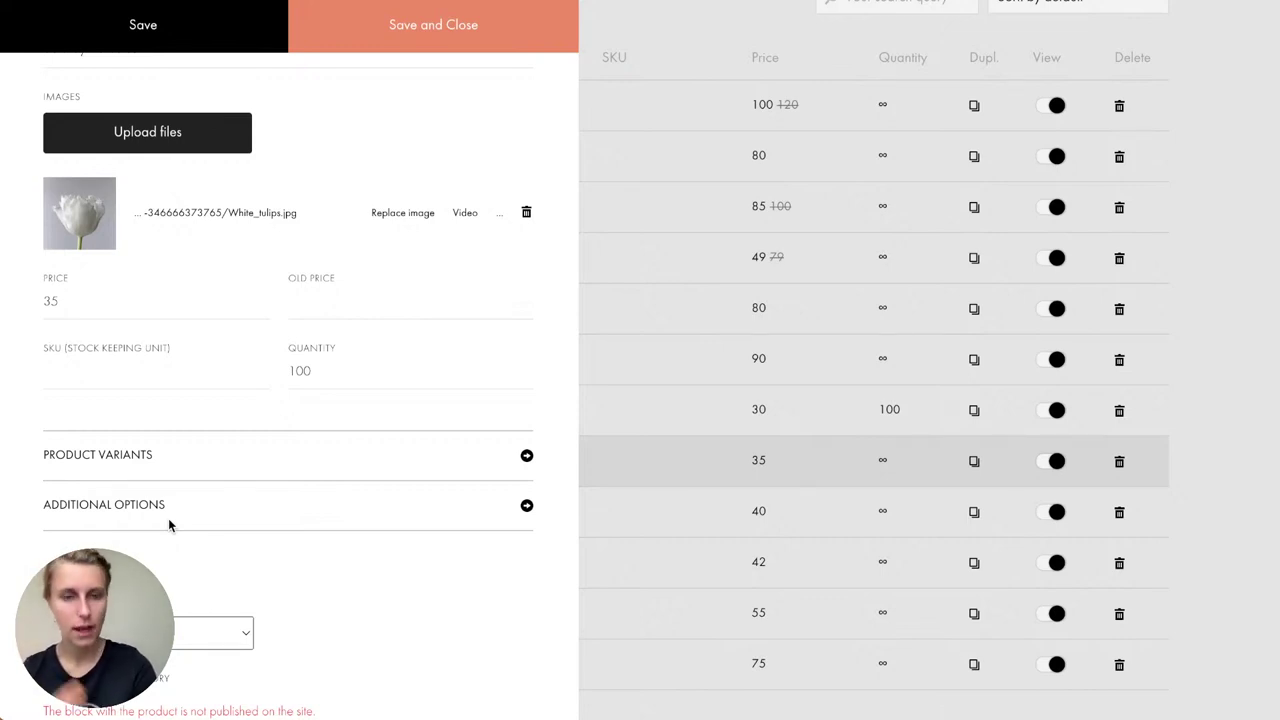
Step: Add a 'Color' variant option to Tulips using Radio buttons as its control type
{"action": "left_click", "coordinate": [131, 459]}
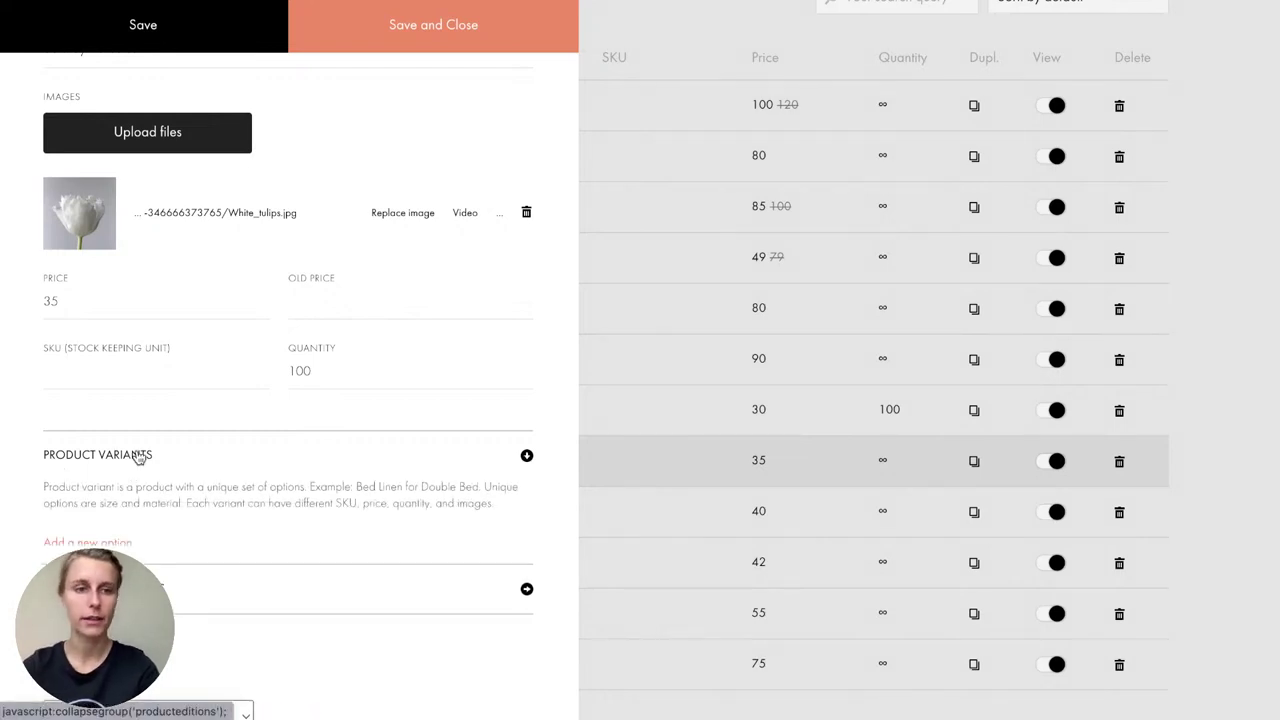
{"action": "scroll", "coordinate": [131, 459], "scroll_direction": "down", "scroll_amount": 3}
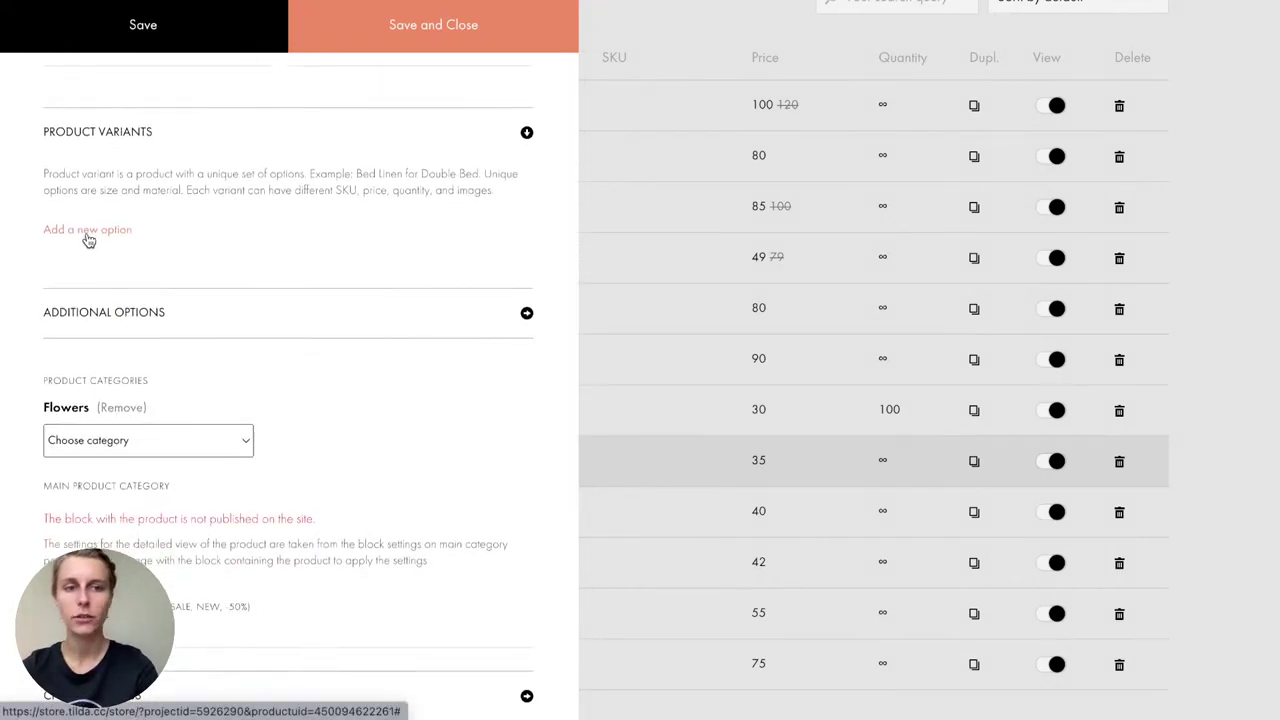
{"action": "left_click", "coordinate": [88, 238]}
{"action": "left_click", "coordinate": [502, 204]}
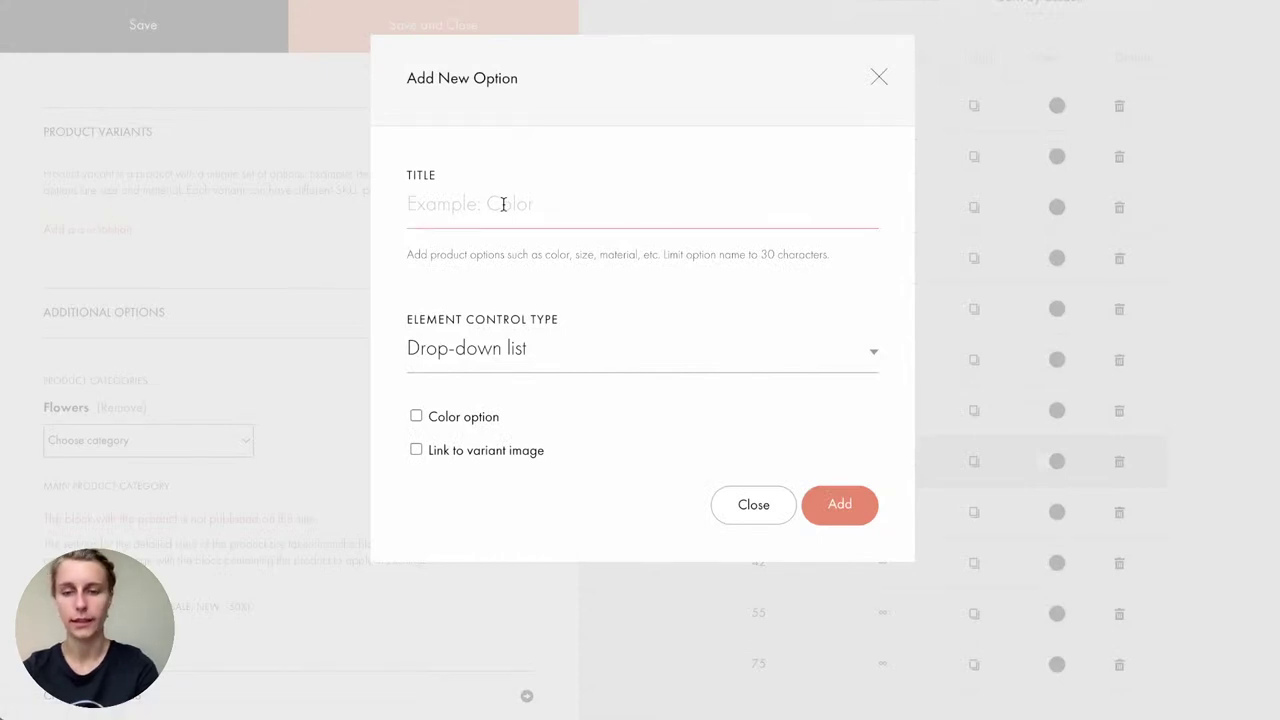
{"action": "type", "text": "Color"}
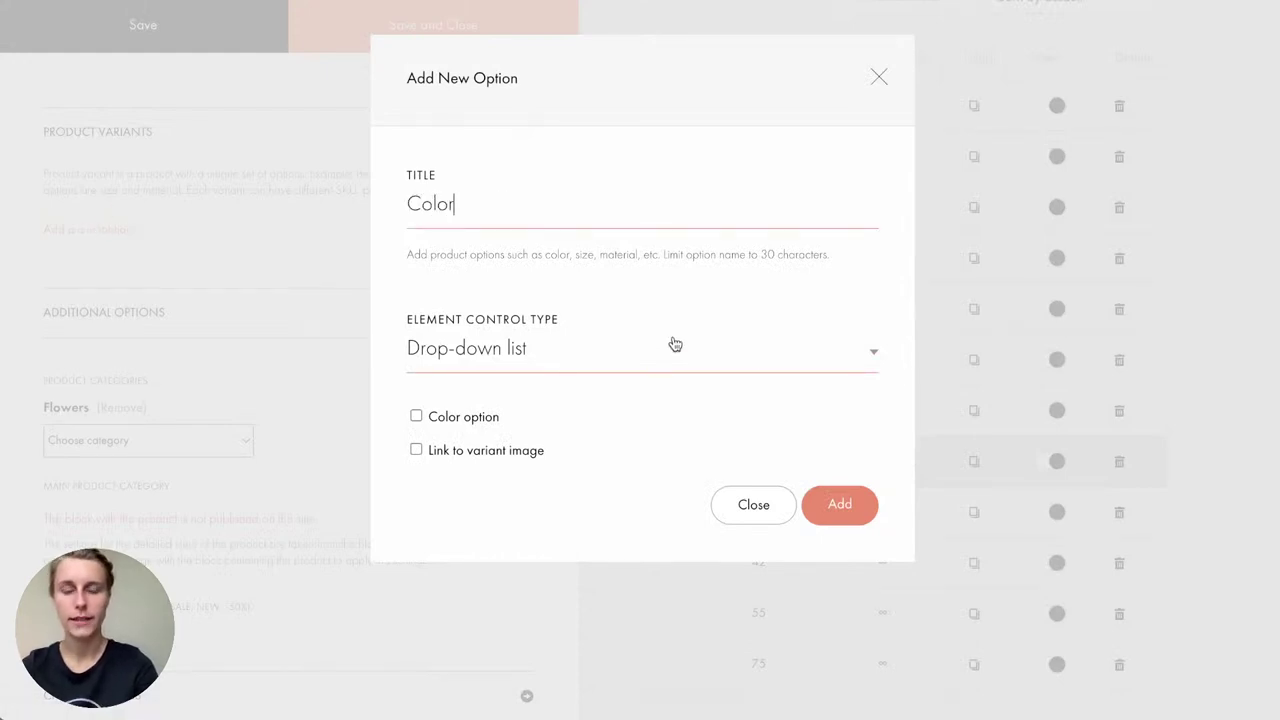
{"action": "left_click", "coordinate": [636, 352]}
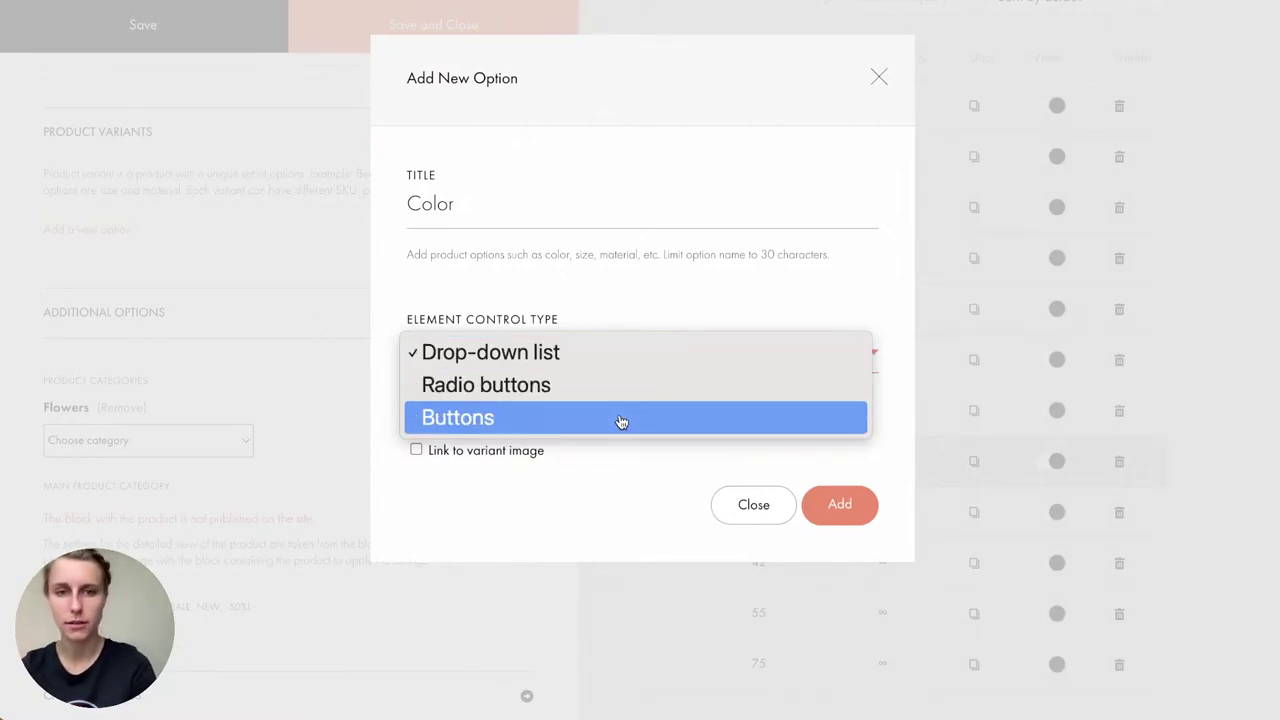
{"action": "left_click", "coordinate": [587, 398]}
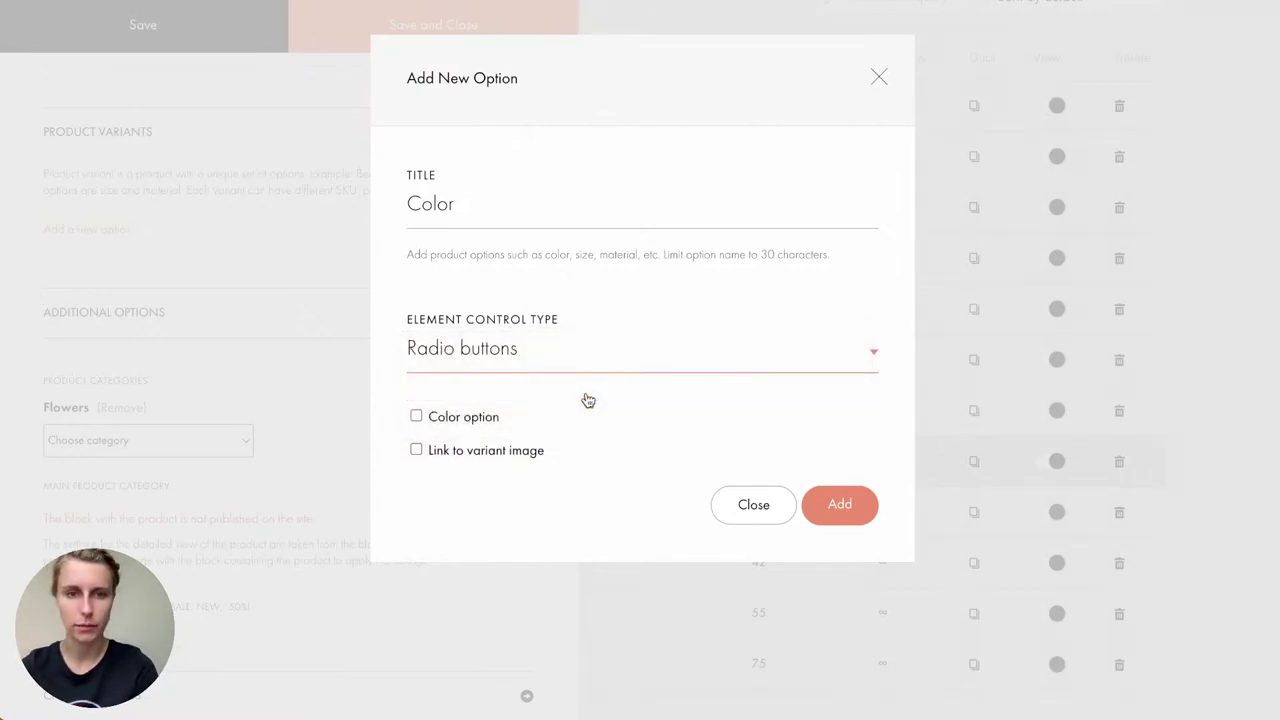
{"action": "left_click", "coordinate": [875, 515]}
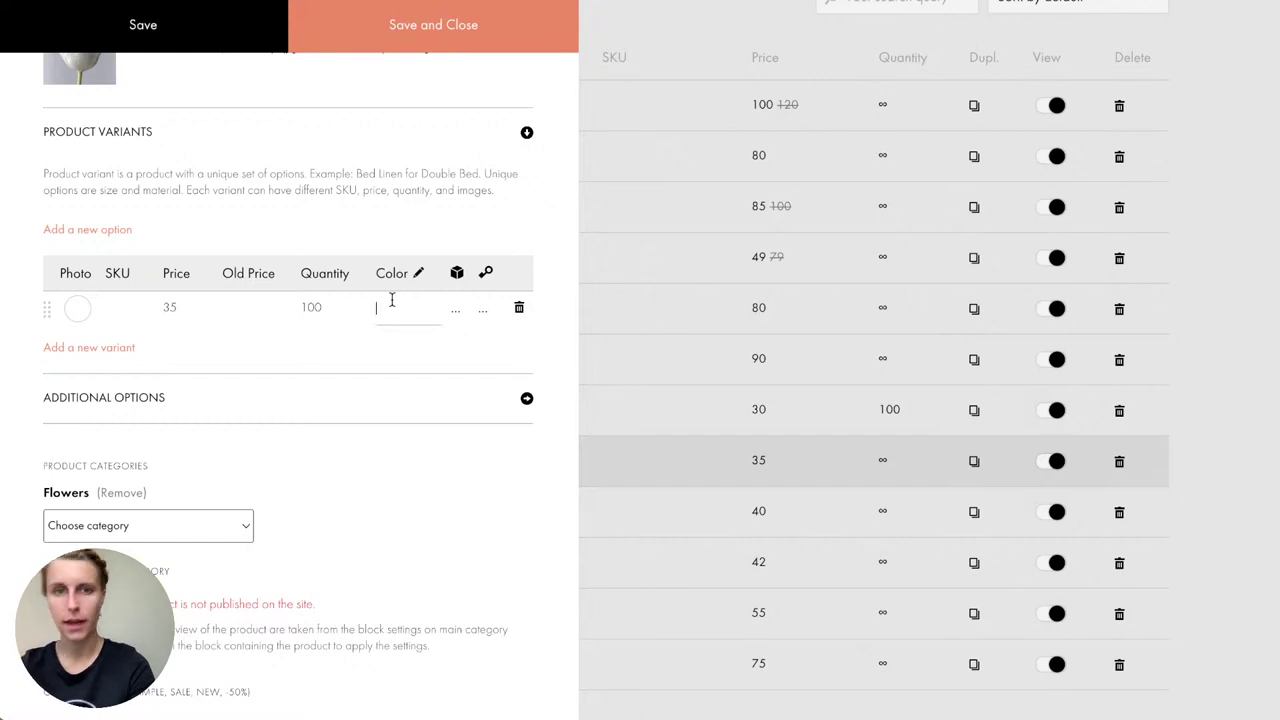
Step: Give the first (white) Tulips variant the white tulip photo
{"action": "type", "text": "white"}
{"action": "left_click", "coordinate": [79, 309]}
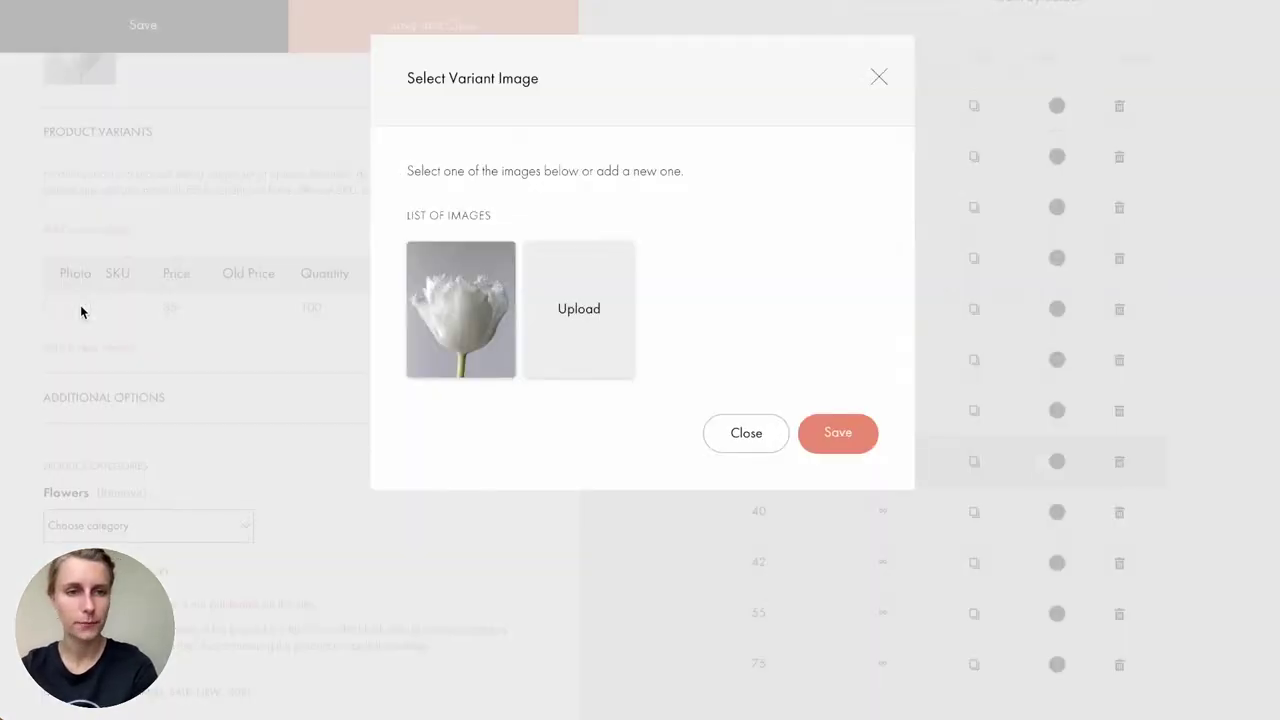
{"action": "left_click", "coordinate": [430, 300]}
{"action": "left_click", "coordinate": [855, 437]}
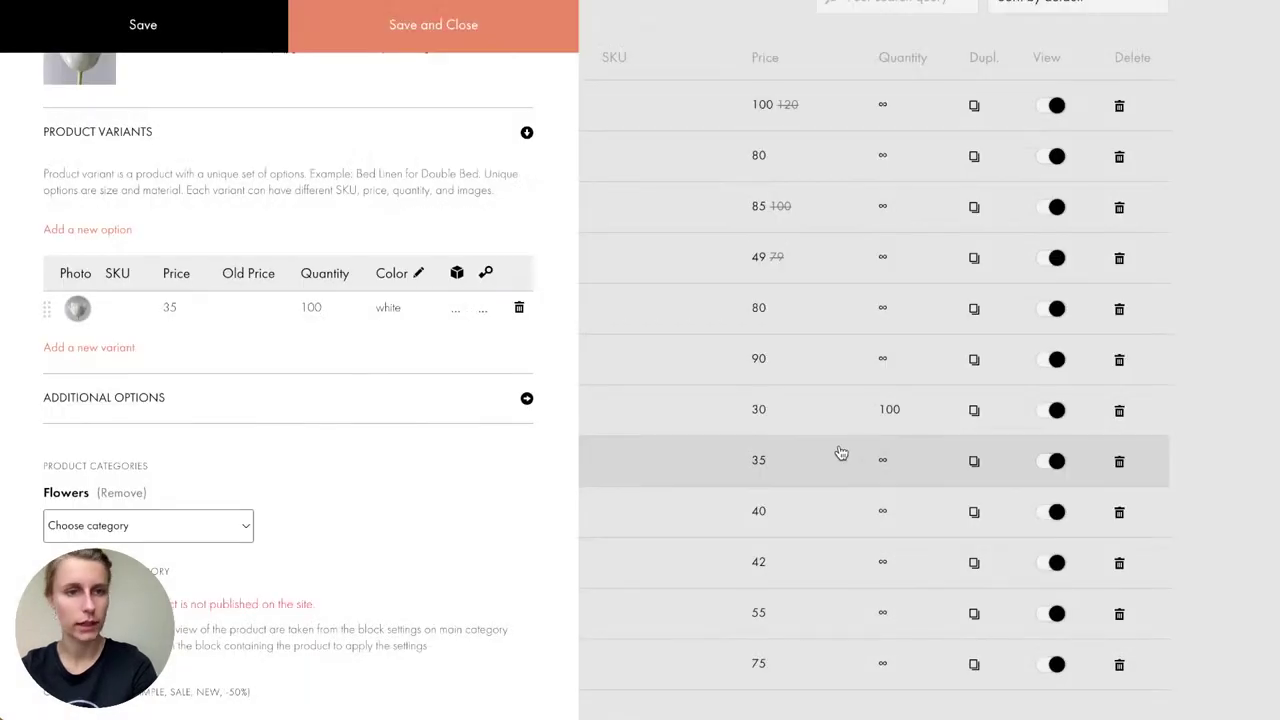
Step: Add a second variant with the Rose tulip photo, colour 'rose' and quantity 100
{"action": "left_click", "coordinate": [116, 351]}
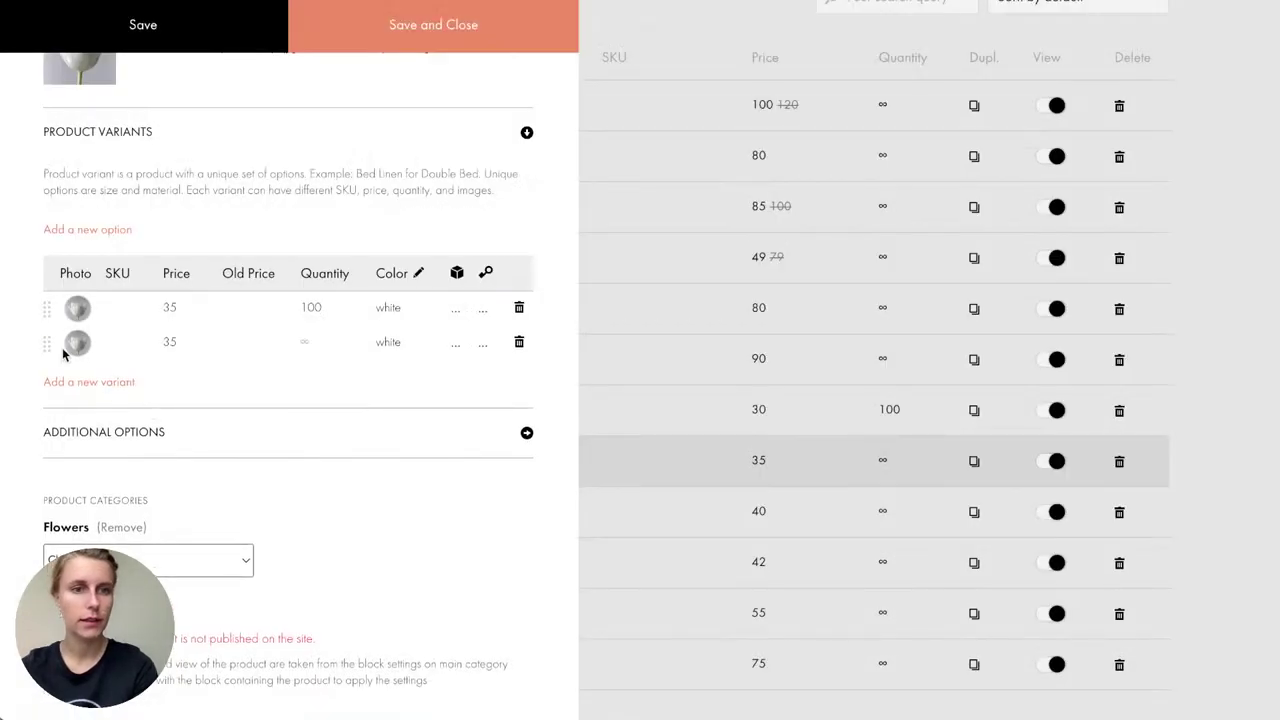
{"action": "left_click", "coordinate": [77, 344]}
{"action": "key", "text": "super+Tab"}
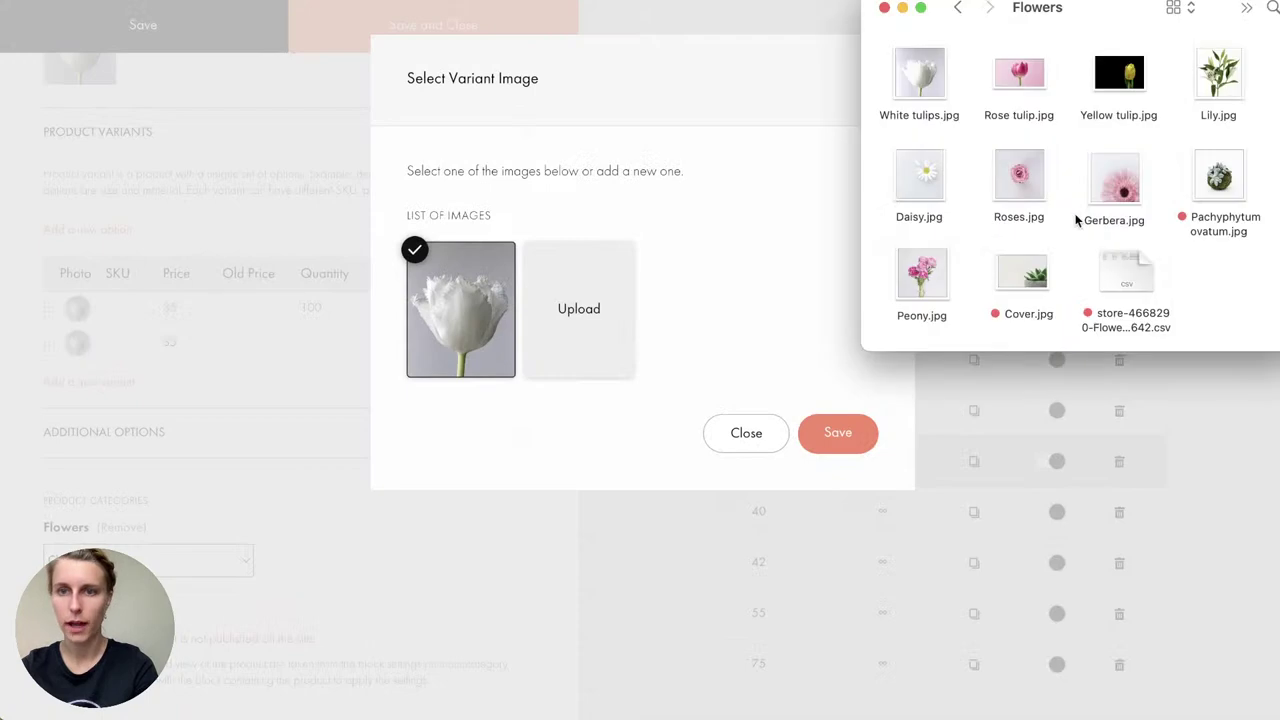
{"action": "left_click_drag", "start_coordinate": [1022, 88], "coordinate": [600, 310]}
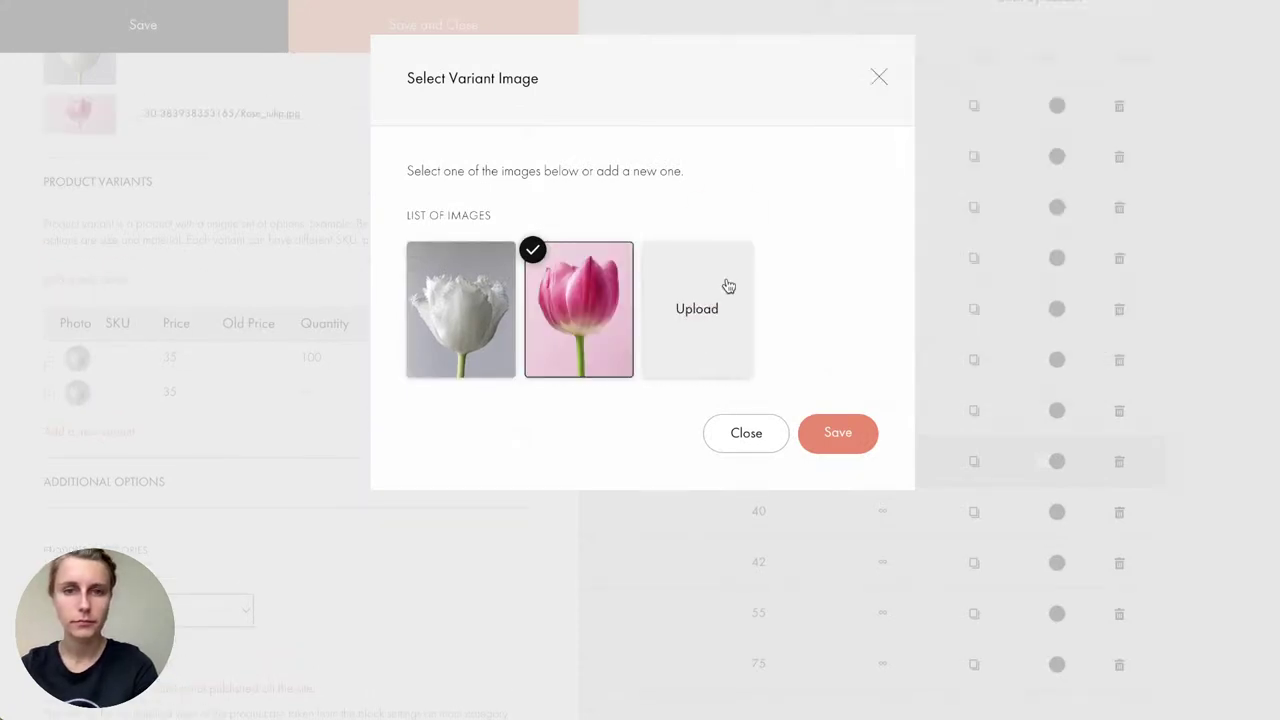
{"action": "left_click", "coordinate": [840, 434]}
{"action": "double_click", "coordinate": [410, 397]}
{"action": "type", "text": "rose"}
{"action": "left_click", "coordinate": [304, 394]}
{"action": "type", "text": "100"}
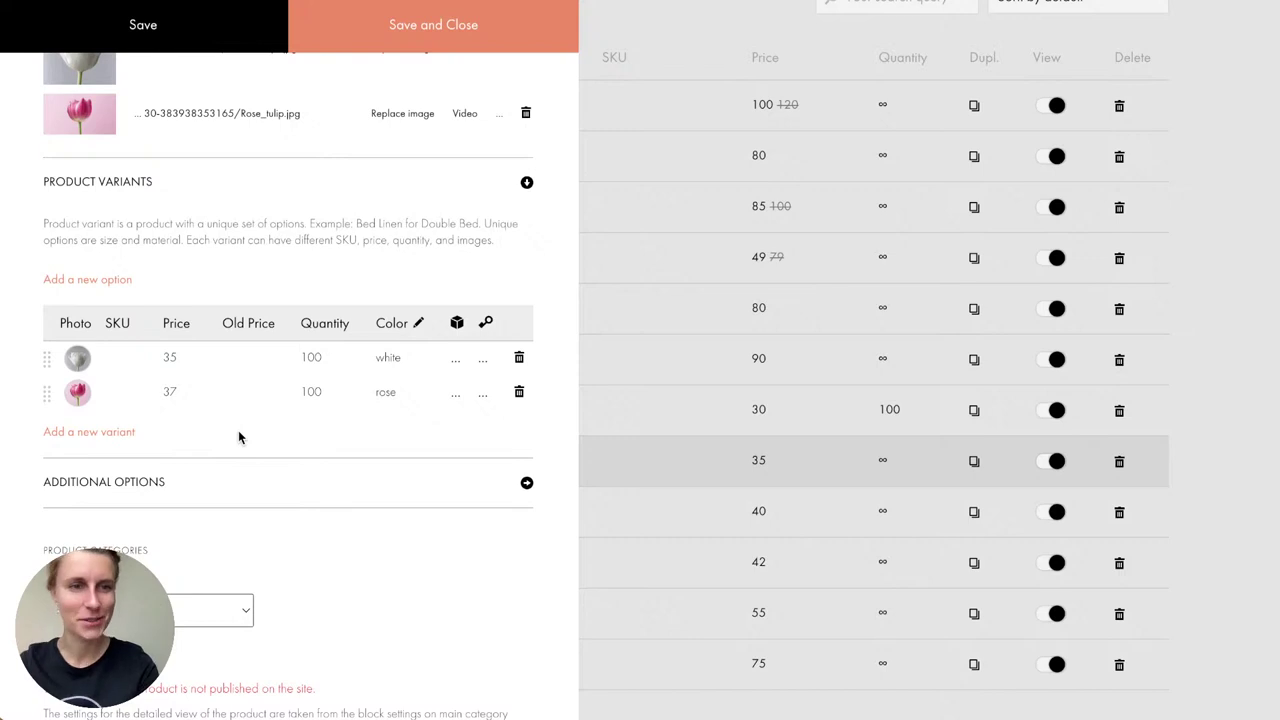
Step: Add a third variant with the Yellow tulip photo and colour 'yellow'
{"action": "left_click", "coordinate": [116, 432]}
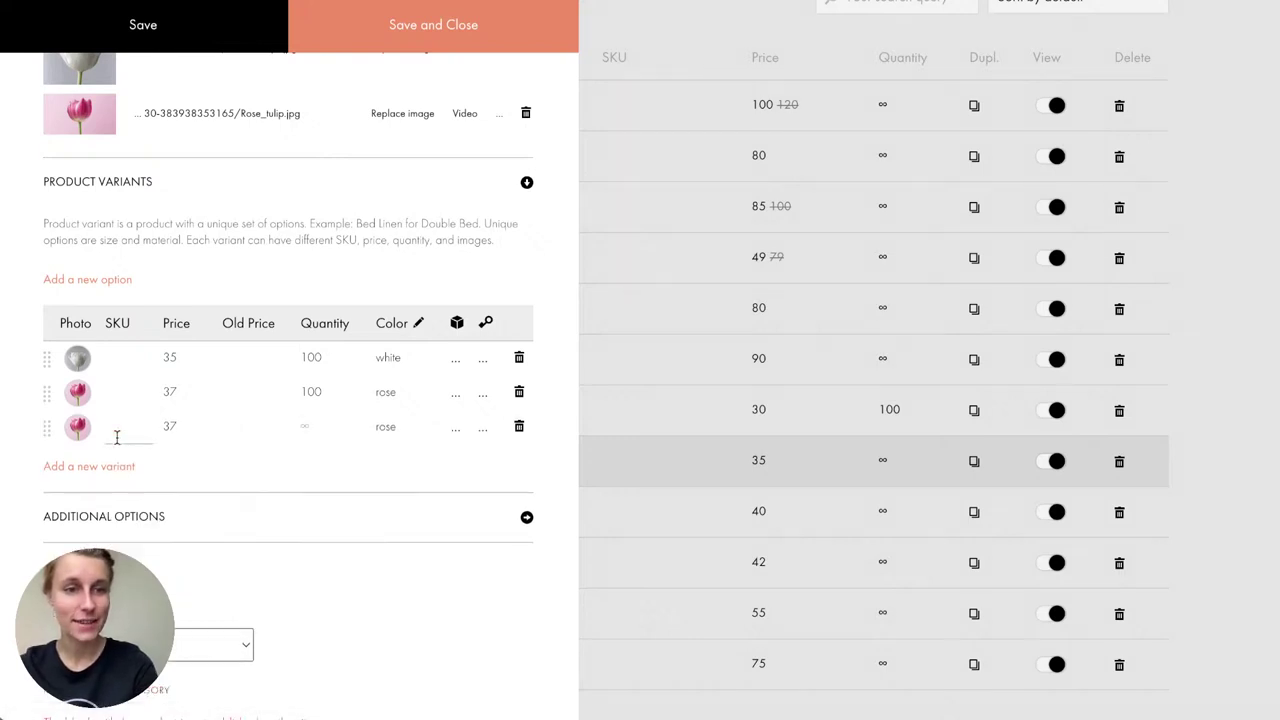
{"action": "left_click", "coordinate": [78, 427]}
{"action": "left_click", "coordinate": [682, 335]}
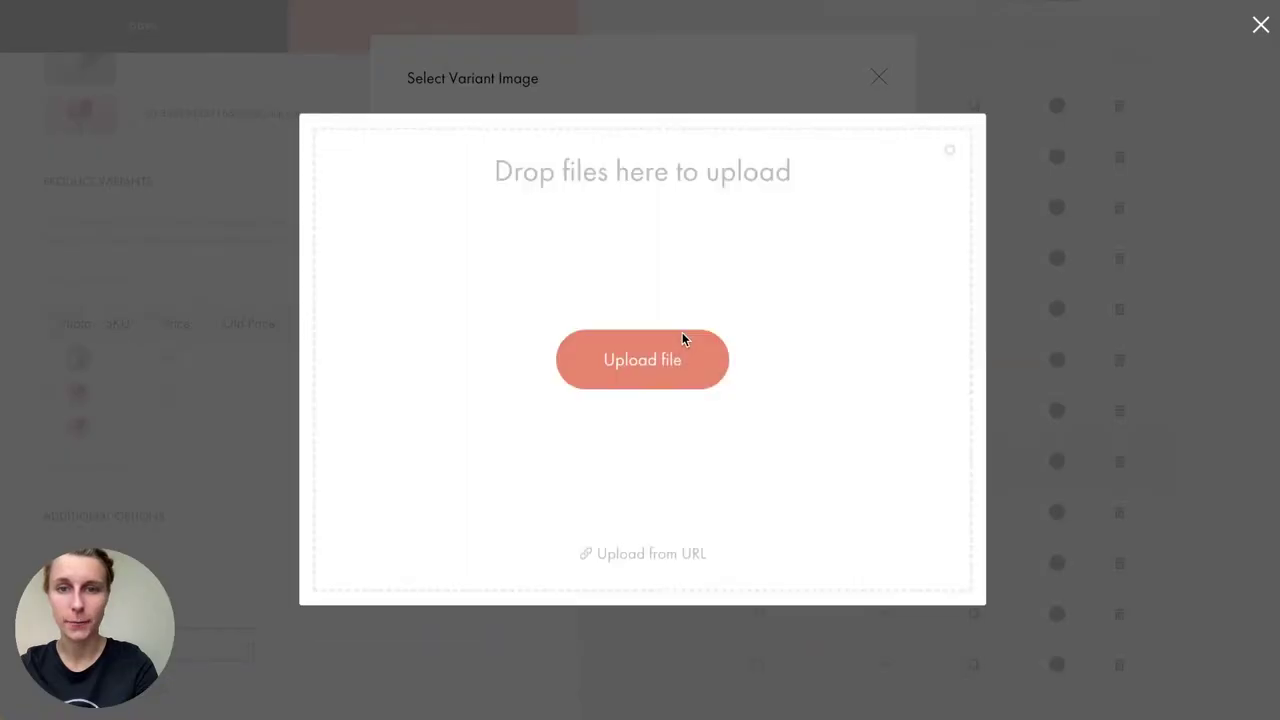
{"action": "key", "text": "super+Tab"}
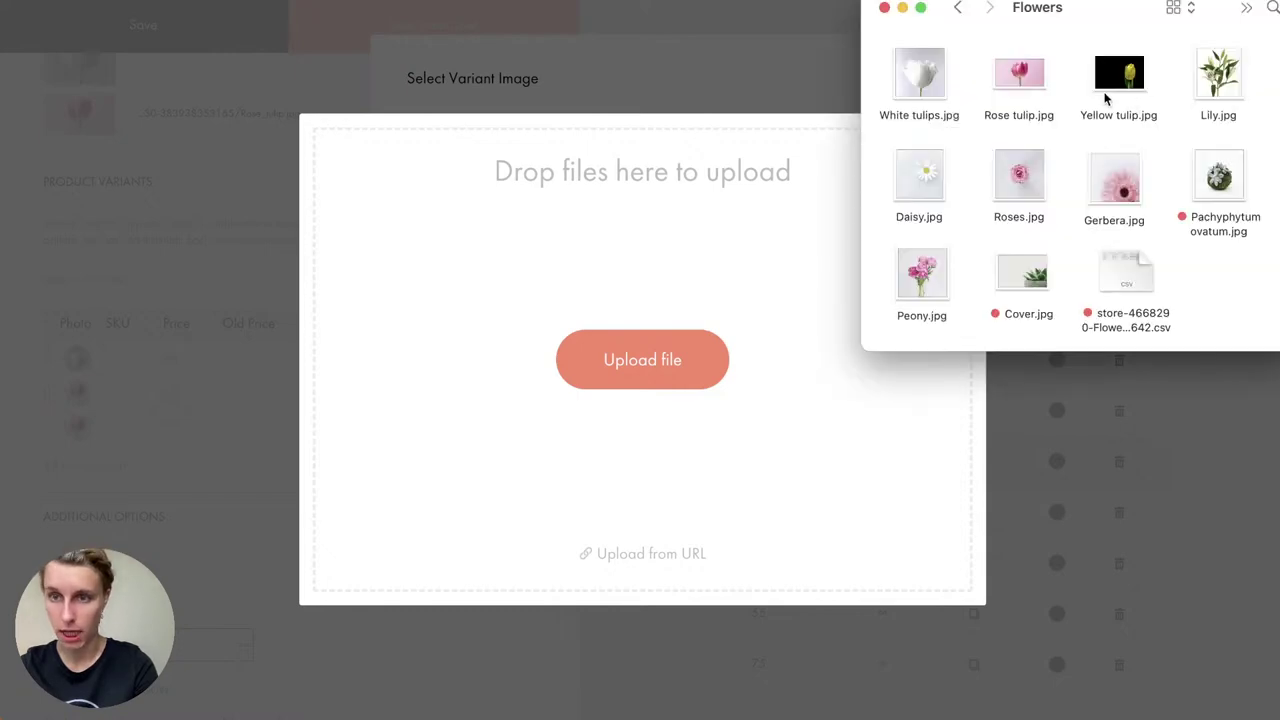
{"action": "left_click_drag", "start_coordinate": [1122, 88], "coordinate": [500, 410]}
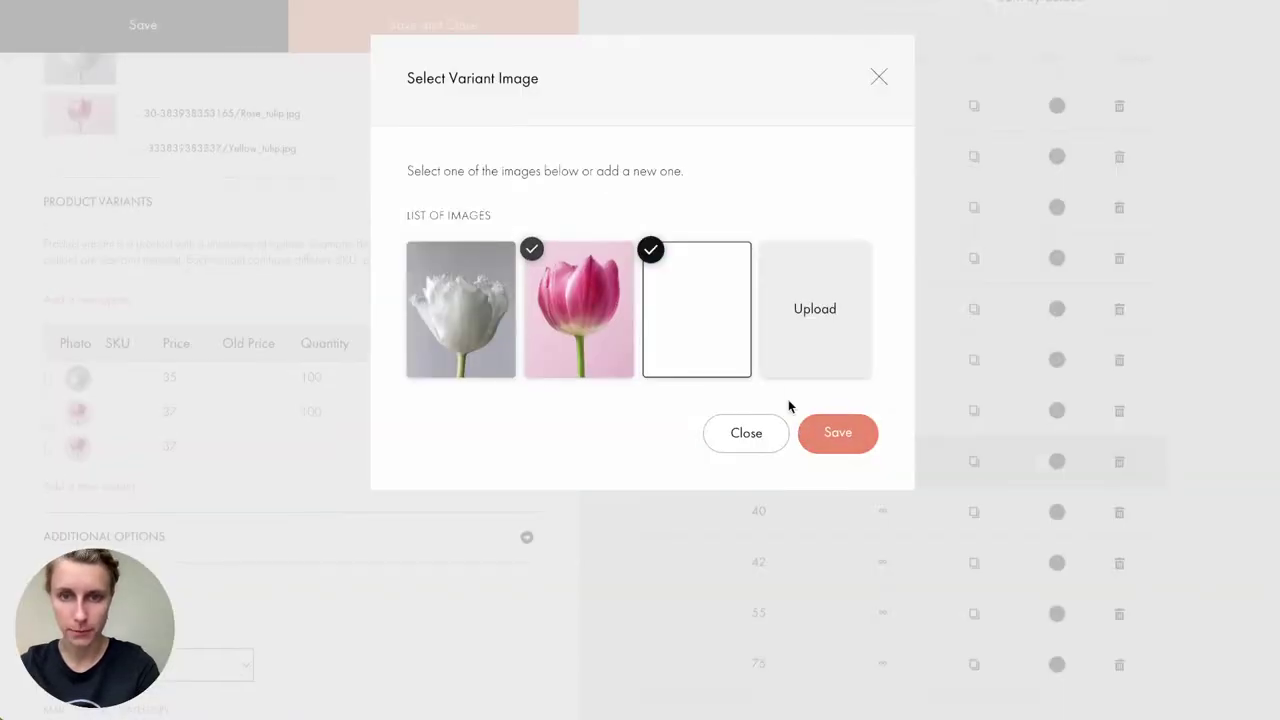
{"action": "left_click", "coordinate": [808, 431]}
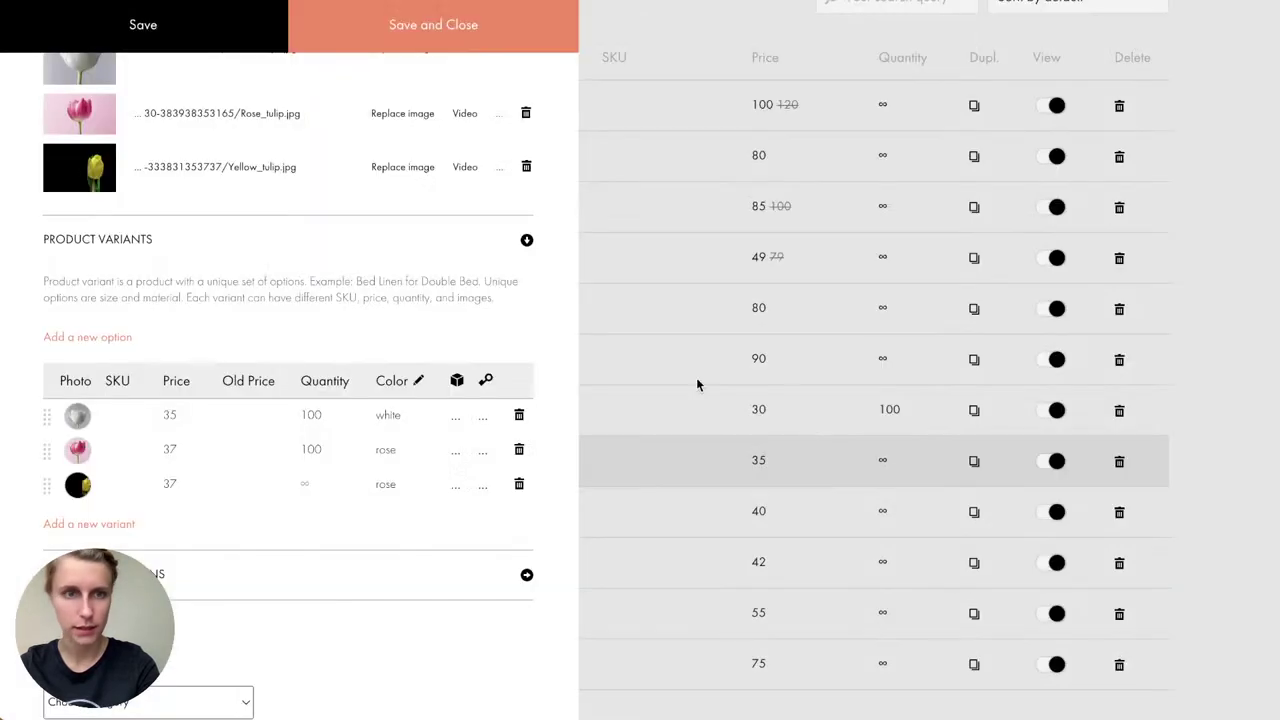
{"action": "scroll", "coordinate": [169, 171], "scroll_direction": "up", "scroll_amount": 2}
{"action": "left_click", "coordinate": [387, 541]}
{"action": "type", "text": "yellow"}
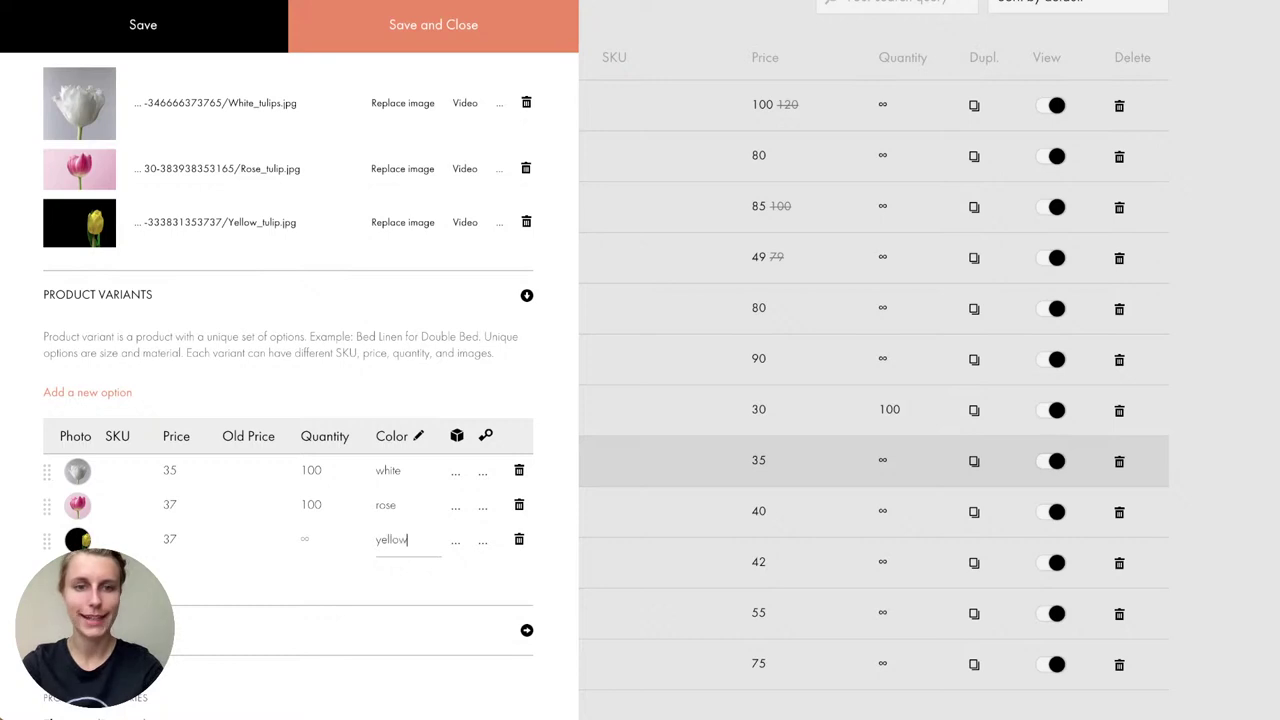
{"action": "left_click", "coordinate": [329, 595]}
{"action": "scroll", "coordinate": [329, 595], "scroll_direction": "down", "scroll_amount": 5}
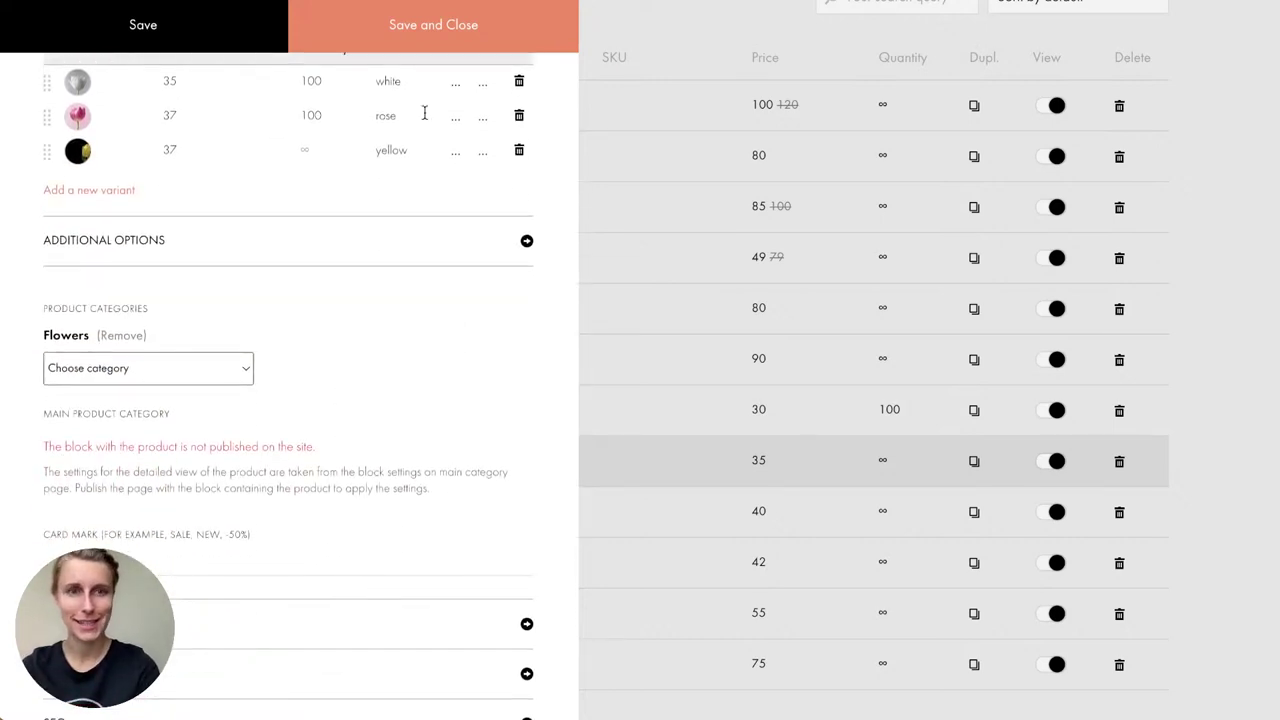
{"action": "scroll", "coordinate": [420, 274], "scroll_direction": "up", "scroll_amount": 3}
Step: Save Tulips, then set its yellow variant's quantity to 100 from the catalog list
{"action": "left_click", "coordinate": [451, 33]}
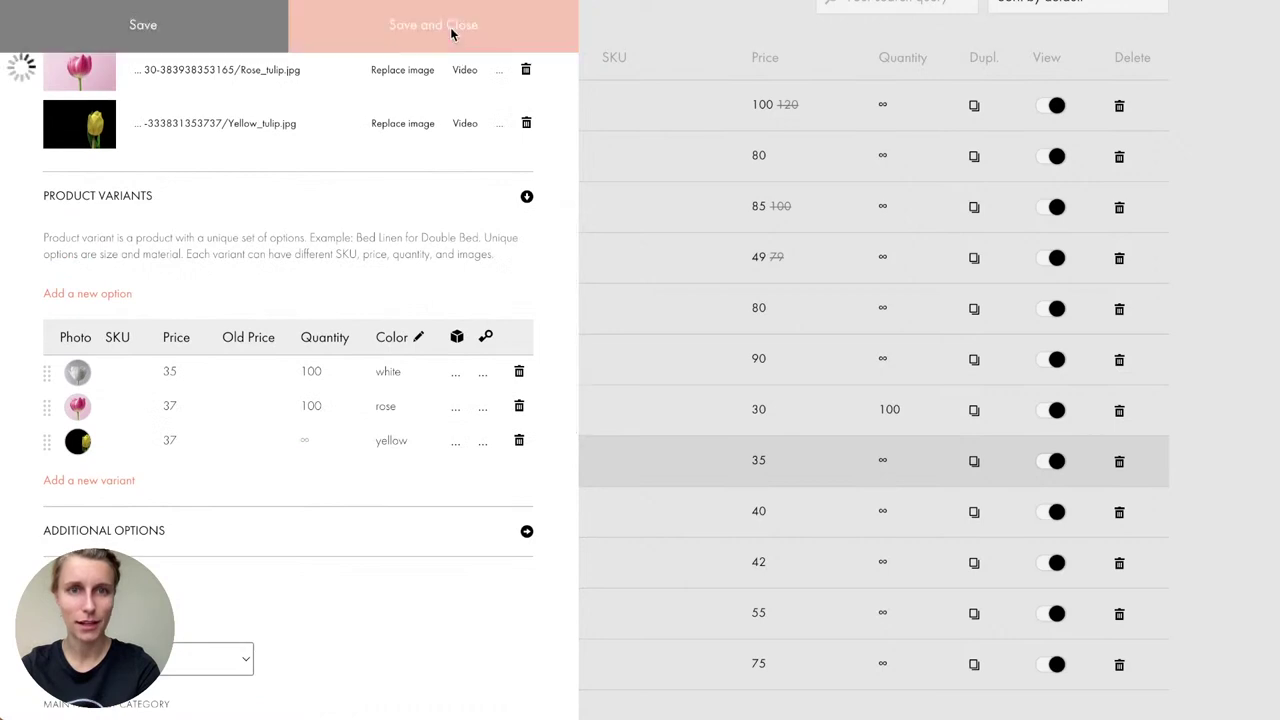
{"action": "scroll", "coordinate": [330, 420], "scroll_direction": "down", "scroll_amount": 2}
{"action": "left_click", "coordinate": [280, 368]}
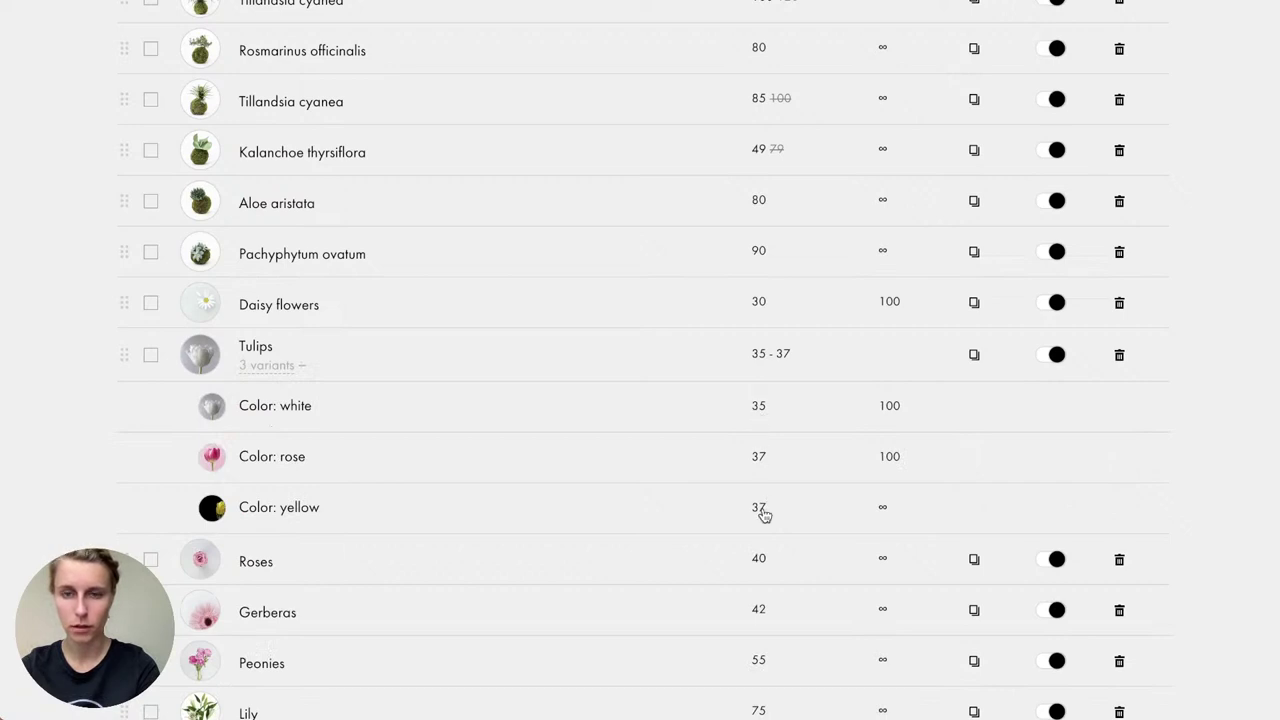
{"action": "left_click", "coordinate": [887, 509]}
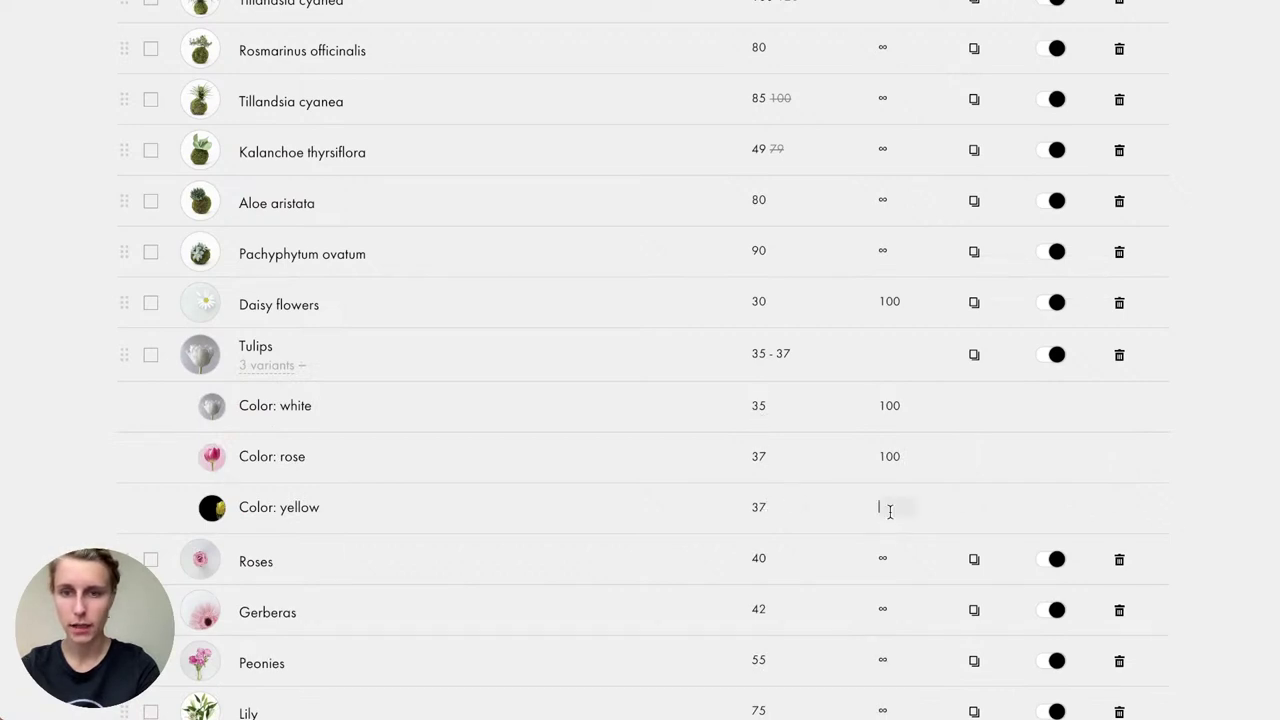
{"action": "type", "text": "100"}
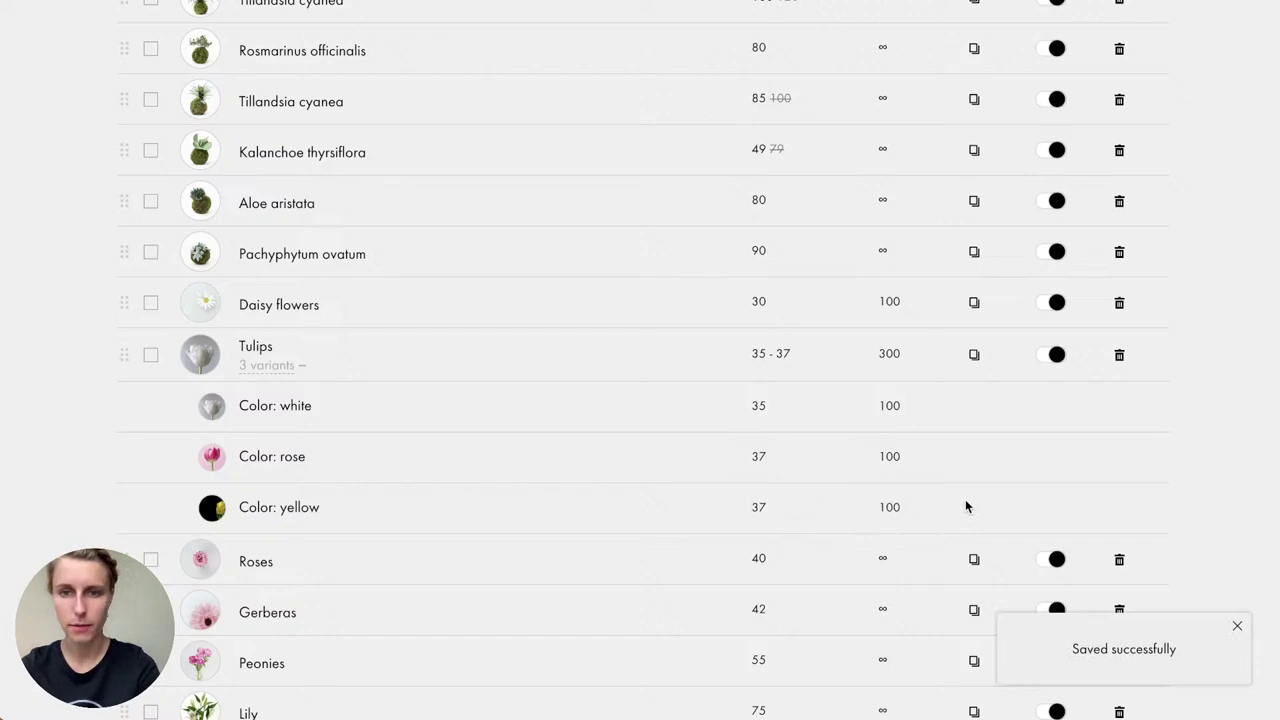
{"action": "left_click", "coordinate": [275, 368]}
{"action": "right_click", "coordinate": [277, 373]}
{"action": "left_click", "coordinate": [274, 371]}
{"action": "scroll", "coordinate": [306, 457], "scroll_direction": "up", "scroll_amount": 2}
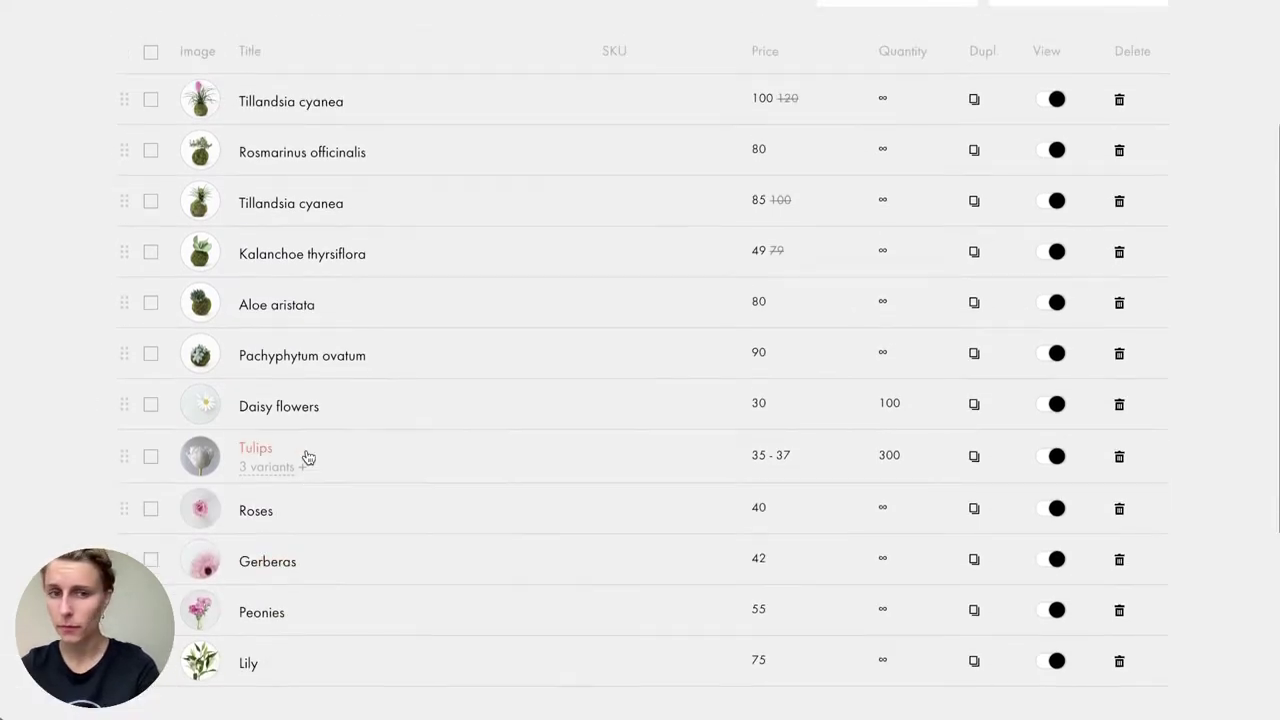
{"action": "scroll", "coordinate": [529, 457], "scroll_direction": "up", "scroll_amount": 4}
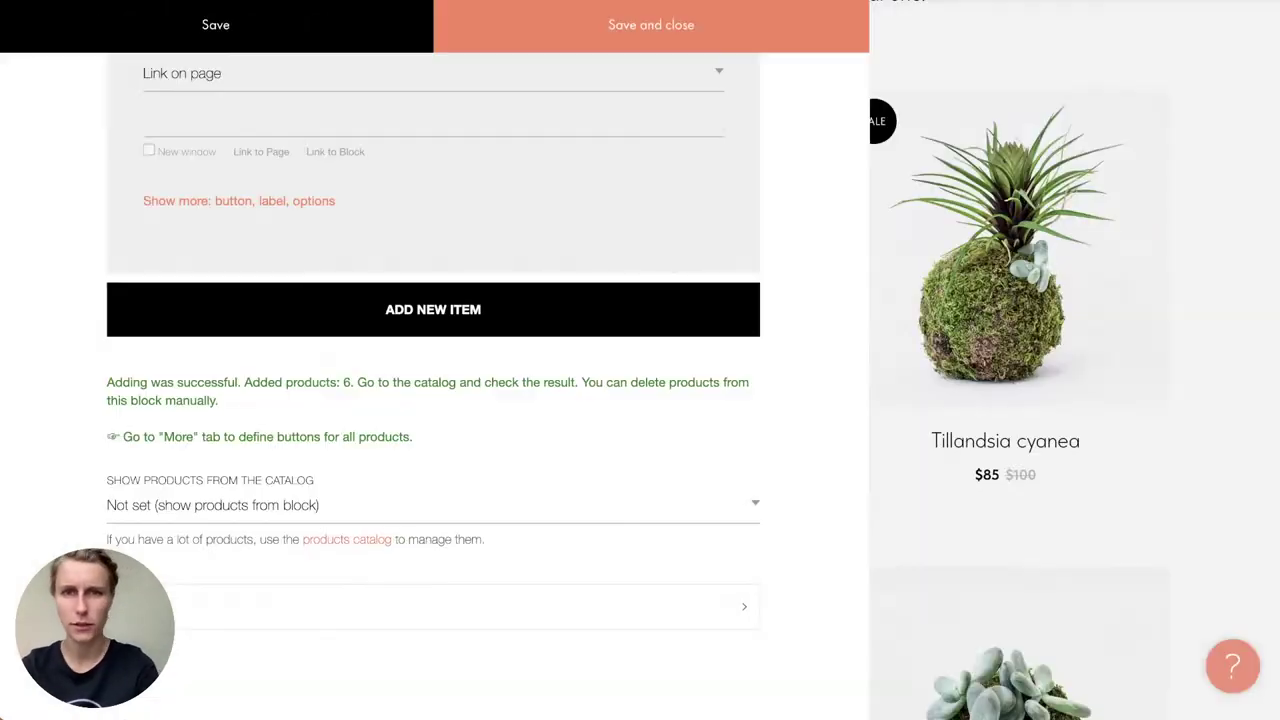
Step: Set the block's 'Show products from the catalog' to All products and save
{"action": "left_click", "coordinate": [694, 48]}
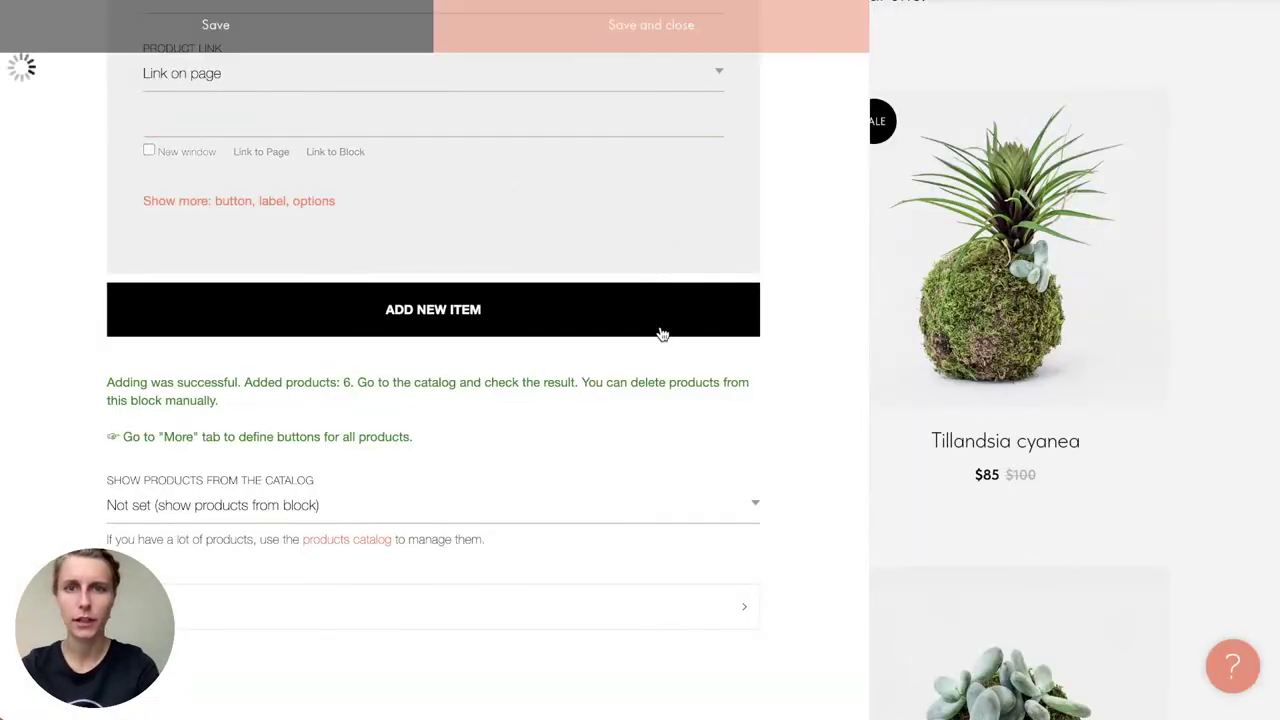
{"action": "scroll", "coordinate": [660, 330], "scroll_direction": "down", "scroll_amount": 8}
{"action": "scroll", "coordinate": [660, 333], "scroll_direction": "up", "scroll_amount": 10}
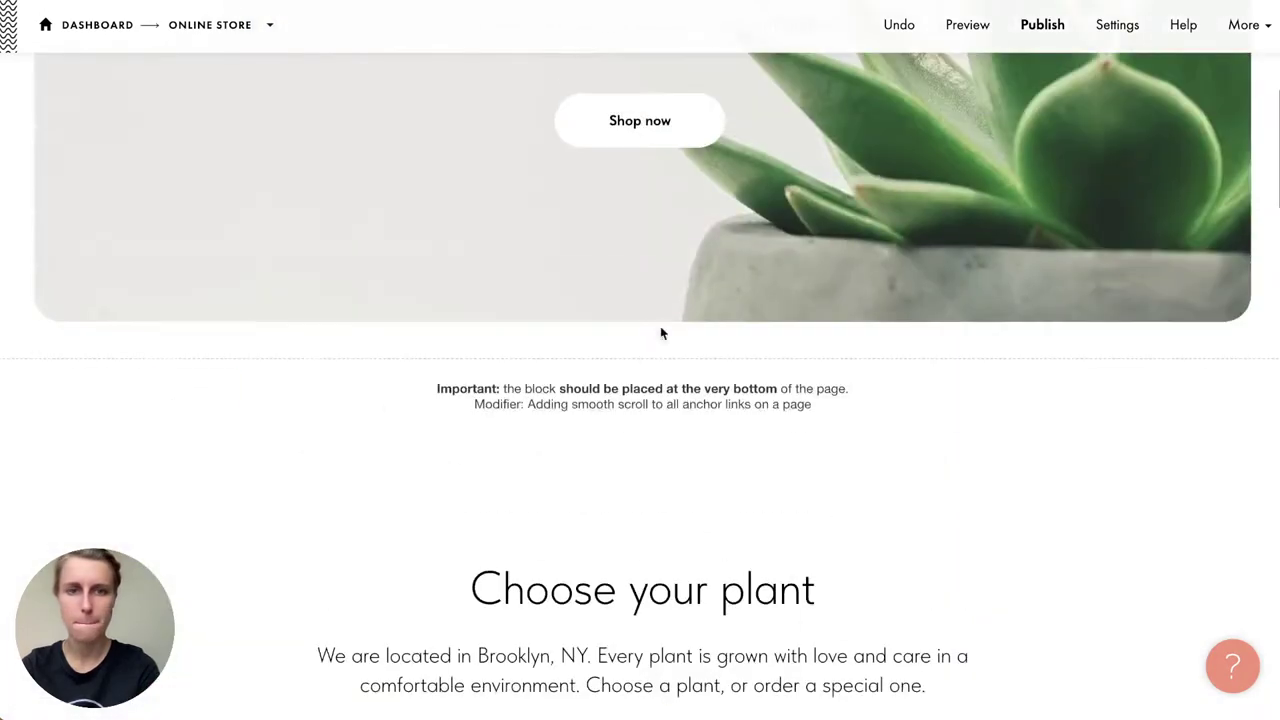
{"action": "scroll", "coordinate": [275, 600], "scroll_direction": "down", "scroll_amount": 2}
{"action": "scroll", "coordinate": [270, 510], "scroll_direction": "down", "scroll_amount": 1}
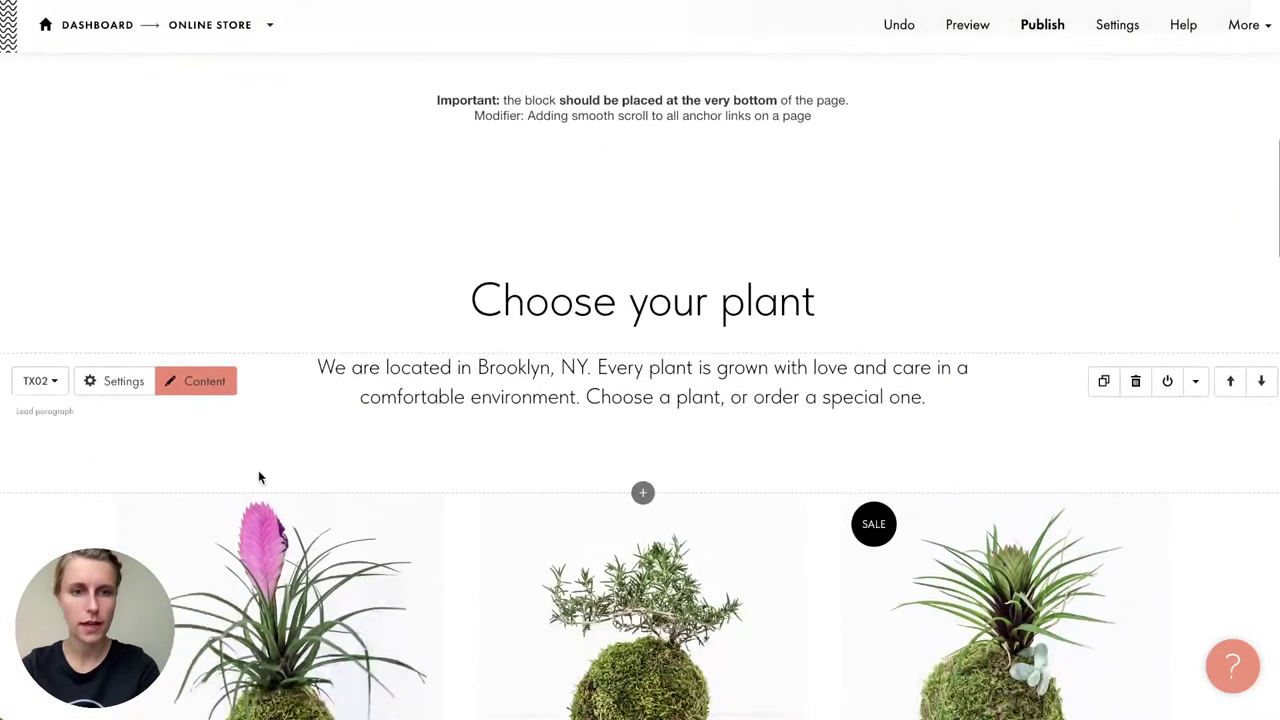
{"action": "left_click", "coordinate": [203, 520]}
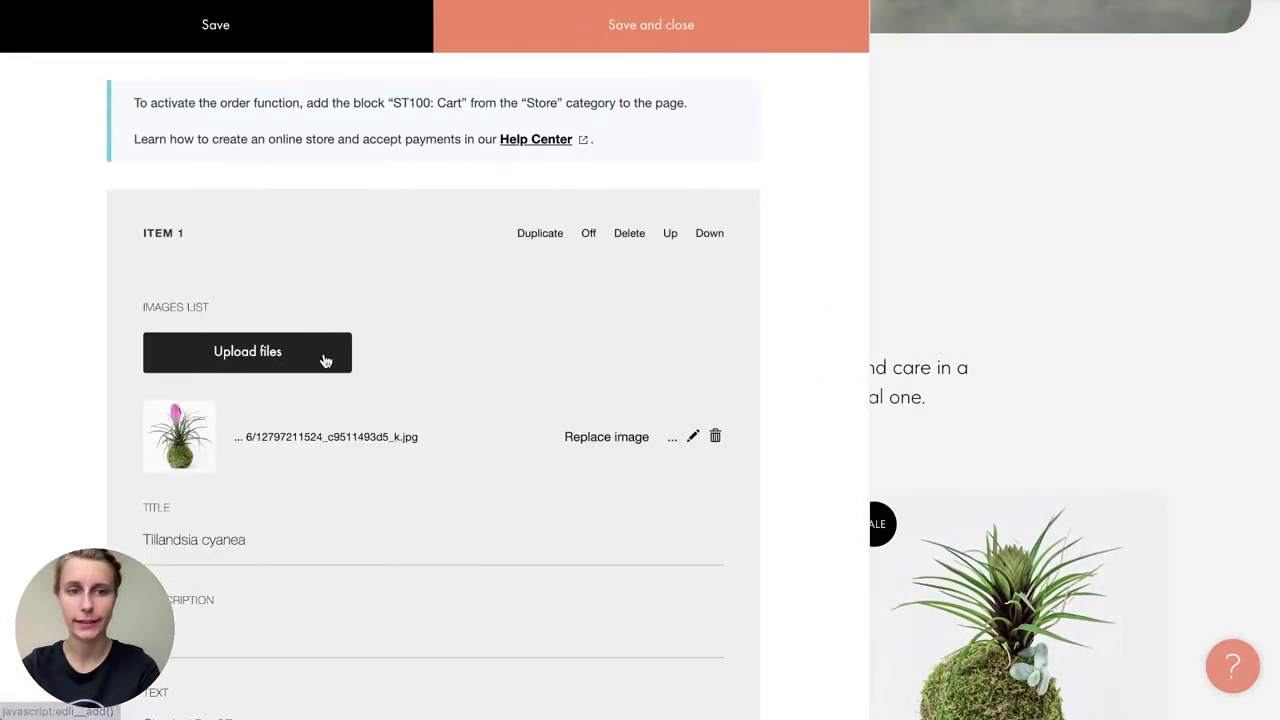
{"action": "scroll", "coordinate": [325, 360], "scroll_direction": "down", "scroll_amount": 10}
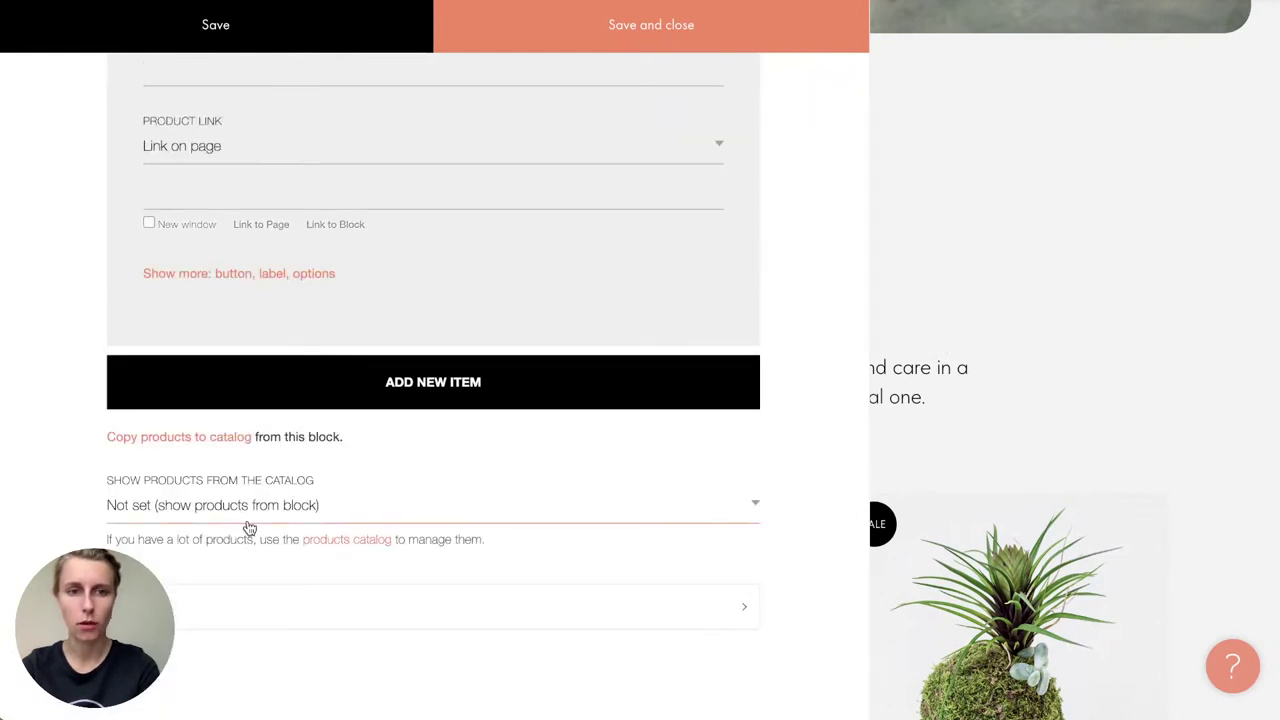
{"action": "left_click", "coordinate": [249, 522]}
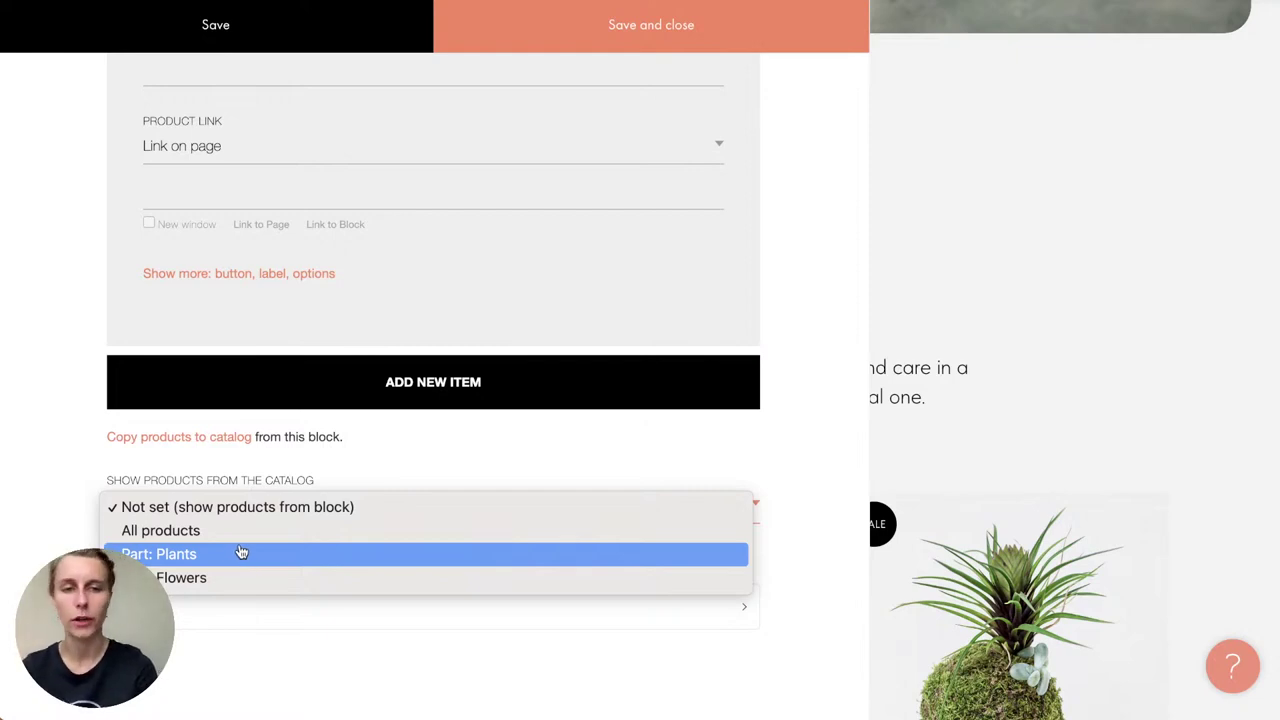
{"action": "left_click", "coordinate": [229, 530]}
{"action": "left_click", "coordinate": [647, 22]}
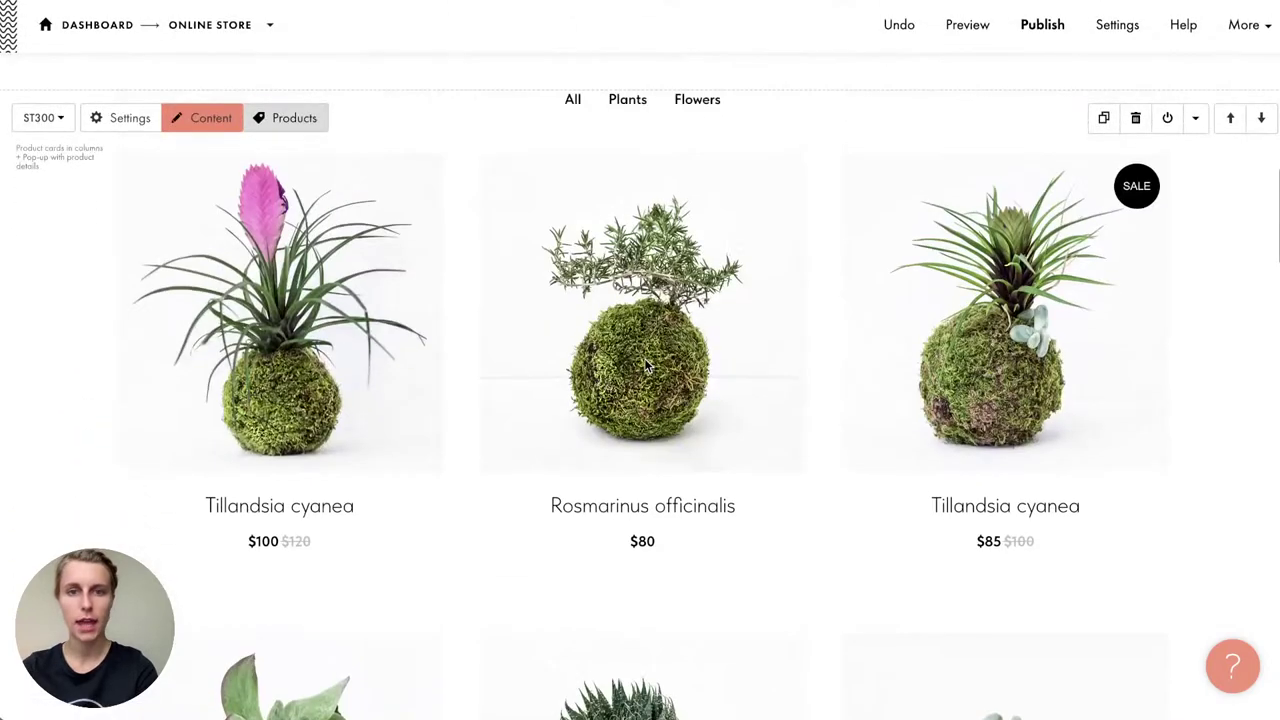
{"action": "scroll", "coordinate": [443, 390], "scroll_direction": "down", "scroll_amount": 10}
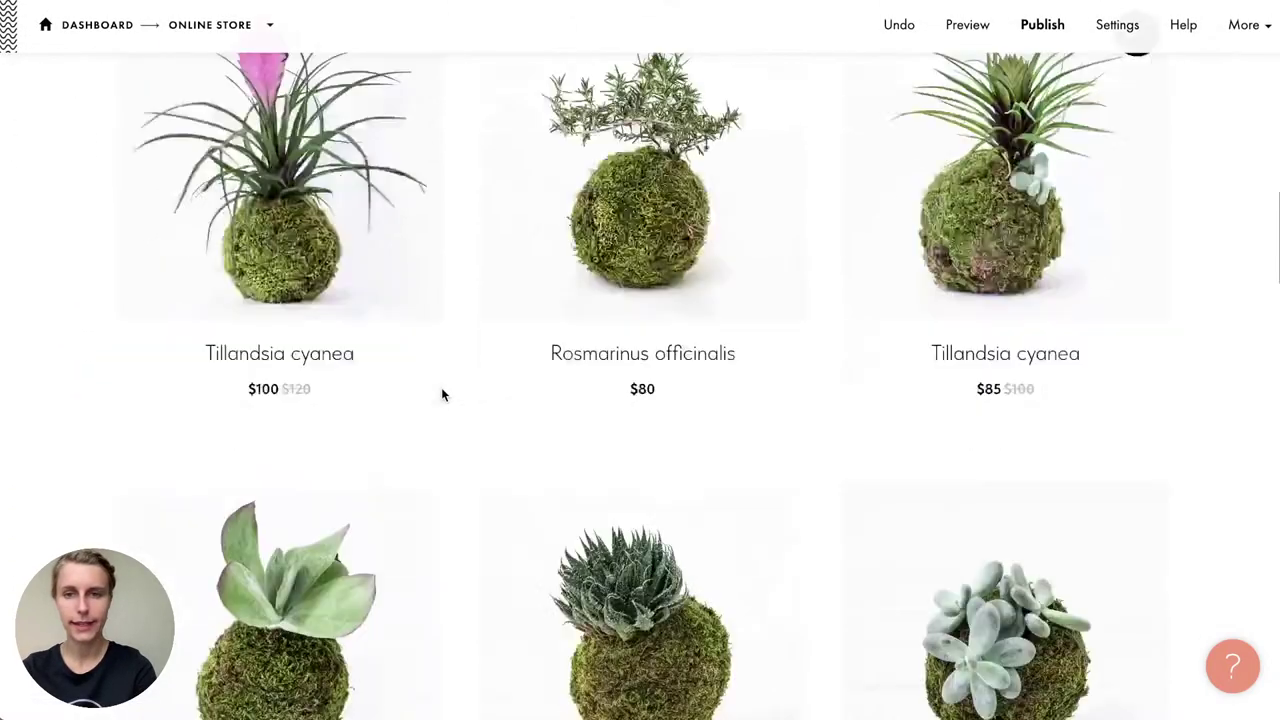
{"action": "scroll", "coordinate": [441, 390], "scroll_direction": "down", "scroll_amount": 2}
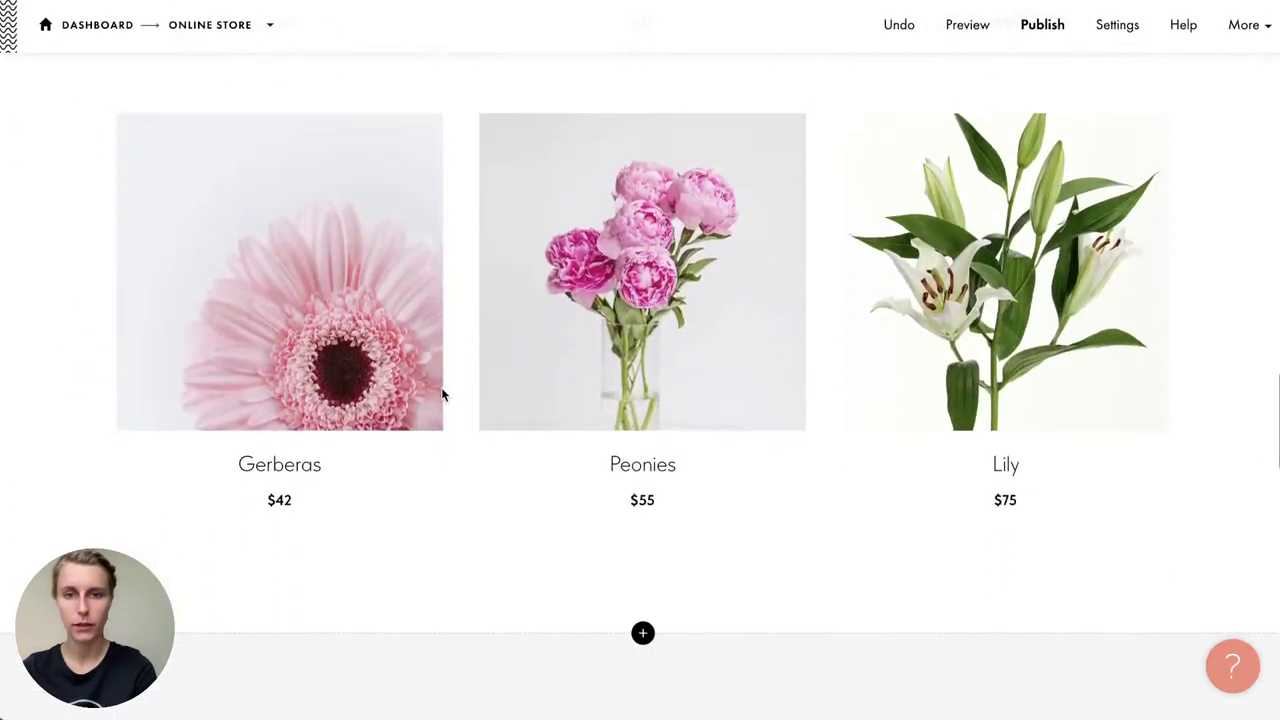
{"action": "scroll", "coordinate": [441, 390], "scroll_direction": "up", "scroll_amount": 6}
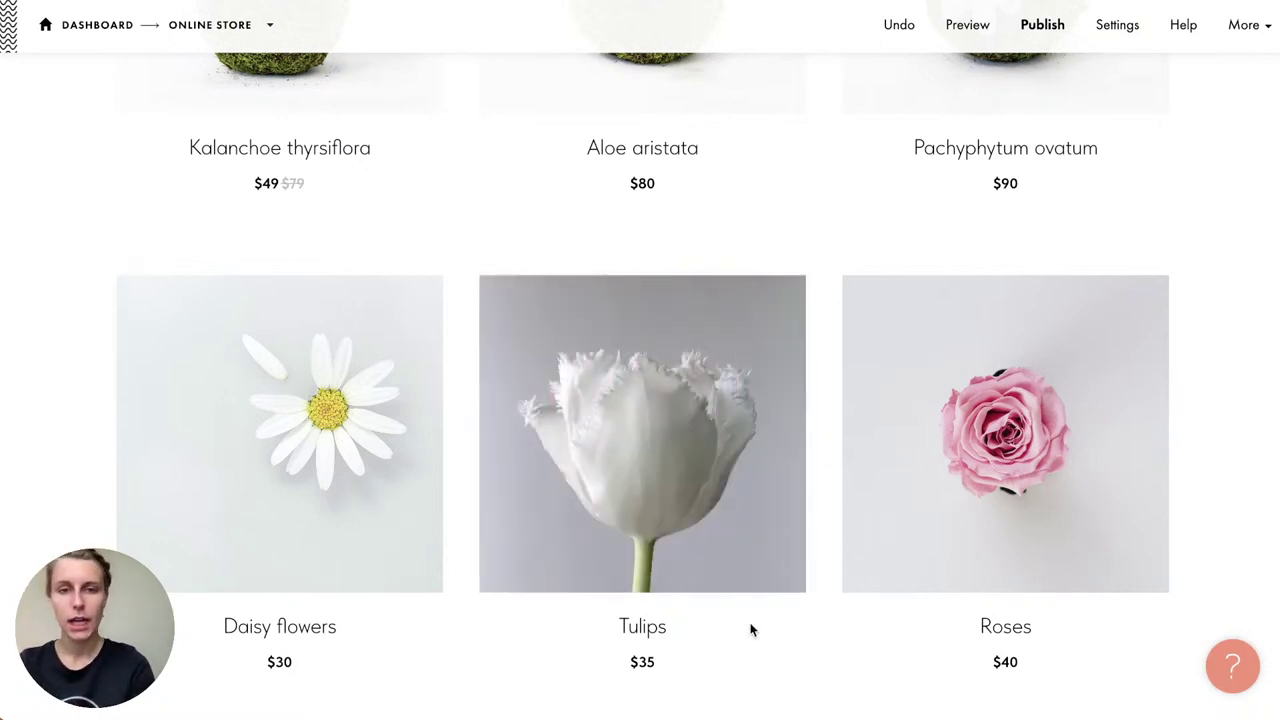
{"action": "scroll", "coordinate": [751, 629], "scroll_direction": "down", "scroll_amount": 1}
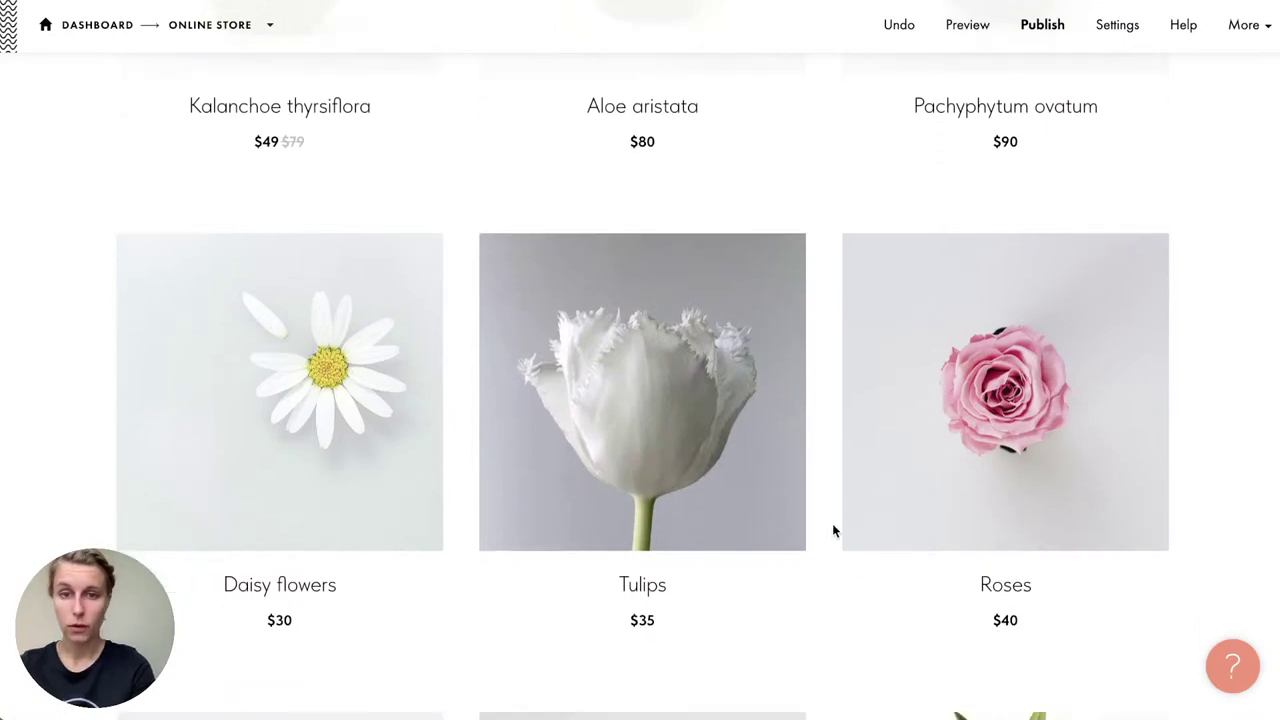
{"action": "scroll", "coordinate": [832, 523], "scroll_direction": "down", "scroll_amount": 3}
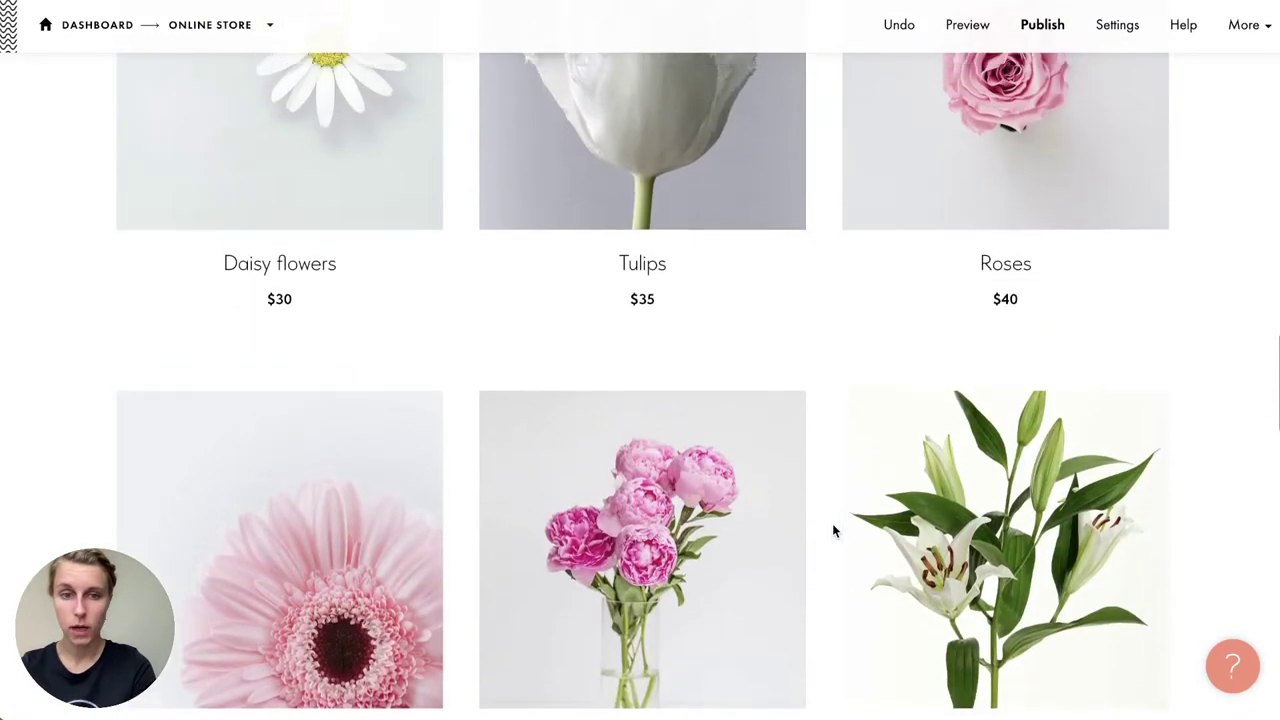
{"action": "scroll", "coordinate": [832, 523], "scroll_direction": "up", "scroll_amount": 5}
{"action": "scroll", "coordinate": [833, 524], "scroll_direction": "down", "scroll_amount": 1}
{"action": "scroll", "coordinate": [833, 524], "scroll_direction": "up", "scroll_amount": 5}
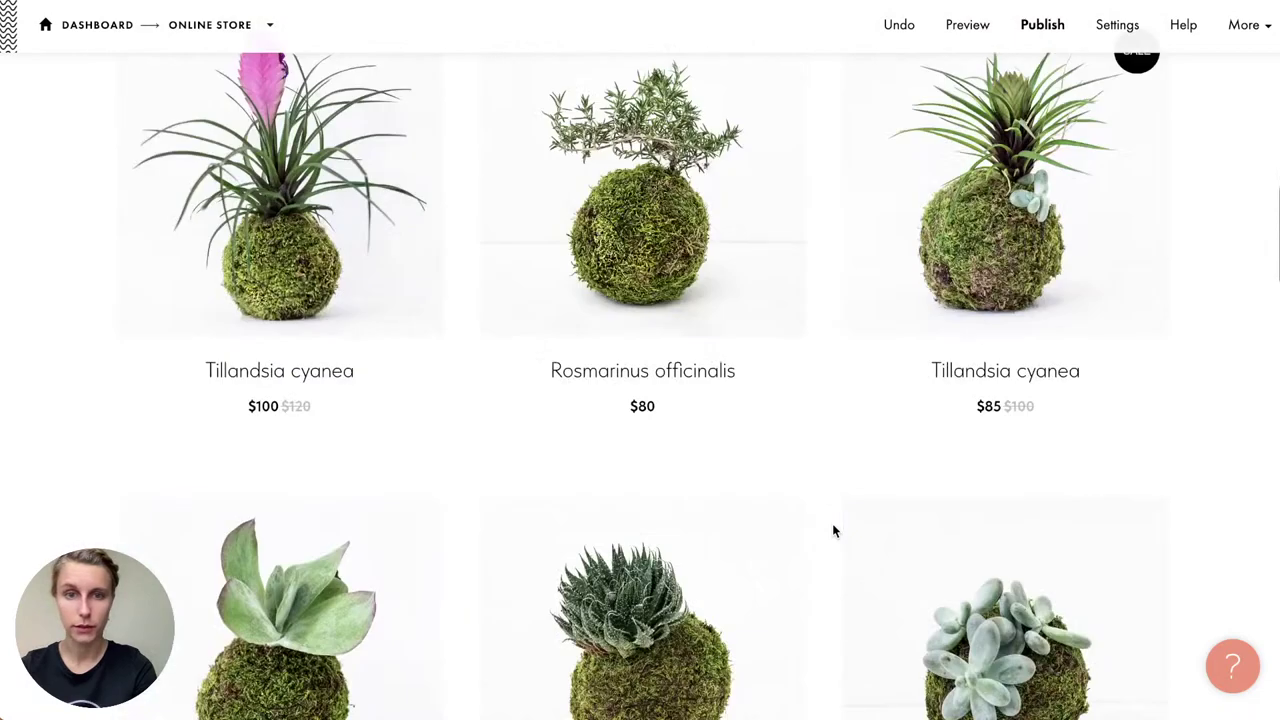
{"action": "scroll", "coordinate": [833, 524], "scroll_direction": "down", "scroll_amount": 4}
{"action": "scroll", "coordinate": [832, 523], "scroll_direction": "down", "scroll_amount": 3}
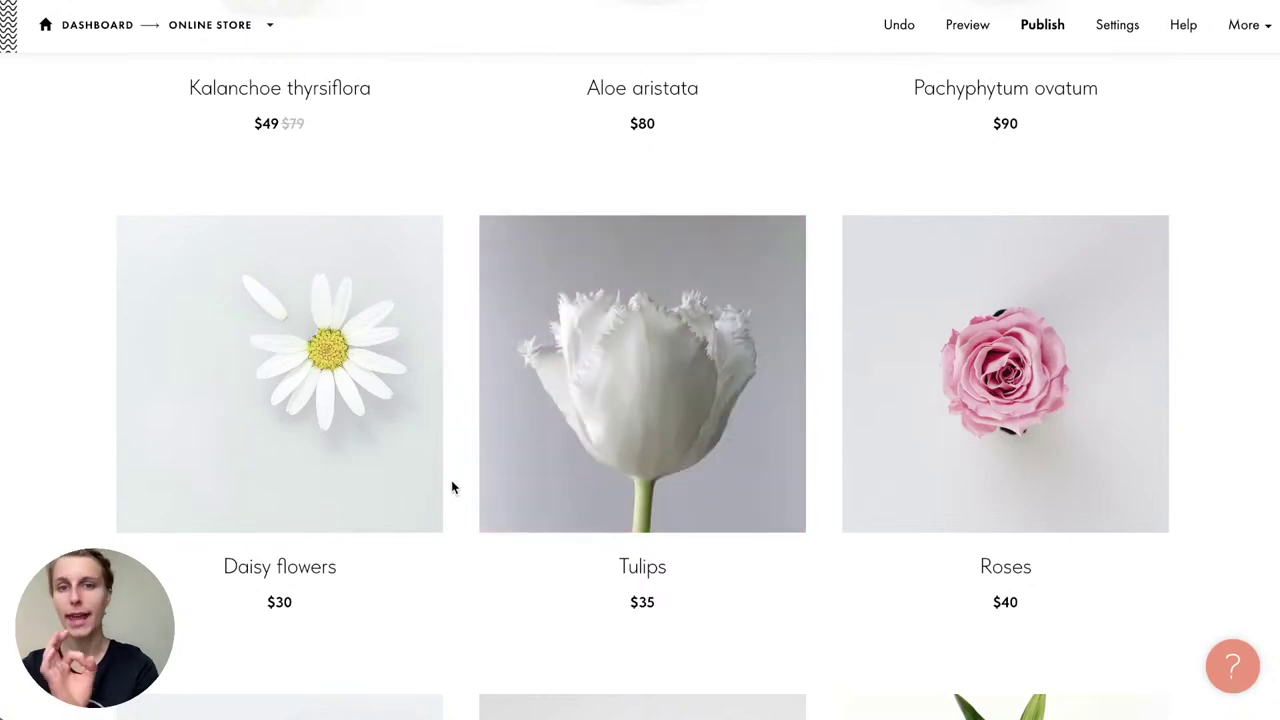
{"action": "scroll", "coordinate": [451, 487], "scroll_direction": "up", "scroll_amount": 1}
{"action": "scroll", "coordinate": [451, 487], "scroll_direction": "up", "scroll_amount": 3}
{"action": "scroll", "coordinate": [451, 487], "scroll_direction": "up", "scroll_amount": 6}
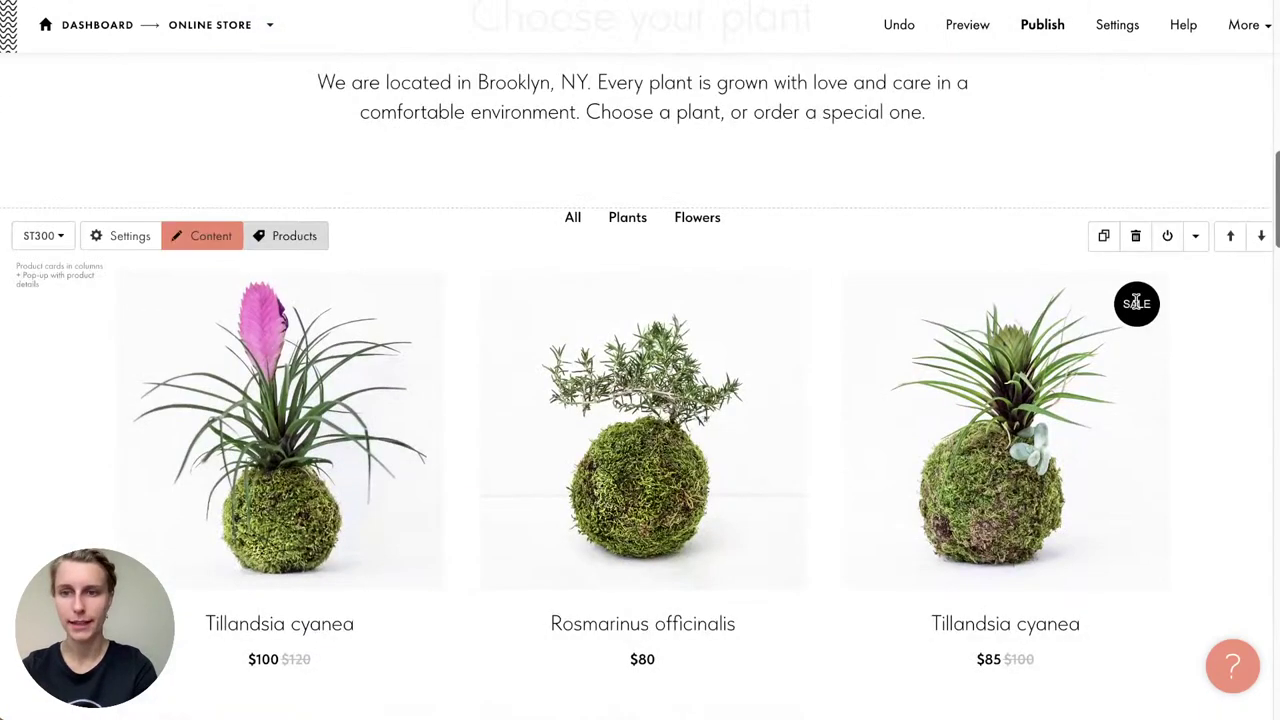
Step: Go from the store block's content settings to the catalog and open Tulips
{"action": "left_click", "coordinate": [200, 240]}
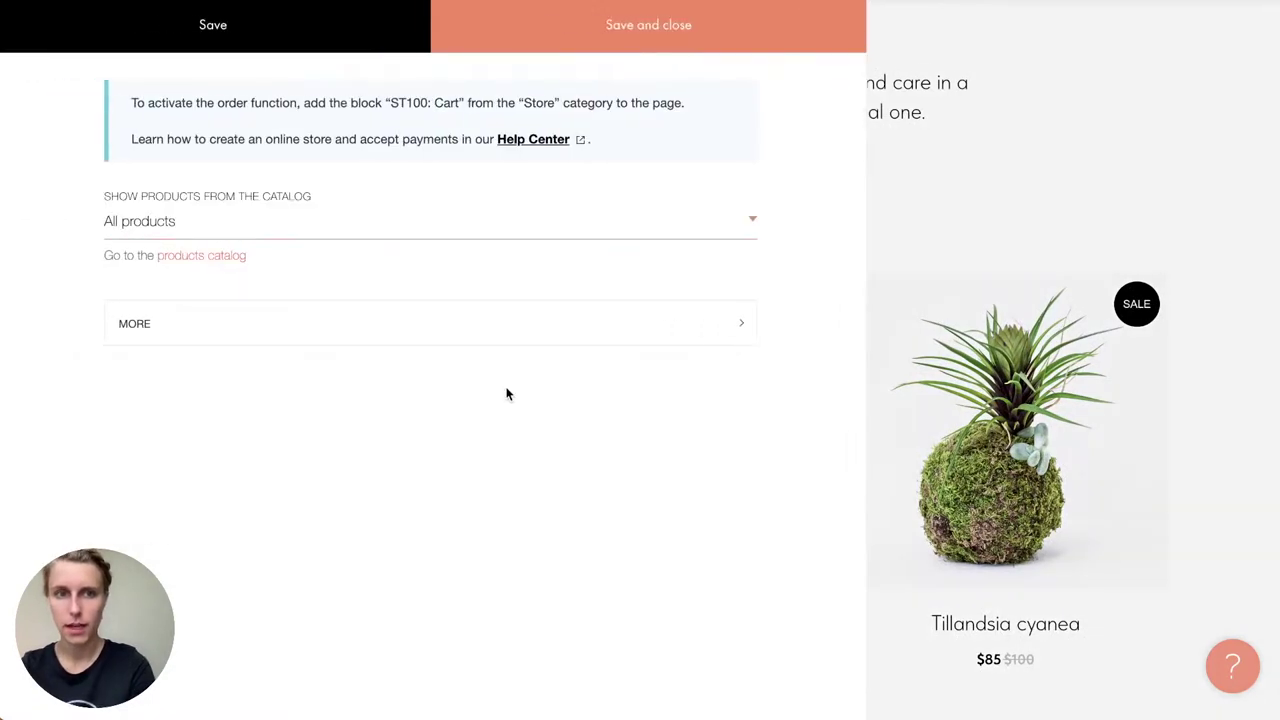
{"action": "left_click", "coordinate": [201, 262]}
{"action": "scroll", "coordinate": [510, 471], "scroll_direction": "down", "scroll_amount": 1}
{"action": "scroll", "coordinate": [510, 471], "scroll_direction": "down", "scroll_amount": 2}
{"action": "left_click", "coordinate": [251, 376]}
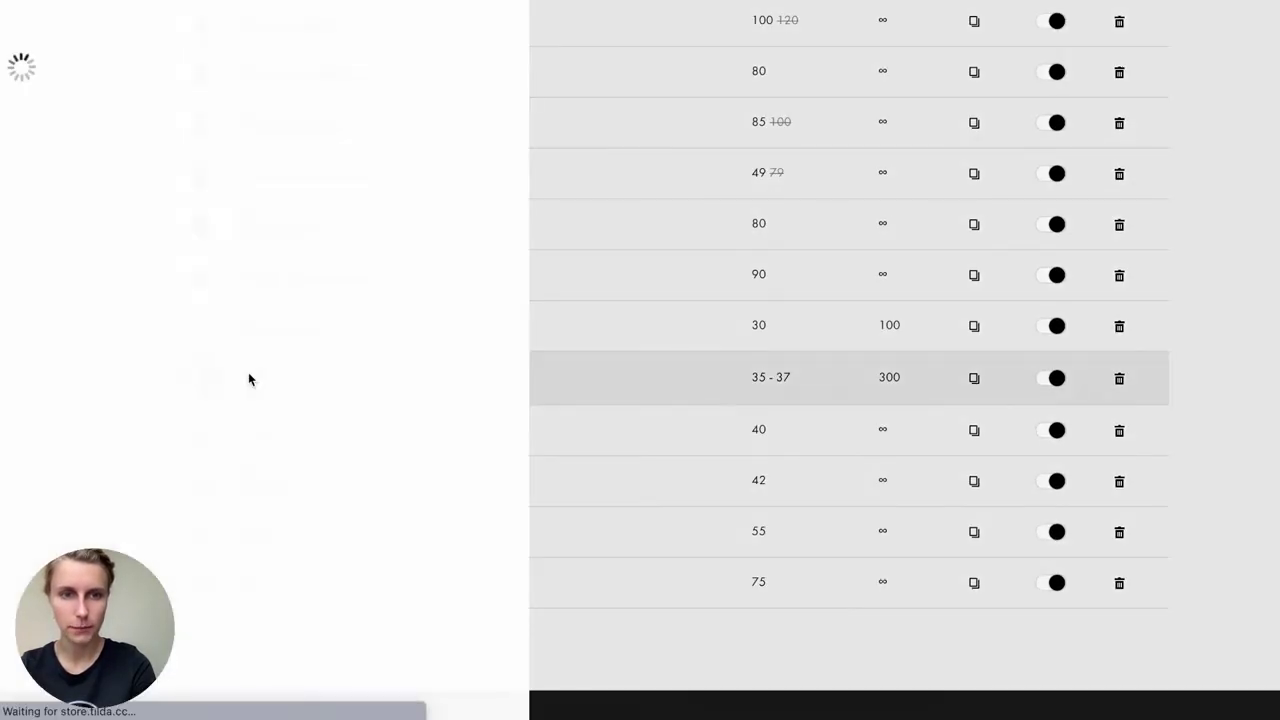
{"action": "scroll", "coordinate": [249, 375], "scroll_direction": "down", "scroll_amount": 10}
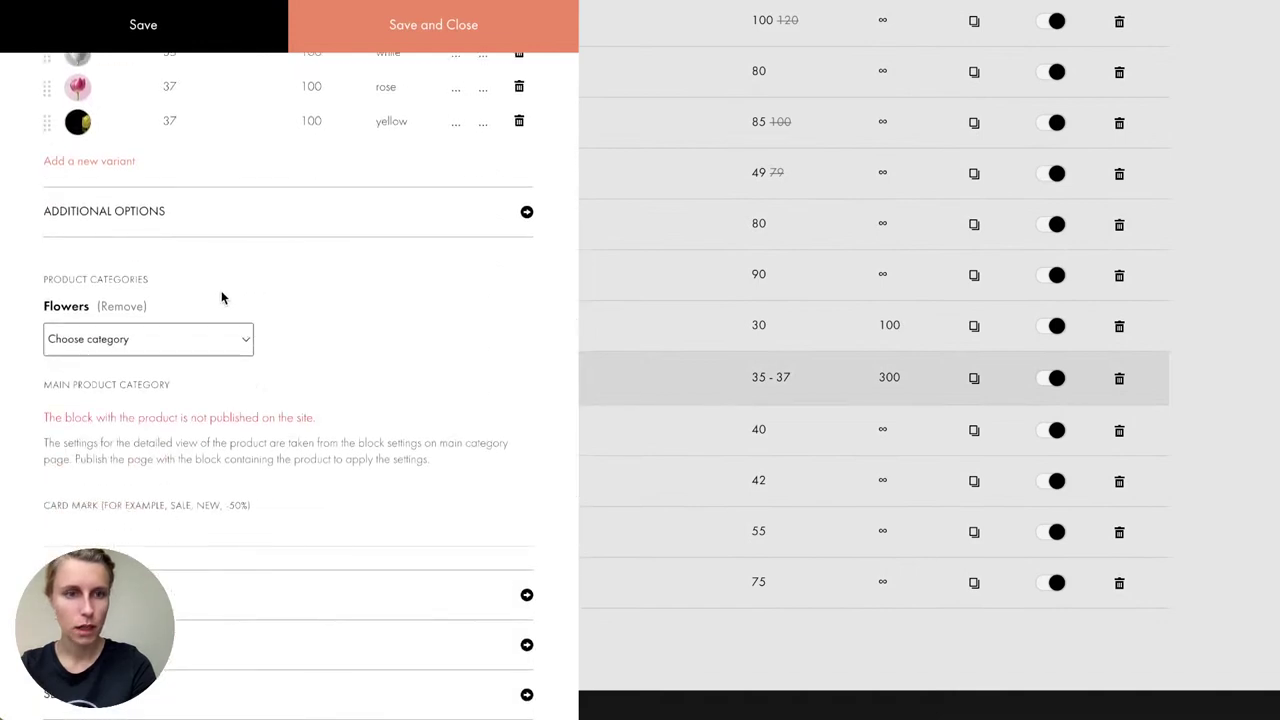
{"action": "scroll", "coordinate": [200, 250], "scroll_direction": "down", "scroll_amount": 3}
{"action": "scroll", "coordinate": [160, 180], "scroll_direction": "up", "scroll_amount": 2}
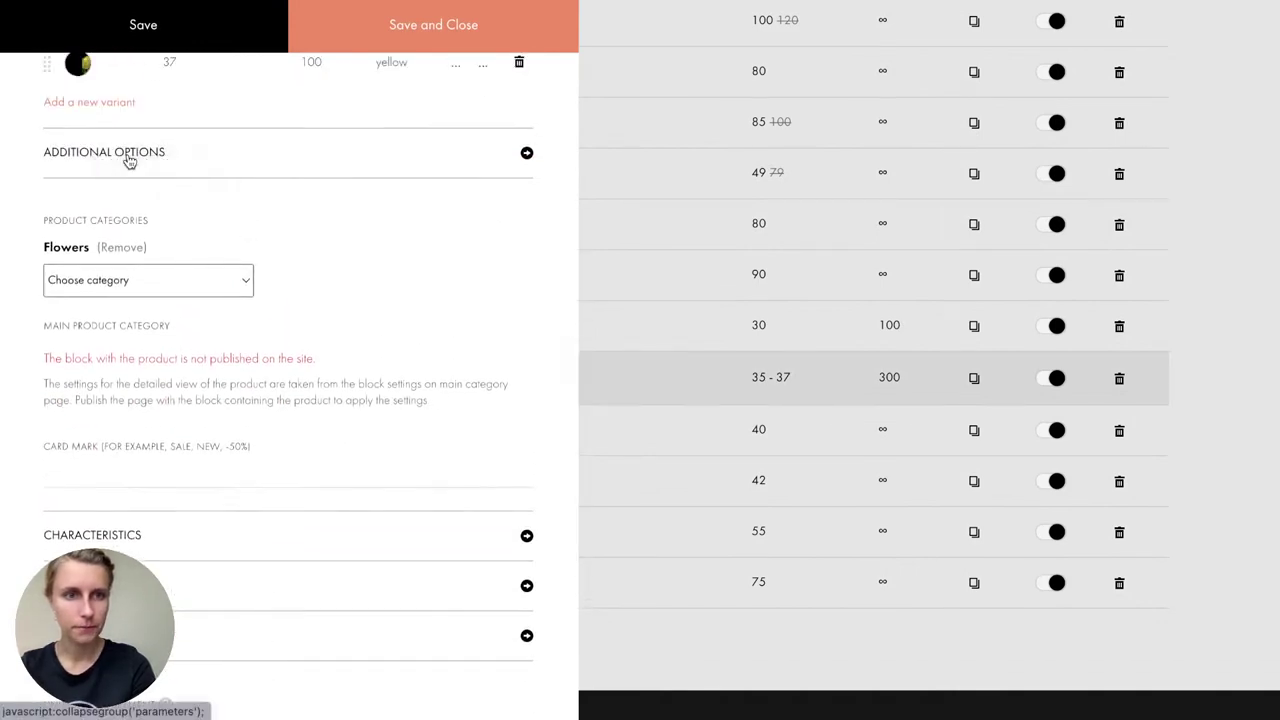
Step: Enter 'NEW' as the Tulips card mark under Additional Options and save with Ctrl+S
{"action": "left_click", "coordinate": [129, 162]}
{"action": "scroll", "coordinate": [151, 300], "scroll_direction": "down", "scroll_amount": 6}
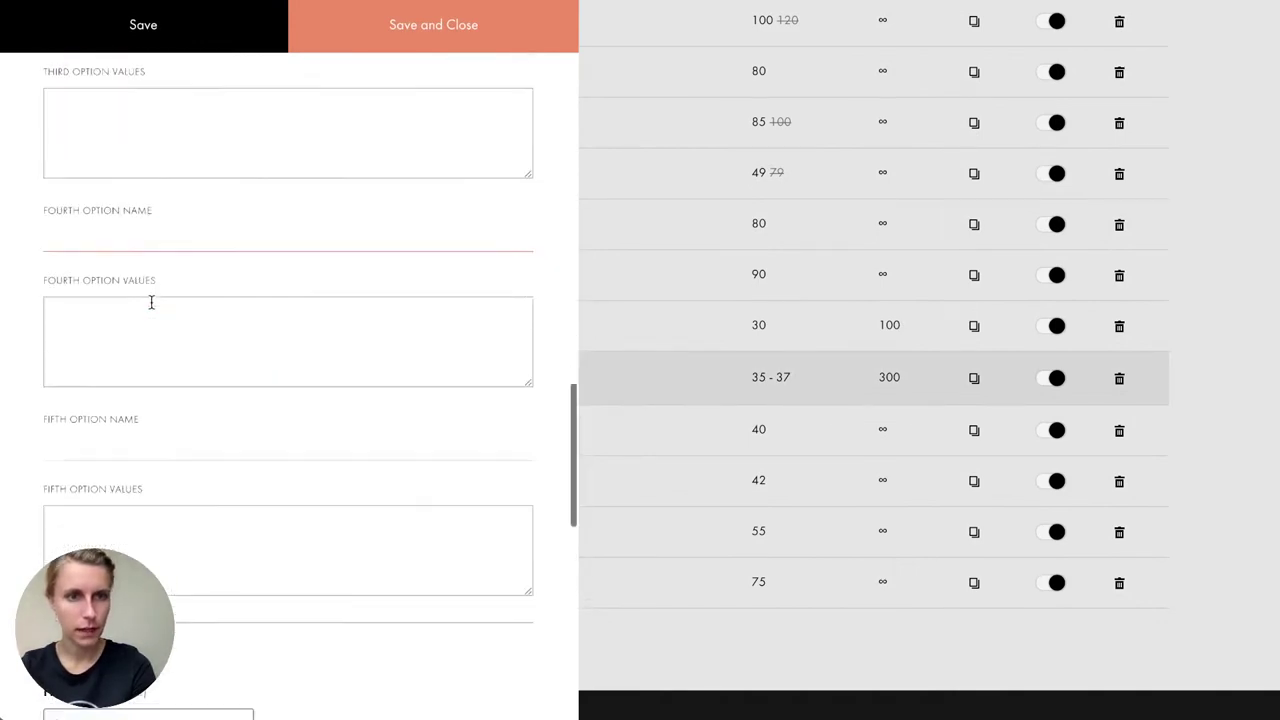
{"action": "scroll", "coordinate": [151, 301], "scroll_direction": "down", "scroll_amount": 5}
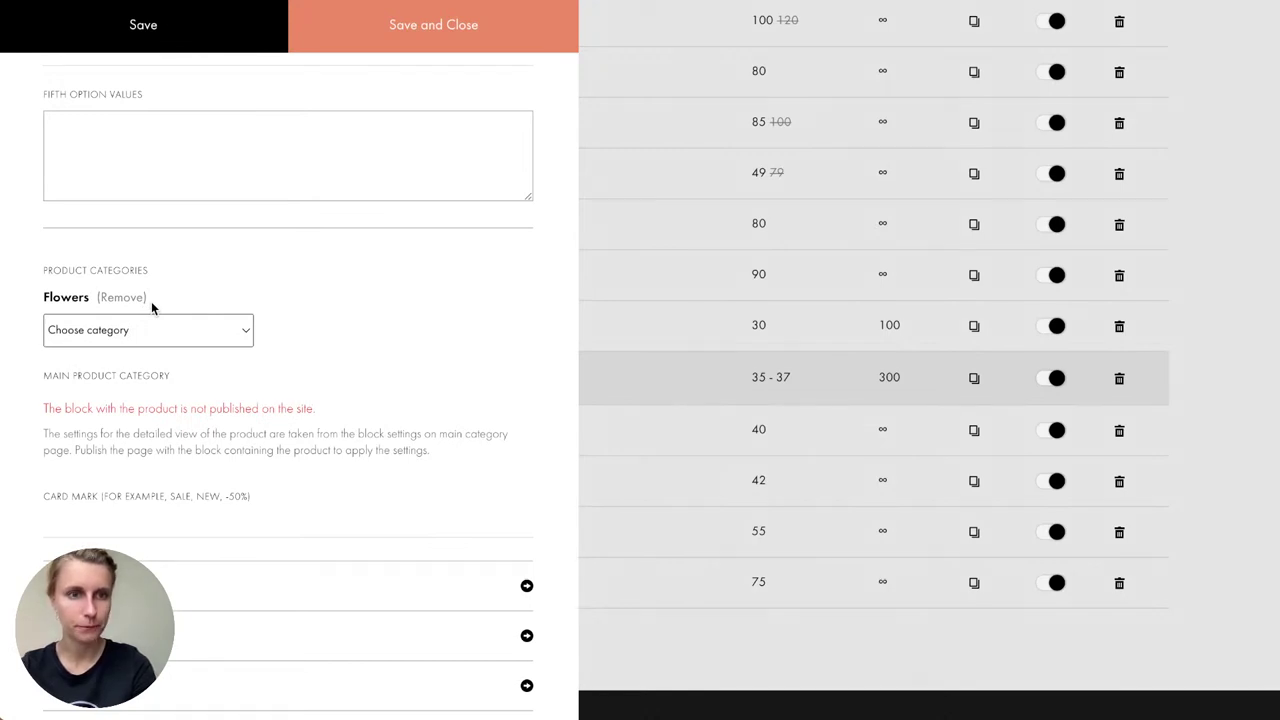
{"action": "scroll", "coordinate": [147, 326], "scroll_direction": "down", "scroll_amount": 4}
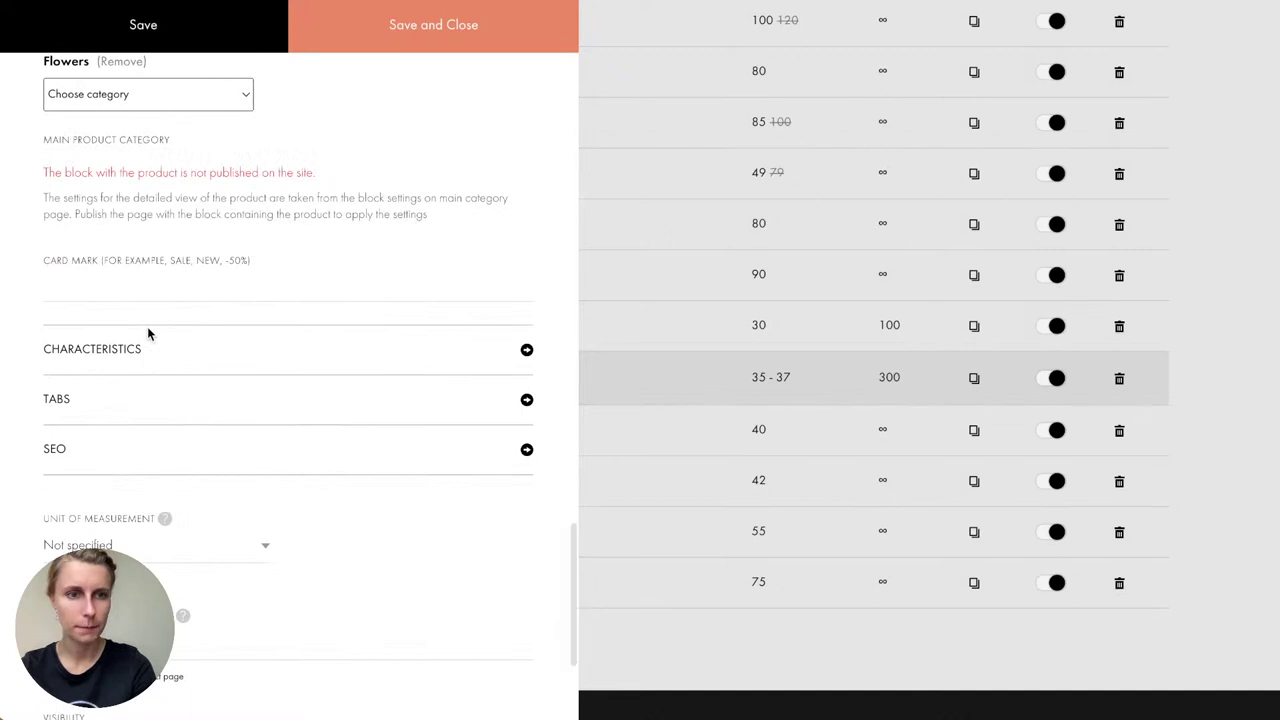
{"action": "scroll", "coordinate": [147, 330], "scroll_direction": "up", "scroll_amount": 10}
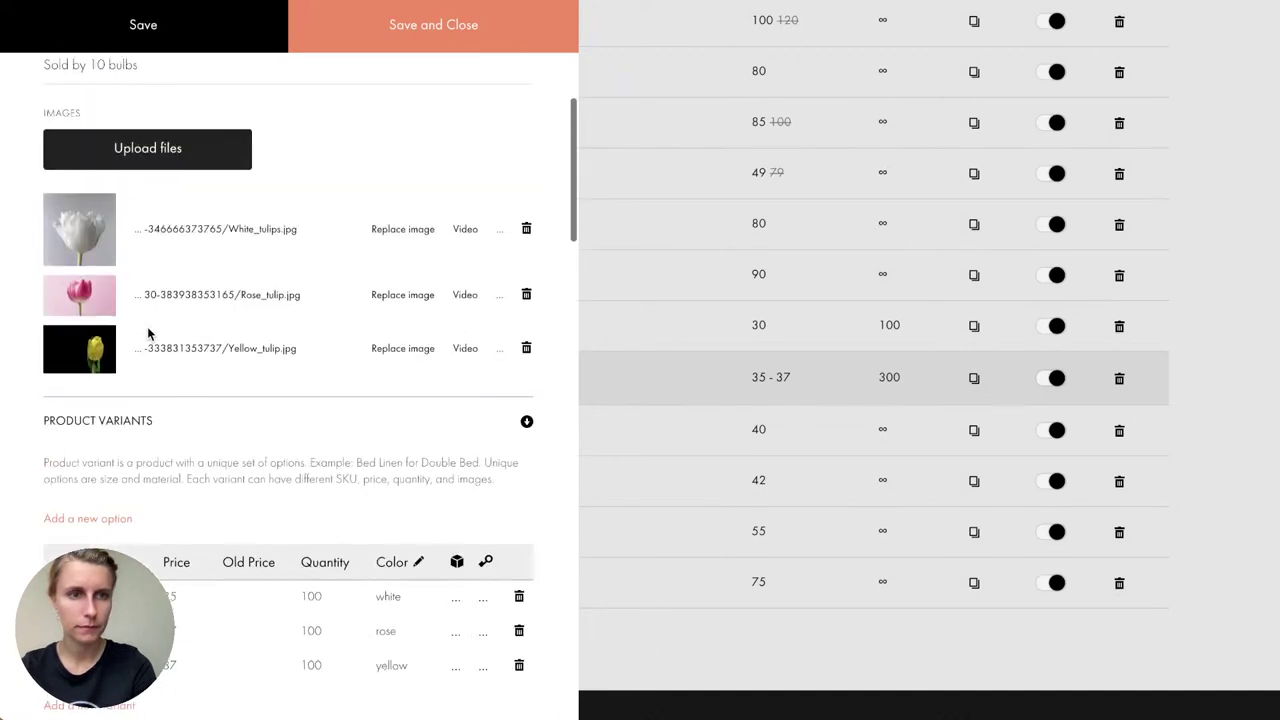
{"action": "scroll", "coordinate": [147, 330], "scroll_direction": "up", "scroll_amount": 5}
{"action": "scroll", "coordinate": [254, 405], "scroll_direction": "down", "scroll_amount": 6}
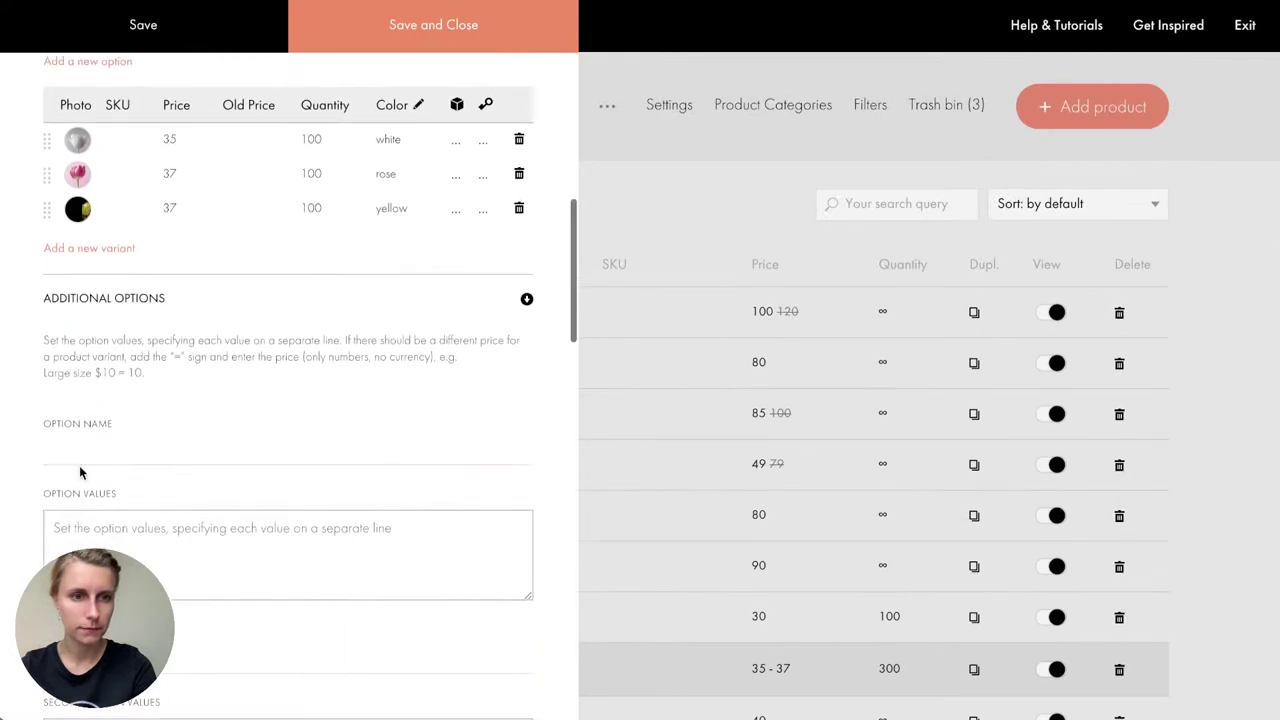
{"action": "scroll", "coordinate": [234, 309], "scroll_direction": "down", "scroll_amount": 10}
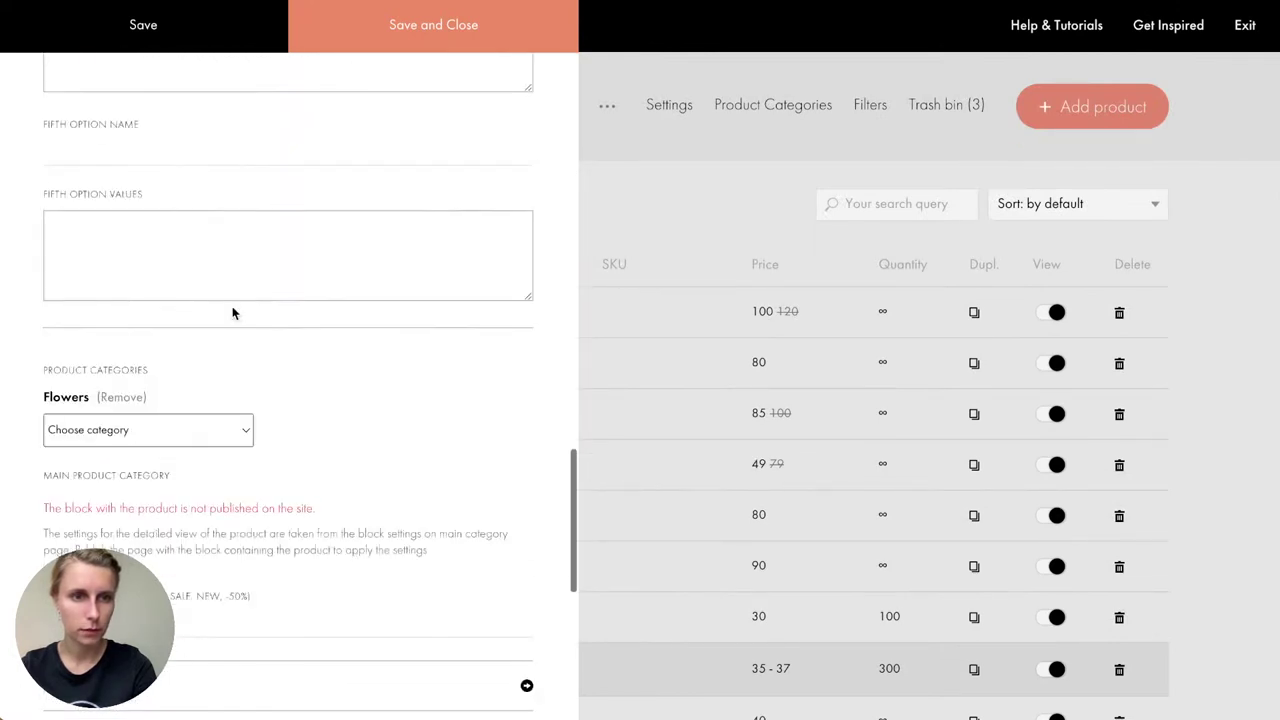
{"action": "scroll", "coordinate": [232, 313], "scroll_direction": "down", "scroll_amount": 3}
{"action": "left_click", "coordinate": [126, 396]}
{"action": "left_click_drag", "start_coordinate": [45, 373], "coordinate": [289, 367]}
{"action": "left_click", "coordinate": [226, 390]}
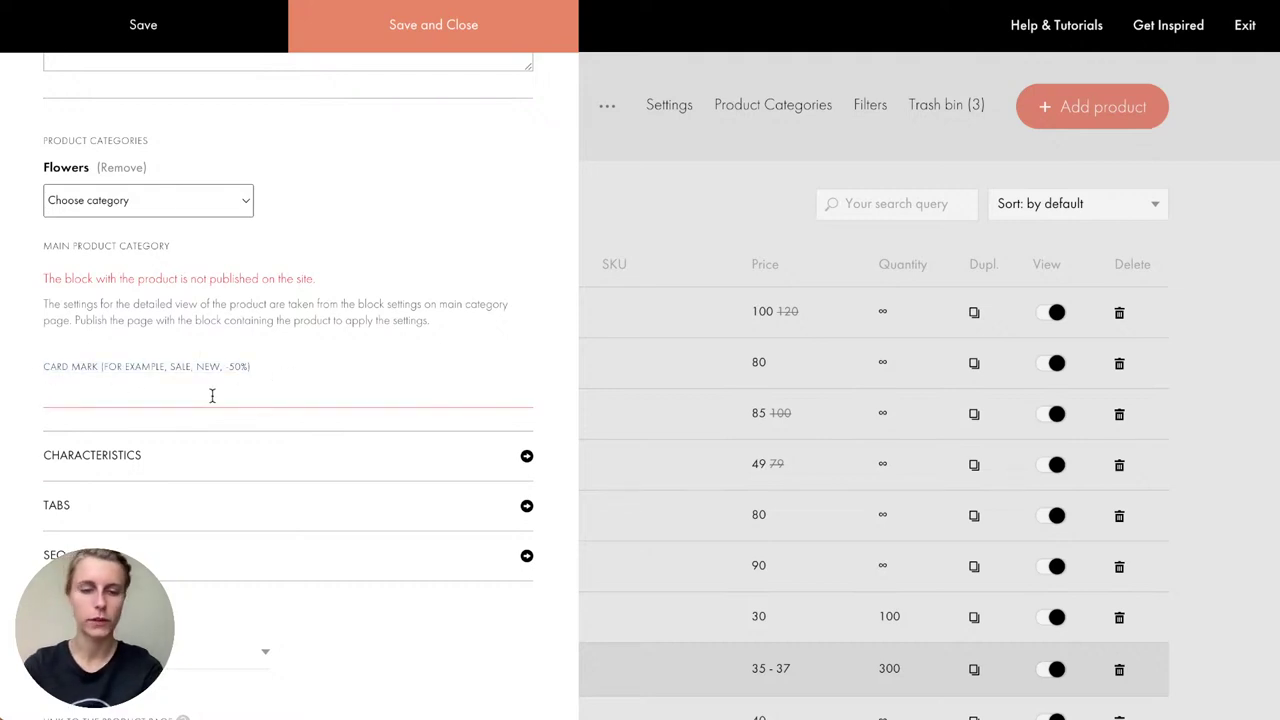
{"action": "type", "text": "NEW"}
{"action": "key", "text": "ctrl+s"}
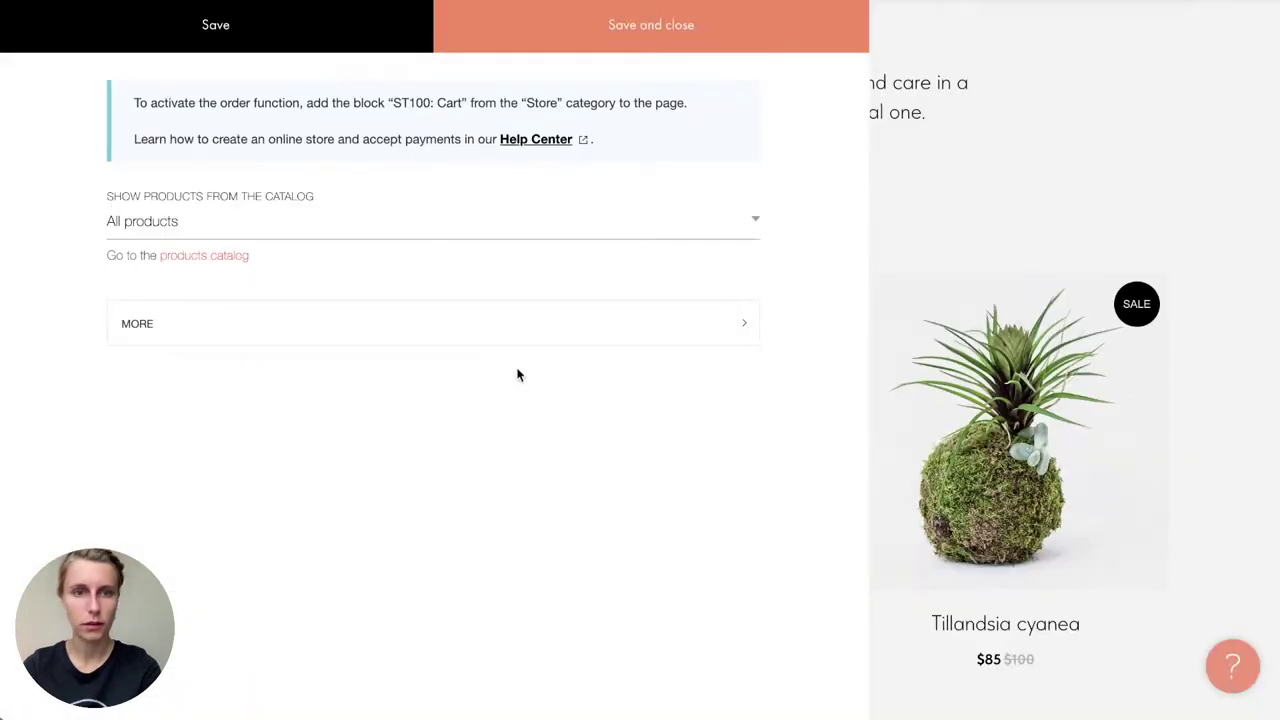
Step: Close the store block settings and scroll back to the page's top banner
{"action": "left_click", "coordinate": [641, 61]}
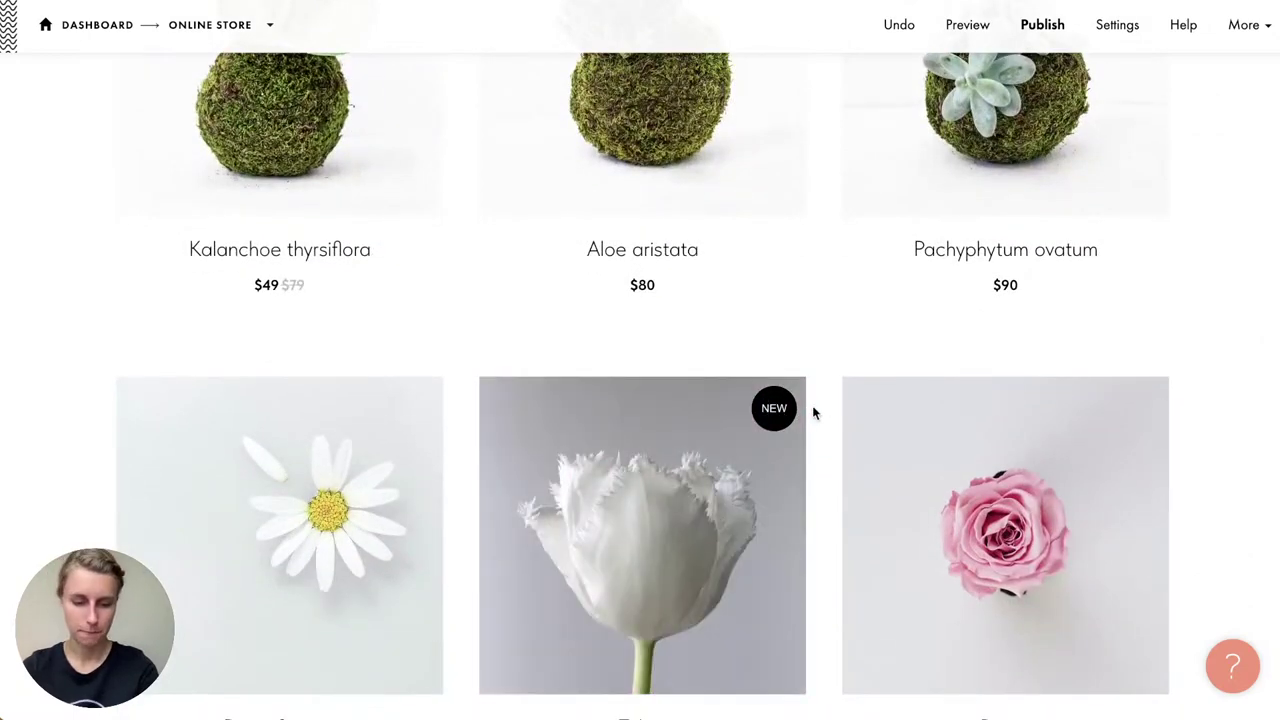
{"action": "scroll", "coordinate": [812, 405], "scroll_direction": "up", "scroll_amount": 10}
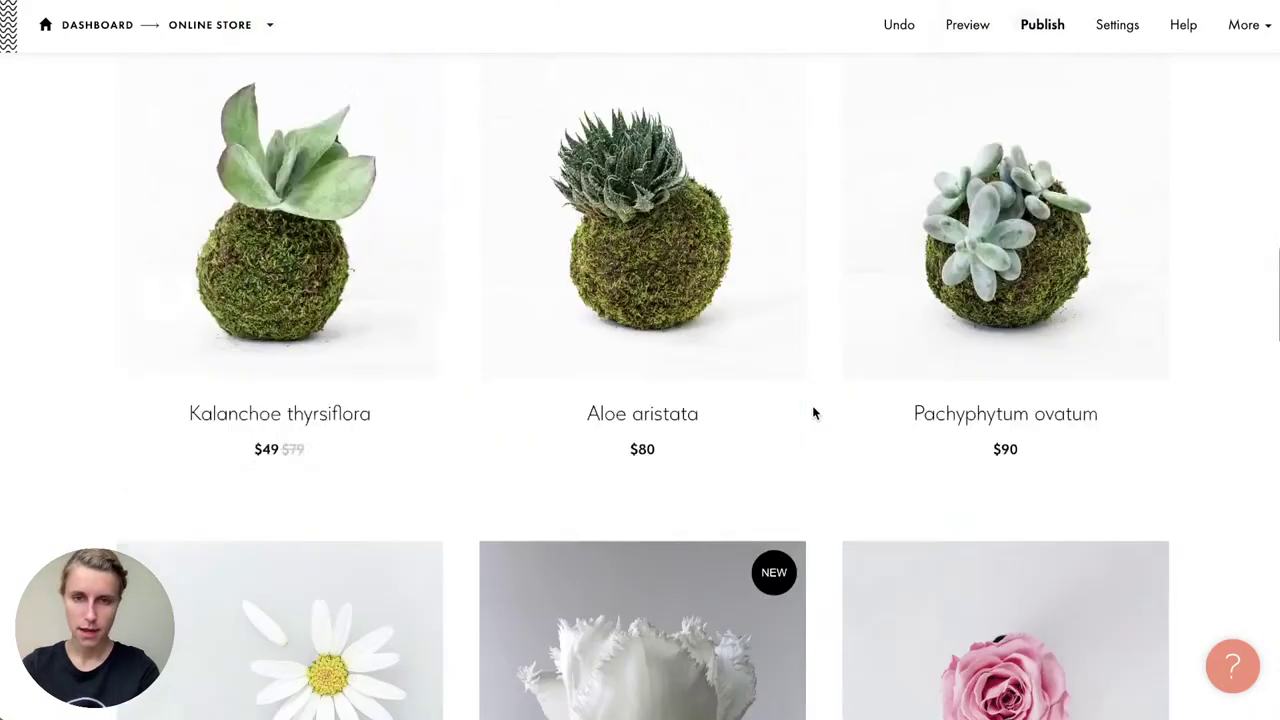
{"action": "scroll", "coordinate": [812, 405], "scroll_direction": "down", "scroll_amount": 1}
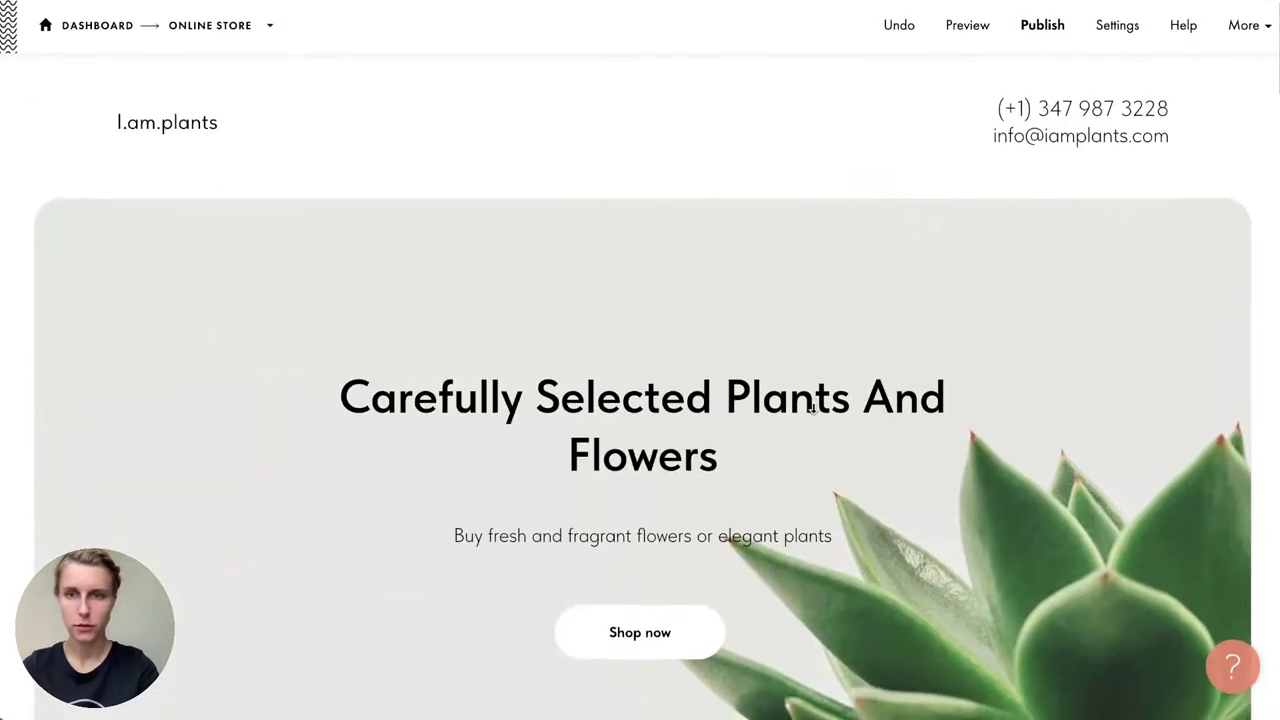
{"action": "mouse_move", "coordinate": [909, 149]}
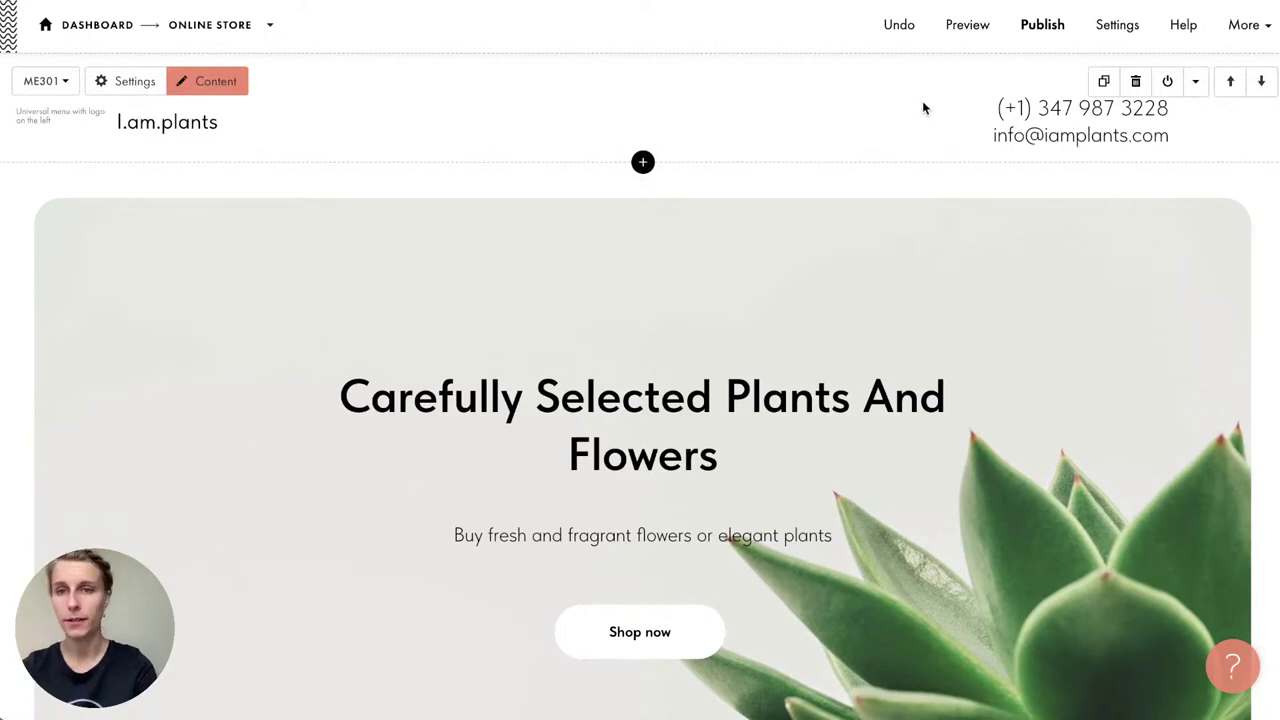
Step: Preview the site, jump to the shop and try the Flowers and All filters
{"action": "left_click", "coordinate": [958, 38]}
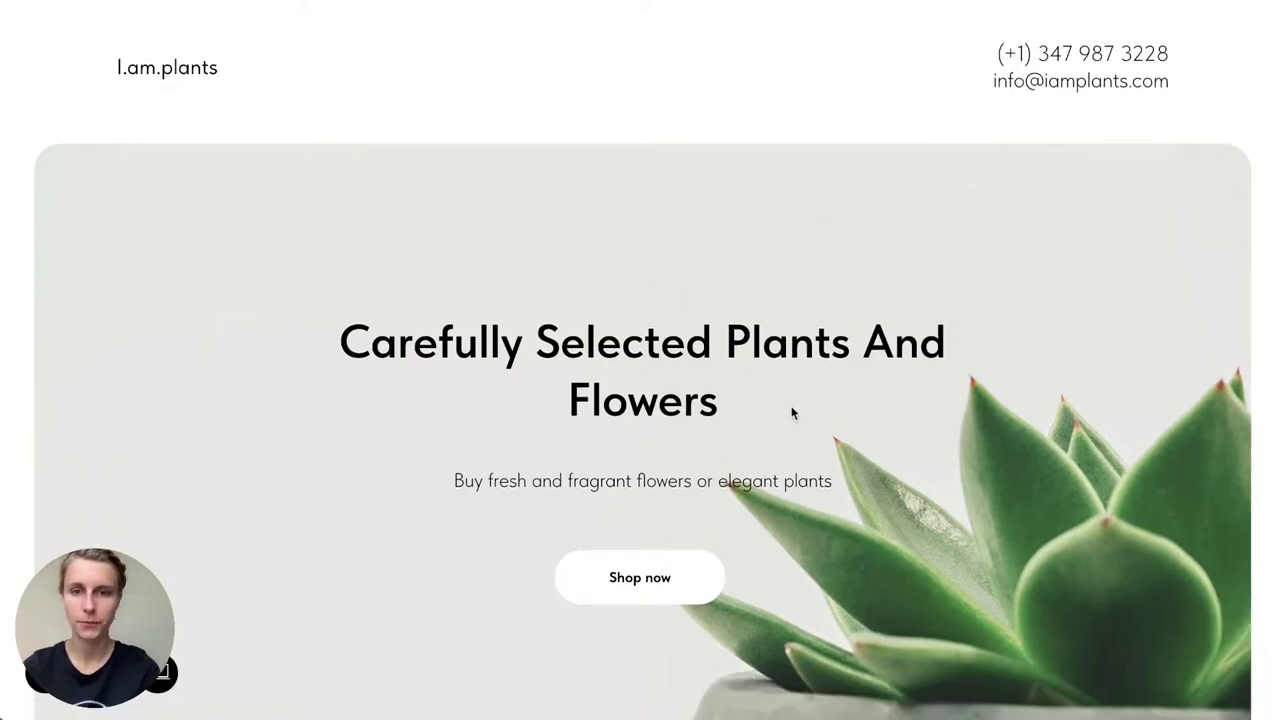
{"action": "left_click", "coordinate": [650, 575]}
{"action": "scroll", "coordinate": [649, 571], "scroll_direction": "down", "scroll_amount": 3}
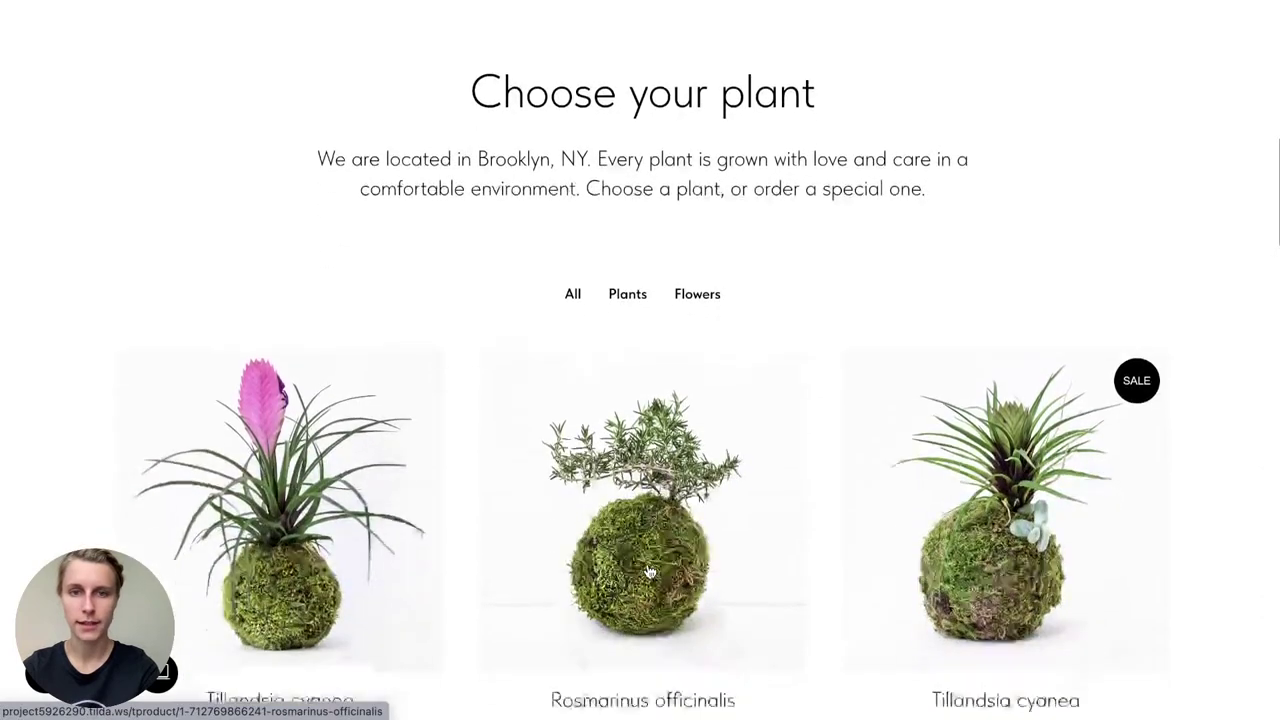
{"action": "scroll", "coordinate": [645, 230], "scroll_direction": "up", "scroll_amount": 1}
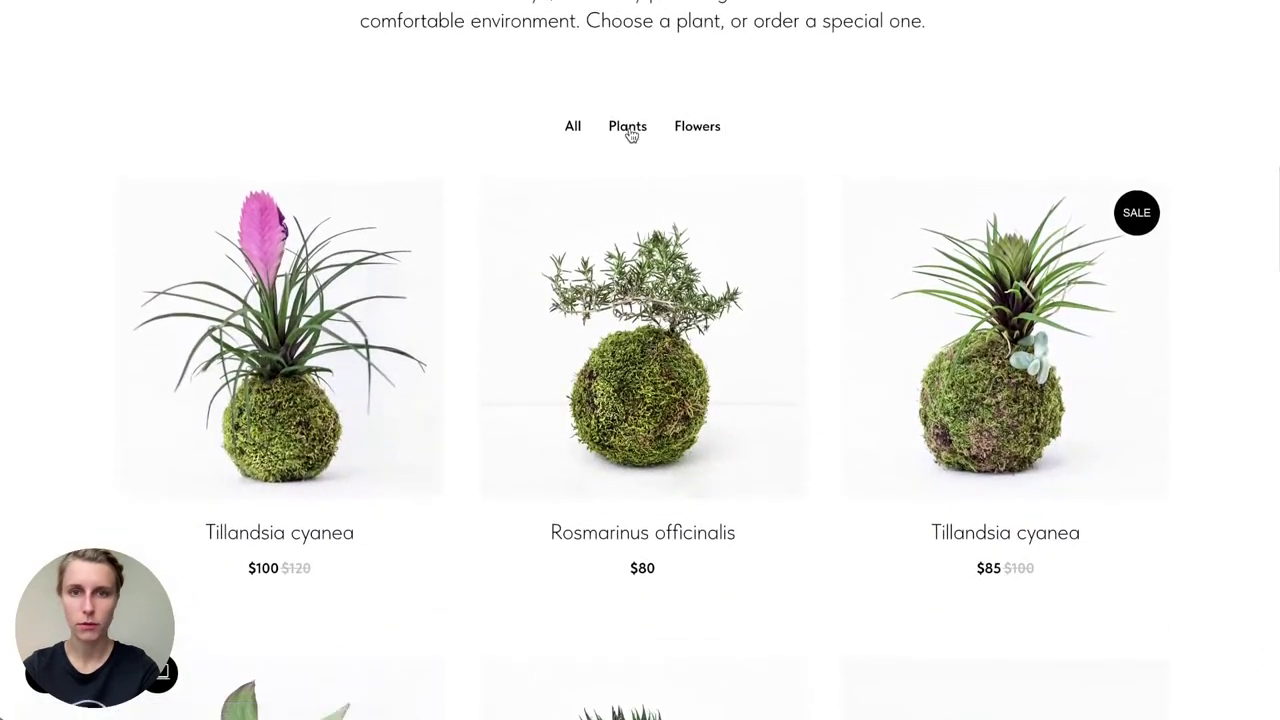
{"action": "left_click", "coordinate": [702, 132]}
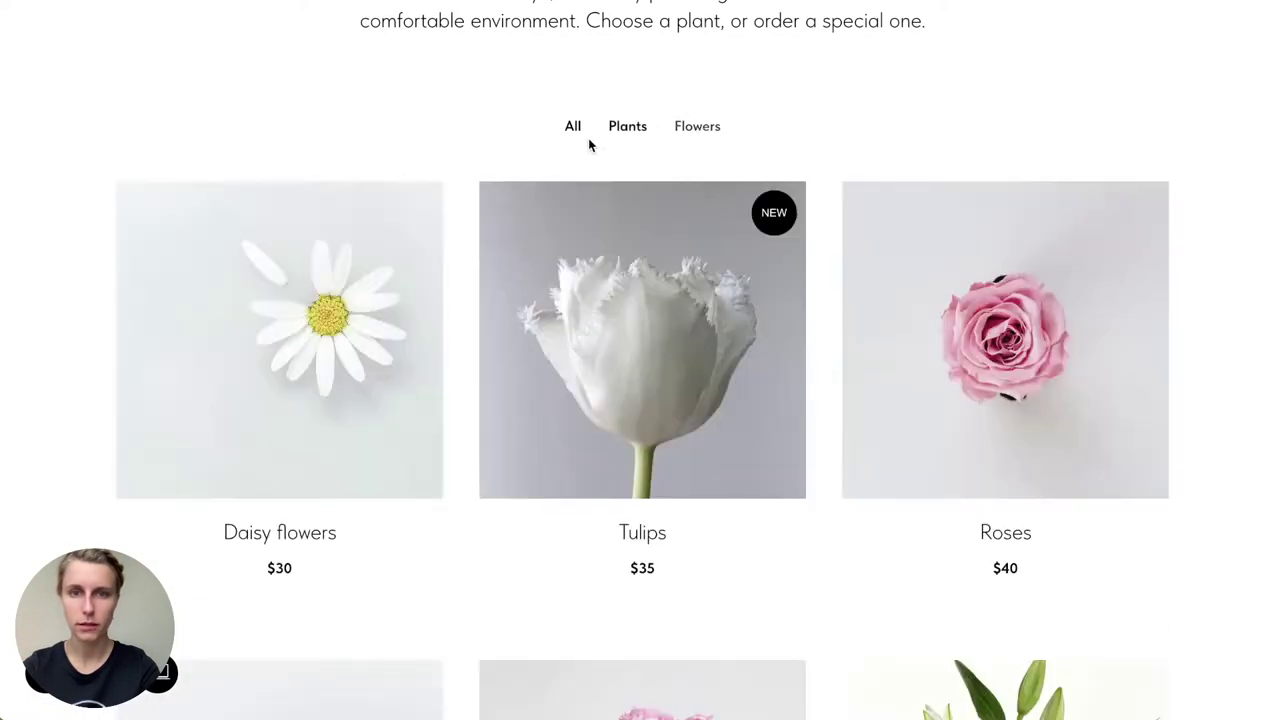
{"action": "left_click", "coordinate": [572, 127]}
{"action": "scroll", "coordinate": [465, 245], "scroll_direction": "down", "scroll_amount": 2}
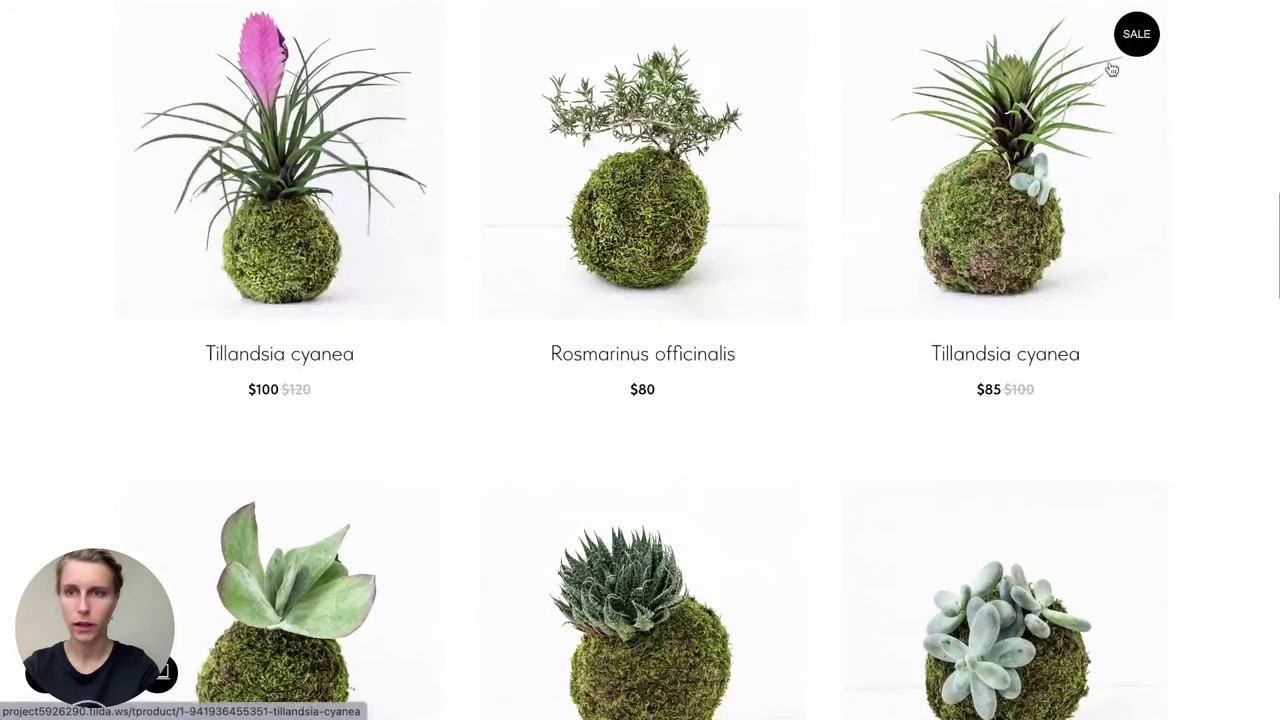
{"action": "scroll", "coordinate": [862, 400], "scroll_direction": "down", "scroll_amount": 3}
{"action": "scroll", "coordinate": [862, 400], "scroll_direction": "down", "scroll_amount": 2}
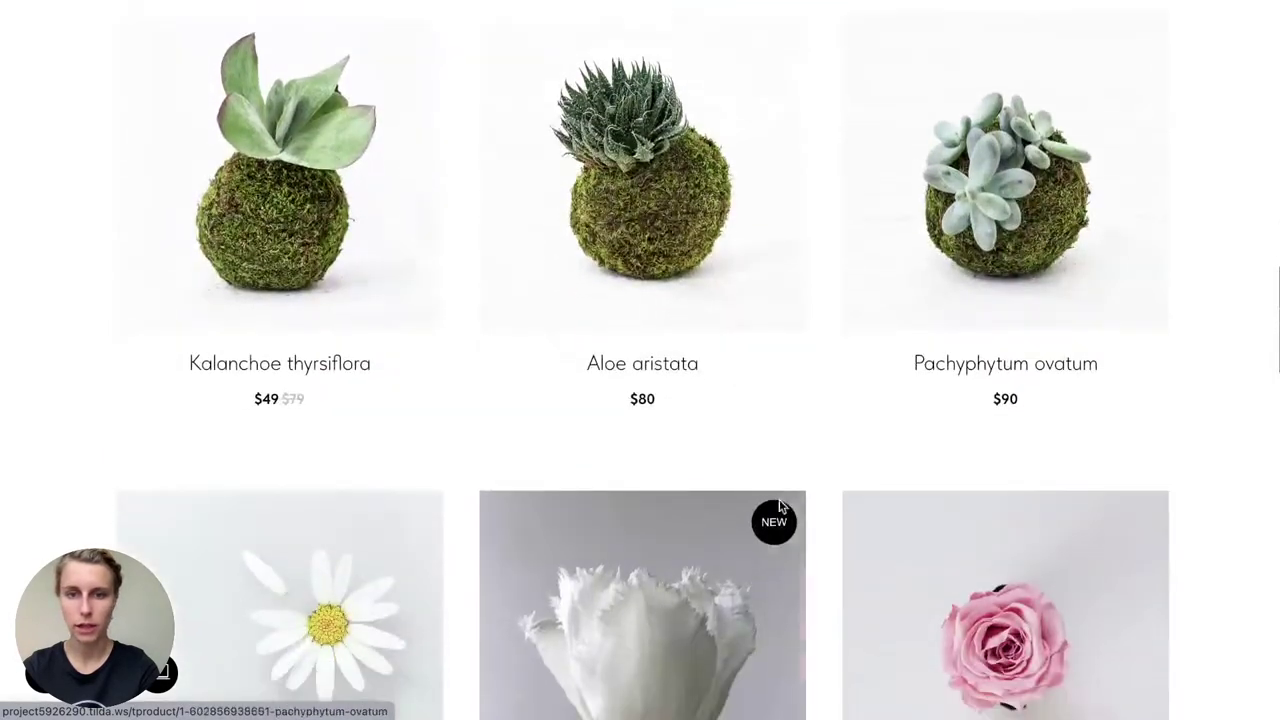
{"action": "scroll", "coordinate": [676, 408], "scroll_direction": "down", "scroll_amount": 3}
Step: Open Tulips, switch between rose, yellow and white, and buy the white one
{"action": "left_click", "coordinate": [643, 386]}
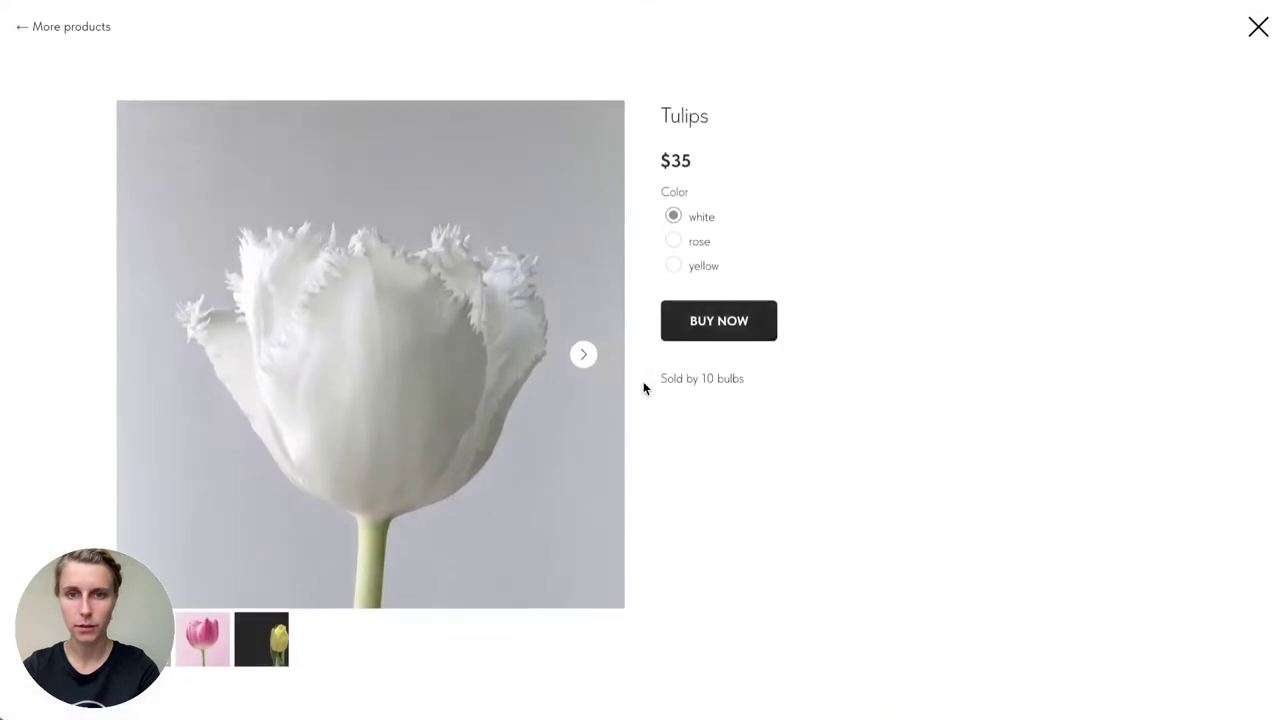
{"action": "left_click", "coordinate": [684, 236]}
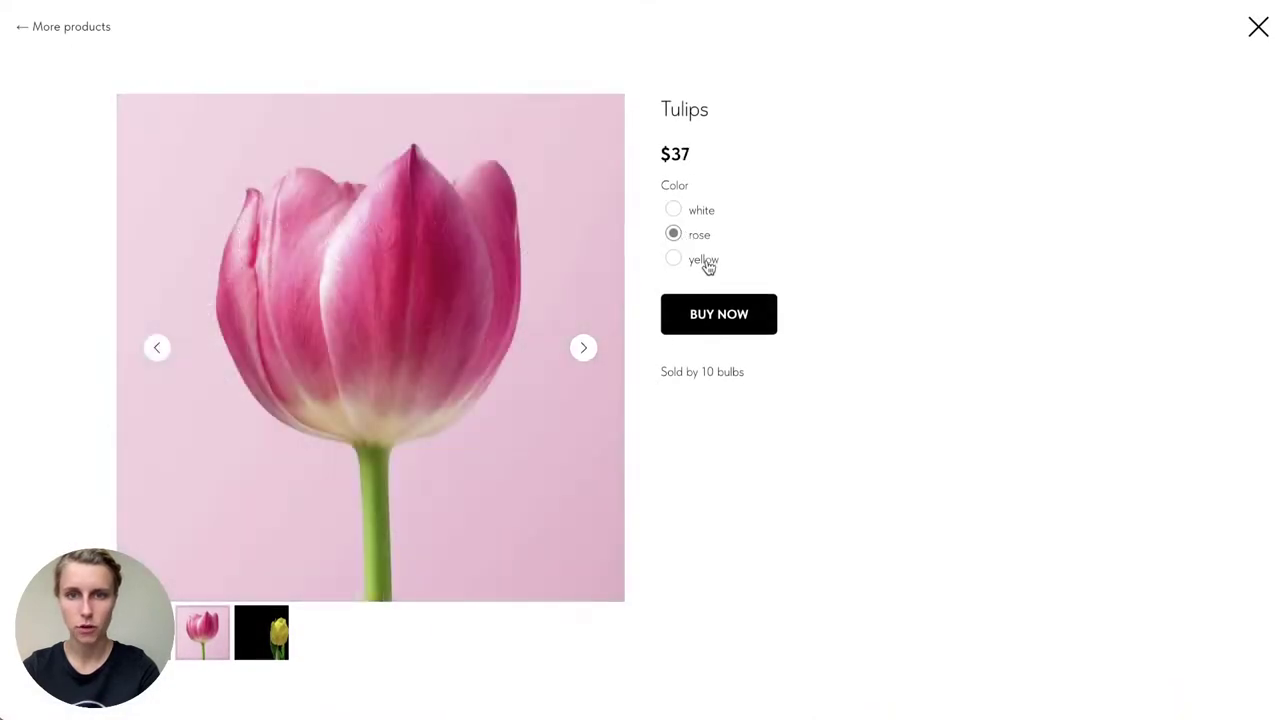
{"action": "left_click", "coordinate": [706, 262]}
{"action": "left_click", "coordinate": [704, 210]}
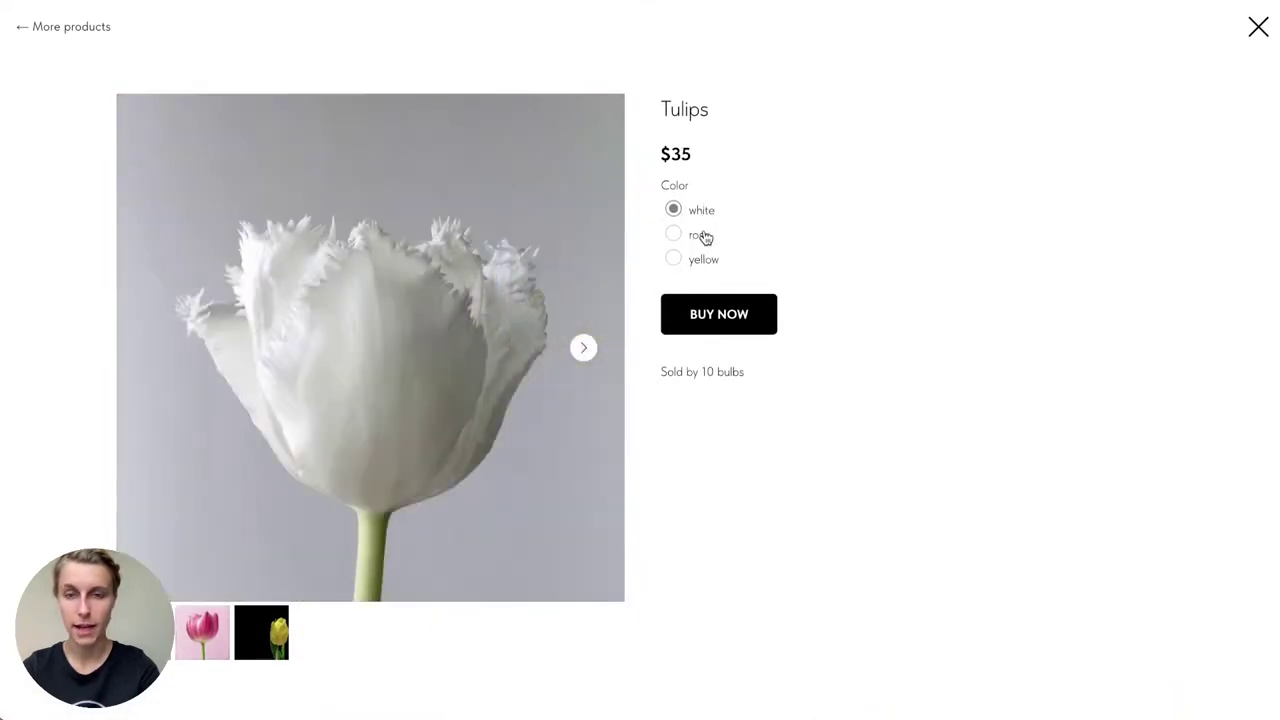
{"action": "left_click", "coordinate": [705, 236]}
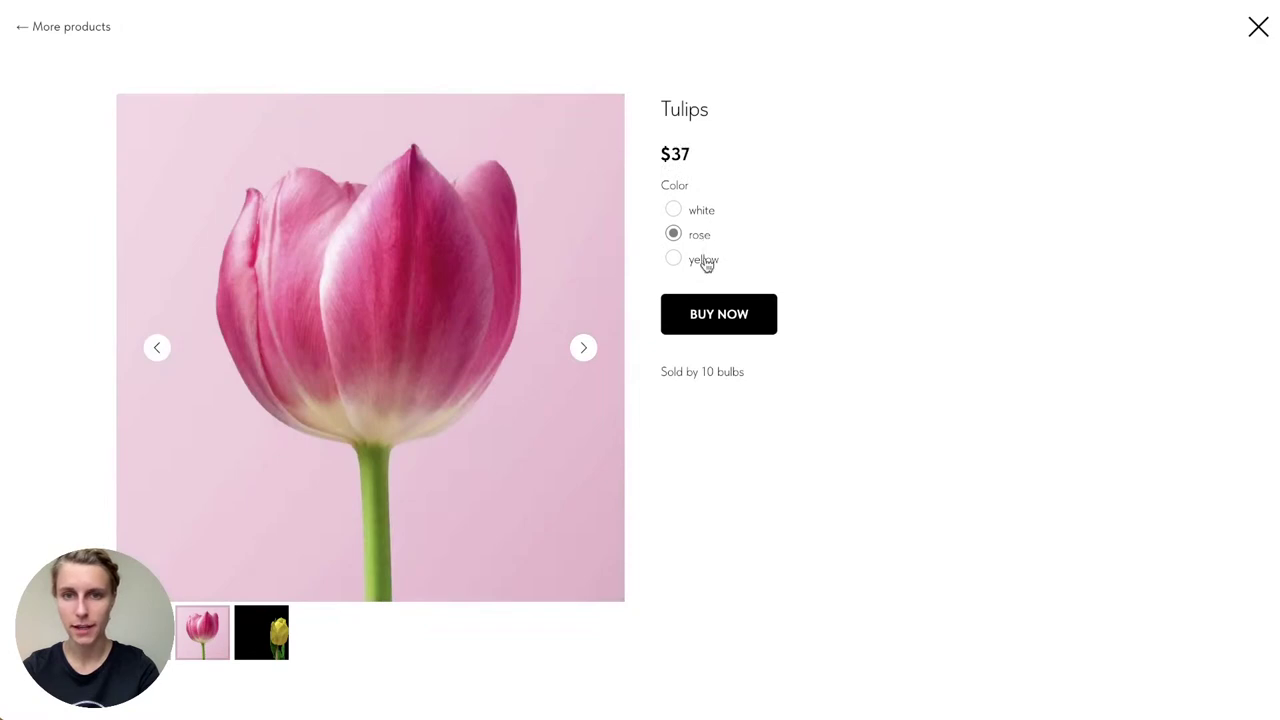
{"action": "left_click", "coordinate": [705, 260]}
{"action": "left_click", "coordinate": [703, 237]}
{"action": "left_click", "coordinate": [700, 213]}
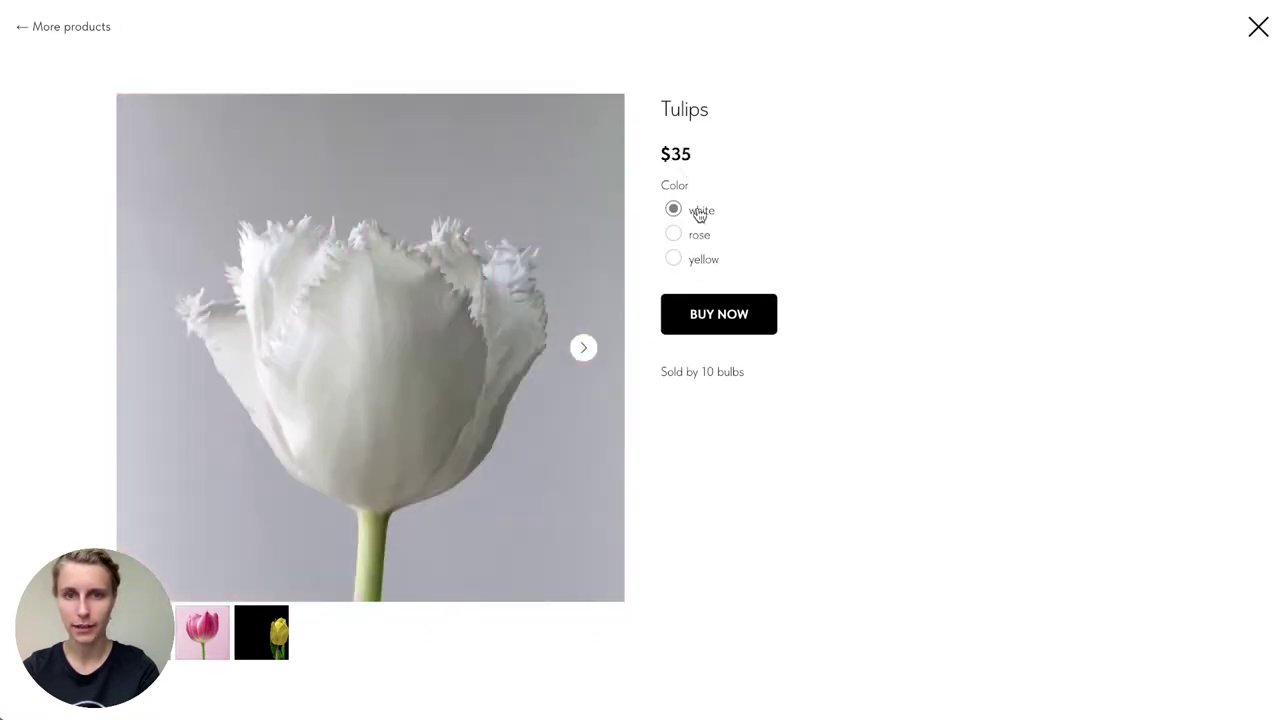
{"action": "left_click", "coordinate": [723, 325]}
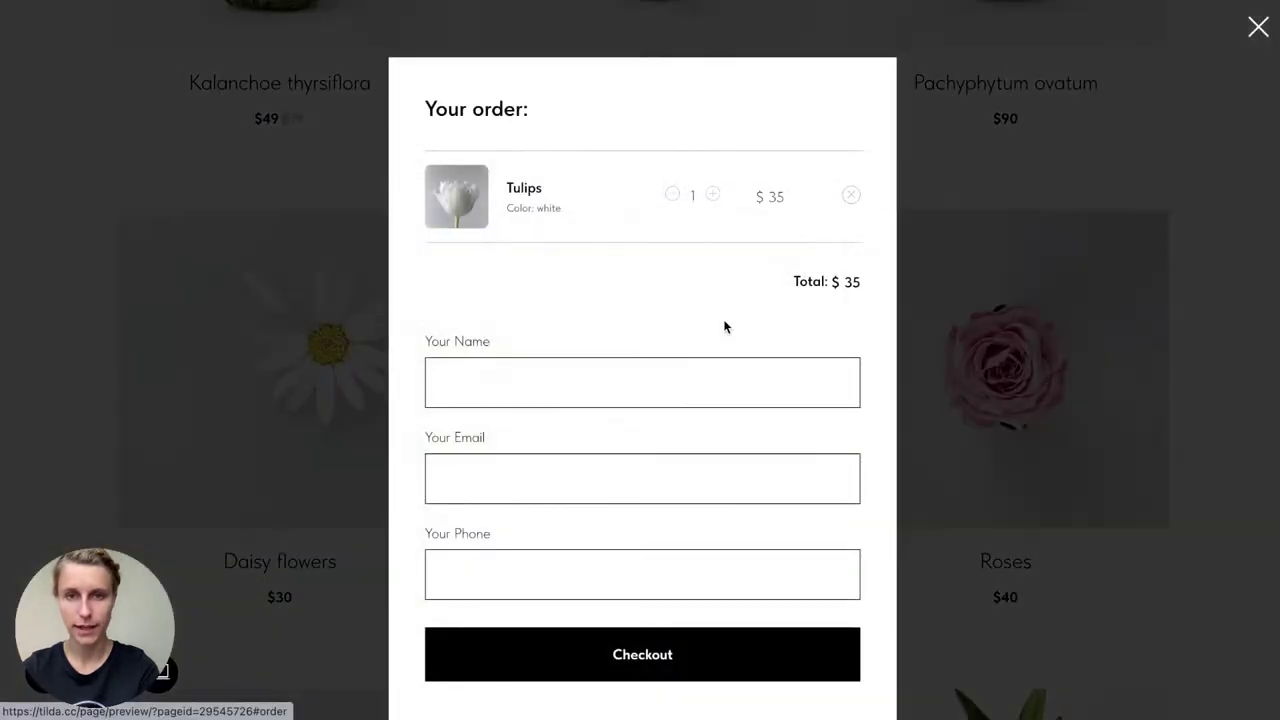
Step: Step through the order form's name, e-mail and phone fields, then close the form
{"action": "left_click", "coordinate": [502, 308]}
{"action": "left_click", "coordinate": [500, 405]}
{"action": "left_click", "coordinate": [520, 511]}
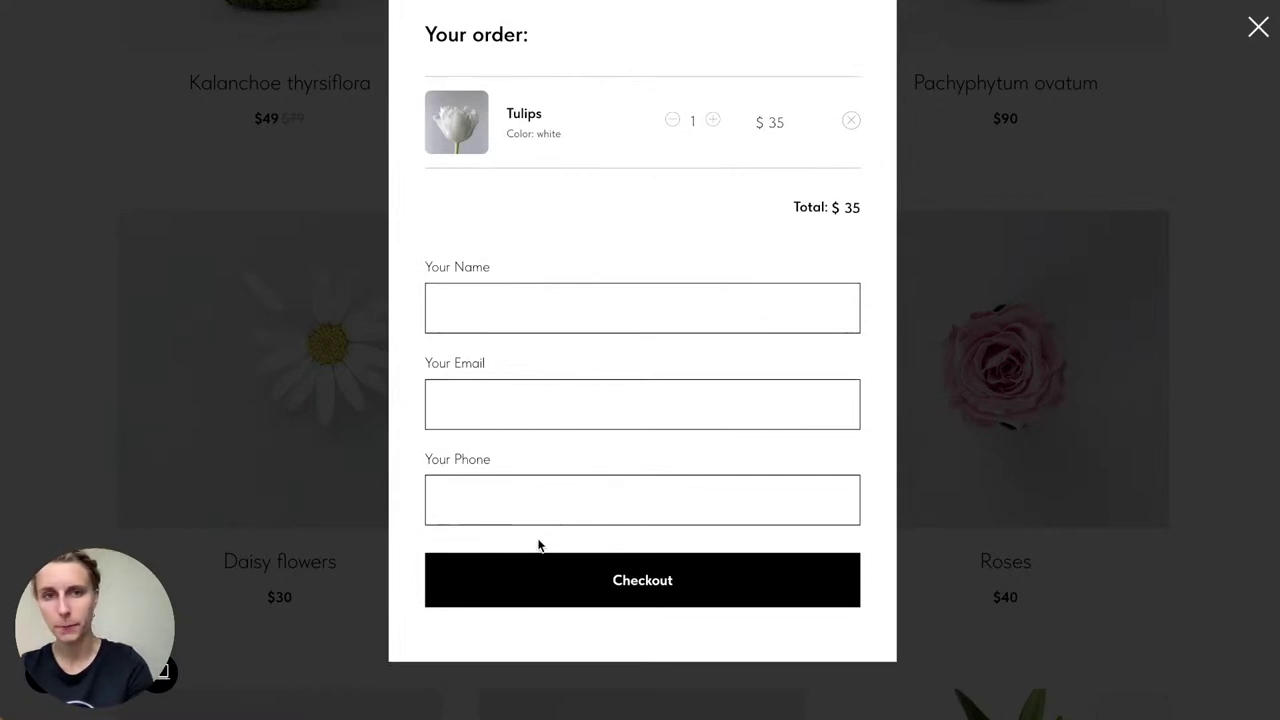
{"action": "scroll", "coordinate": [538, 545], "scroll_direction": "up", "scroll_amount": 1}
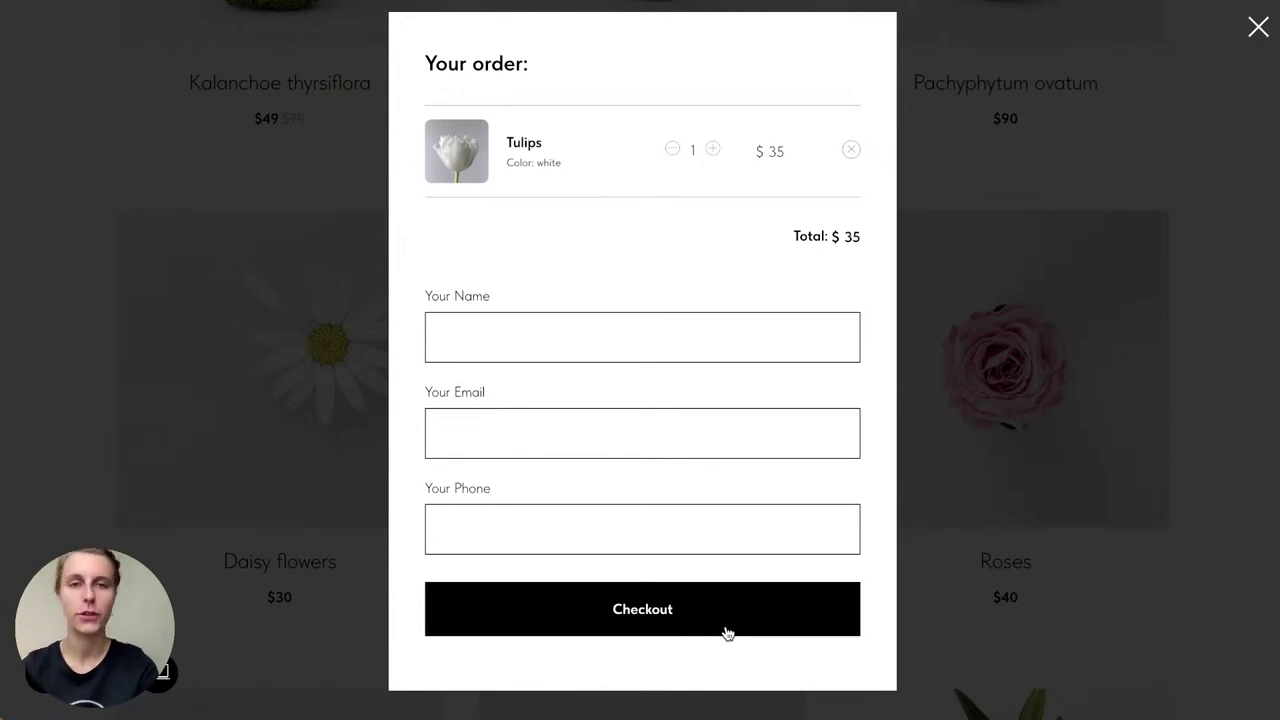
{"action": "left_click", "coordinate": [1111, 131]}
{"action": "scroll", "coordinate": [1112, 132], "scroll_direction": "down", "scroll_amount": 5}
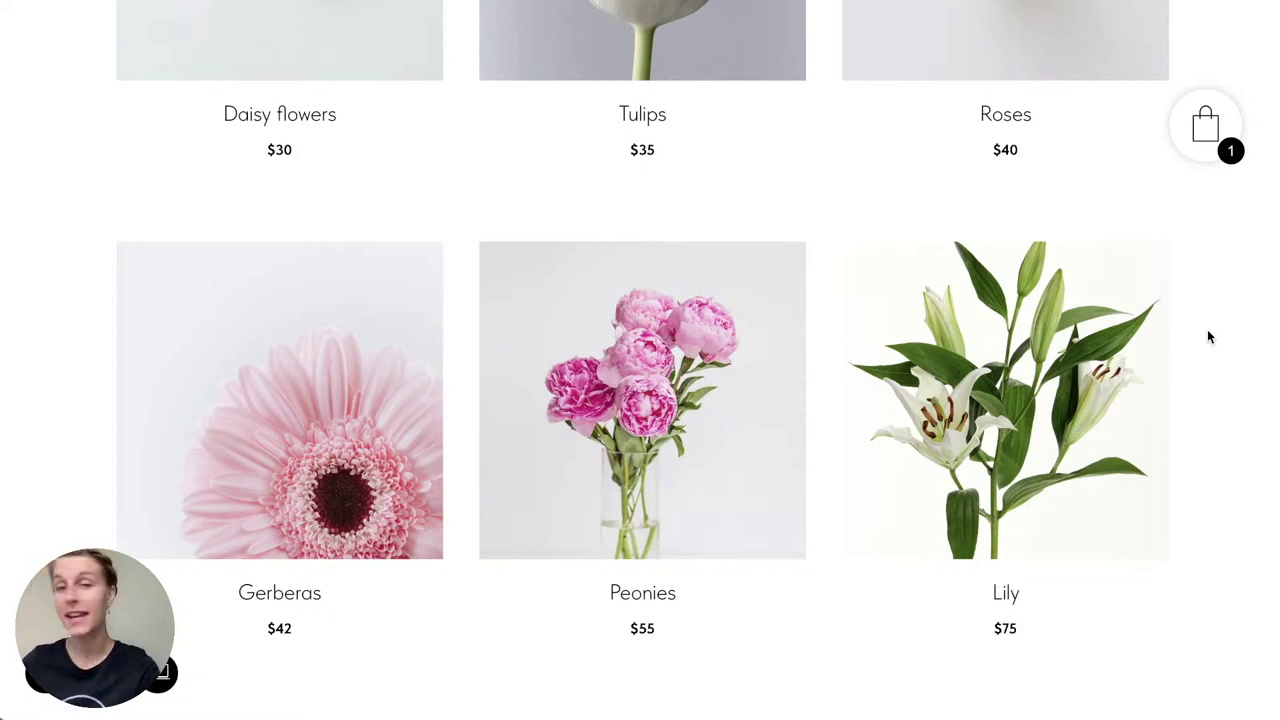
Step: Leave the store preview and return to the I.am.plants page editor showing the hero banner
{"action": "scroll", "coordinate": [1208, 337], "scroll_direction": "down", "scroll_amount": 3}
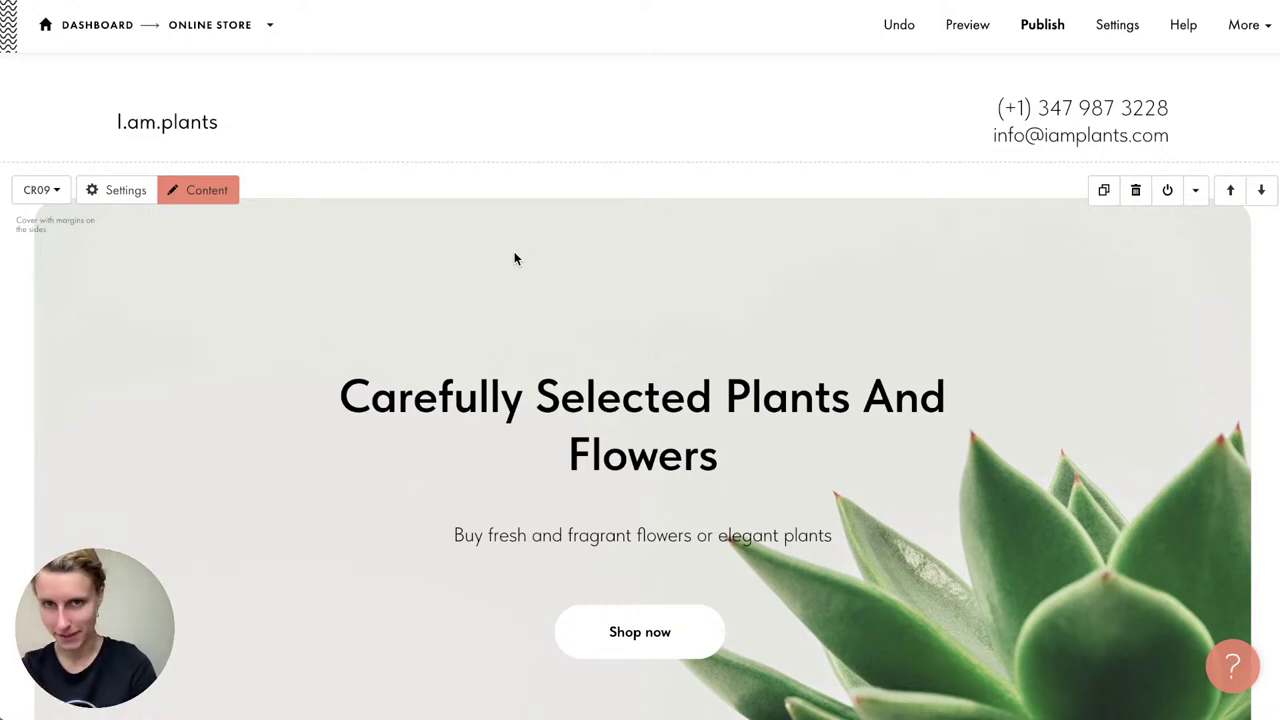
{"action": "scroll", "coordinate": [514, 254], "scroll_direction": "down", "scroll_amount": 20}
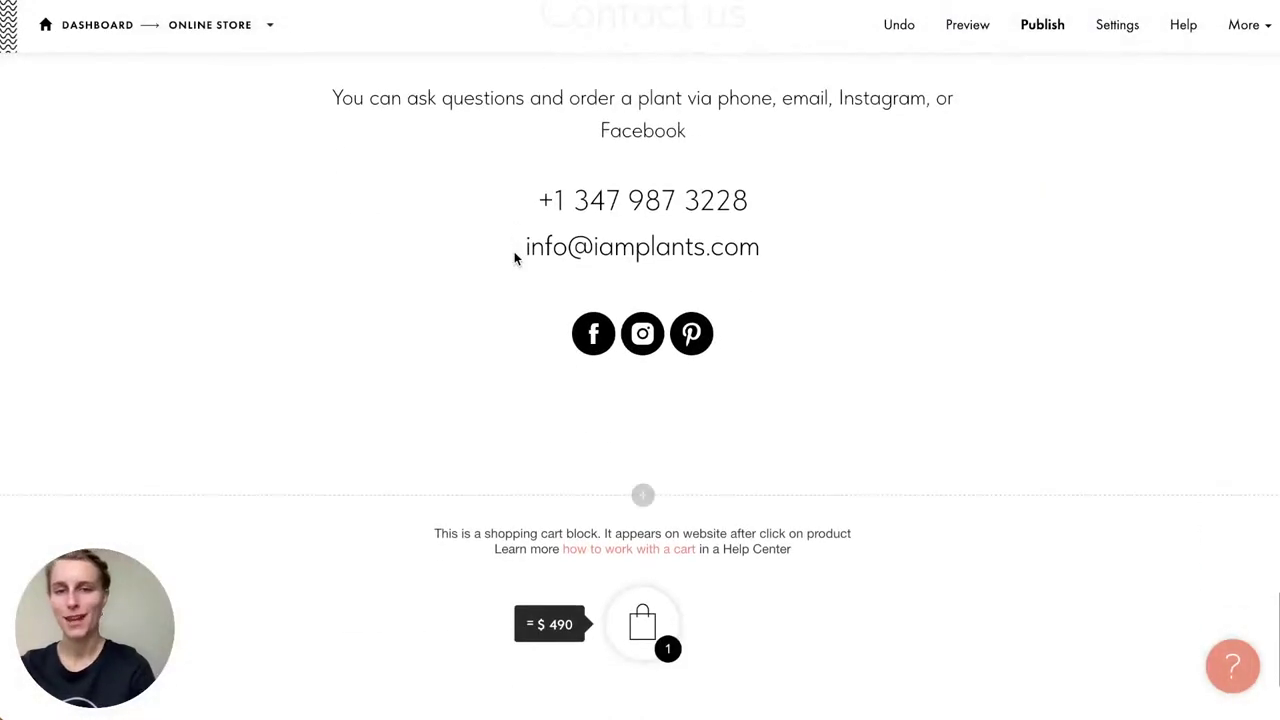
{"action": "scroll", "coordinate": [514, 251], "scroll_direction": "down", "scroll_amount": 5}
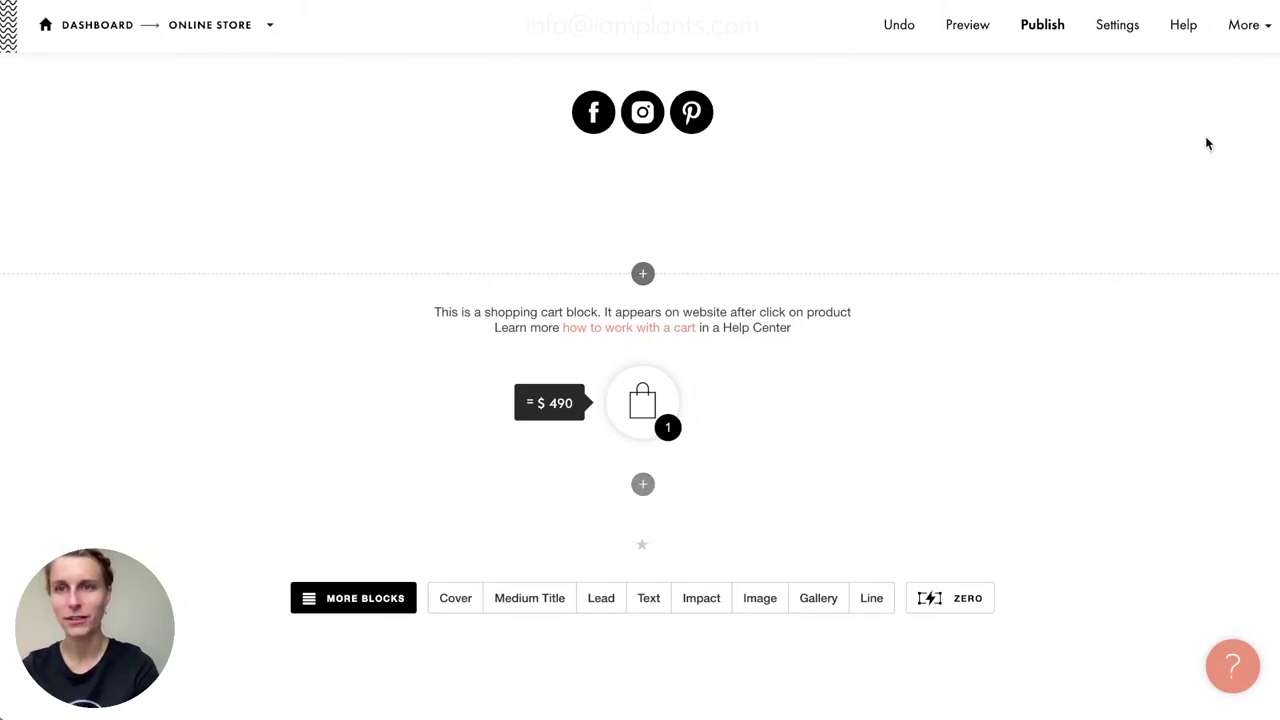
{"action": "scroll", "coordinate": [1205, 140], "scroll_direction": "up", "scroll_amount": 20}
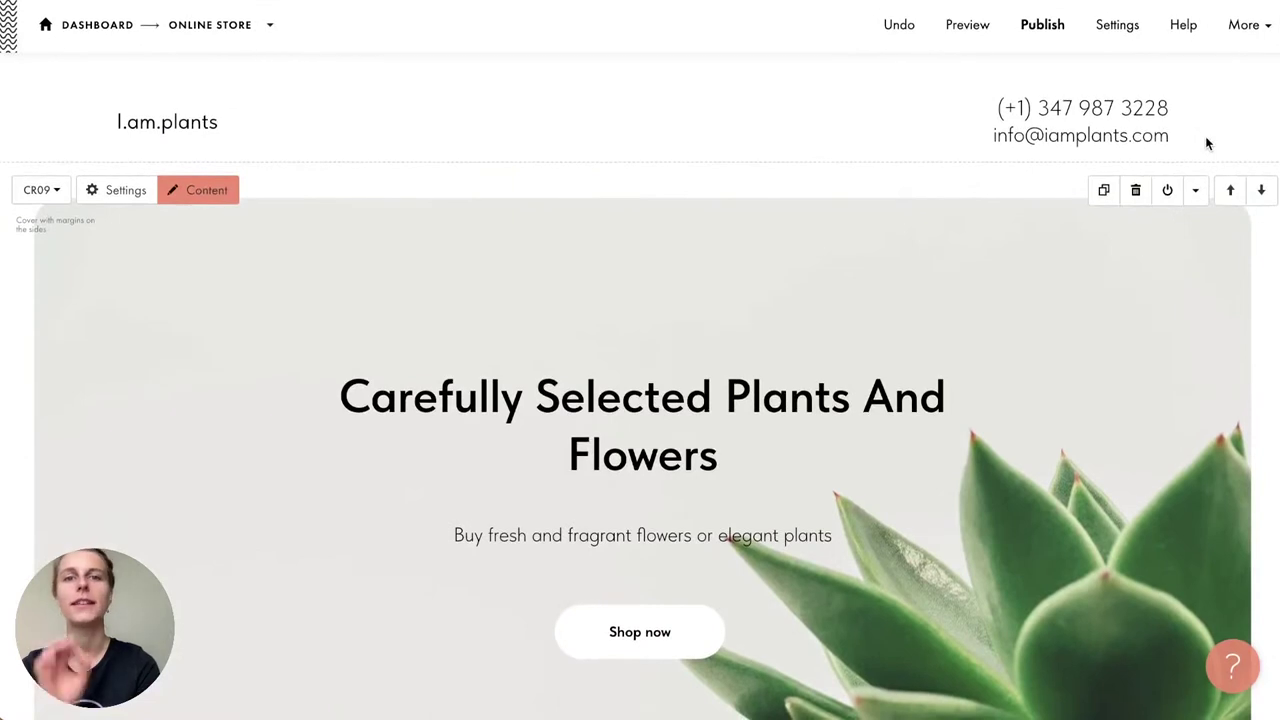
Step: Bring up the site-wide Site Settings from the More menu and look over its main settings
{"action": "left_click", "coordinate": [1262, 36]}
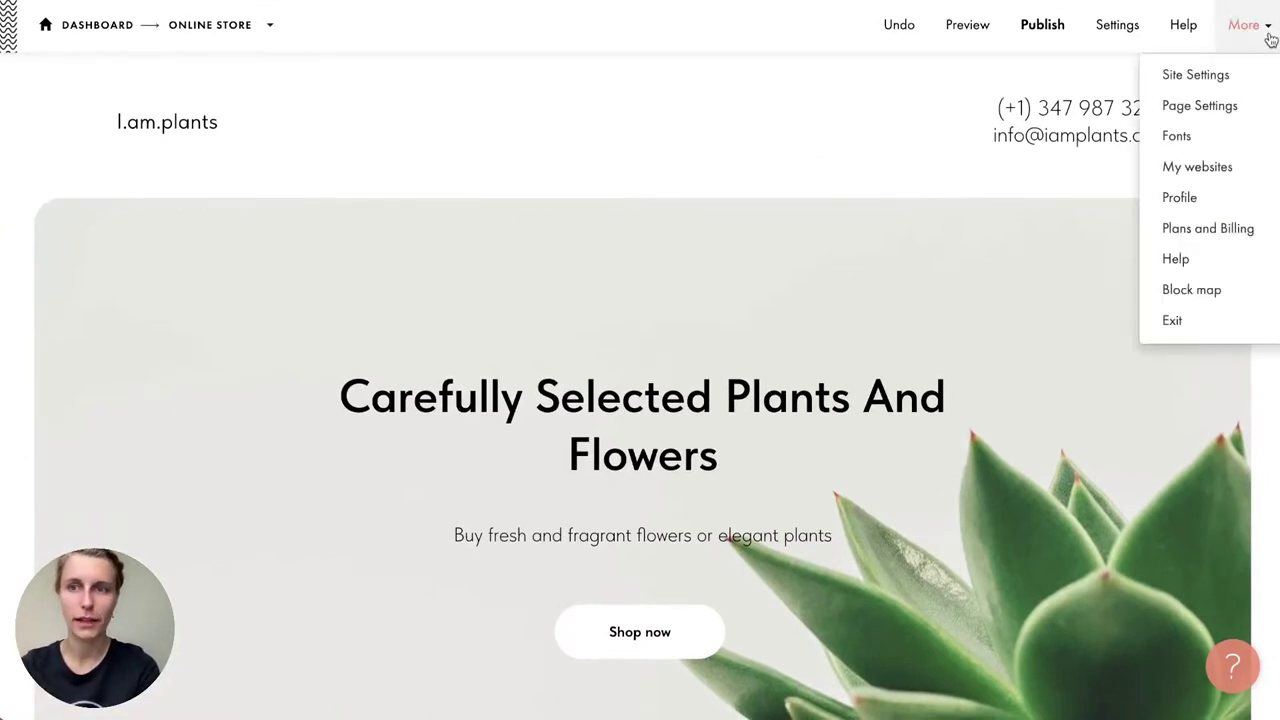
{"action": "left_click", "coordinate": [1208, 89]}
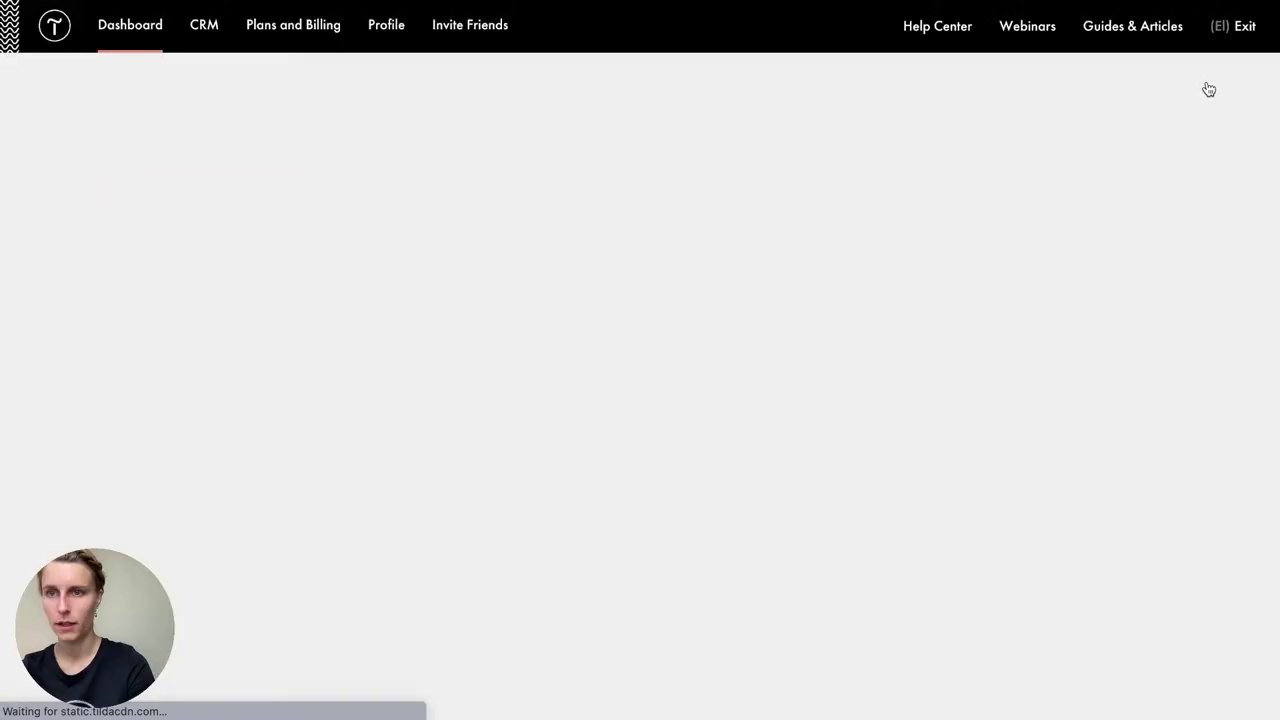
{"action": "scroll", "coordinate": [586, 157], "scroll_direction": "down", "scroll_amount": 3}
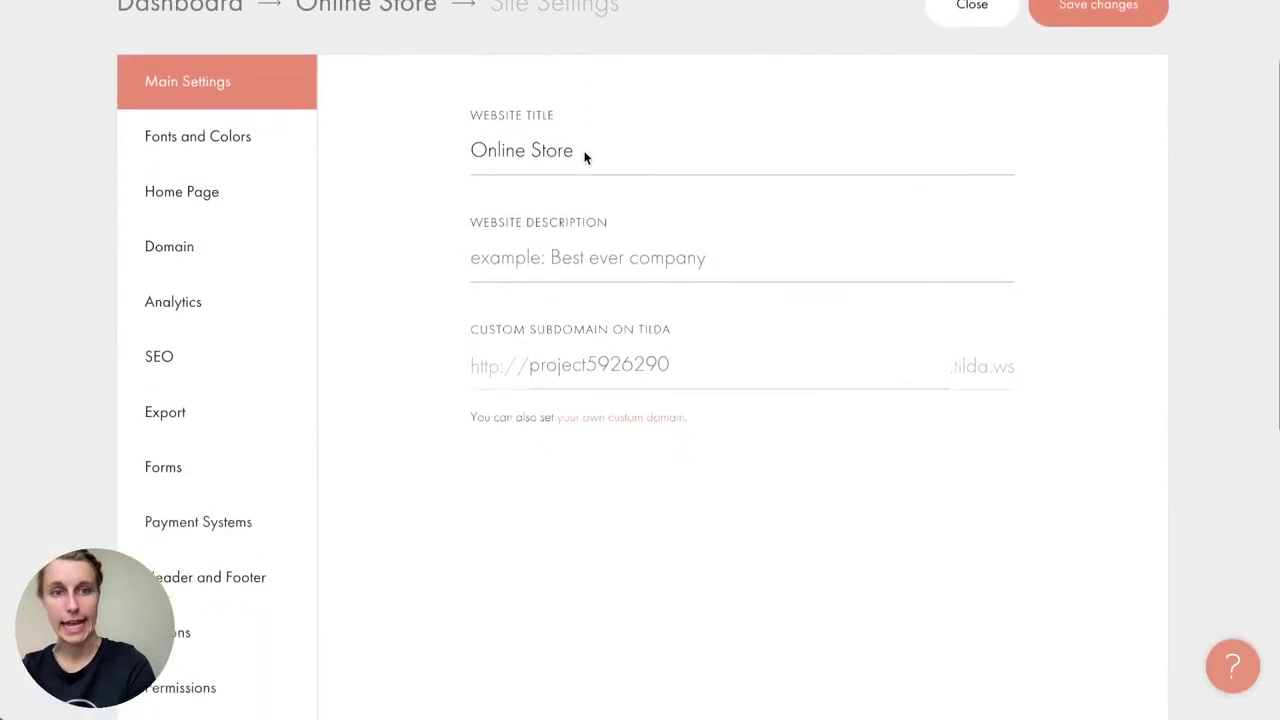
{"action": "scroll", "coordinate": [215, 626], "scroll_direction": "down", "scroll_amount": 2}
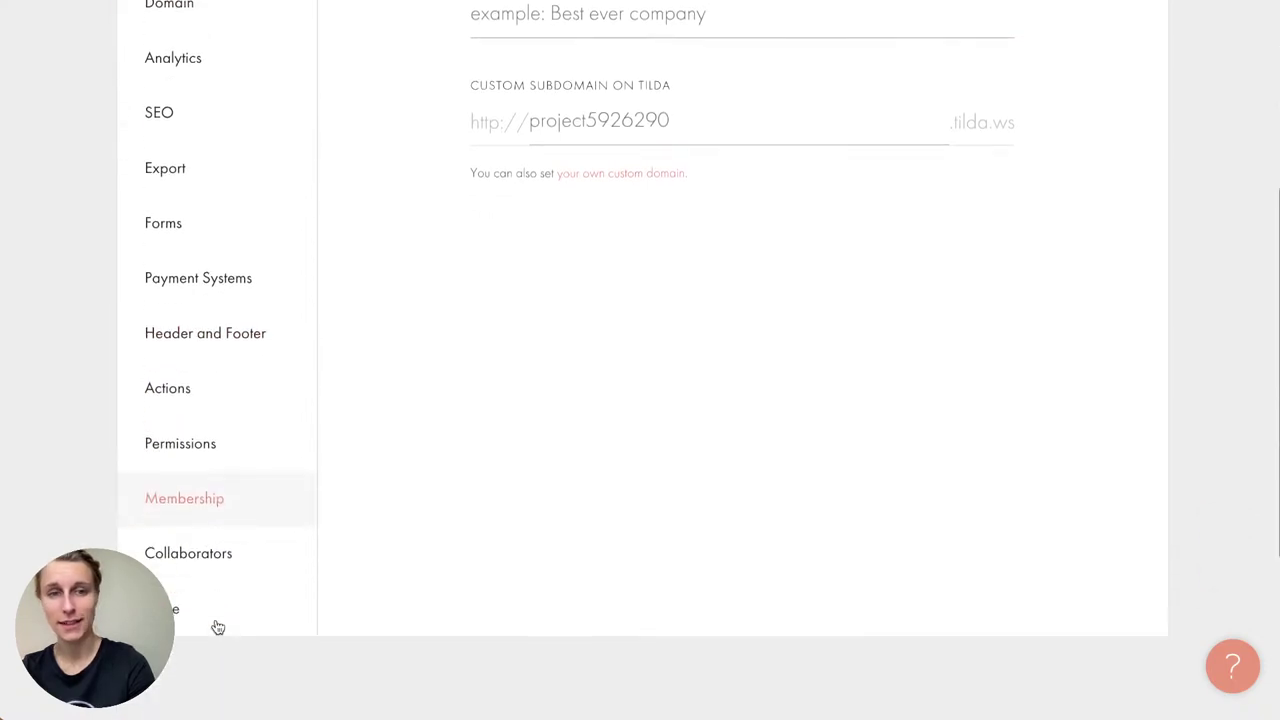
{"action": "scroll", "coordinate": [218, 627], "scroll_direction": "up", "scroll_amount": 5}
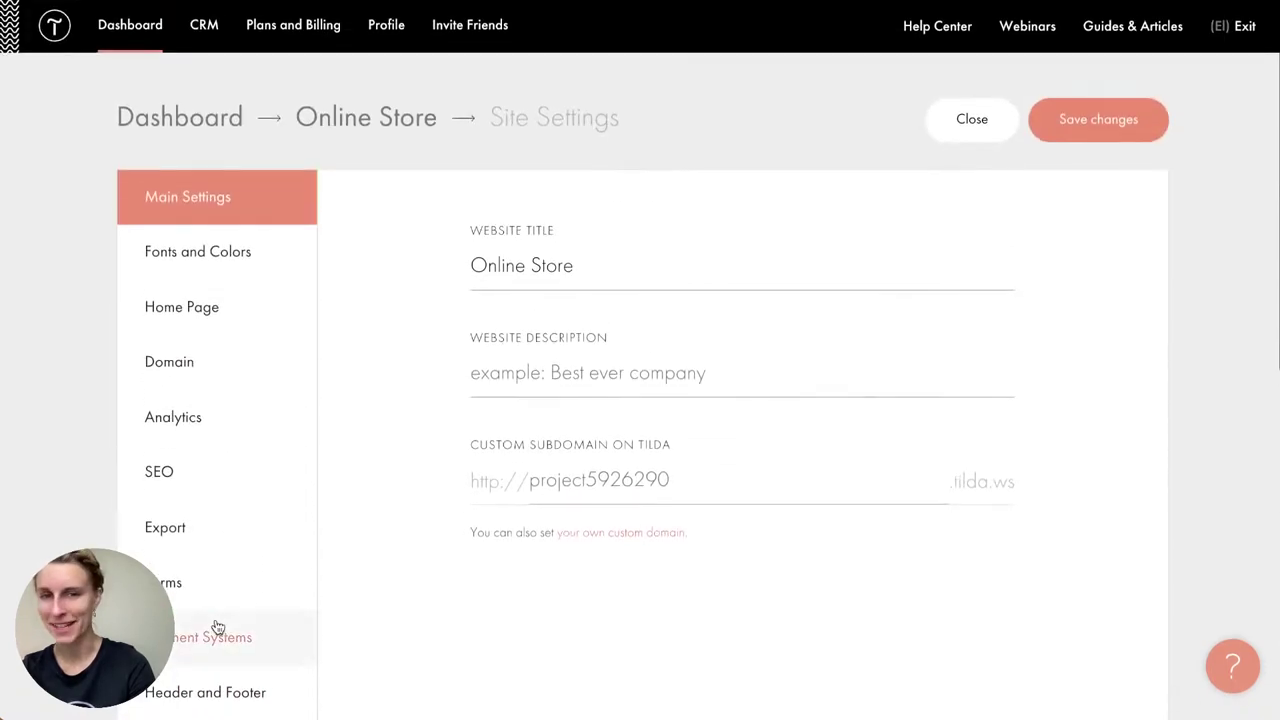
{"action": "scroll", "coordinate": [384, 575], "scroll_direction": "down", "scroll_amount": 1}
Step: In Payment Systems, keep US Dollar (USD) as the store currency with the $ symbol
{"action": "left_click", "coordinate": [206, 588]}
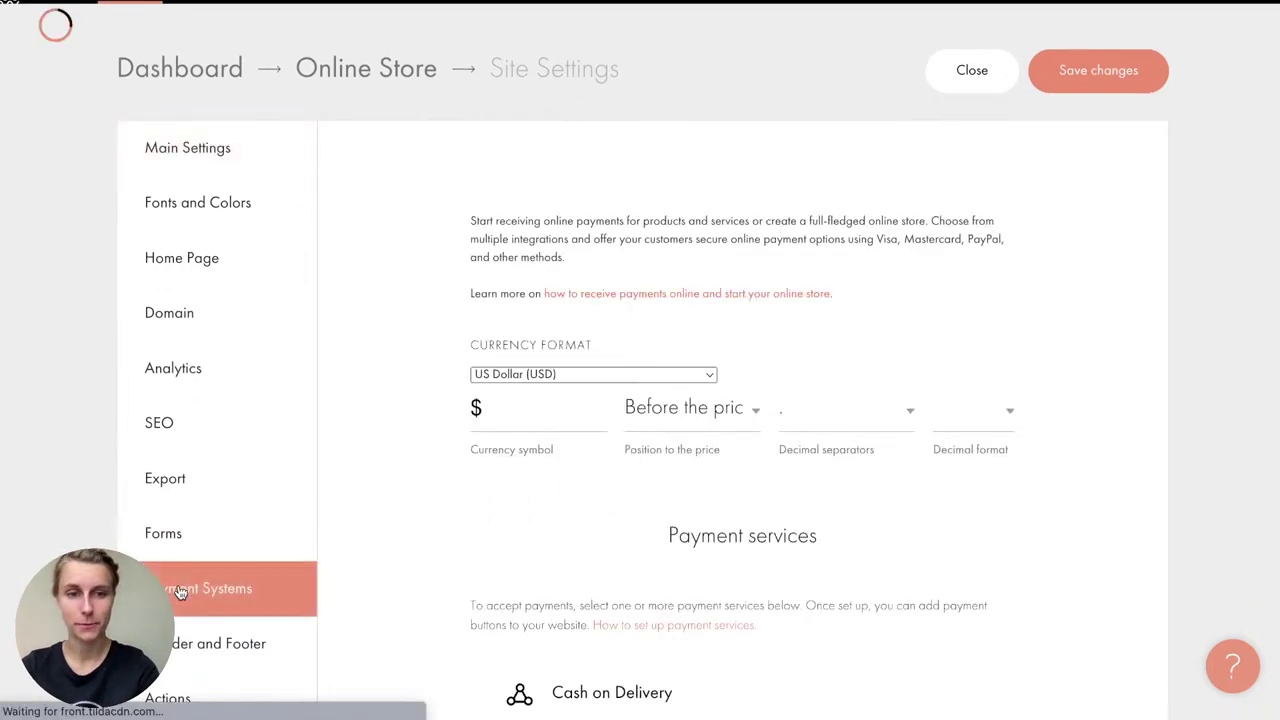
{"action": "scroll", "coordinate": [255, 613], "scroll_direction": "down", "scroll_amount": 2}
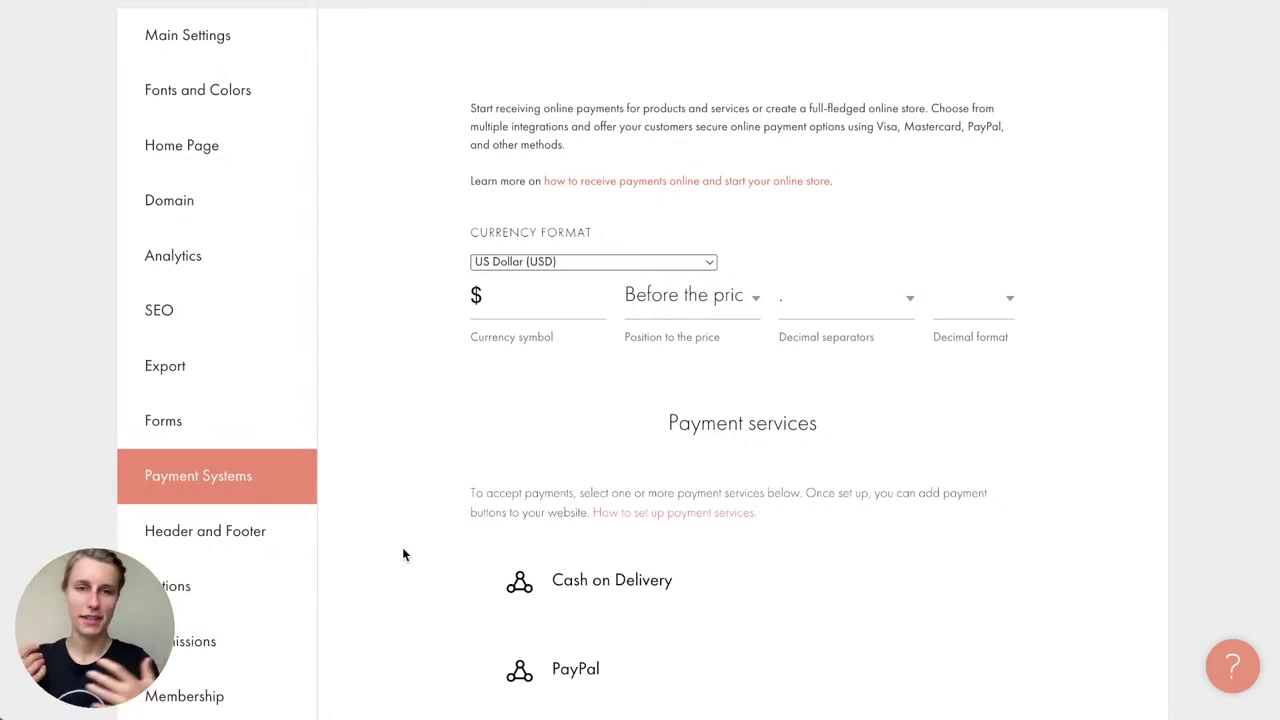
{"action": "left_click", "coordinate": [587, 261]}
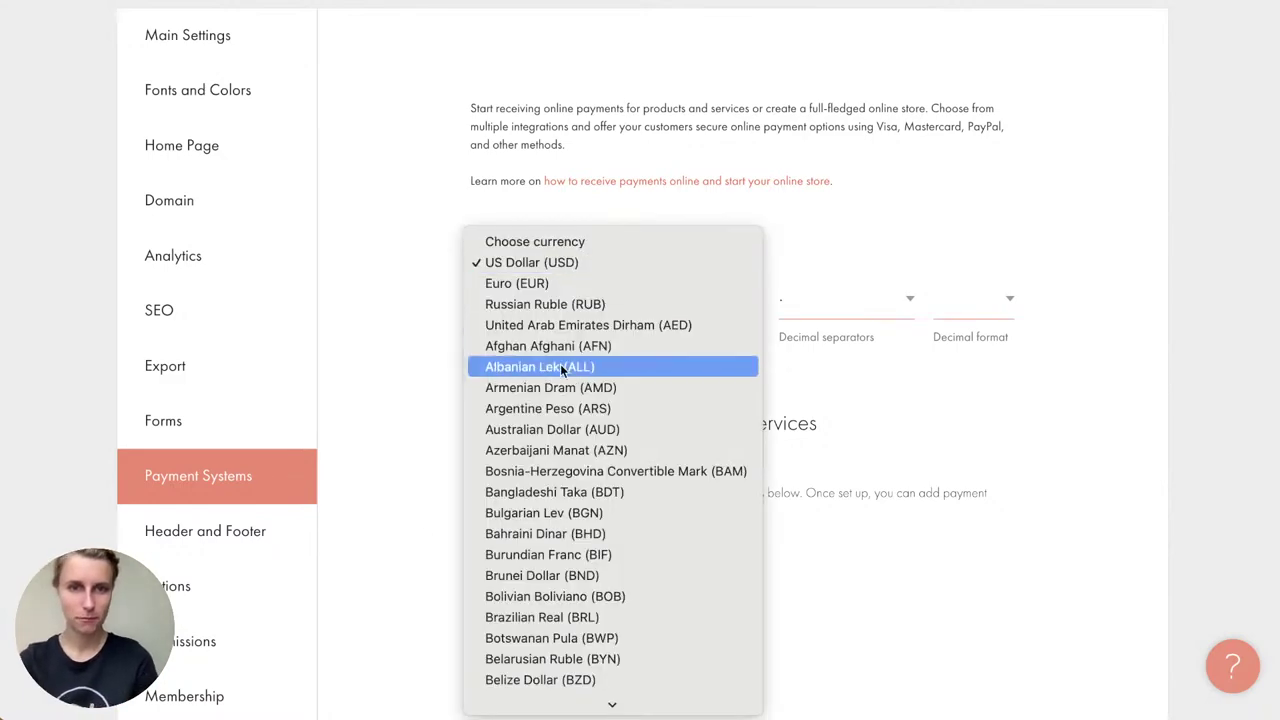
{"action": "scroll", "coordinate": [560, 365], "scroll_direction": "down", "scroll_amount": 15}
{"action": "scroll", "coordinate": [560, 368], "scroll_direction": "down", "scroll_amount": 5}
{"action": "scroll", "coordinate": [560, 368], "scroll_direction": "up", "scroll_amount": 20}
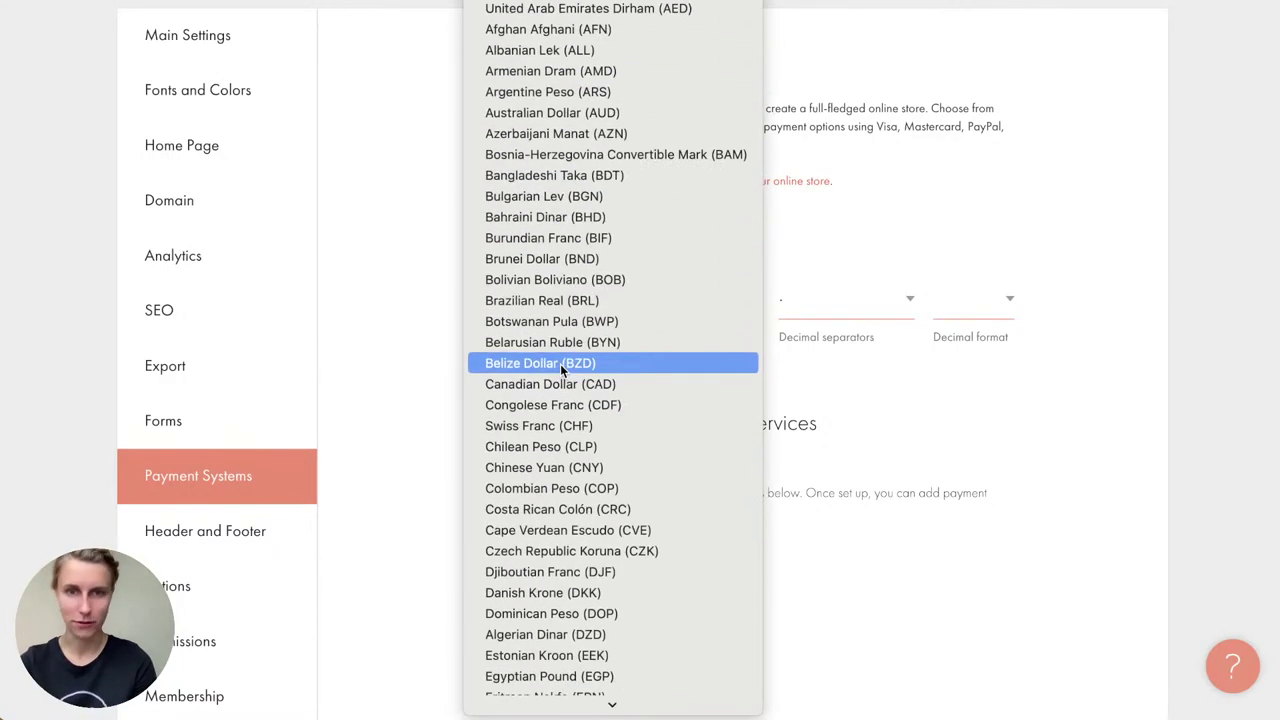
{"action": "left_click", "coordinate": [413, 336]}
{"action": "key", "text": "Tab"}
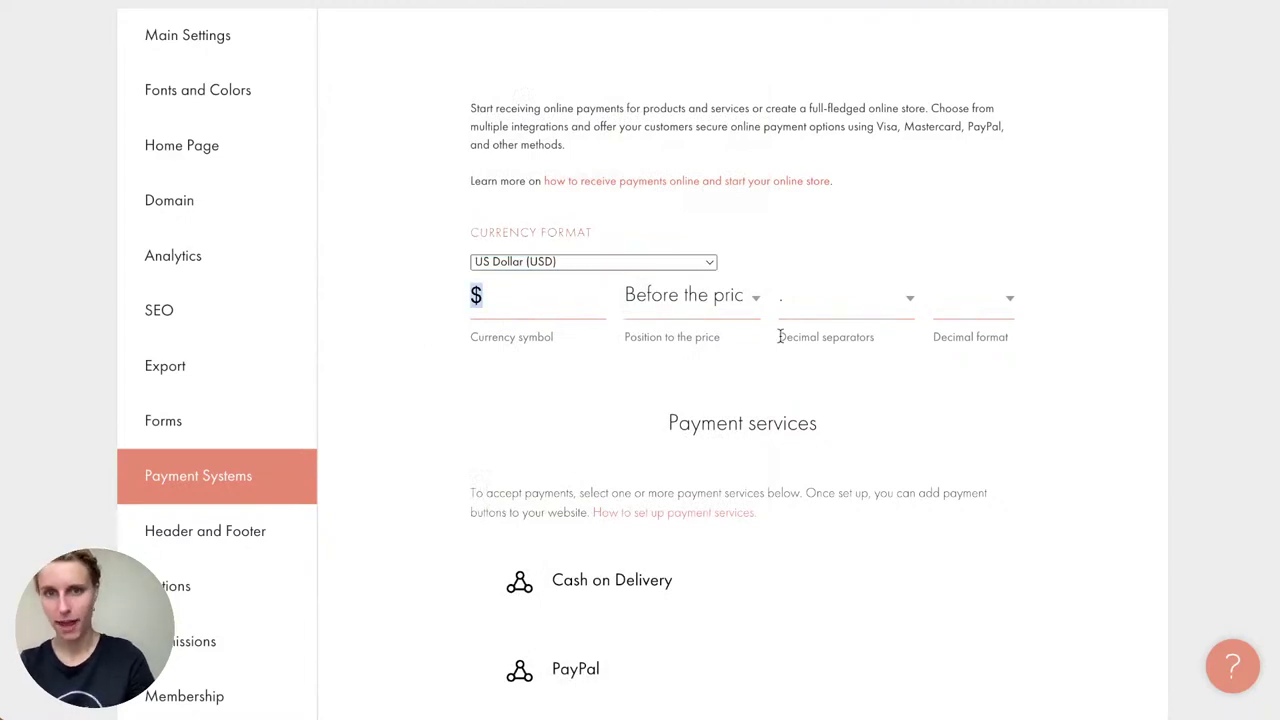
{"action": "left_click", "coordinate": [855, 334]}
Step: Open the Cash on Delivery setup from the Payment services list
{"action": "scroll", "coordinate": [857, 337], "scroll_direction": "down", "scroll_amount": 3}
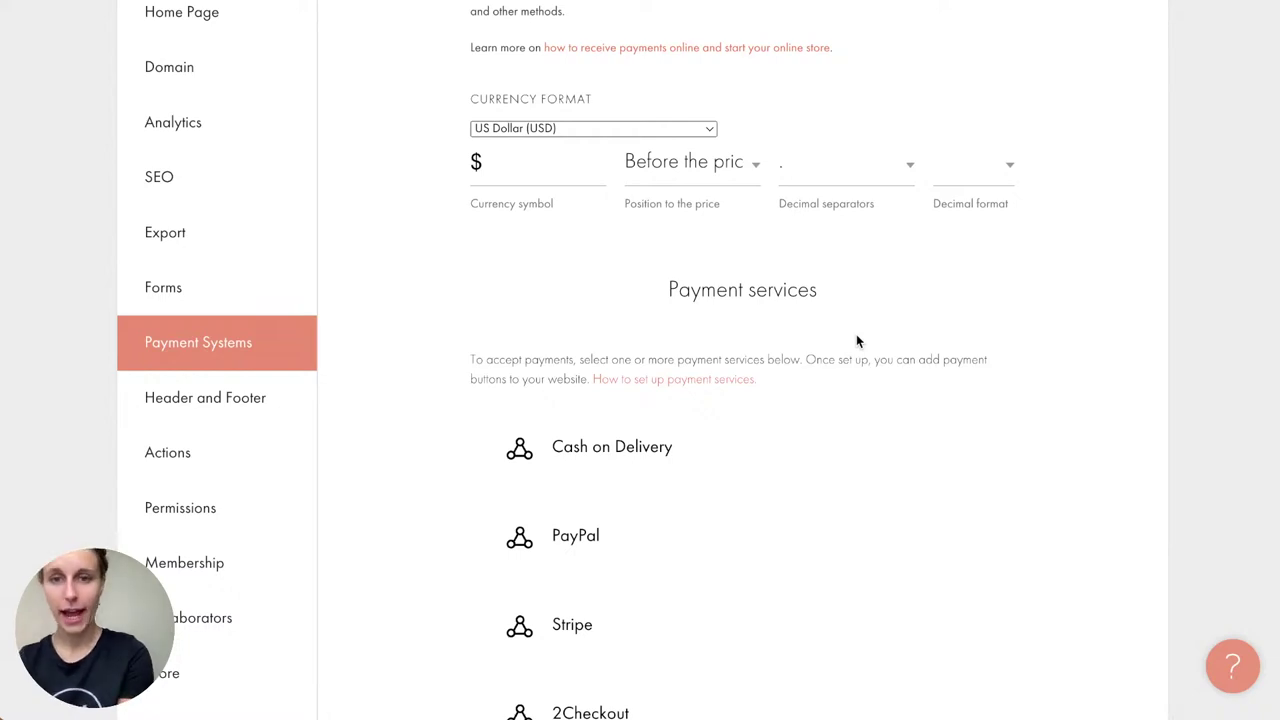
{"action": "scroll", "coordinate": [856, 341], "scroll_direction": "down", "scroll_amount": 4}
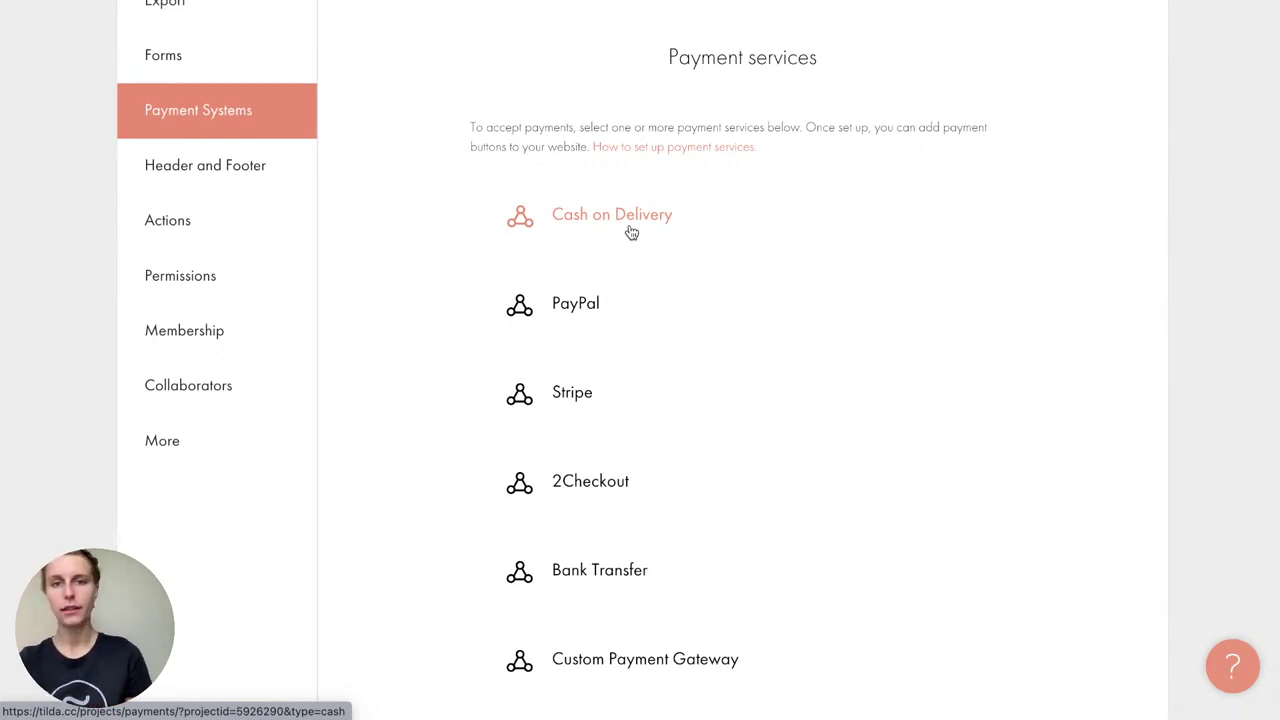
{"action": "left_click", "coordinate": [631, 232]}
{"action": "left_click", "coordinate": [556, 331]}
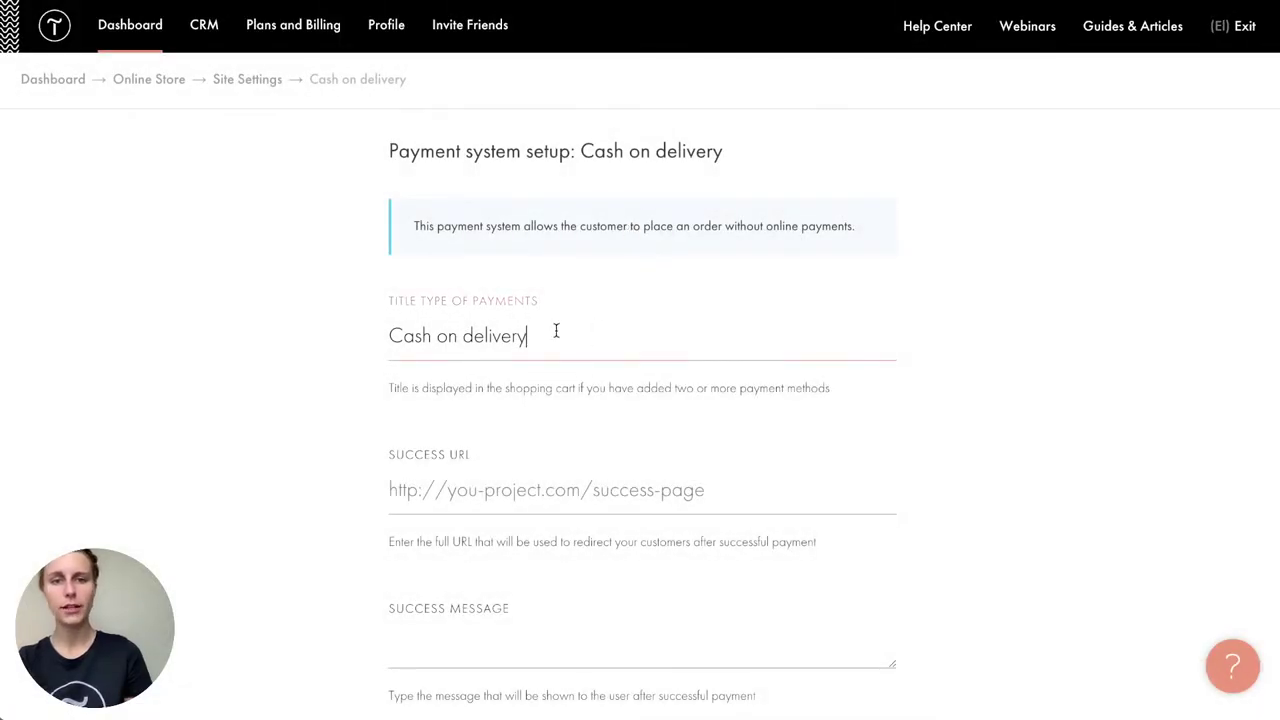
{"action": "scroll", "coordinate": [556, 331], "scroll_direction": "down", "scroll_amount": 2}
{"action": "left_click", "coordinate": [531, 311]}
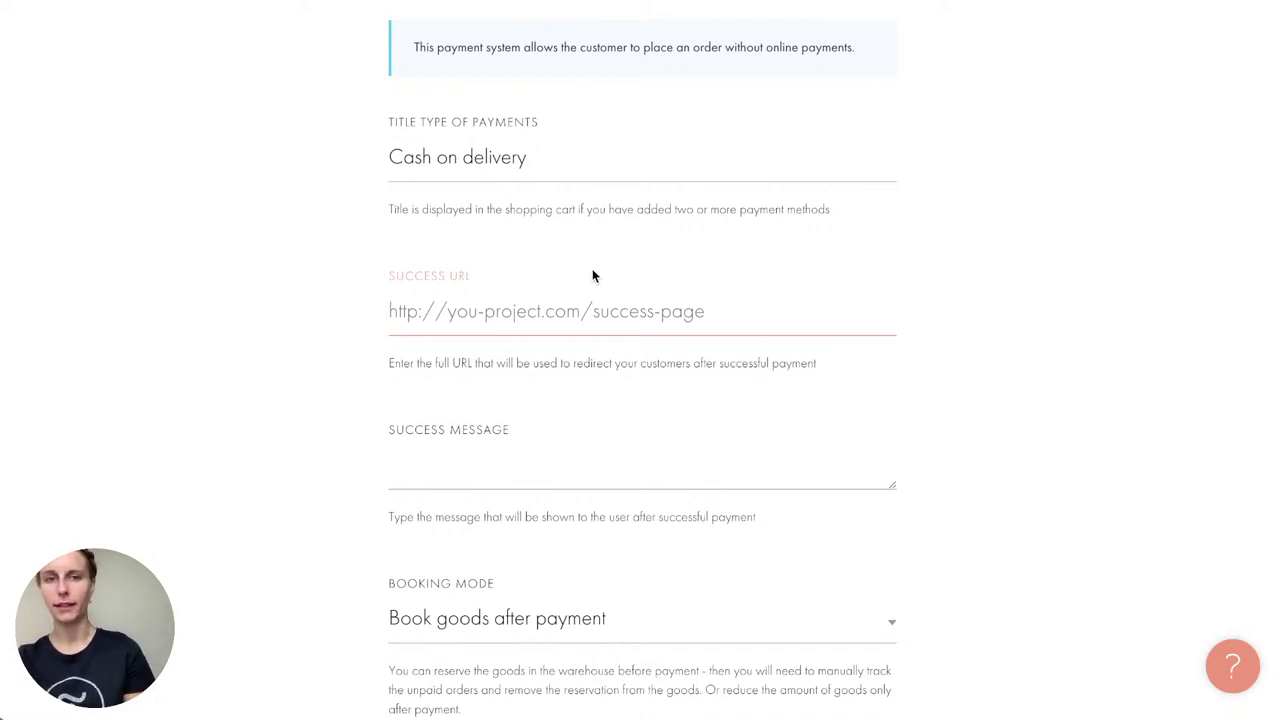
{"action": "left_click", "coordinate": [460, 414]}
{"action": "scroll", "coordinate": [460, 414], "scroll_direction": "down", "scroll_amount": 1}
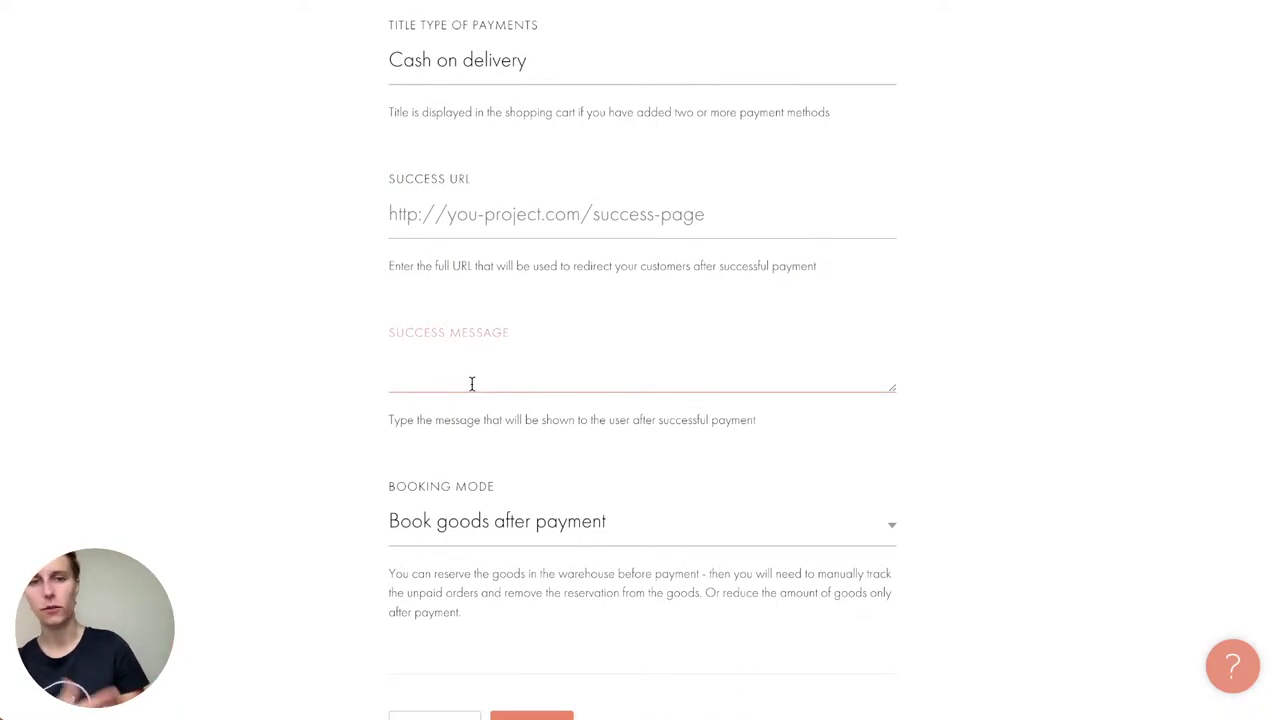
{"action": "scroll", "coordinate": [472, 384], "scroll_direction": "down", "scroll_amount": 2}
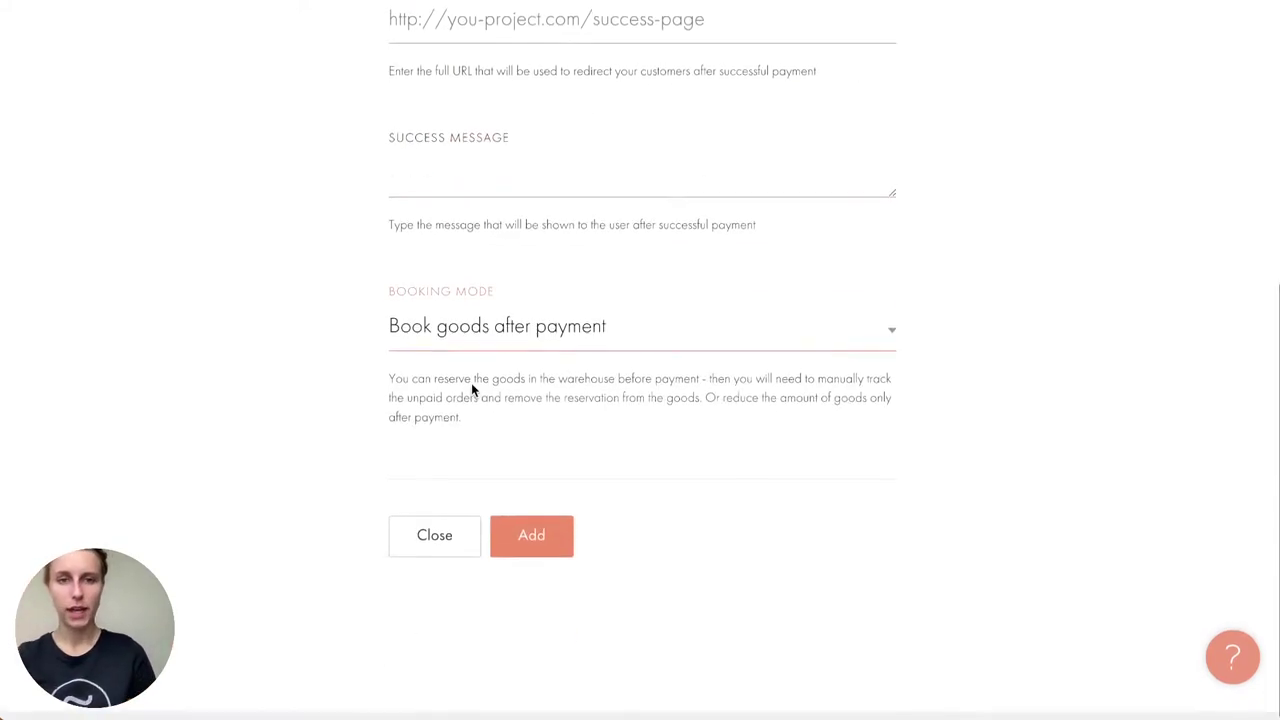
{"action": "left_click", "coordinate": [598, 348]}
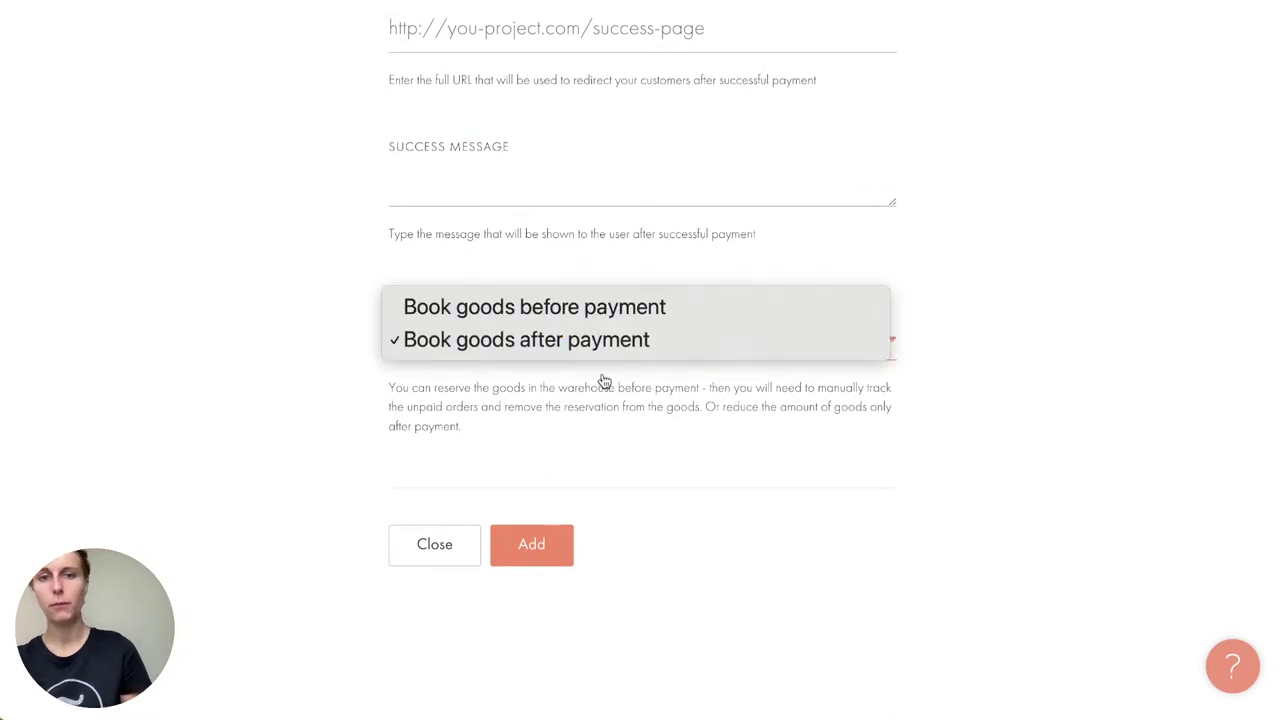
{"action": "left_click", "coordinate": [603, 385]}
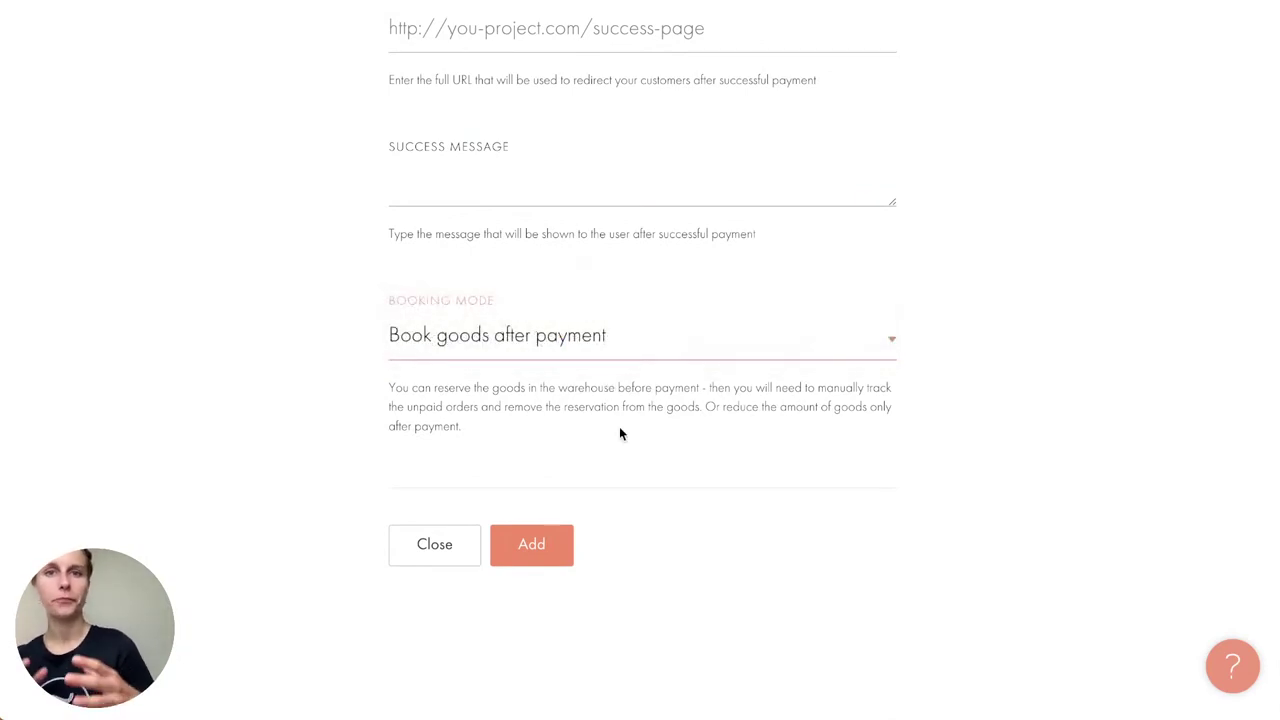
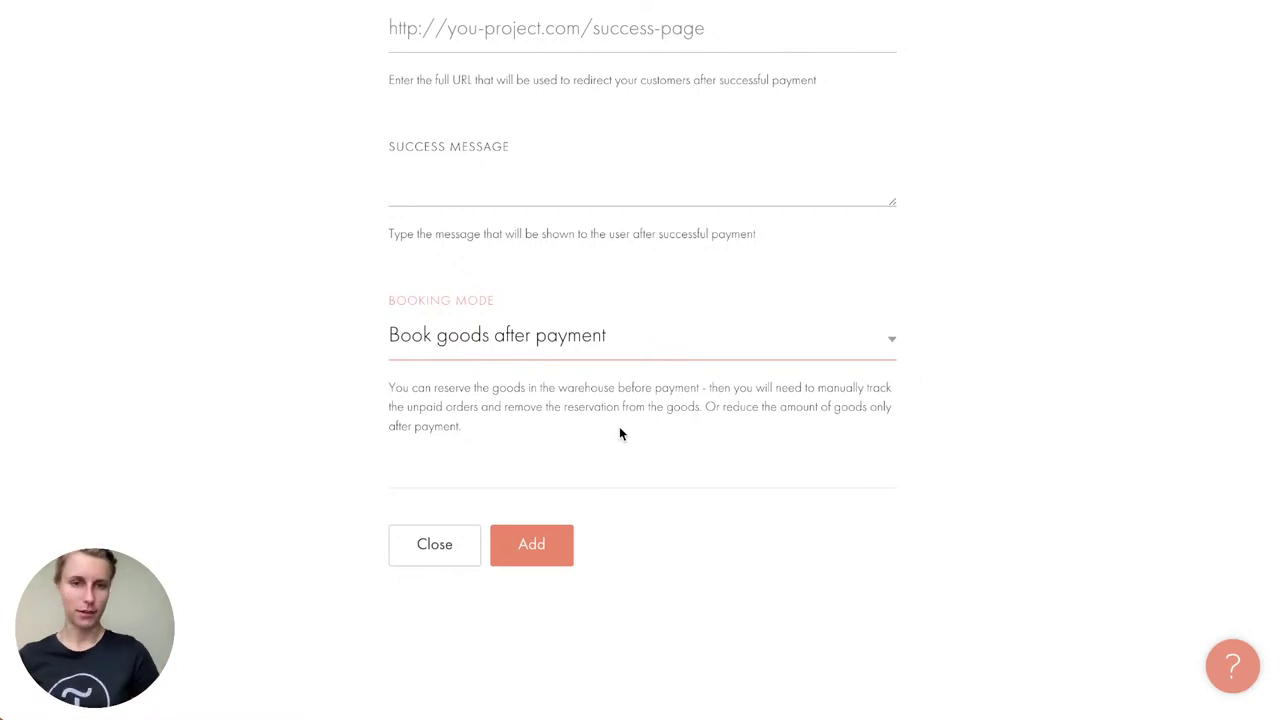
Step: Save Cash on delivery and return to the Payment Systems list of available services
{"action": "left_click", "coordinate": [553, 543]}
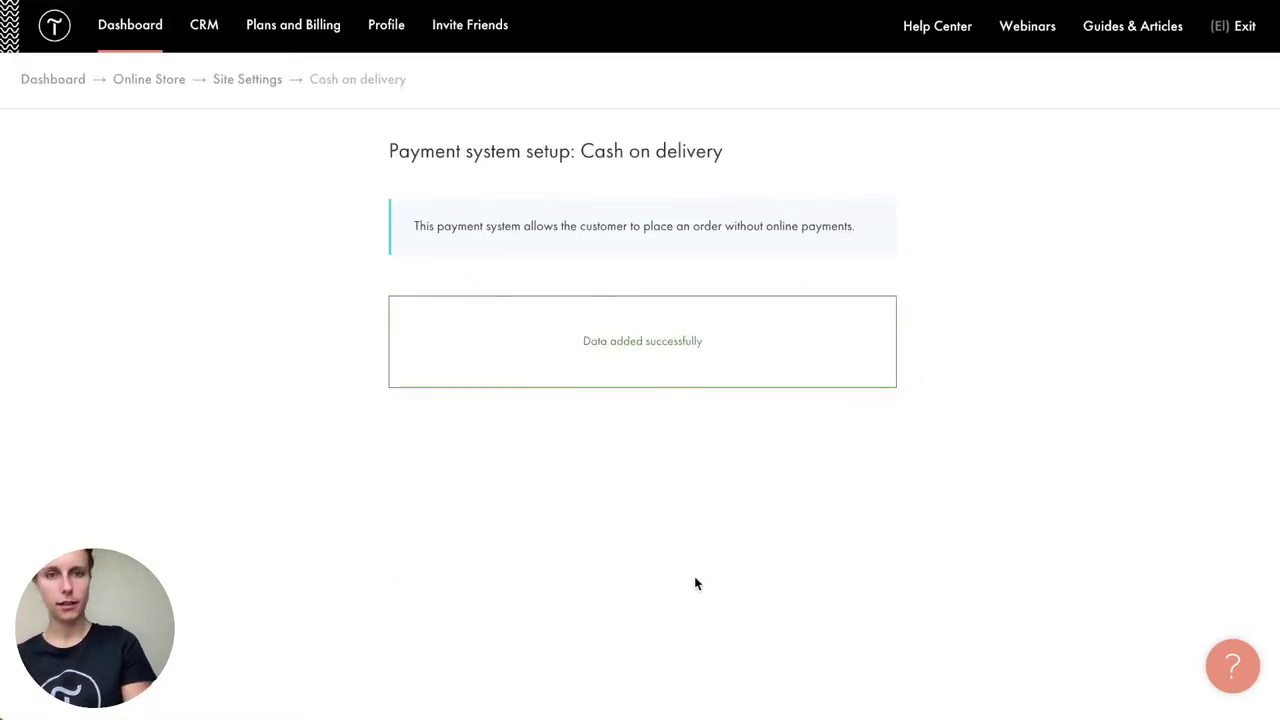
{"action": "left_click", "coordinate": [250, 80]}
{"action": "scroll", "coordinate": [466, 308], "scroll_direction": "down", "scroll_amount": 1}
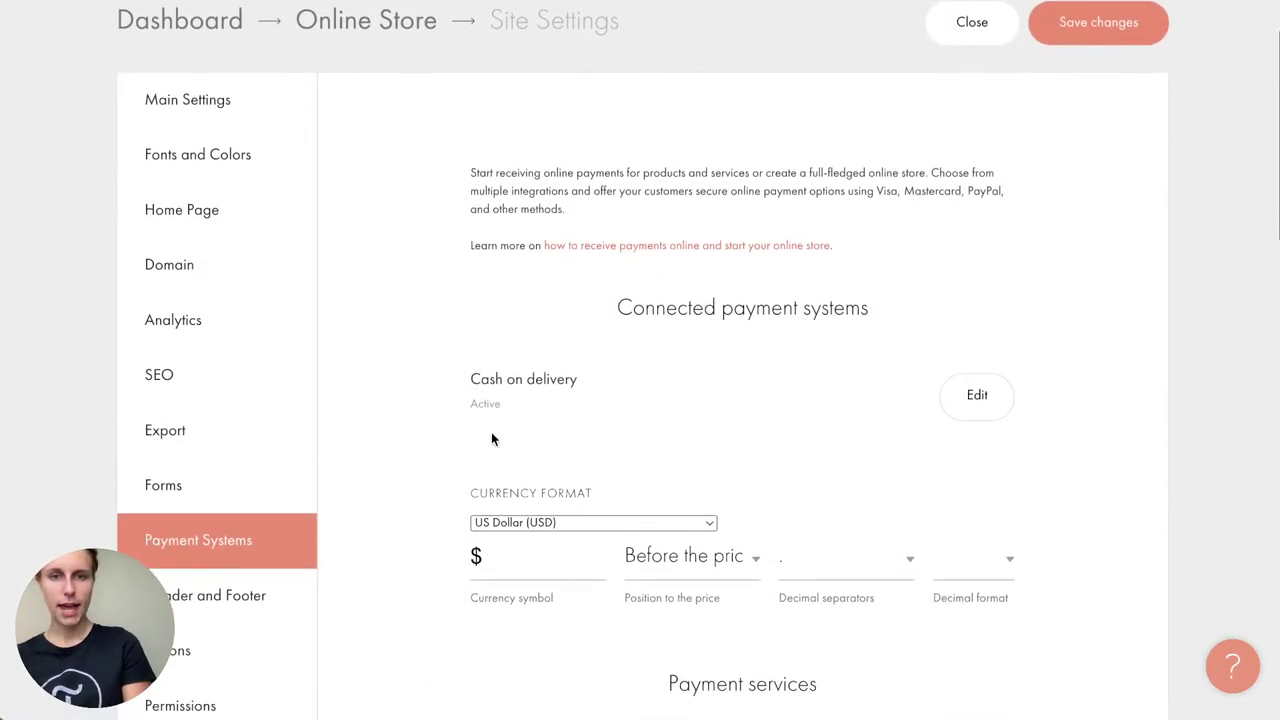
{"action": "scroll", "coordinate": [464, 443], "scroll_direction": "down", "scroll_amount": 1}
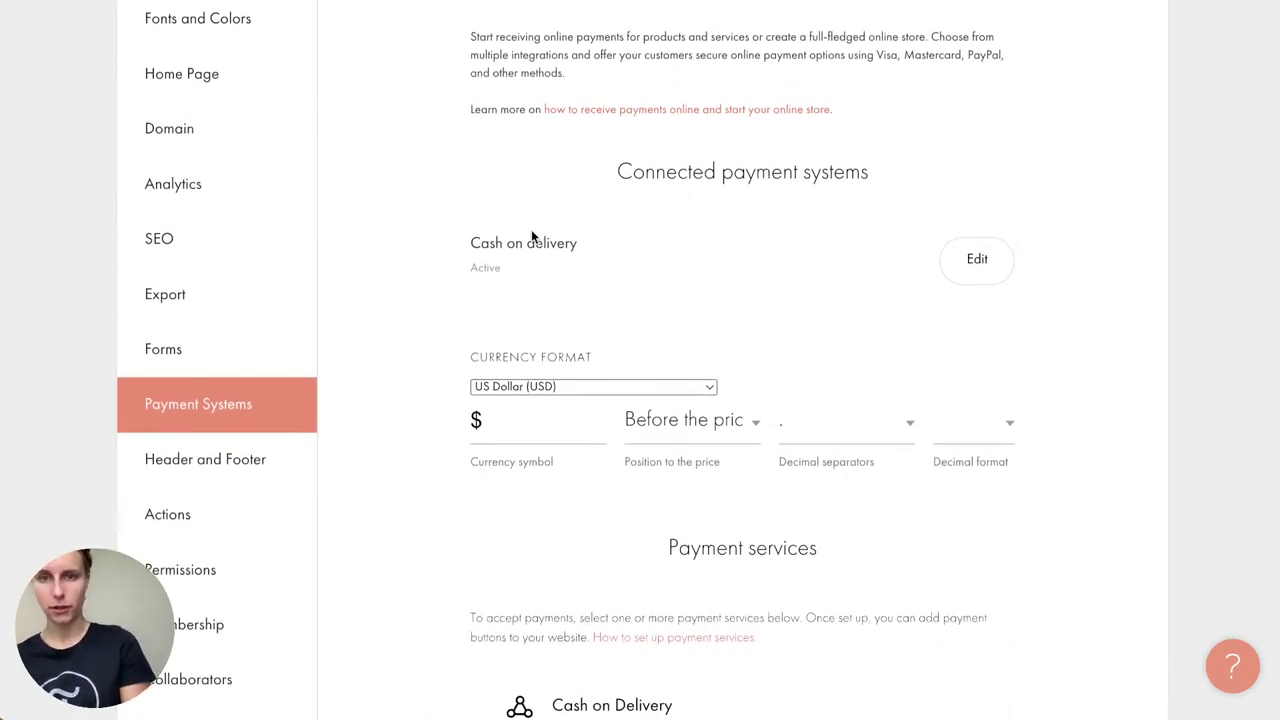
{"action": "scroll", "coordinate": [531, 236], "scroll_direction": "down", "scroll_amount": 1}
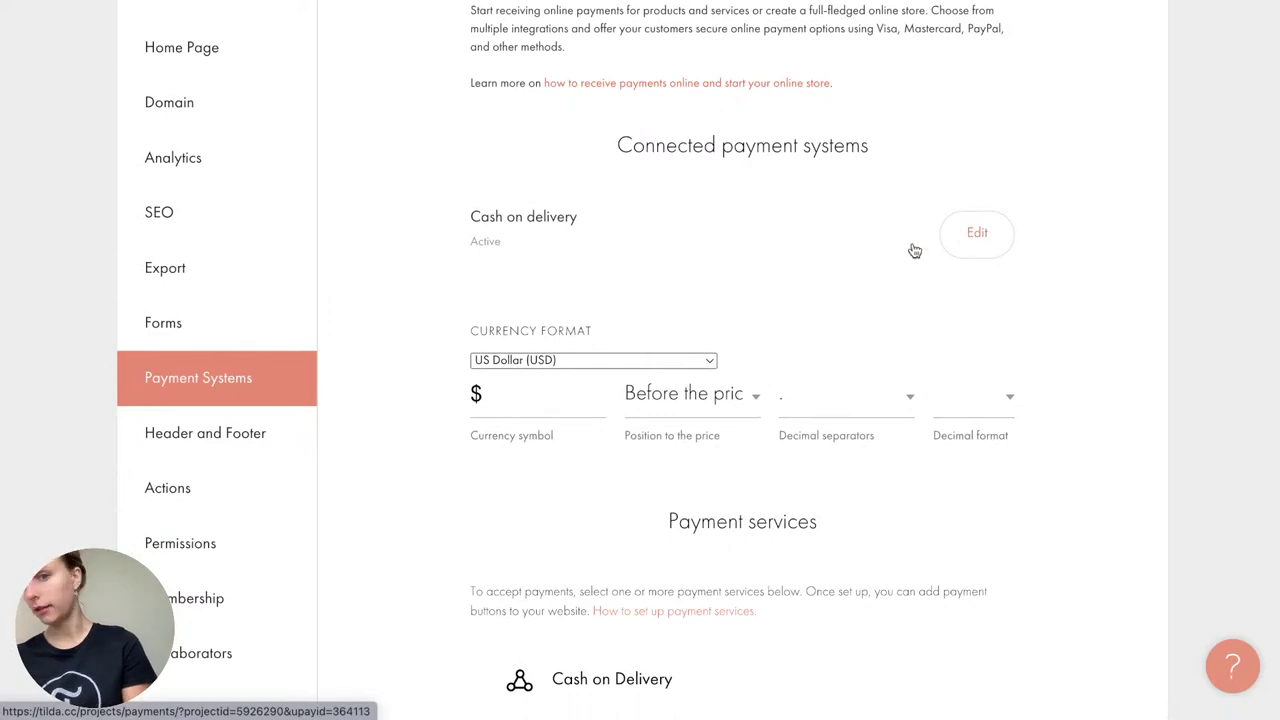
{"action": "scroll", "coordinate": [826, 291], "scroll_direction": "down", "scroll_amount": 5}
{"action": "scroll", "coordinate": [828, 300], "scroll_direction": "up", "scroll_amount": 1}
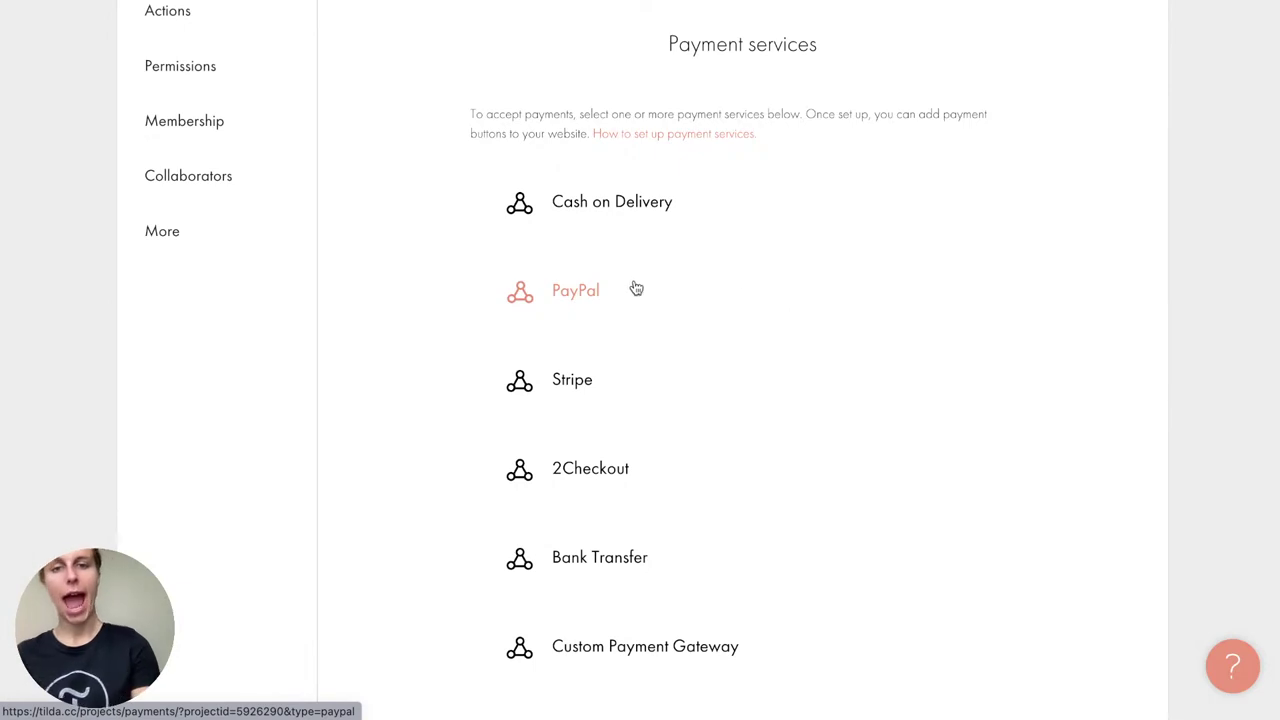
Step: Start the PayPal setup and enter the store's business e-mail
{"action": "left_click", "coordinate": [576, 306]}
{"action": "left_click", "coordinate": [420, 370]}
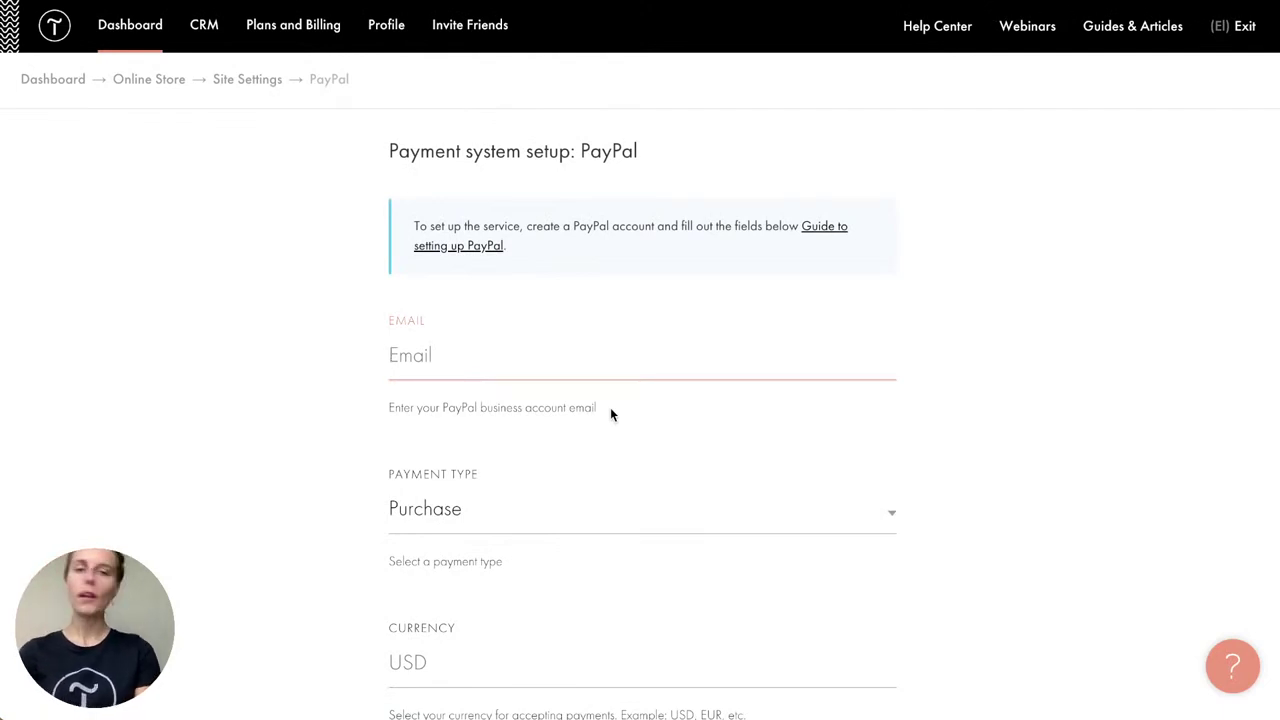
{"action": "type", "text": "iamol"}
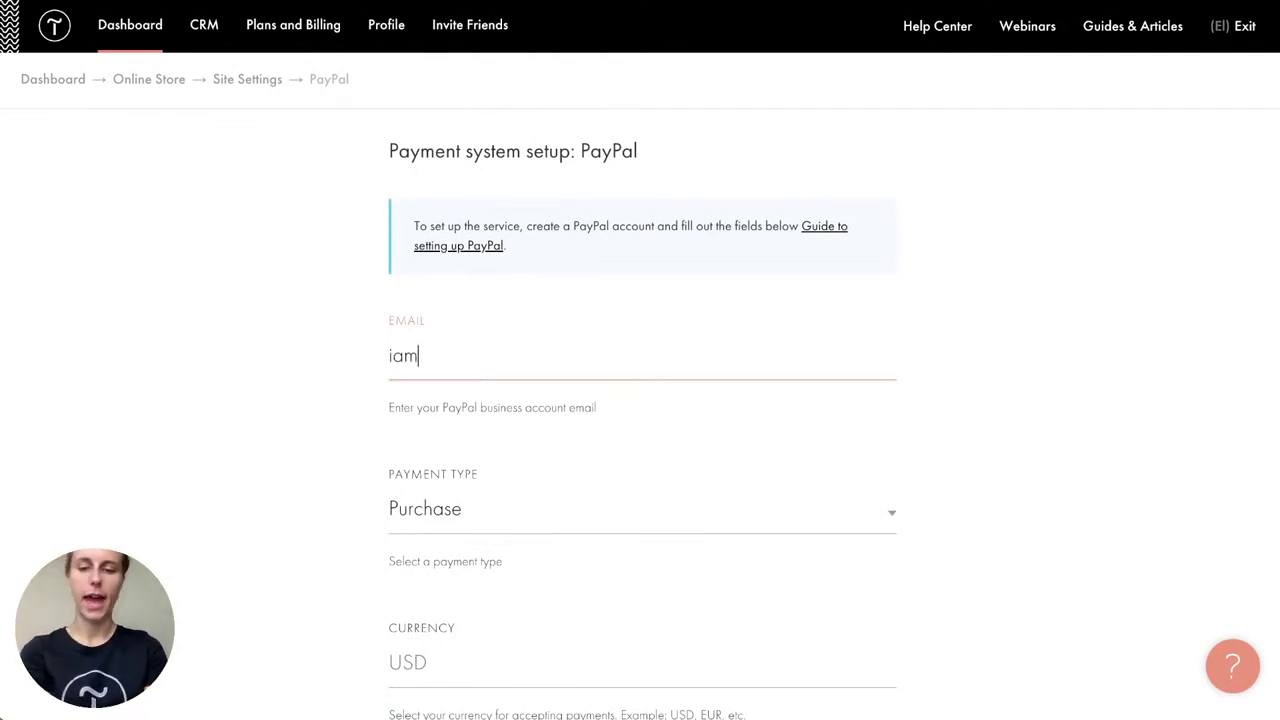
{"action": "key", "text": "BackSpace"}
{"action": "key", "text": "BackSpace"}
{"action": "key", "text": "BackSpace"}
{"action": "key", "text": "BackSpace"}
{"action": "key", "text": "BackSpace"}
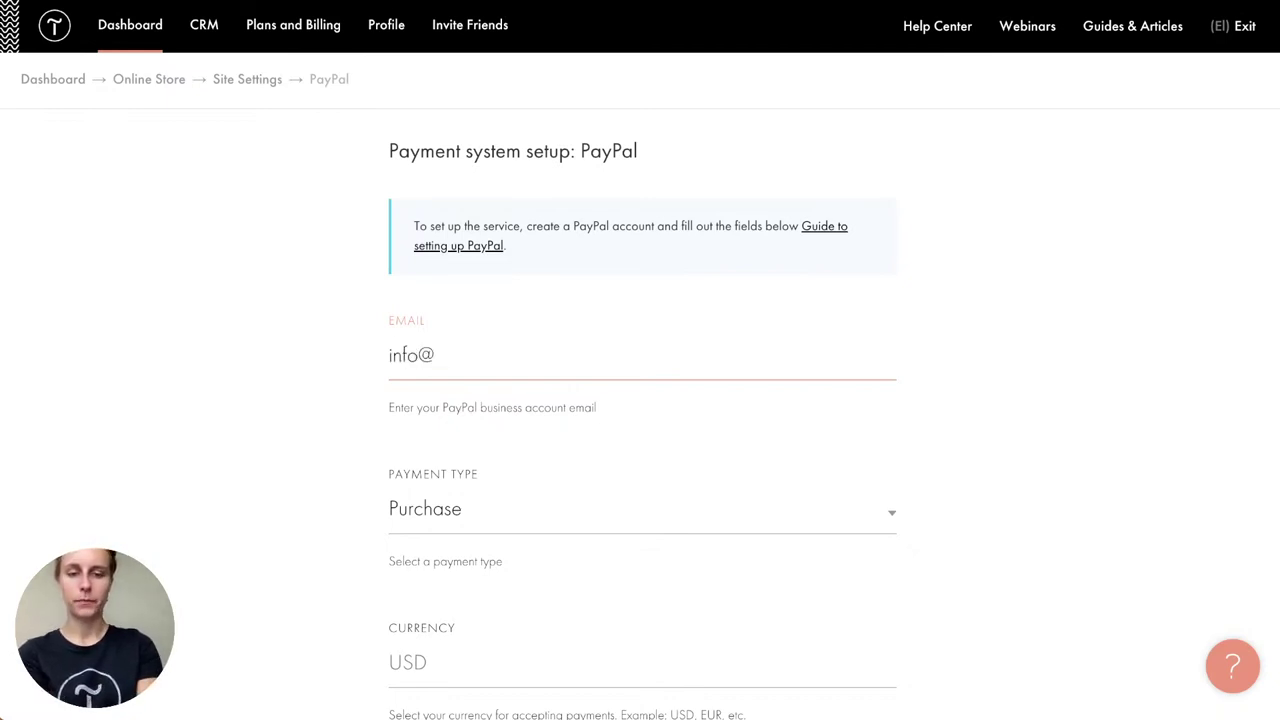
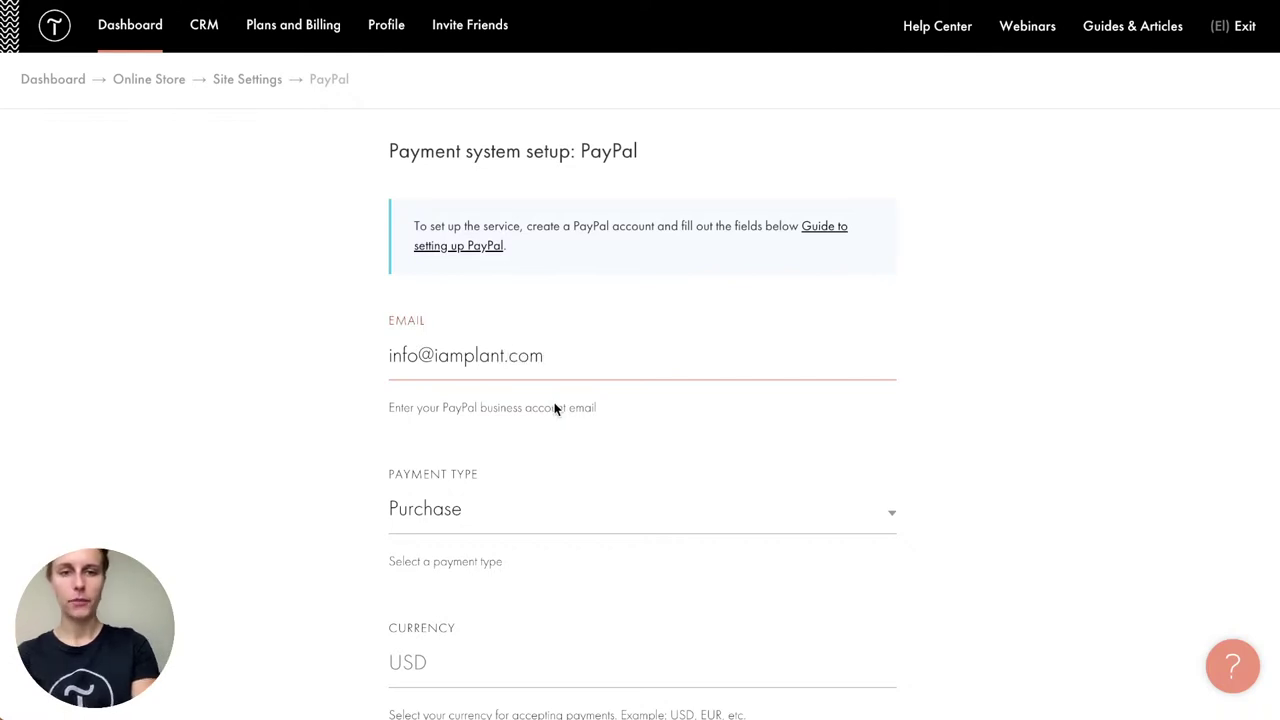
{"action": "left_click", "coordinate": [512, 356]}
{"action": "type", "text": "s"}
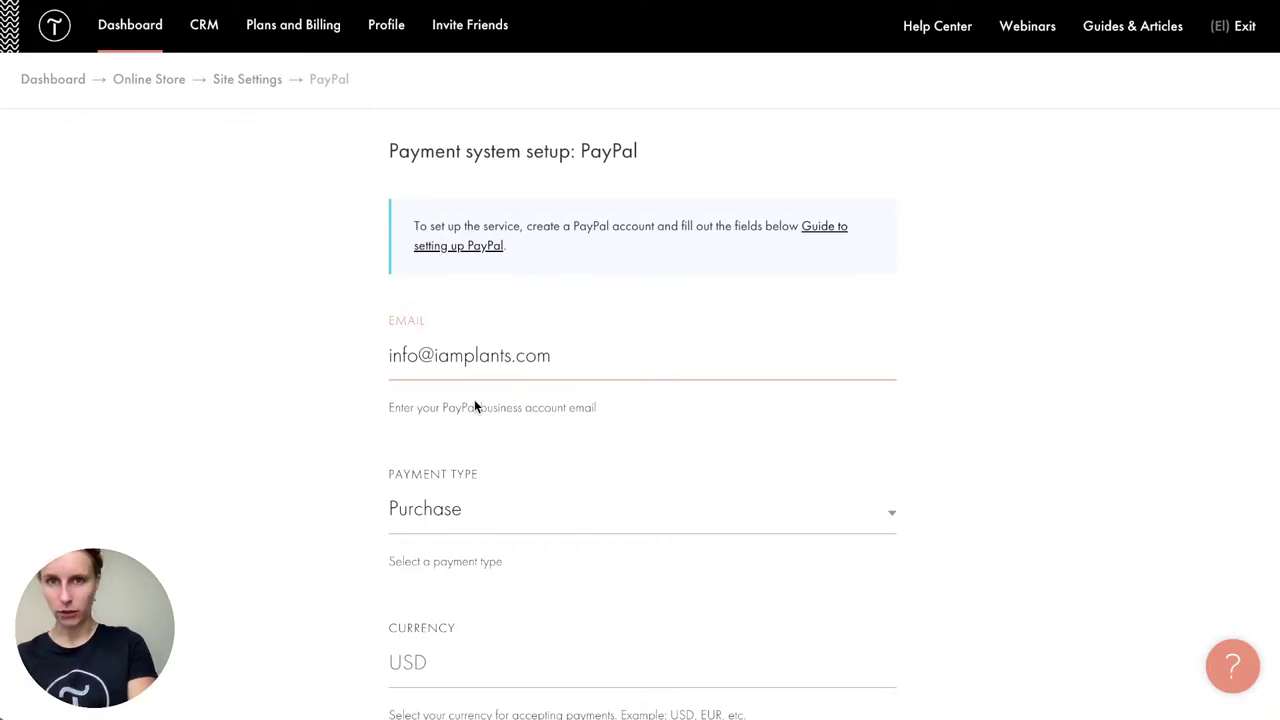
{"action": "left_click", "coordinate": [333, 425]}
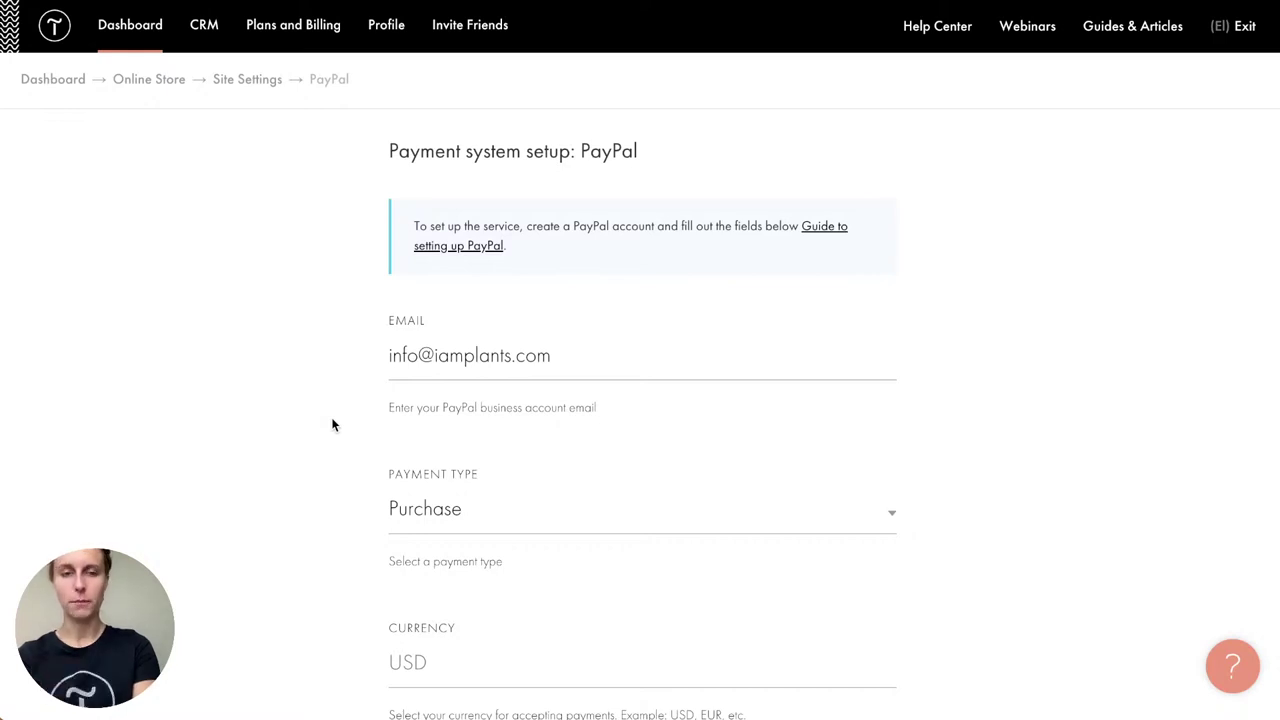
Step: Enable shipping, keep the title 'Credit card (Visa, Mastercard) or PayPal', and add PayPal
{"action": "scroll", "coordinate": [333, 425], "scroll_direction": "down", "scroll_amount": 5}
{"action": "scroll", "coordinate": [332, 424], "scroll_direction": "down", "scroll_amount": 3}
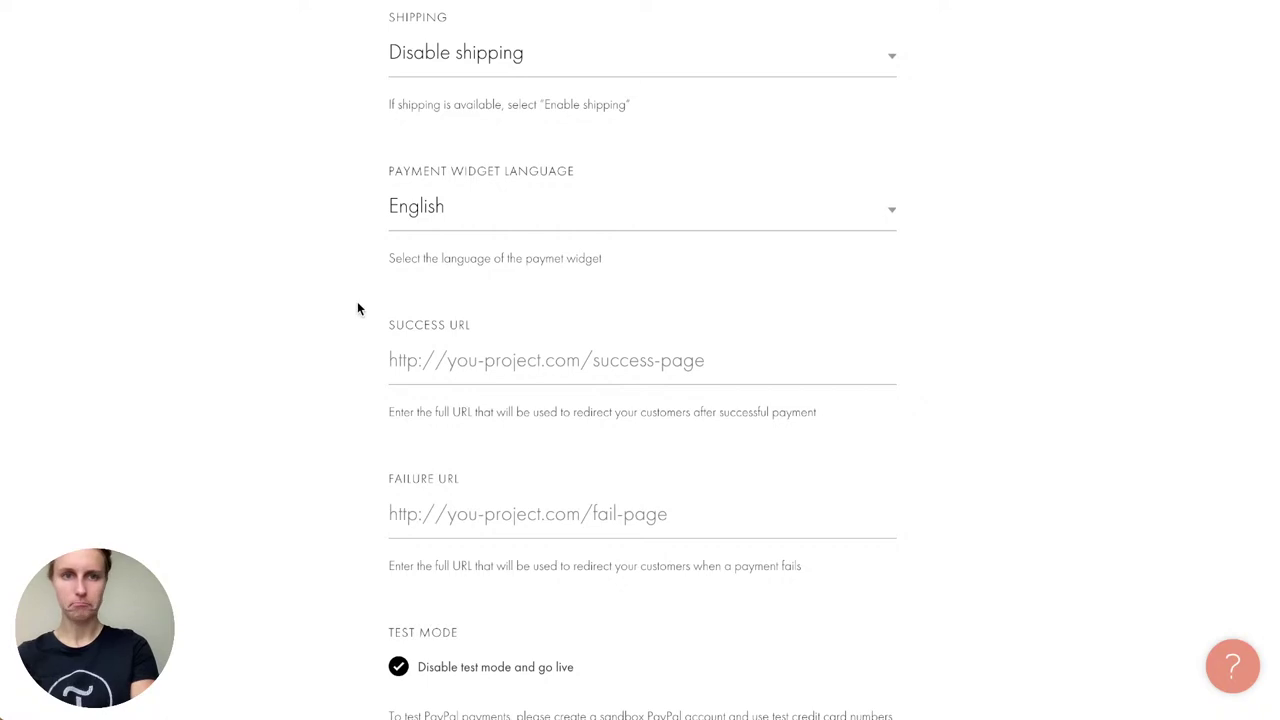
{"action": "left_click", "coordinate": [457, 55]}
{"action": "left_click", "coordinate": [394, 82]}
{"action": "scroll", "coordinate": [315, 155], "scroll_direction": "down", "scroll_amount": 4}
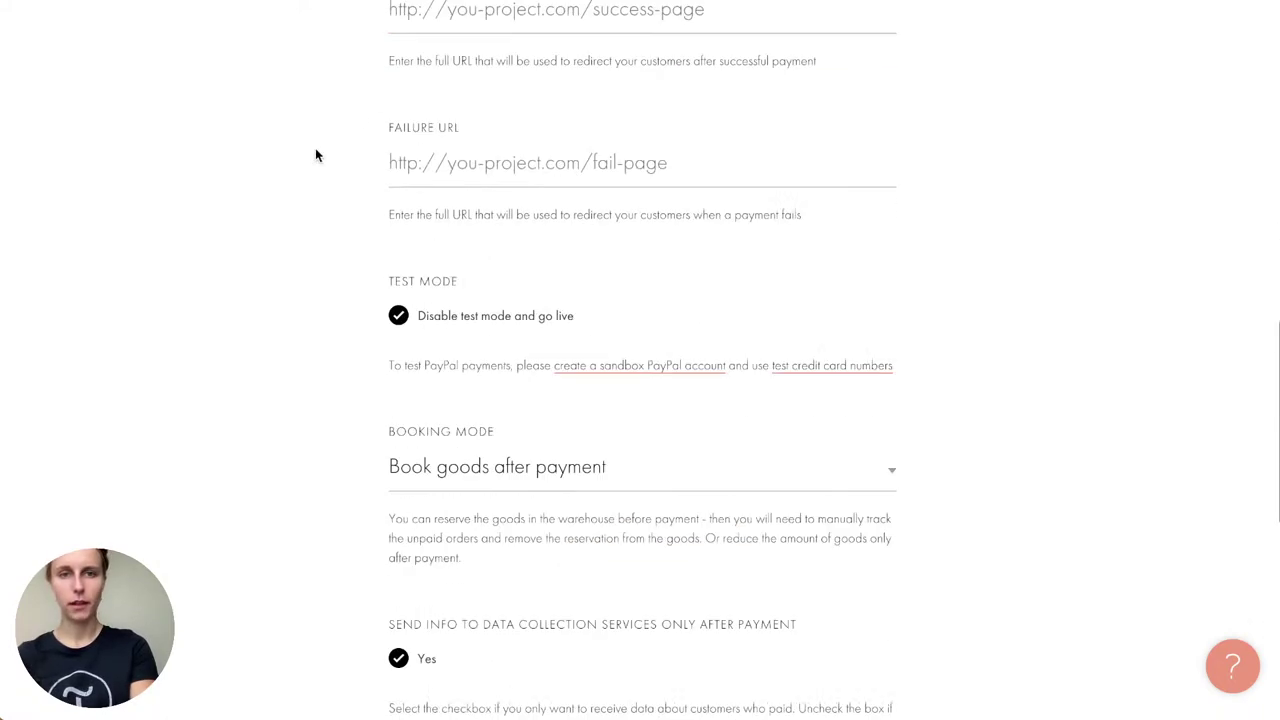
{"action": "scroll", "coordinate": [315, 155], "scroll_direction": "up", "scroll_amount": 1}
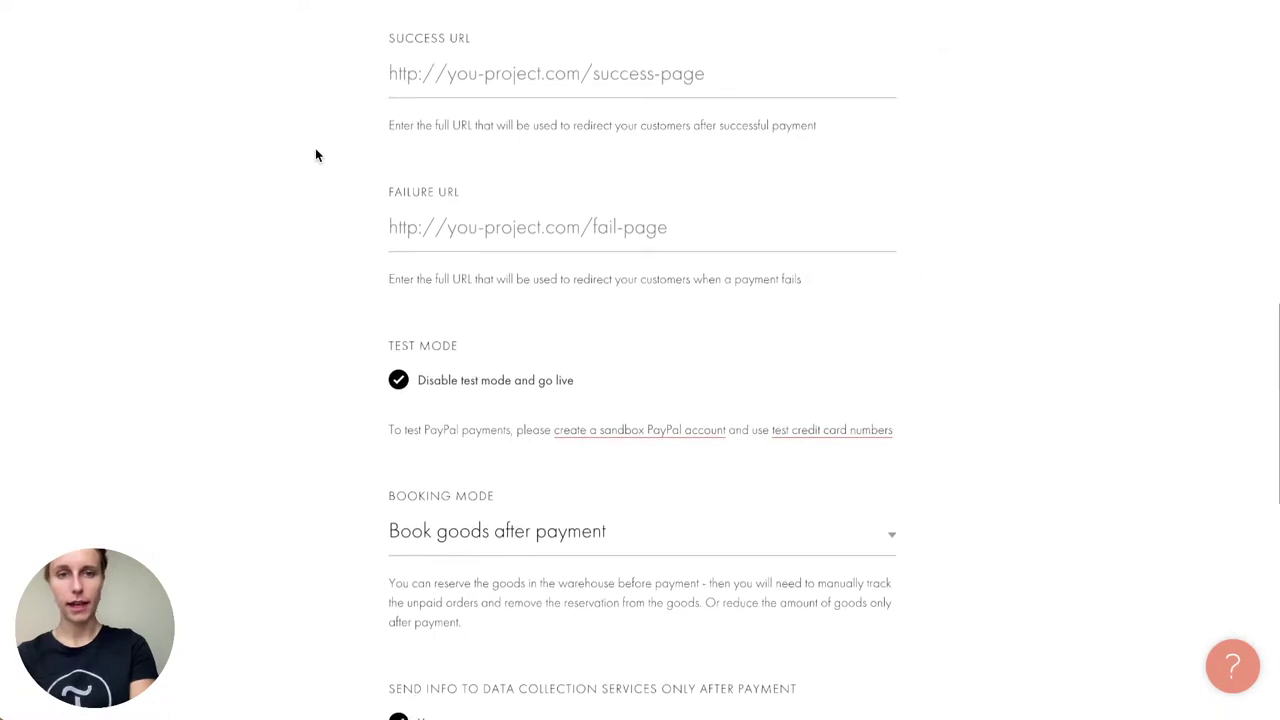
{"action": "scroll", "coordinate": [352, 313], "scroll_direction": "down", "scroll_amount": 3}
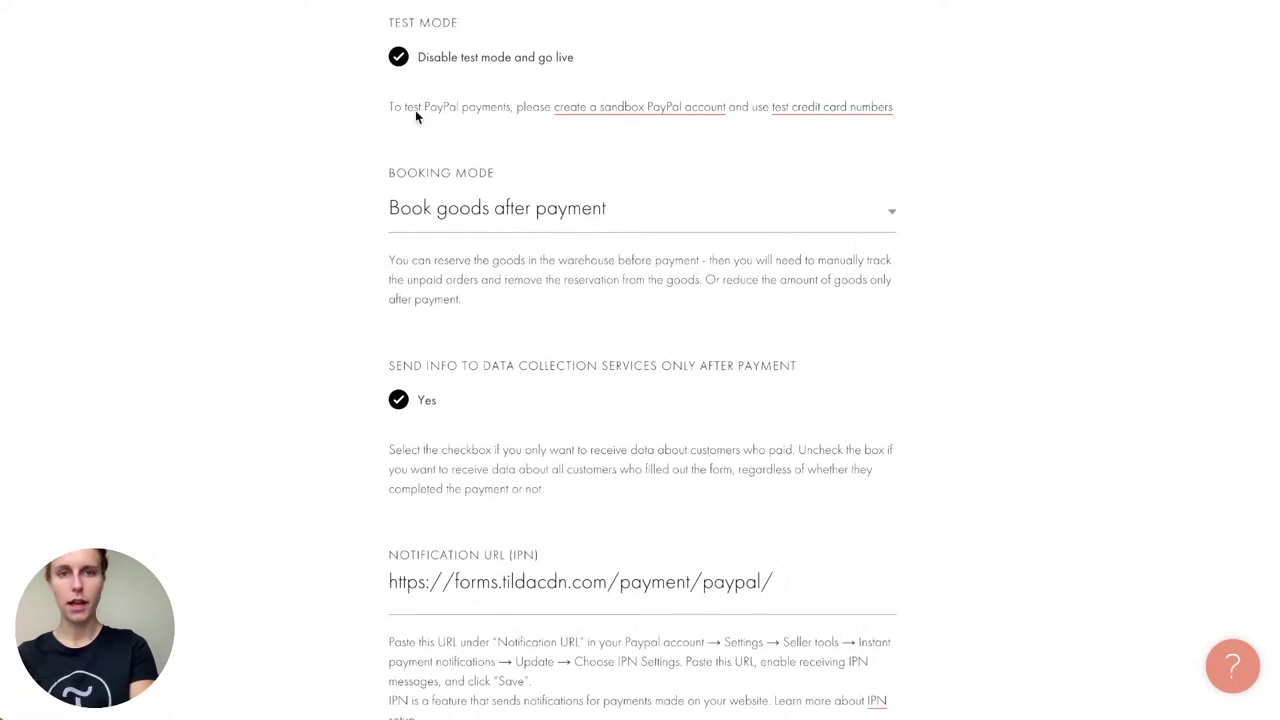
{"action": "scroll", "coordinate": [320, 286], "scroll_direction": "down", "scroll_amount": 3}
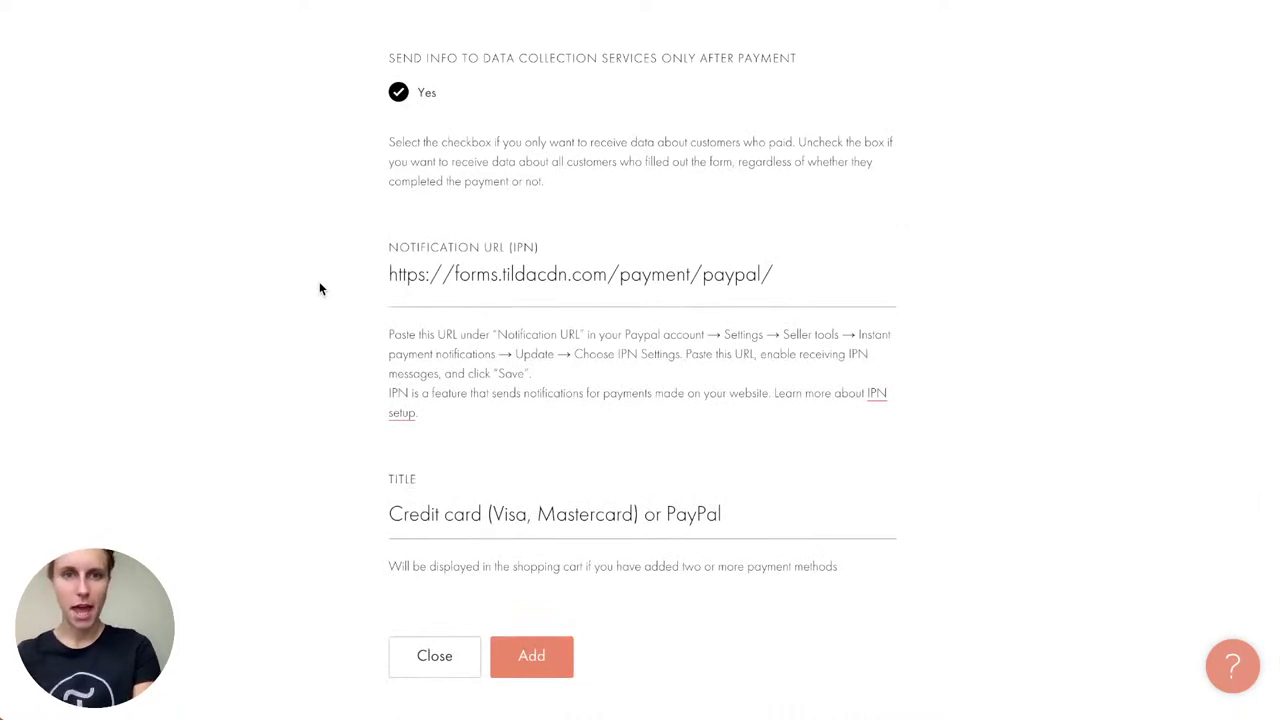
{"action": "scroll", "coordinate": [319, 289], "scroll_direction": "down", "scroll_amount": 1}
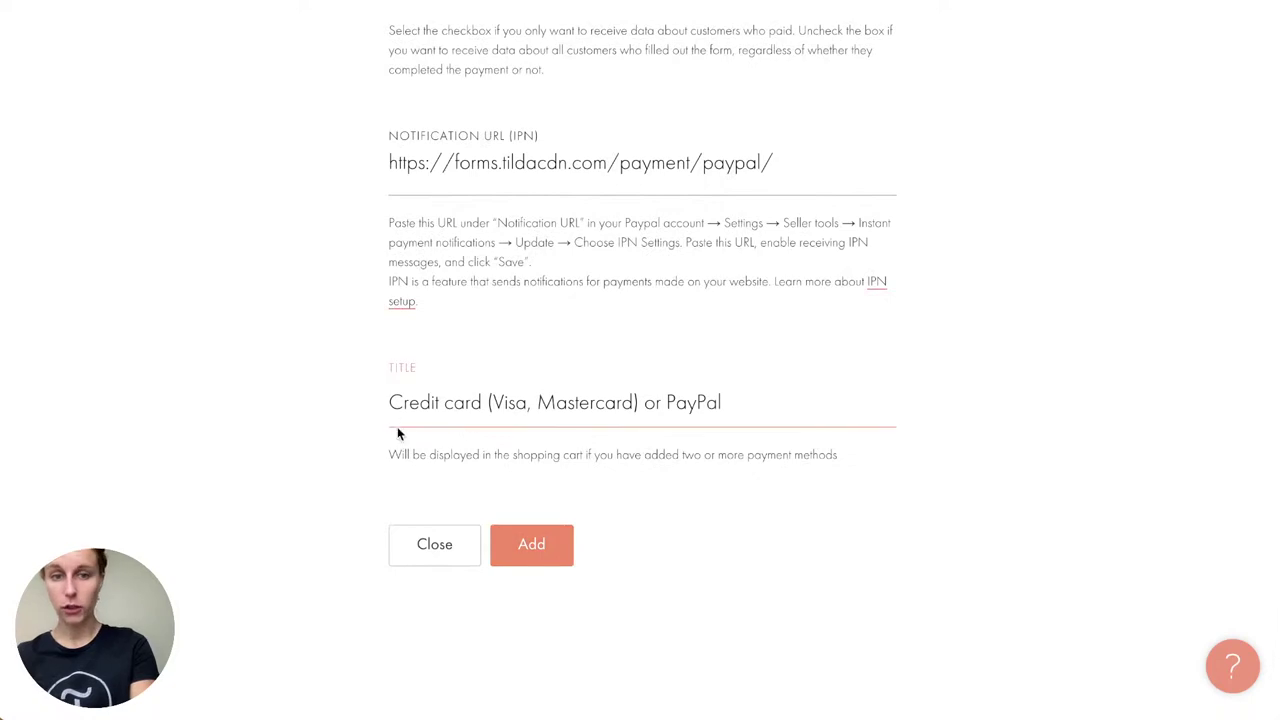
{"action": "left_click_drag", "start_coordinate": [391, 402], "coordinate": [491, 466]}
{"action": "left_click", "coordinate": [497, 382]}
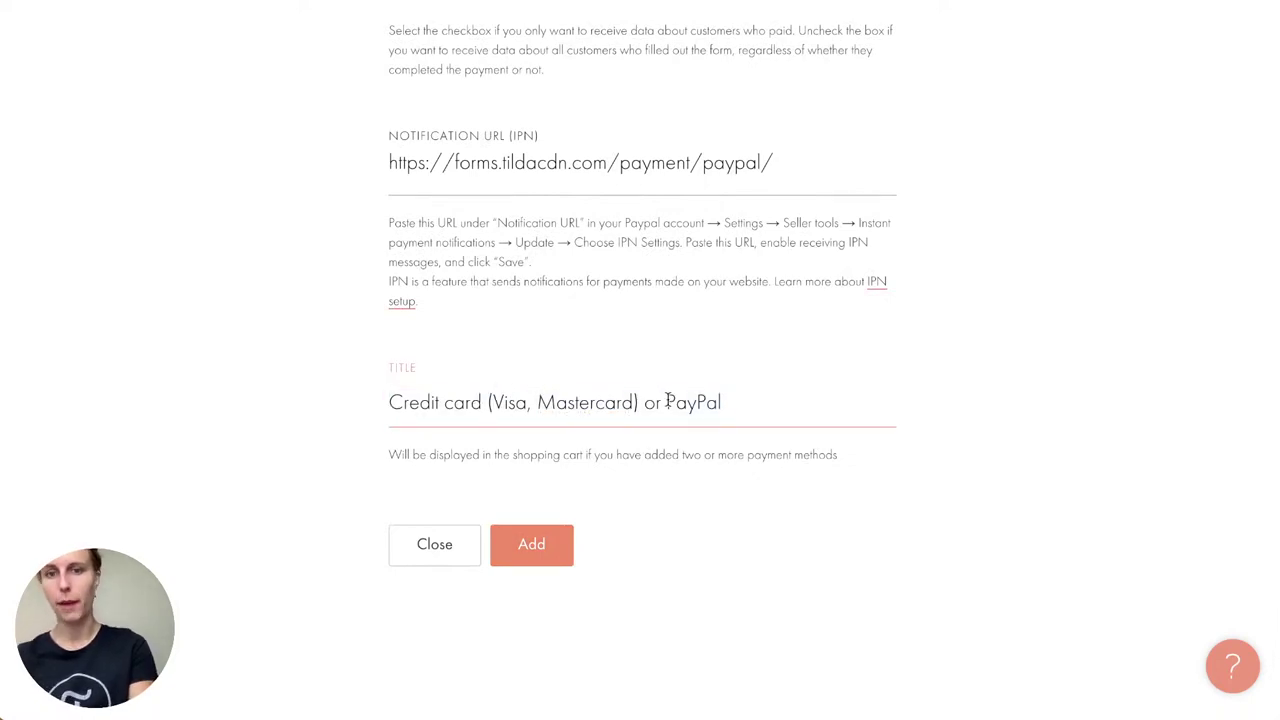
{"action": "left_click", "coordinate": [532, 553]}
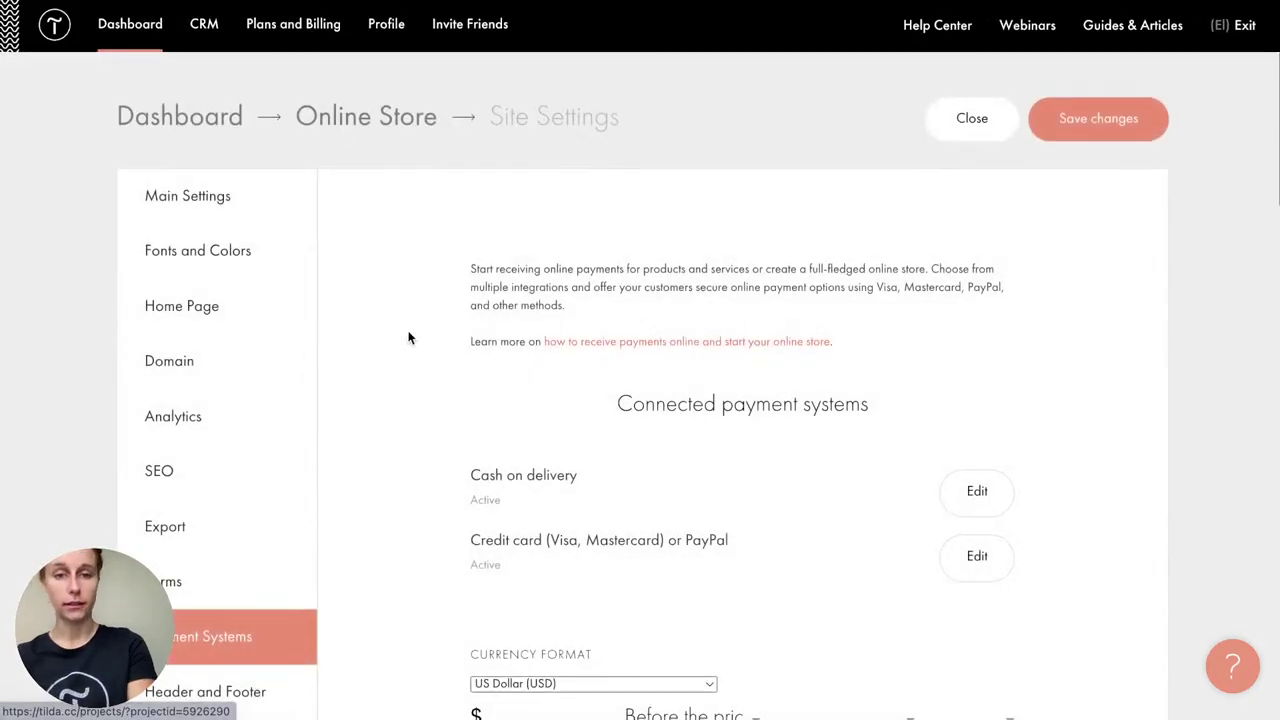
Step: Save the payment settings and open the Tuka Plants Shop home page in the editor
{"action": "scroll", "coordinate": [430, 360], "scroll_direction": "down", "scroll_amount": 2}
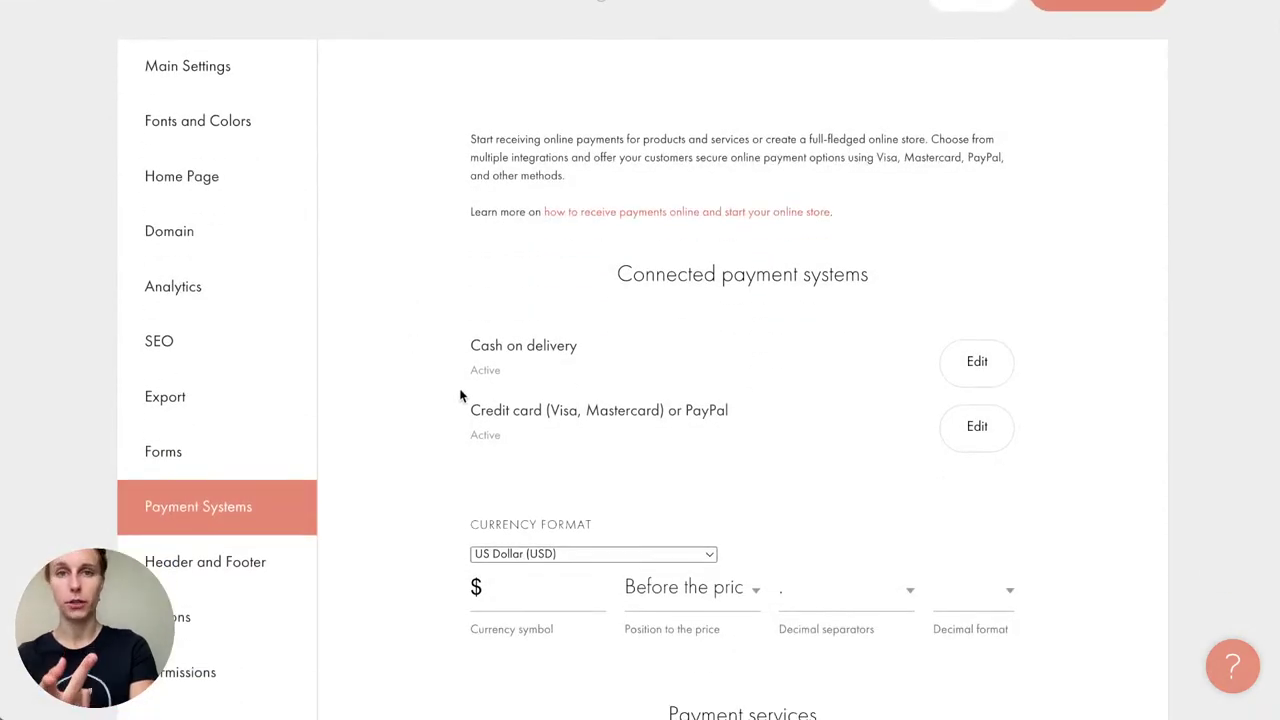
{"action": "scroll", "coordinate": [460, 395], "scroll_direction": "down", "scroll_amount": 1}
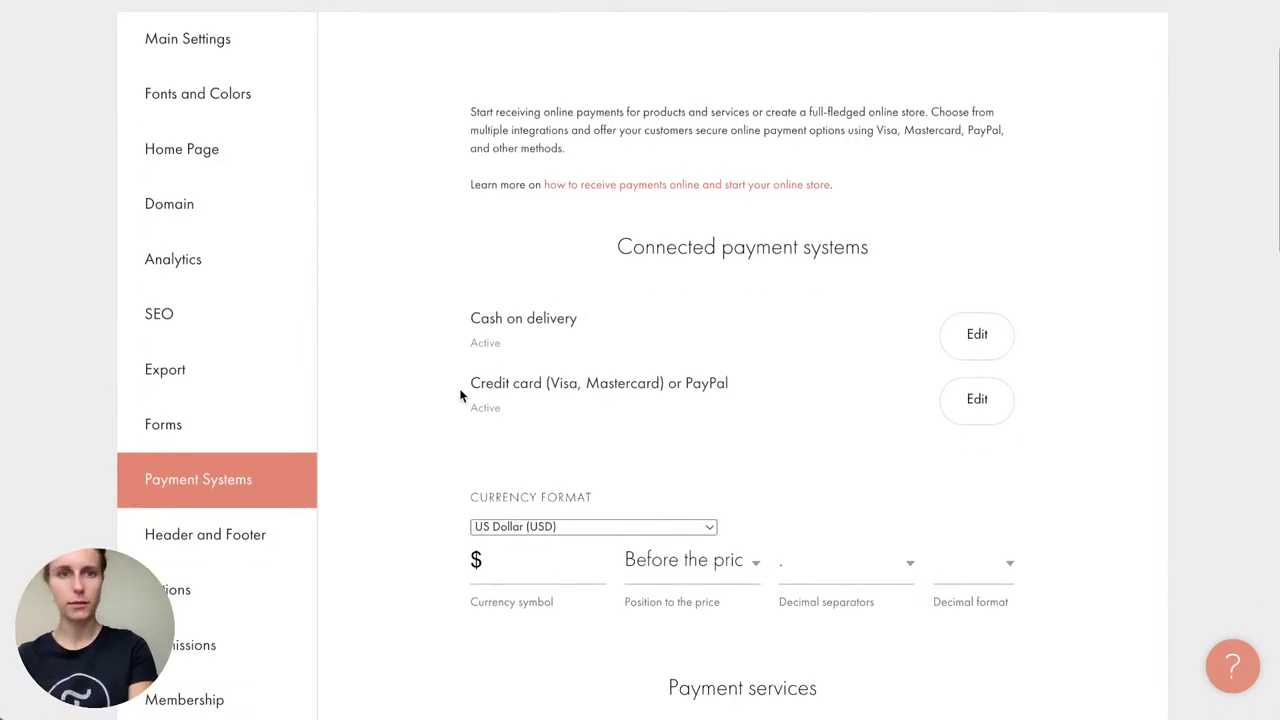
{"action": "scroll", "coordinate": [460, 395], "scroll_direction": "down", "scroll_amount": 1}
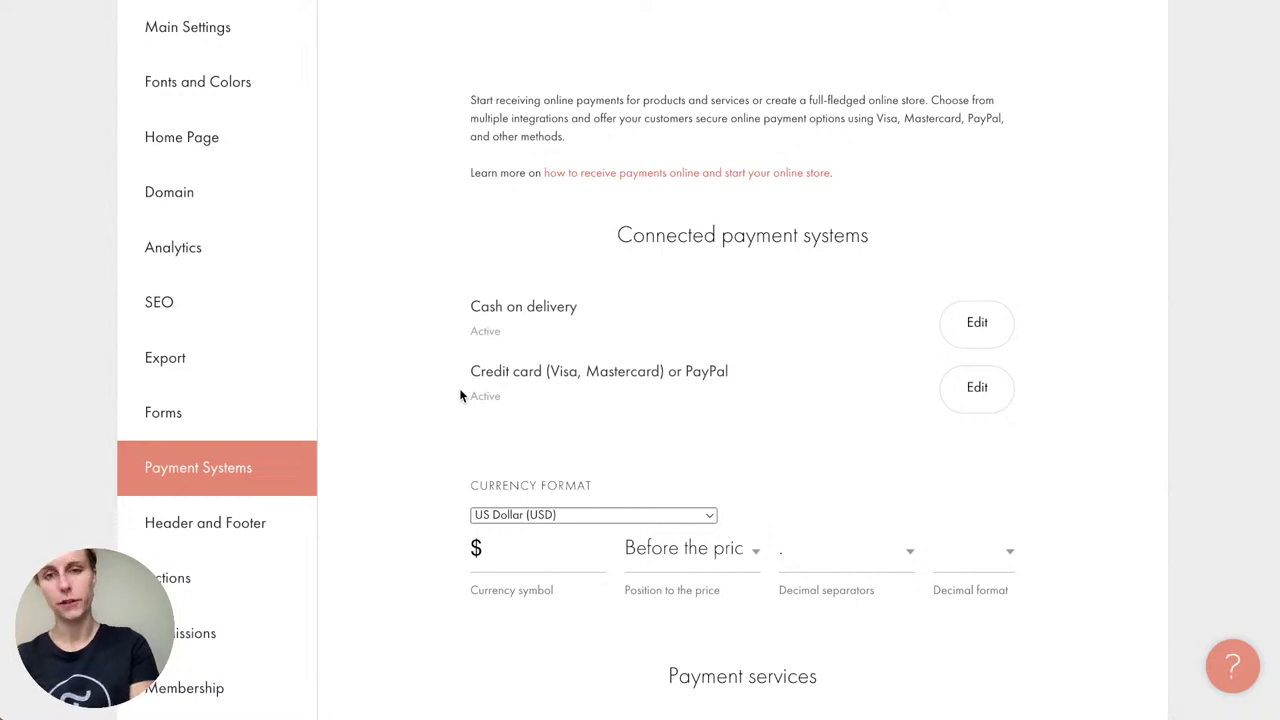
{"action": "scroll", "coordinate": [460, 393], "scroll_direction": "down", "scroll_amount": 7}
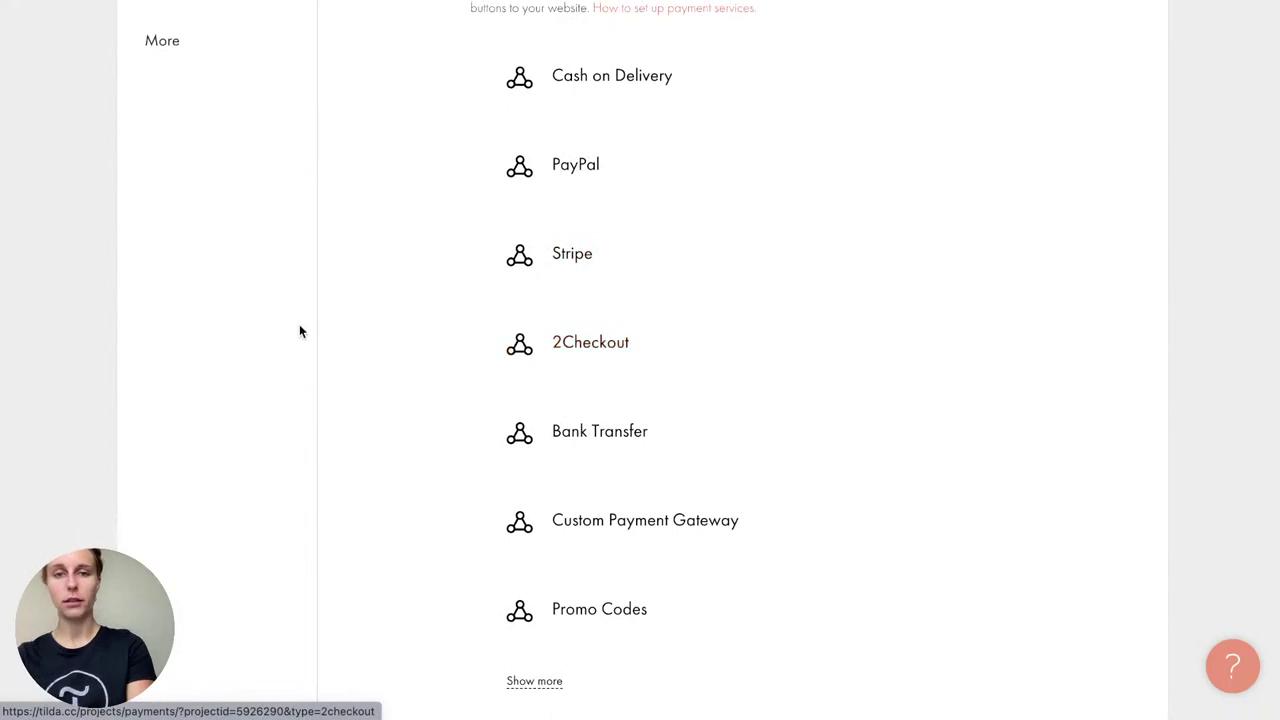
{"action": "scroll", "coordinate": [299, 331], "scroll_direction": "down", "scroll_amount": 1}
{"action": "scroll", "coordinate": [299, 331], "scroll_direction": "up", "scroll_amount": 1}
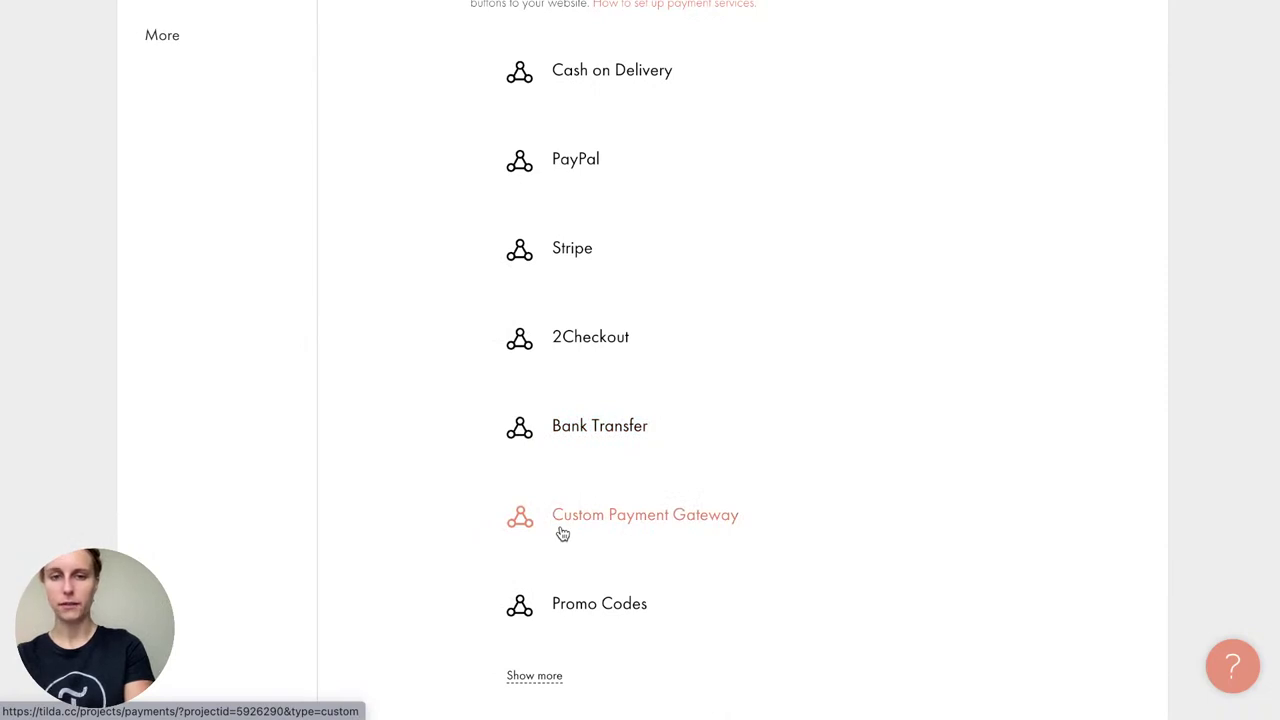
{"action": "scroll", "coordinate": [562, 534], "scroll_direction": "down", "scroll_amount": 1}
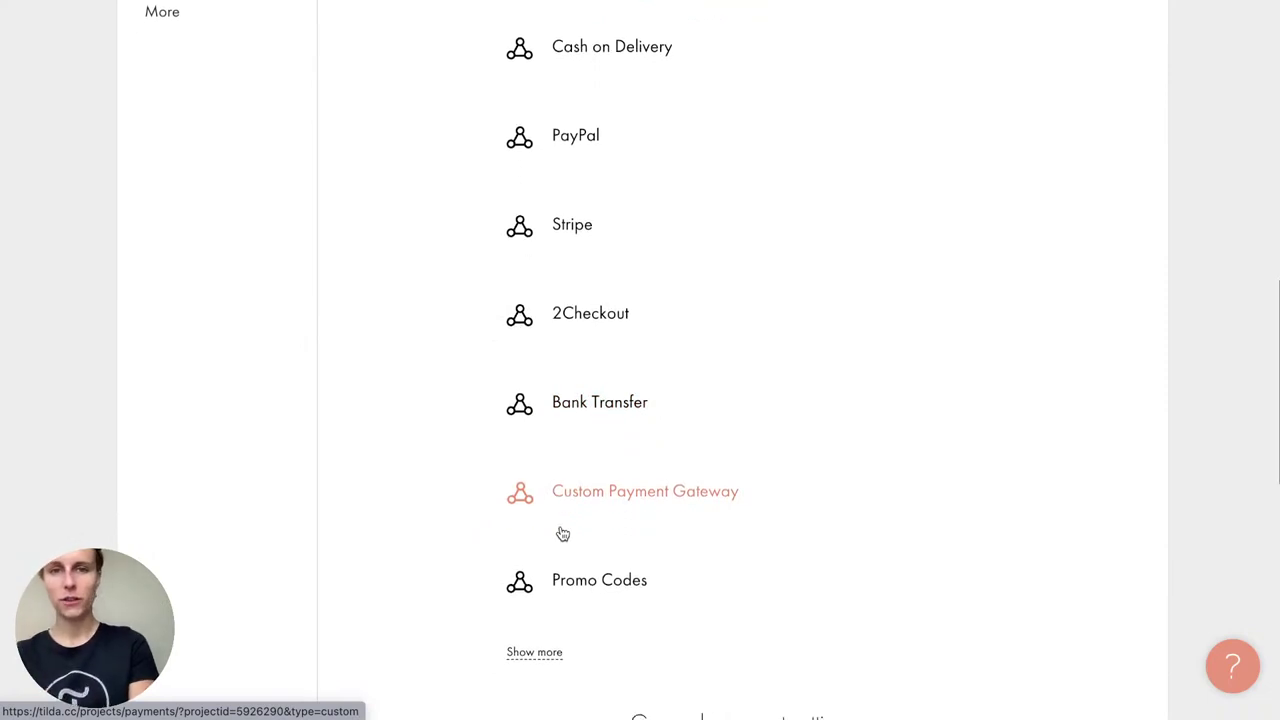
{"action": "scroll", "coordinate": [386, 445], "scroll_direction": "up", "scroll_amount": 1}
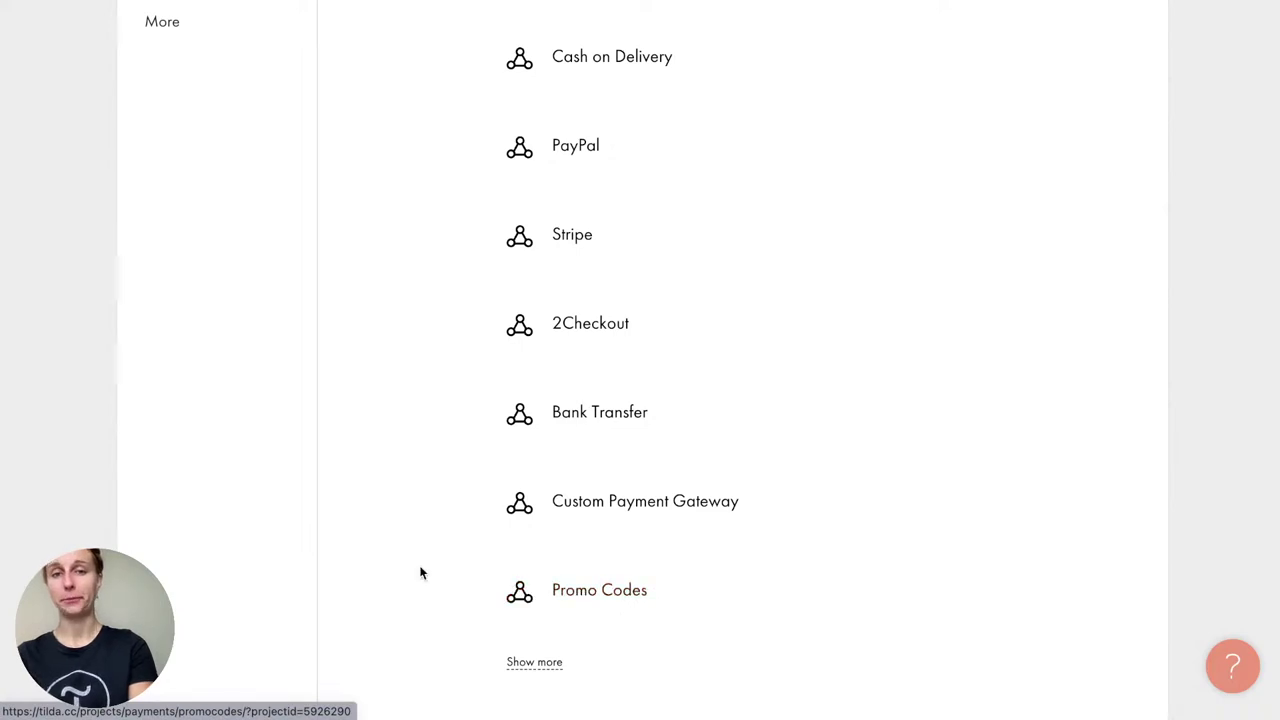
{"action": "scroll", "coordinate": [420, 571], "scroll_direction": "up", "scroll_amount": 10}
{"action": "left_click", "coordinate": [1118, 122]}
{"action": "left_click", "coordinate": [391, 118]}
{"action": "left_click", "coordinate": [414, 418]}
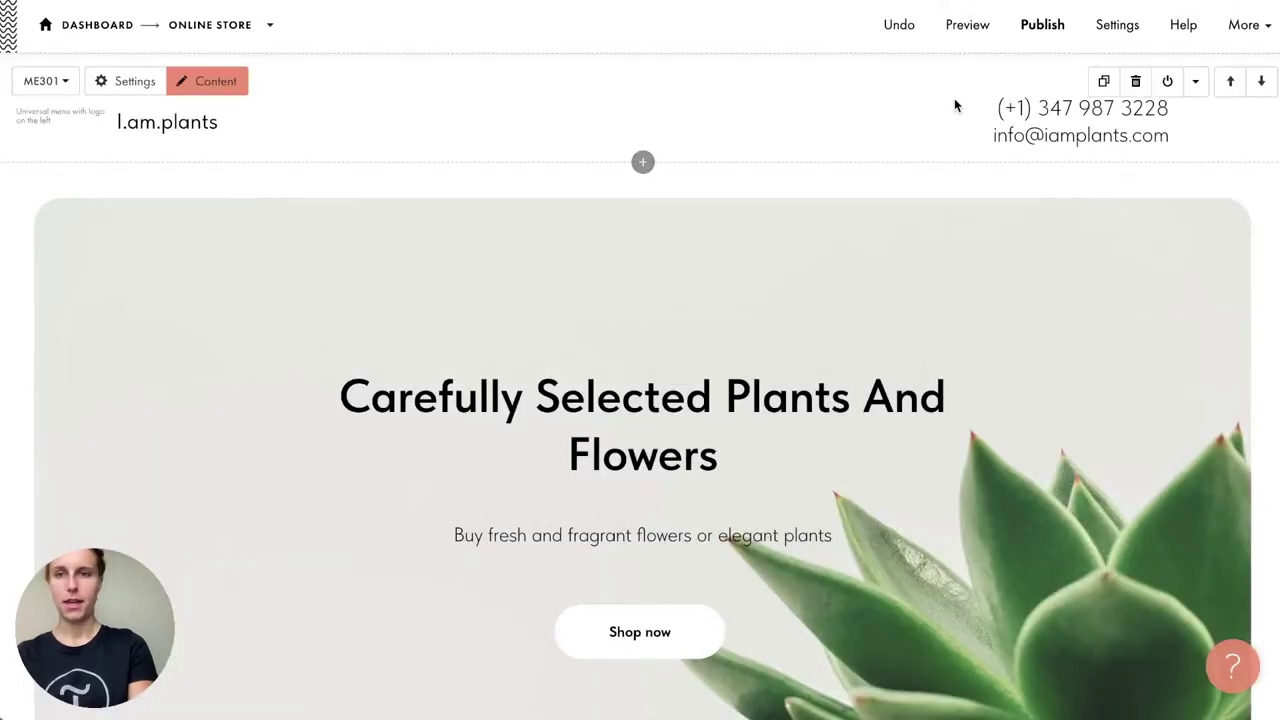
Step: In Preview, add Aloe aristata to the cart and choose Credit card or PayPal payment
{"action": "left_click", "coordinate": [967, 24]}
{"action": "scroll", "coordinate": [560, 630], "scroll_direction": "down", "scroll_amount": 15}
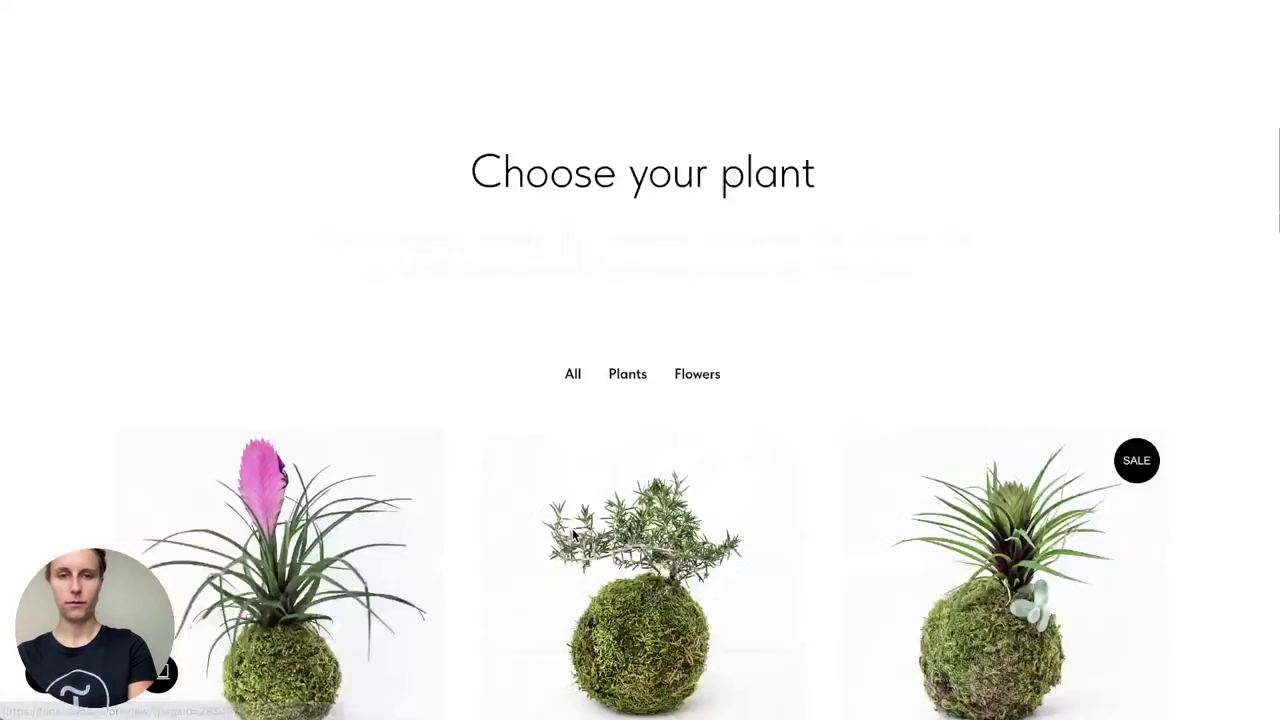
{"action": "left_click", "coordinate": [677, 222]}
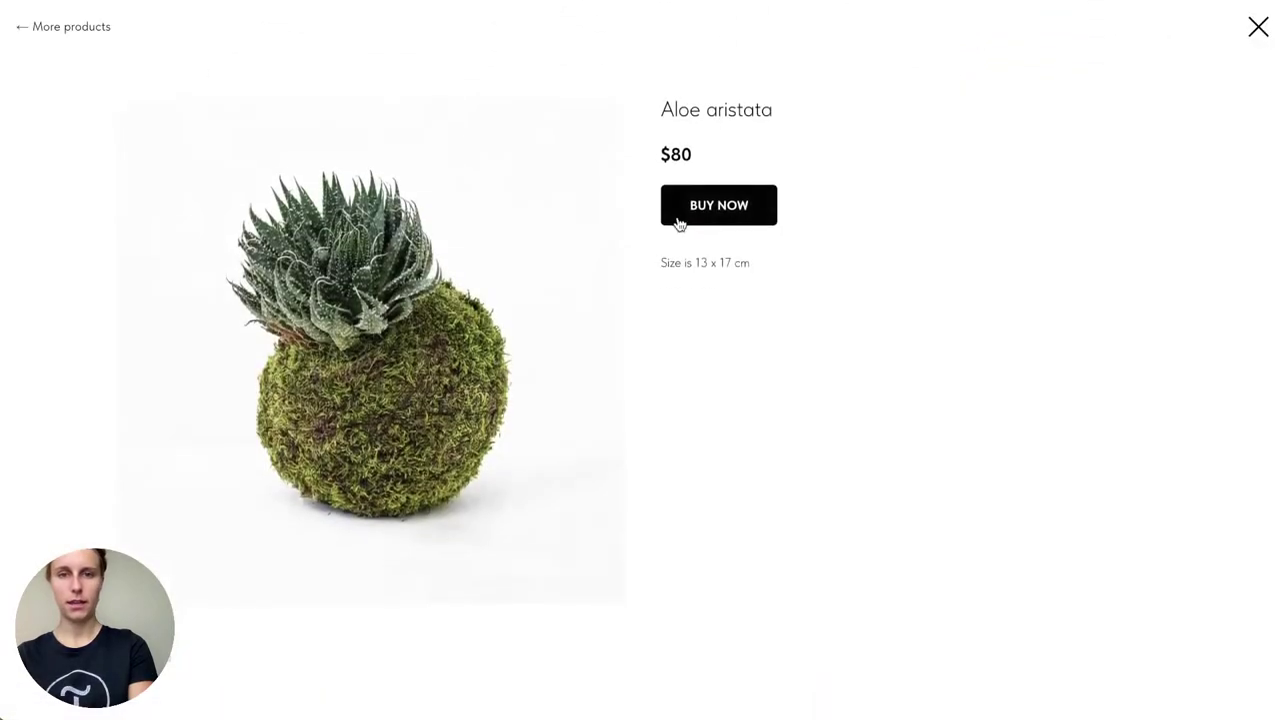
{"action": "left_click", "coordinate": [677, 219]}
{"action": "scroll", "coordinate": [734, 201], "scroll_direction": "down", "scroll_amount": 2}
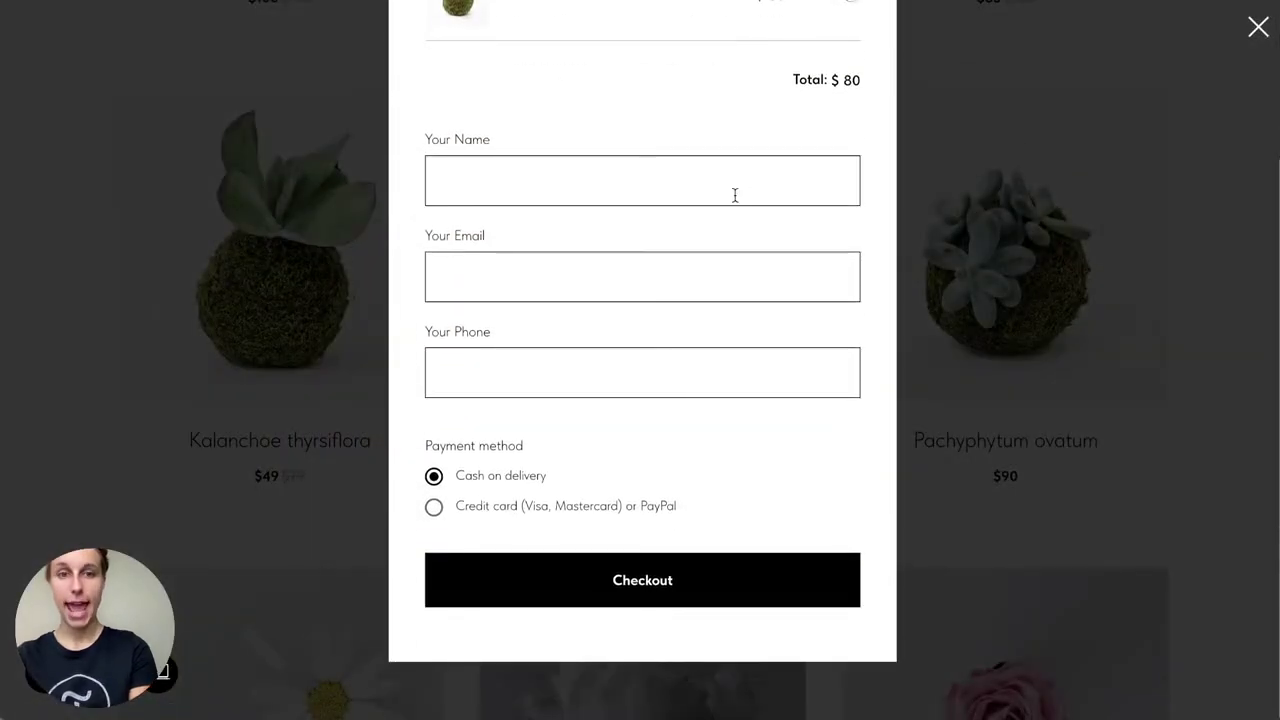
{"action": "scroll", "coordinate": [734, 201], "scroll_direction": "up", "scroll_amount": 2}
{"action": "scroll", "coordinate": [734, 201], "scroll_direction": "down", "scroll_amount": 1}
{"action": "scroll", "coordinate": [735, 197], "scroll_direction": "up", "scroll_amount": 1}
{"action": "scroll", "coordinate": [735, 197], "scroll_direction": "down", "scroll_amount": 1}
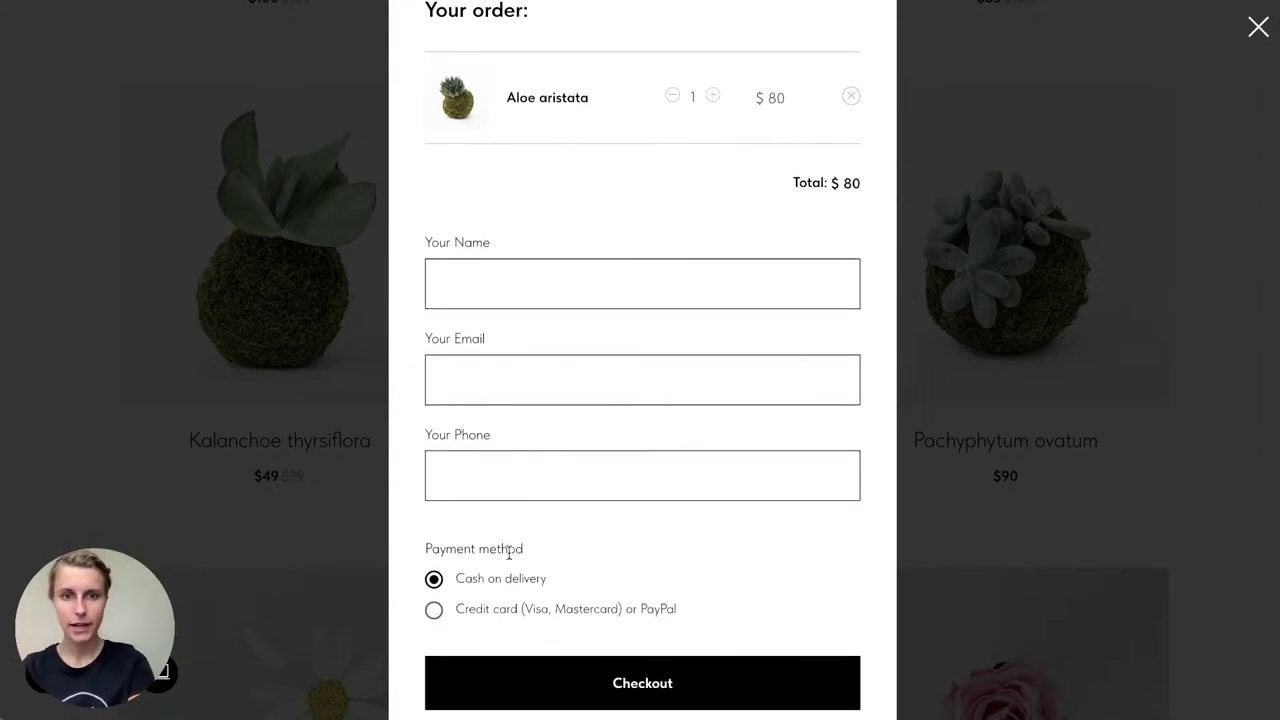
{"action": "left_click_drag", "start_coordinate": [522, 560], "coordinate": [423, 549]}
{"action": "scroll", "coordinate": [494, 537], "scroll_direction": "down", "scroll_amount": 1}
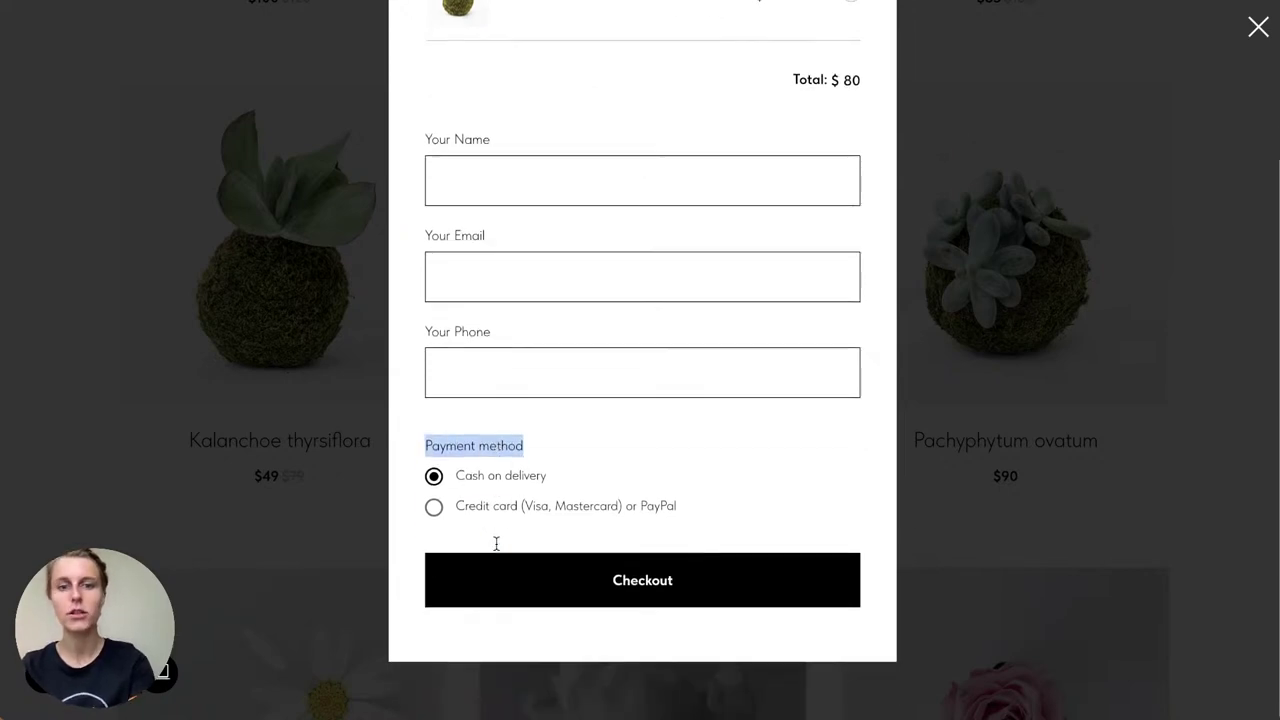
{"action": "left_click", "coordinate": [500, 511]}
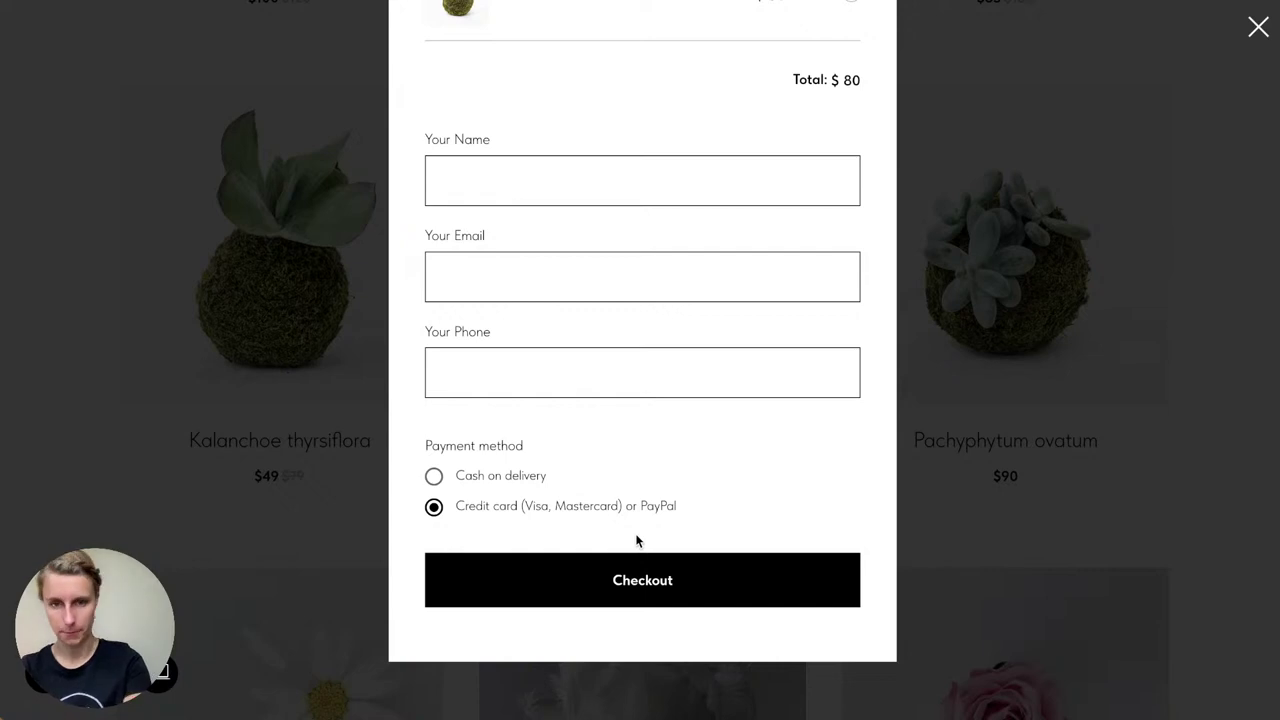
Step: Fill in a test customer's name, e-mail and phone, close the checkout, and return to the editor
{"action": "left_click", "coordinate": [484, 168]}
{"action": "type", "text": "Elizabeth"}
{"action": "left_click", "coordinate": [444, 277]}
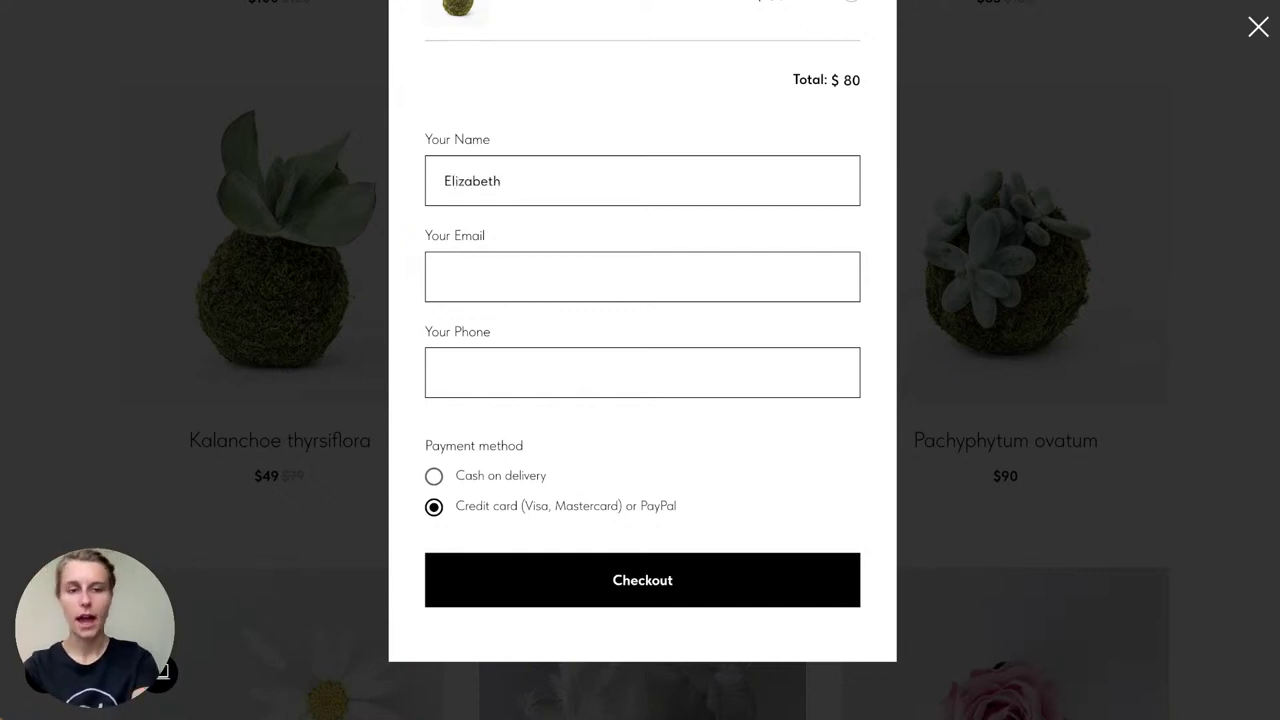
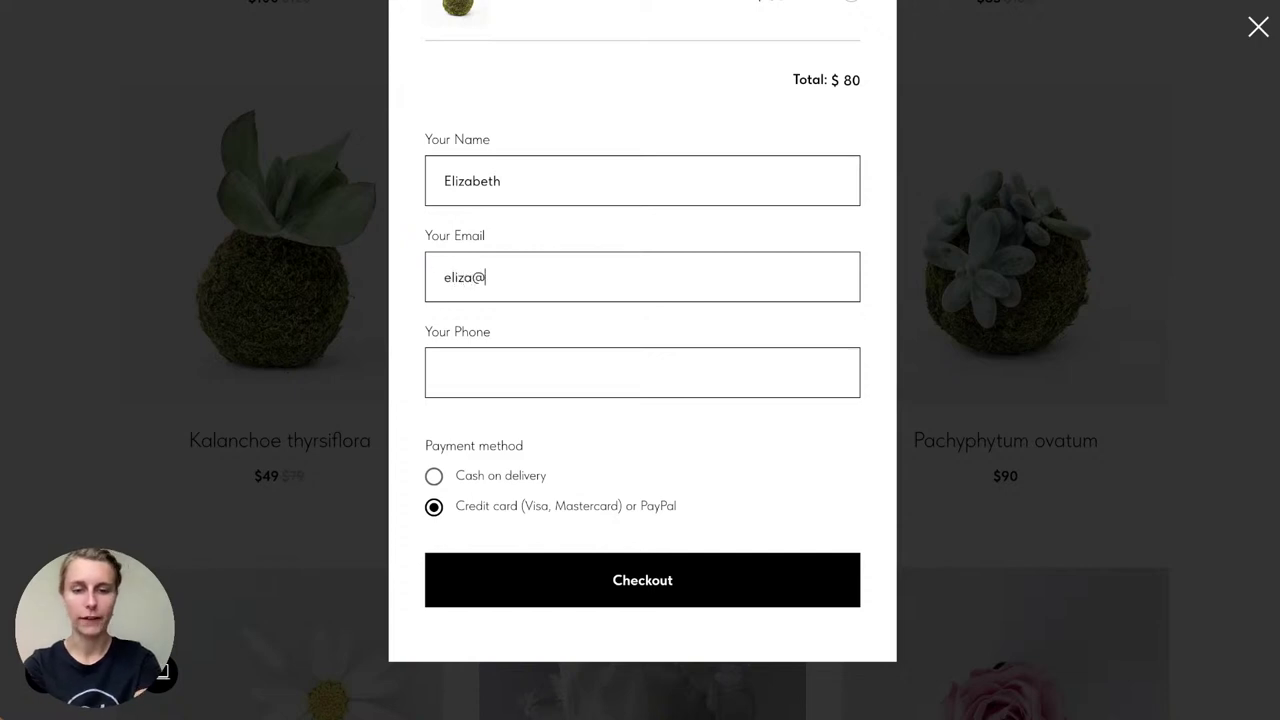
{"action": "key", "text": "Tab"}
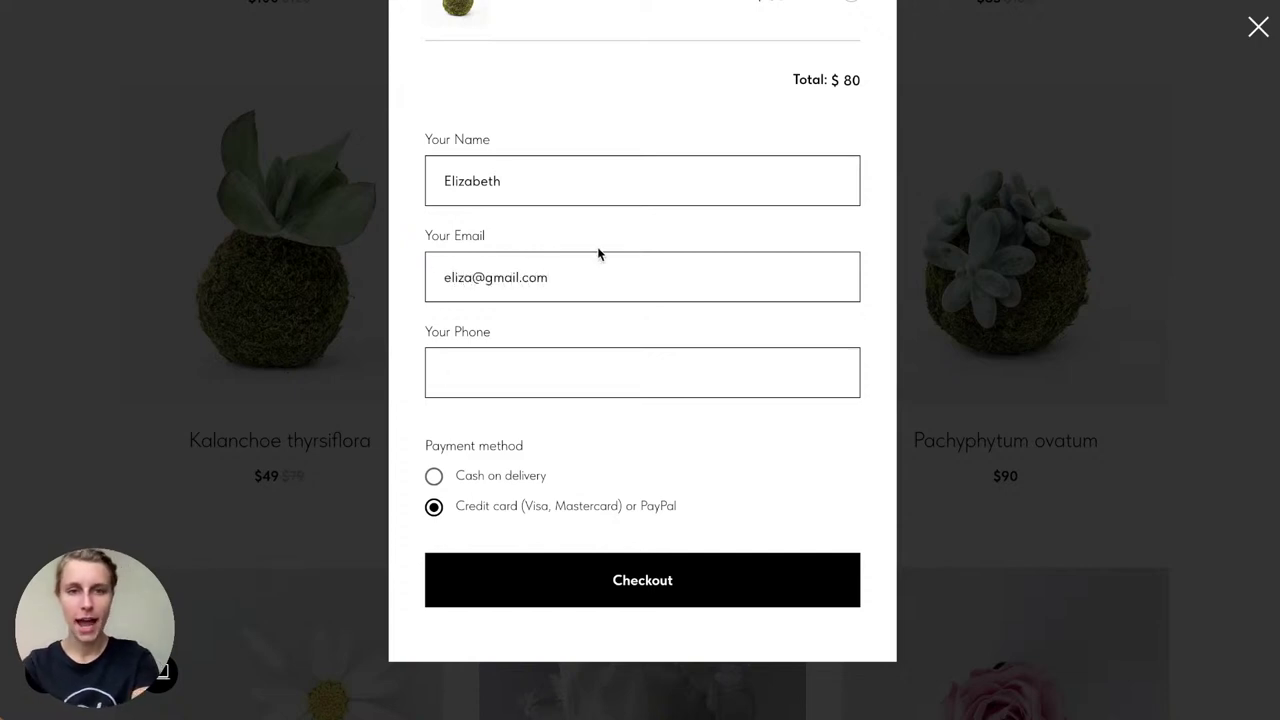
{"action": "type", "text": "123456789"}
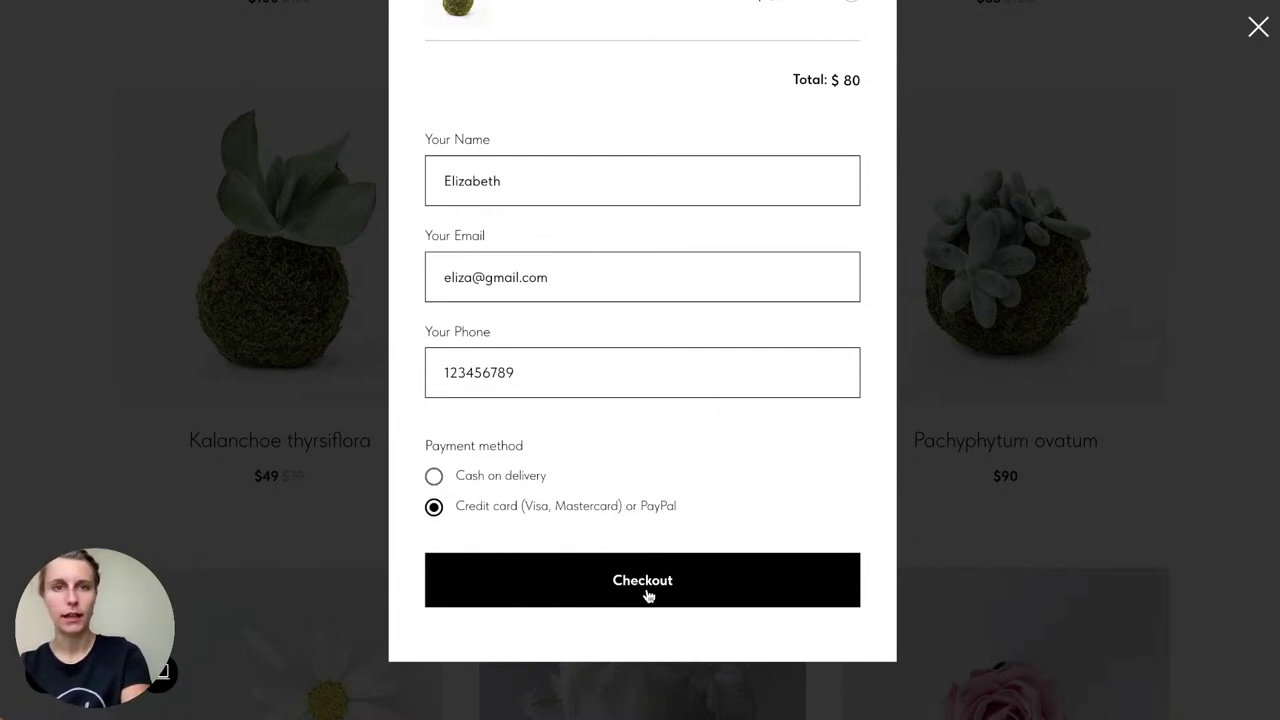
{"action": "scroll", "coordinate": [794, 517], "scroll_direction": "up", "scroll_amount": 3}
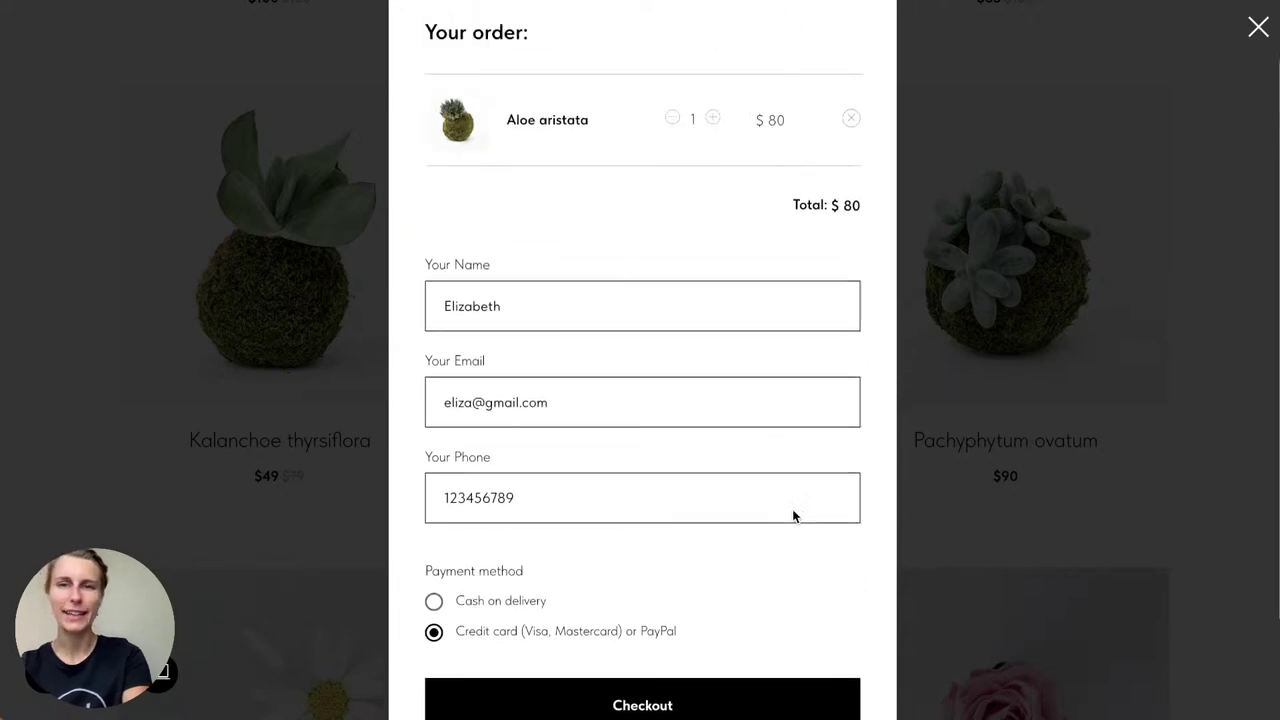
{"action": "left_click", "coordinate": [1120, 122]}
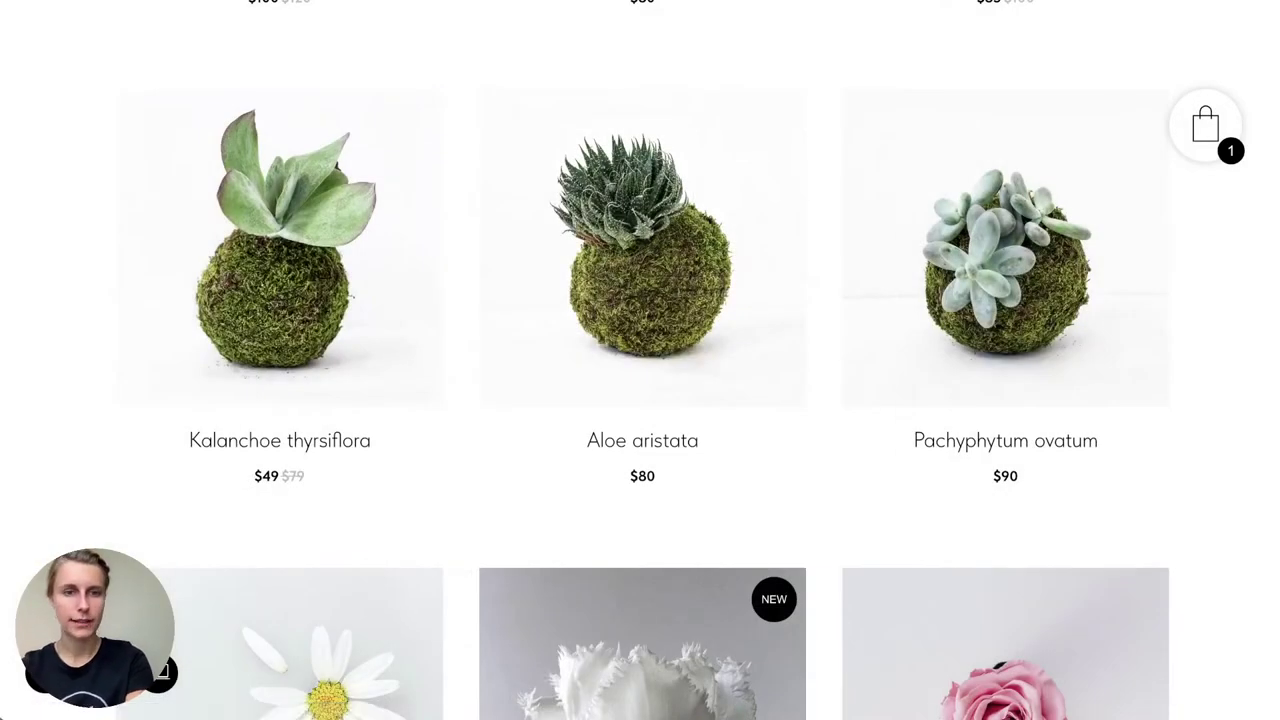
{"action": "key", "text": "alt+Left"}
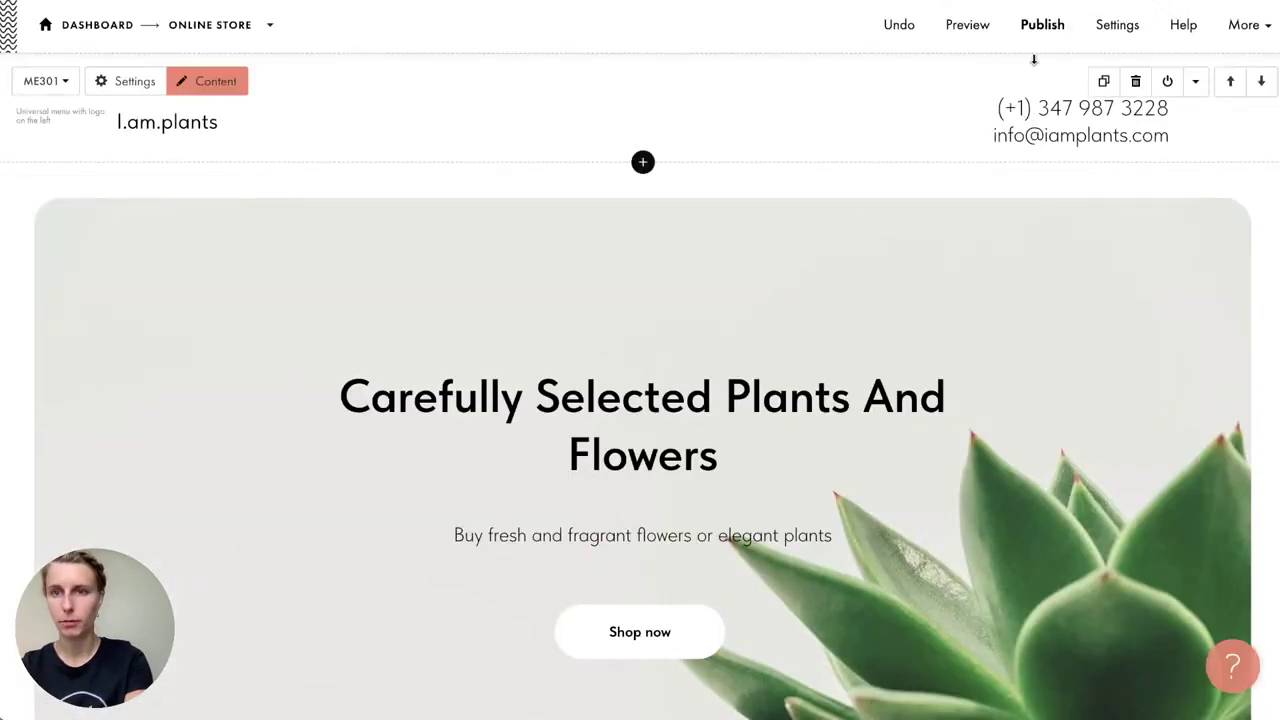
Step: Publish the page at the default tilda.ws address and open the live I.am.plants site
{"action": "left_click", "coordinate": [1040, 28]}
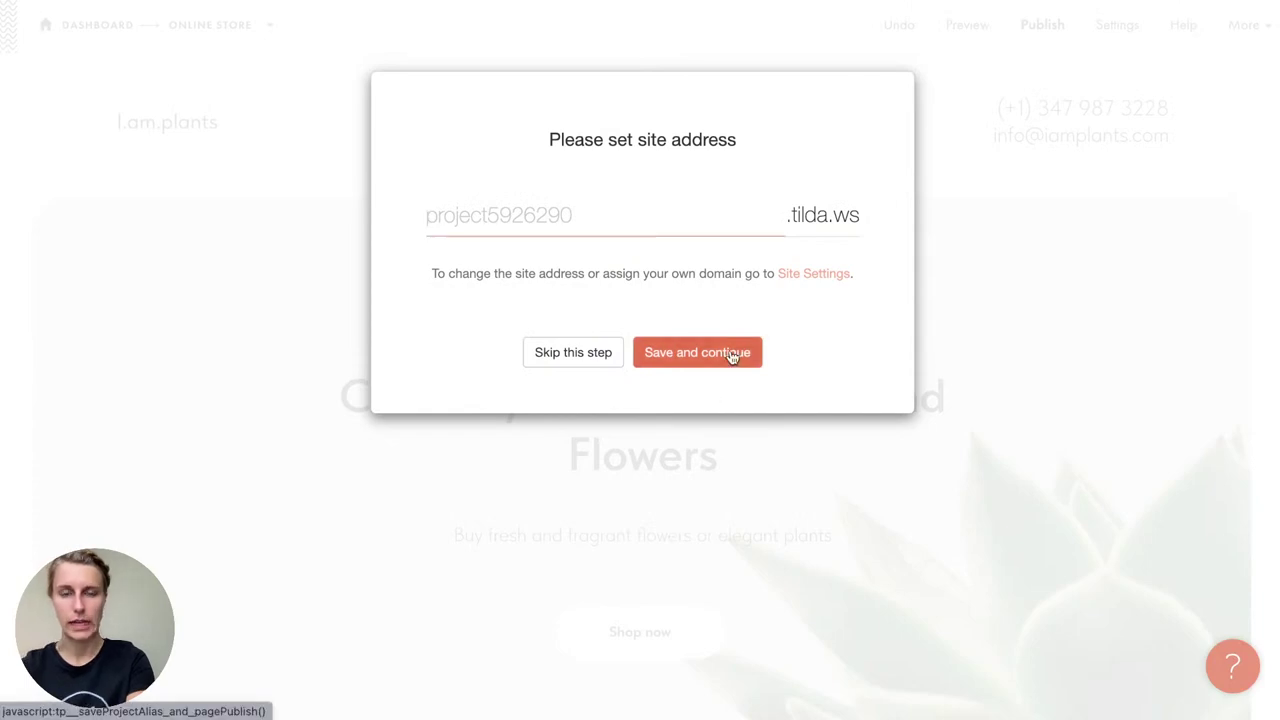
{"action": "left_click", "coordinate": [731, 354]}
{"action": "left_click", "coordinate": [711, 233]}
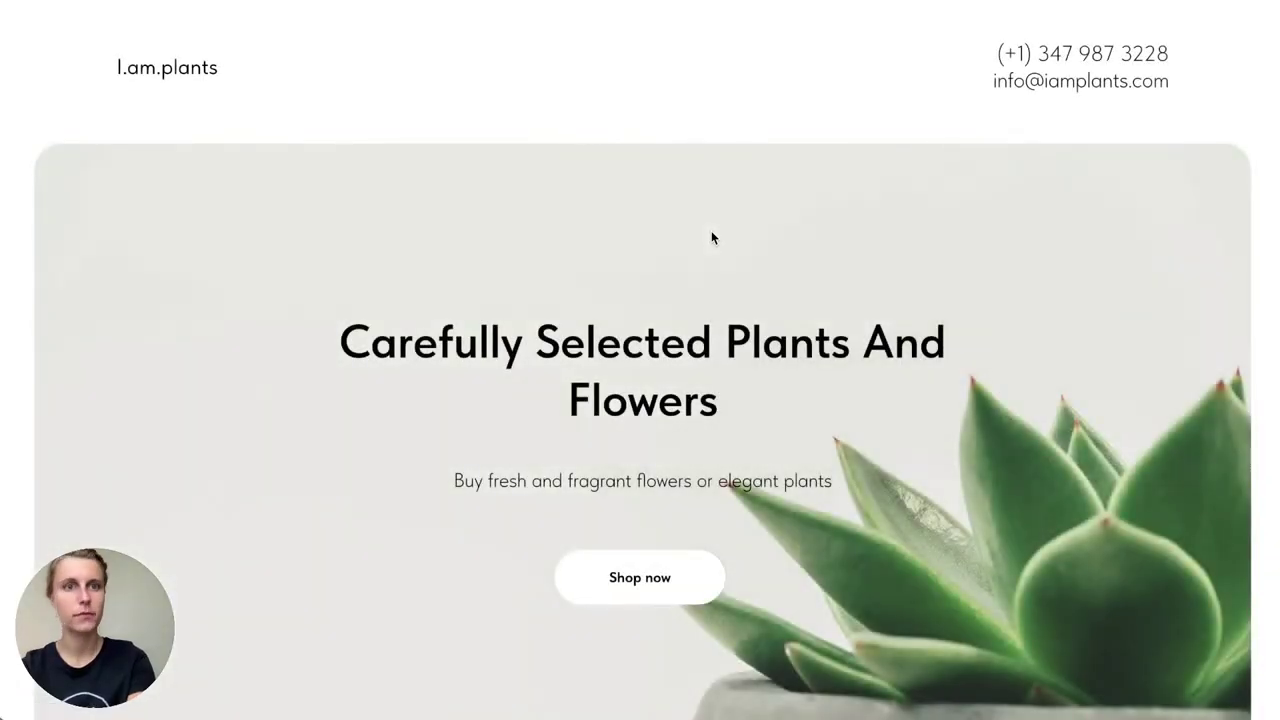
Step: Add Aloe aristata to the cart and enter a test customer's name, e-mail and phone
{"action": "scroll", "coordinate": [665, 575], "scroll_direction": "down", "scroll_amount": 8}
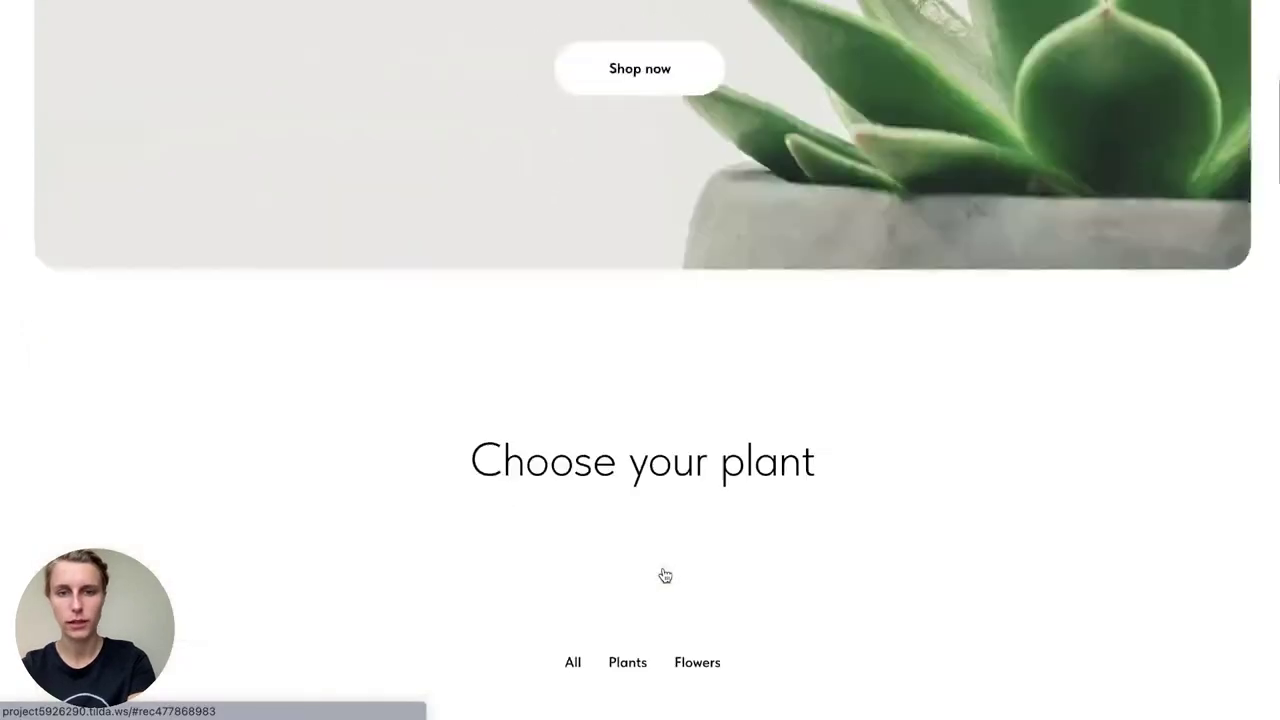
{"action": "scroll", "coordinate": [665, 575], "scroll_direction": "down", "scroll_amount": 5}
{"action": "left_click", "coordinate": [667, 548]}
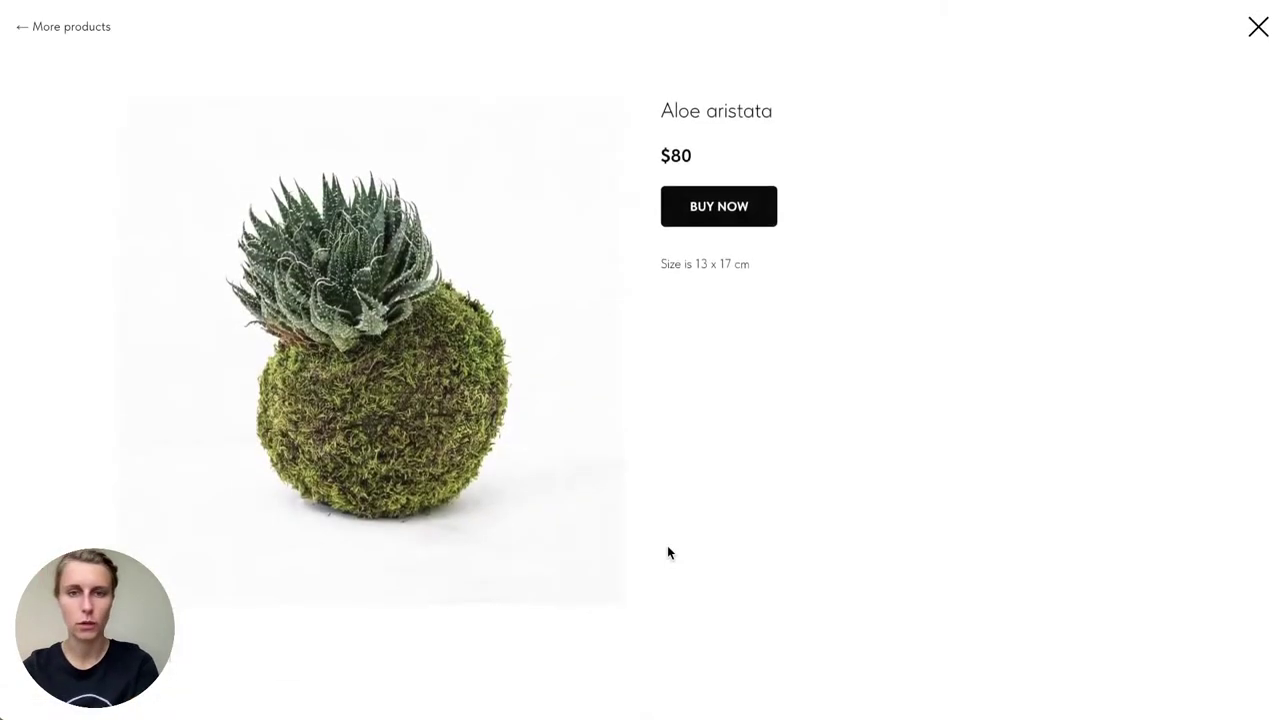
{"action": "left_click", "coordinate": [733, 207]}
{"action": "left_click", "coordinate": [572, 367]}
{"action": "type", "text": "Elizabeth"}
{"action": "key", "text": "Tab"}
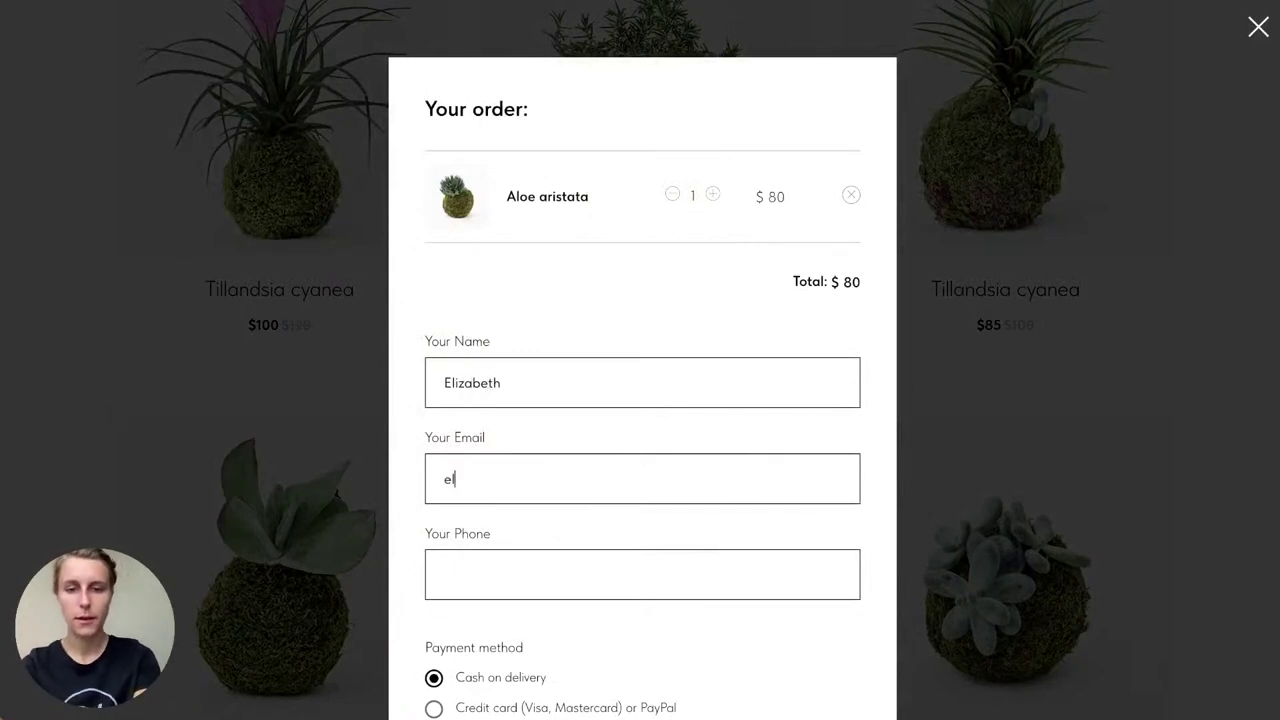
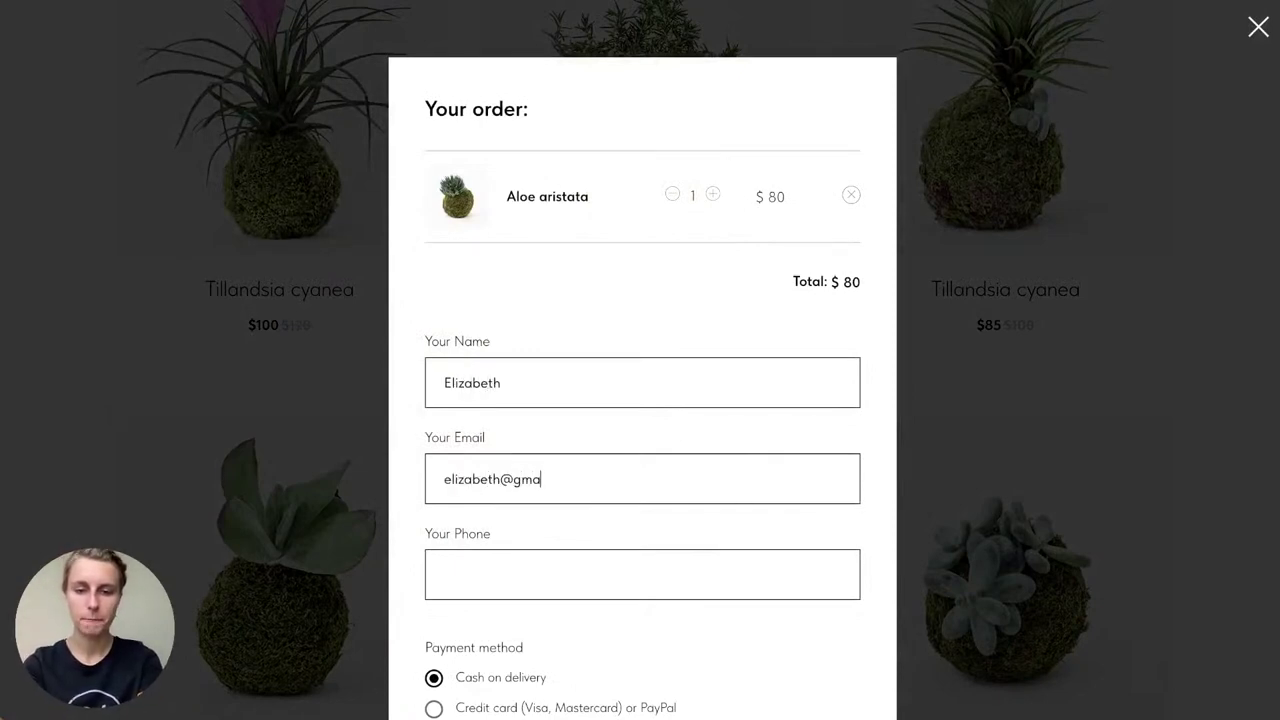
{"action": "key", "text": "Tab"}
{"action": "type", "text": "12345678"}
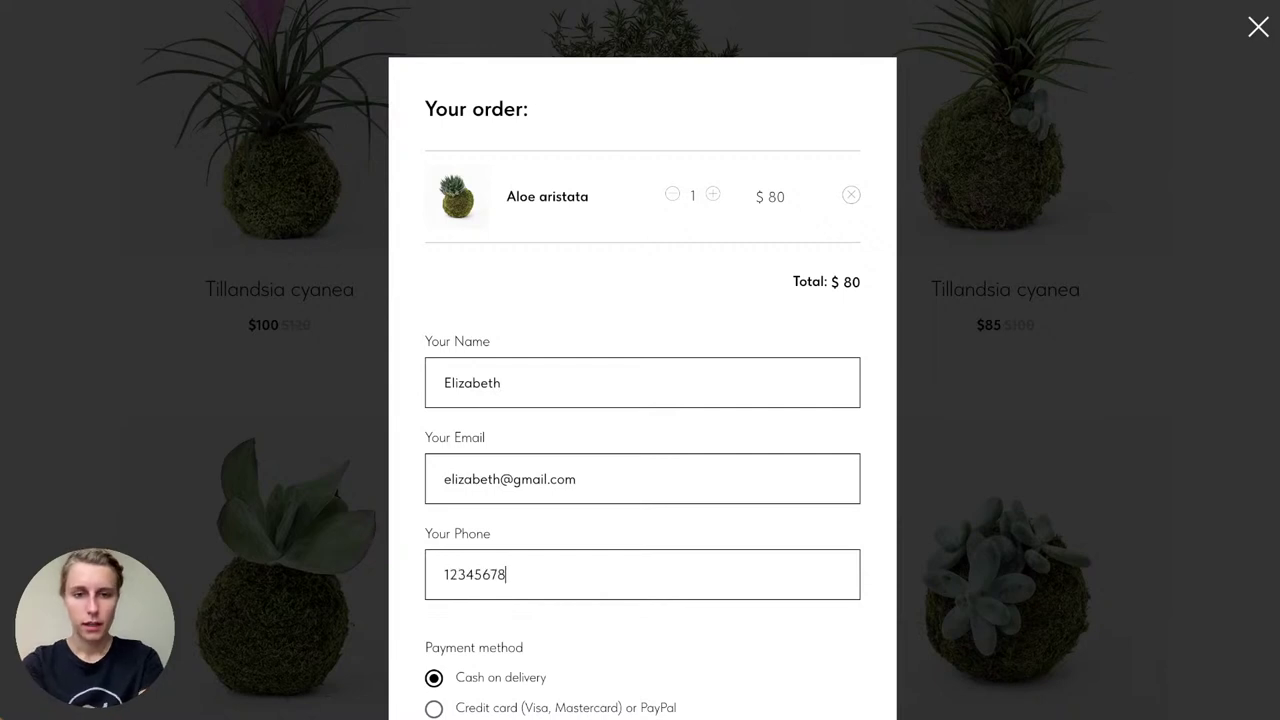
Step: Choose Credit card or PayPal, submit the $80 order, and return from PayPal to the store
{"action": "scroll", "coordinate": [642, 400], "scroll_direction": "down", "scroll_amount": 1}
{"action": "left_click", "coordinate": [510, 679]}
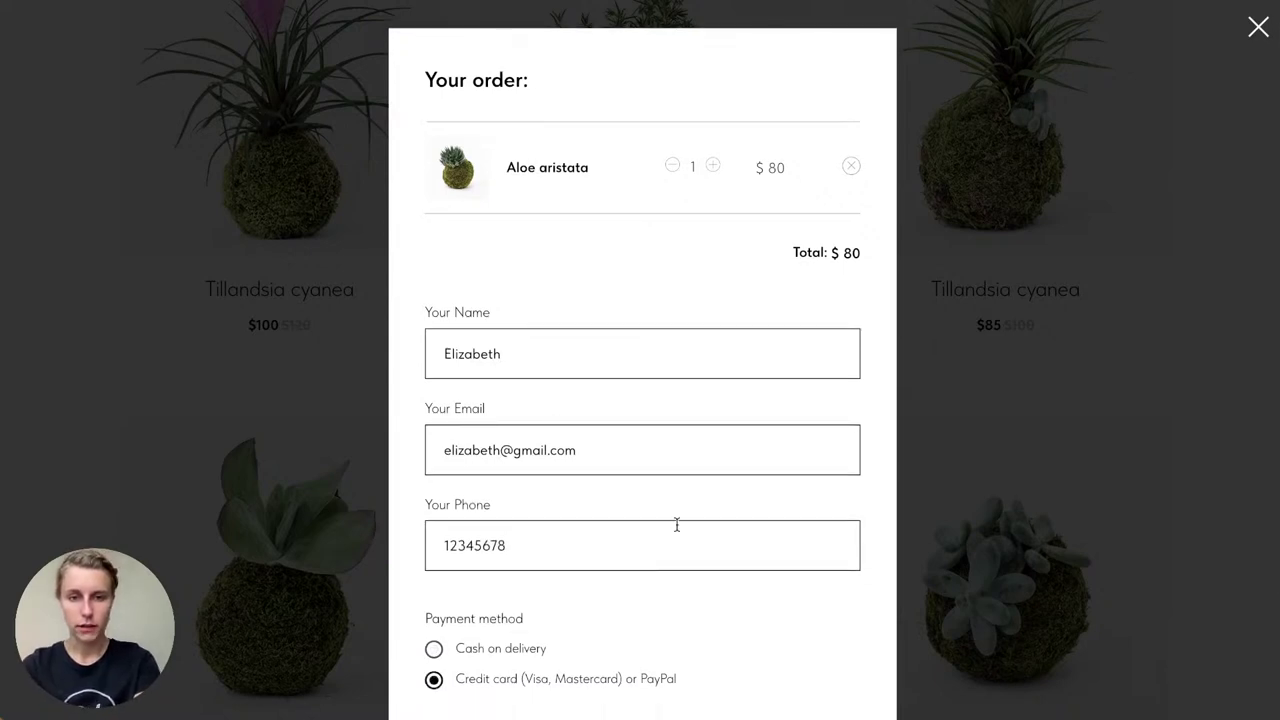
{"action": "scroll", "coordinate": [677, 524], "scroll_direction": "down", "scroll_amount": 3}
{"action": "left_click", "coordinate": [667, 587]}
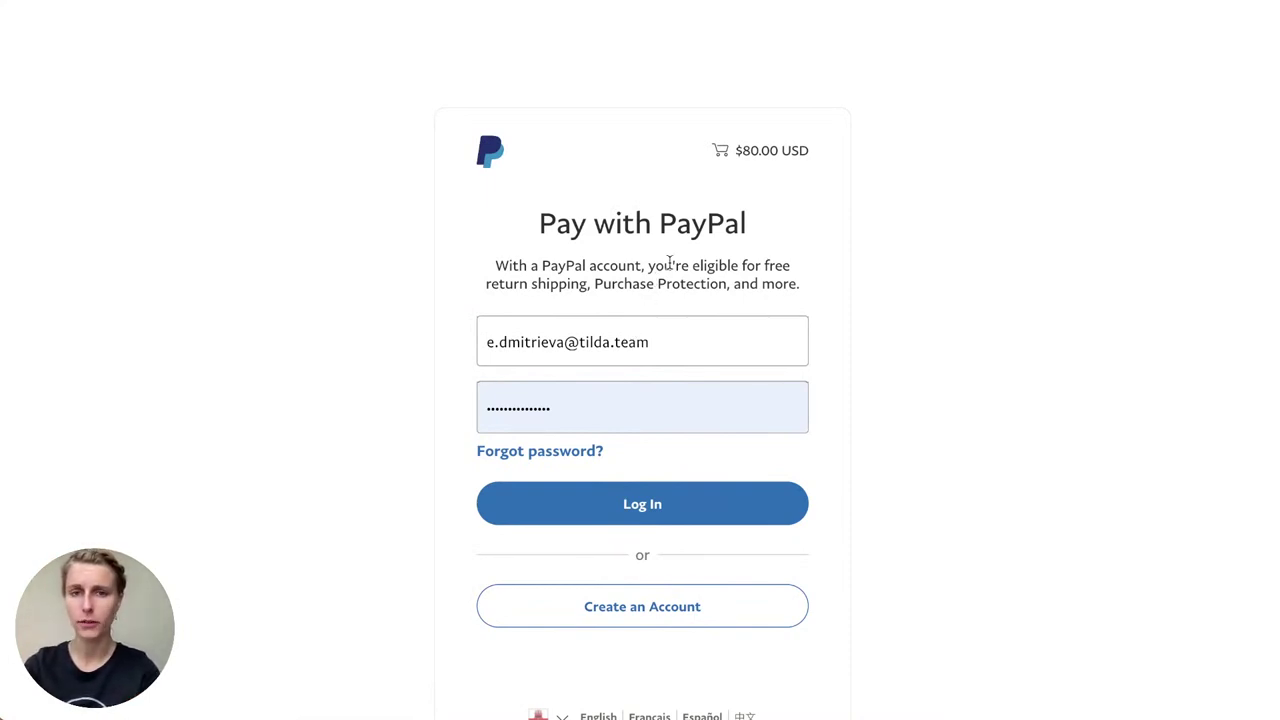
{"action": "key", "text": "alt+Left"}
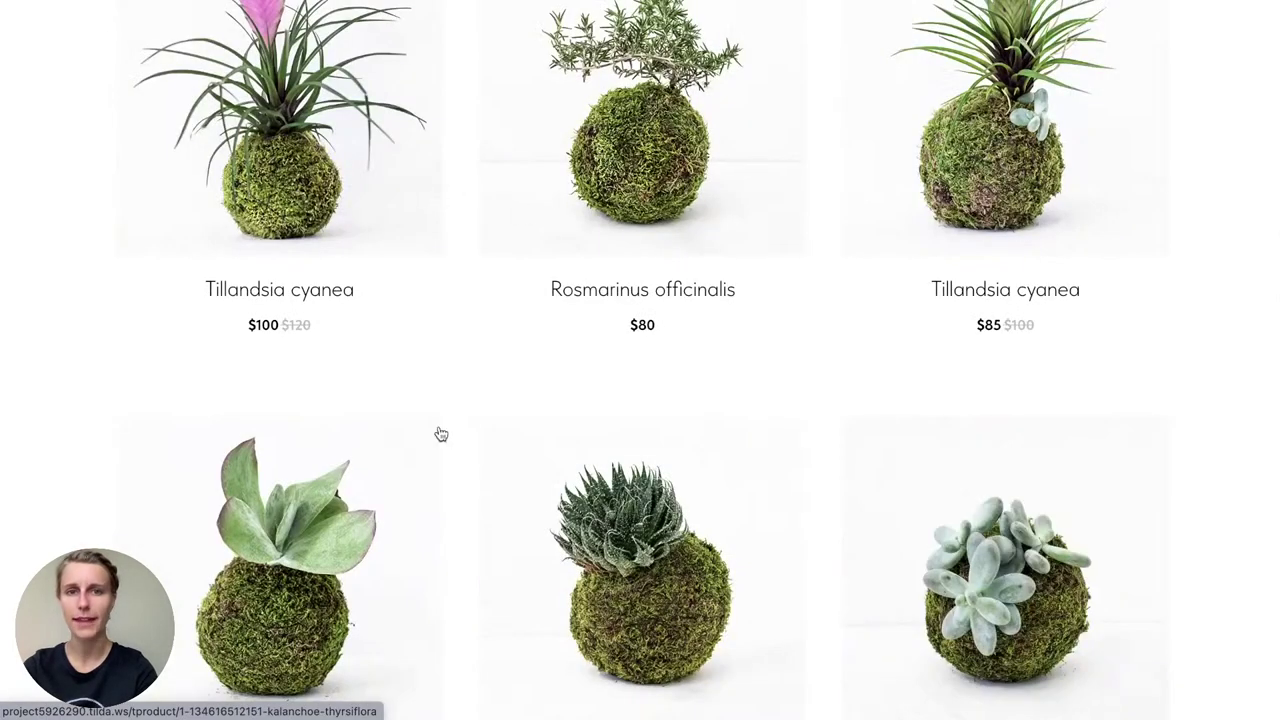
Step: Dismiss the publish confirmation and bring the ST300 product catalog block into view
{"action": "scroll", "coordinate": [440, 434], "scroll_direction": "up", "scroll_amount": 15}
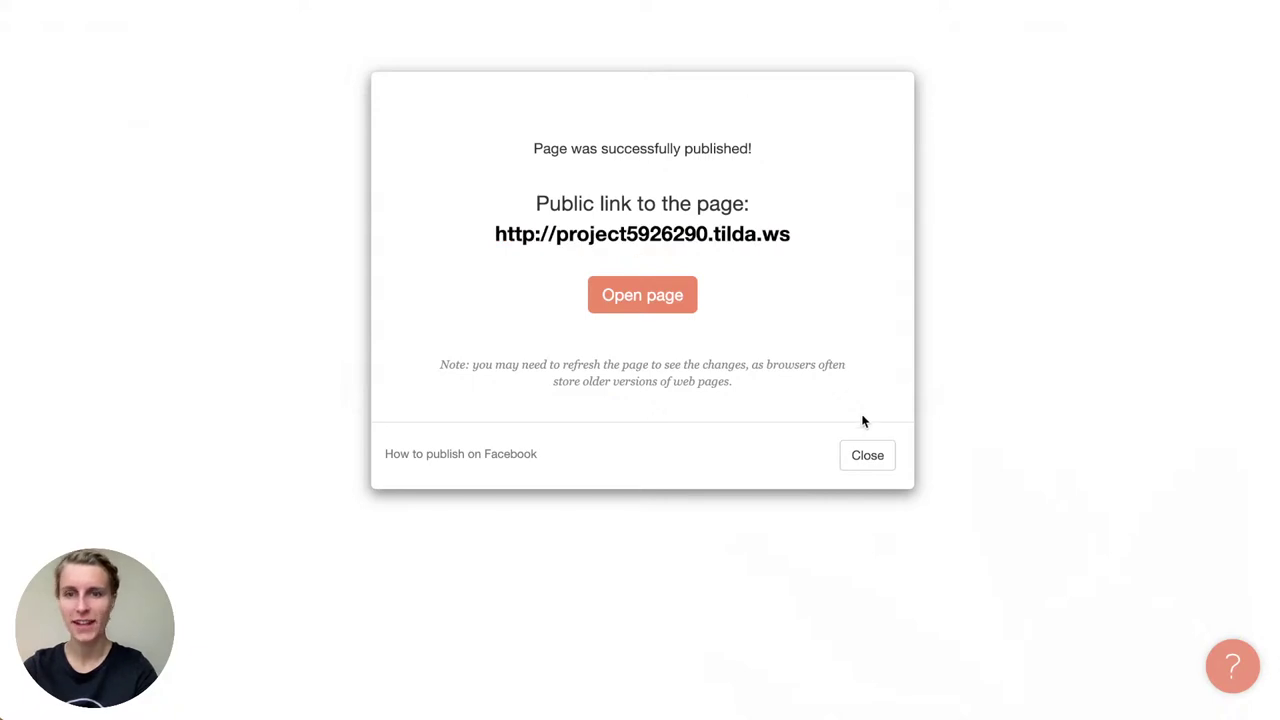
{"action": "left_click", "coordinate": [870, 458]}
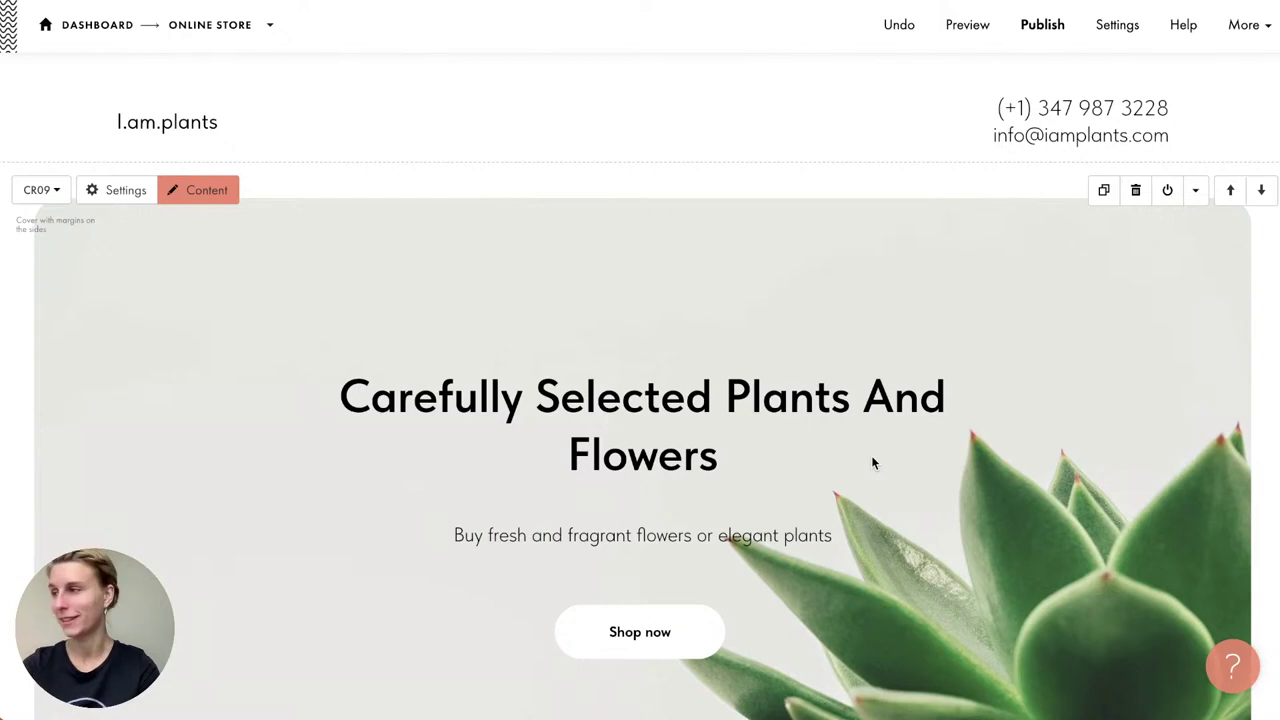
{"action": "scroll", "coordinate": [871, 462], "scroll_direction": "down", "scroll_amount": 10}
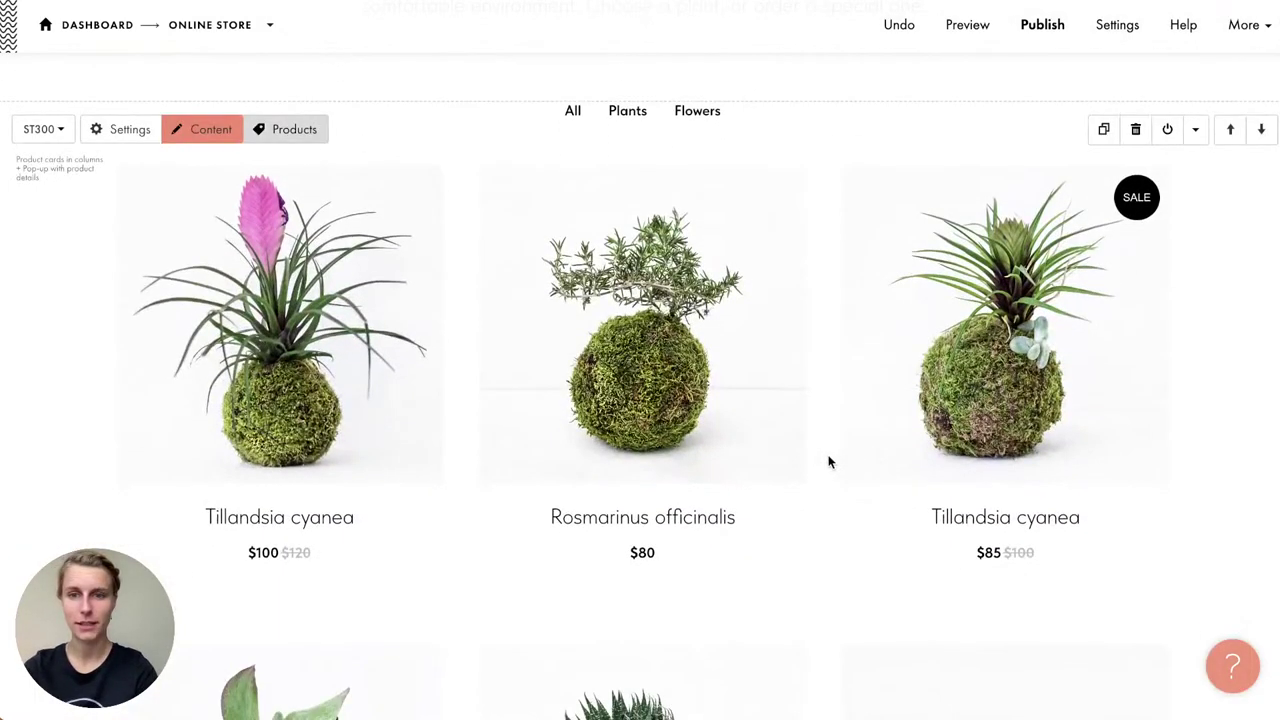
{"action": "scroll", "coordinate": [828, 462], "scroll_direction": "down", "scroll_amount": 2}
{"action": "scroll", "coordinate": [828, 462], "scroll_direction": "up", "scroll_amount": 1}
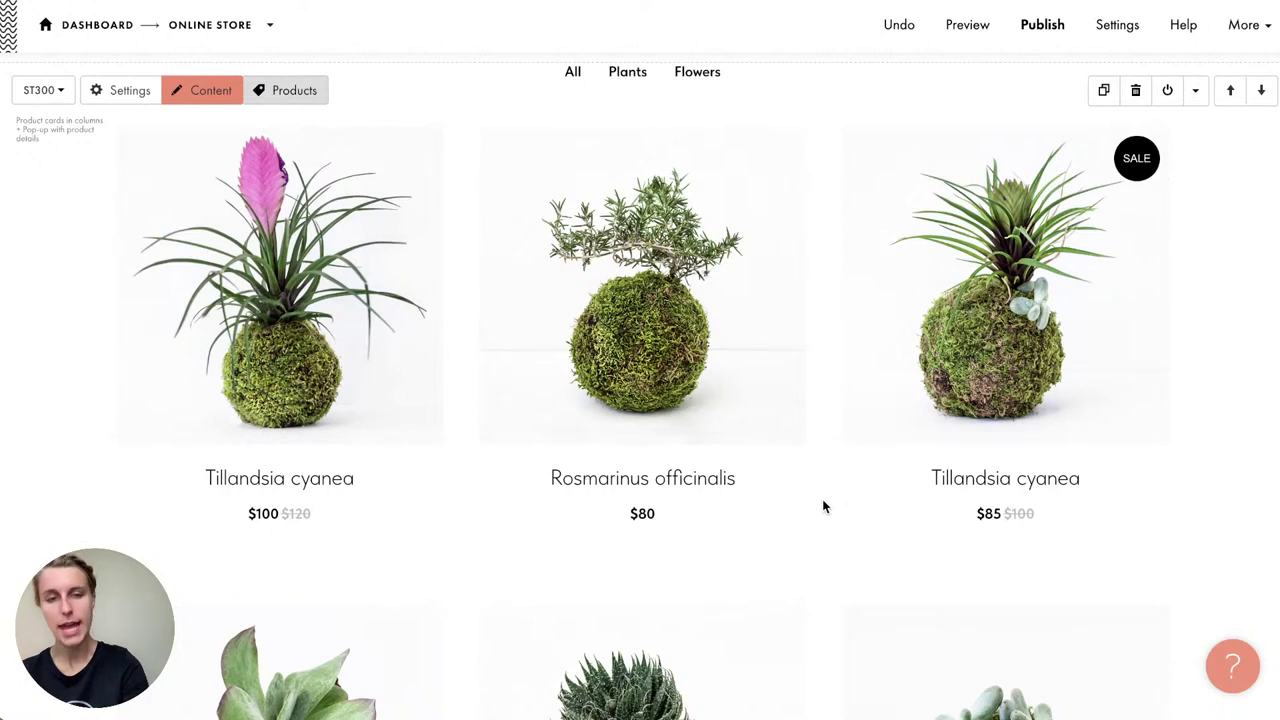
Step: Republish, add Gerberas to the cart, and go through the order form's contact fields
{"action": "left_click", "coordinate": [1054, 25]}
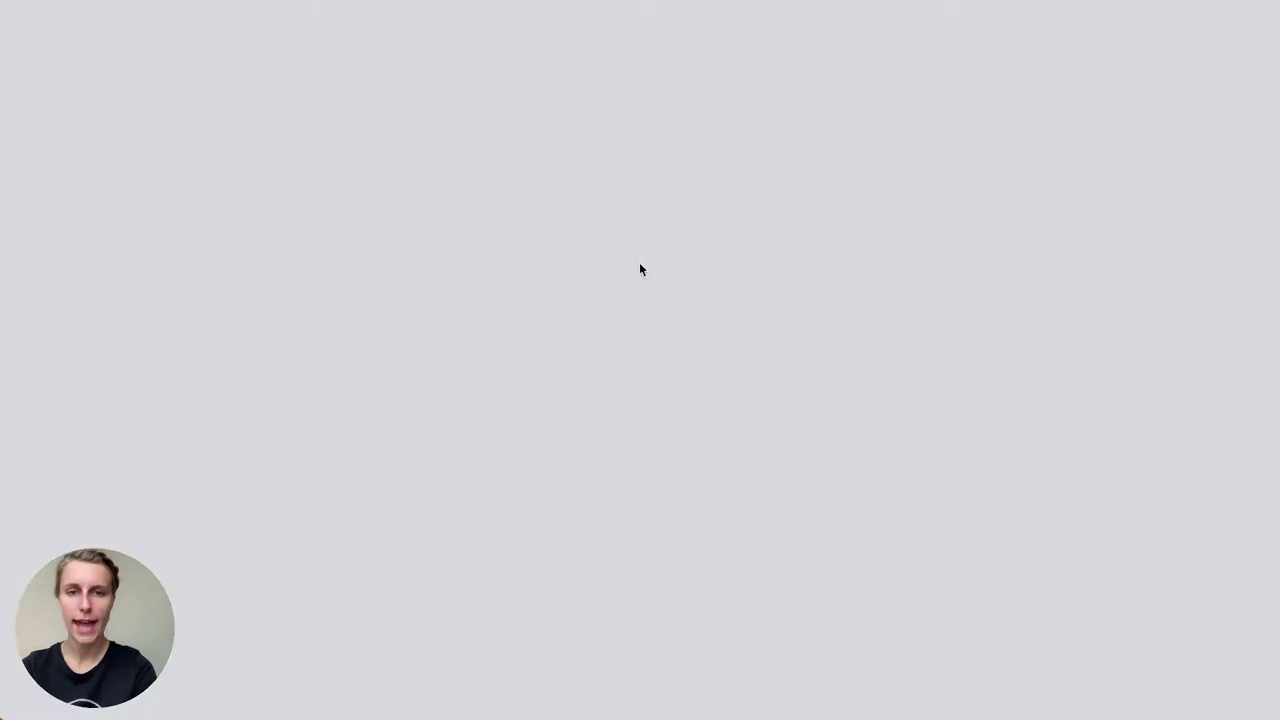
{"action": "scroll", "coordinate": [588, 468], "scroll_direction": "down", "scroll_amount": 10}
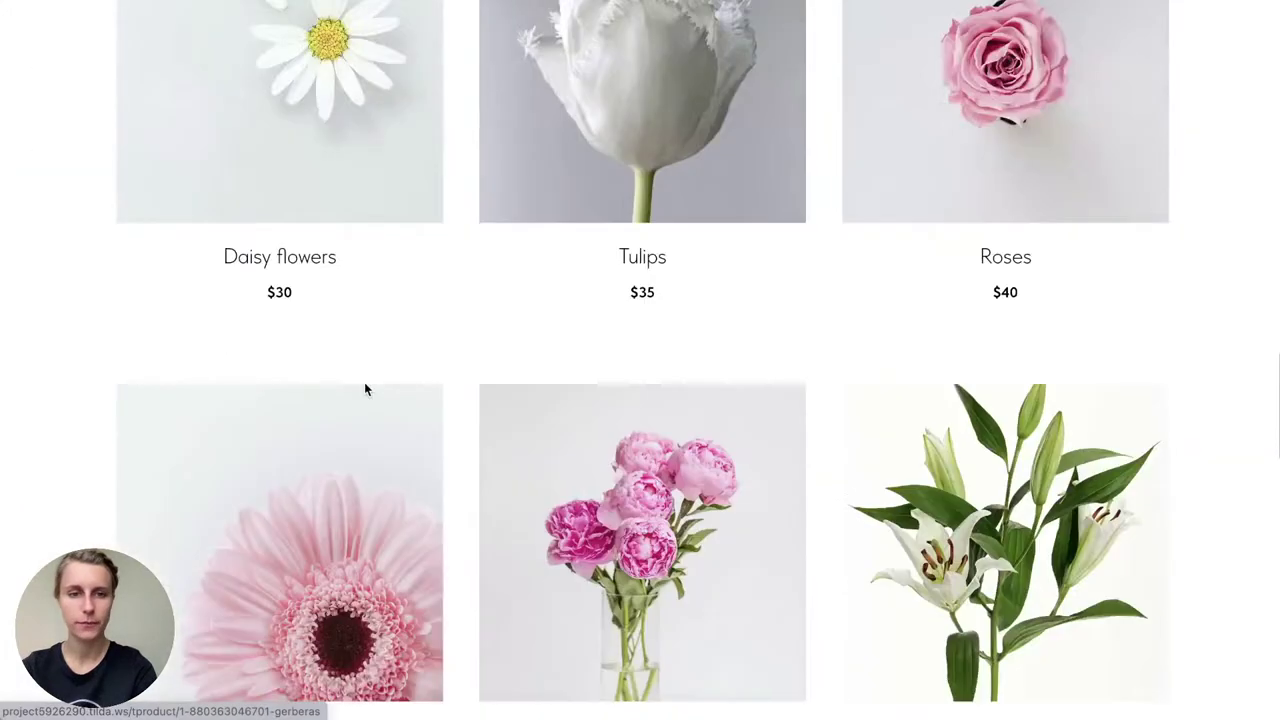
{"action": "left_click", "coordinate": [365, 418]}
{"action": "left_click", "coordinate": [717, 206]}
{"action": "left_click", "coordinate": [497, 394]}
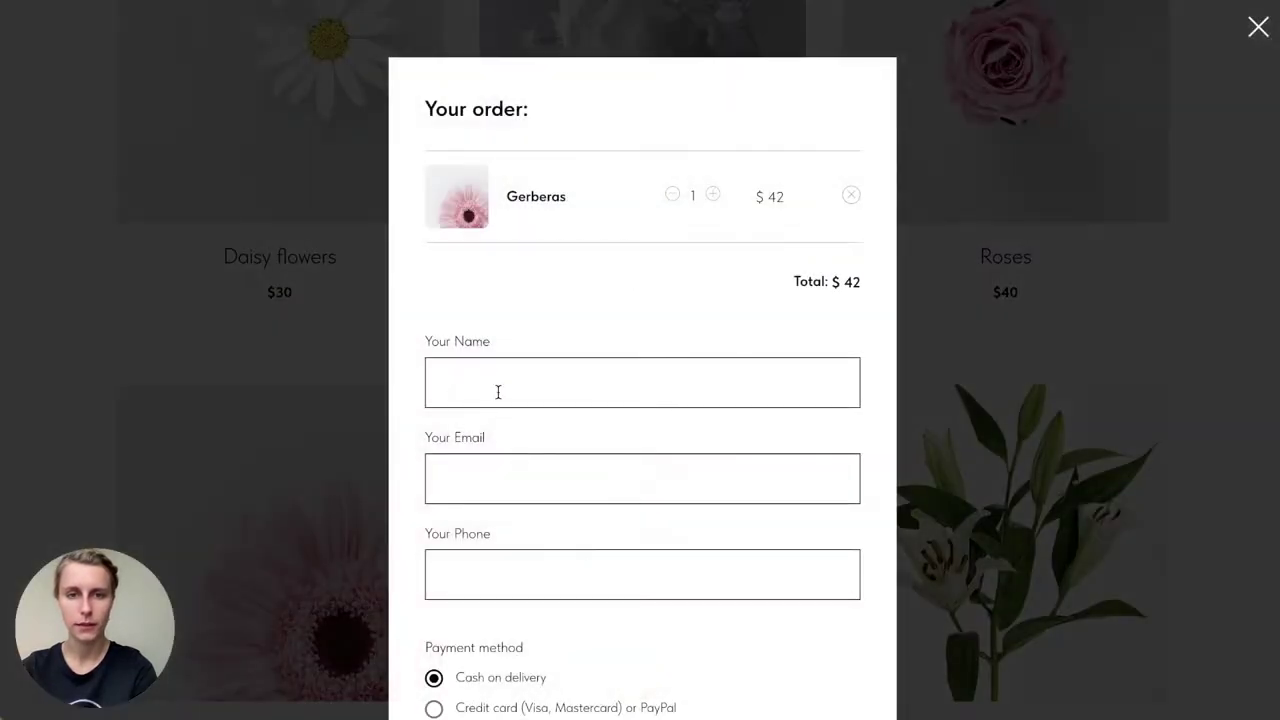
{"action": "left_click", "coordinate": [502, 478]}
{"action": "left_click", "coordinate": [517, 589]}
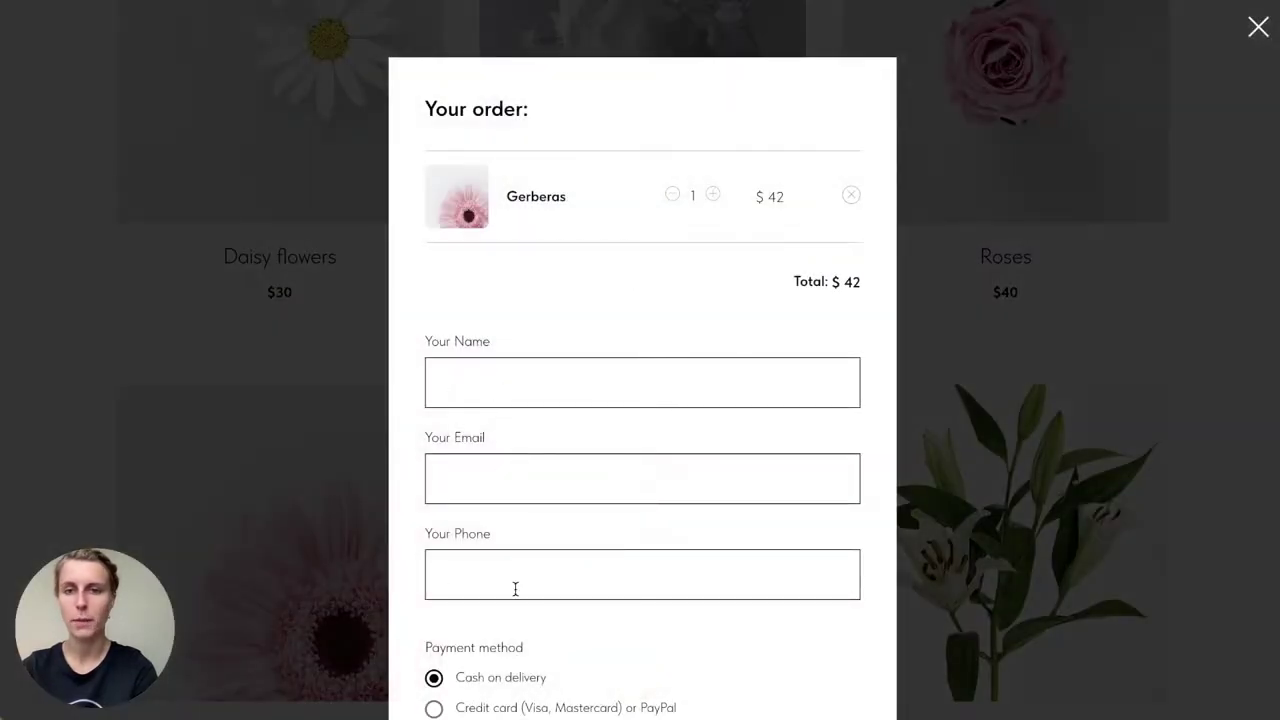
{"action": "scroll", "coordinate": [515, 589], "scroll_direction": "down", "scroll_amount": 2}
{"action": "scroll", "coordinate": [515, 589], "scroll_direction": "up", "scroll_amount": 2}
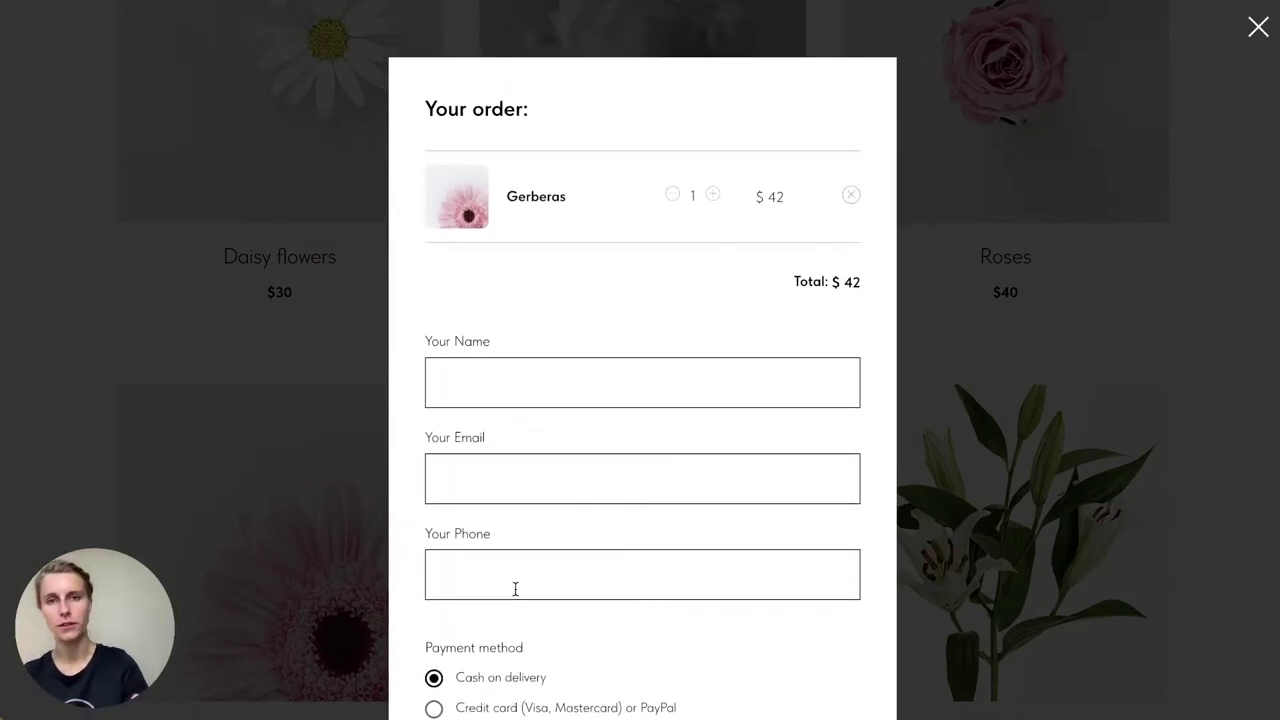
Step: Close the order form and publish confirmation, returning to the Online Store dashboard
{"action": "left_click", "coordinate": [1019, 361]}
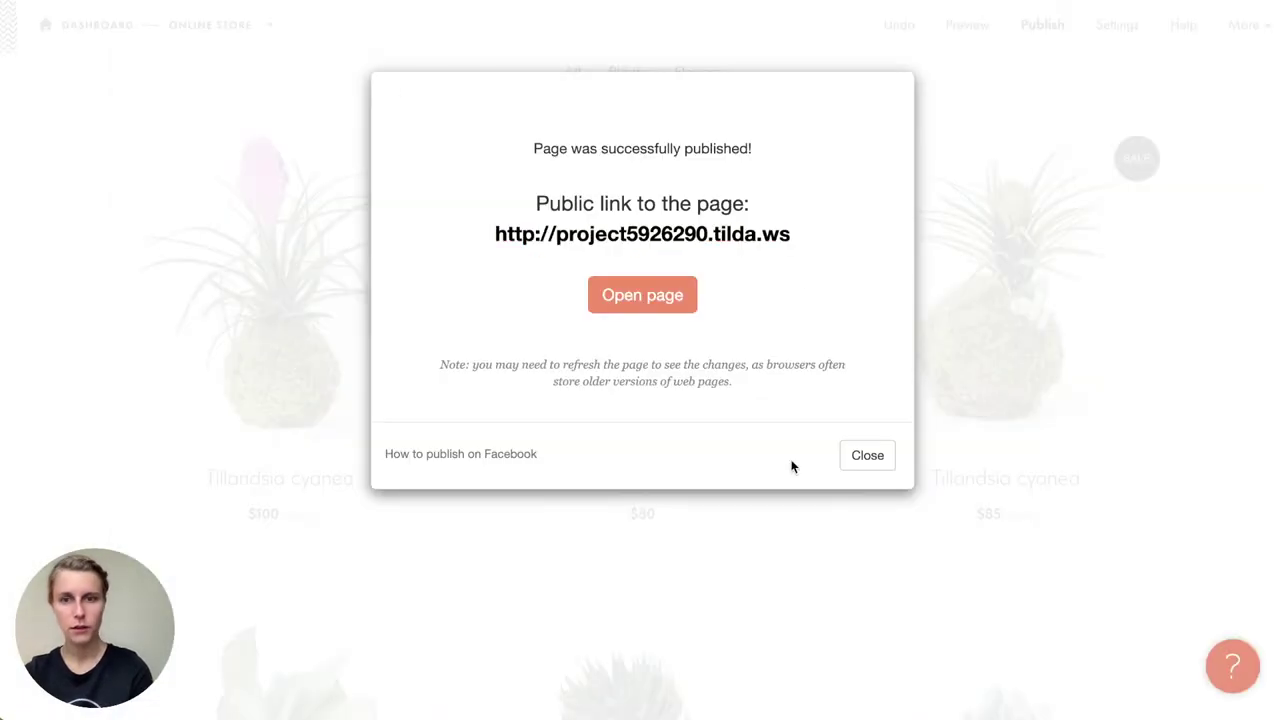
{"action": "left_click", "coordinate": [865, 456]}
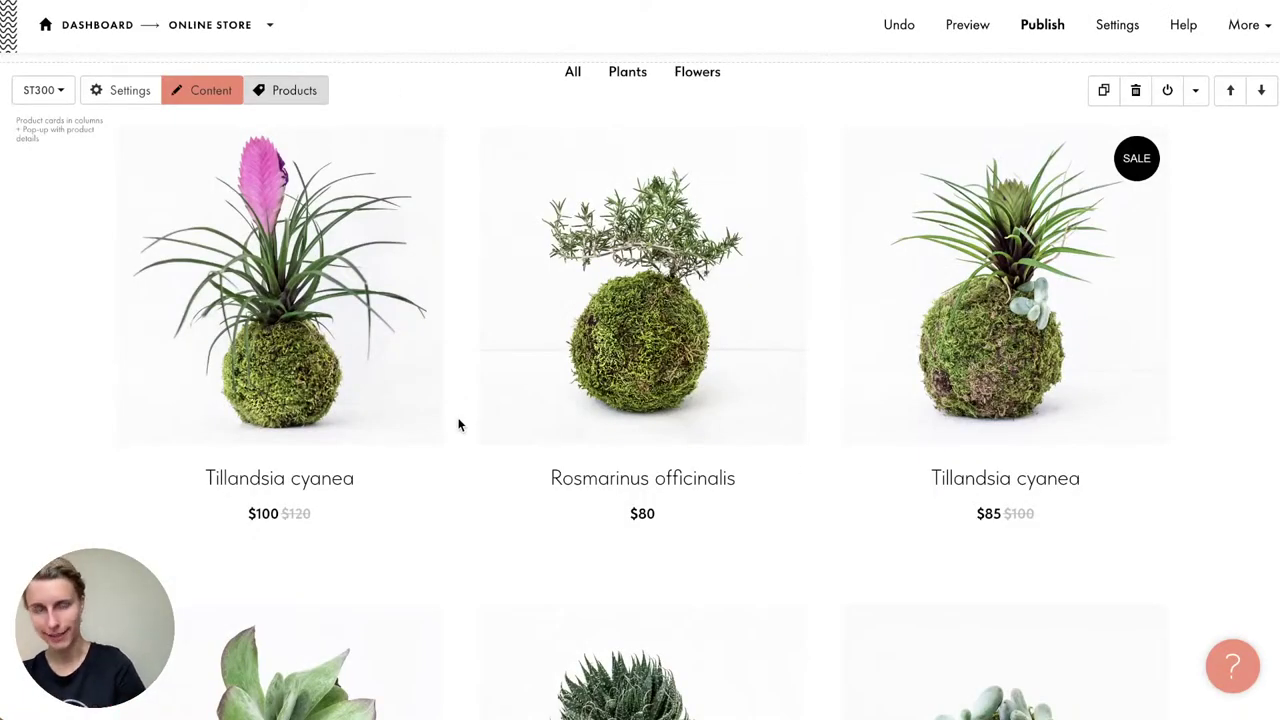
{"action": "left_click", "coordinate": [210, 24]}
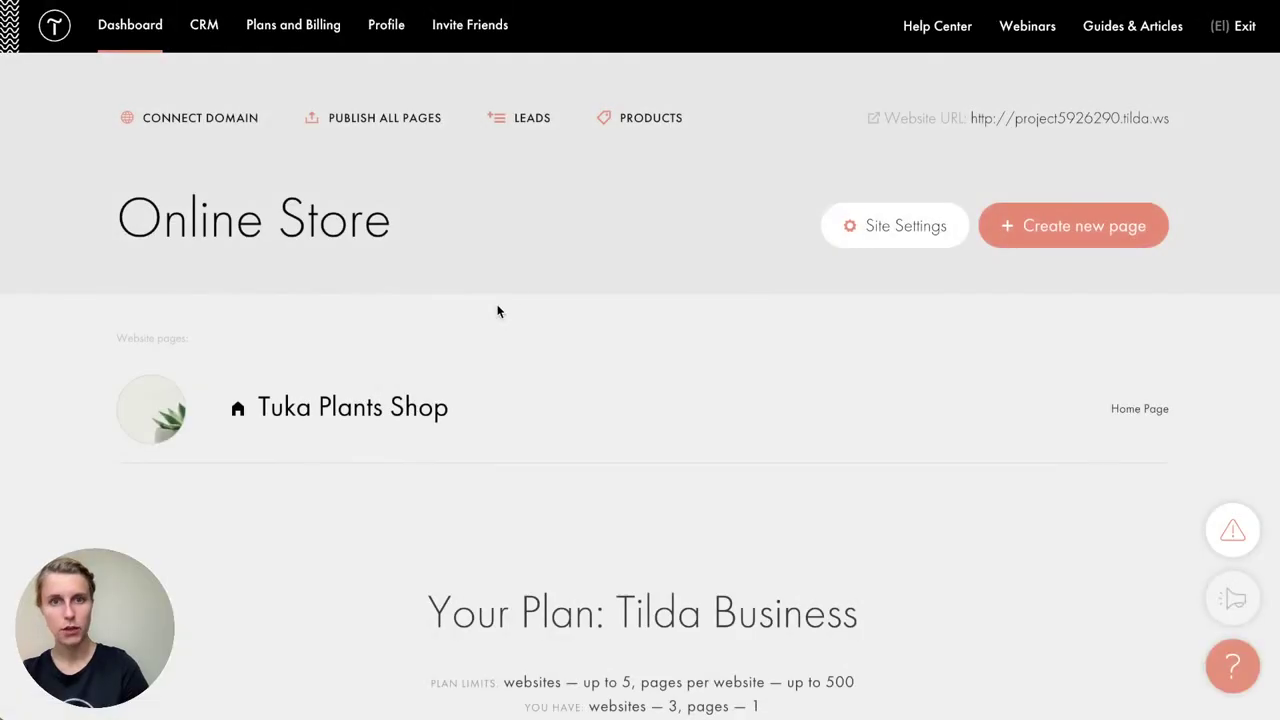
Step: Check the test order under LEADS, then reopen the Tuka Plants Shop page in the editor
{"action": "left_click", "coordinate": [525, 126]}
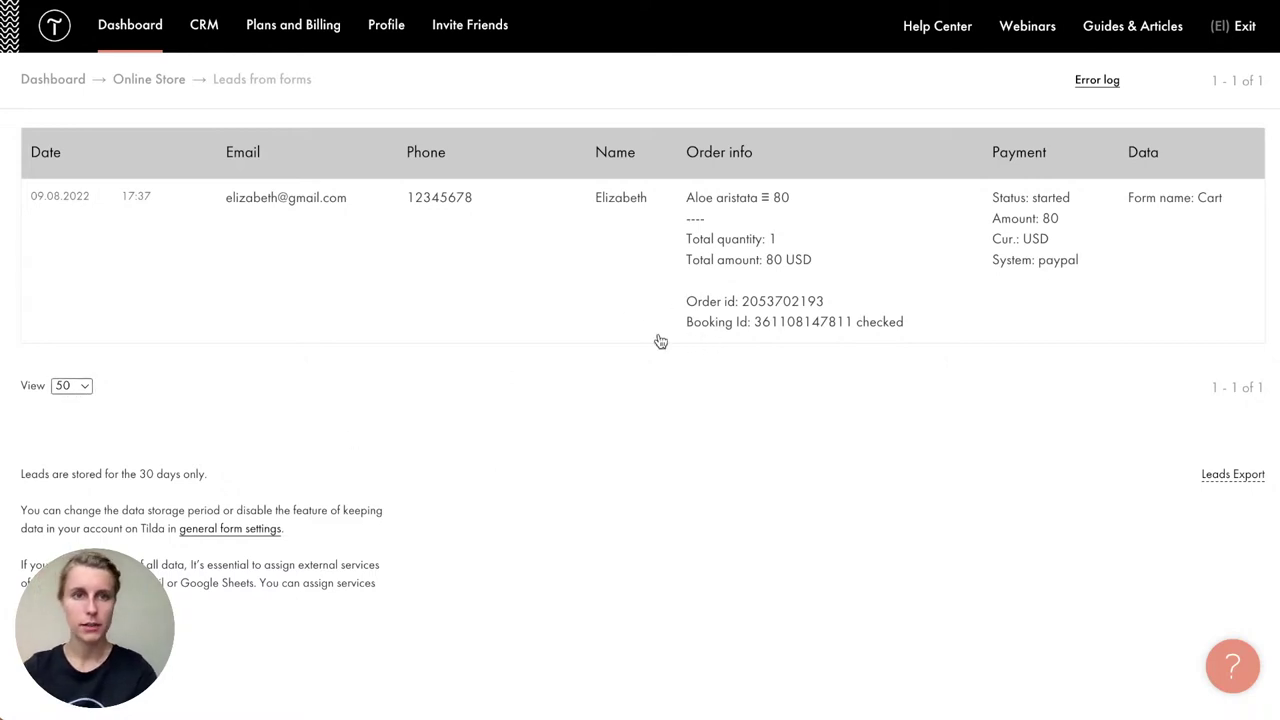
{"action": "key", "text": "alt+Left"}
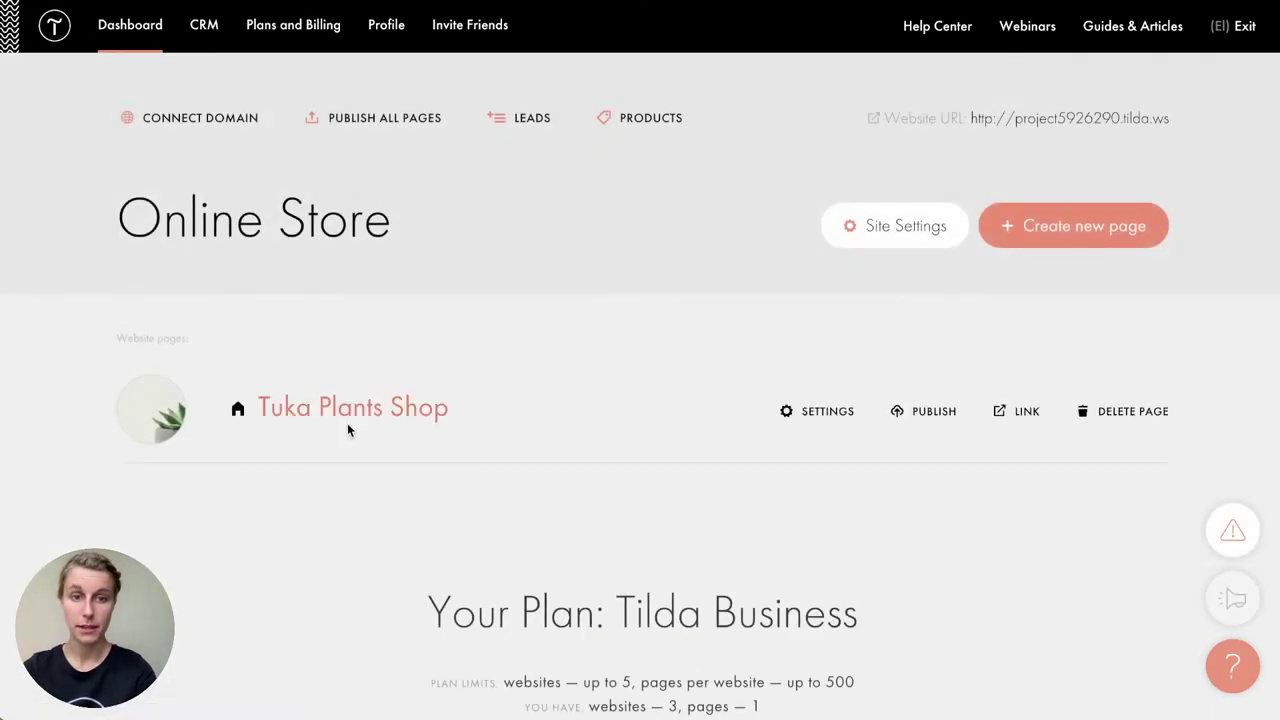
{"action": "left_click", "coordinate": [391, 420]}
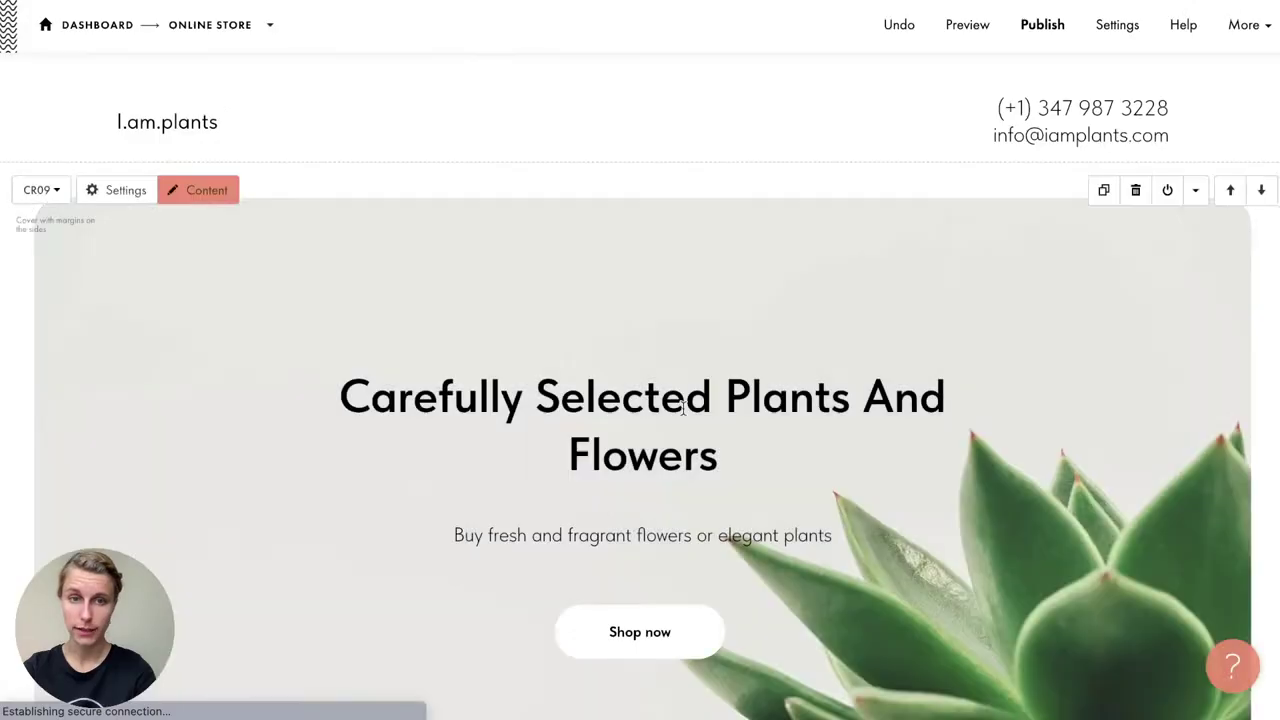
Step: In the ST100 cart block's Content settings, choose to connect a Form Data Receiver service
{"action": "scroll", "coordinate": [685, 414], "scroll_direction": "down", "scroll_amount": 4}
{"action": "scroll", "coordinate": [685, 414], "scroll_direction": "down", "scroll_amount": 8}
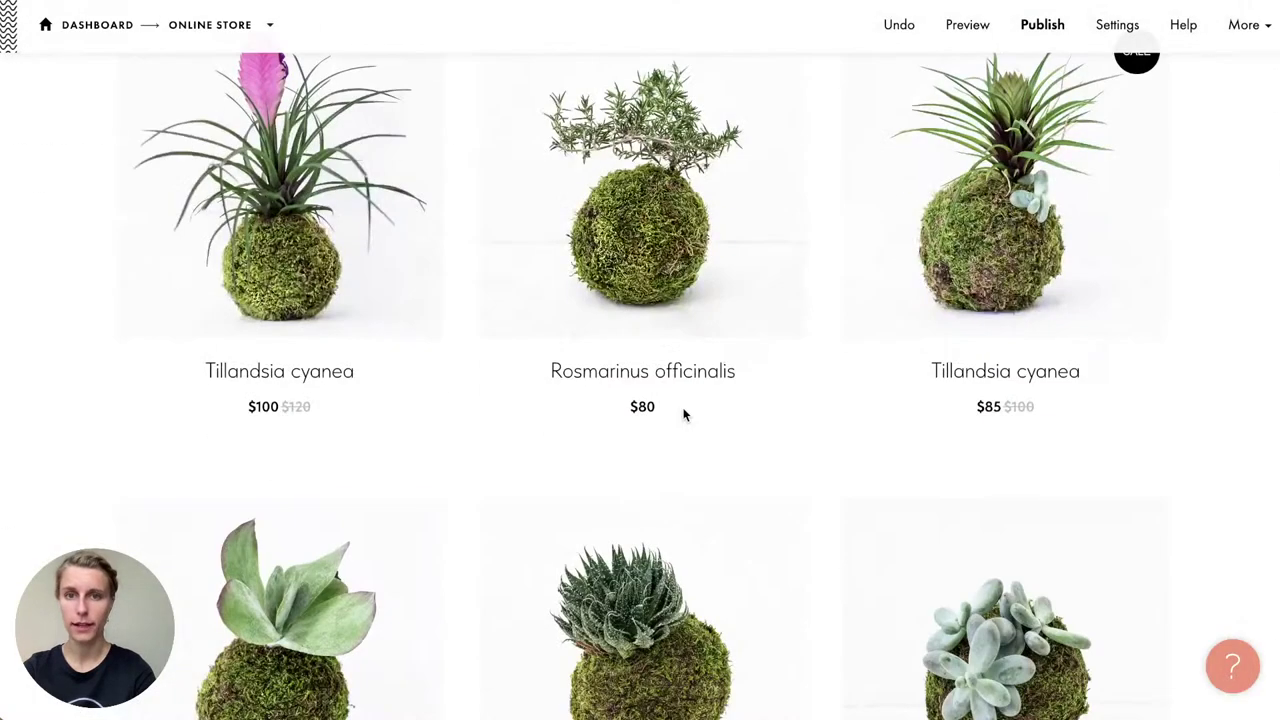
{"action": "scroll", "coordinate": [684, 414], "scroll_direction": "up", "scroll_amount": 5}
{"action": "scroll", "coordinate": [684, 414], "scroll_direction": "down", "scroll_amount": 15}
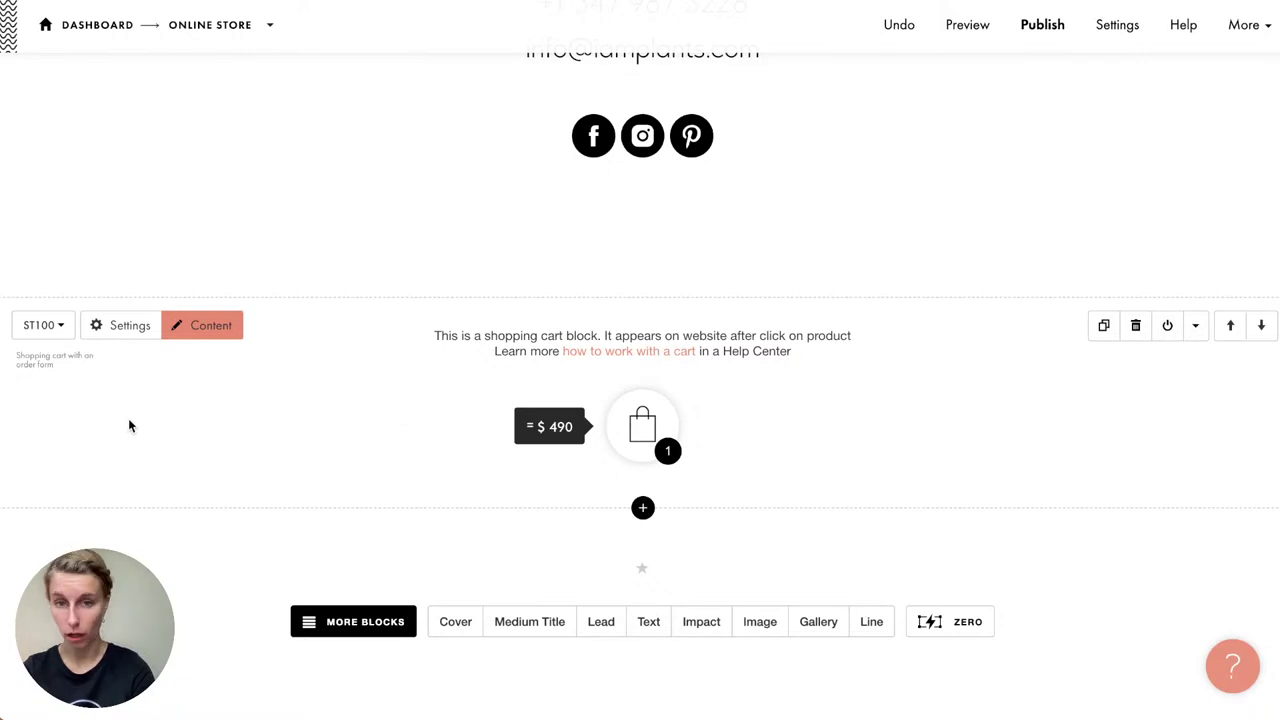
{"action": "left_click", "coordinate": [180, 325]}
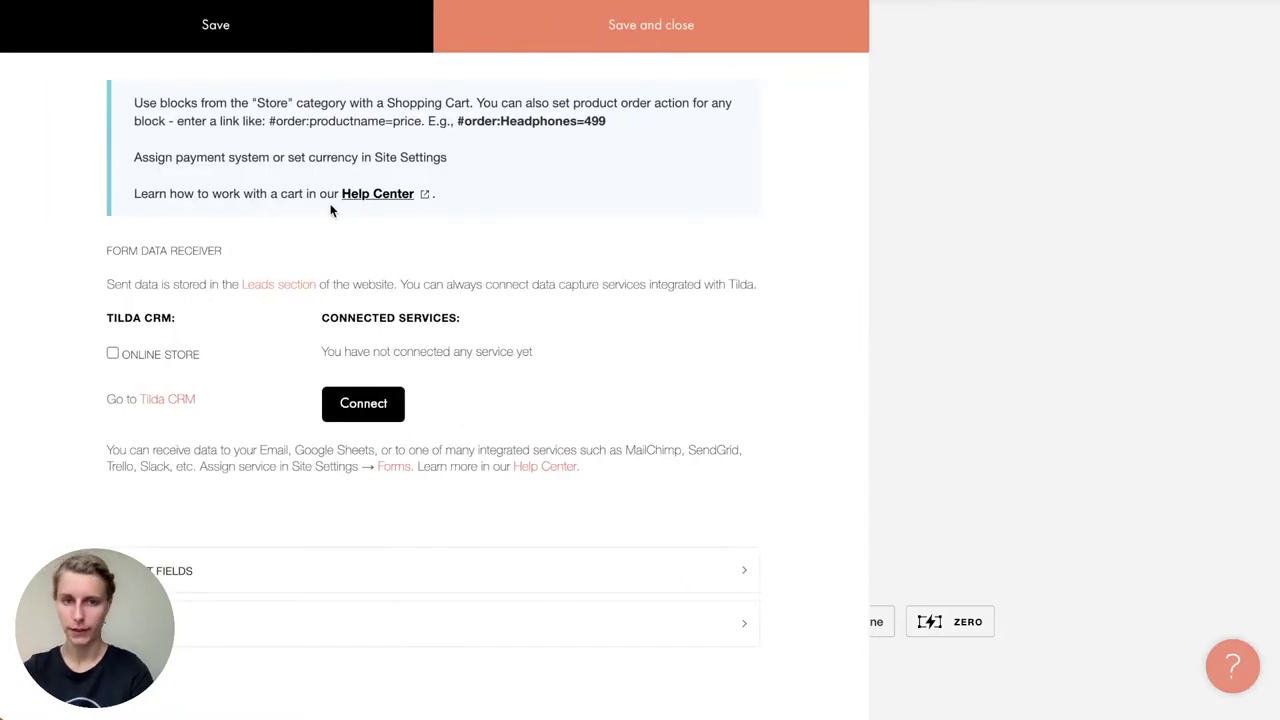
{"action": "scroll", "coordinate": [227, 282], "scroll_direction": "down", "scroll_amount": 1}
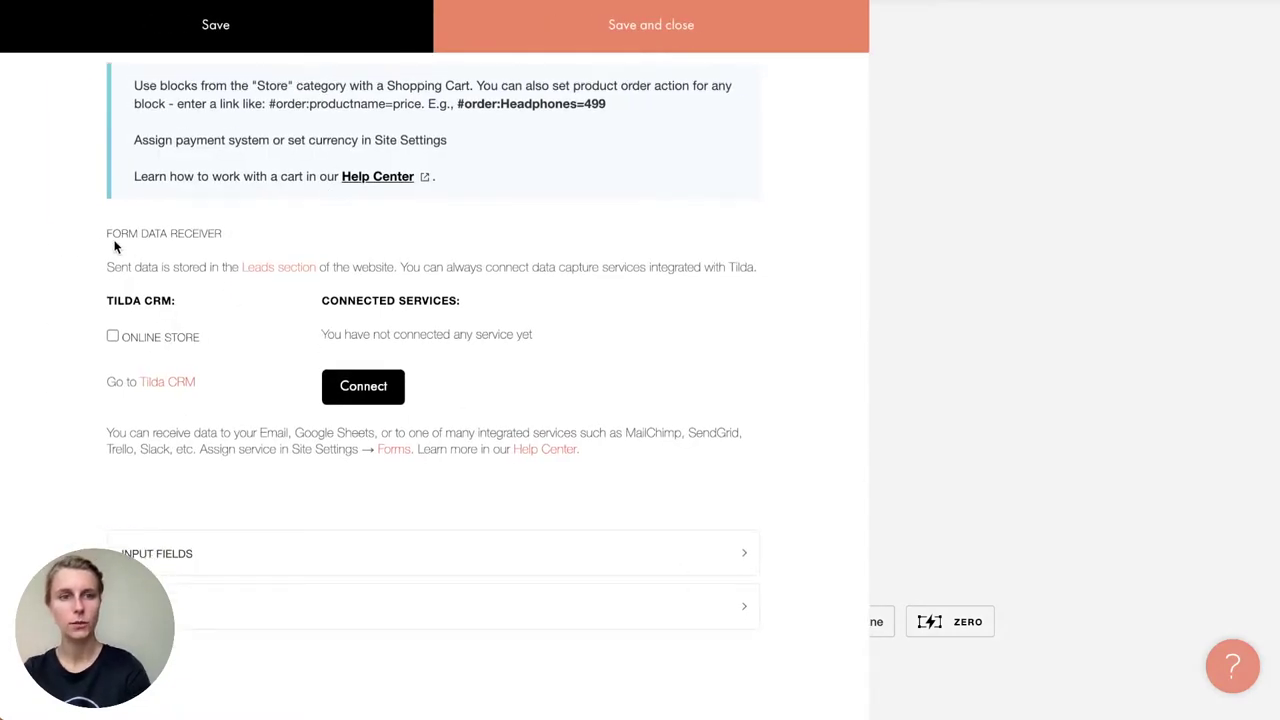
{"action": "left_click_drag", "start_coordinate": [108, 302], "coordinate": [198, 305]}
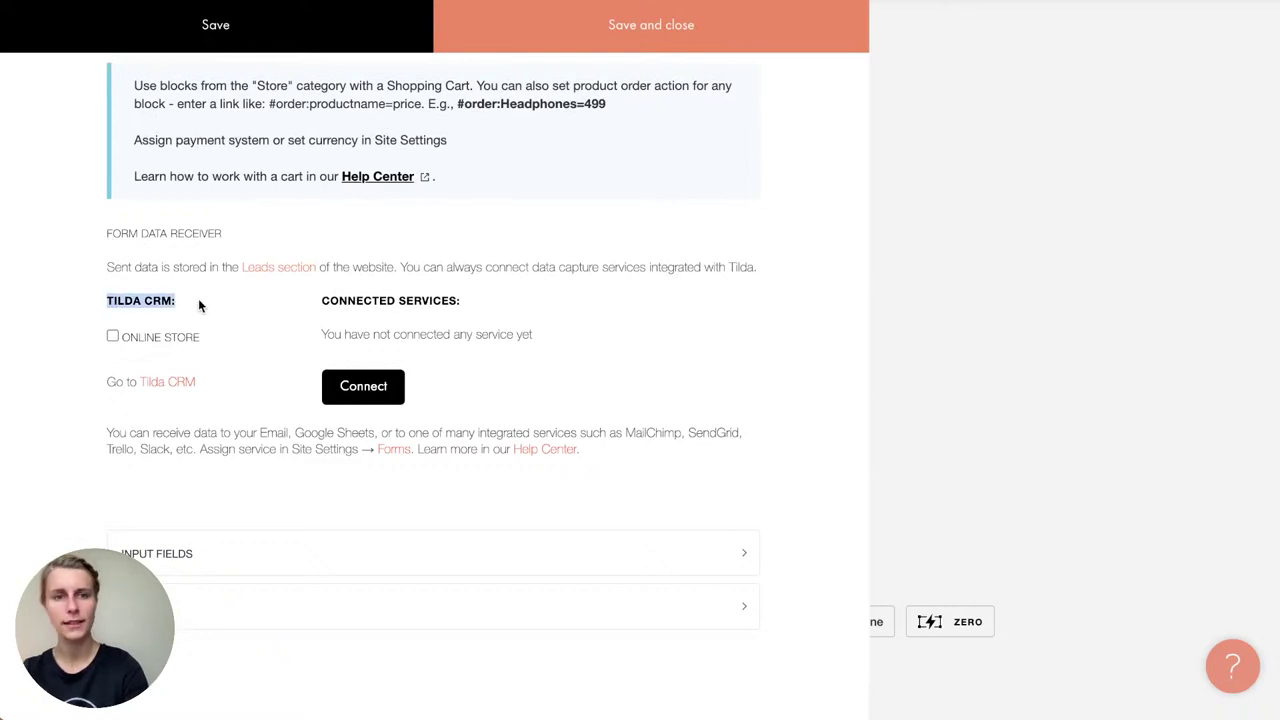
{"action": "left_click", "coordinate": [199, 304]}
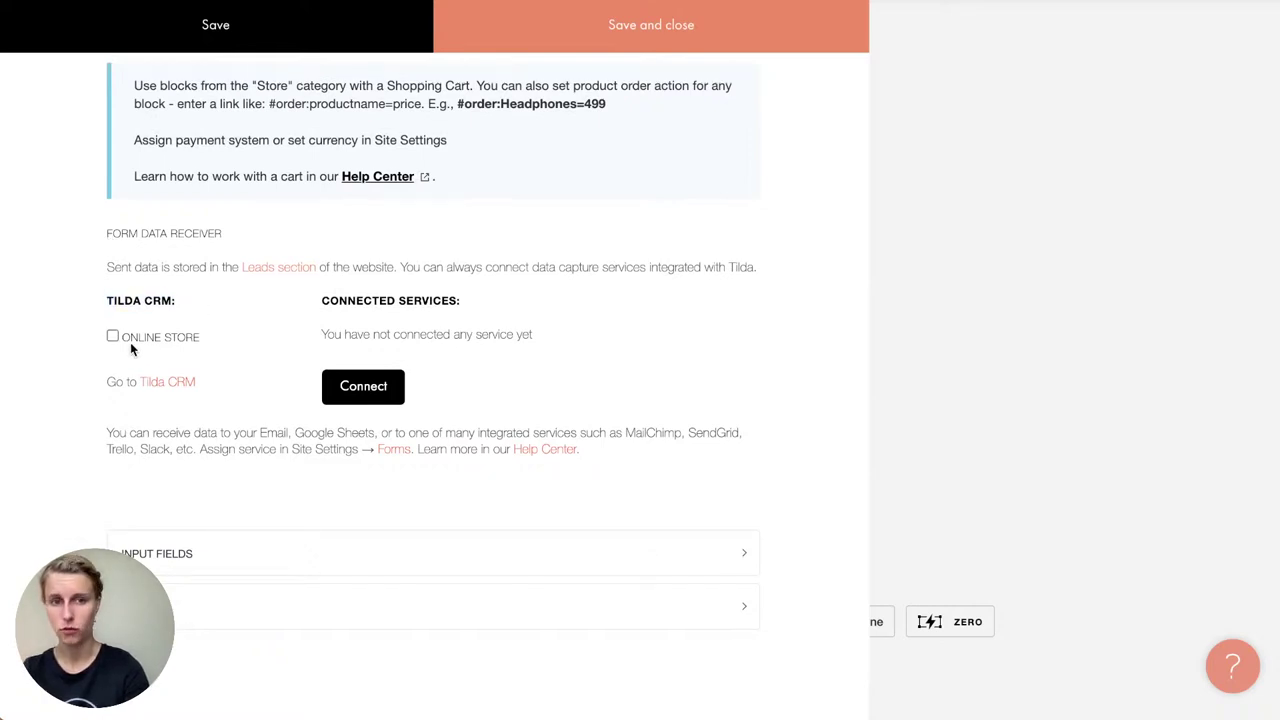
{"action": "left_click_drag", "start_coordinate": [319, 303], "coordinate": [452, 304]}
{"action": "left_click", "coordinate": [446, 304]}
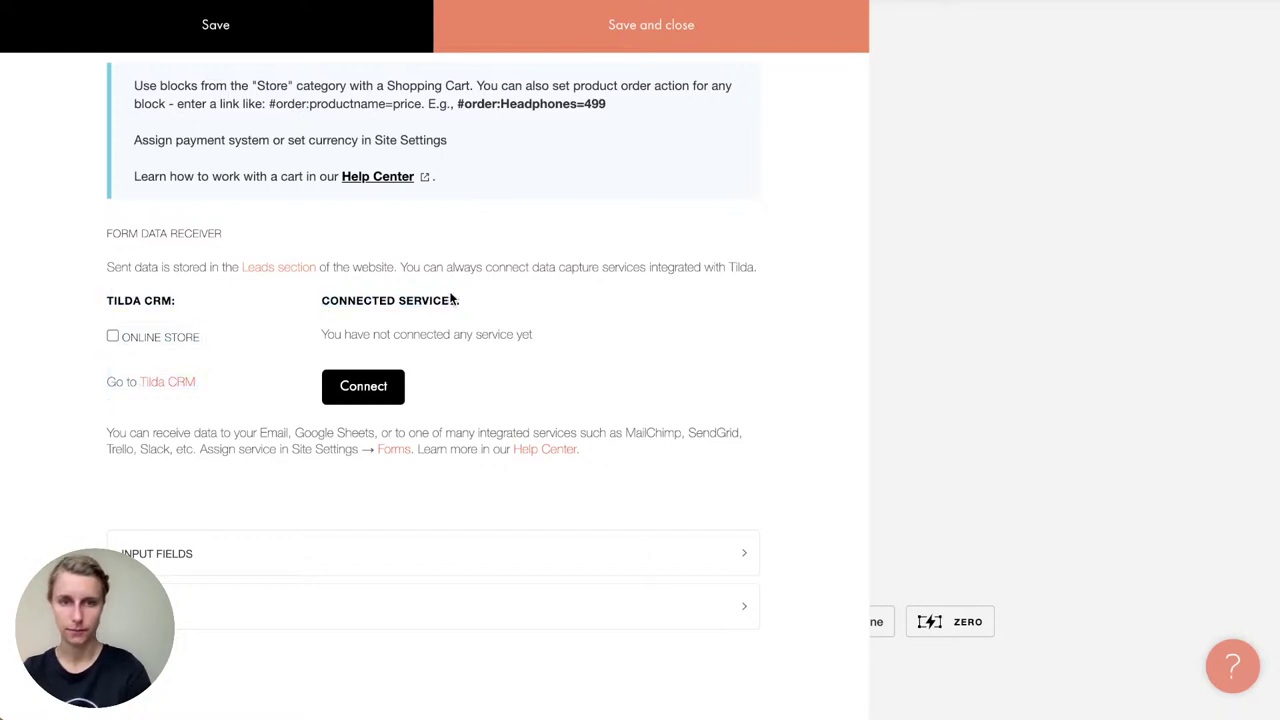
{"action": "left_click", "coordinate": [362, 387]}
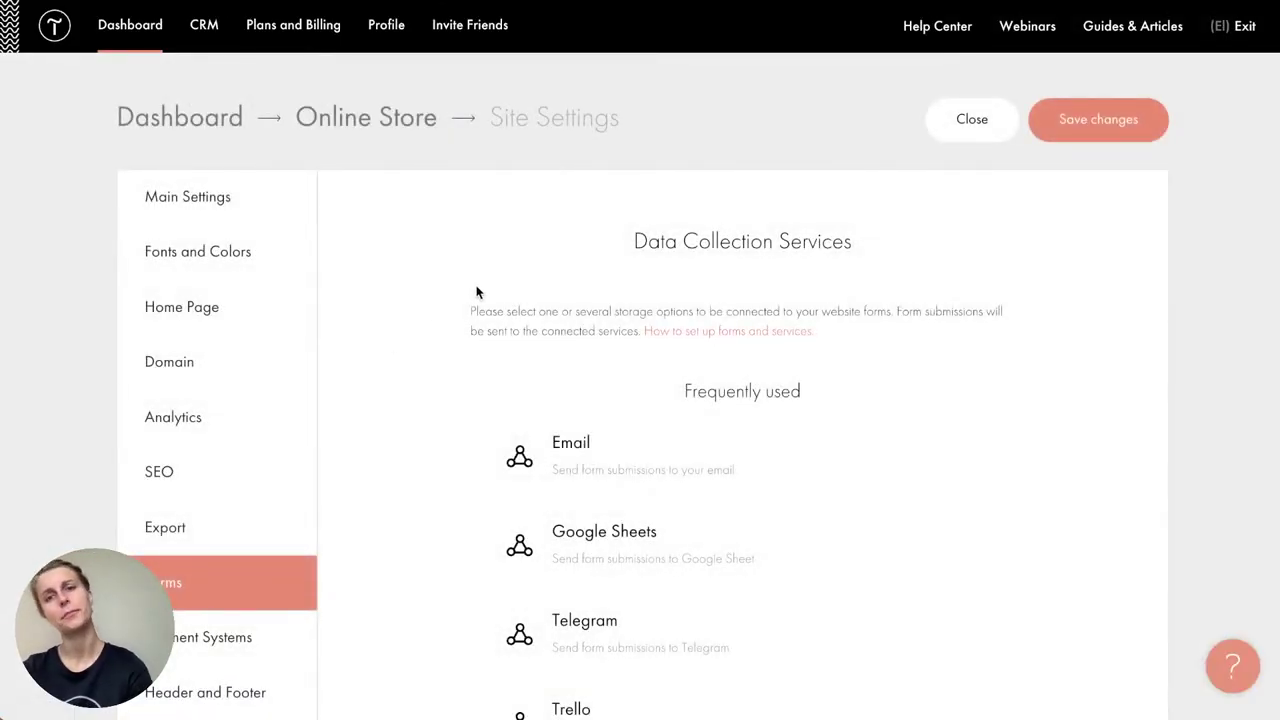
Step: Choose the Email form service and enter the store owner's email address
{"action": "scroll", "coordinate": [440, 429], "scroll_direction": "down", "scroll_amount": 1}
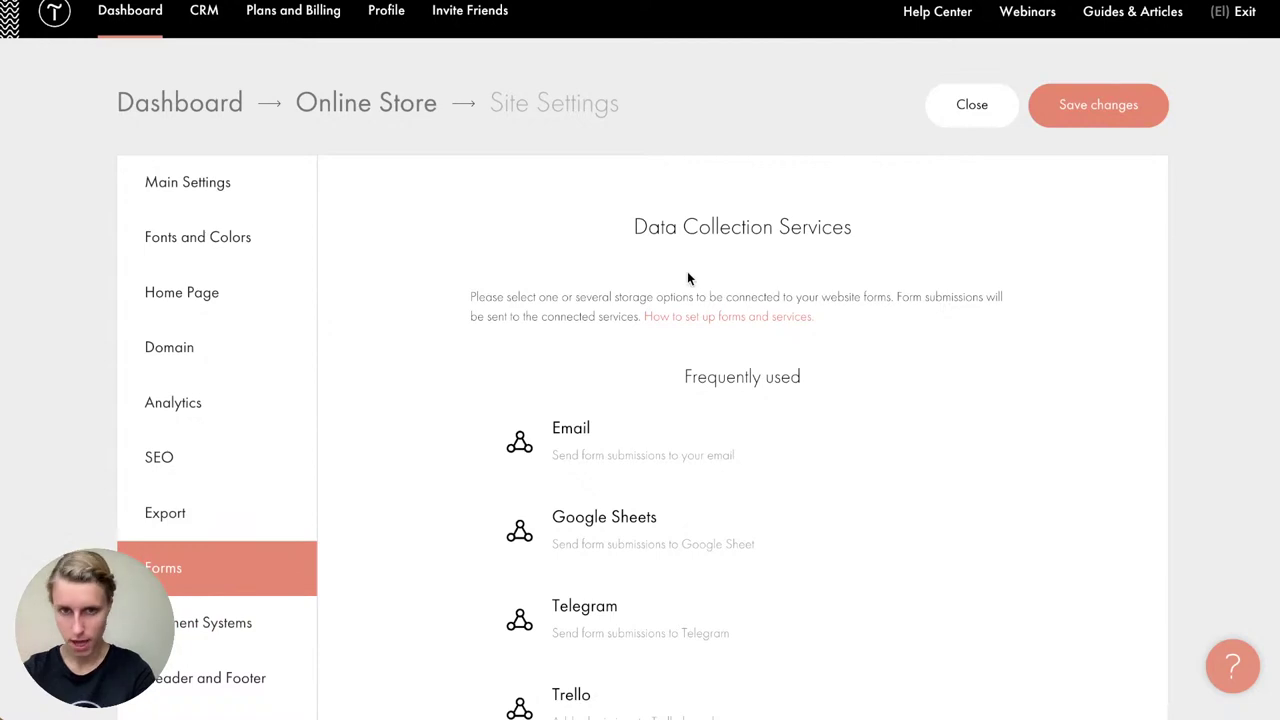
{"action": "scroll", "coordinate": [687, 278], "scroll_direction": "down", "scroll_amount": 1}
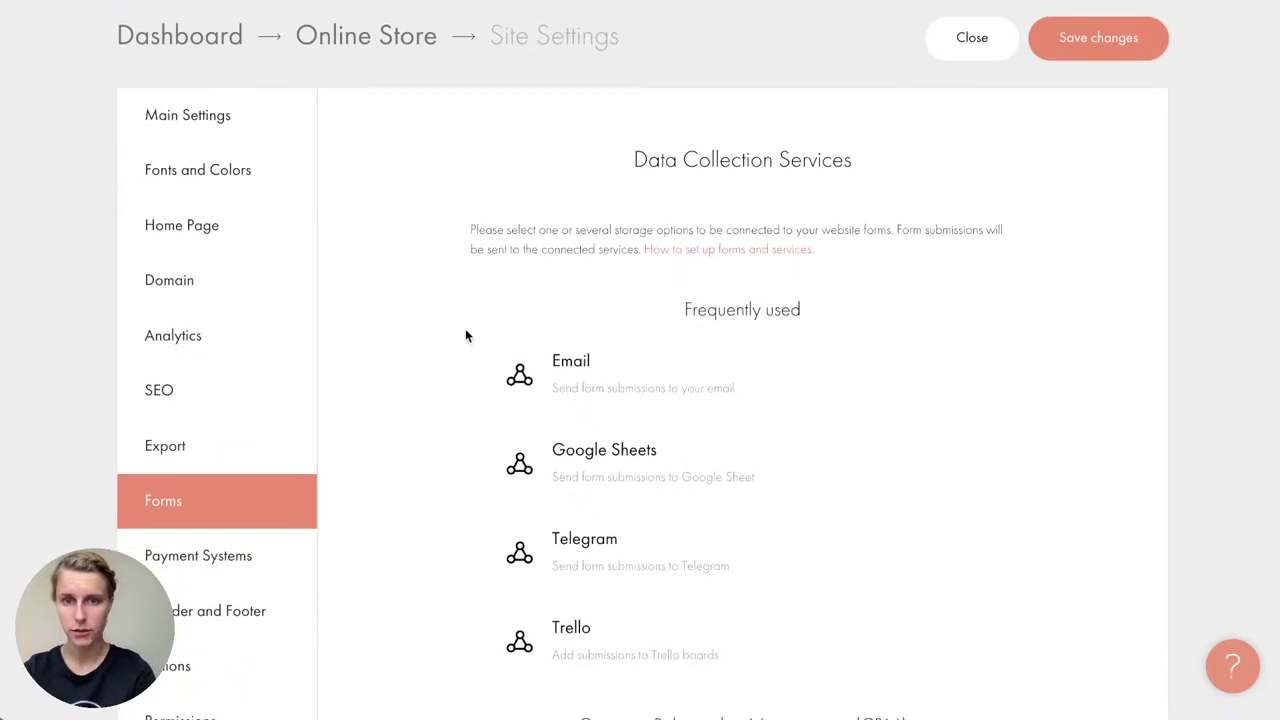
{"action": "scroll", "coordinate": [465, 332], "scroll_direction": "down", "scroll_amount": 1}
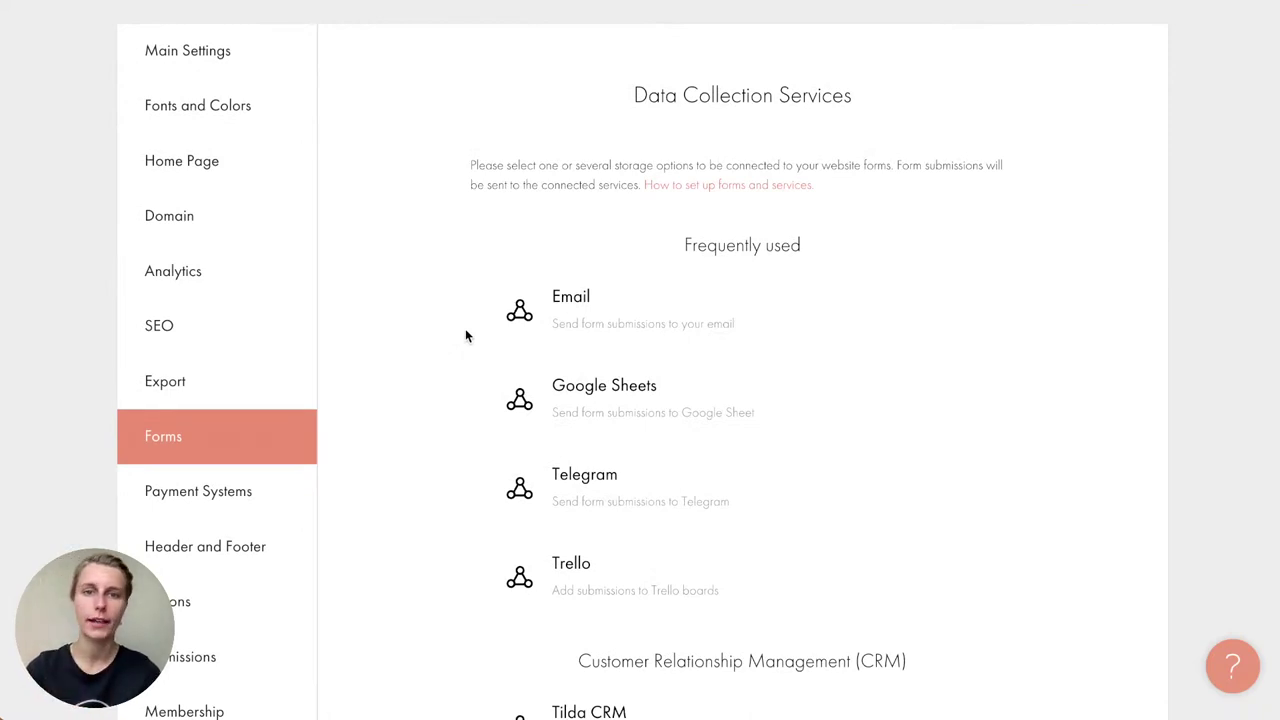
{"action": "scroll", "coordinate": [465, 333], "scroll_direction": "down", "scroll_amount": 1}
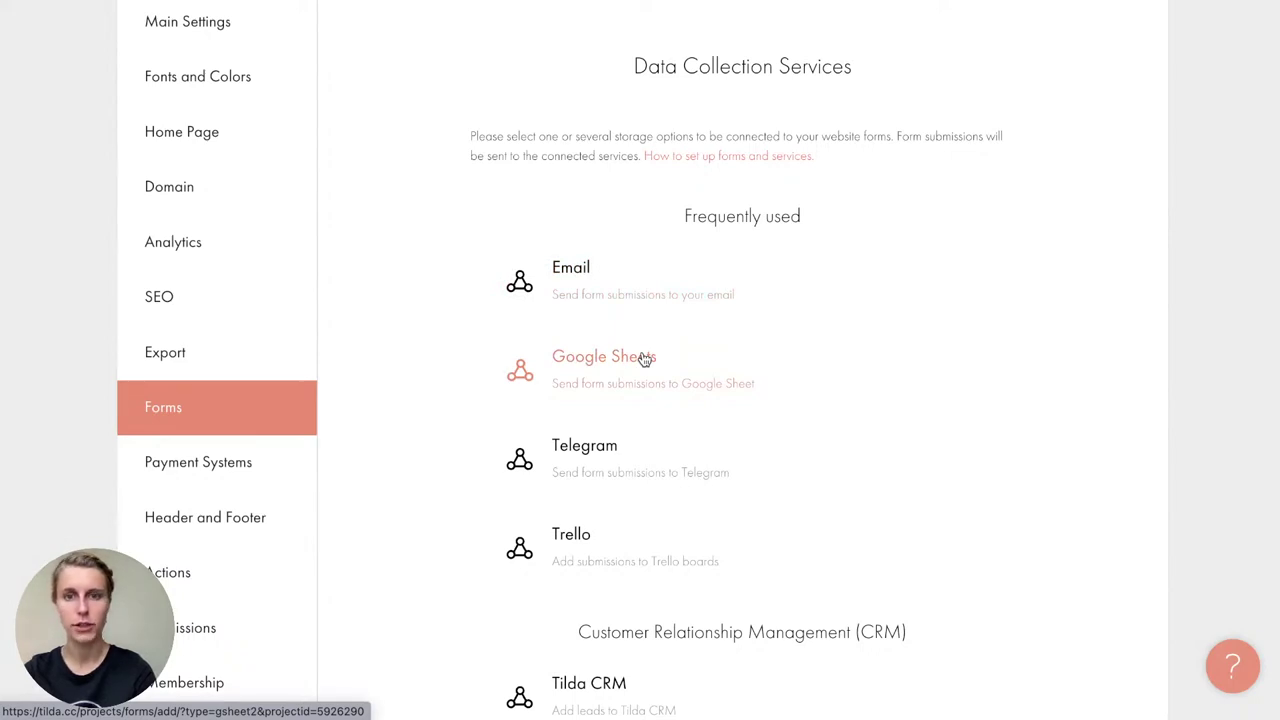
{"action": "scroll", "coordinate": [645, 360], "scroll_direction": "down", "scroll_amount": 1}
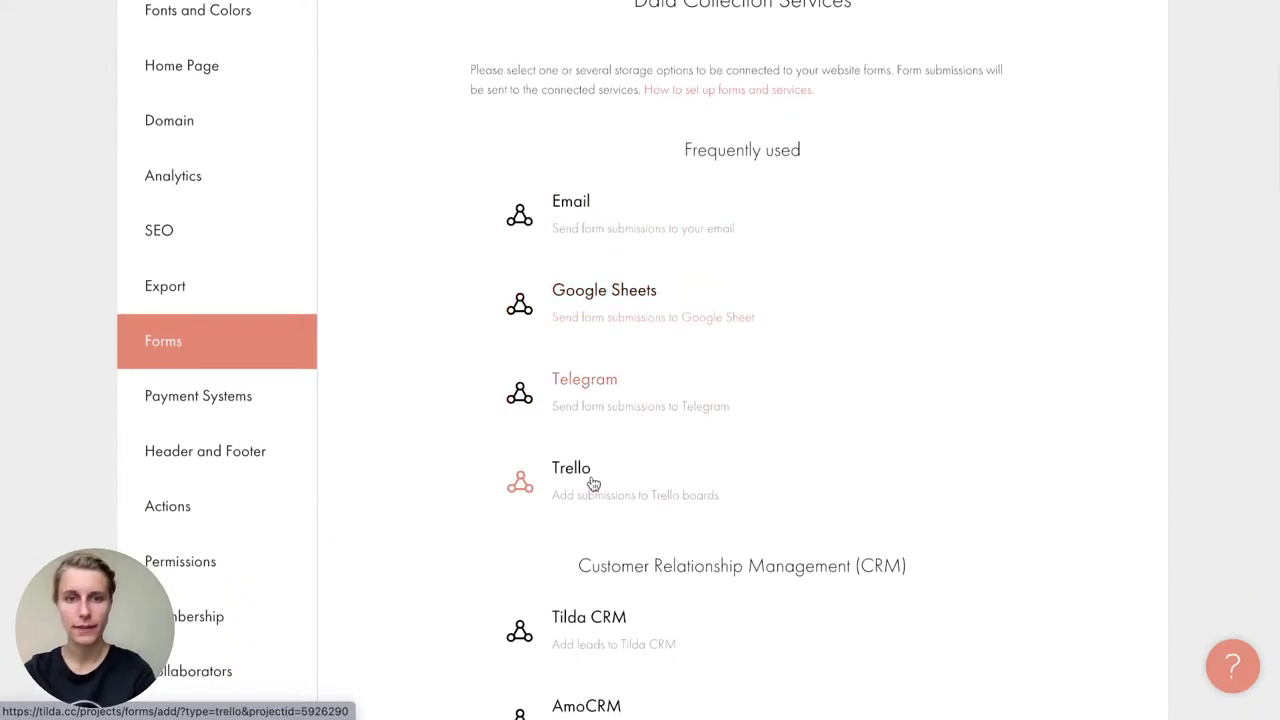
{"action": "scroll", "coordinate": [590, 450], "scroll_direction": "down", "scroll_amount": 5}
{"action": "scroll", "coordinate": [594, 497], "scroll_direction": "down", "scroll_amount": 1}
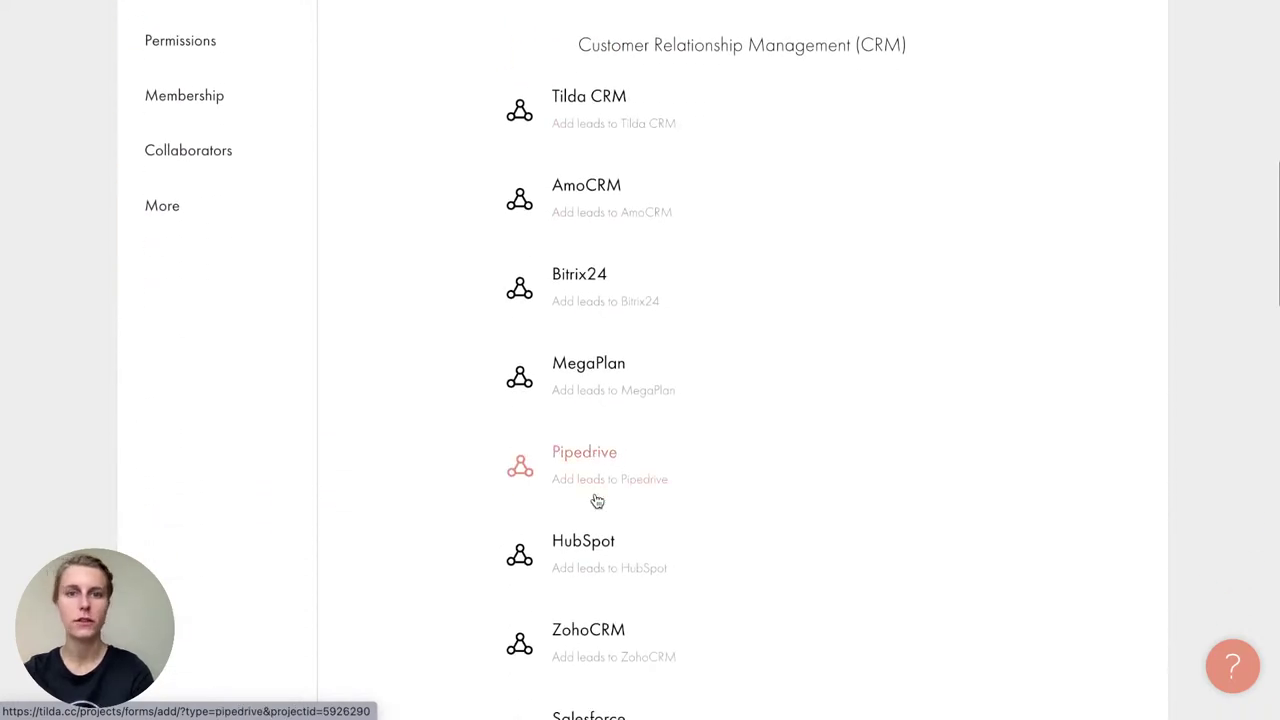
{"action": "scroll", "coordinate": [886, 423], "scroll_direction": "down", "scroll_amount": 5}
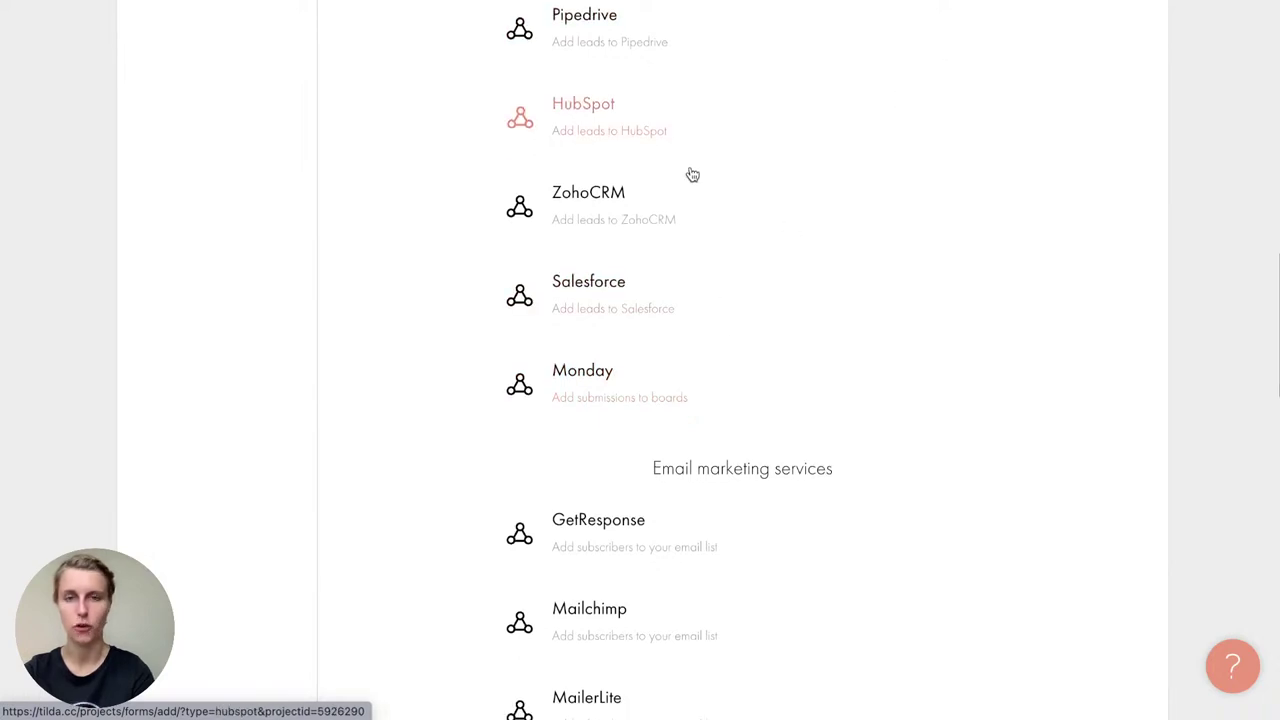
{"action": "scroll", "coordinate": [692, 175], "scroll_direction": "down", "scroll_amount": 4}
{"action": "scroll", "coordinate": [692, 175], "scroll_direction": "down", "scroll_amount": 4}
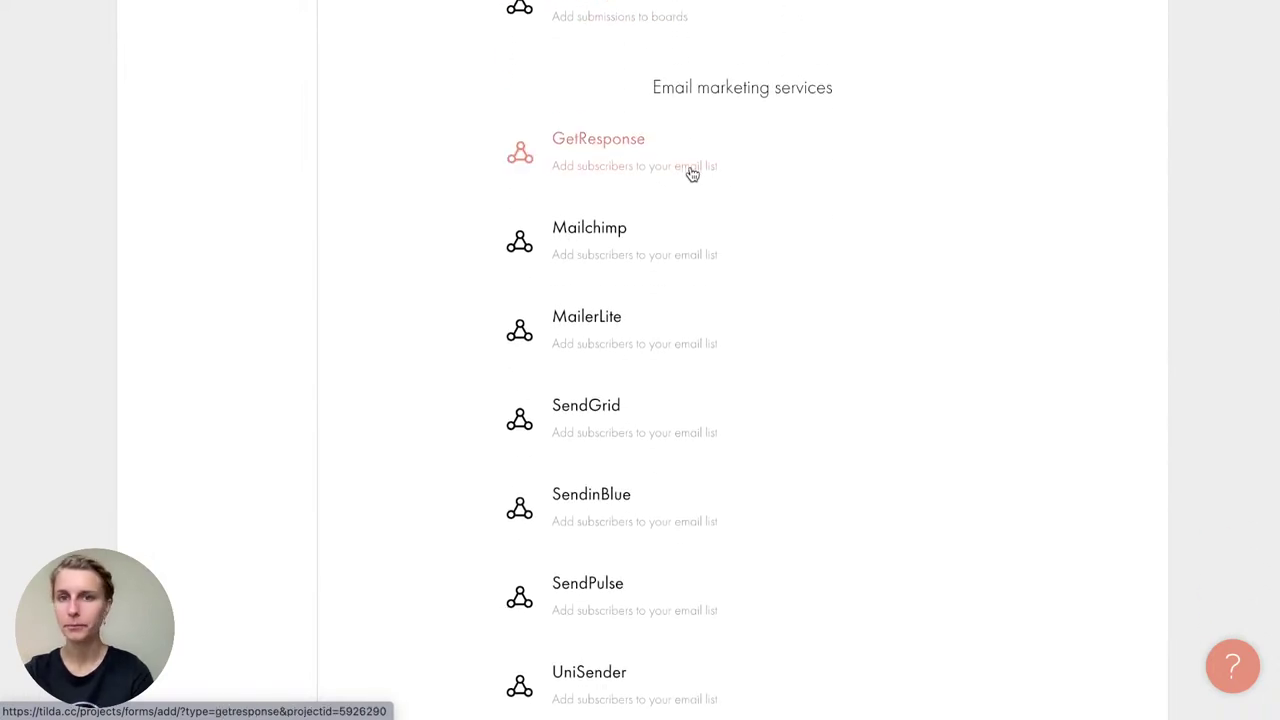
{"action": "scroll", "coordinate": [692, 175], "scroll_direction": "up", "scroll_amount": 10}
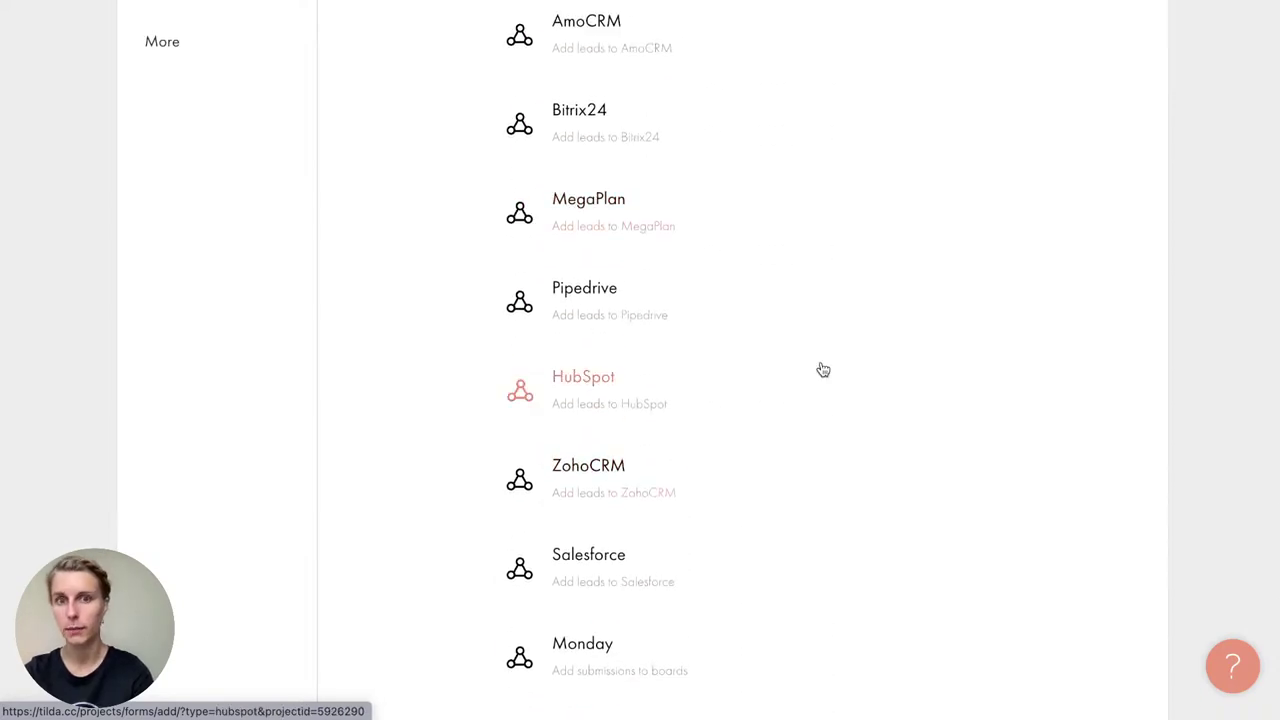
{"action": "scroll", "coordinate": [823, 370], "scroll_direction": "up", "scroll_amount": 2}
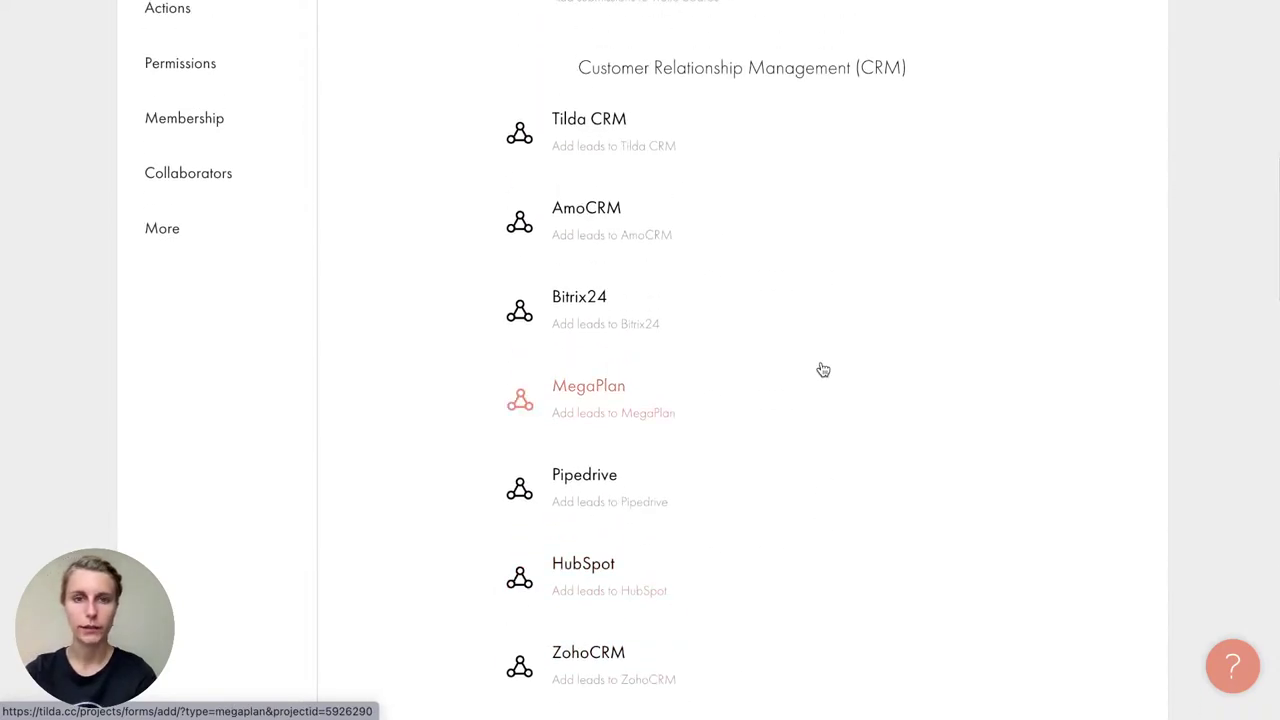
{"action": "scroll", "coordinate": [823, 370], "scroll_direction": "up", "scroll_amount": 5}
{"action": "scroll", "coordinate": [823, 370], "scroll_direction": "up", "scroll_amount": 1}
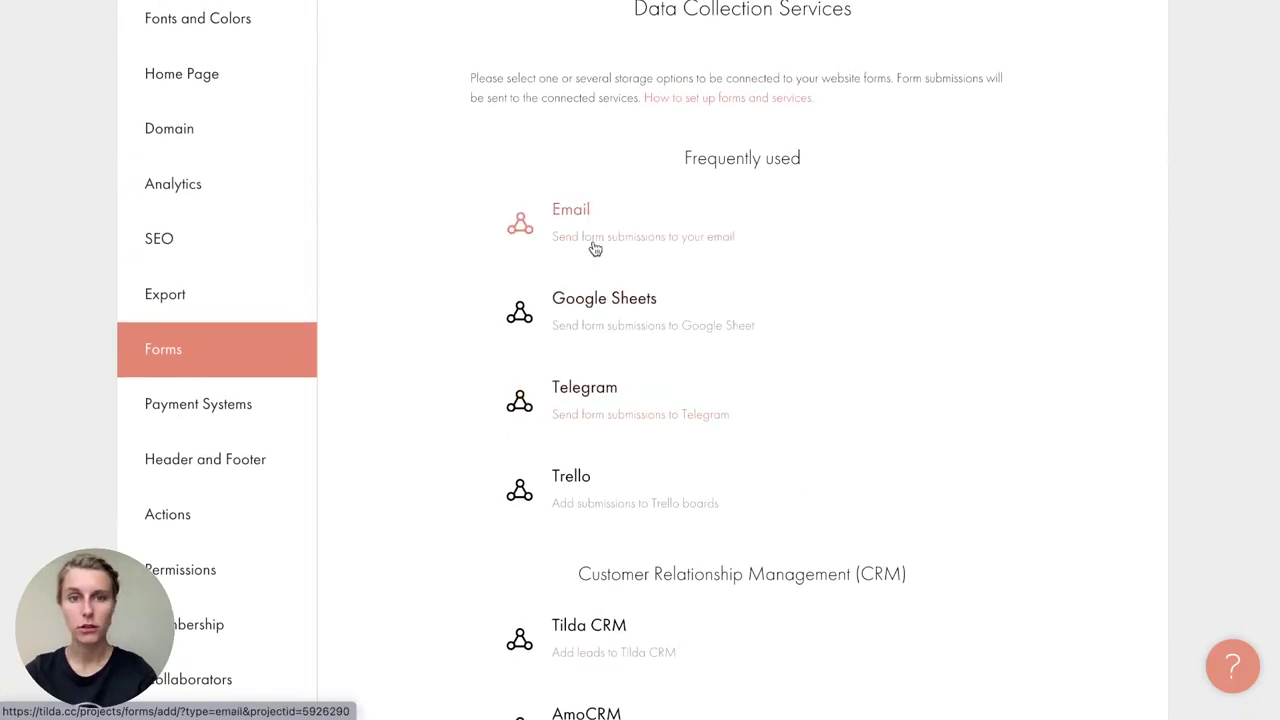
{"action": "left_click", "coordinate": [594, 246]}
{"action": "left_click", "coordinate": [460, 468]}
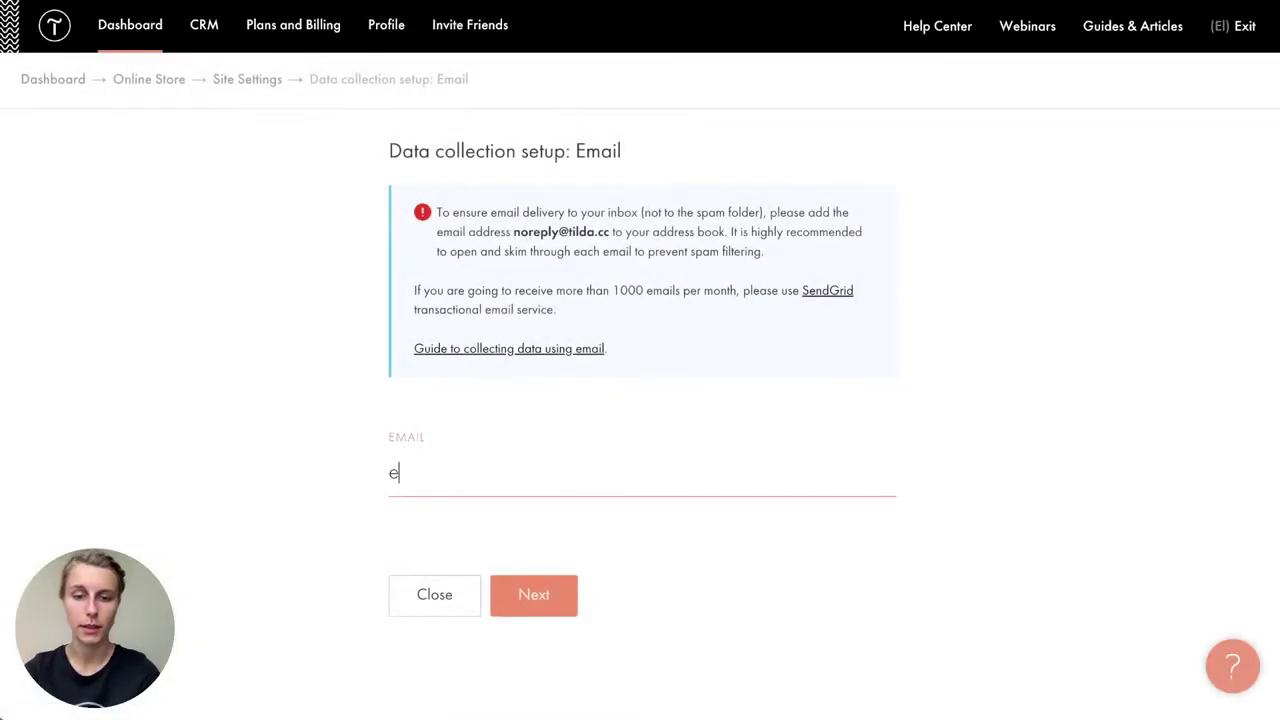
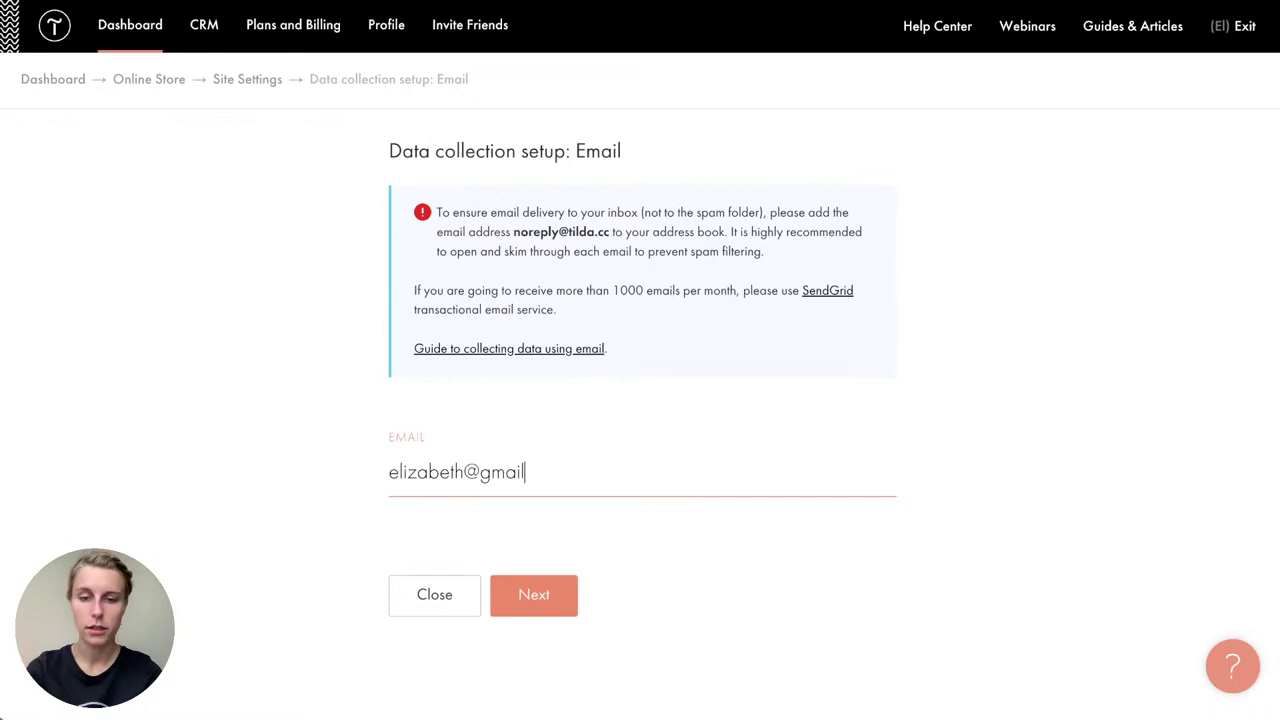
{"action": "left_click", "coordinate": [556, 590]}
Step: Add the address as an email receiver and review Connected services
{"action": "left_click", "coordinate": [545, 305]}
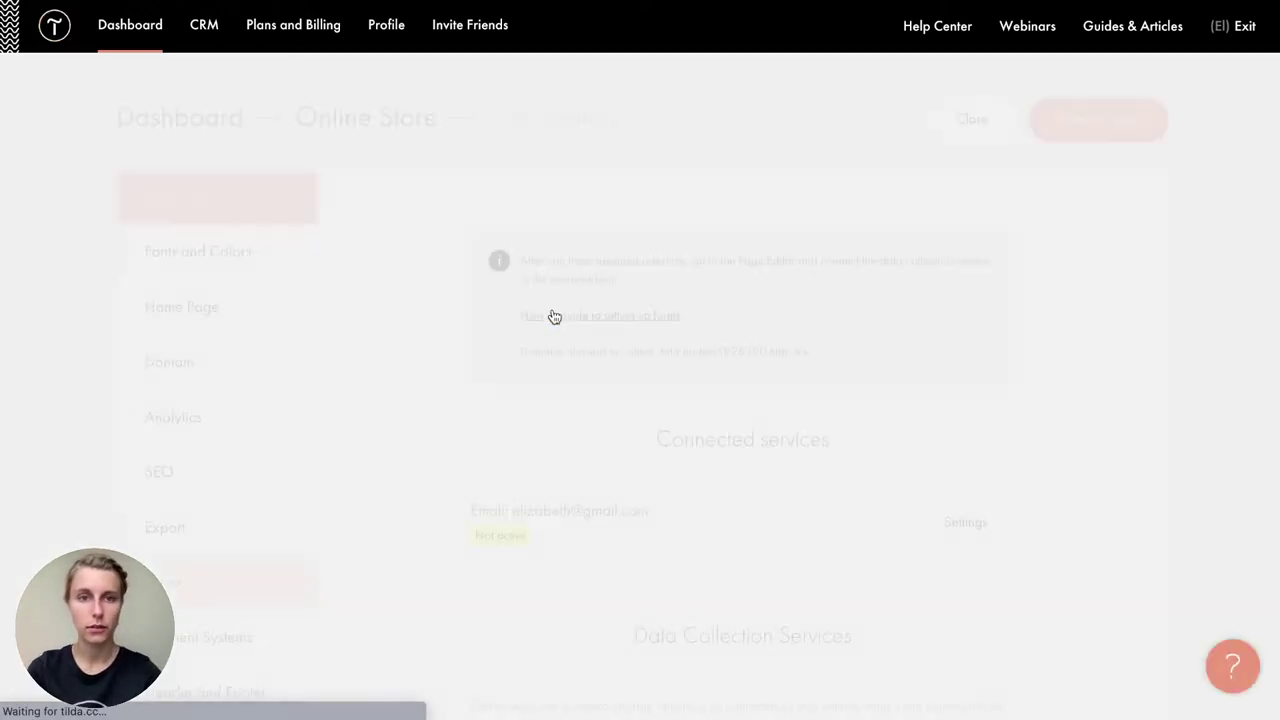
{"action": "scroll", "coordinate": [454, 441], "scroll_direction": "down", "scroll_amount": 2}
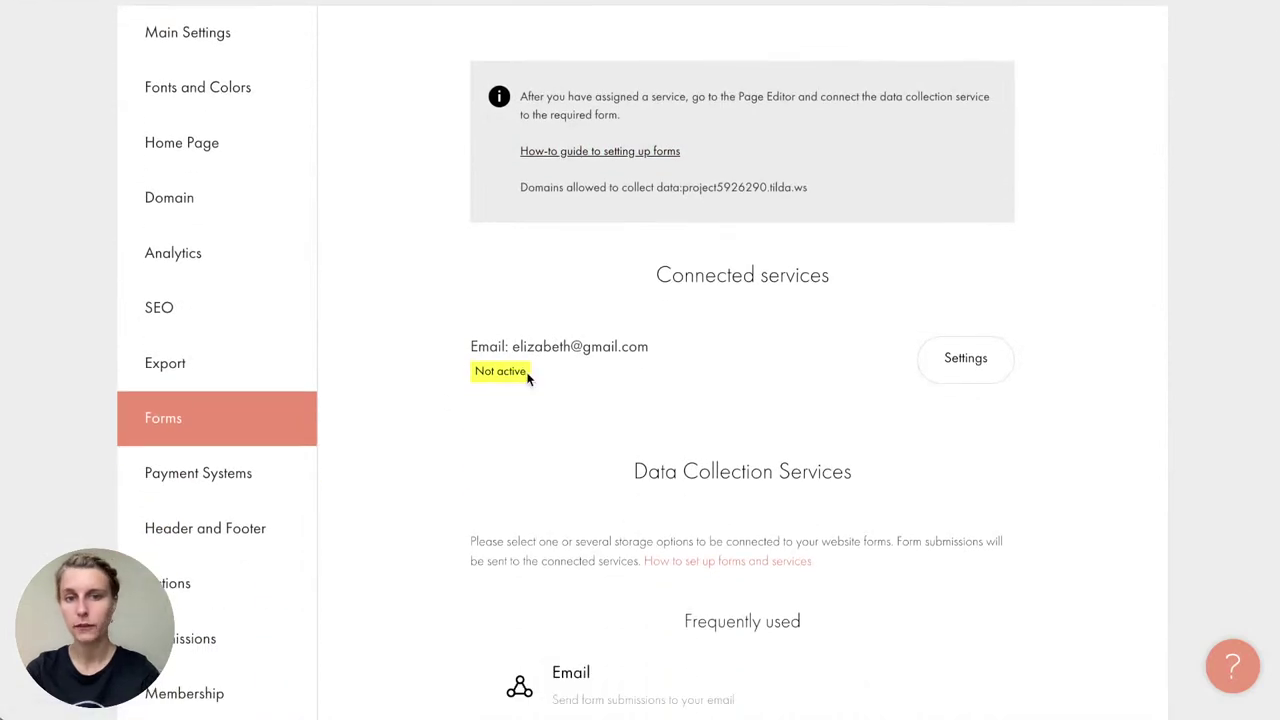
{"action": "left_click_drag", "start_coordinate": [529, 374], "coordinate": [461, 376]}
{"action": "left_click", "coordinate": [474, 371]}
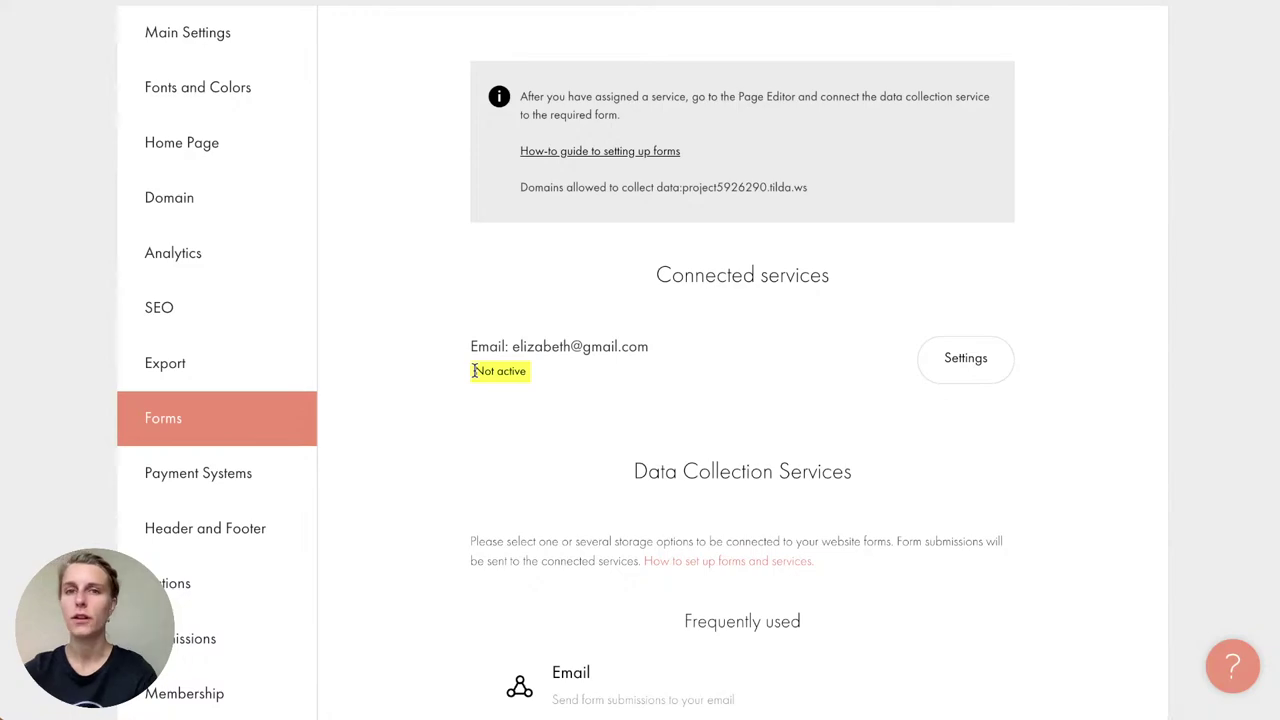
{"action": "scroll", "coordinate": [510, 417], "scroll_direction": "down", "scroll_amount": 5}
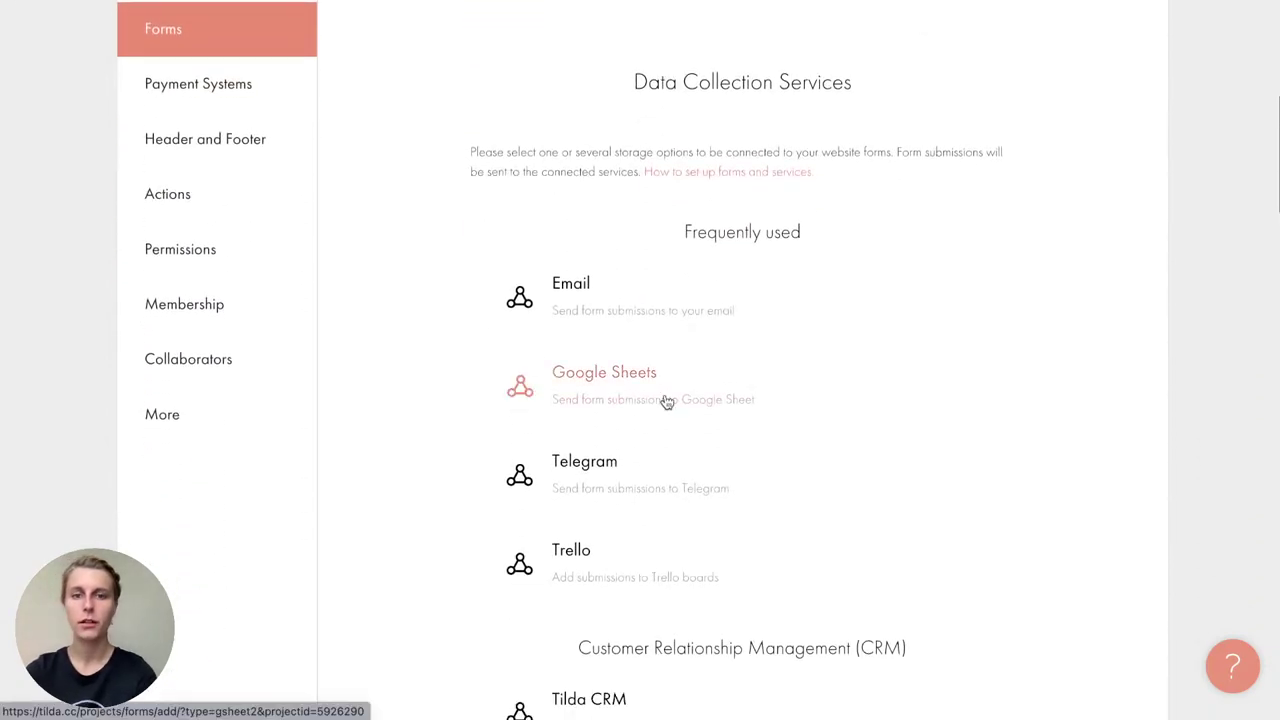
Step: Connect Google Sheets through the chosen Google account and save the connection
{"action": "left_click", "coordinate": [667, 402]}
{"action": "left_click", "coordinate": [606, 360]}
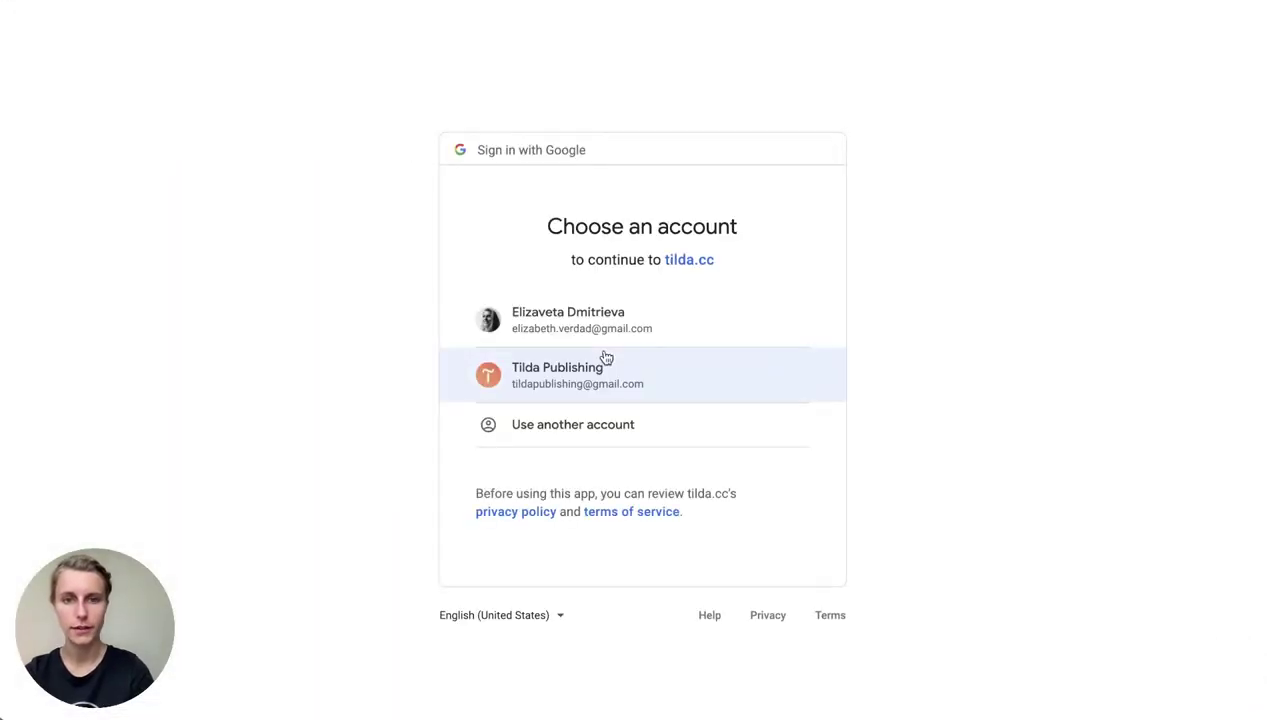
{"action": "left_click", "coordinate": [568, 331]}
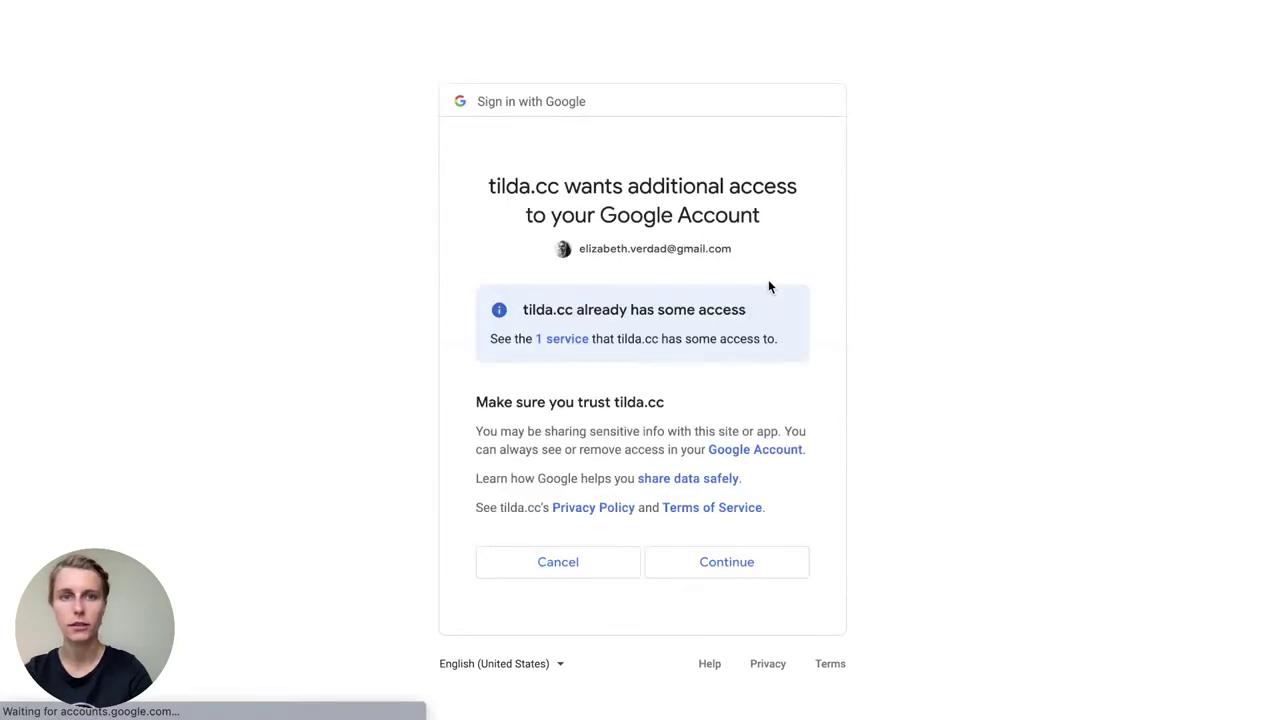
{"action": "left_click", "coordinate": [723, 566]}
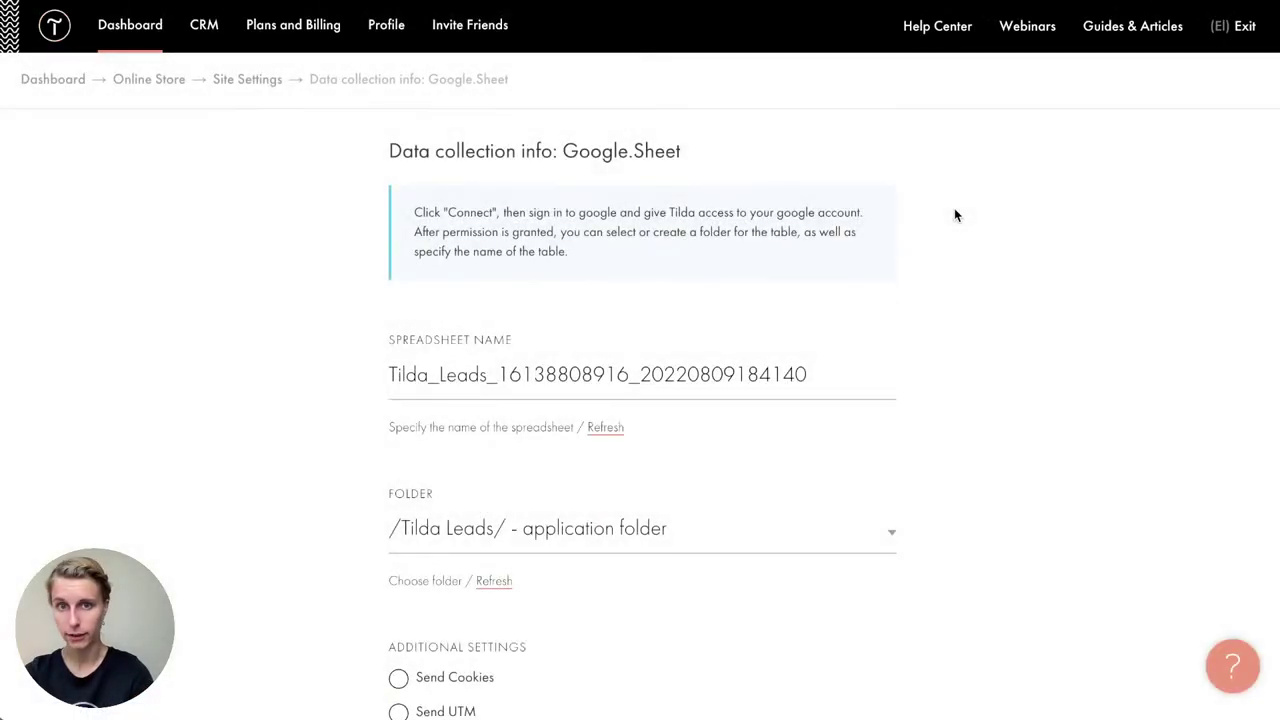
{"action": "scroll", "coordinate": [954, 208], "scroll_direction": "down", "scroll_amount": 6}
{"action": "left_click", "coordinate": [536, 455]}
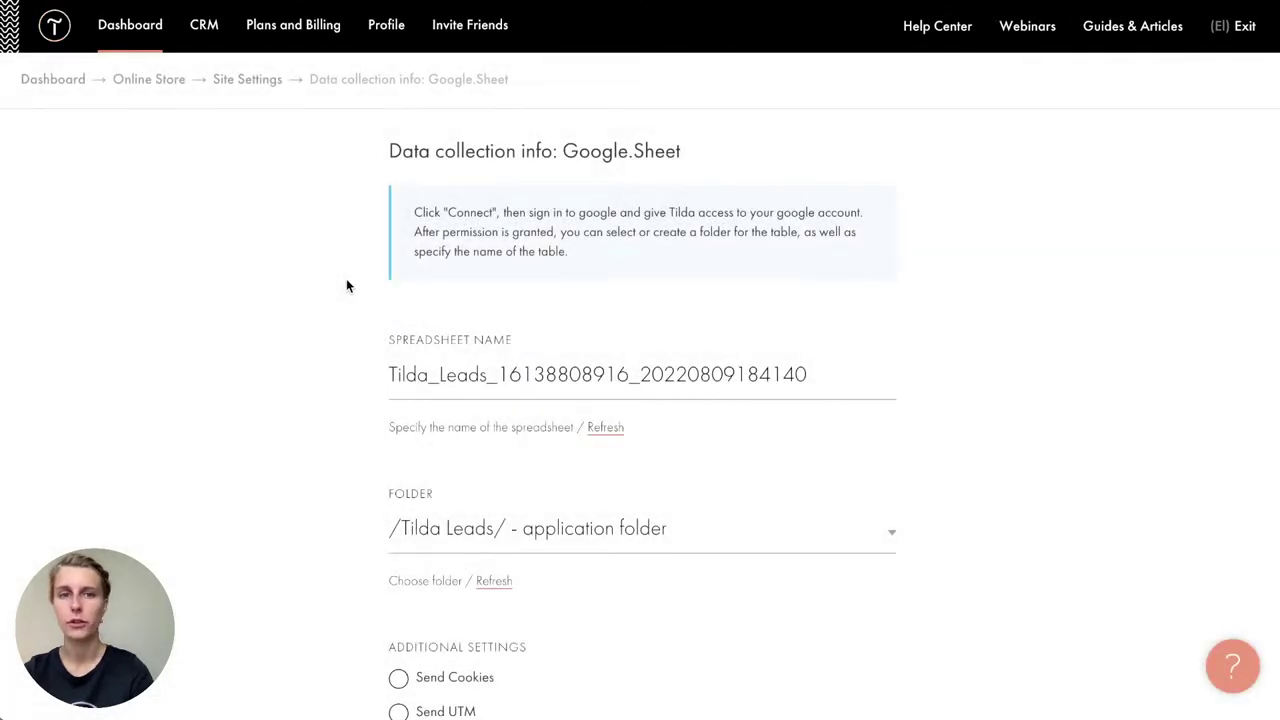
Step: Return to Site Settings Forms and check the Google Sheet is listed as Active
{"action": "left_click", "coordinate": [254, 79]}
{"action": "scroll", "coordinate": [532, 378], "scroll_direction": "down", "scroll_amount": 2}
{"action": "scroll", "coordinate": [532, 377], "scroll_direction": "down", "scroll_amount": 1}
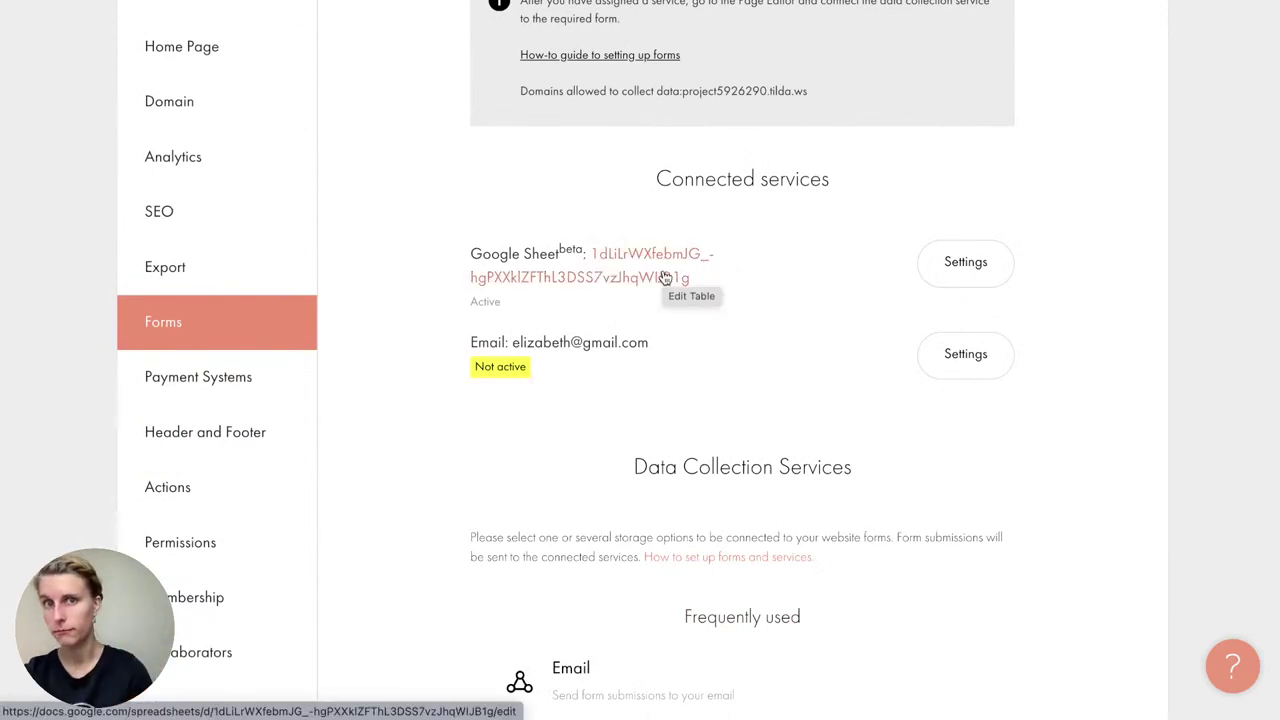
{"action": "scroll", "coordinate": [698, 228], "scroll_direction": "down", "scroll_amount": 8}
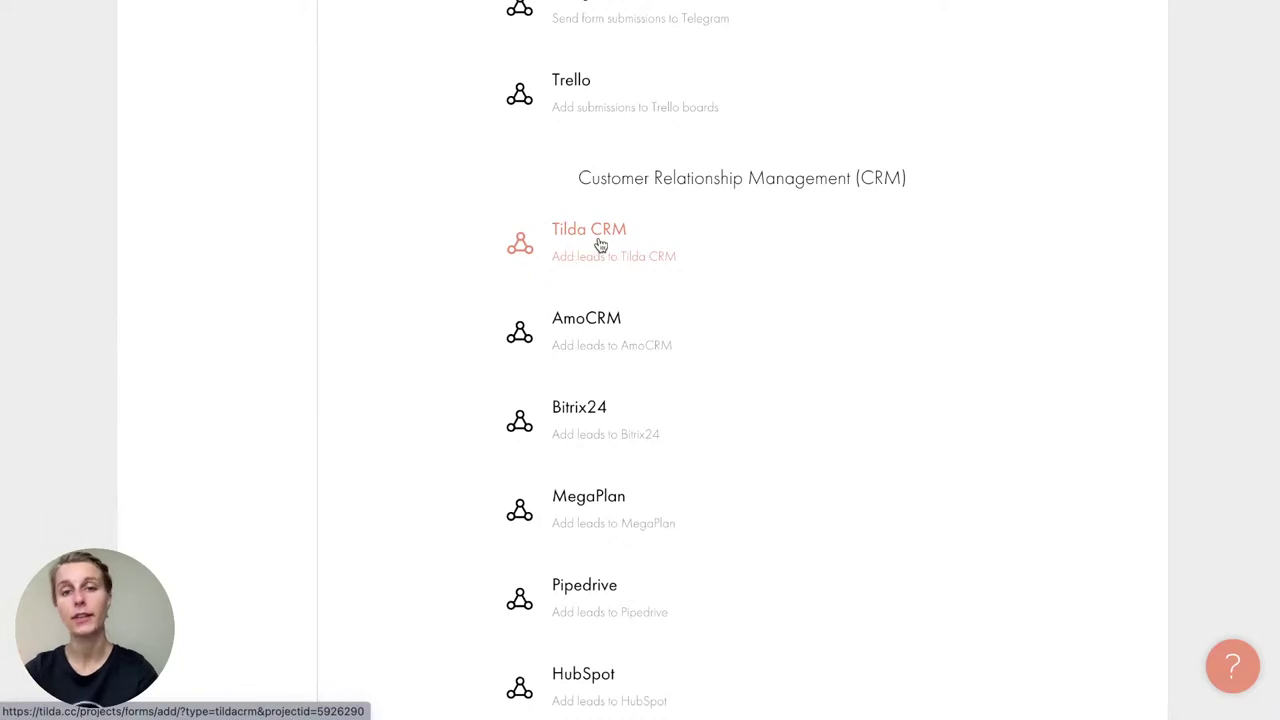
Step: Add Tilda CRM as a form receiver using the Online Store list
{"action": "left_click", "coordinate": [600, 246]}
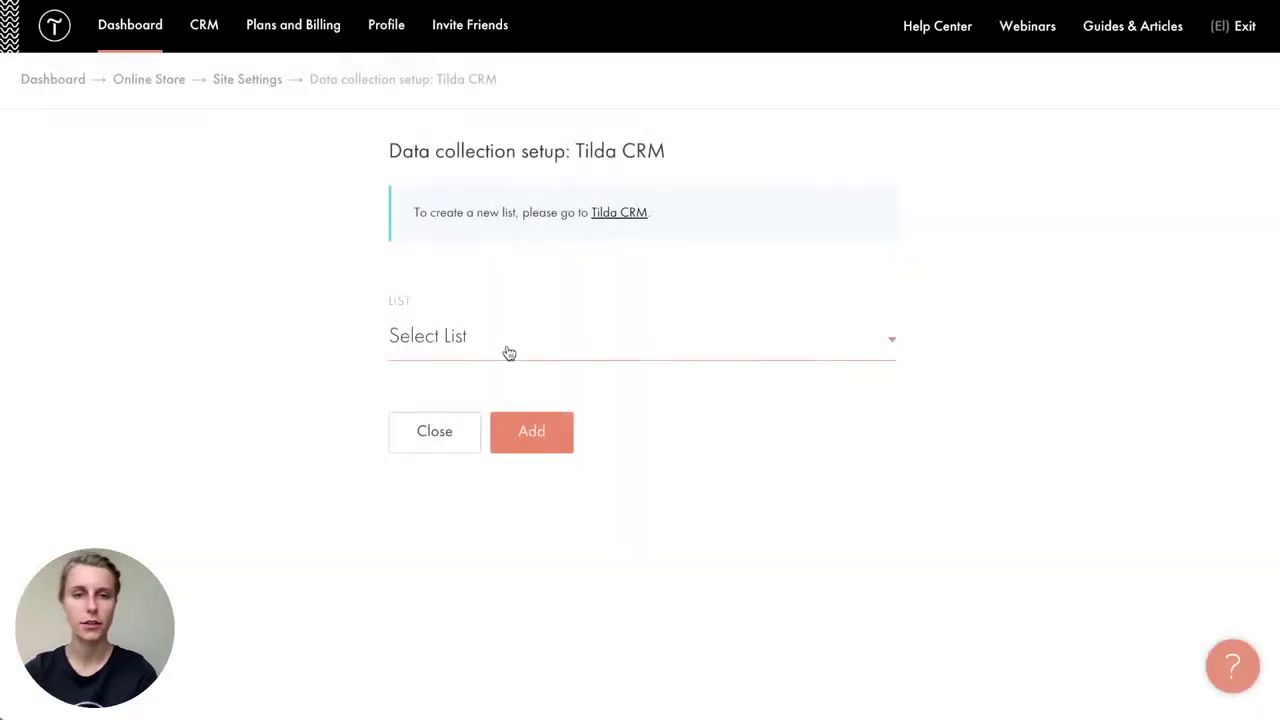
{"action": "left_click", "coordinate": [511, 350]}
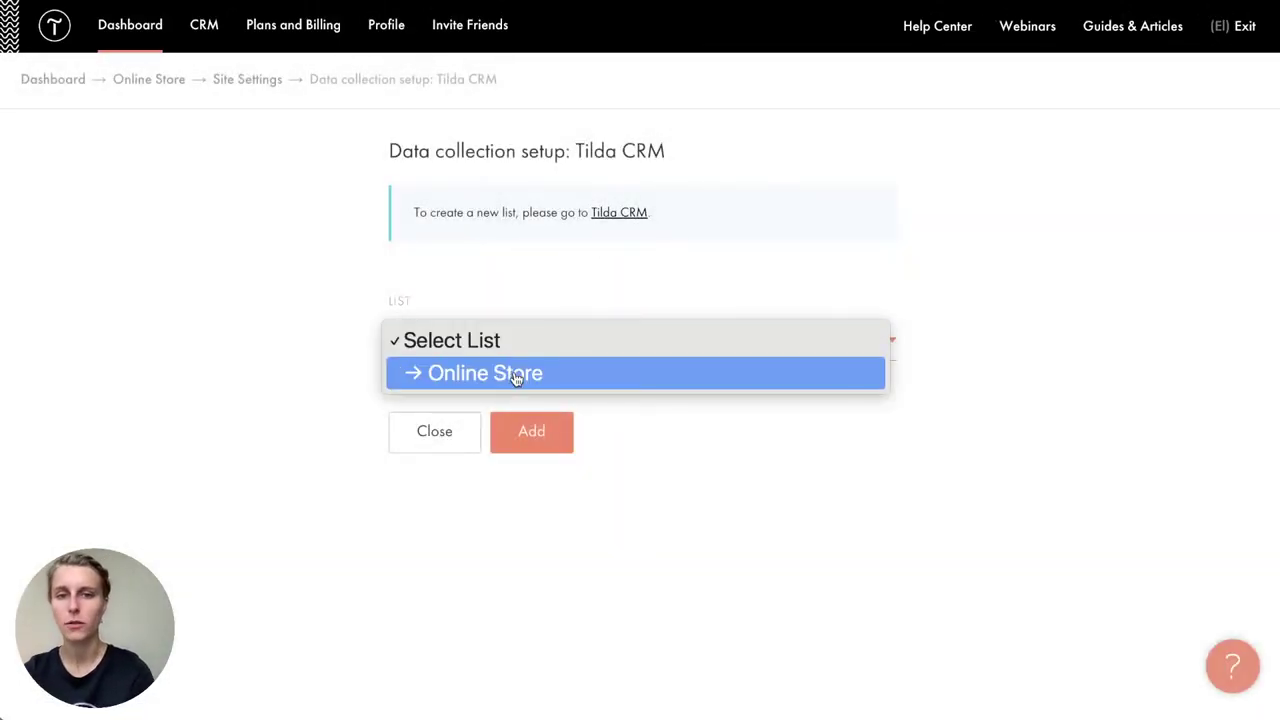
{"action": "left_click", "coordinate": [481, 384]}
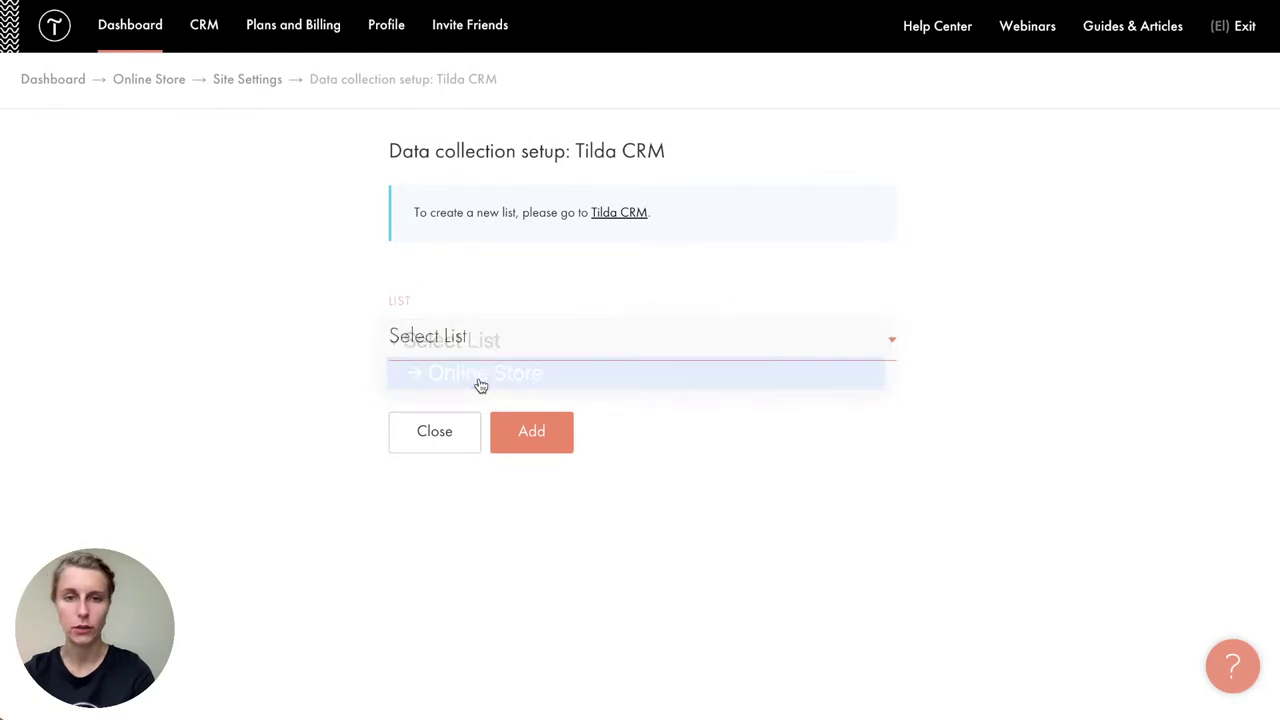
{"action": "left_click", "coordinate": [536, 449]}
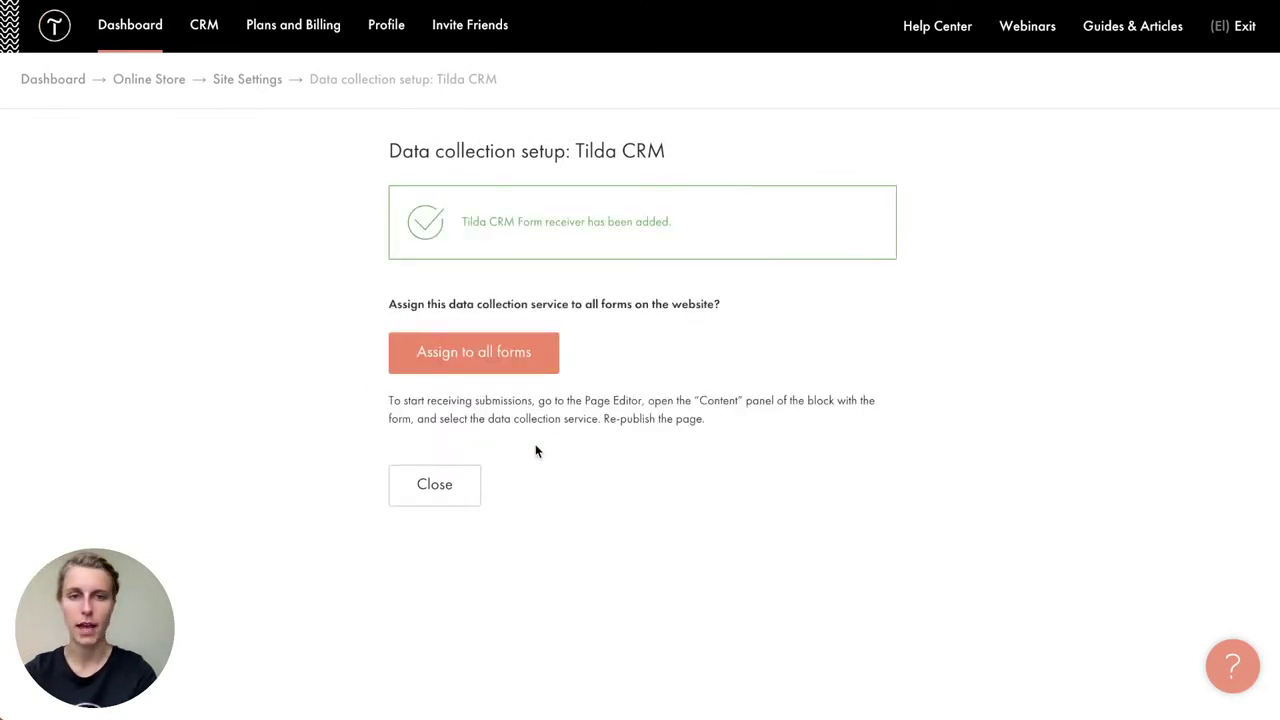
{"action": "left_click", "coordinate": [434, 485]}
Step: Review the connected services and save the site settings changes
{"action": "scroll", "coordinate": [454, 504], "scroll_direction": "down", "scroll_amount": 2}
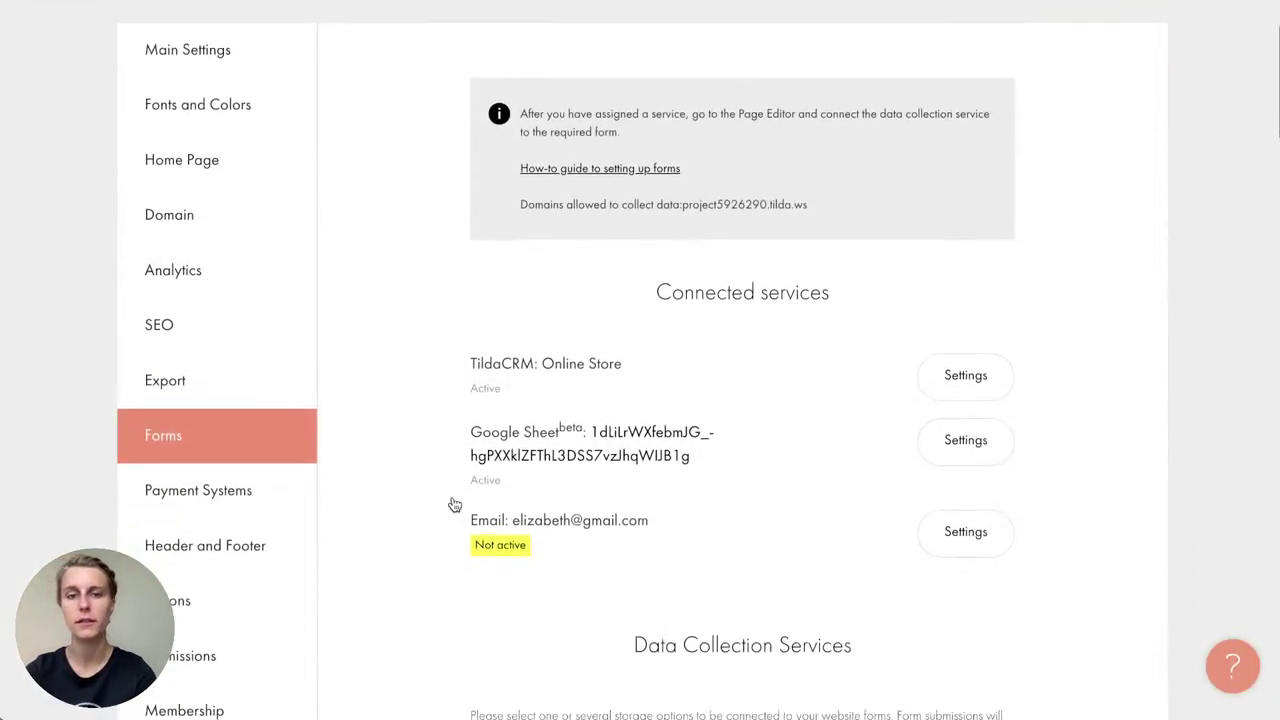
{"action": "scroll", "coordinate": [454, 504], "scroll_direction": "down", "scroll_amount": 5}
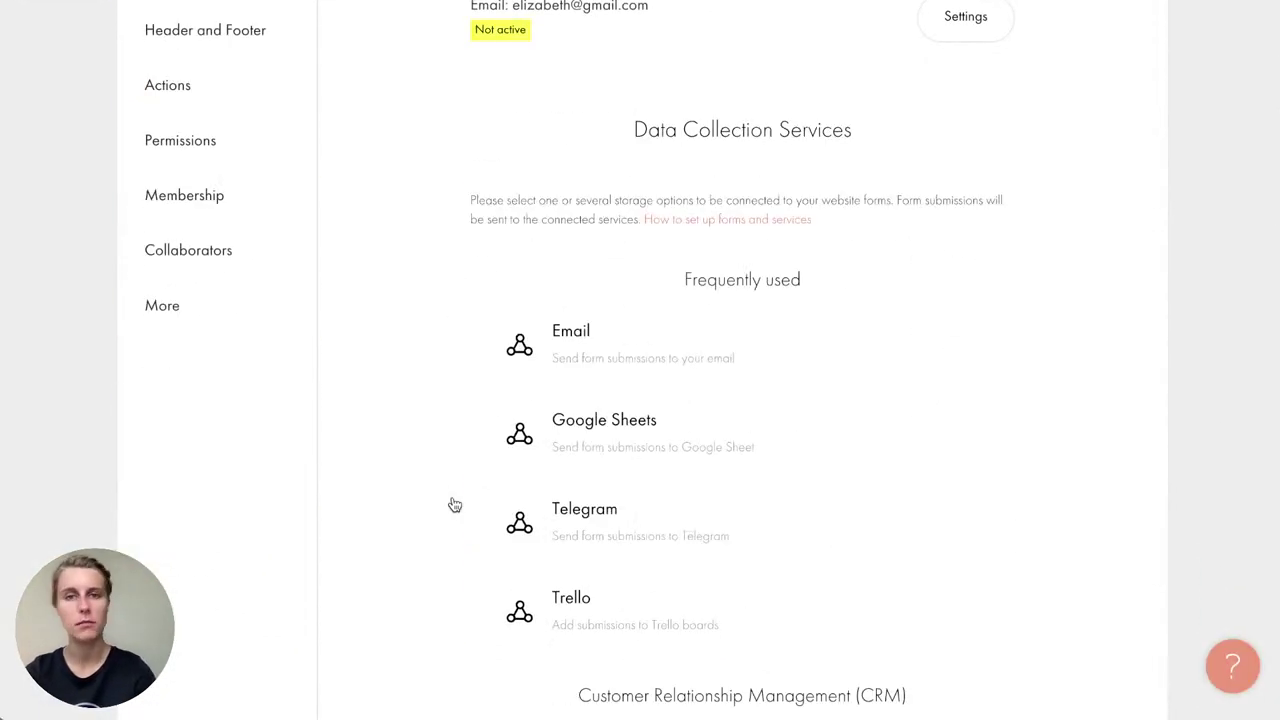
{"action": "scroll", "coordinate": [454, 504], "scroll_direction": "up", "scroll_amount": 5}
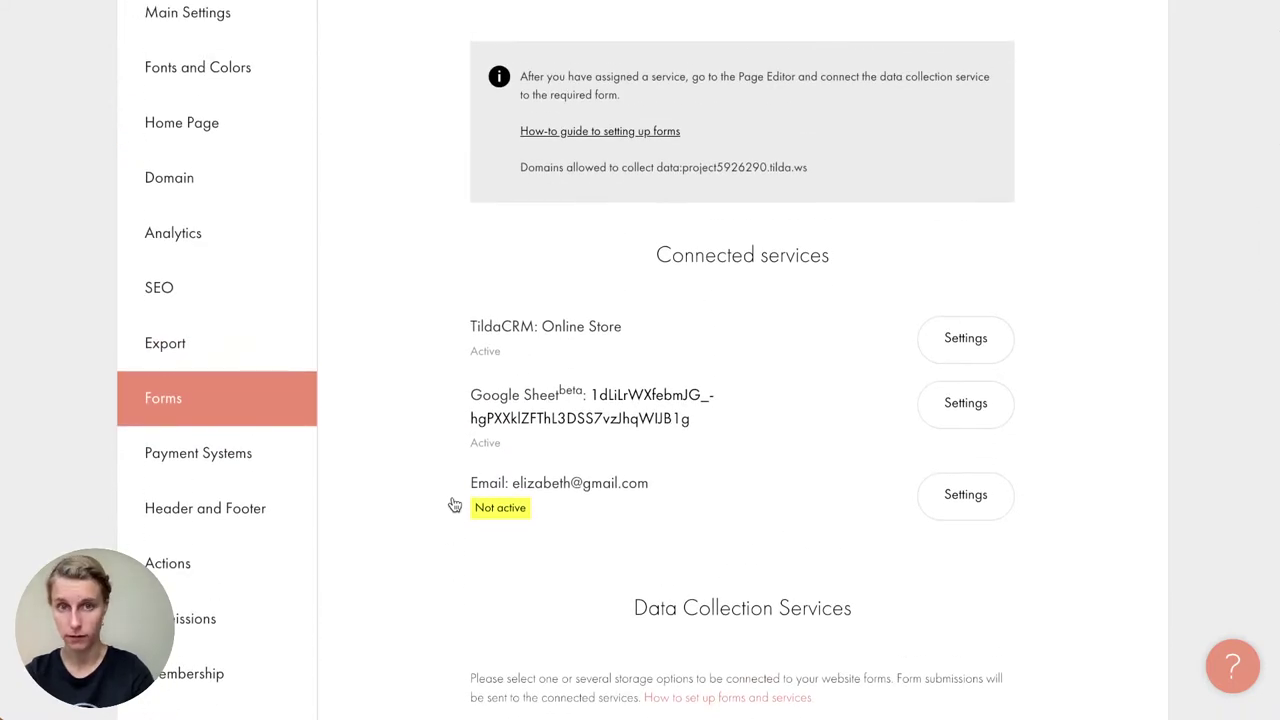
{"action": "scroll", "coordinate": [454, 504], "scroll_direction": "up", "scroll_amount": 1}
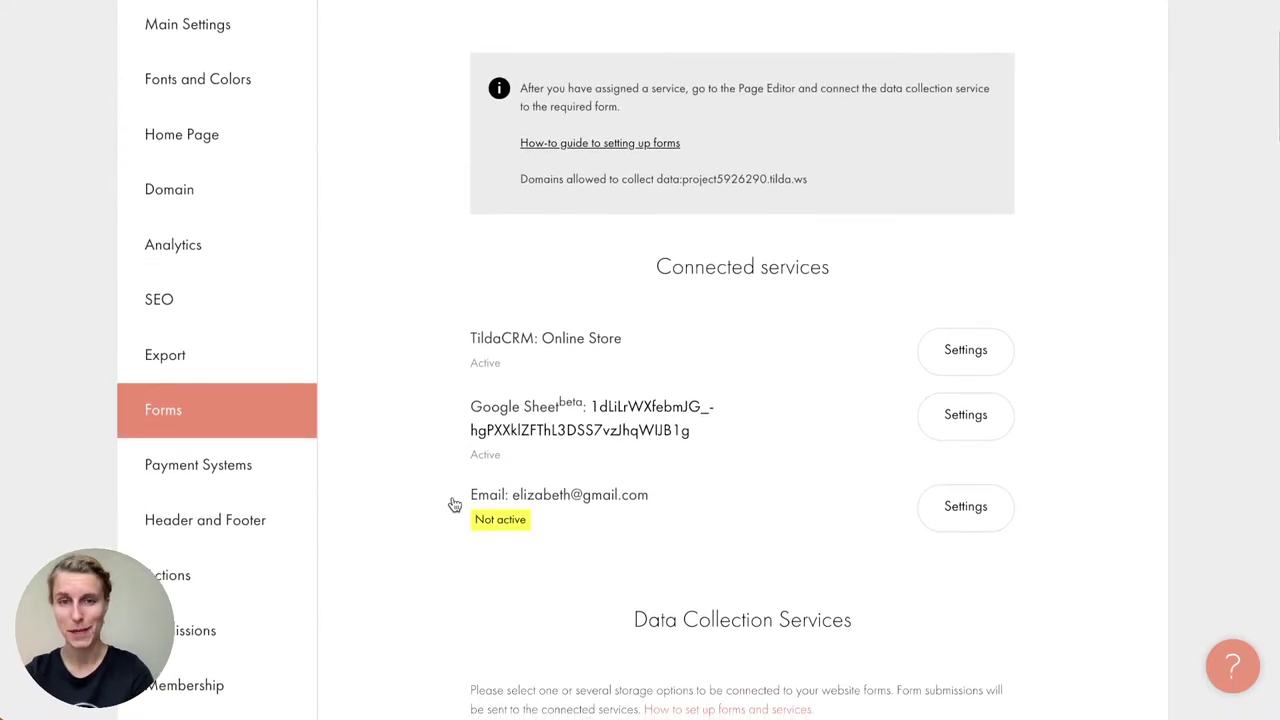
{"action": "left_click_drag", "start_coordinate": [652, 267], "coordinate": [849, 271]}
{"action": "left_click", "coordinate": [850, 270]}
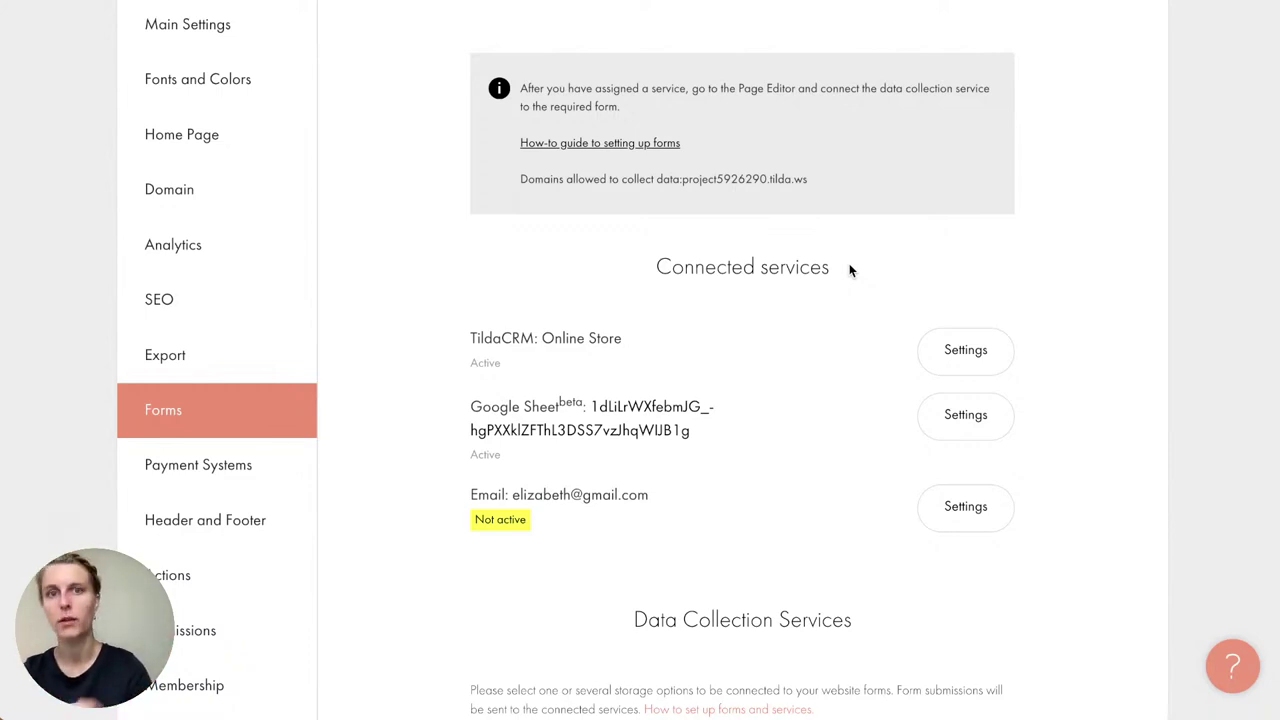
{"action": "scroll", "coordinate": [849, 270], "scroll_direction": "up", "scroll_amount": 3}
{"action": "left_click", "coordinate": [1105, 120]}
Step: Open the Tuka Plants Shop page from the Online Store project
{"action": "left_click", "coordinate": [381, 134]}
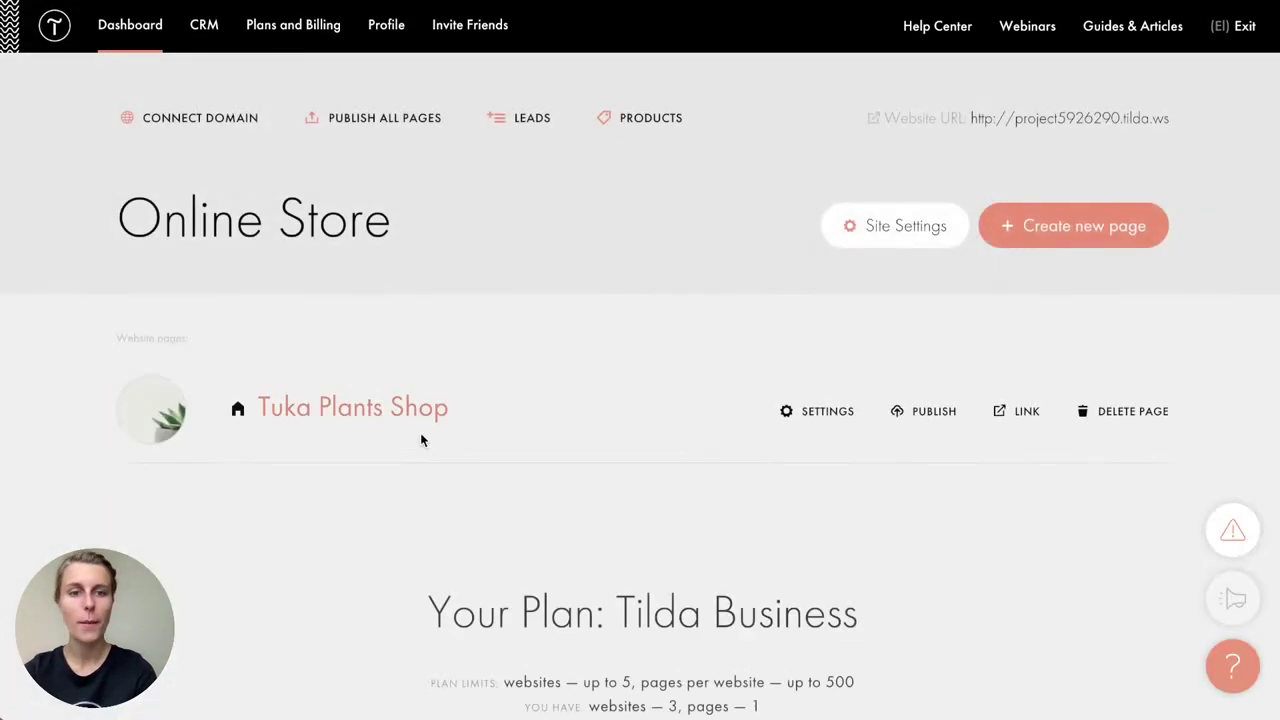
{"action": "left_click", "coordinate": [357, 409]}
{"action": "scroll", "coordinate": [680, 415], "scroll_direction": "down", "scroll_amount": 15}
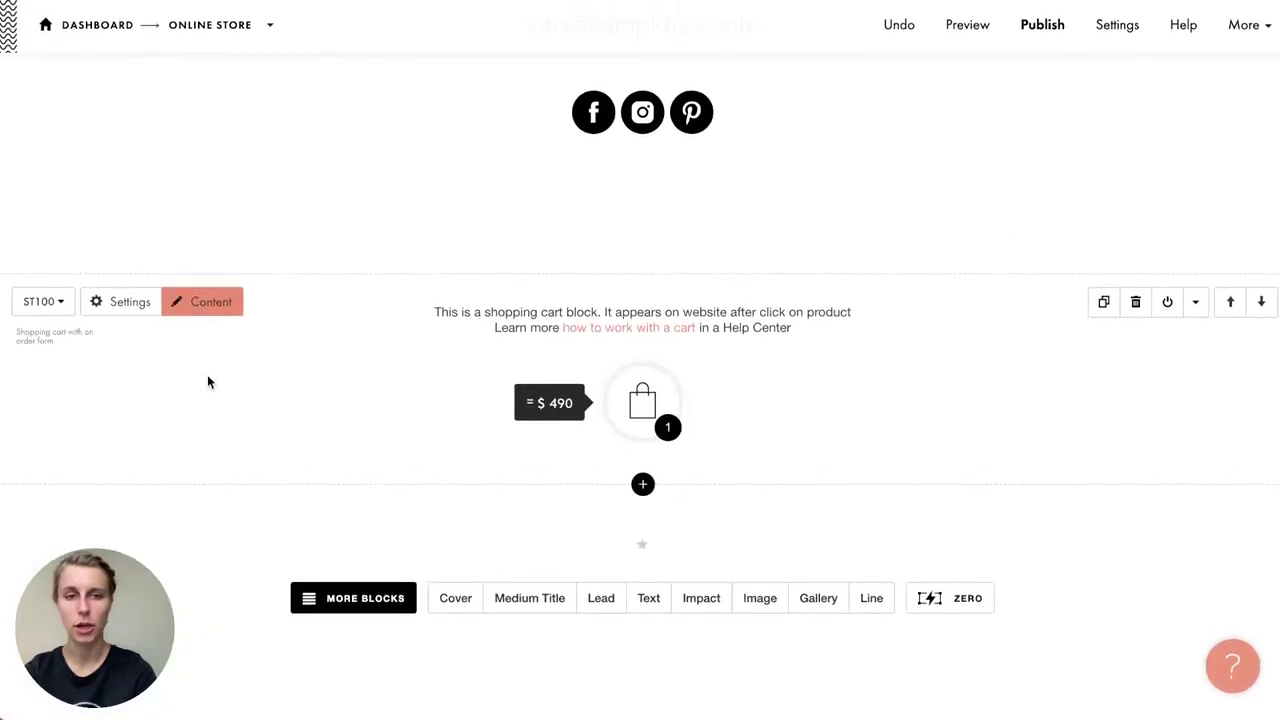
Step: Route cart orders to ONLINE STORE and GSHEET2, save, and republish the page
{"action": "left_click", "coordinate": [208, 312]}
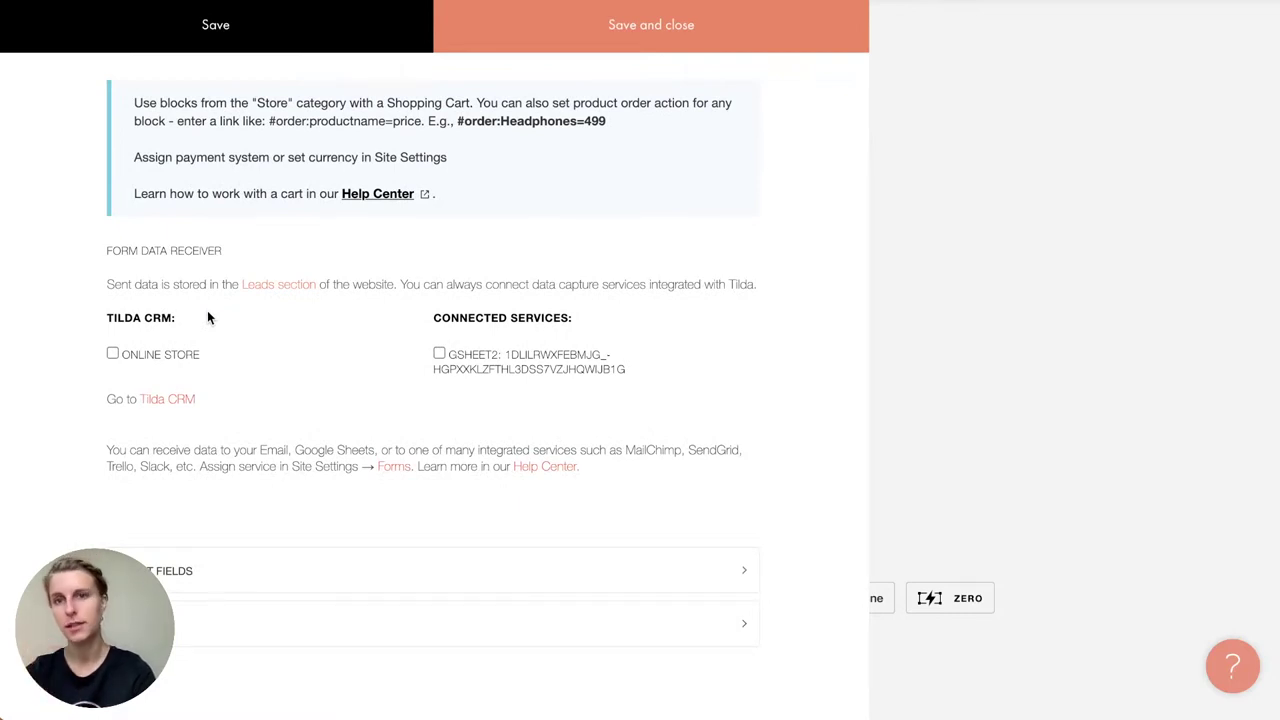
{"action": "left_click", "coordinate": [112, 354]}
{"action": "left_click", "coordinate": [439, 356]}
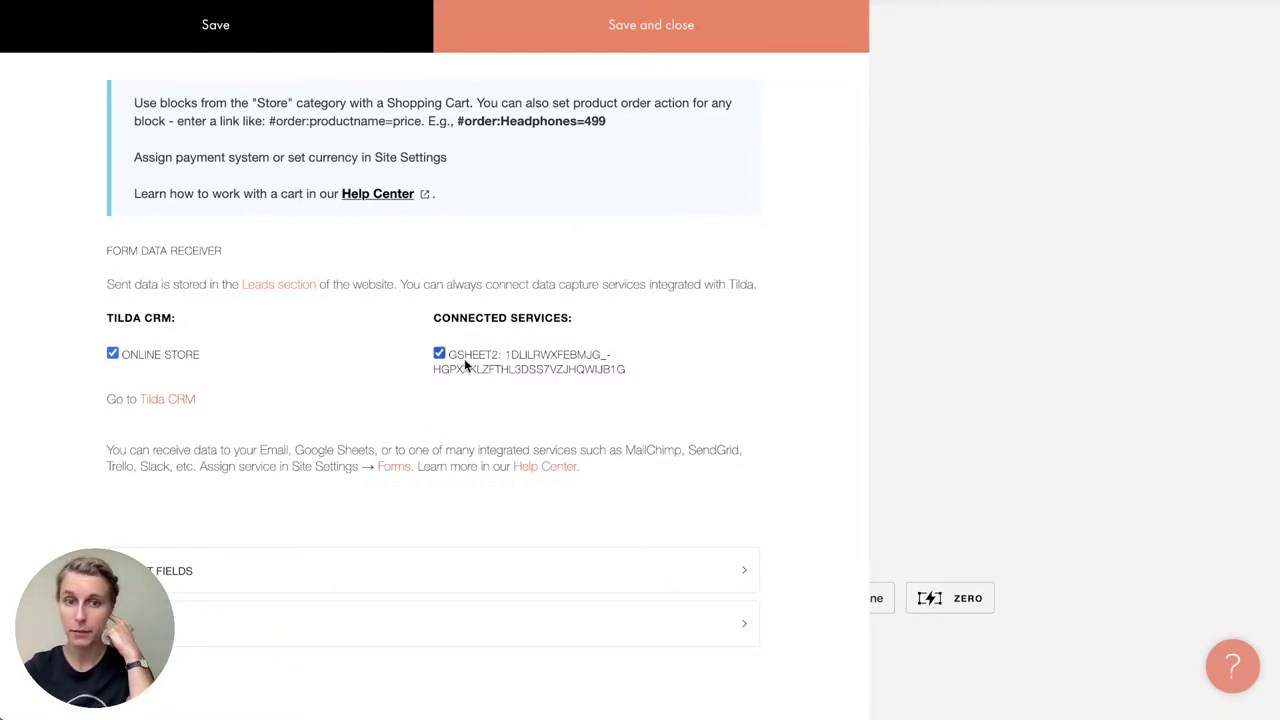
{"action": "left_click", "coordinate": [672, 48]}
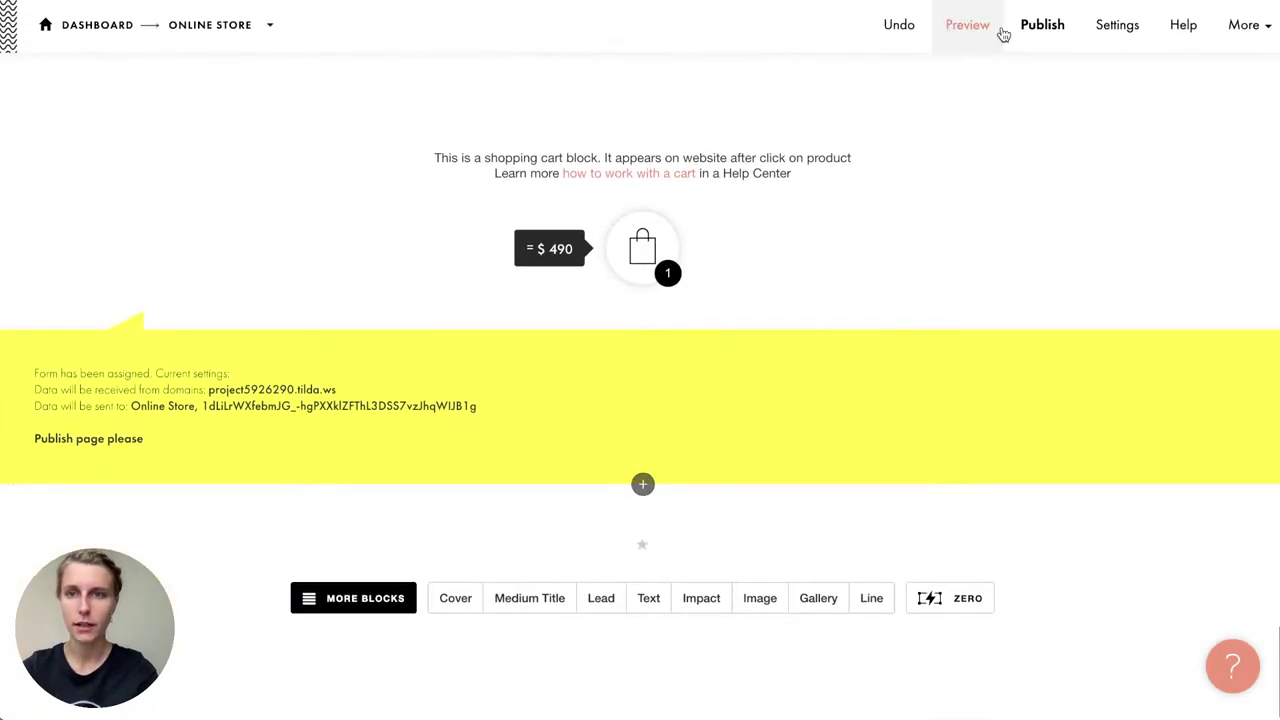
{"action": "left_click", "coordinate": [1040, 32]}
{"action": "left_click", "coordinate": [705, 352]}
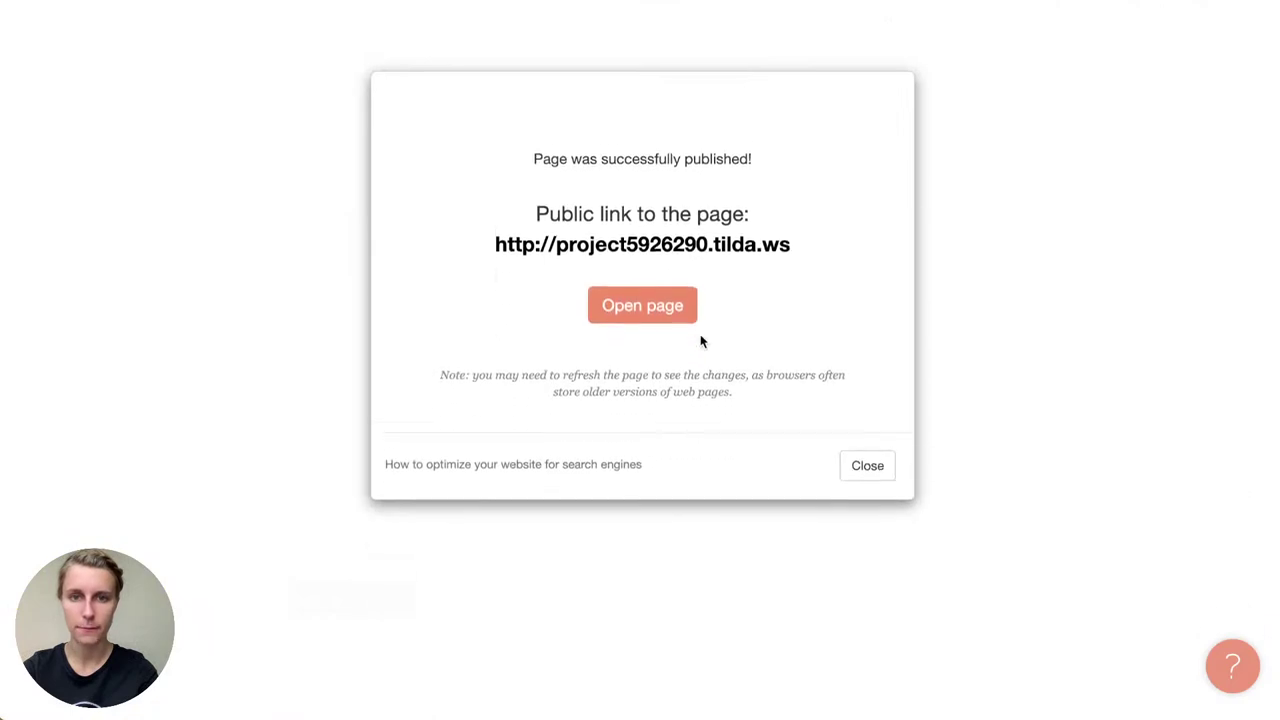
Step: Open the published store page and its shopping cart
{"action": "left_click", "coordinate": [697, 234]}
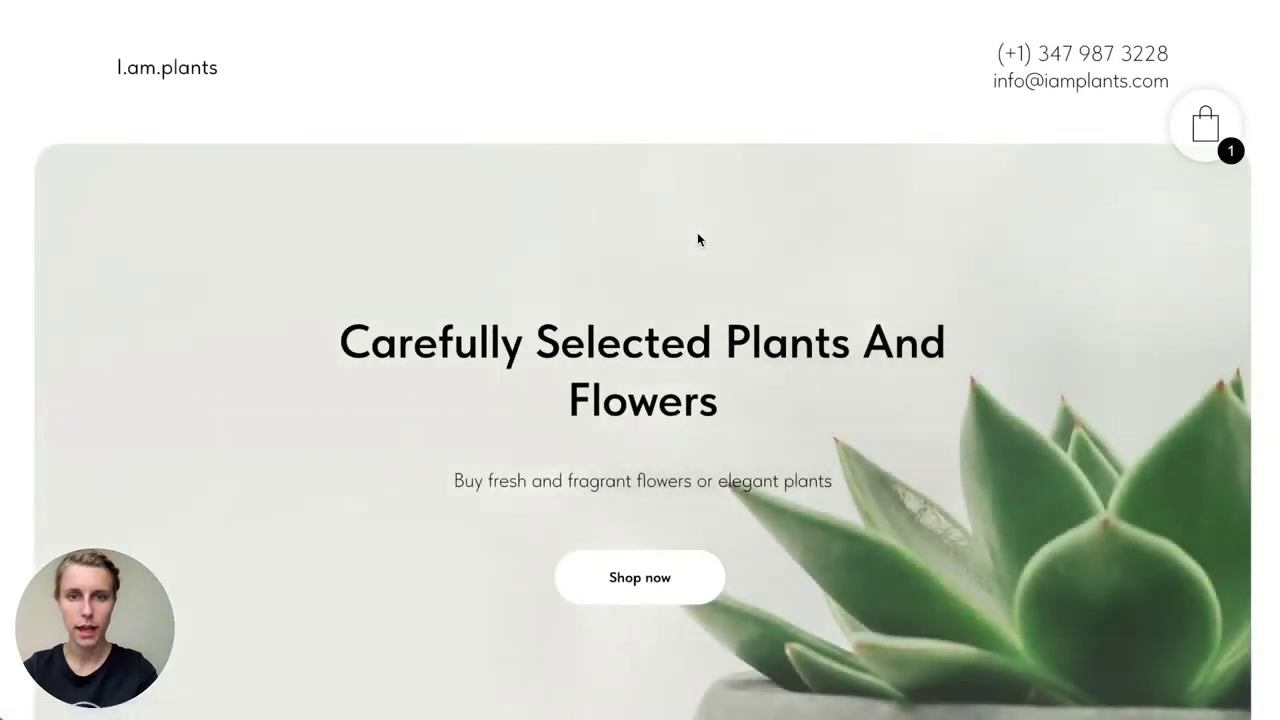
{"action": "scroll", "coordinate": [697, 237], "scroll_direction": "down", "scroll_amount": 10}
{"action": "left_click", "coordinate": [1209, 138]}
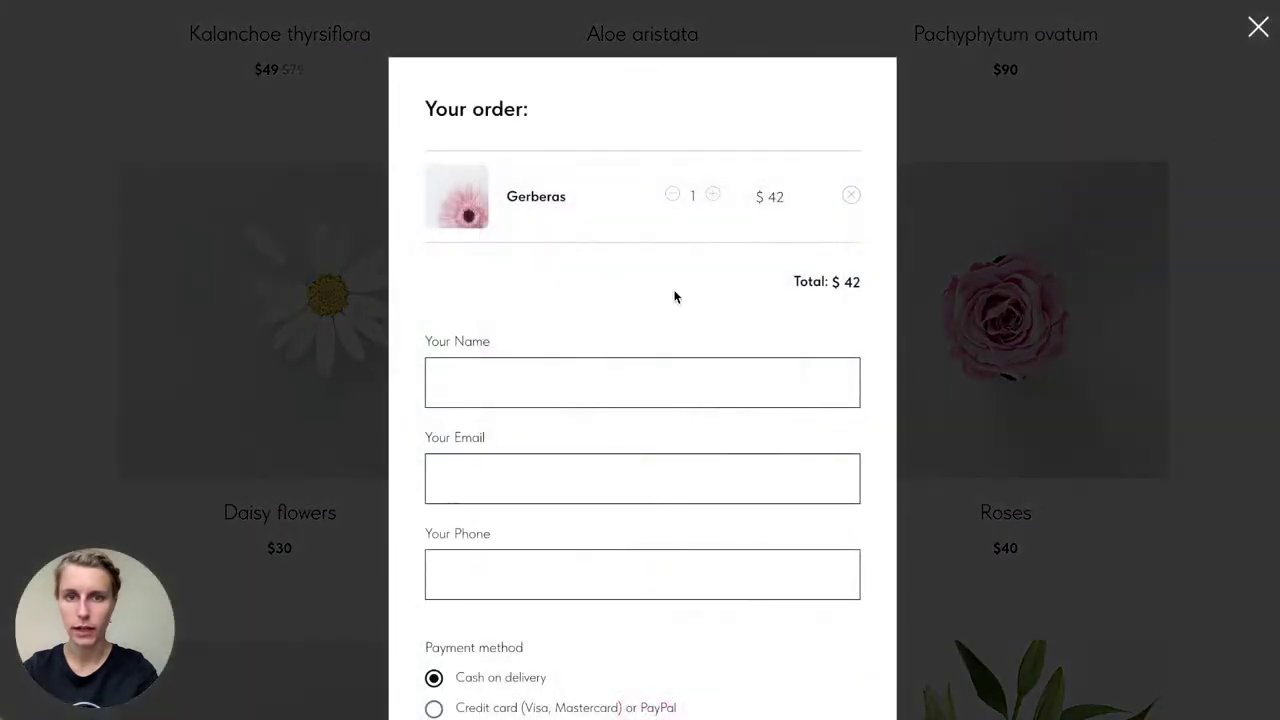
Step: Fill in a test customer name, email and phone, and submit checkout
{"action": "left_click", "coordinate": [568, 380]}
{"action": "type", "text": "Elizabe"}
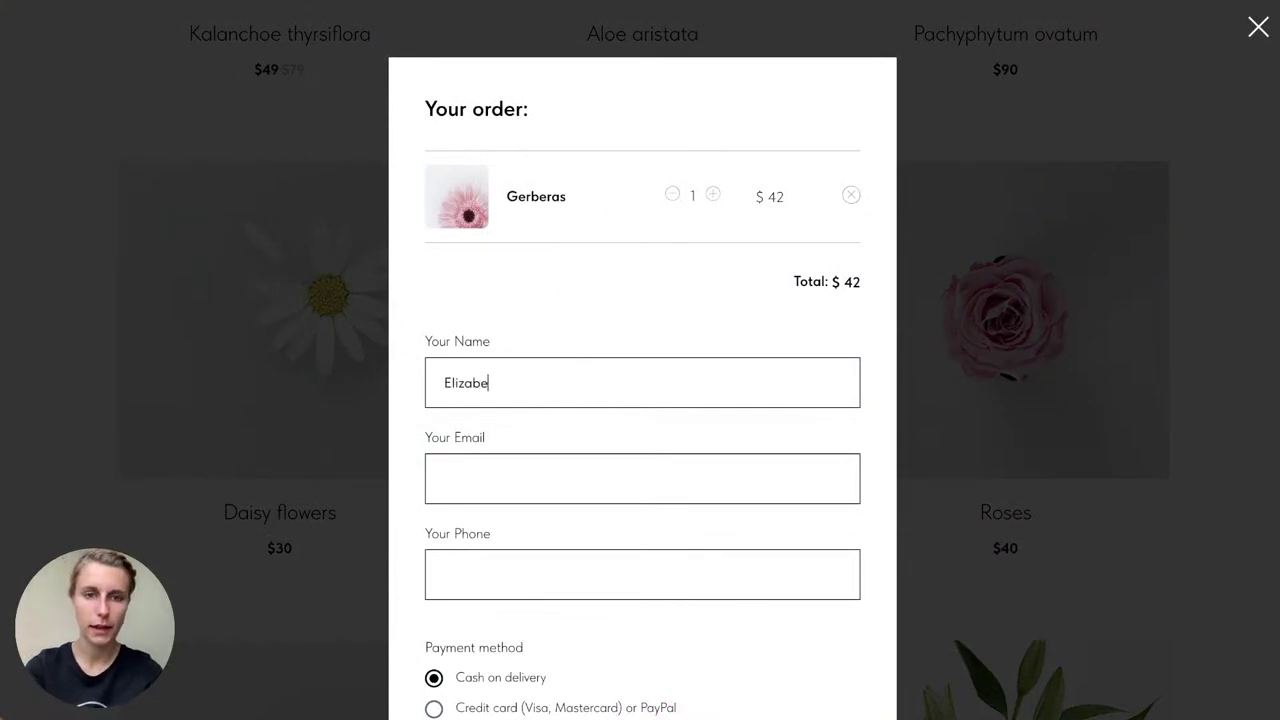
{"action": "type", "text": "th2"}
{"action": "left_click", "coordinate": [560, 478]}
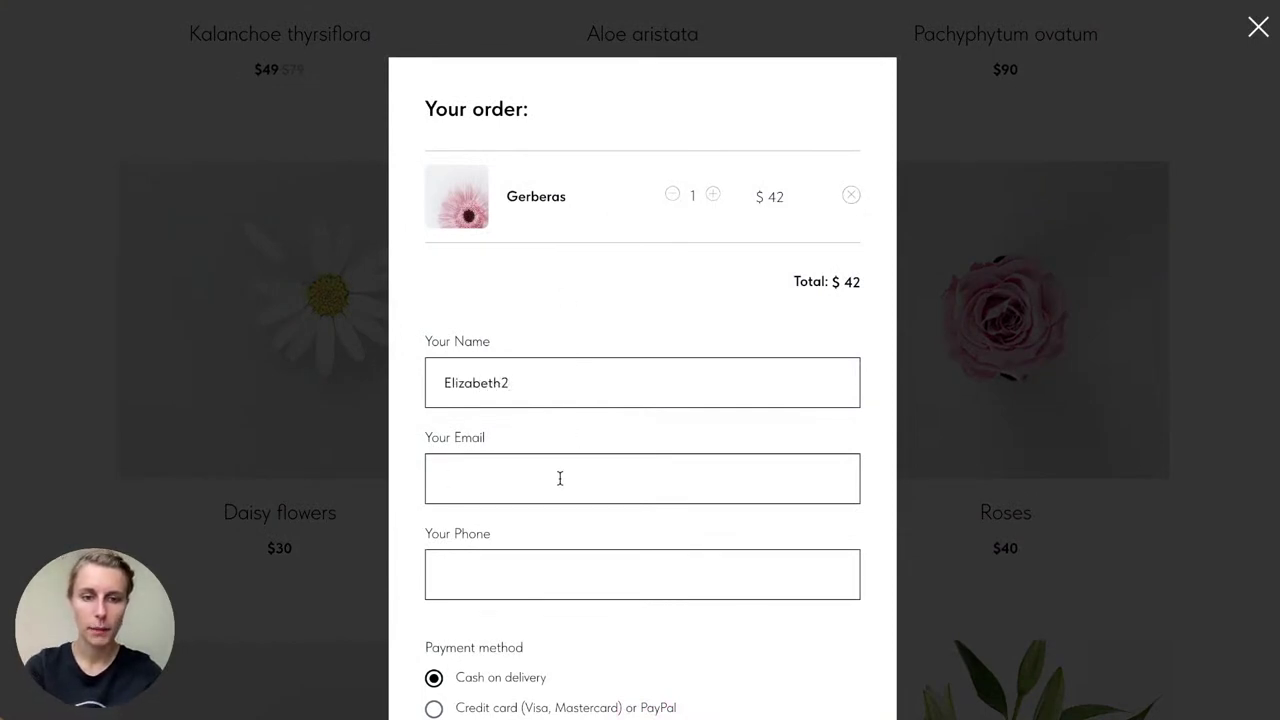
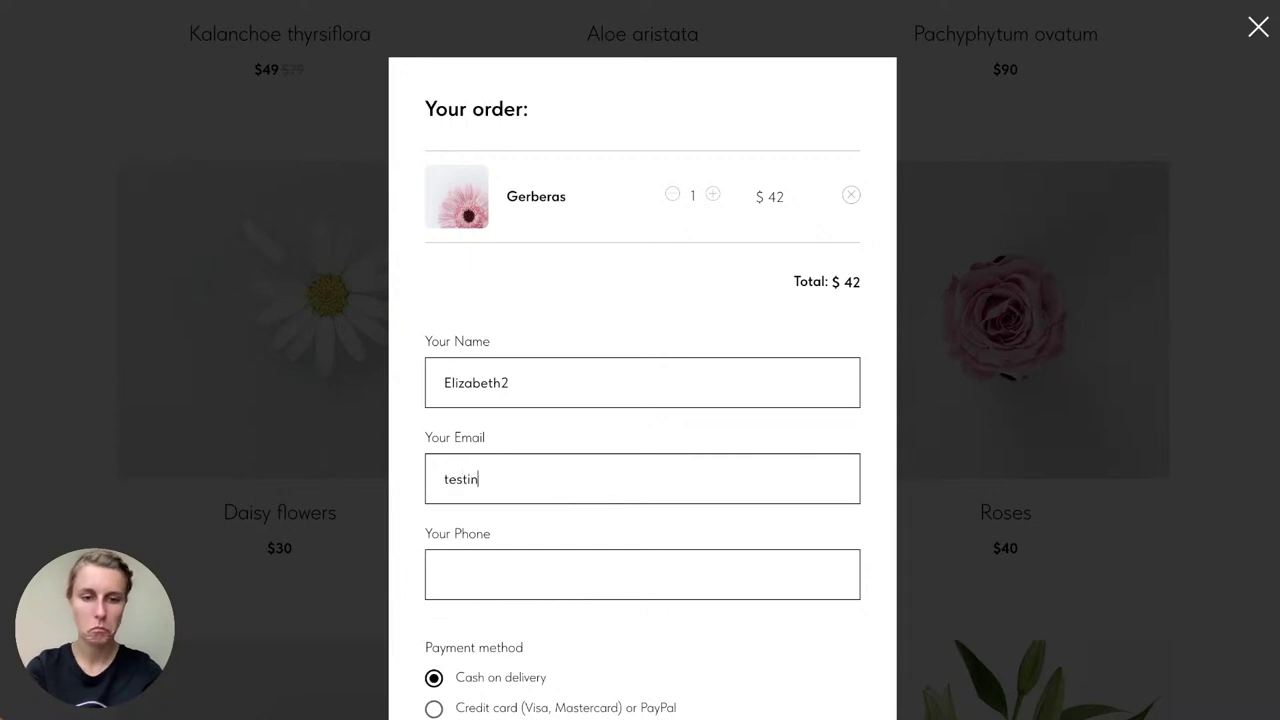
{"action": "key", "text": "Tab"}
{"action": "type", "text": "123456789"}
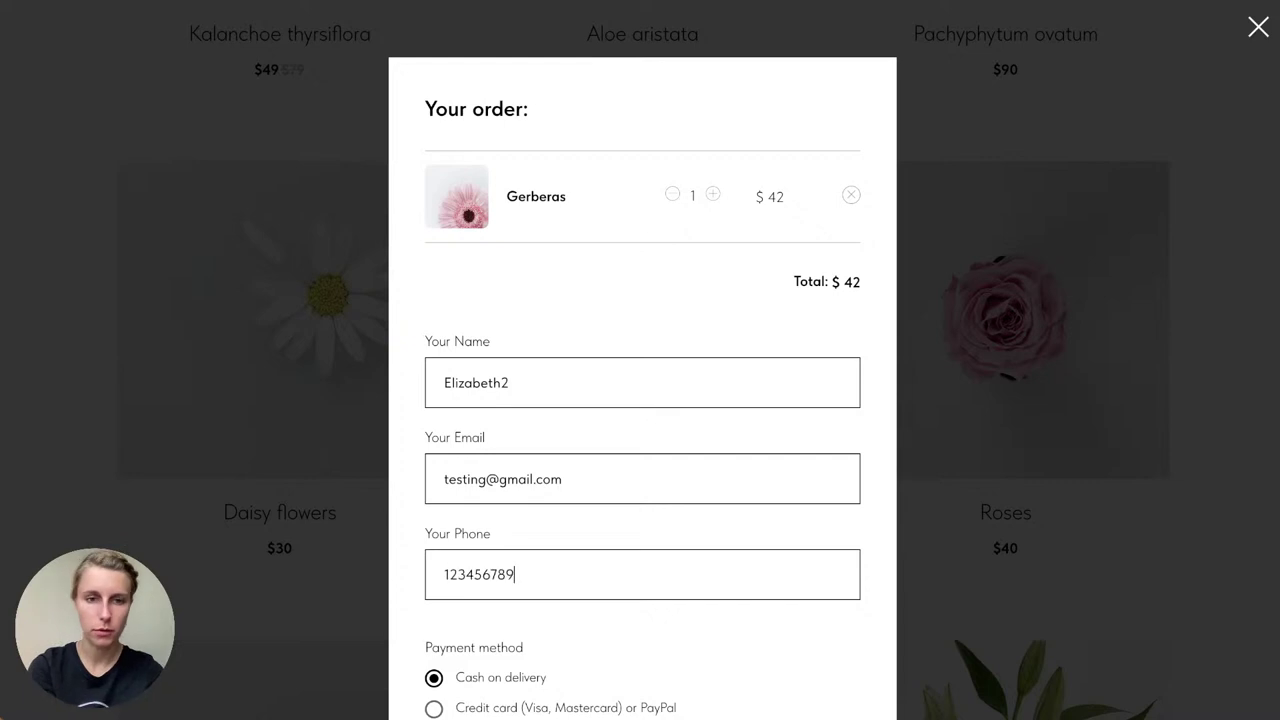
{"action": "scroll", "coordinate": [520, 585], "scroll_direction": "down", "scroll_amount": 2}
{"action": "left_click", "coordinate": [603, 590]}
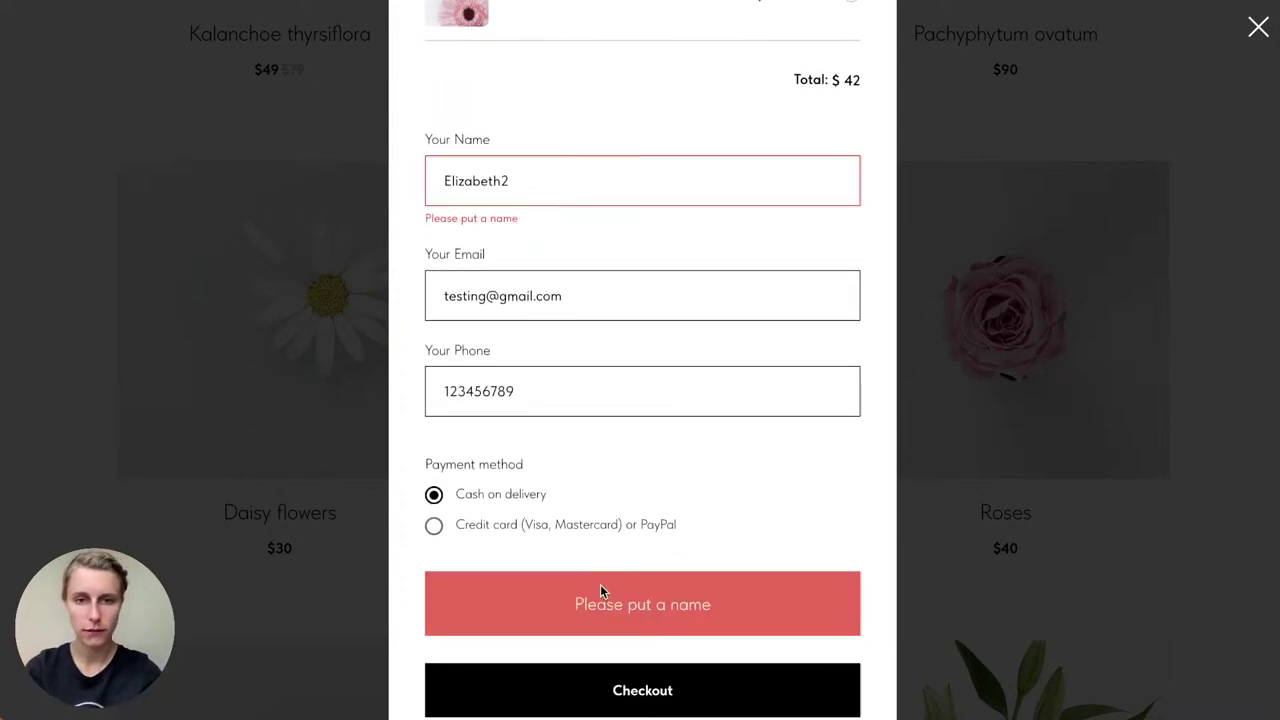
Step: Correct the customer name and resubmit the $42 Gerberas test order
{"action": "left_click", "coordinate": [520, 190]}
{"action": "key", "text": "BackSpace"}
{"action": "scroll", "coordinate": [644, 287], "scroll_direction": "down", "scroll_amount": 1}
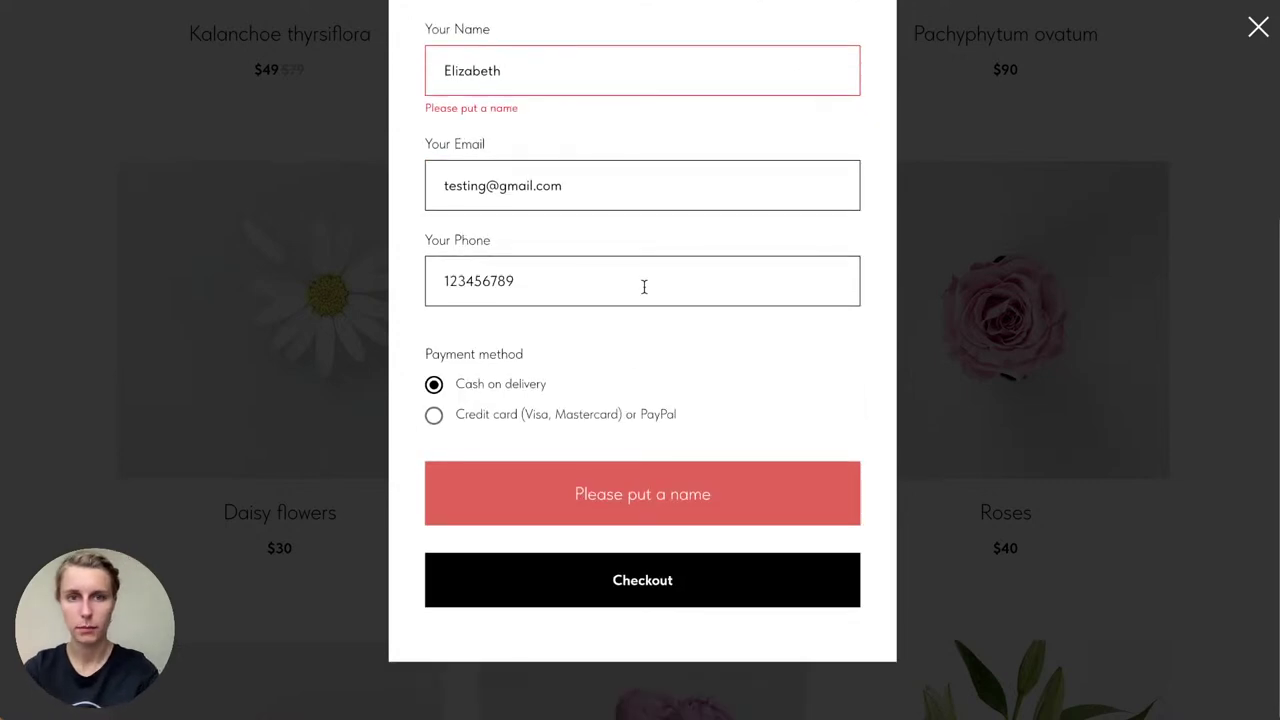
{"action": "type", "text": "-"}
{"action": "key", "text": "BackSpace"}
{"action": "type", "text": "Two"}
{"action": "left_click", "coordinate": [702, 598]}
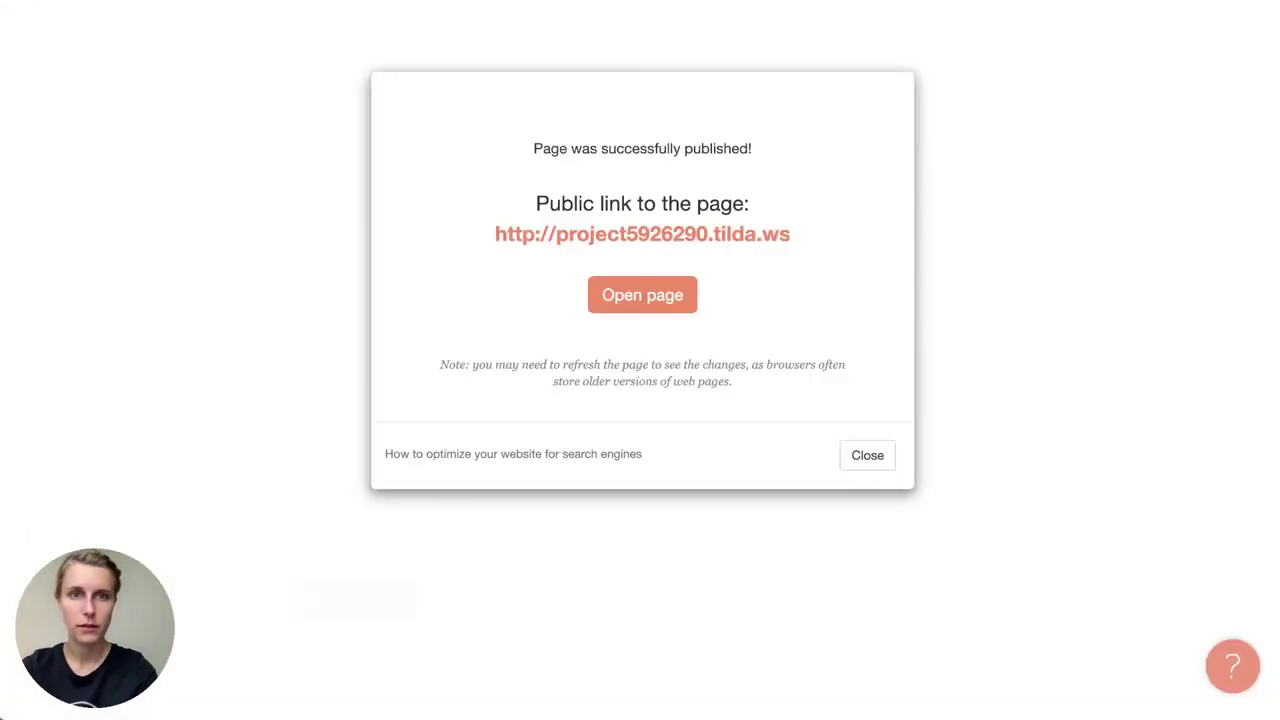
Step: Close the publish dialog and open the connected Google Sheet from Site Settings > Forms
{"action": "left_click", "coordinate": [853, 468]}
{"action": "scroll", "coordinate": [852, 470], "scroll_direction": "up", "scroll_amount": 15}
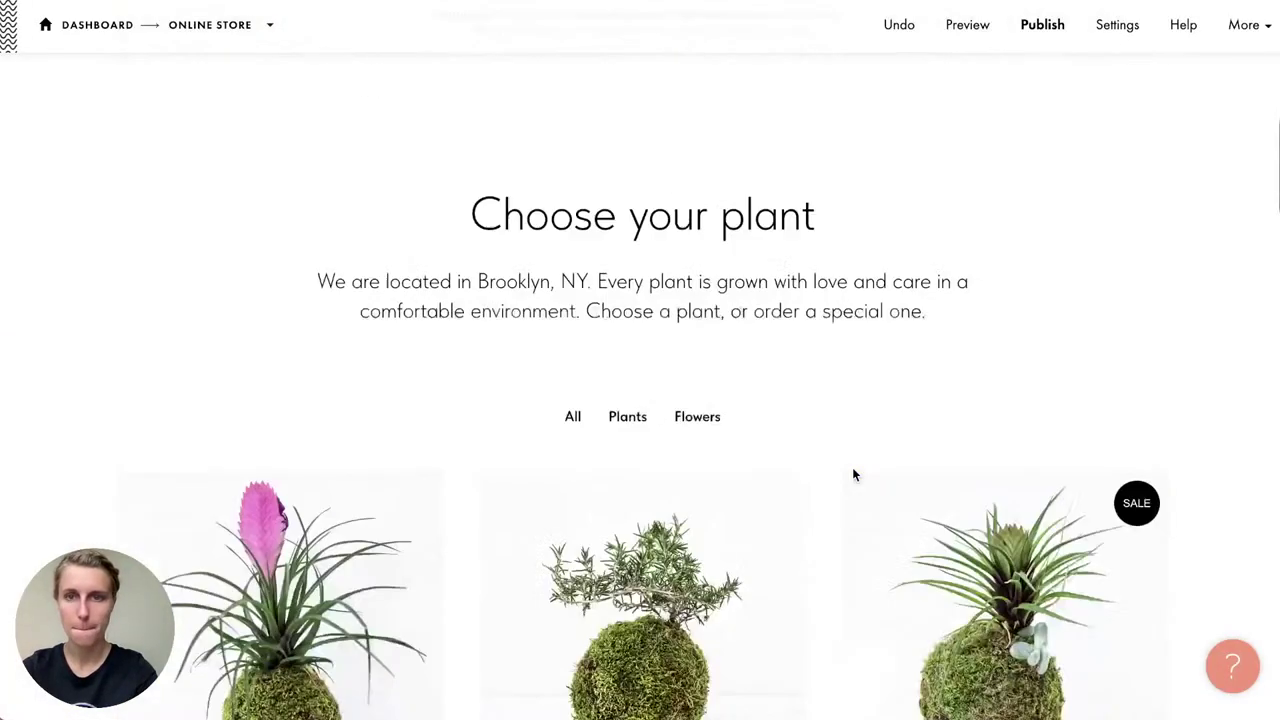
{"action": "left_click", "coordinate": [1259, 31]}
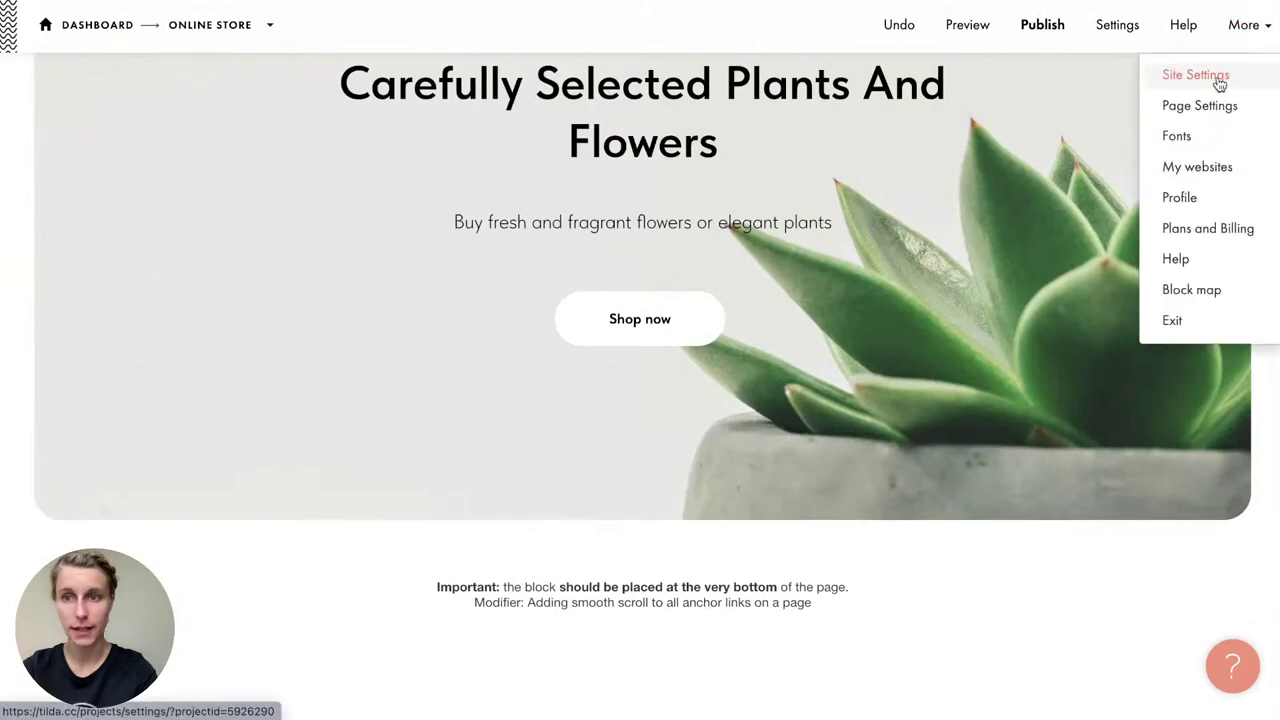
{"action": "left_click", "coordinate": [1223, 86]}
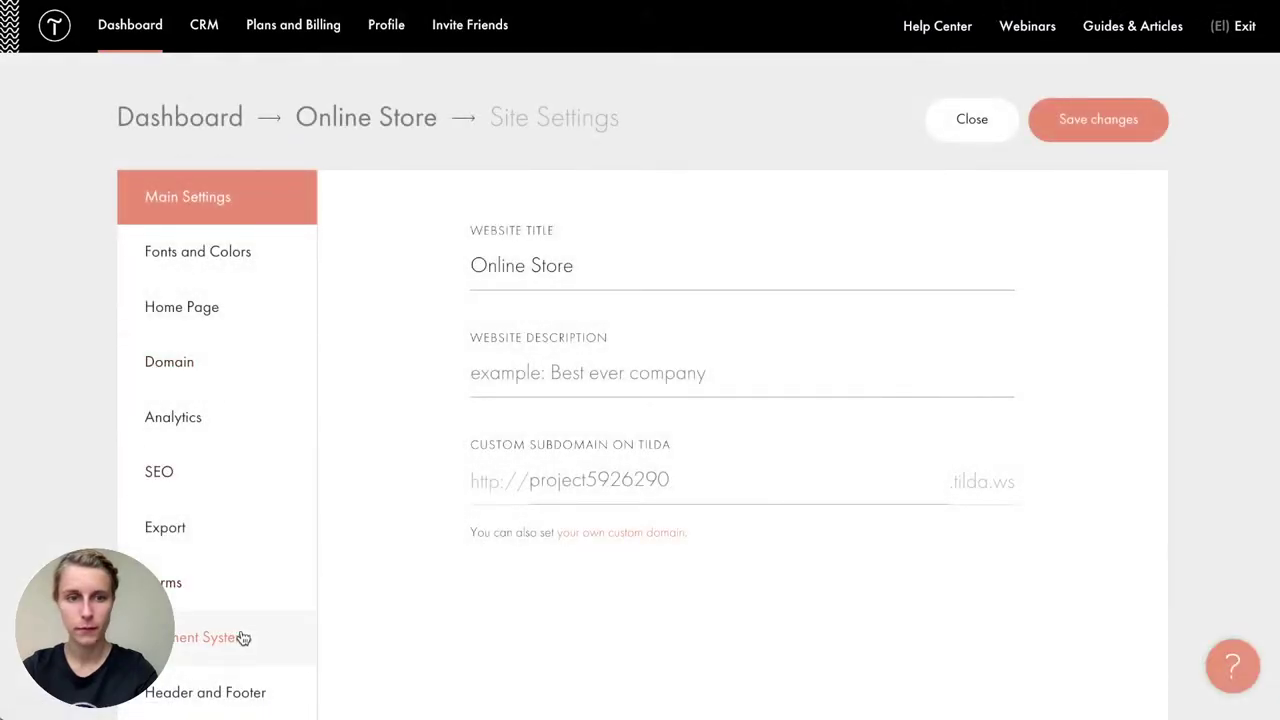
{"action": "left_click", "coordinate": [234, 600]}
{"action": "scroll", "coordinate": [697, 497], "scroll_direction": "down", "scroll_amount": 2}
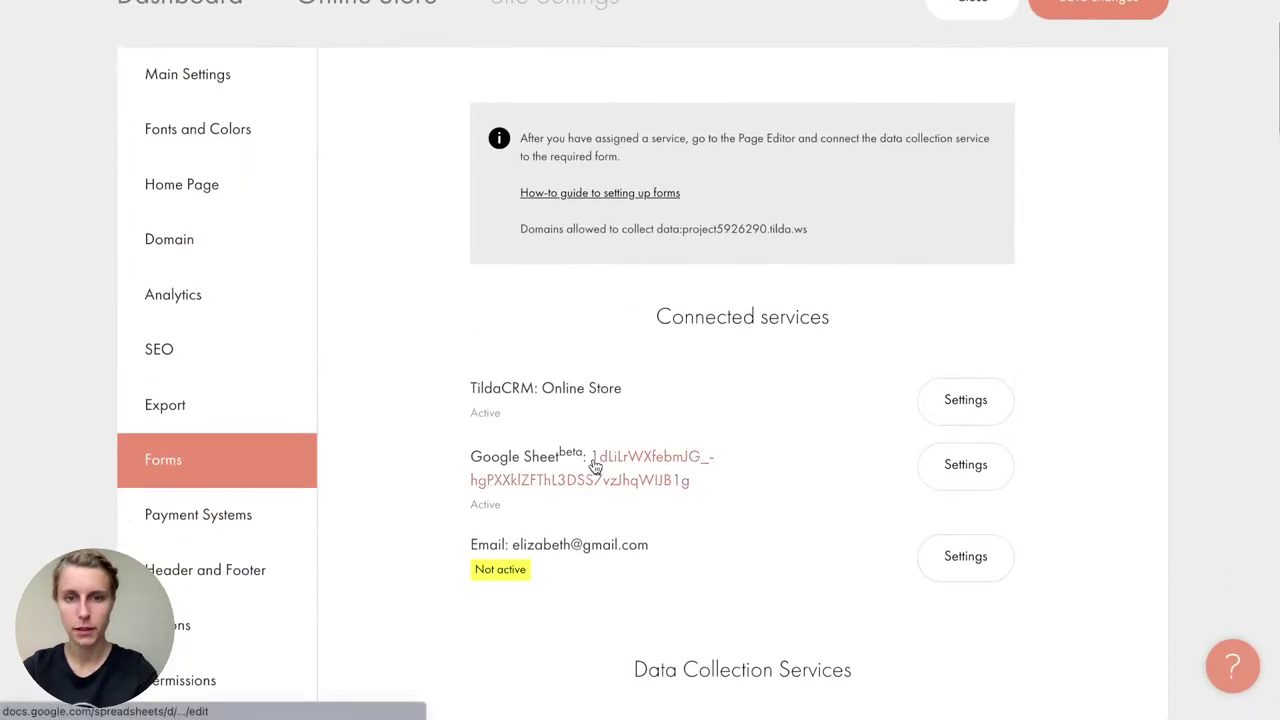
{"action": "left_click", "coordinate": [594, 460]}
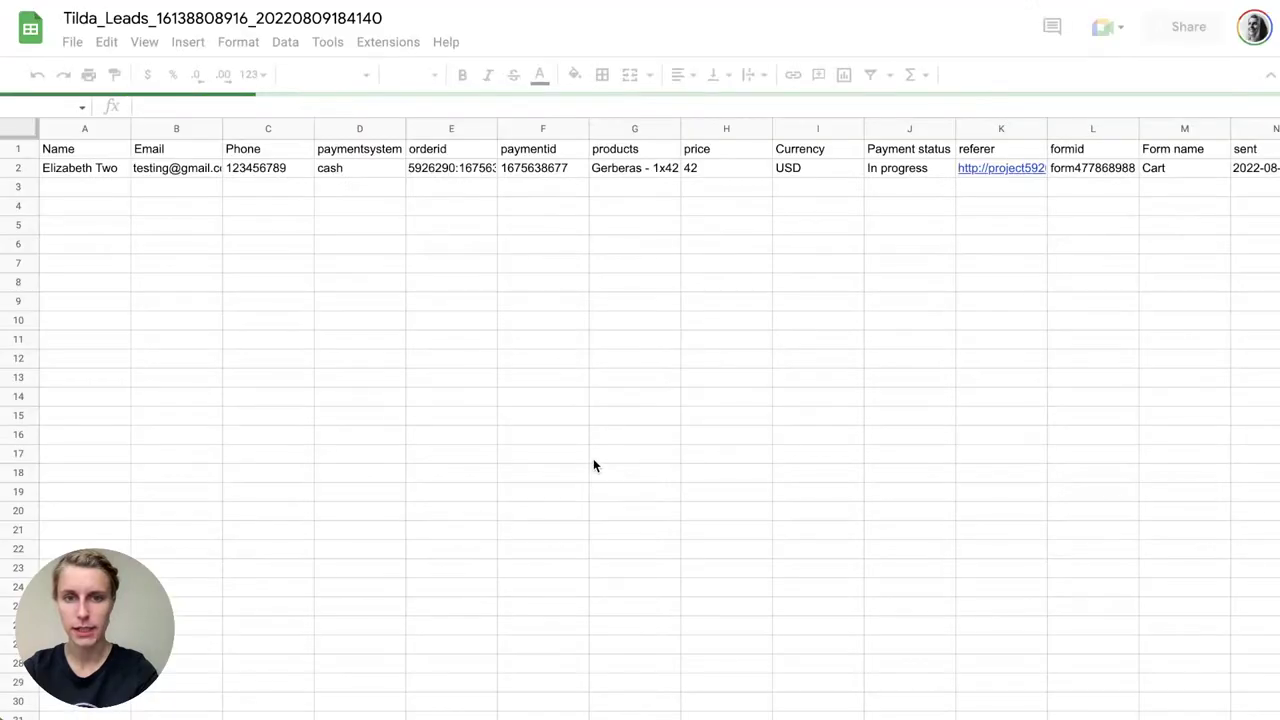
Step: Widen the email, column D, orderid, paymentid and products columns to fit
{"action": "left_click", "coordinate": [82, 170]}
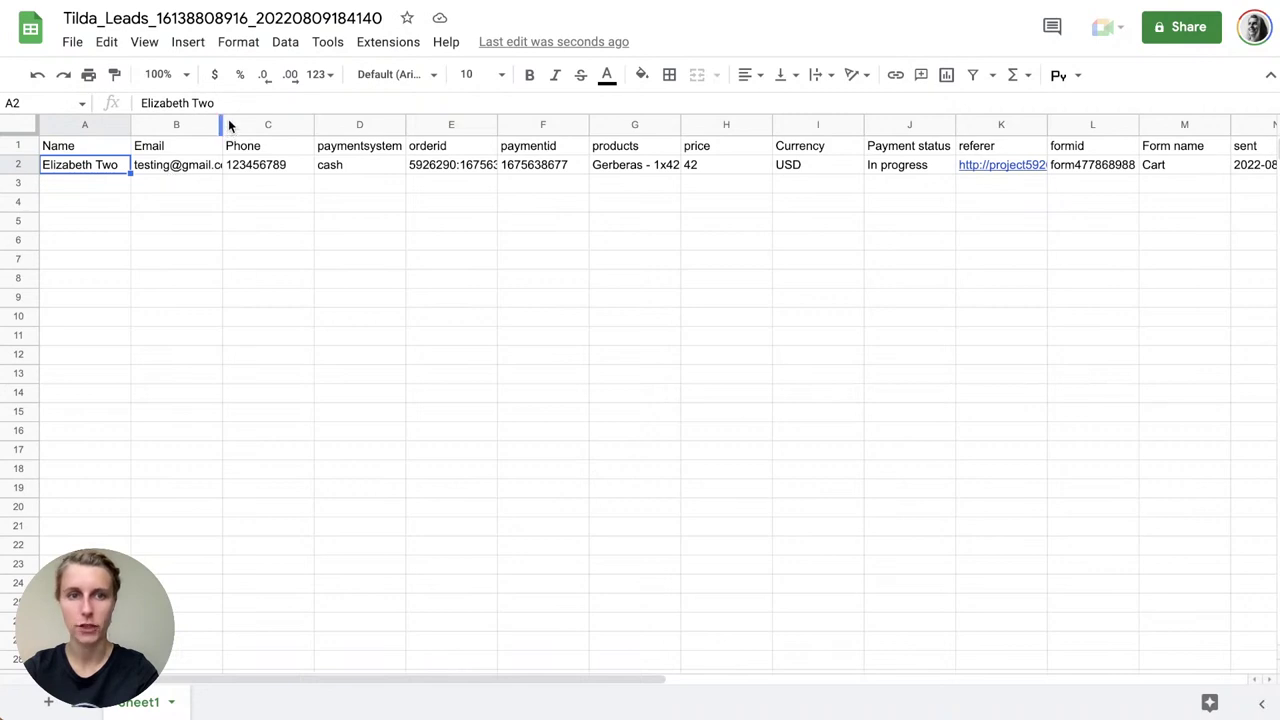
{"action": "left_click_drag", "start_coordinate": [223, 121], "coordinate": [261, 121]}
{"action": "left_click_drag", "start_coordinate": [445, 121], "coordinate": [466, 121]}
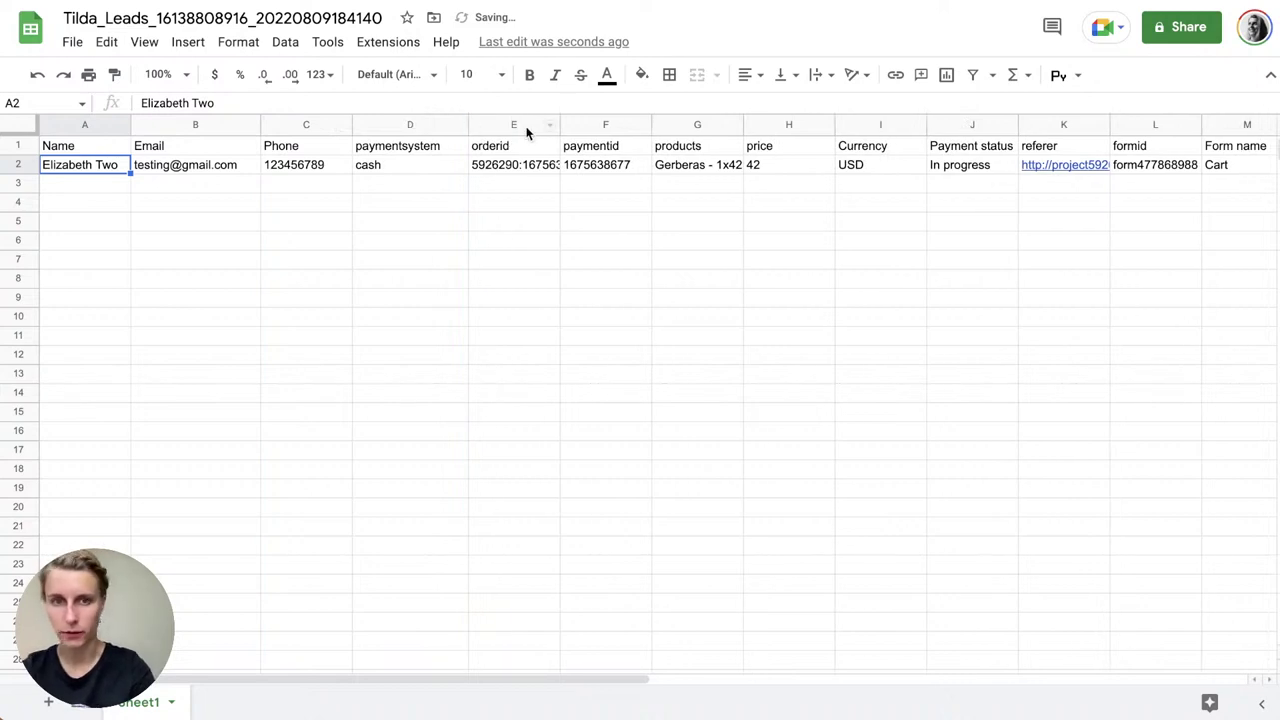
{"action": "left_click_drag", "start_coordinate": [558, 121], "coordinate": [593, 121]}
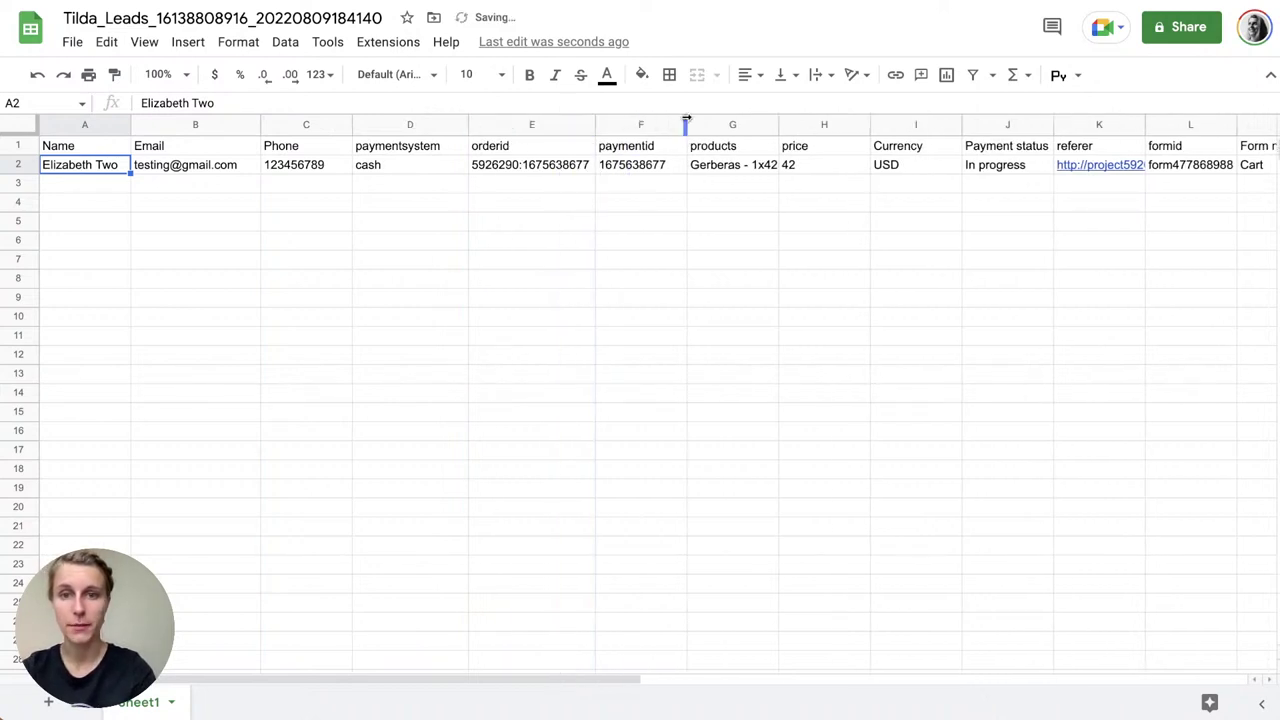
{"action": "left_click_drag", "start_coordinate": [685, 122], "coordinate": [706, 123]}
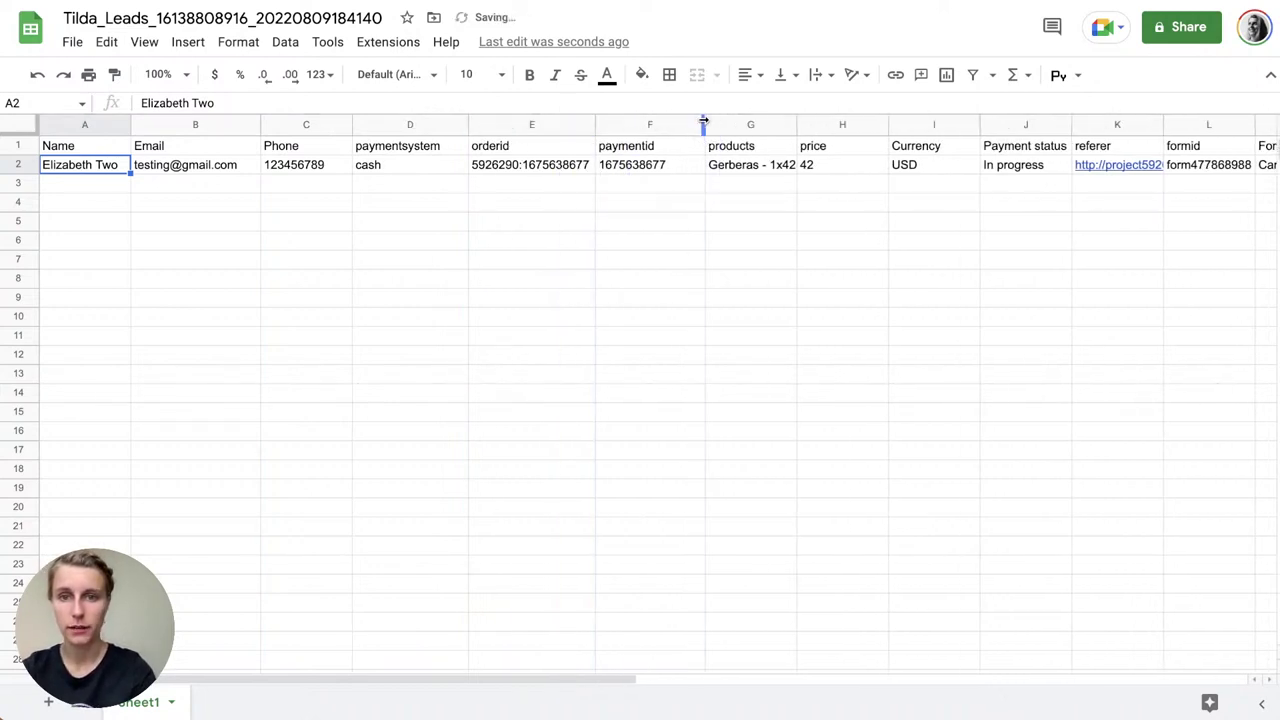
{"action": "left_click_drag", "start_coordinate": [796, 124], "coordinate": [818, 124]}
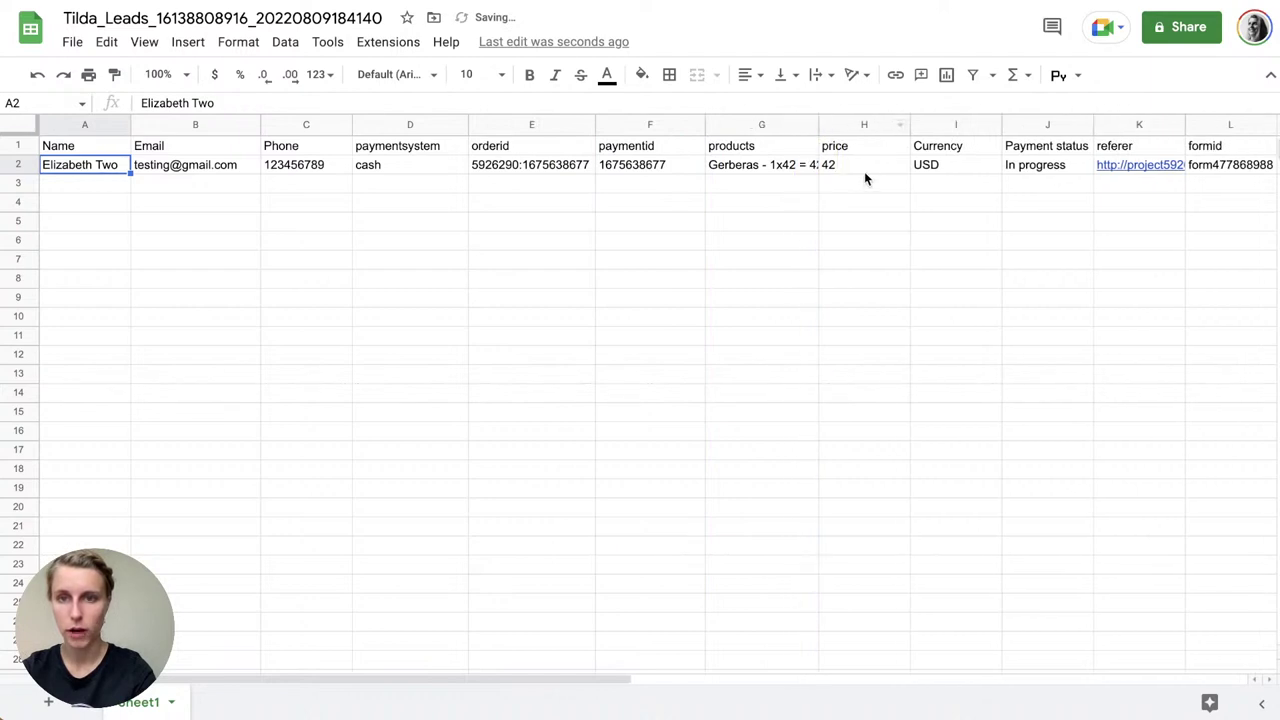
Step: Inspect row 2's currency, payment status, referer, formid and sent timestamp cells
{"action": "scroll", "coordinate": [864, 171], "scroll_direction": "right", "scroll_amount": 1}
{"action": "left_click", "coordinate": [843, 166]}
{"action": "left_click", "coordinate": [918, 168]}
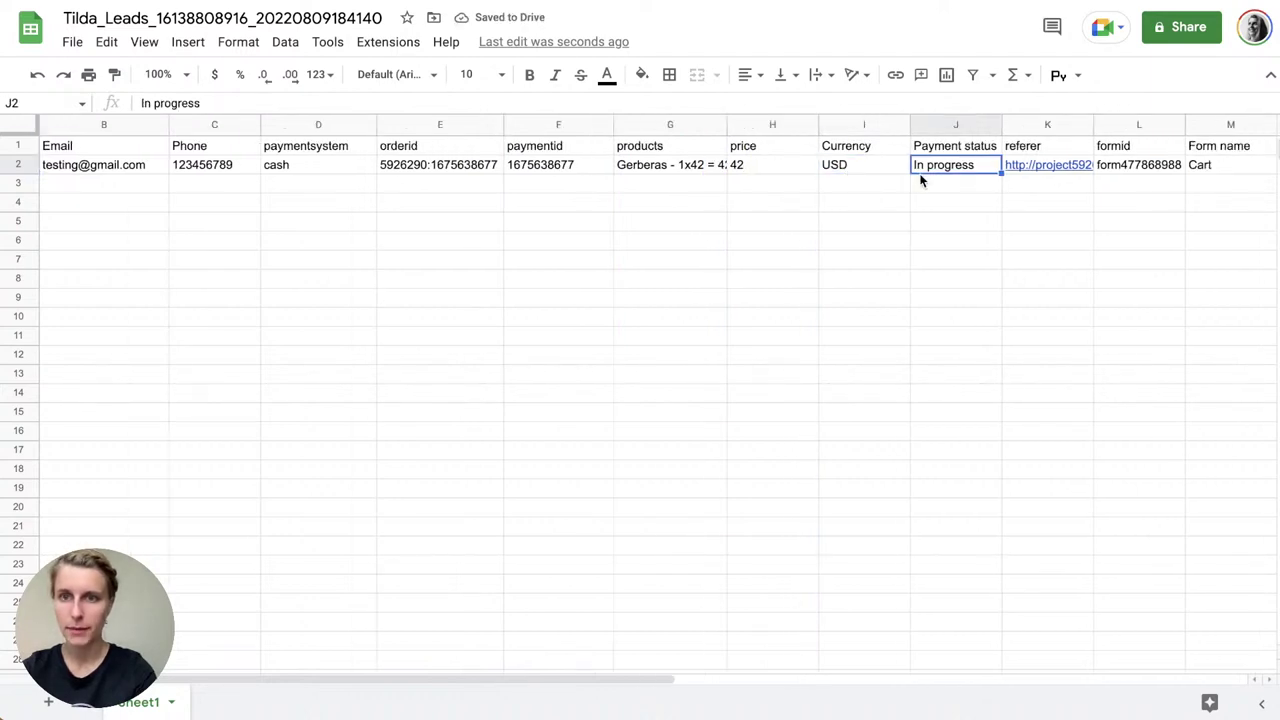
{"action": "scroll", "coordinate": [921, 180], "scroll_direction": "right", "scroll_amount": 4}
{"action": "left_click", "coordinate": [571, 168]}
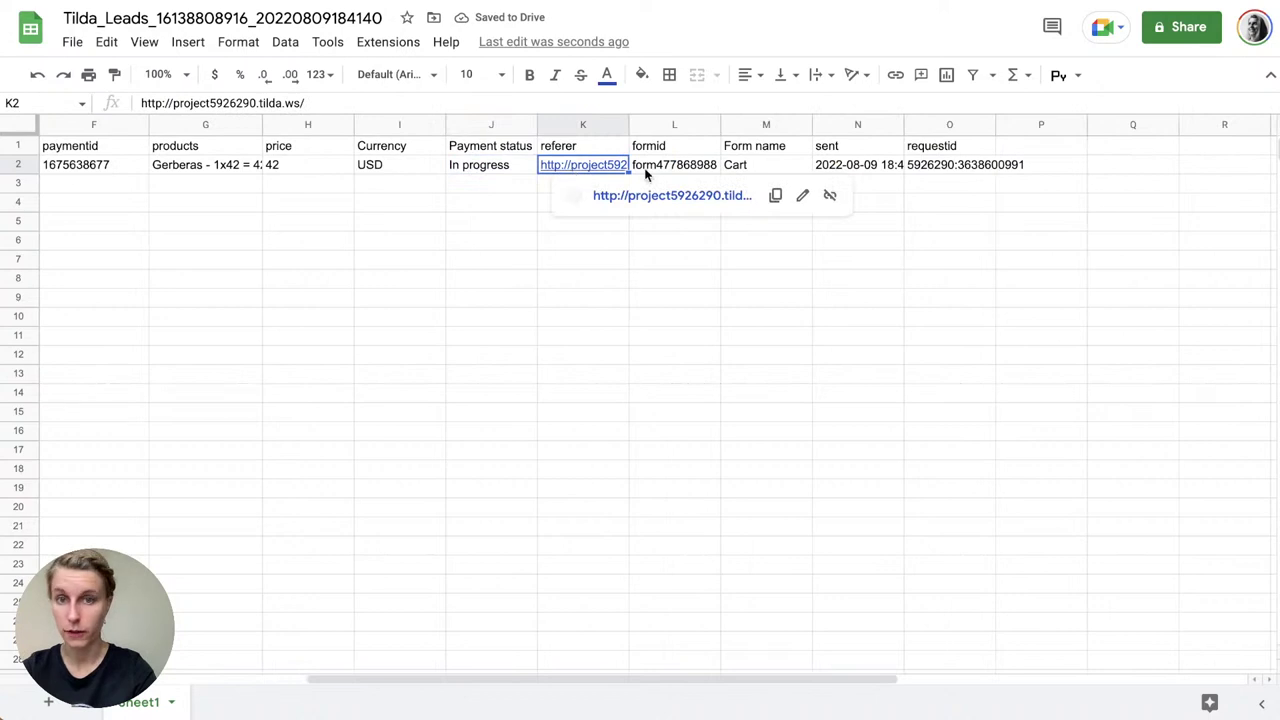
{"action": "left_click", "coordinate": [645, 171]}
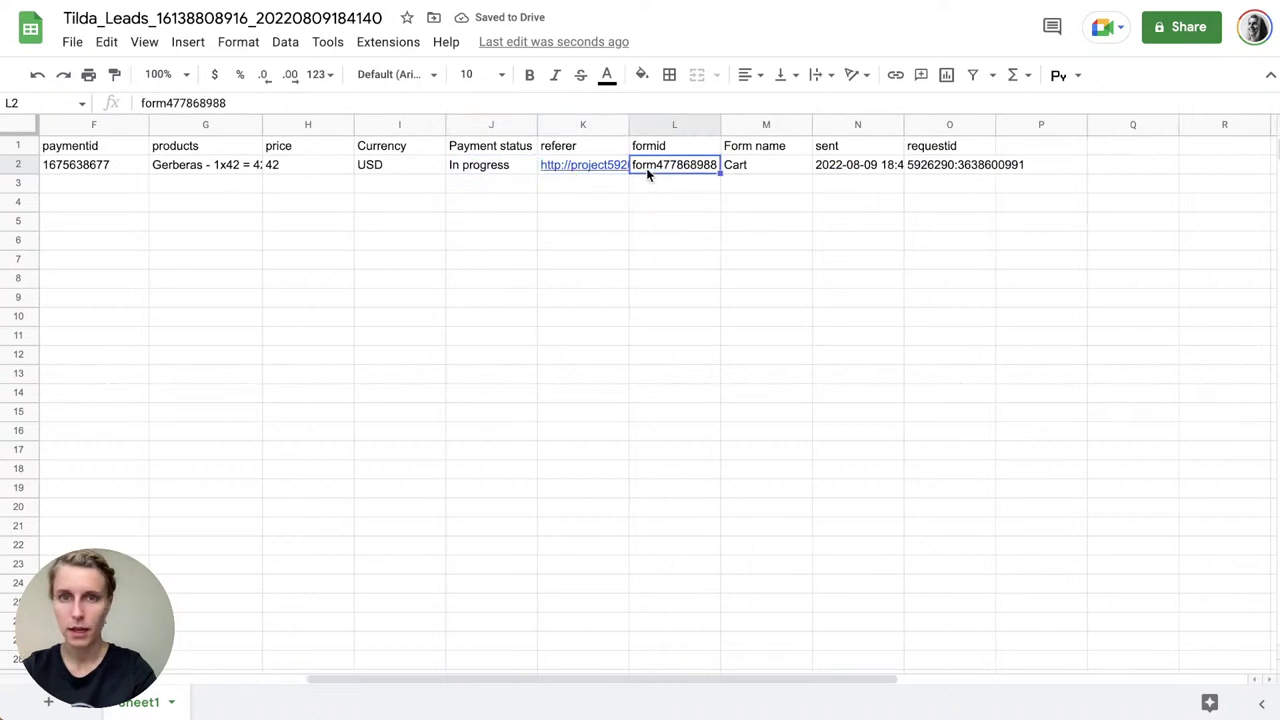
{"action": "left_click", "coordinate": [892, 170]}
{"action": "scroll", "coordinate": [892, 172], "scroll_direction": "left", "scroll_amount": 5}
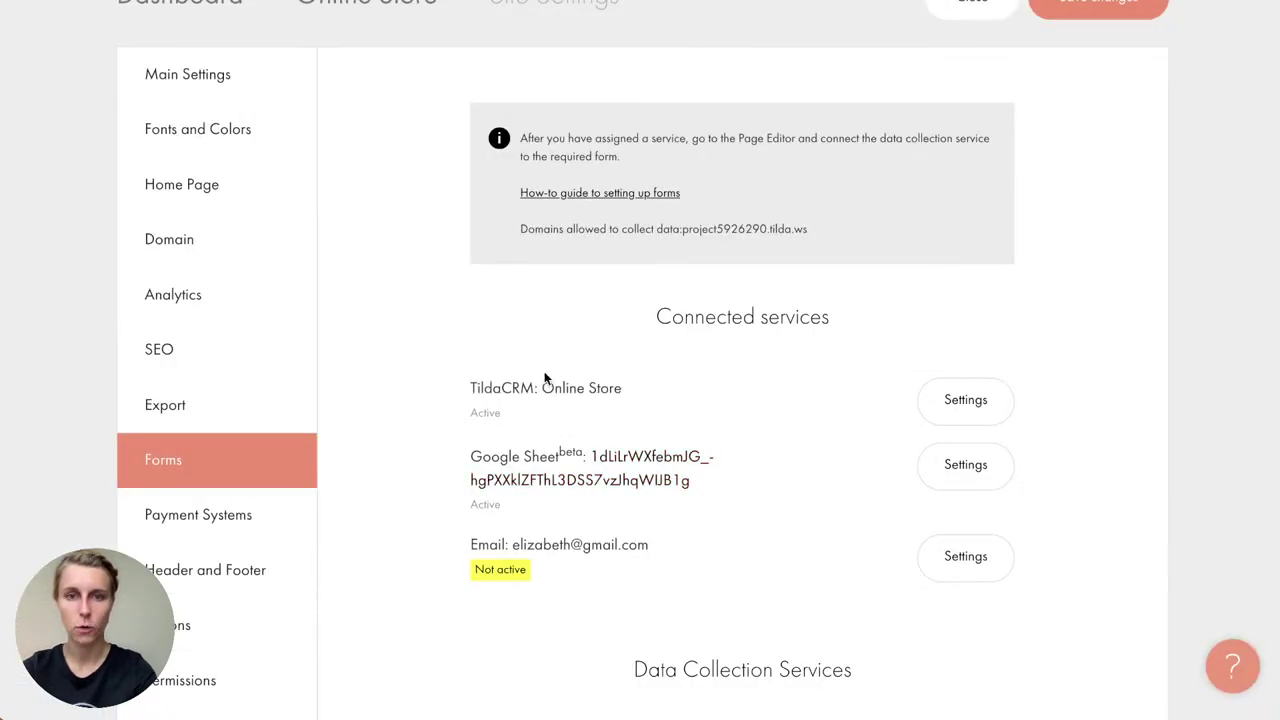
Step: Go to Tilda's CRM from the top navigation bar
{"action": "scroll", "coordinate": [582, 357], "scroll_direction": "up", "scroll_amount": 2}
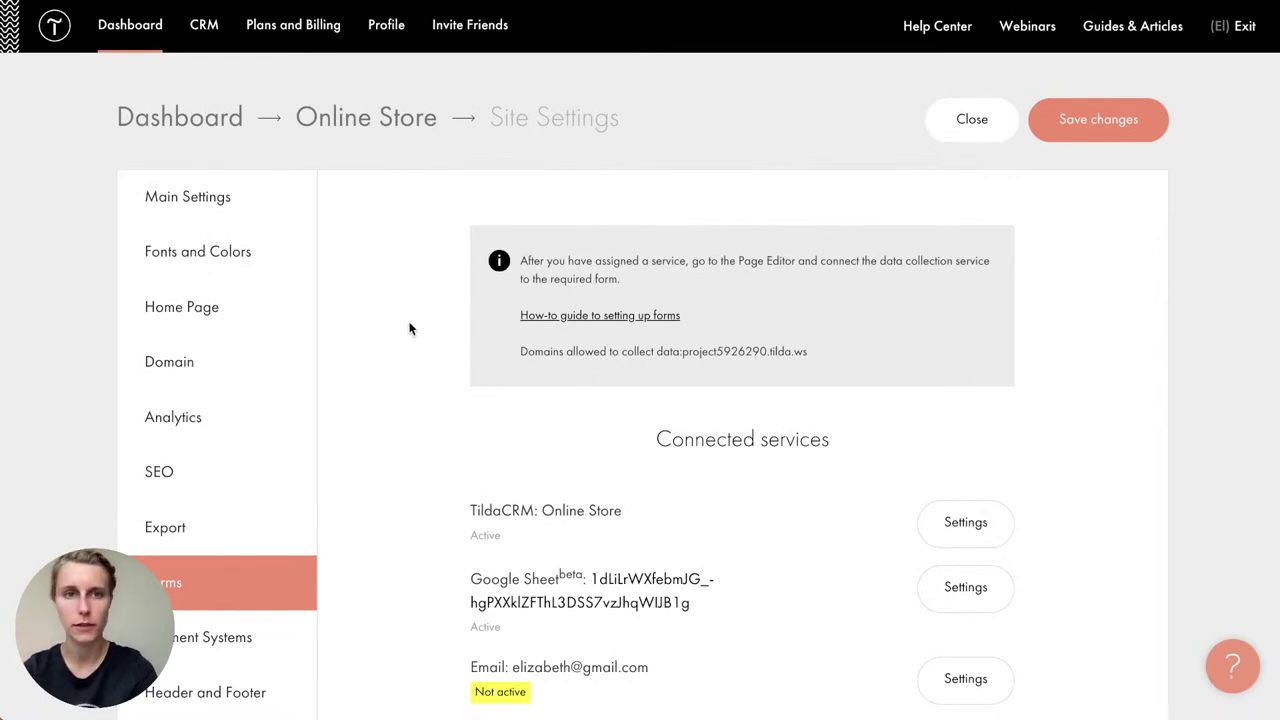
{"action": "left_click", "coordinate": [204, 30]}
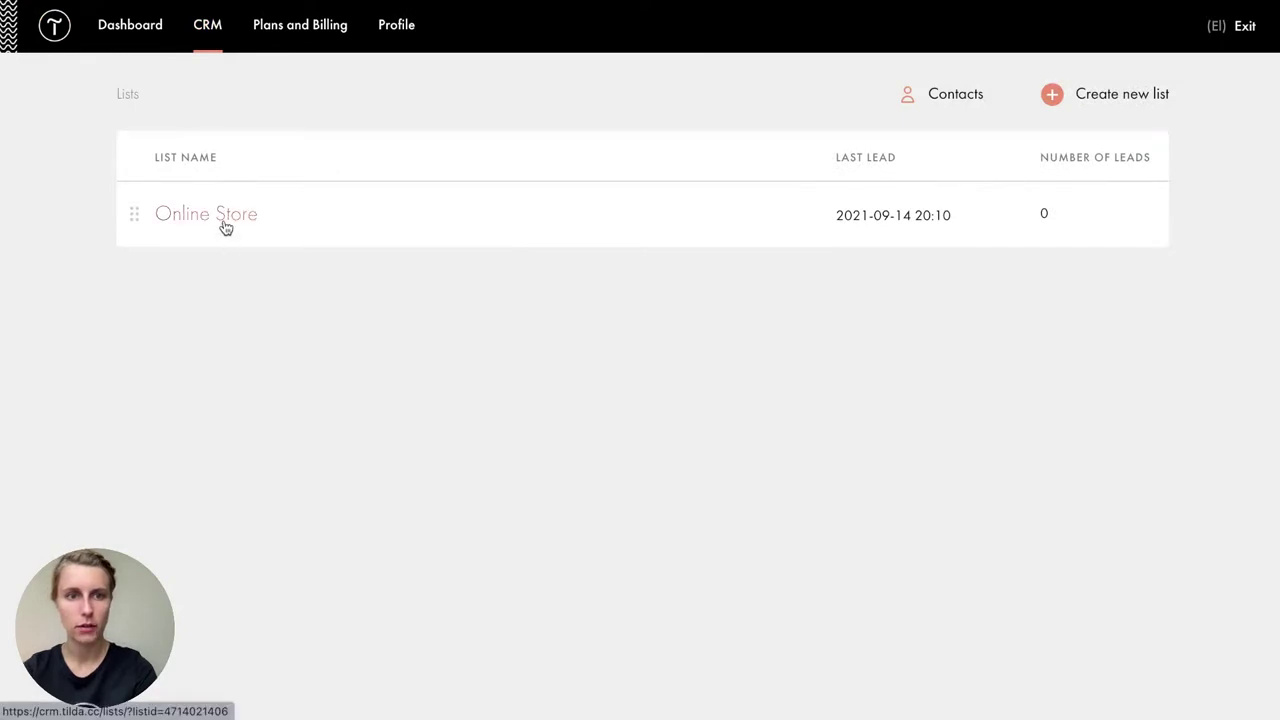
Step: Check the test order in Online Store leads, then view the Tuka Plants Shop page live
{"action": "left_click", "coordinate": [225, 226]}
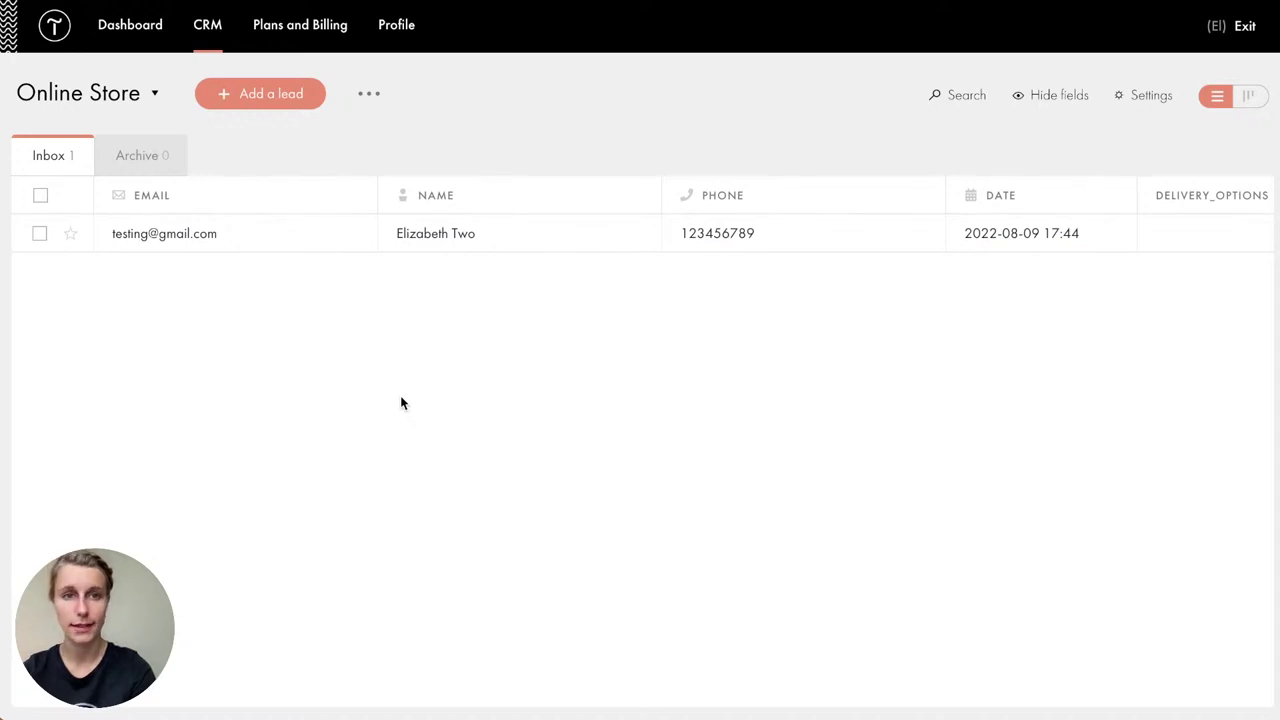
{"action": "left_click", "coordinate": [133, 35]}
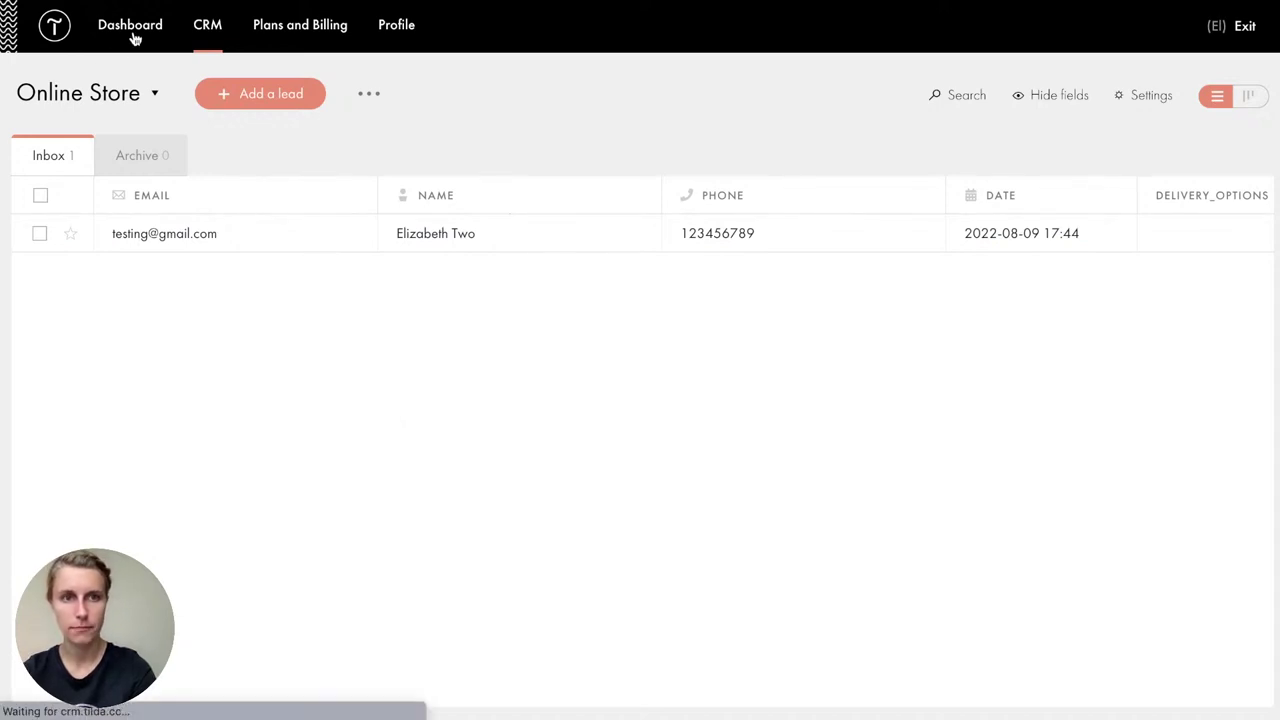
{"action": "left_click", "coordinate": [732, 589]}
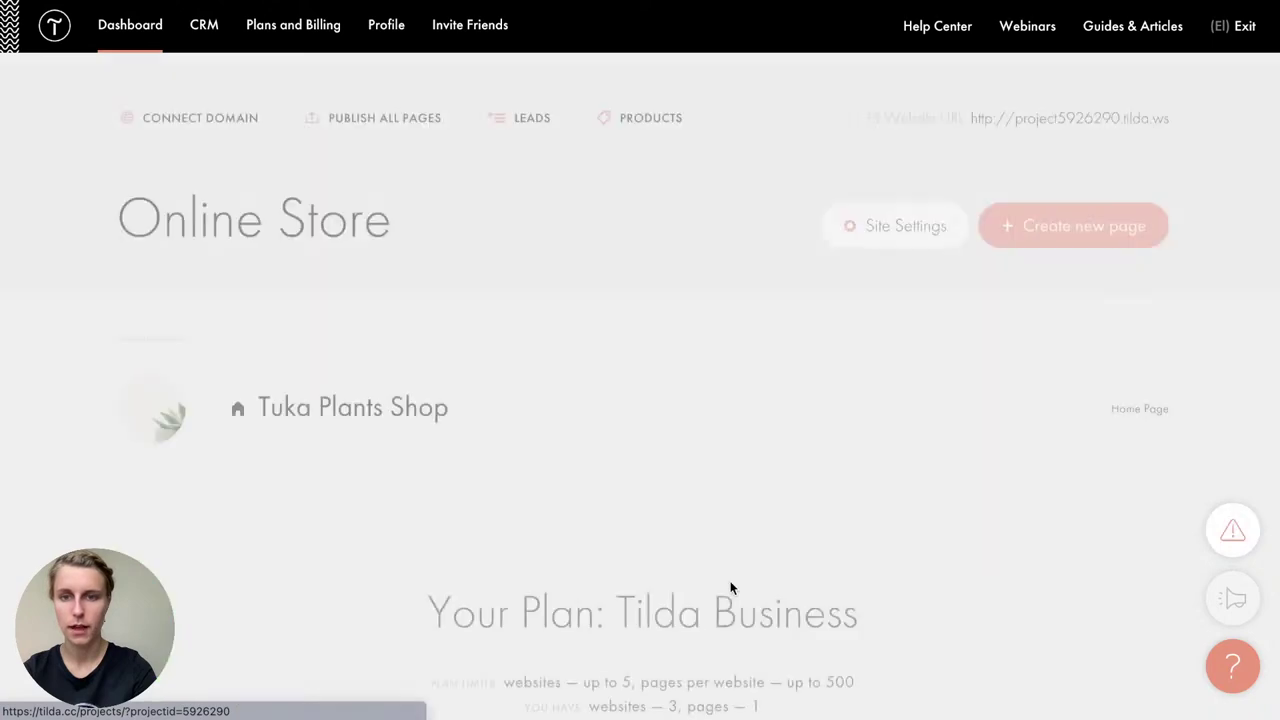
{"action": "left_click", "coordinate": [335, 416]}
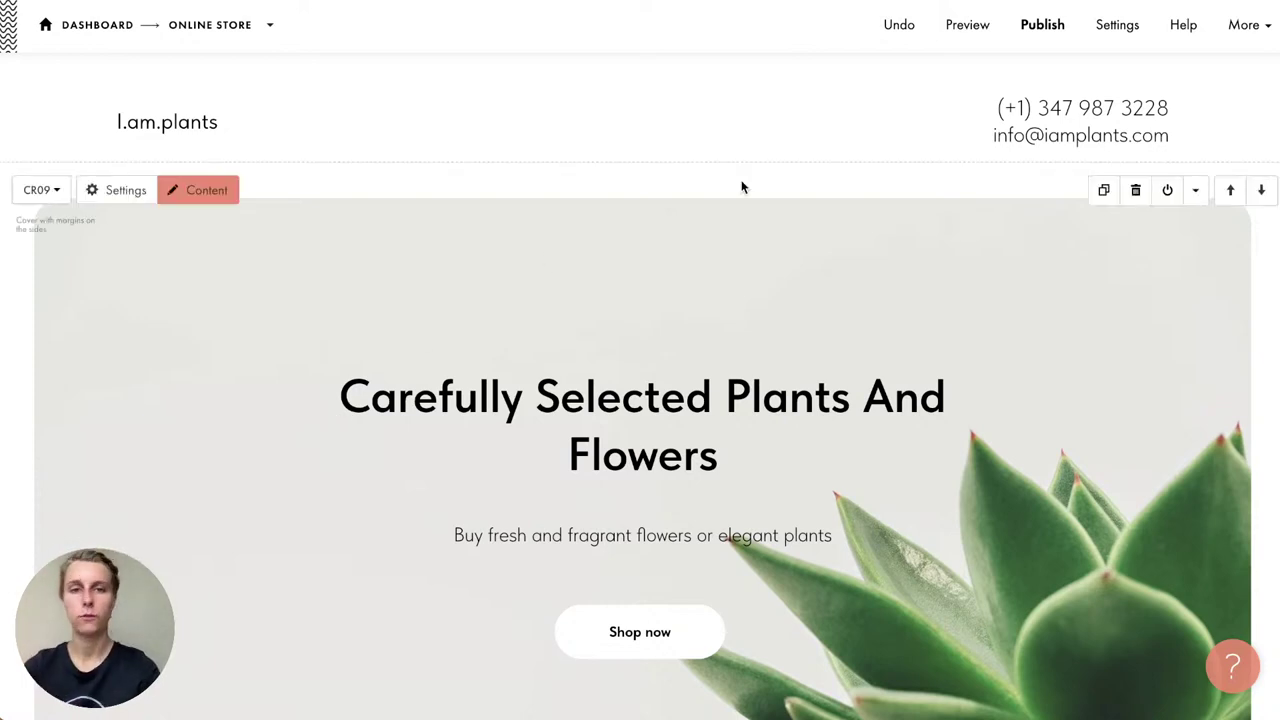
{"action": "scroll", "coordinate": [741, 186], "scroll_direction": "down", "scroll_amount": 5}
{"action": "scroll", "coordinate": [741, 186], "scroll_direction": "down", "scroll_amount": 5}
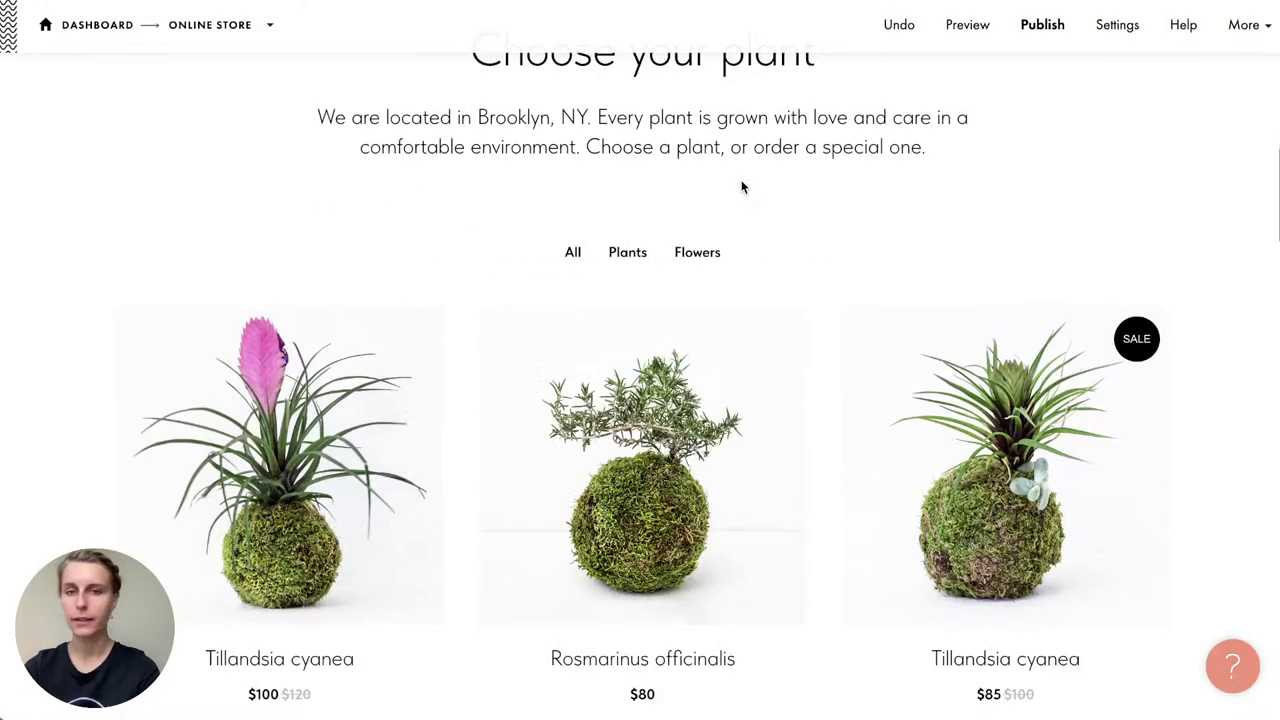
{"action": "left_click", "coordinate": [1040, 30]}
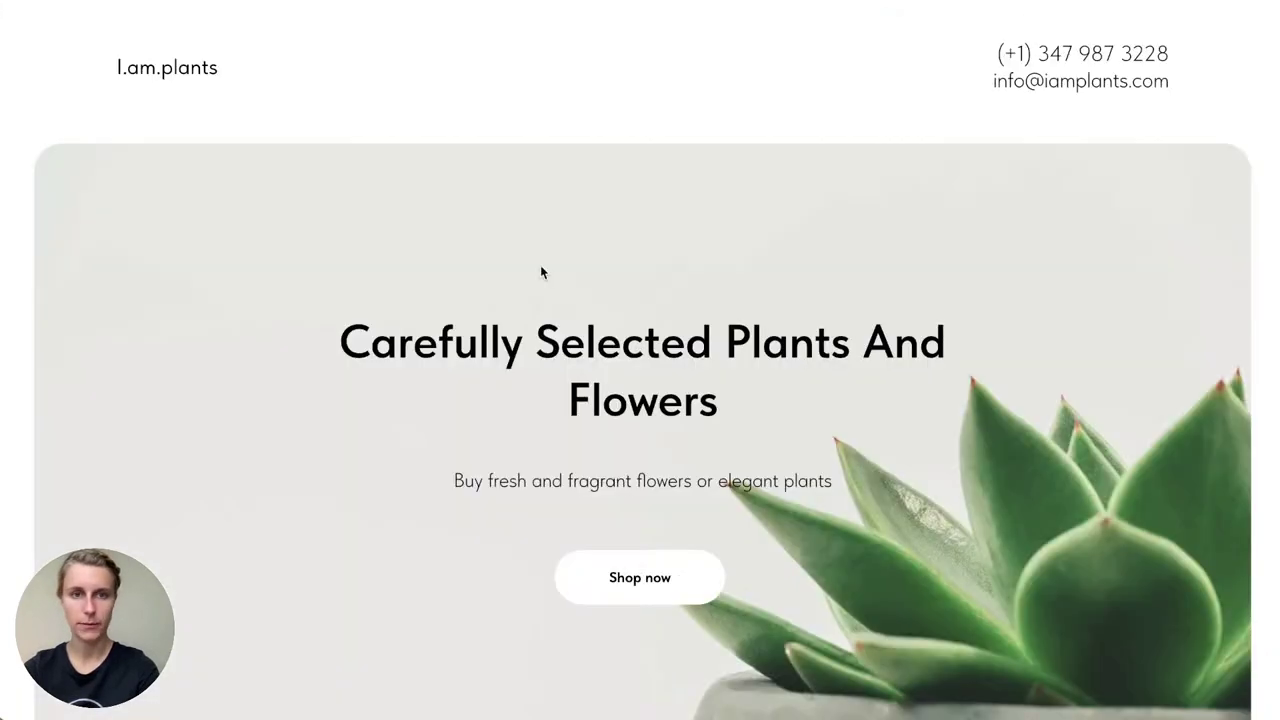
Step: Add one Aloe aristata to the cart with BUY NOW
{"action": "scroll", "coordinate": [543, 271], "scroll_direction": "down", "scroll_amount": 8}
{"action": "scroll", "coordinate": [610, 508], "scroll_direction": "up", "scroll_amount": 10}
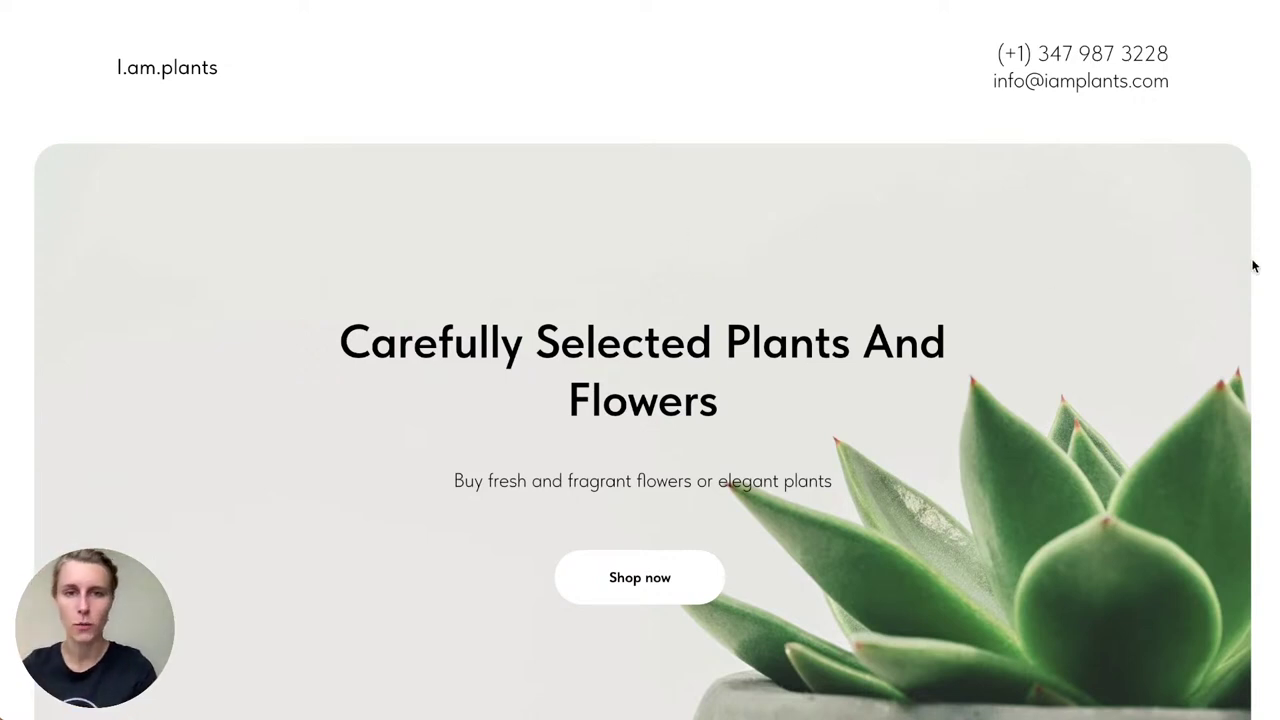
{"action": "scroll", "coordinate": [1254, 266], "scroll_direction": "down", "scroll_amount": 8}
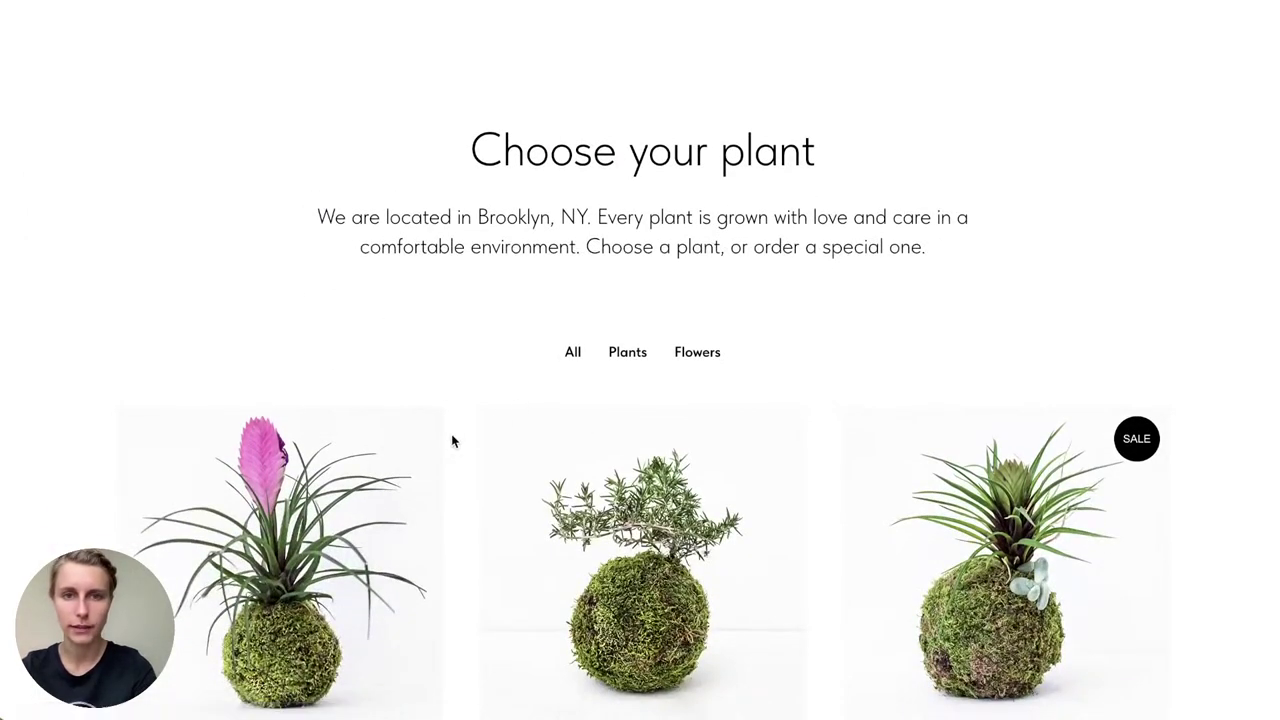
{"action": "scroll", "coordinate": [451, 441], "scroll_direction": "down", "scroll_amount": 3}
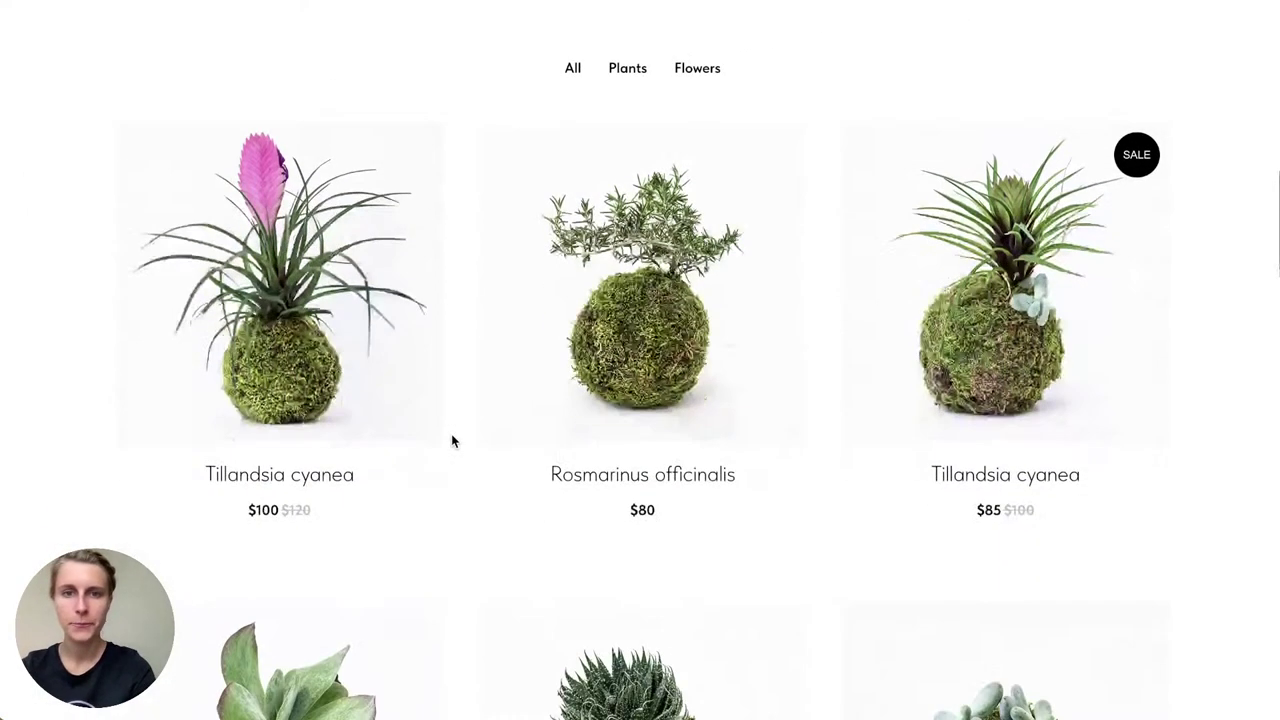
{"action": "scroll", "coordinate": [720, 455], "scroll_direction": "down", "scroll_amount": 3}
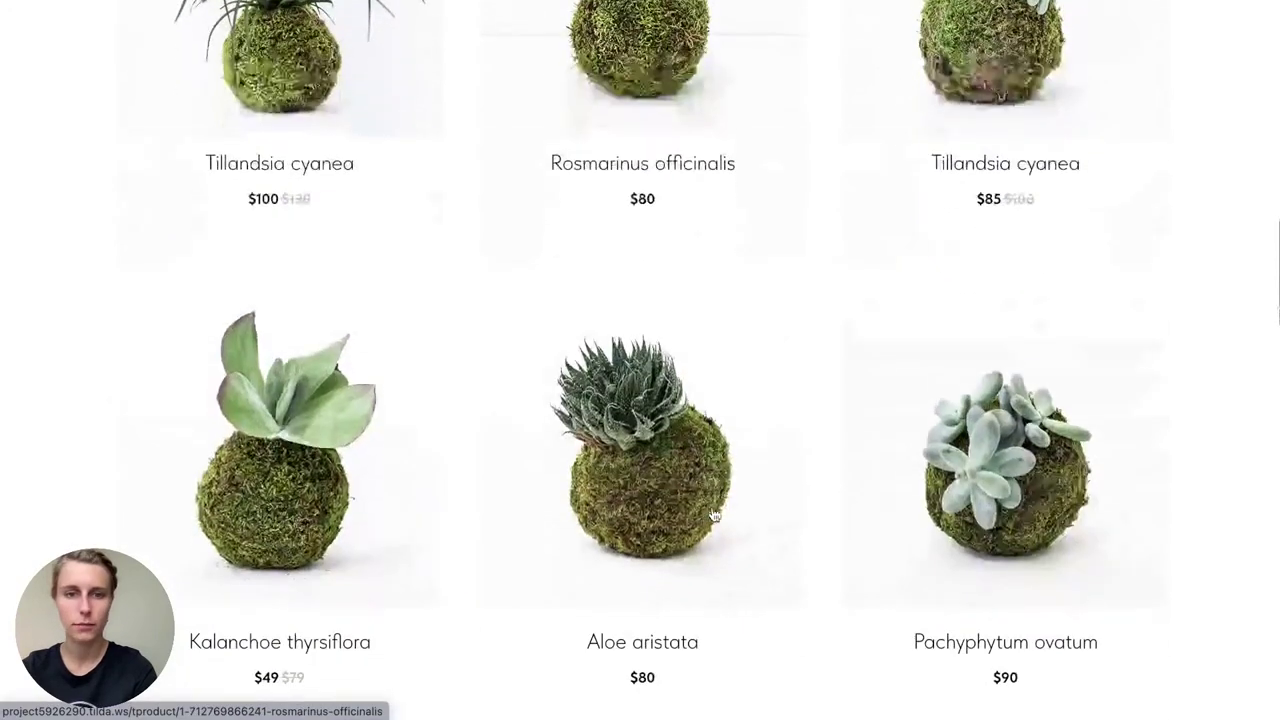
{"action": "left_click", "coordinate": [608, 434]}
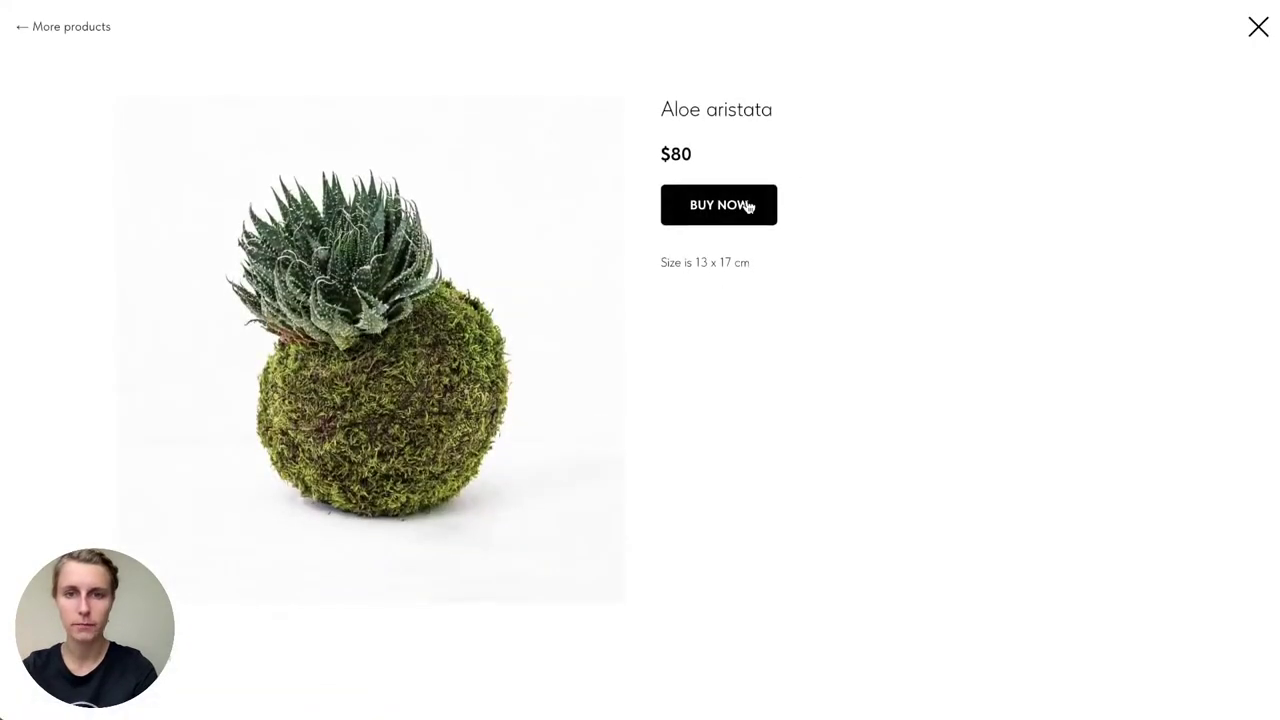
{"action": "left_click", "coordinate": [748, 206]}
{"action": "left_click", "coordinate": [1071, 123]}
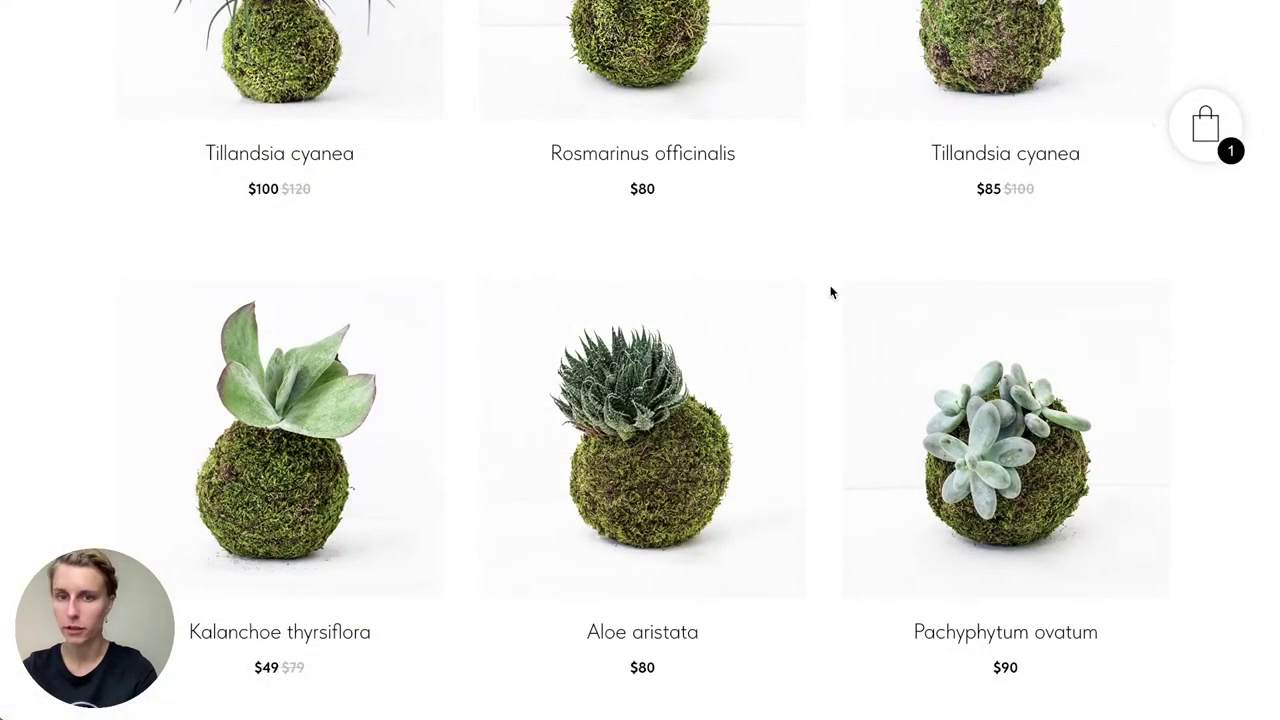
Step: Browse the Tulips product's rose and yellow colour options
{"action": "scroll", "coordinate": [815, 392], "scroll_direction": "down", "scroll_amount": 3}
{"action": "scroll", "coordinate": [814, 389], "scroll_direction": "down", "scroll_amount": 5}
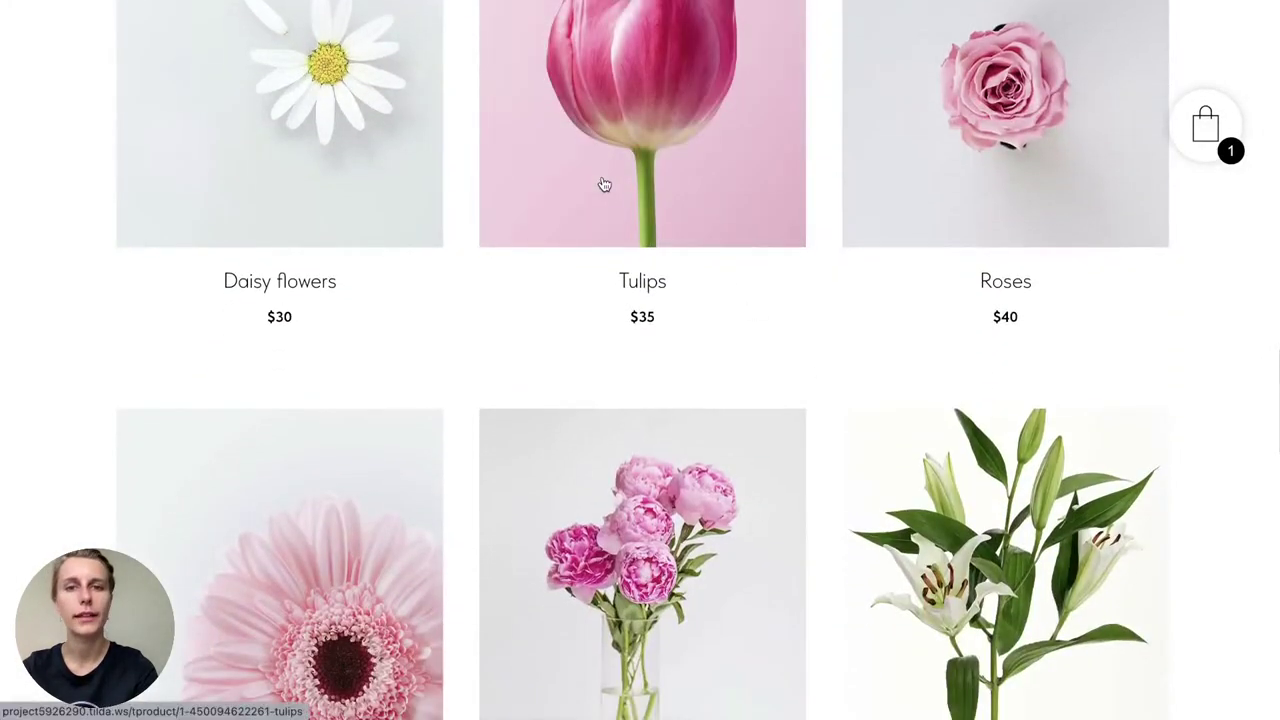
{"action": "left_click", "coordinate": [603, 186]}
{"action": "left_click", "coordinate": [673, 236]}
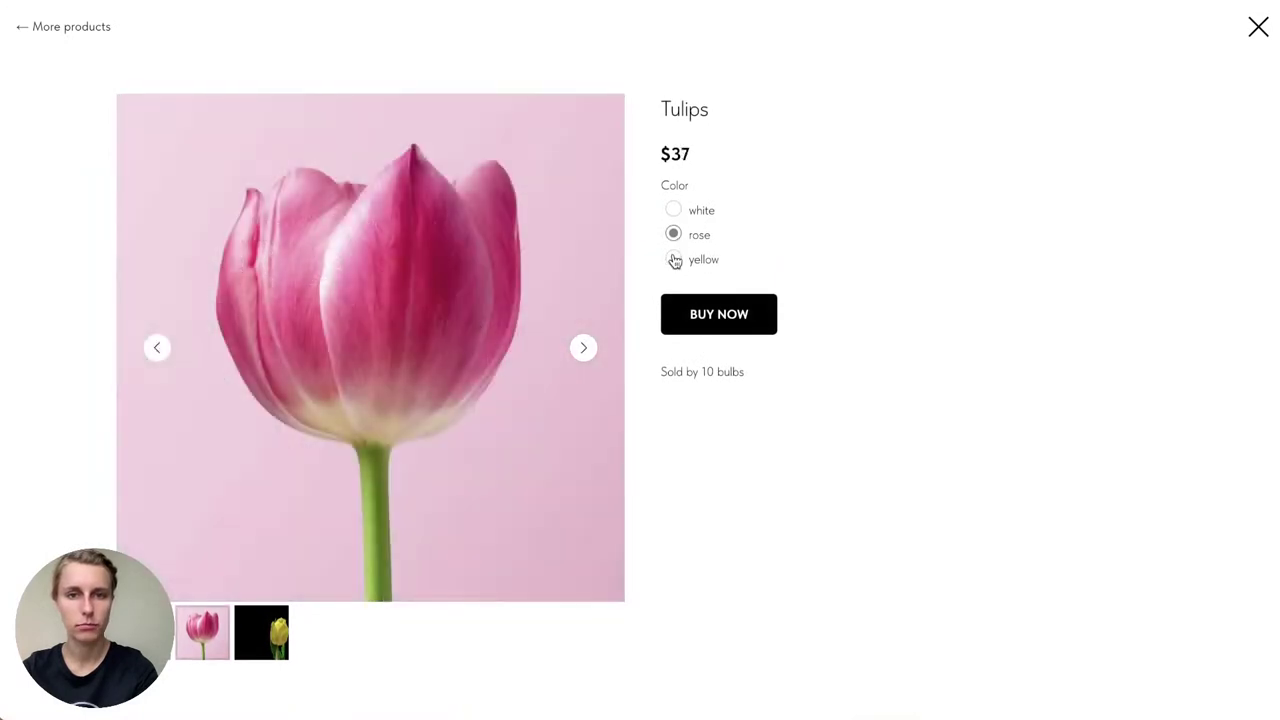
{"action": "left_click", "coordinate": [674, 259]}
{"action": "left_click", "coordinate": [1257, 25]}
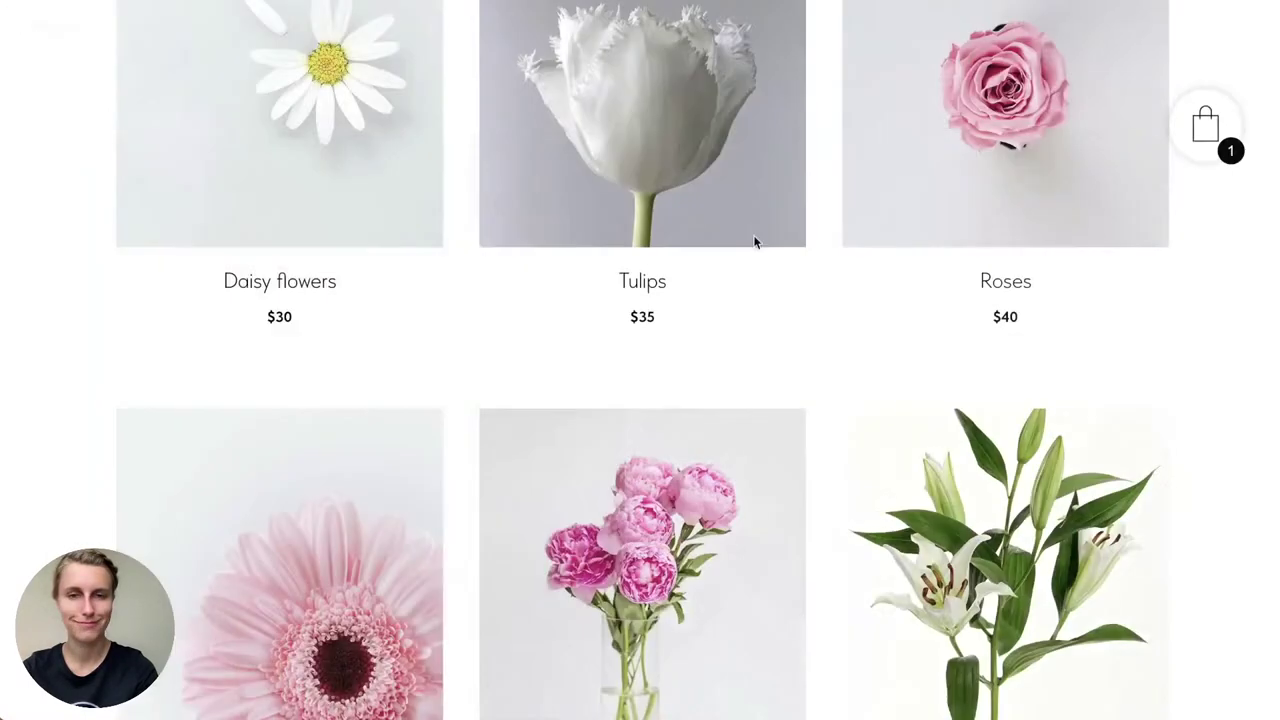
Step: Look over the cart's checkout order form, then close it
{"action": "scroll", "coordinate": [638, 392], "scroll_direction": "down", "scroll_amount": 3}
{"action": "scroll", "coordinate": [638, 392], "scroll_direction": "down", "scroll_amount": 5}
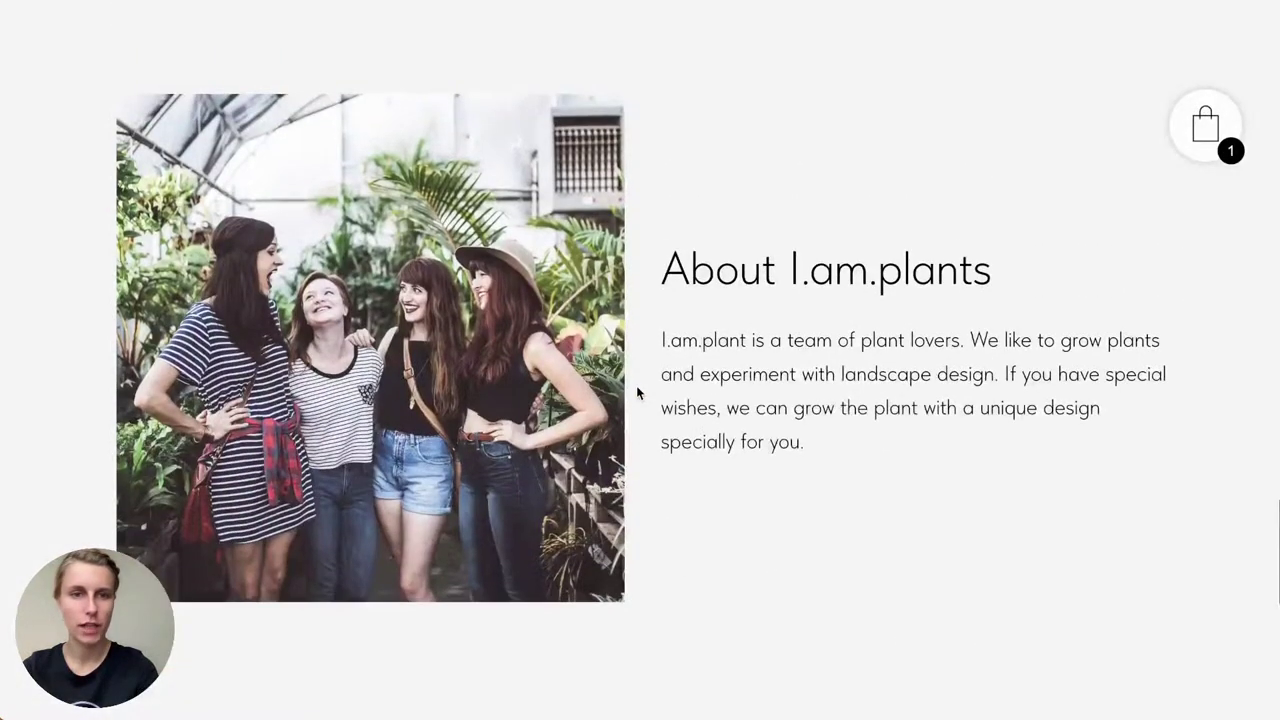
{"action": "scroll", "coordinate": [803, 194], "scroll_direction": "down", "scroll_amount": 5}
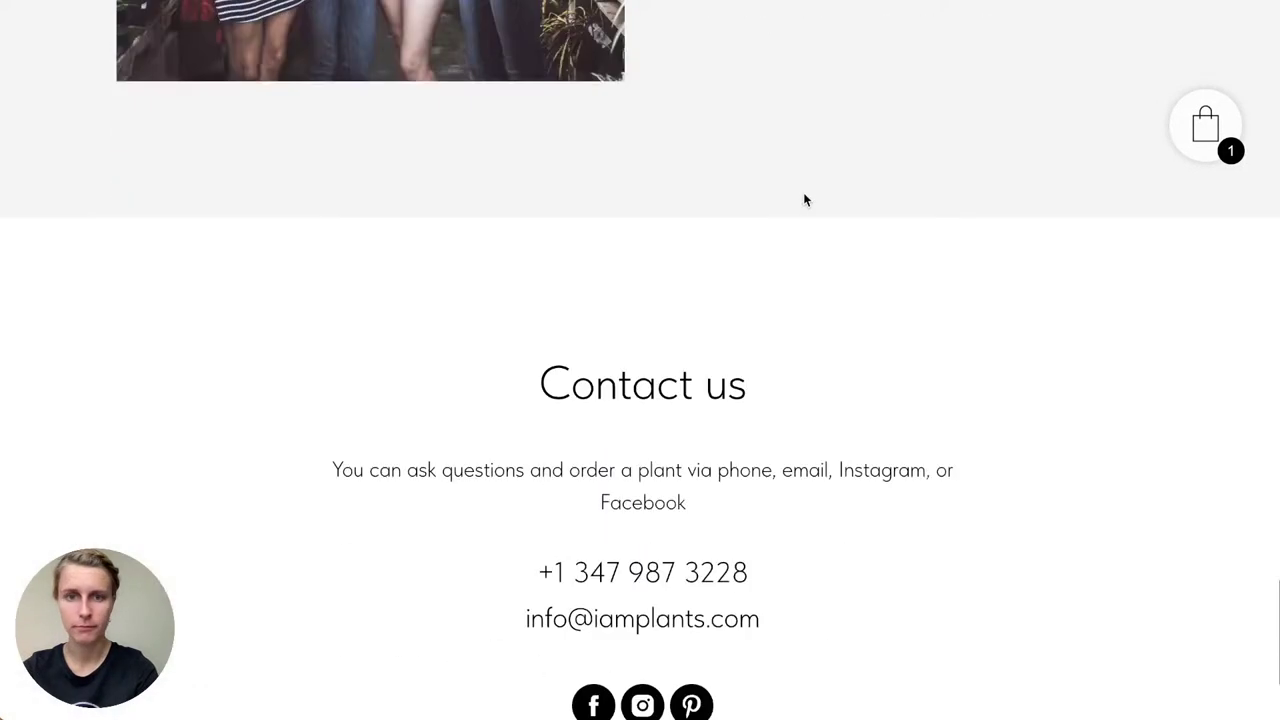
{"action": "scroll", "coordinate": [803, 200], "scroll_direction": "down", "scroll_amount": 1}
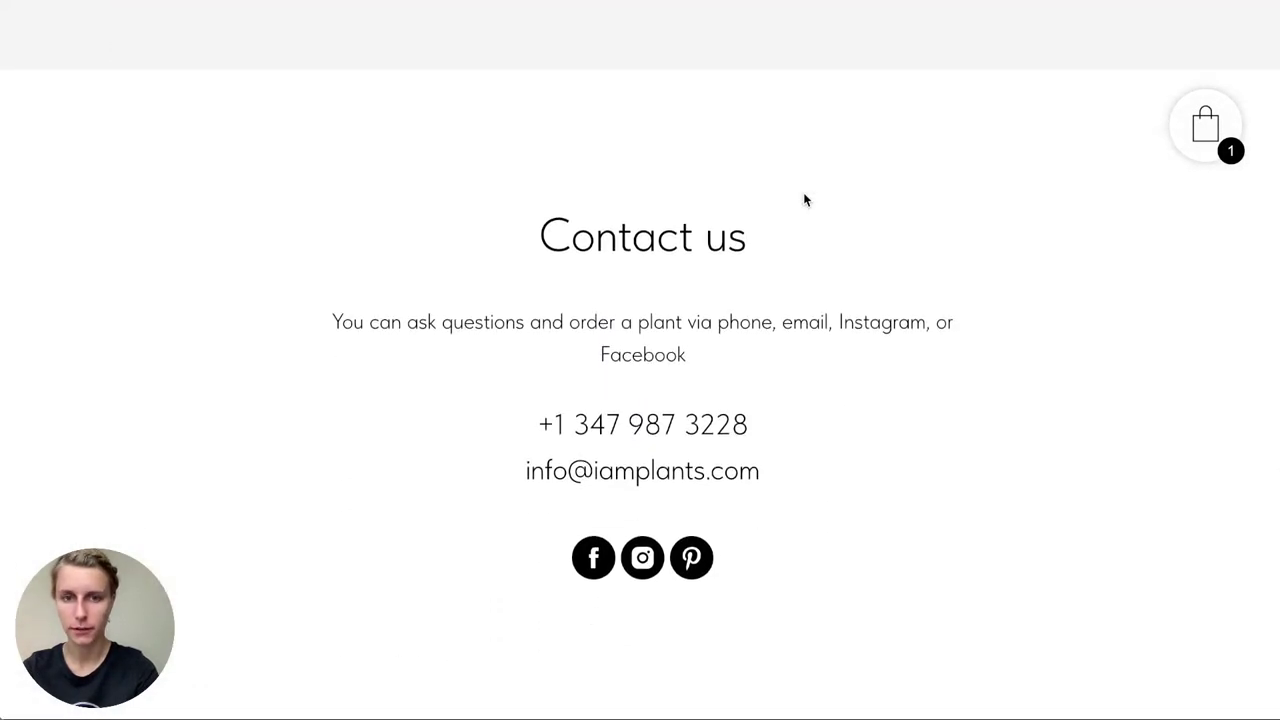
{"action": "scroll", "coordinate": [803, 200], "scroll_direction": "up", "scroll_amount": 15}
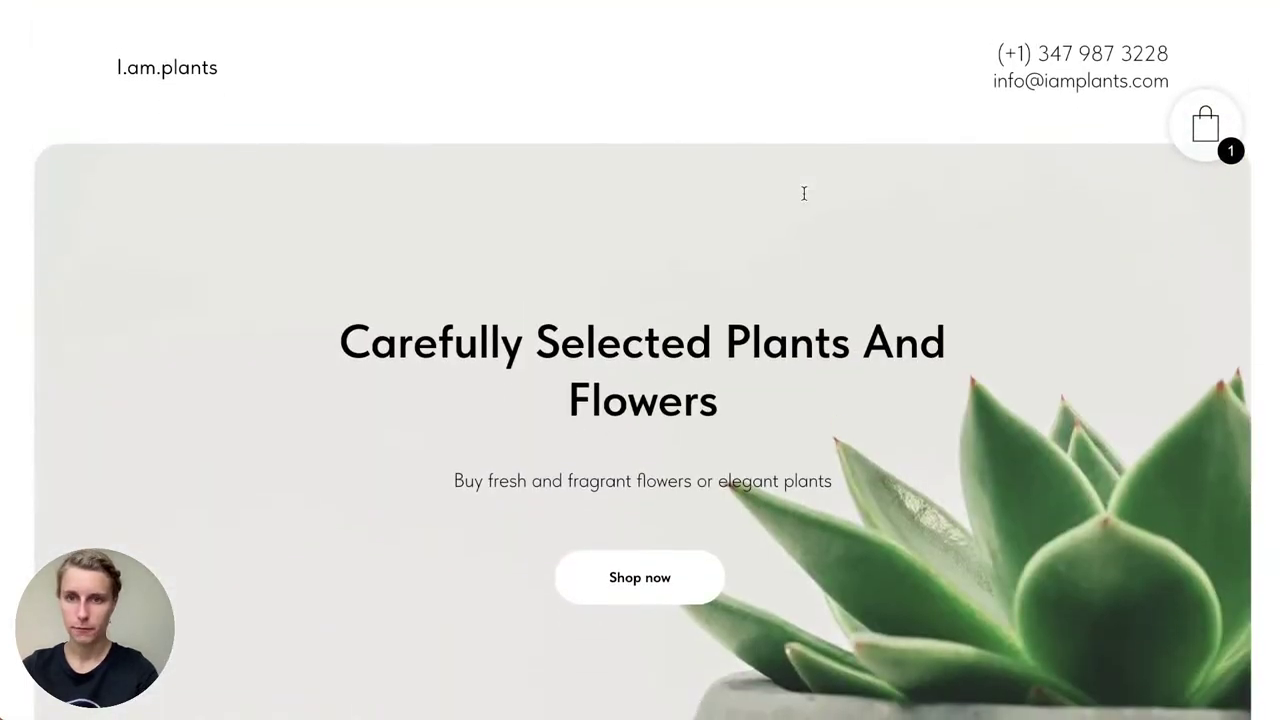
{"action": "left_click", "coordinate": [1205, 125]}
{"action": "scroll", "coordinate": [671, 409], "scroll_direction": "down", "scroll_amount": 2}
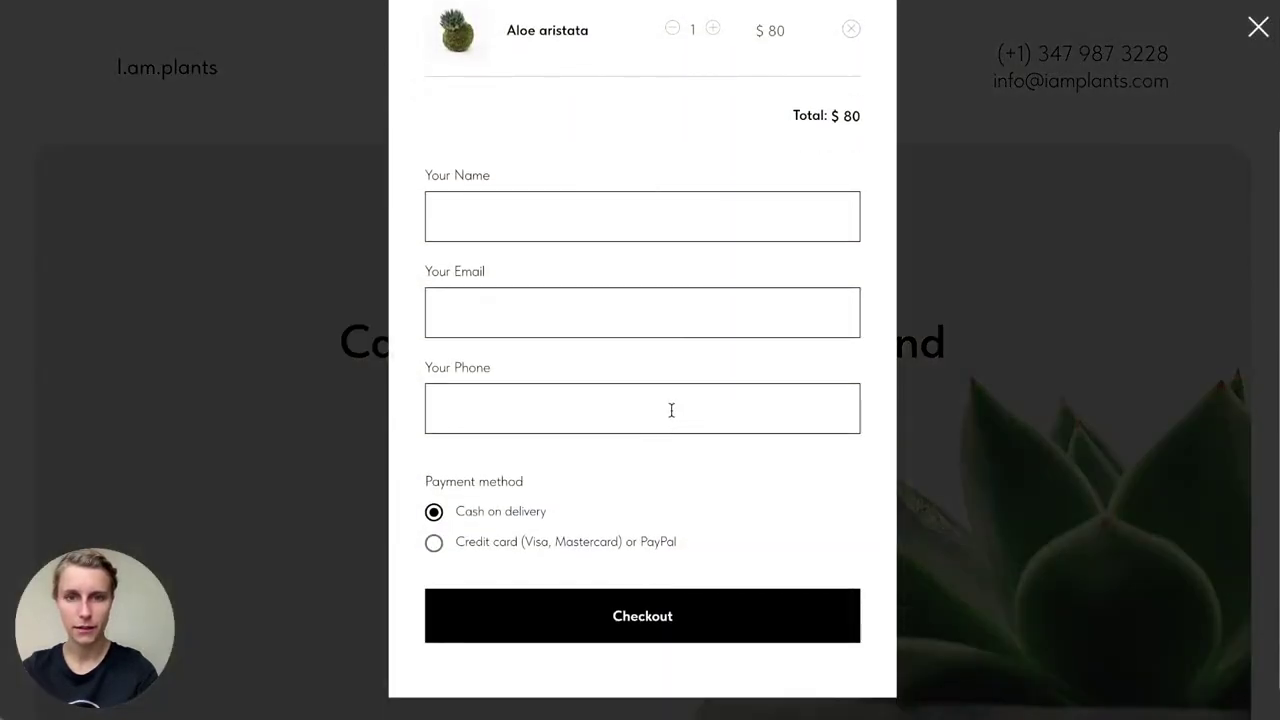
{"action": "scroll", "coordinate": [671, 409], "scroll_direction": "up", "scroll_amount": 3}
{"action": "left_click", "coordinate": [1256, 36]}
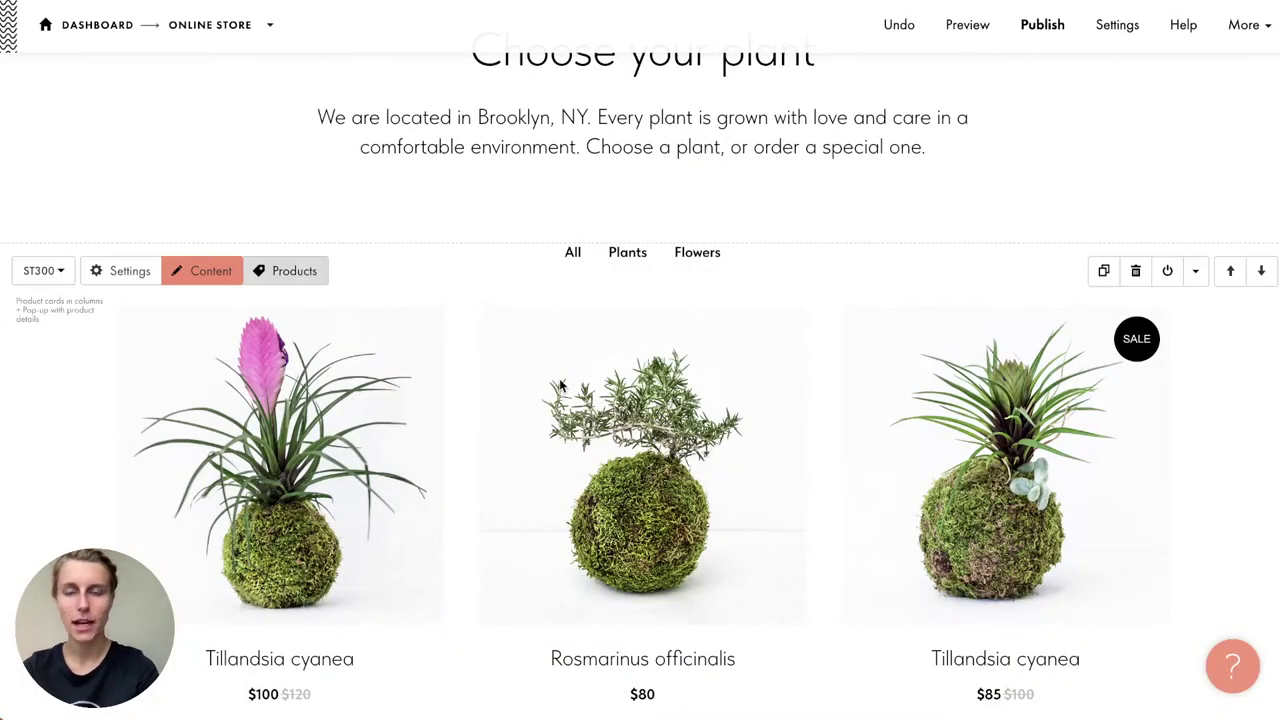
Step: Add an empty Input 4 field after name, email and phone in the ST100 cart's order form
{"action": "scroll", "coordinate": [446, 411], "scroll_direction": "down", "scroll_amount": 15}
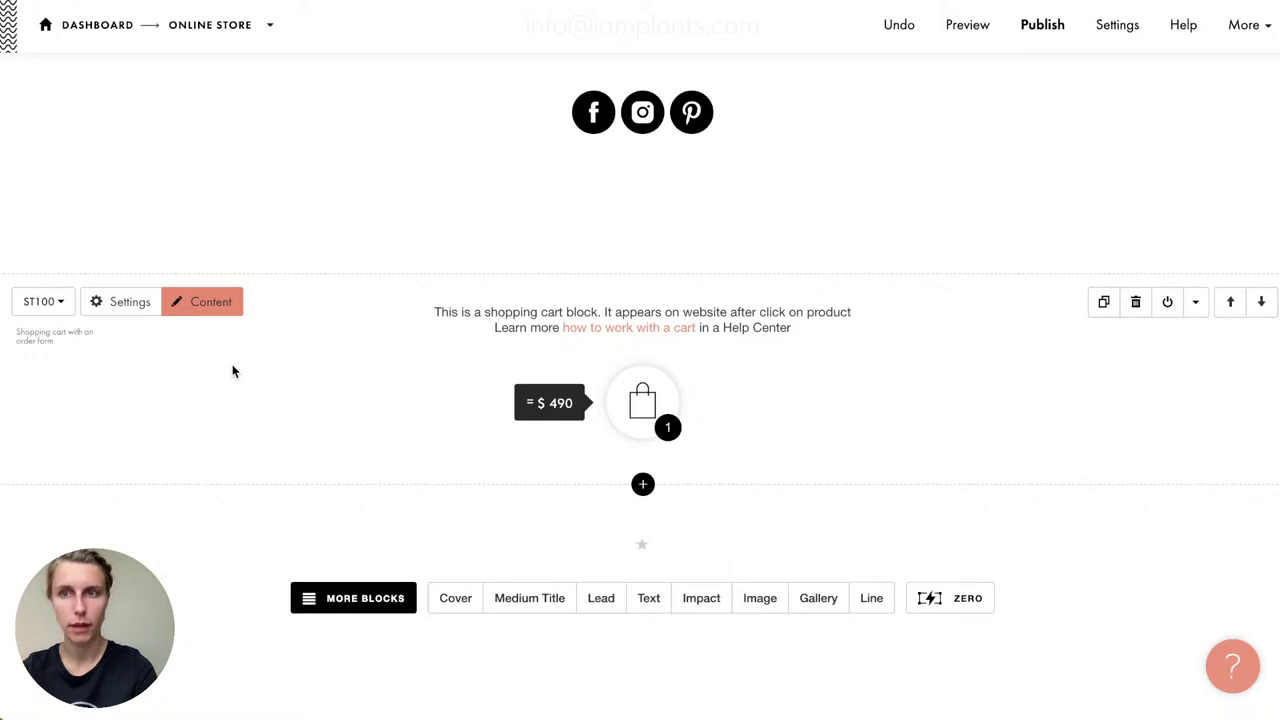
{"action": "left_click", "coordinate": [217, 299]}
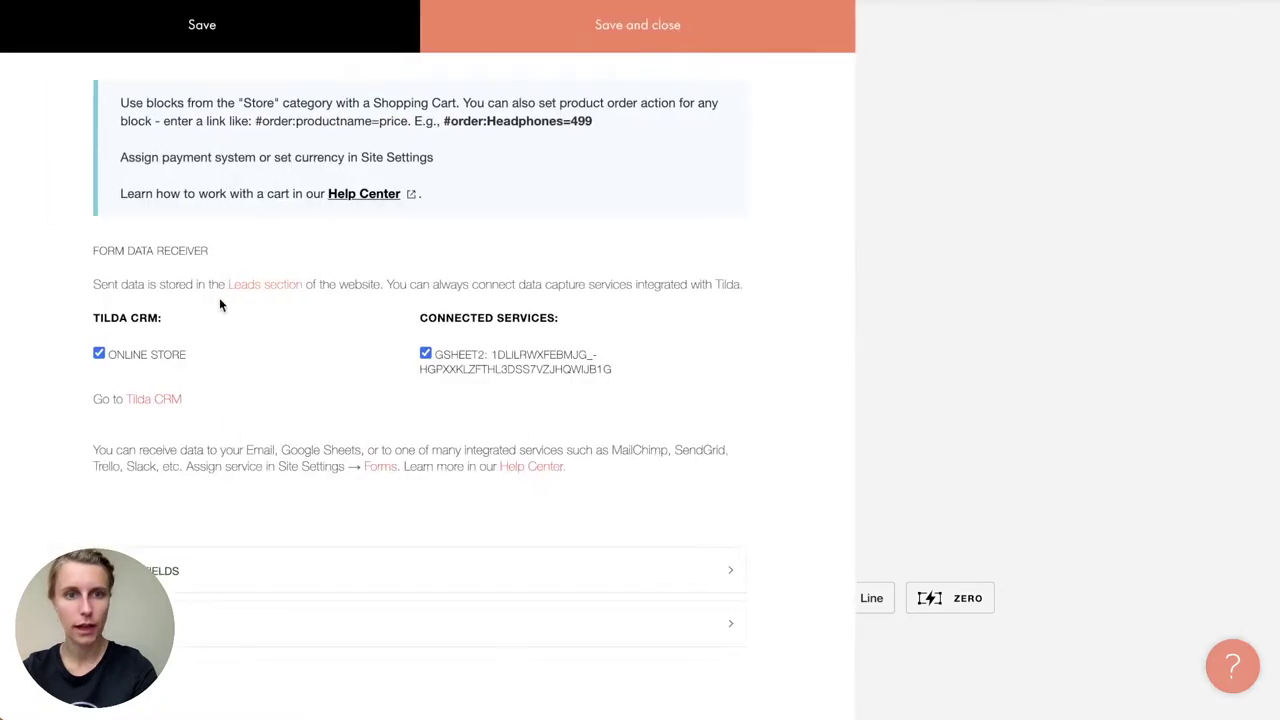
{"action": "left_click", "coordinate": [170, 556]}
{"action": "scroll", "coordinate": [396, 499], "scroll_direction": "down", "scroll_amount": 5}
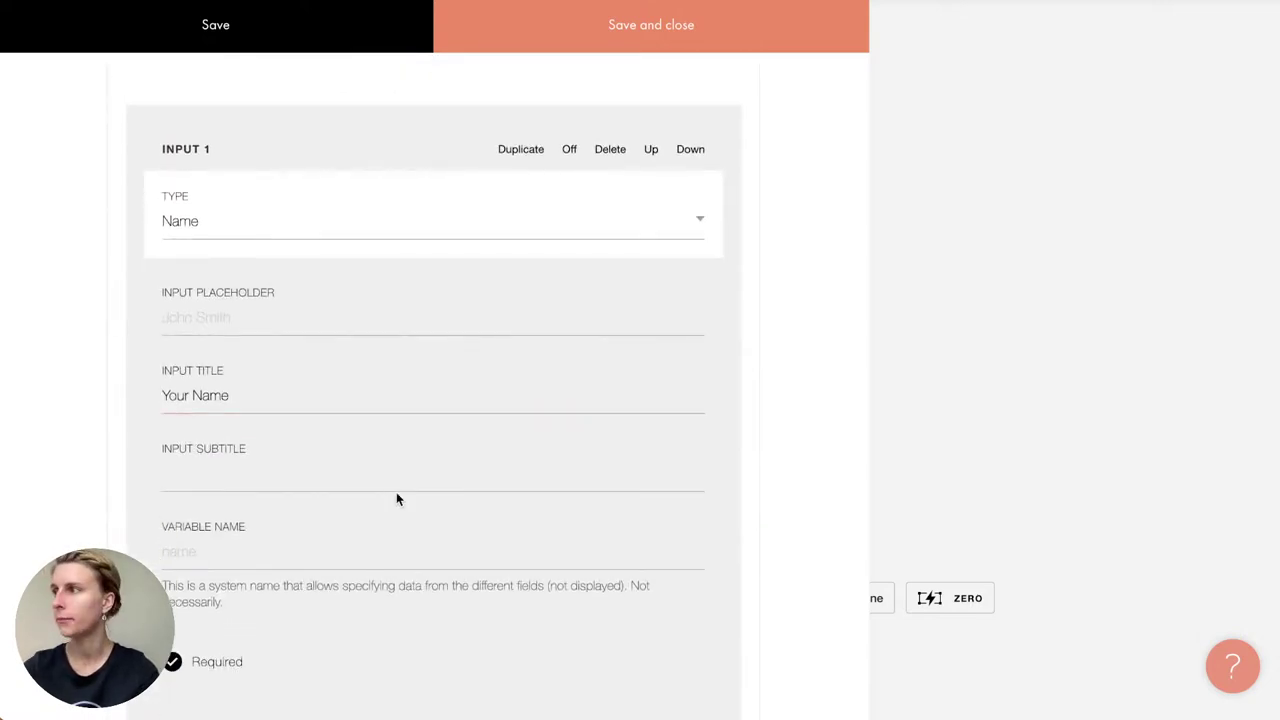
{"action": "scroll", "coordinate": [396, 498], "scroll_direction": "down", "scroll_amount": 6}
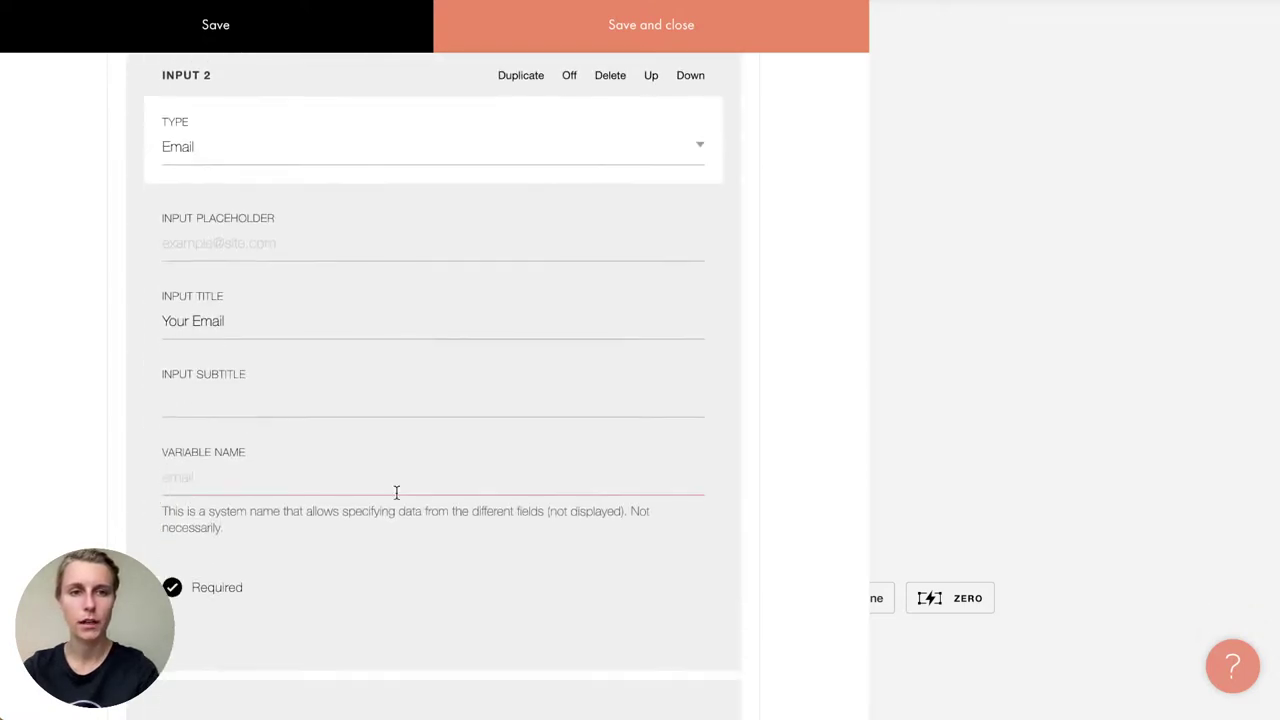
{"action": "scroll", "coordinate": [396, 492], "scroll_direction": "down", "scroll_amount": 10}
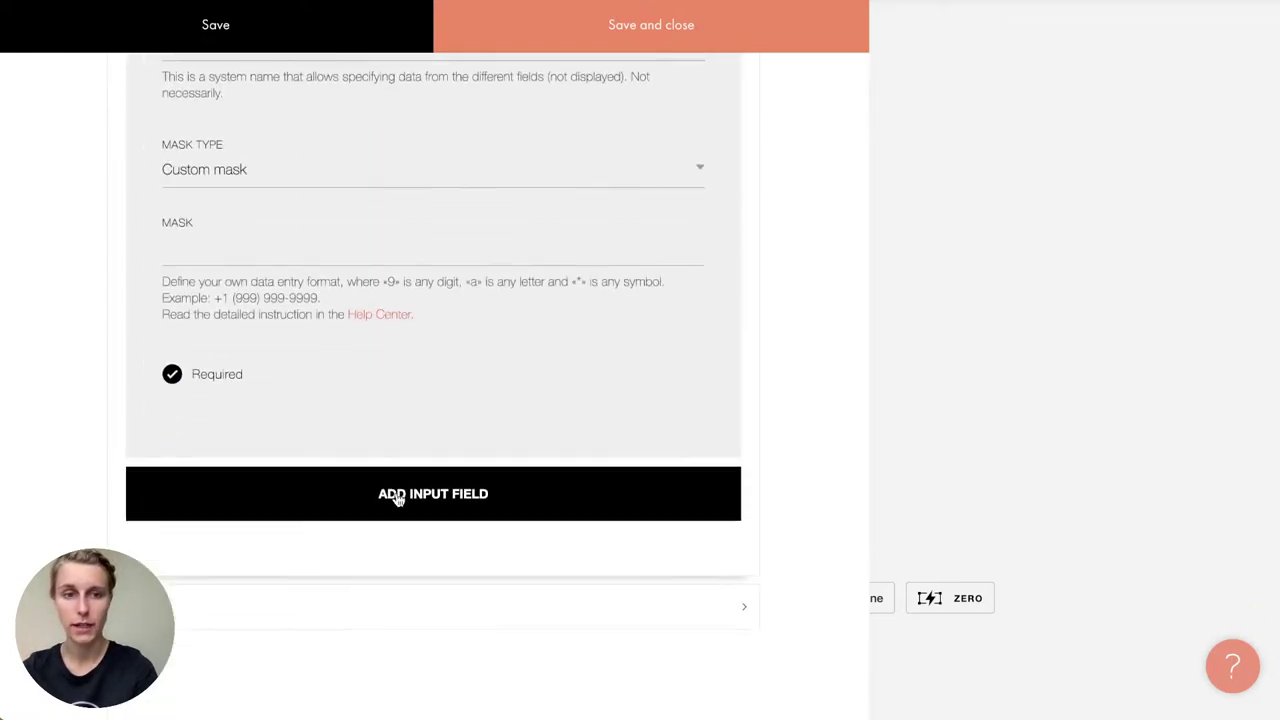
{"action": "left_click", "coordinate": [397, 494]}
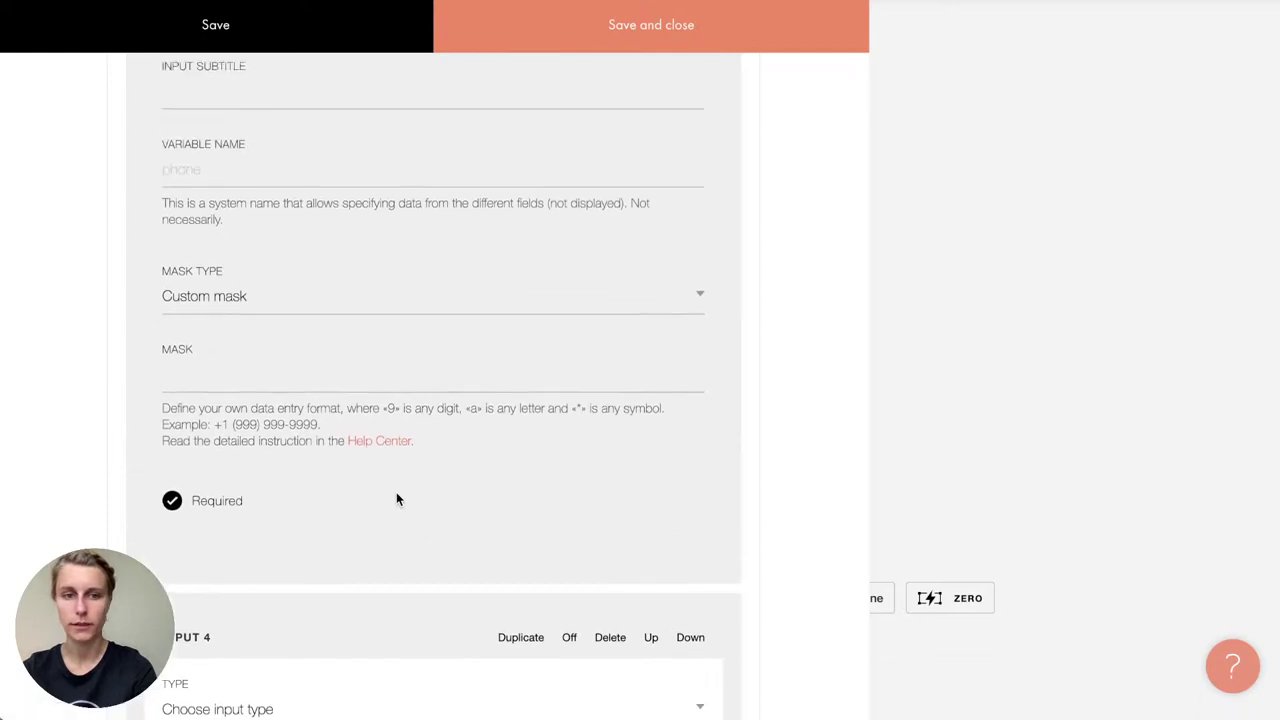
Step: Make Input 4 a Delivery variants field titled 'Shipping'
{"action": "scroll", "coordinate": [396, 498], "scroll_direction": "down", "scroll_amount": 3}
{"action": "left_click", "coordinate": [266, 466]}
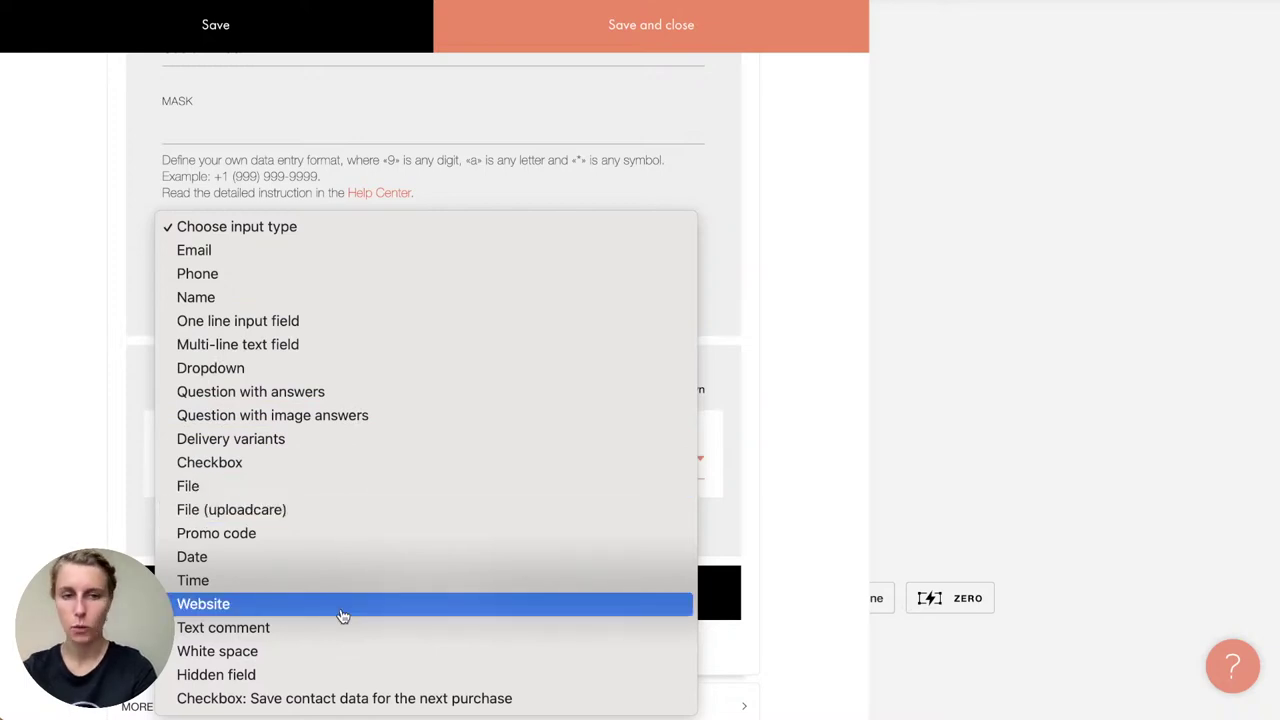
{"action": "left_click", "coordinate": [340, 451]}
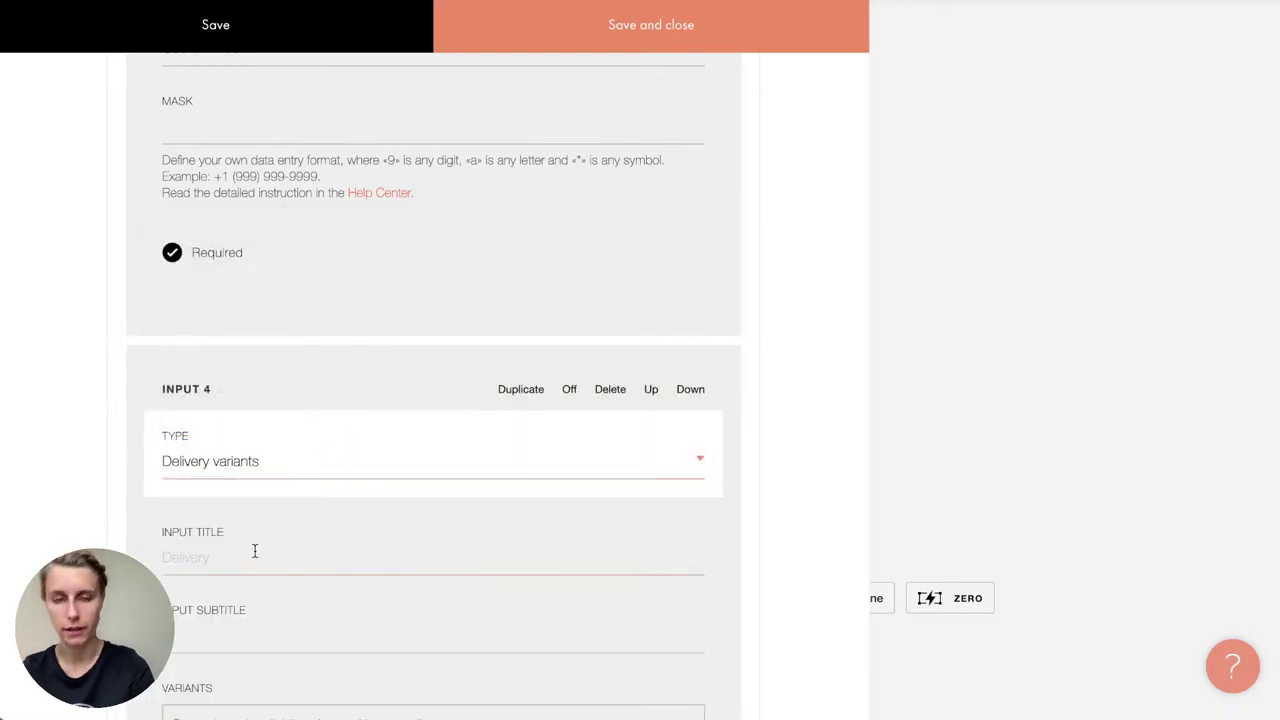
{"action": "scroll", "coordinate": [254, 549], "scroll_direction": "down", "scroll_amount": 3}
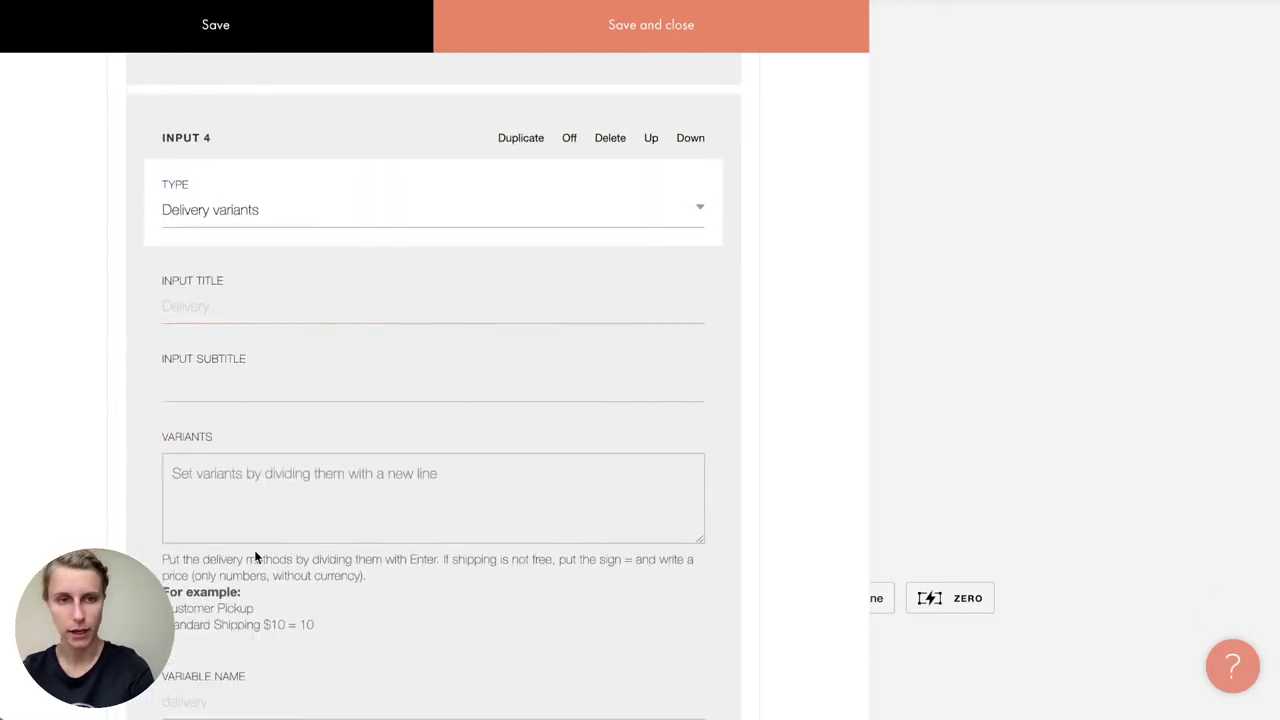
{"action": "left_click", "coordinate": [197, 365]}
{"action": "scroll", "coordinate": [197, 365], "scroll_direction": "down", "scroll_amount": 1}
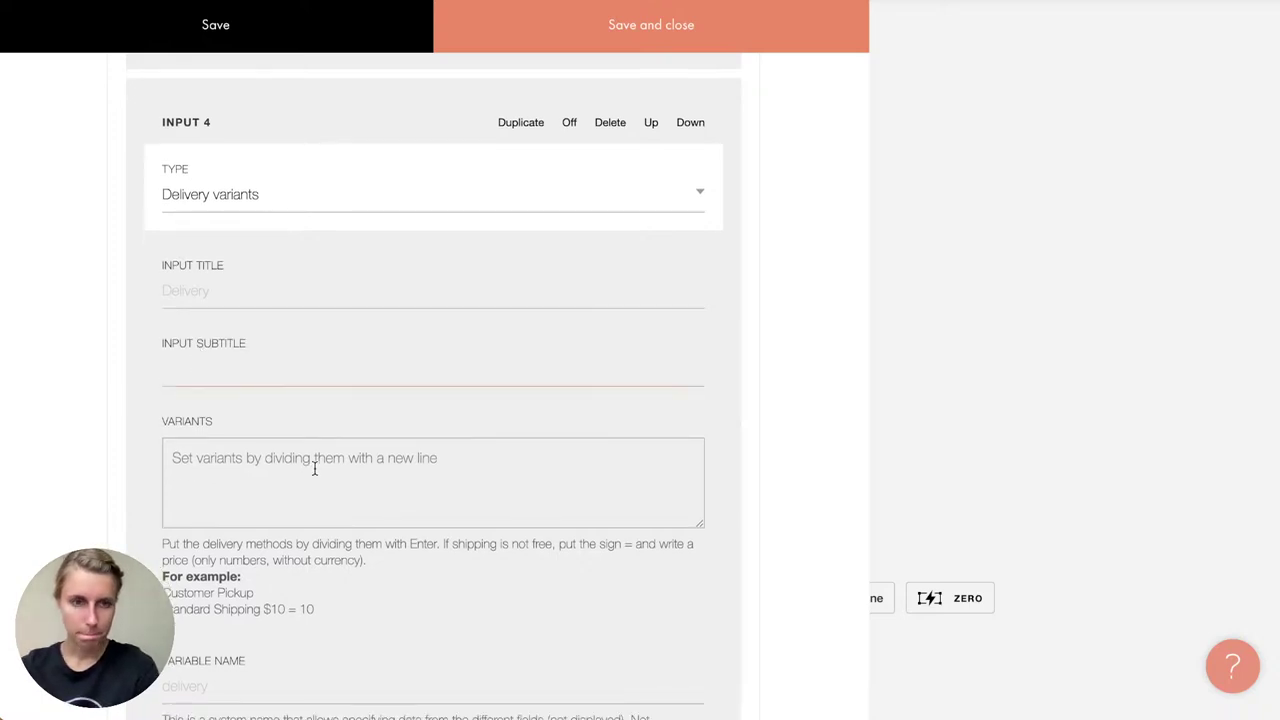
{"action": "left_click", "coordinate": [186, 300]}
{"action": "type", "text": "Shipping"}
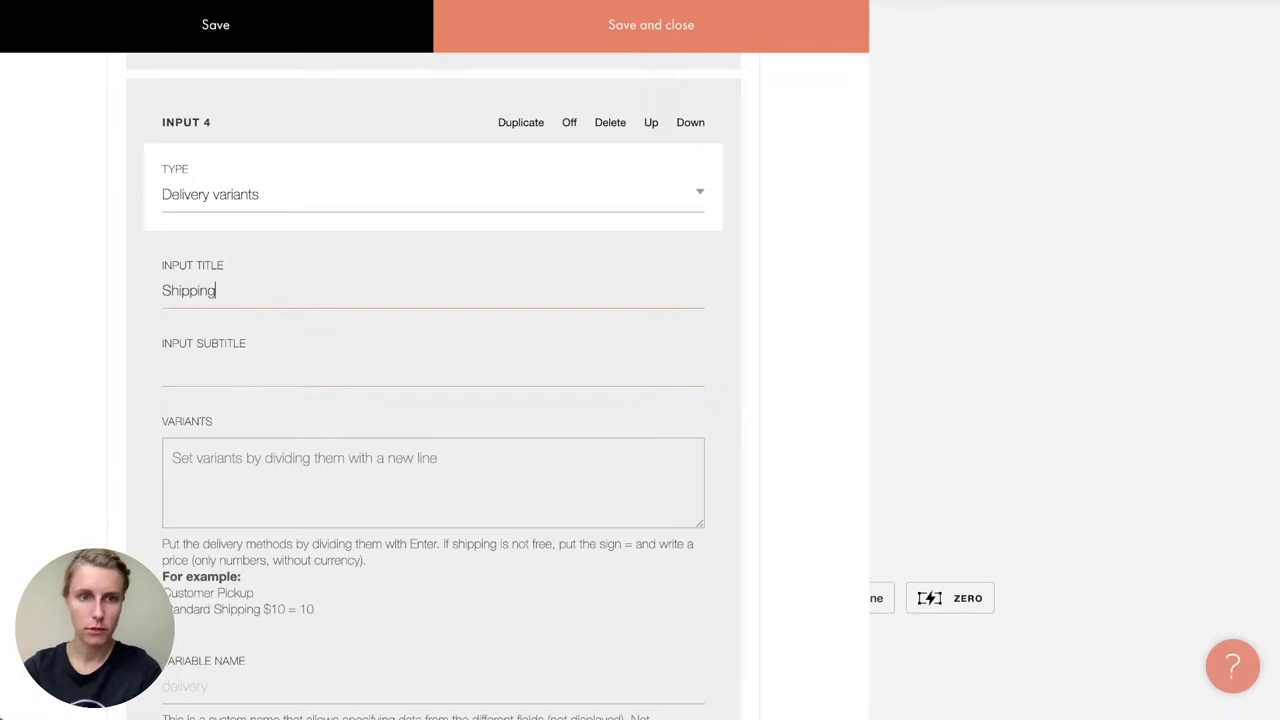
Step: Enter the options Self pick-up, Standard Shipping 3-5 days $10=10 and Courier Delivery Express 1 day $15=15
{"action": "left_click", "coordinate": [228, 455]}
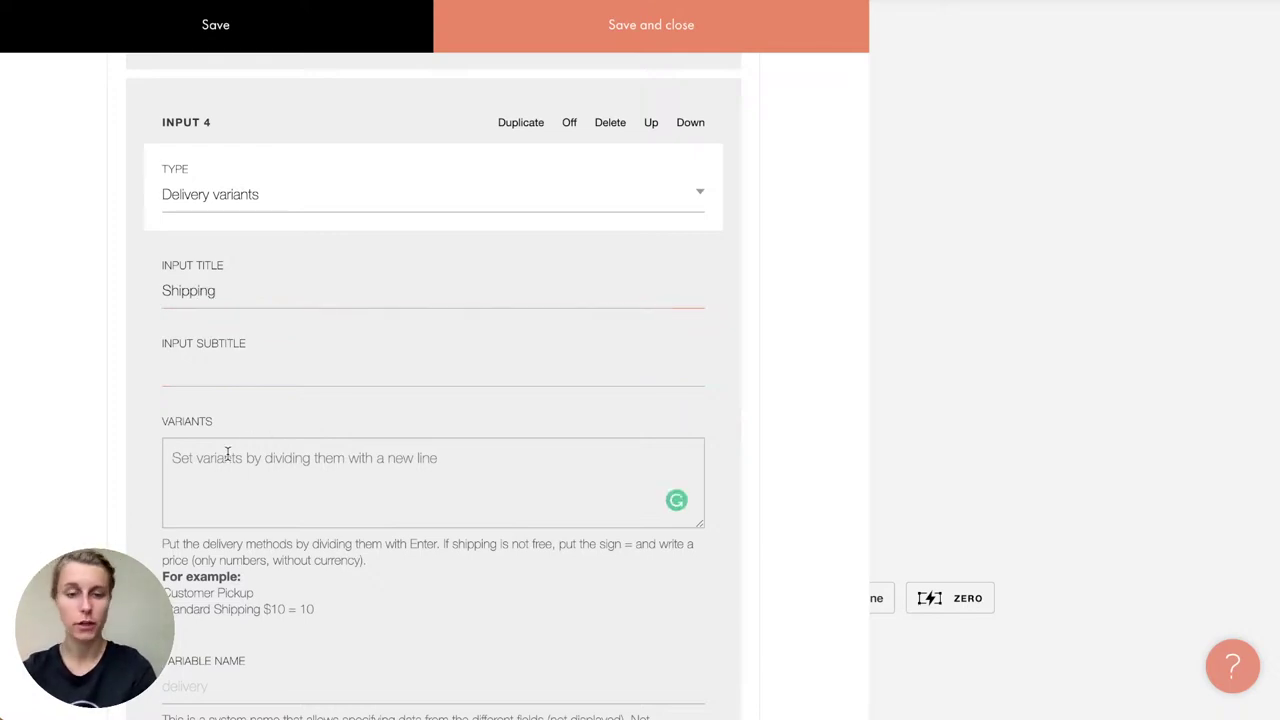
{"action": "type", "text": "Self pic"}
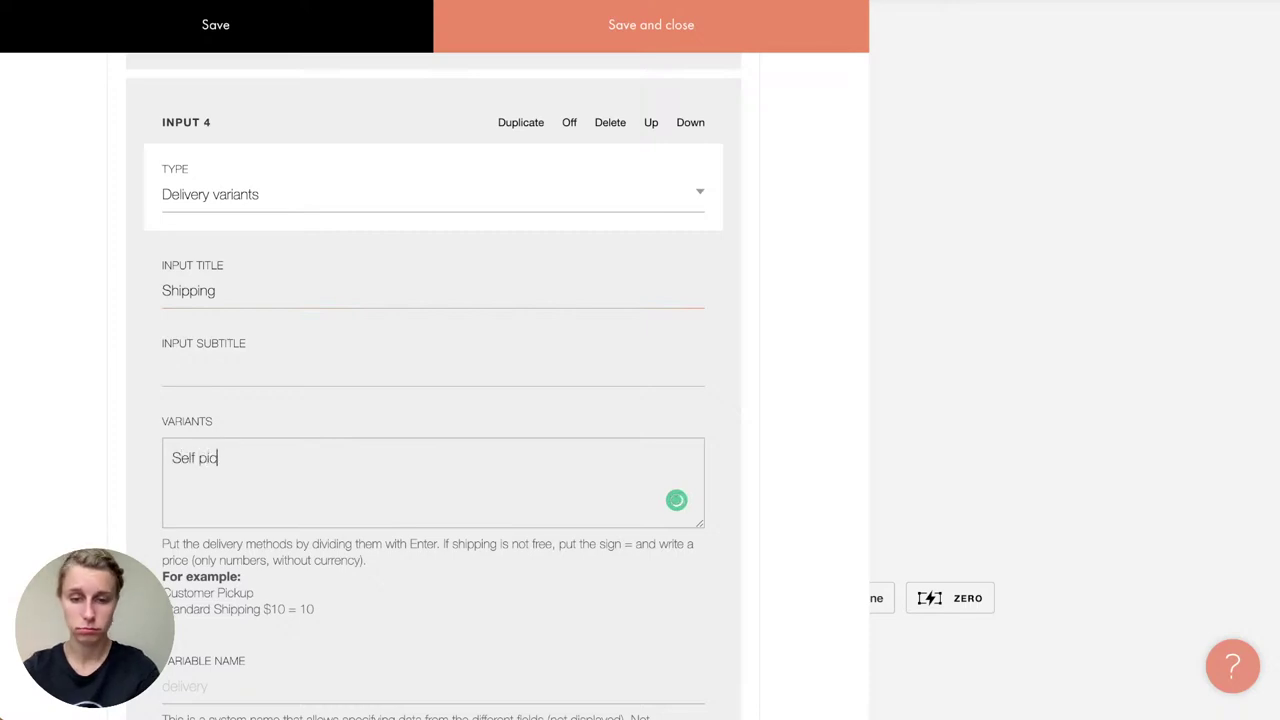
{"action": "type", "text": "k-up"}
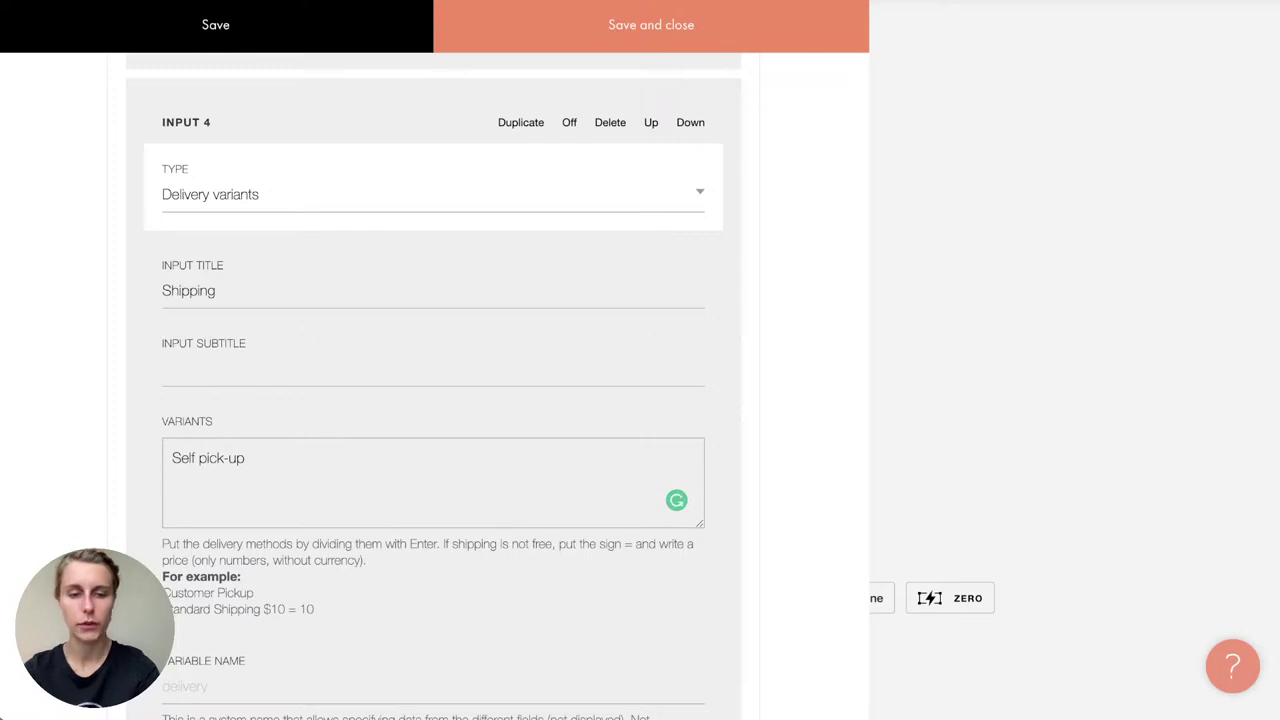
{"action": "key", "text": "Return"}
{"action": "type", "text": "Standa"}
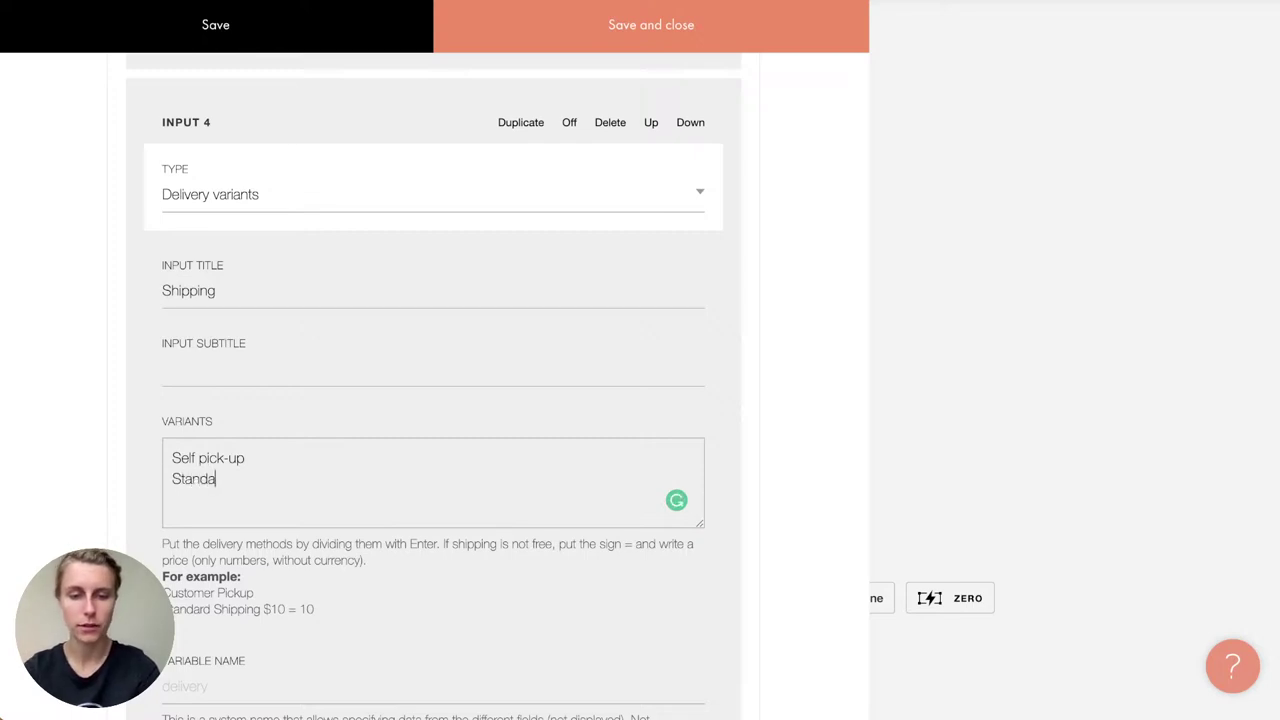
{"action": "type", "text": "rd Shippin"}
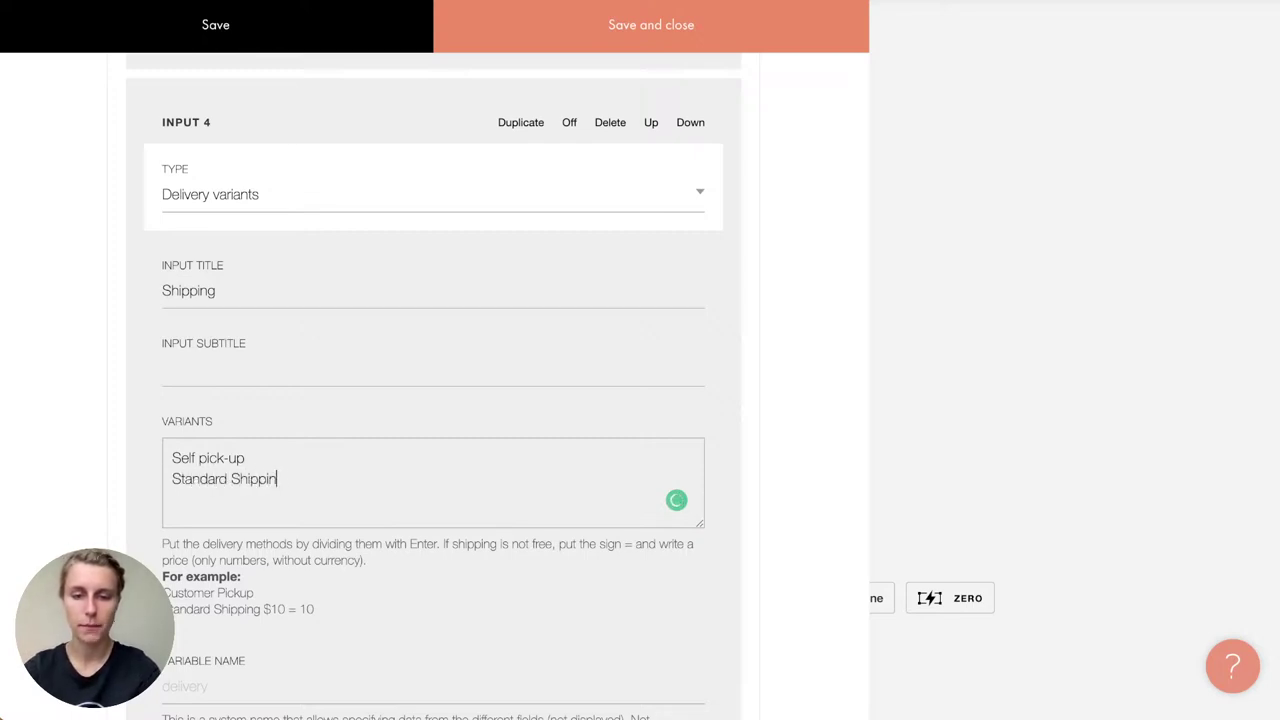
{"action": "type", "text": "g 3-5 days "}
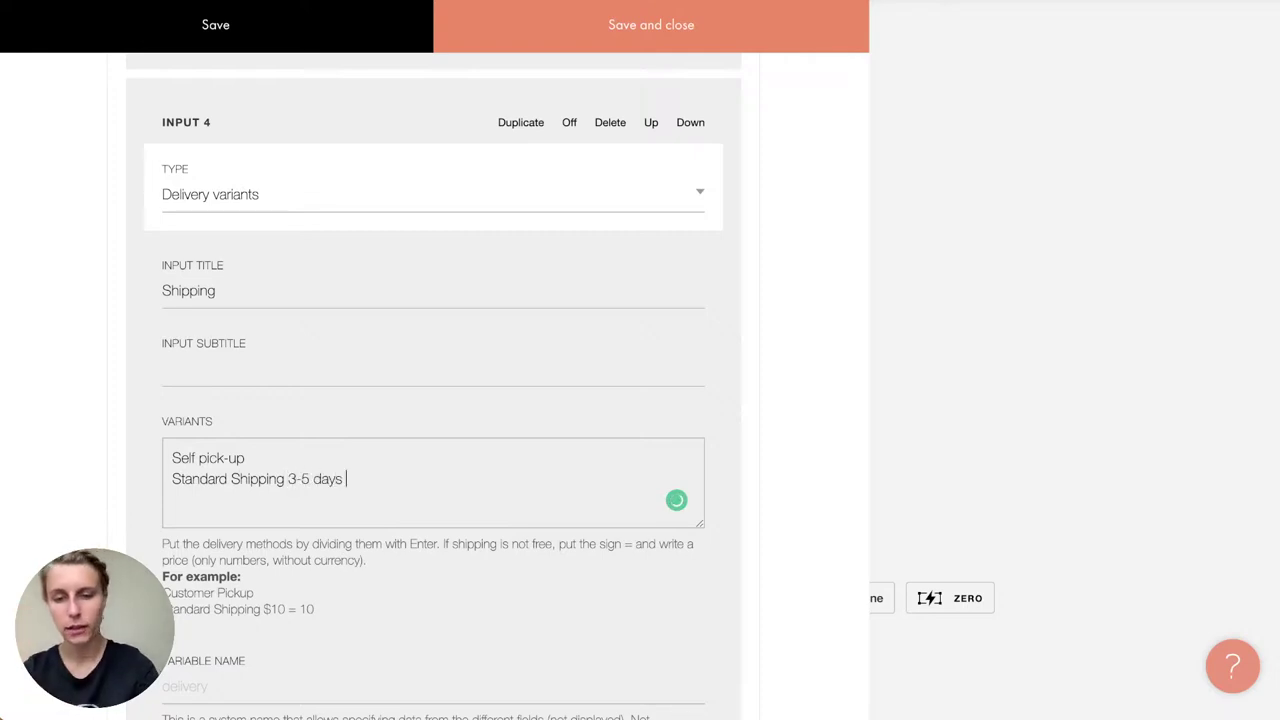
{"action": "type", "text": "$10"}
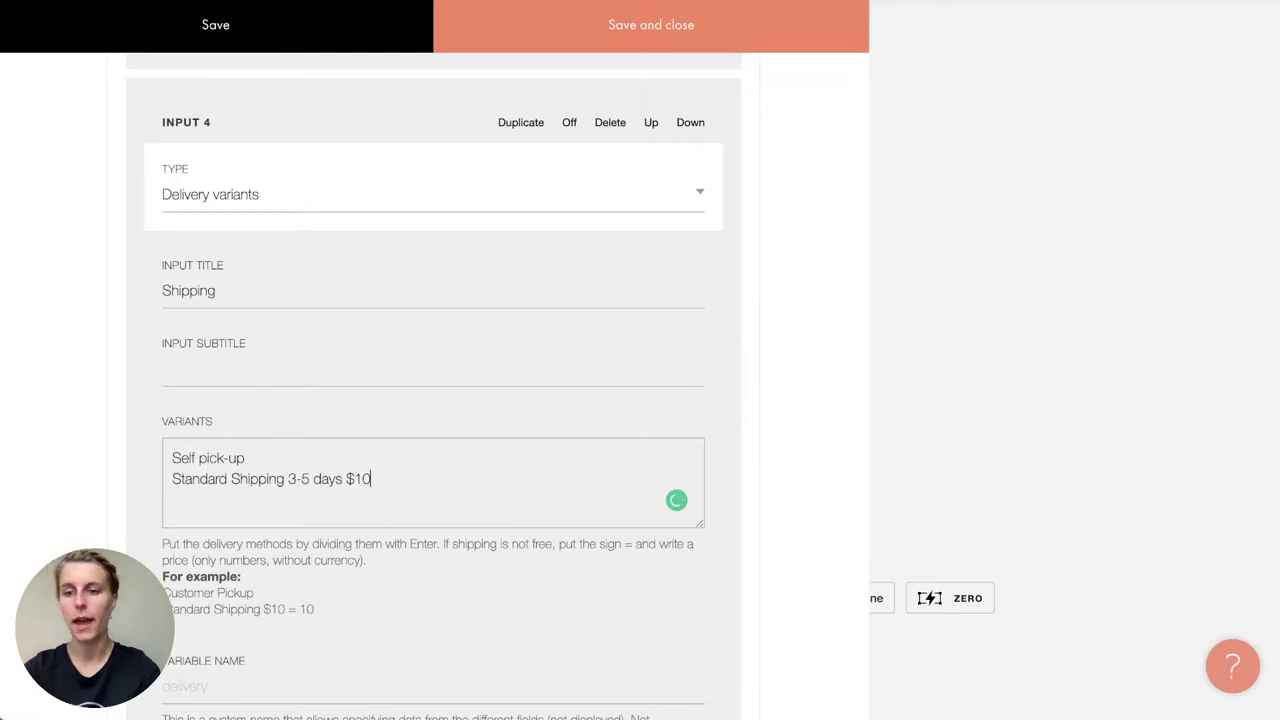
{"action": "type", "text": "=10"}
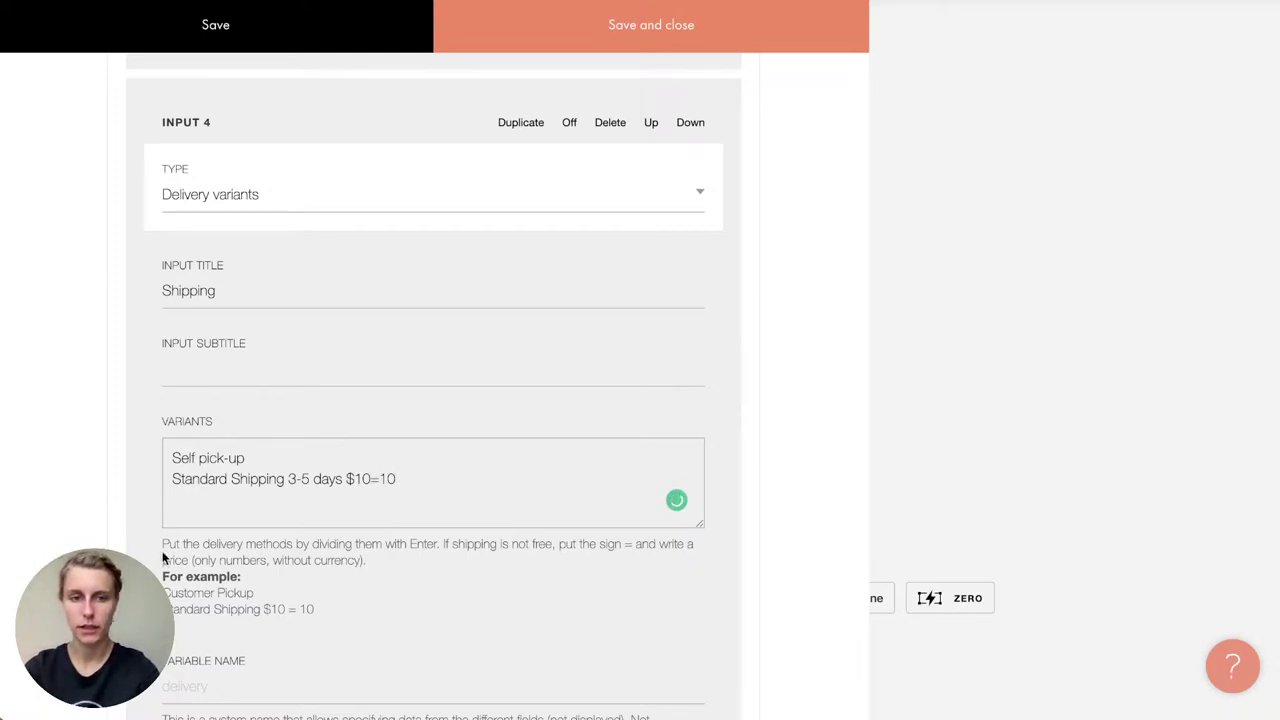
{"action": "left_click_drag", "start_coordinate": [312, 609], "coordinate": [170, 612]}
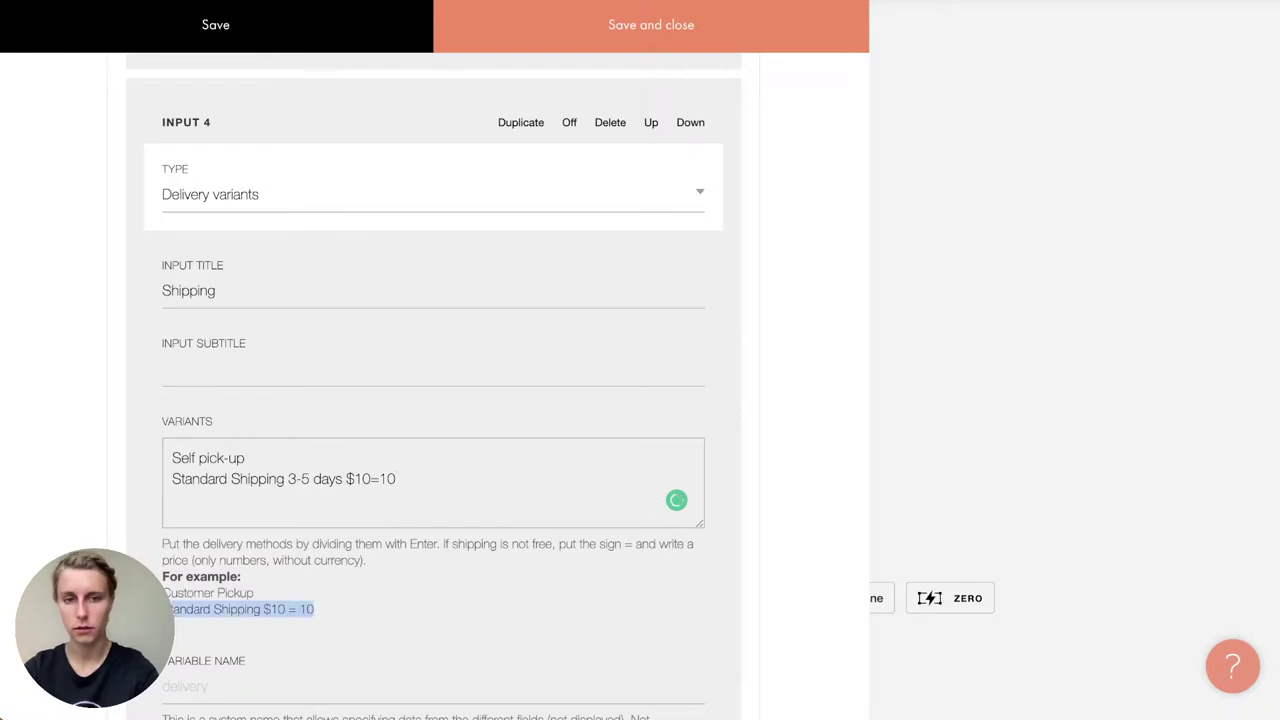
{"action": "left_click", "coordinate": [306, 505]}
{"action": "left_click", "coordinate": [424, 464]}
{"action": "key", "text": "Down"}
{"action": "key", "text": "End"}
{"action": "type", "text": "Courier "}
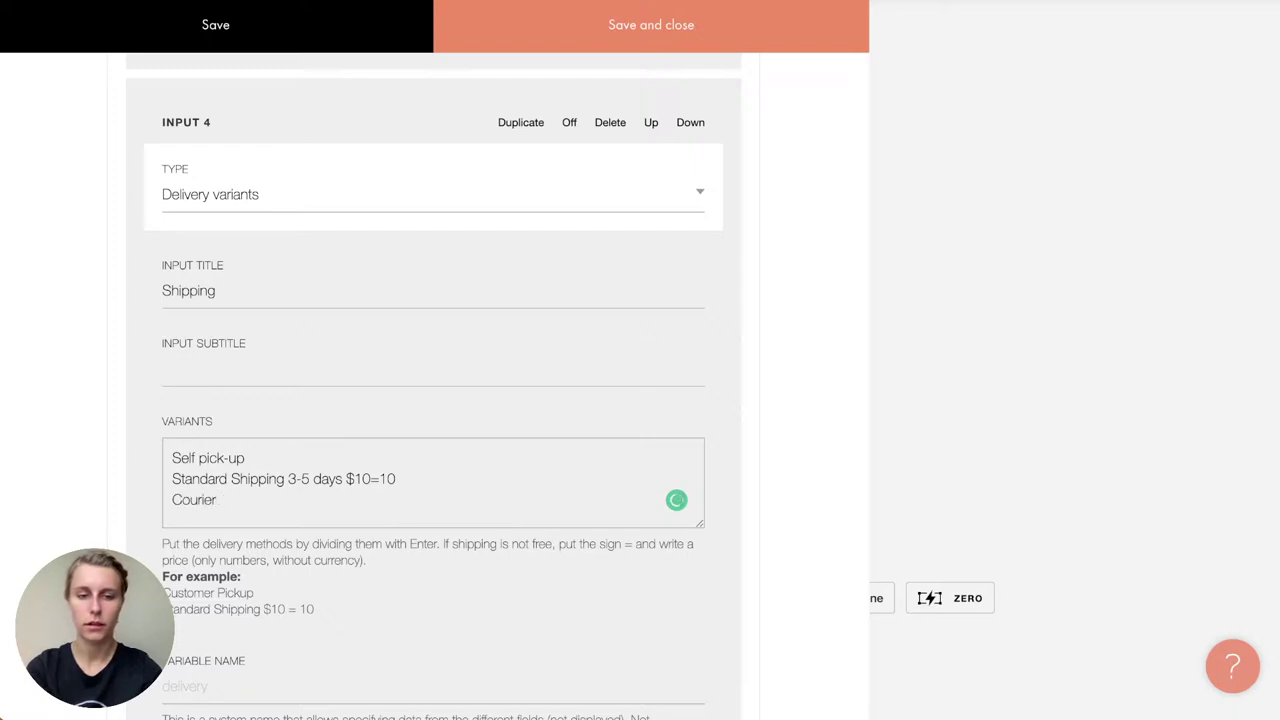
{"action": "type", "text": "Delivery"}
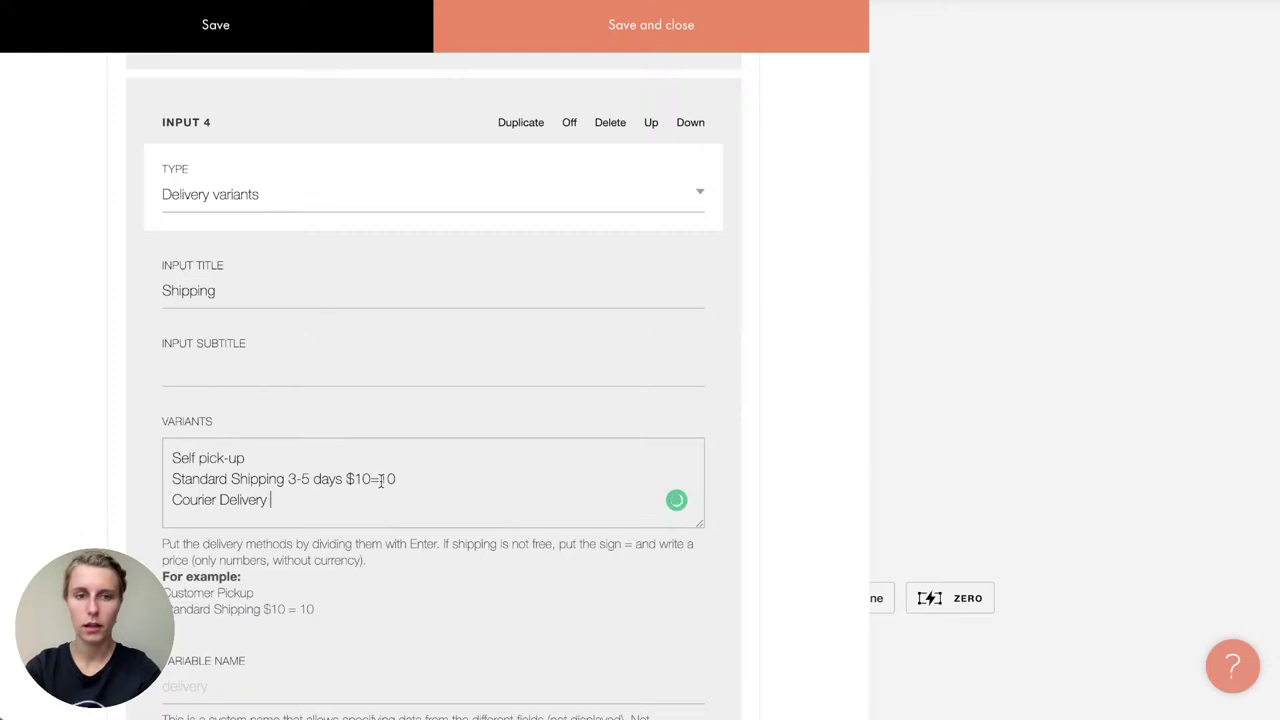
{"action": "type", "text": " Express"}
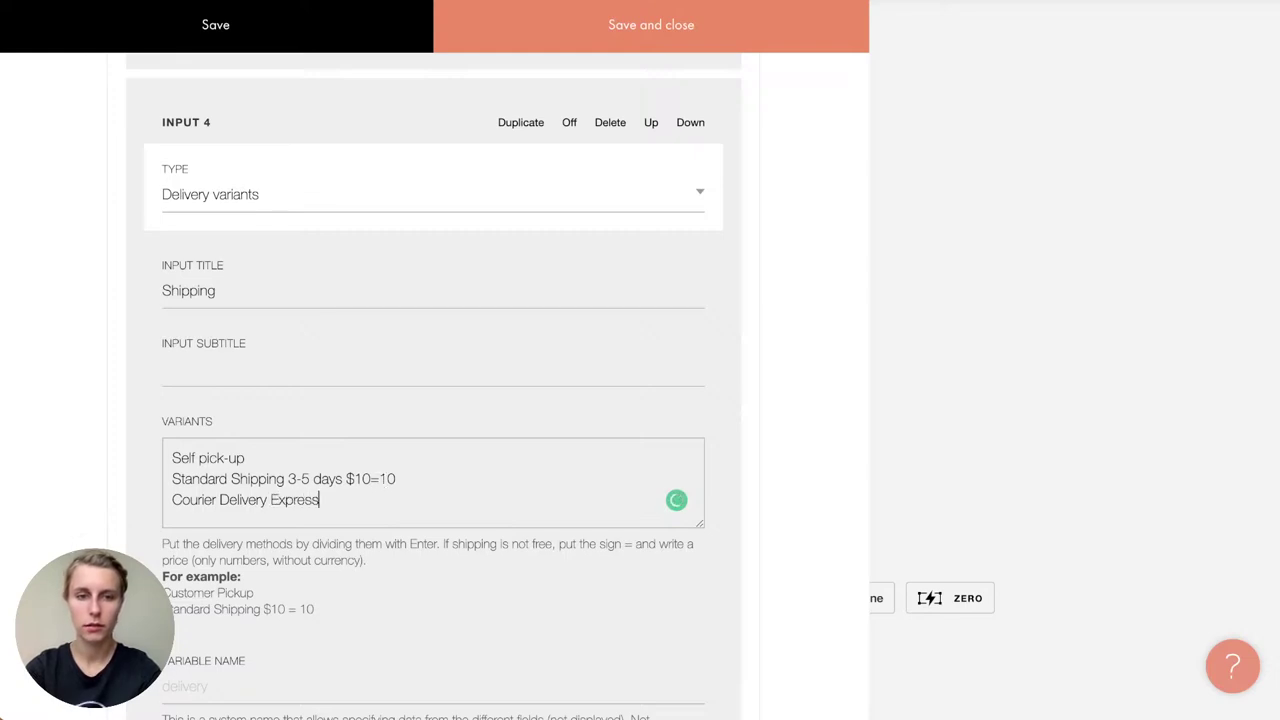
{"action": "type", "text": " 1 day "}
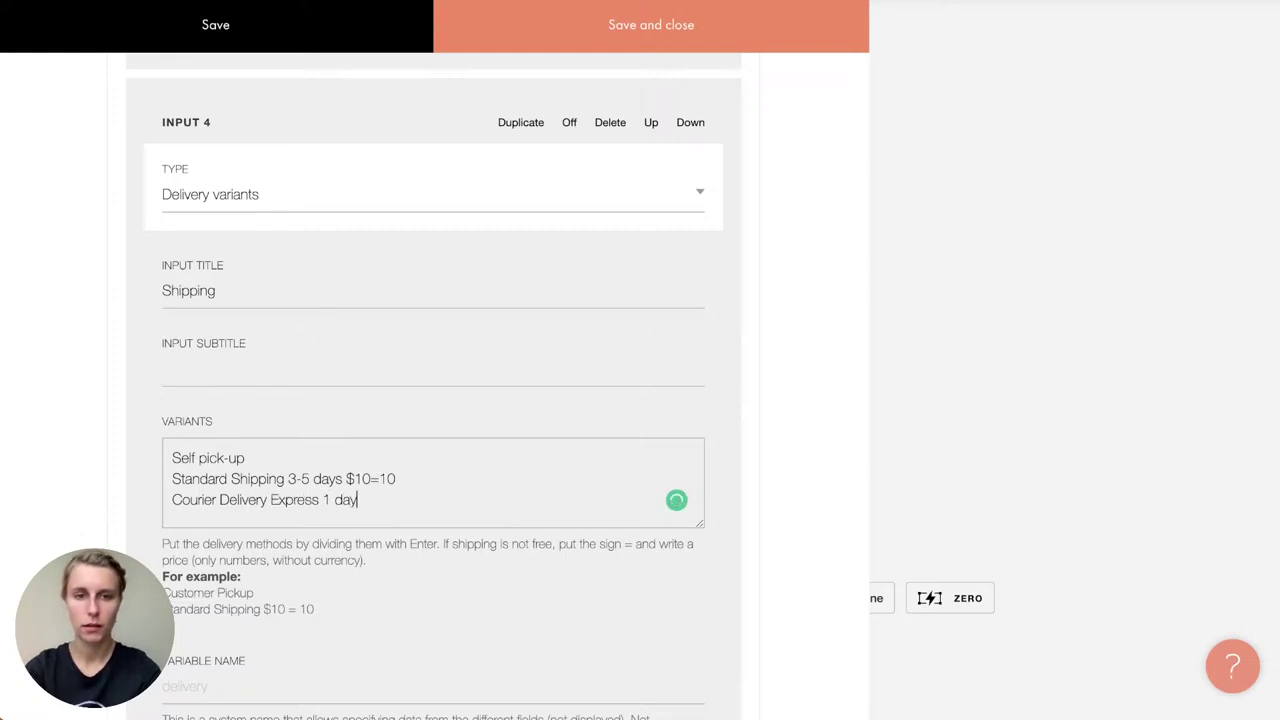
{"action": "type", "text": "$15"}
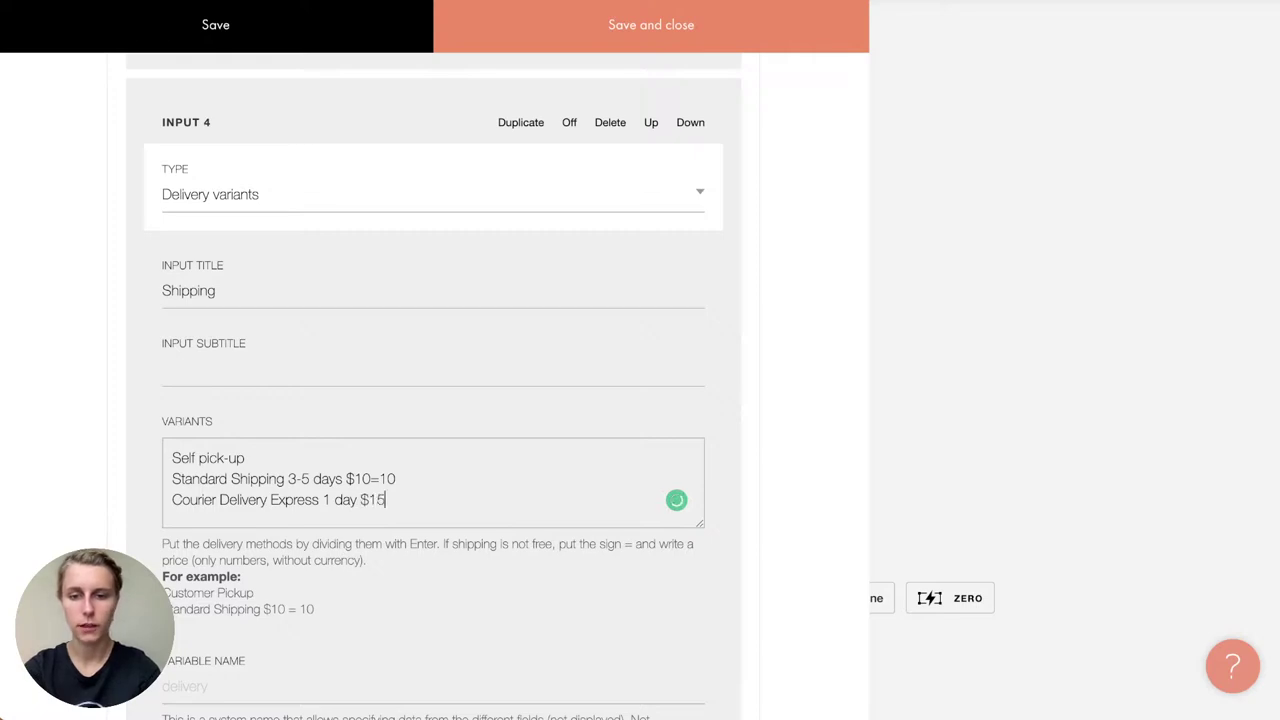
{"action": "type", "text": "=15"}
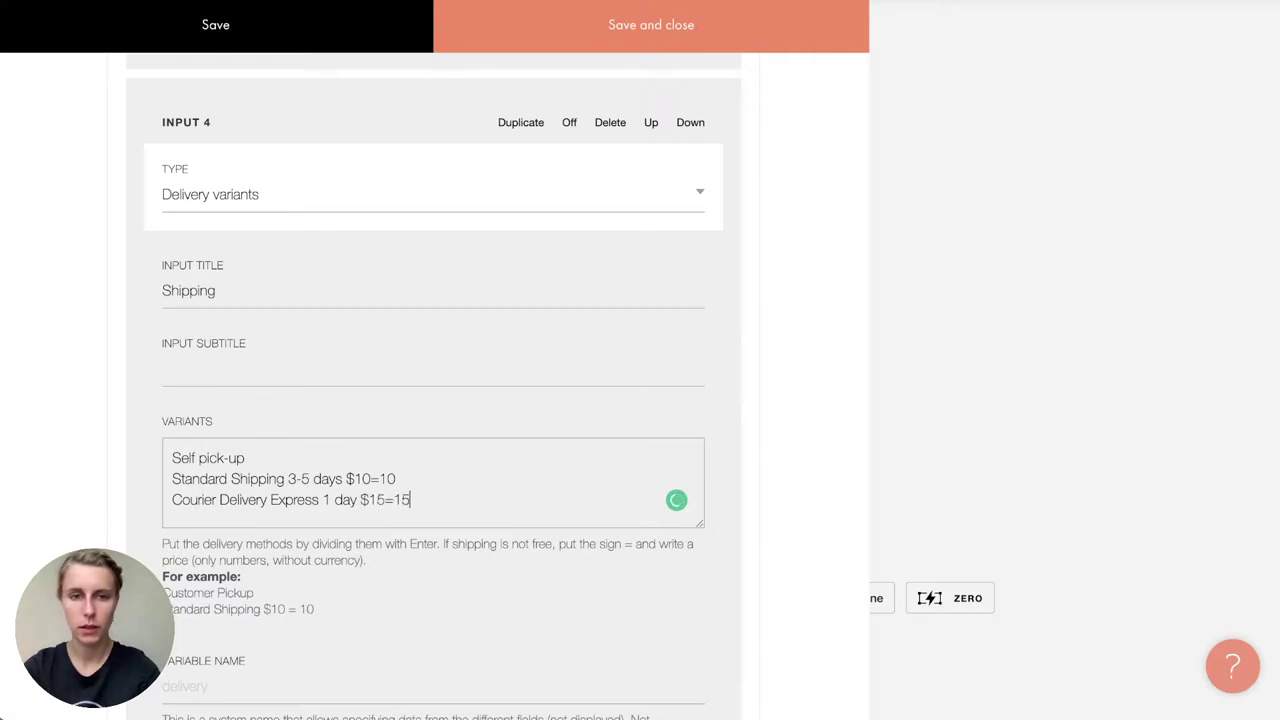
Step: Mark the Shipping field as required
{"action": "scroll", "coordinate": [433, 400], "scroll_direction": "down", "scroll_amount": 5}
{"action": "scroll", "coordinate": [676, 248], "scroll_direction": "down", "scroll_amount": 3}
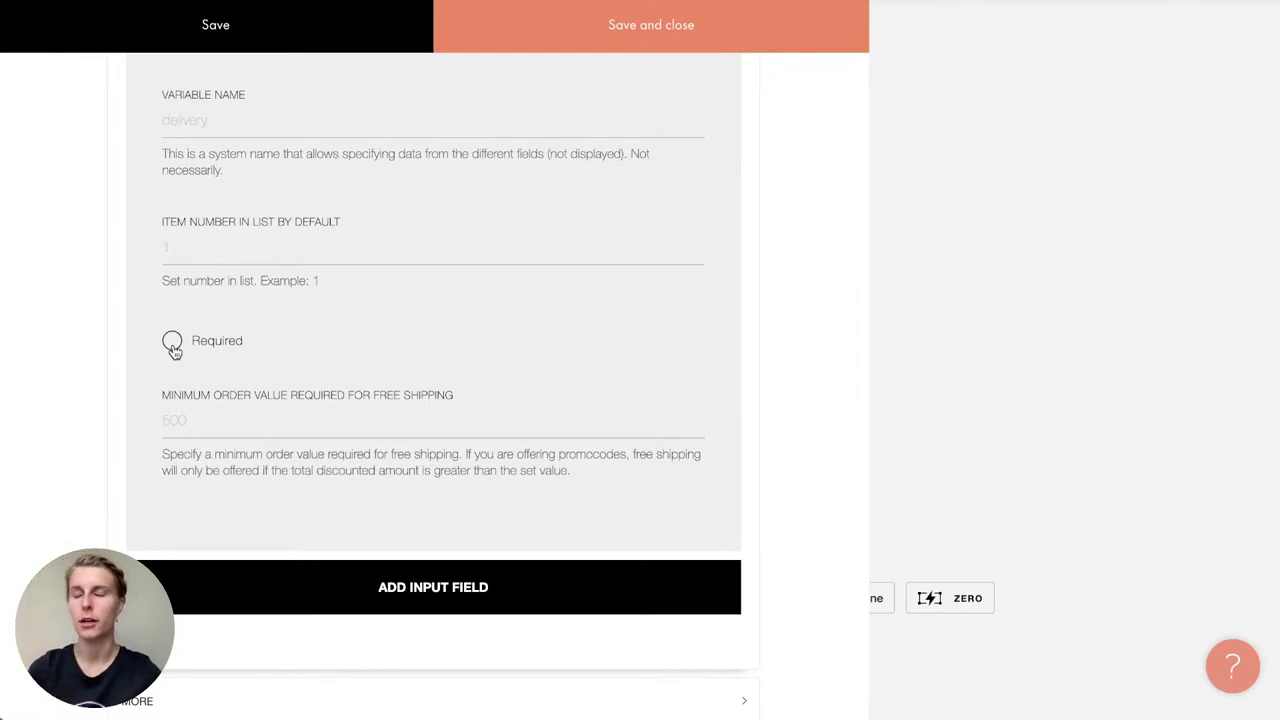
{"action": "left_click", "coordinate": [172, 345]}
{"action": "scroll", "coordinate": [563, 217], "scroll_direction": "up", "scroll_amount": 10}
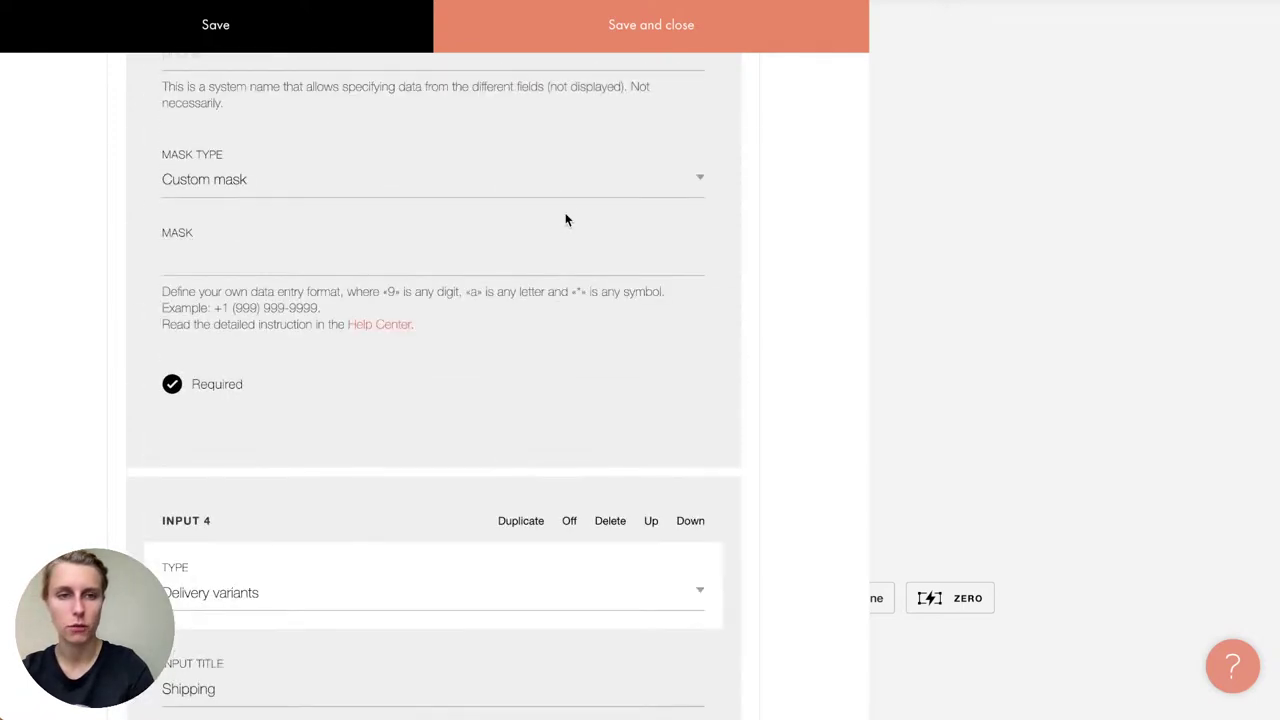
Step: Save the cart settings, republish the site at its default address and open it
{"action": "left_click", "coordinate": [622, 42]}
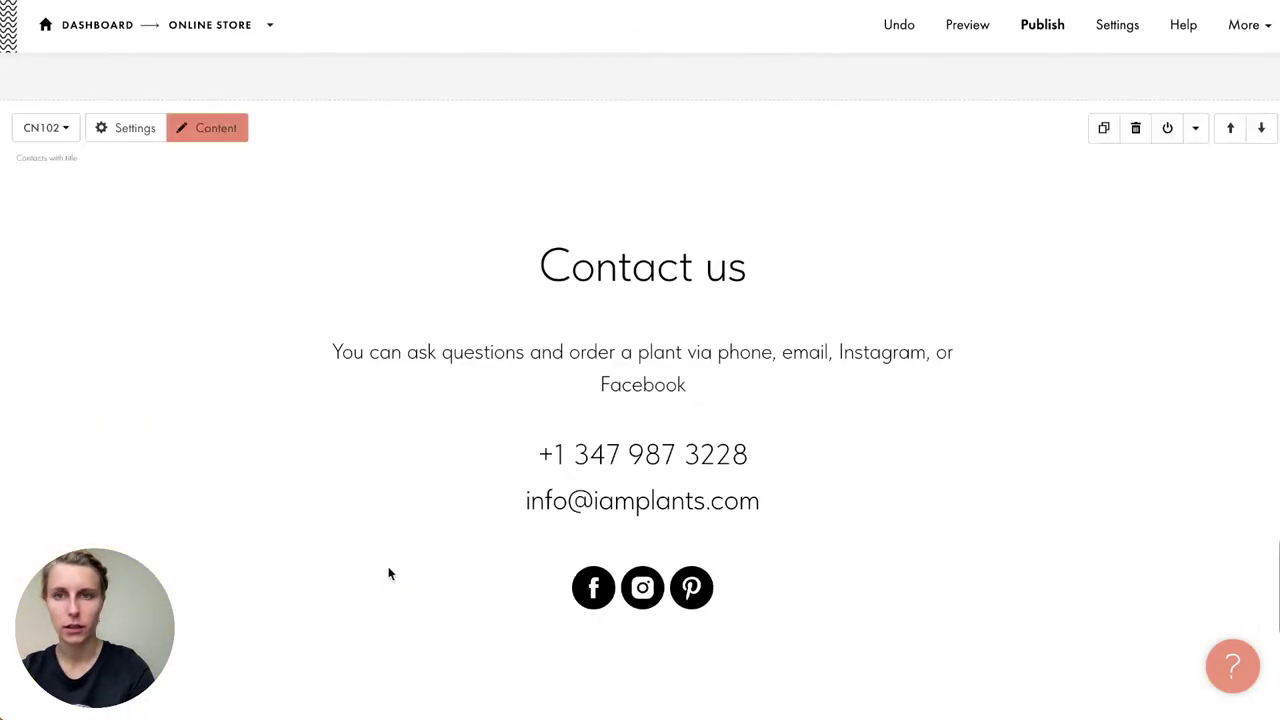
{"action": "left_click", "coordinate": [1034, 30]}
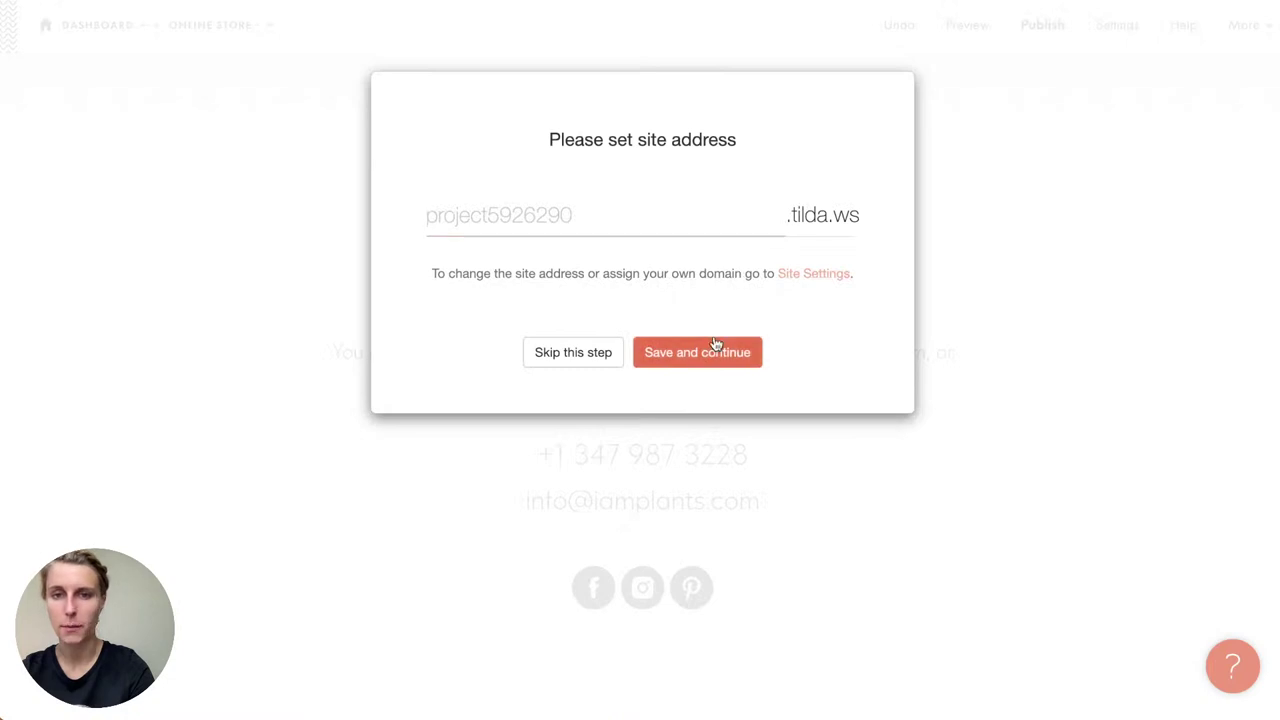
{"action": "left_click", "coordinate": [671, 351]}
{"action": "left_click", "coordinate": [676, 297]}
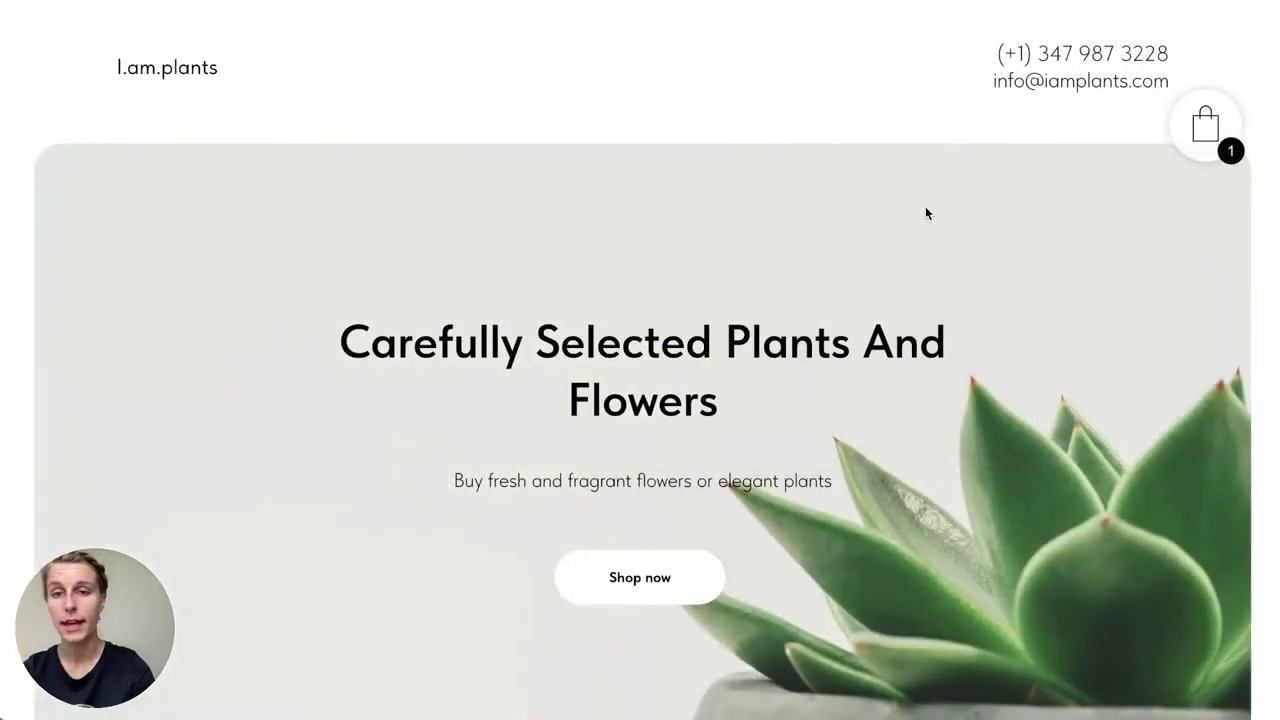
Step: Open the Lily product page on the live store
{"action": "scroll", "coordinate": [926, 210], "scroll_direction": "down", "scroll_amount": 10}
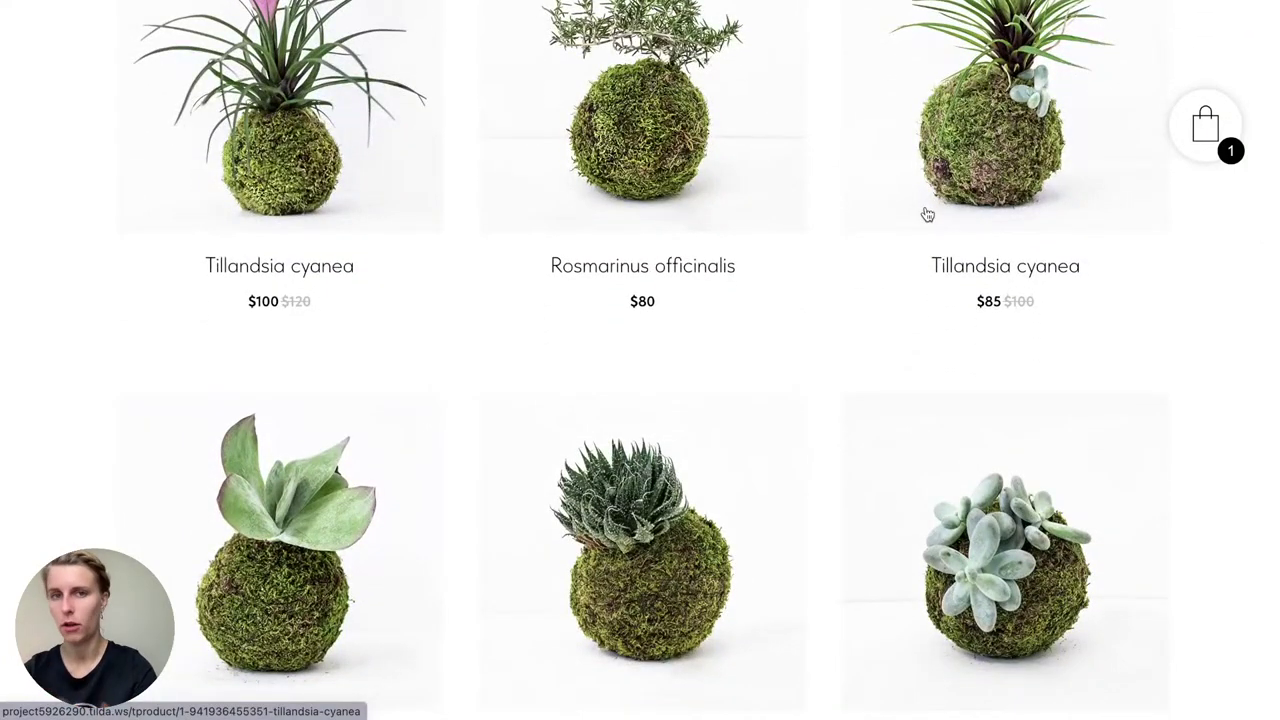
{"action": "scroll", "coordinate": [823, 297], "scroll_direction": "down", "scroll_amount": 10}
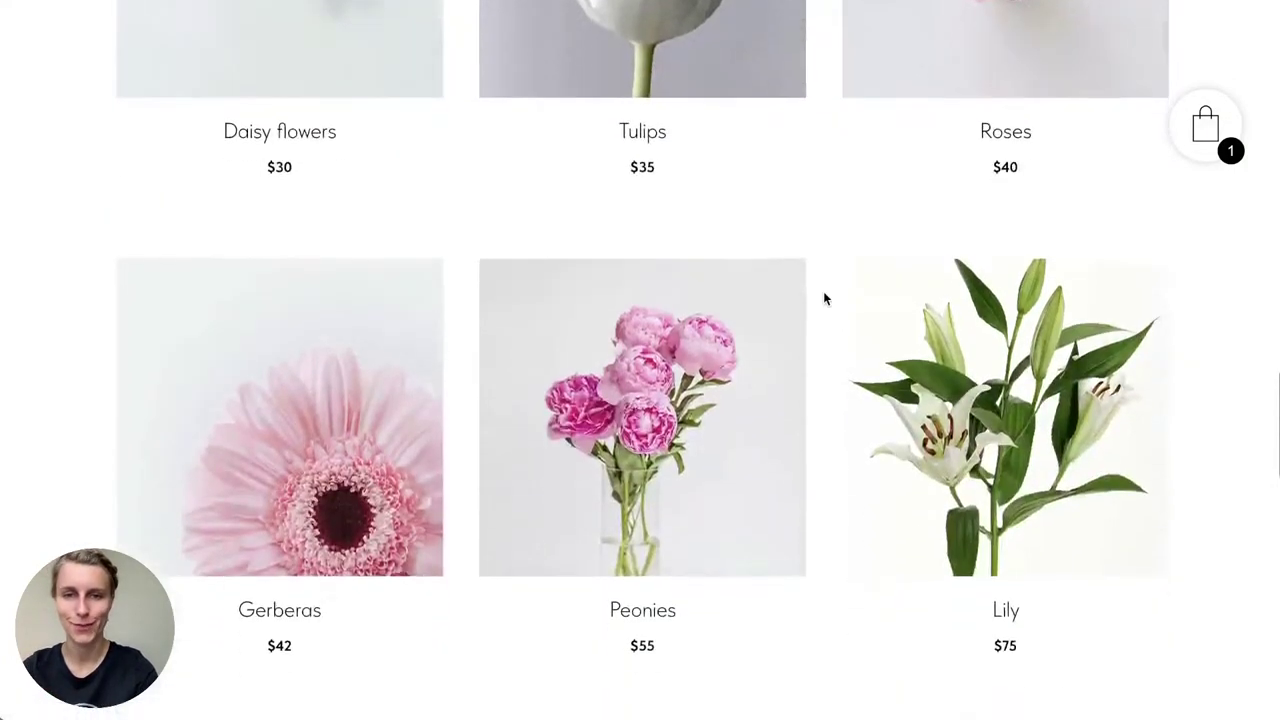
{"action": "left_click", "coordinate": [980, 343]}
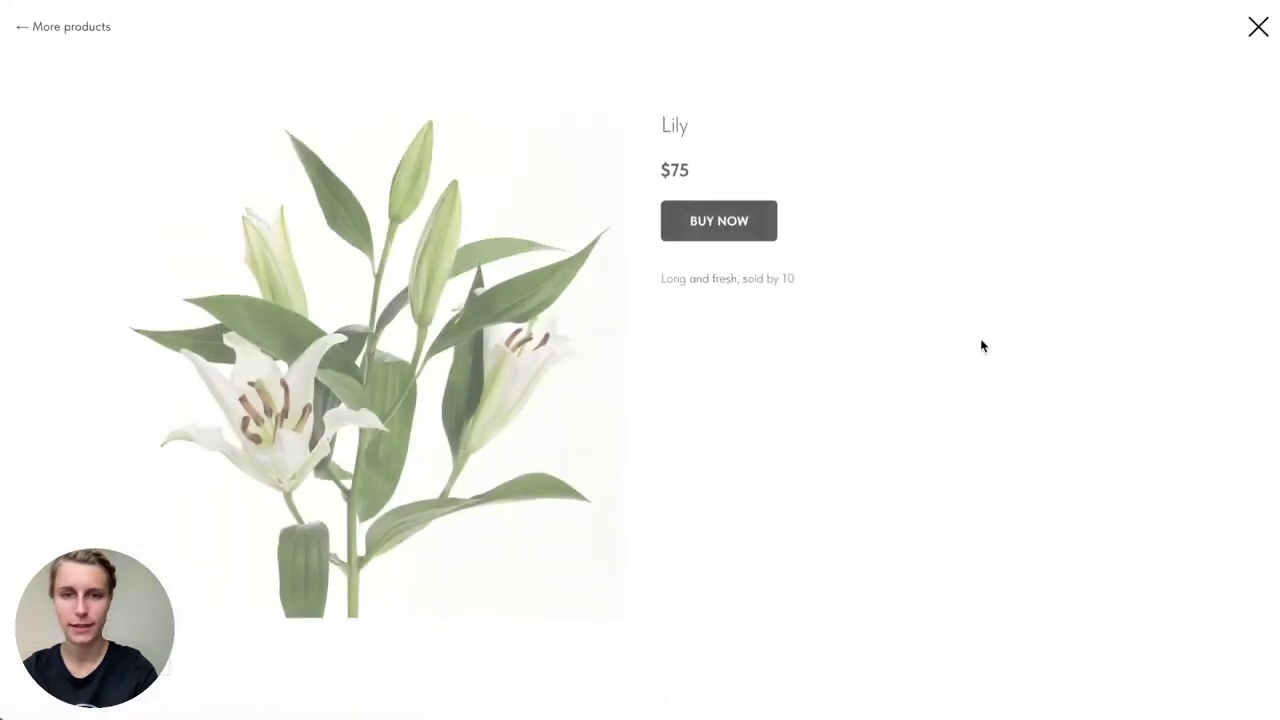
Step: Add the Lily to the cart and remove Aloe aristata from the order
{"action": "left_click", "coordinate": [771, 204]}
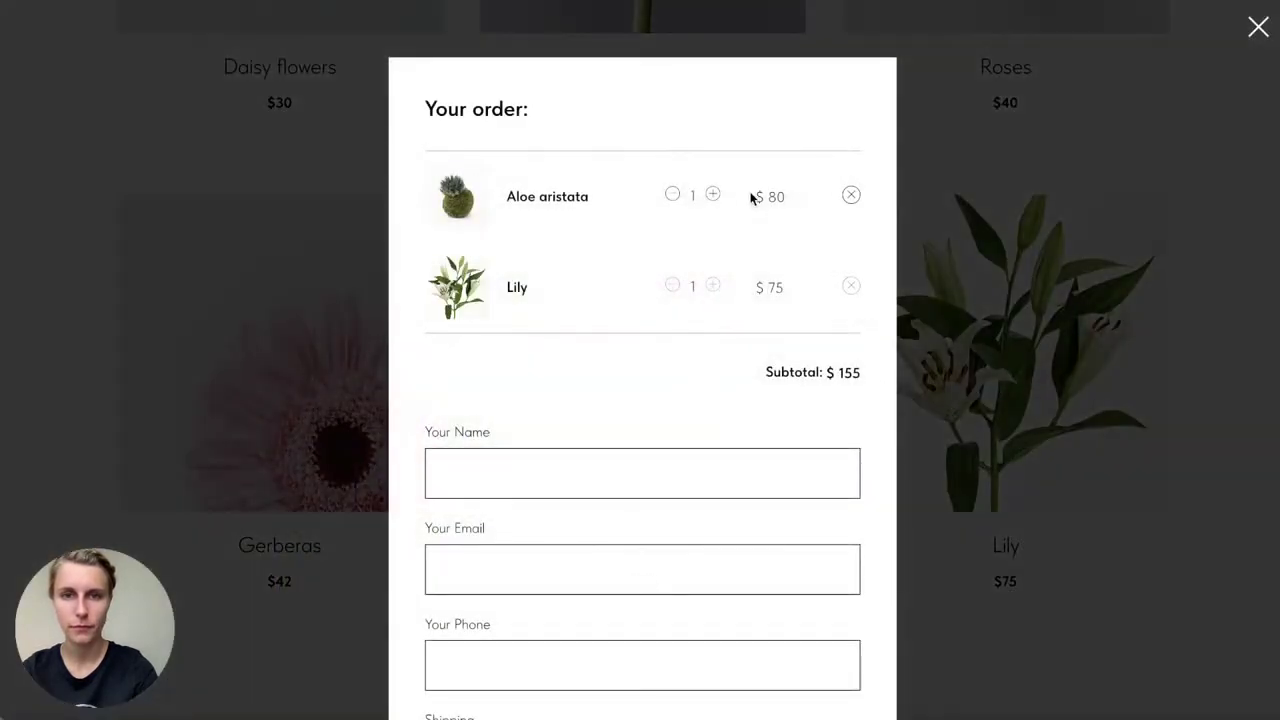
{"action": "left_click", "coordinate": [849, 196]}
{"action": "scroll", "coordinate": [558, 214], "scroll_direction": "down", "scroll_amount": 3}
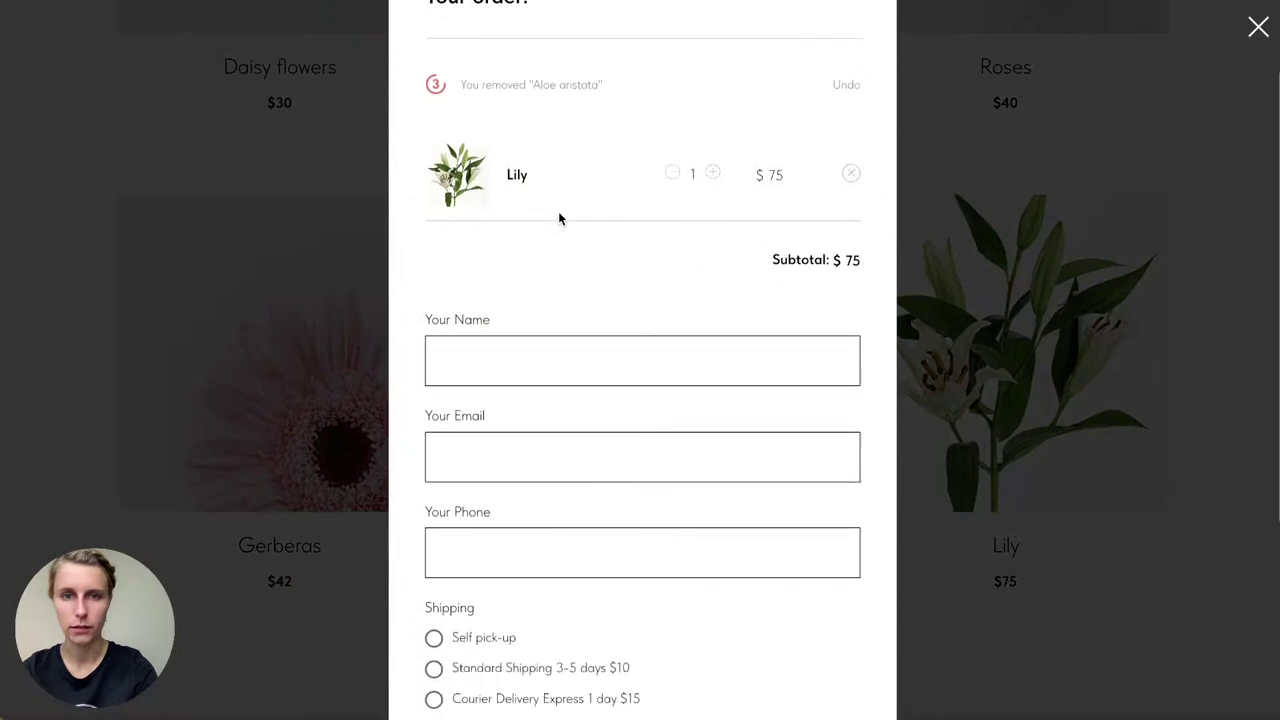
Step: Fill in the customer's name, e-mail address and phone number in the order form
{"action": "left_click", "coordinate": [536, 262]}
{"action": "type", "text": "E"}
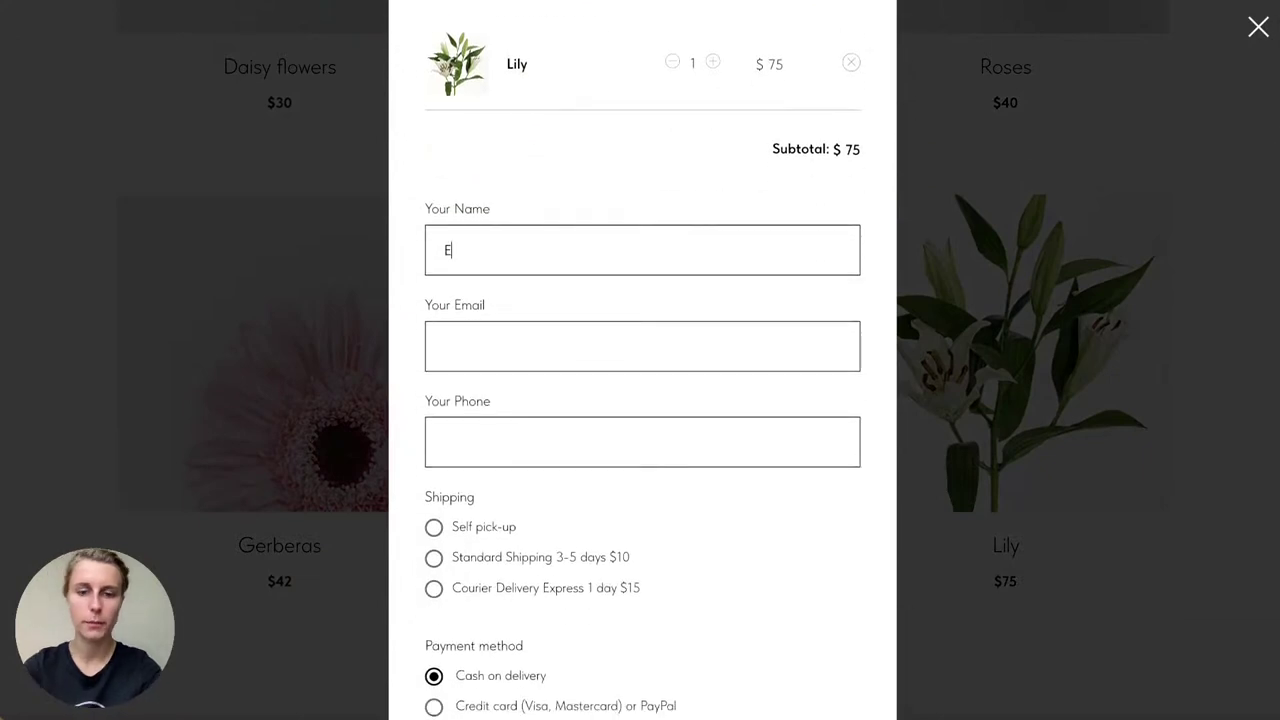
{"action": "type", "text": "lizabeth"}
{"action": "key", "text": "Tab"}
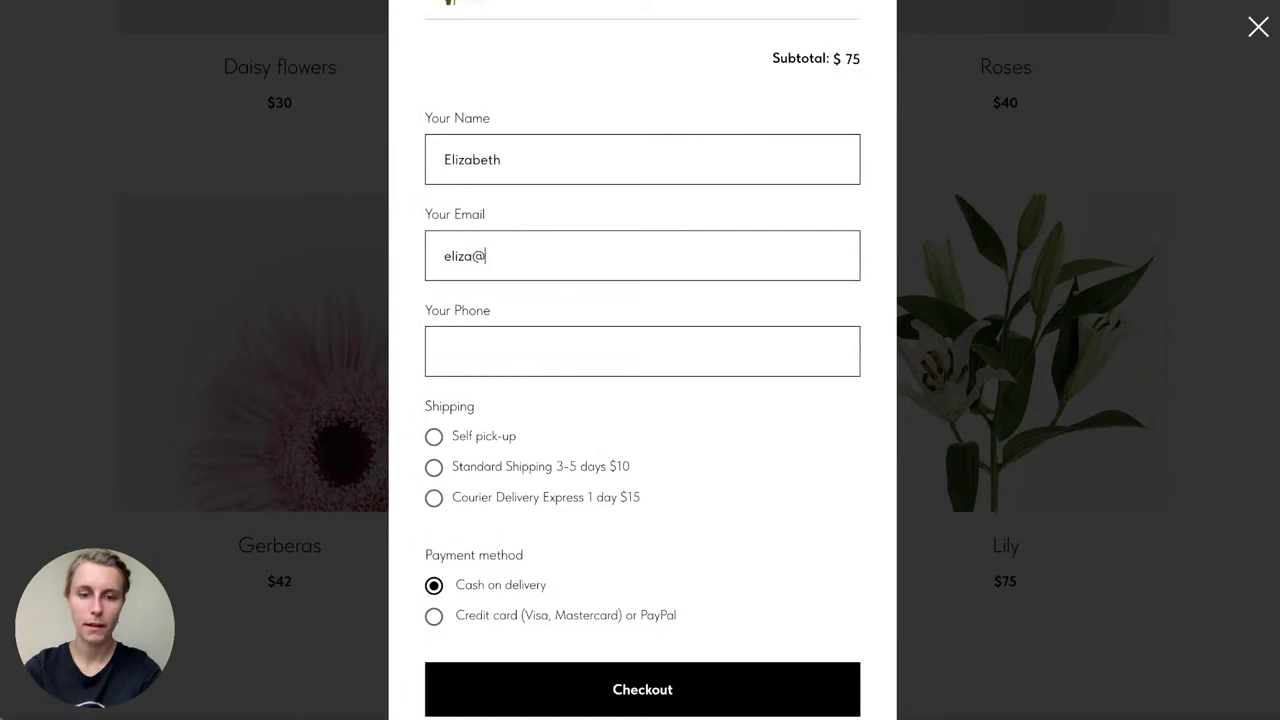
{"action": "key", "text": "Tab"}
{"action": "left_click", "coordinate": [605, 244]}
{"action": "type", "text": ".com"}
{"action": "key", "text": "BackSpace"}
{"action": "key", "text": "BackSpace"}
{"action": "key", "text": "BackSpace"}
{"action": "key", "text": "BackSpace"}
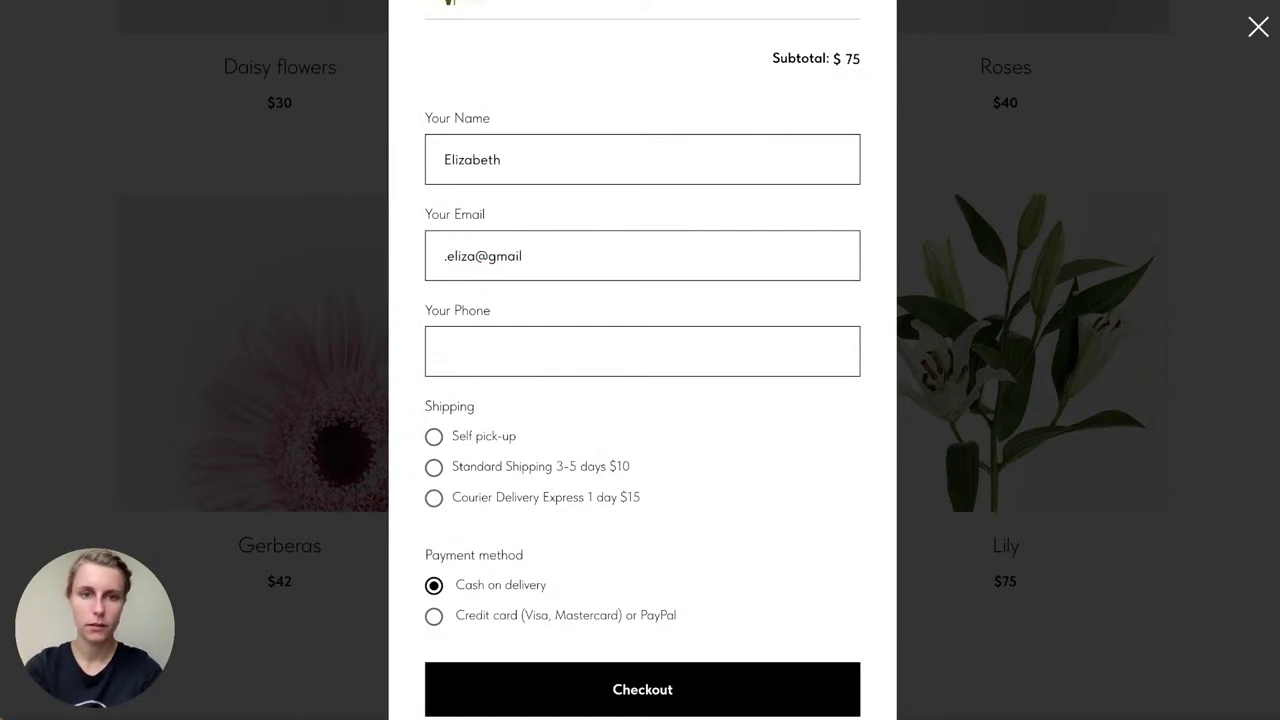
{"action": "left_click", "coordinate": [637, 251]}
{"action": "type", "text": ".com"}
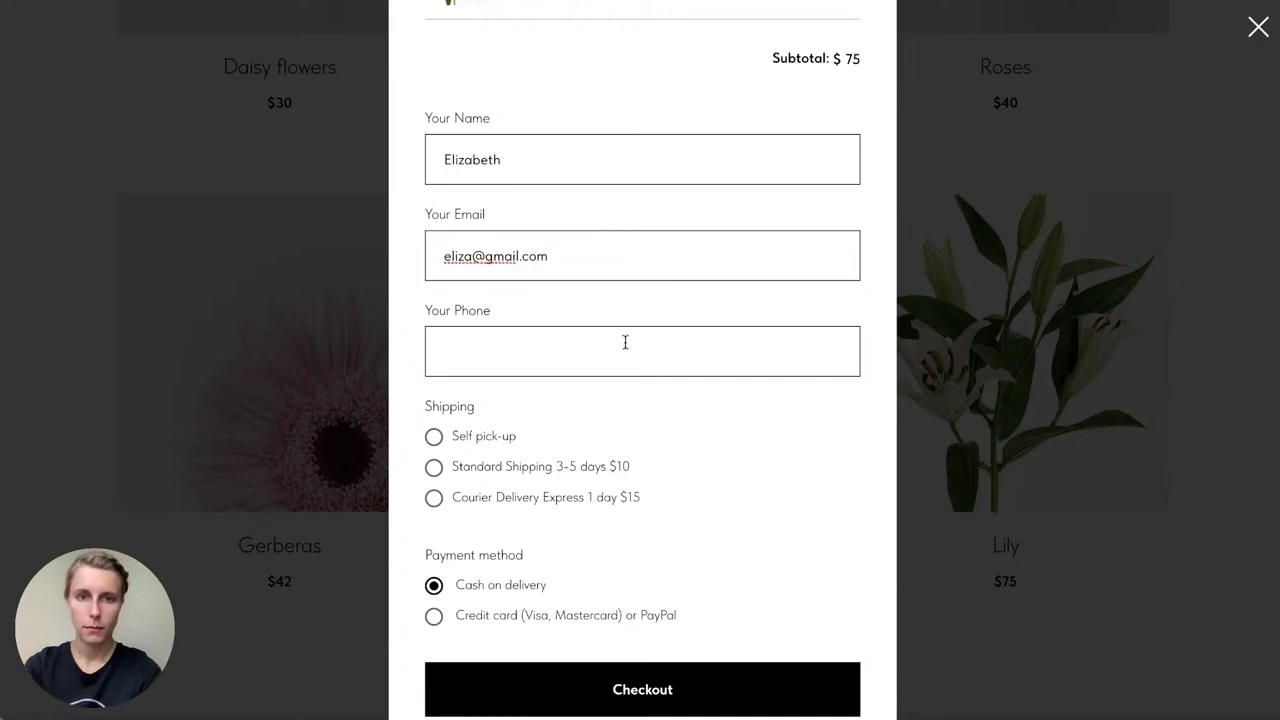
{"action": "left_click", "coordinate": [621, 352]}
{"action": "type", "text": "2345678"}
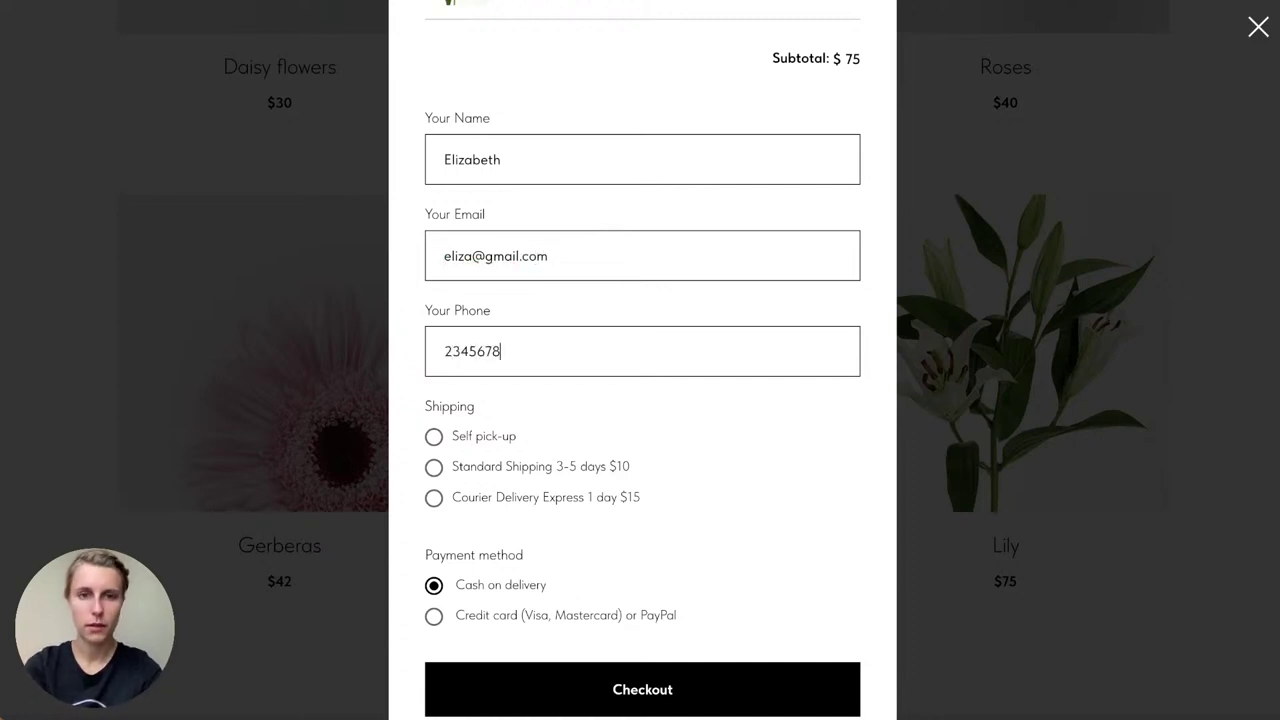
Step: Compare the shipping options and settle on Courier Delivery Express, making the total $90
{"action": "scroll", "coordinate": [423, 547], "scroll_direction": "down", "scroll_amount": 2}
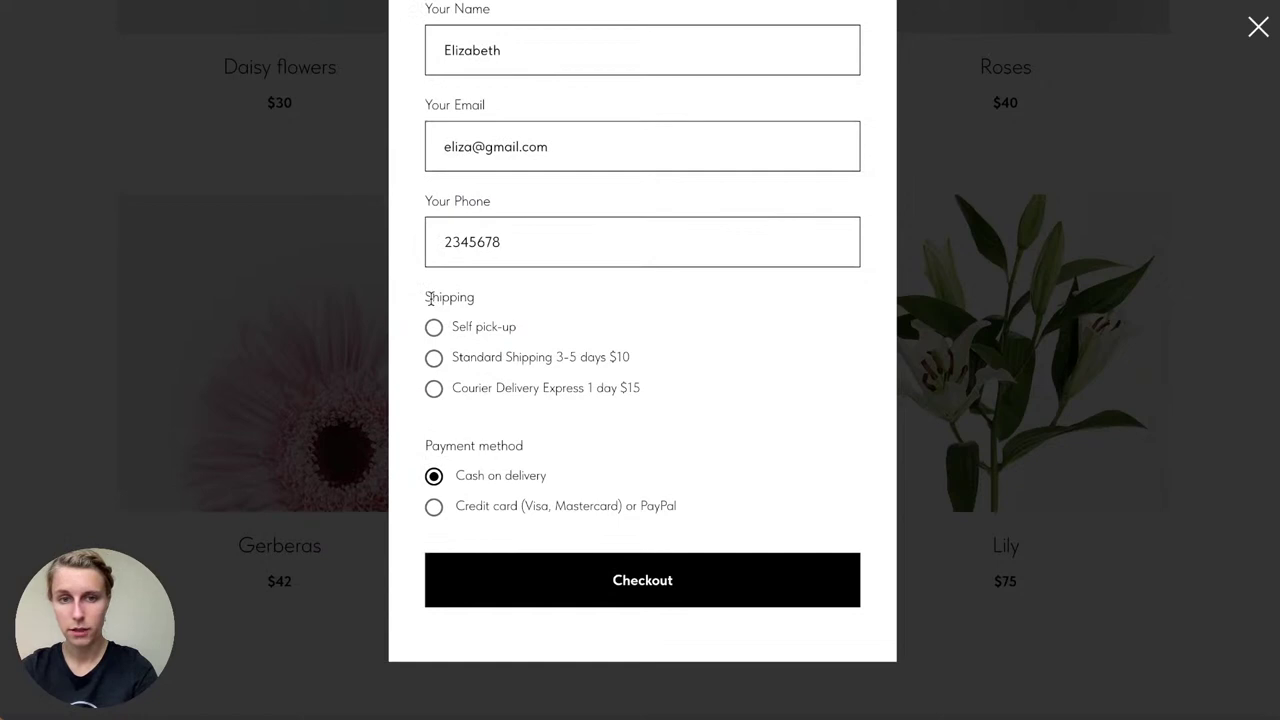
{"action": "left_click_drag", "start_coordinate": [434, 298], "coordinate": [474, 298]}
{"action": "left_click", "coordinate": [474, 298]}
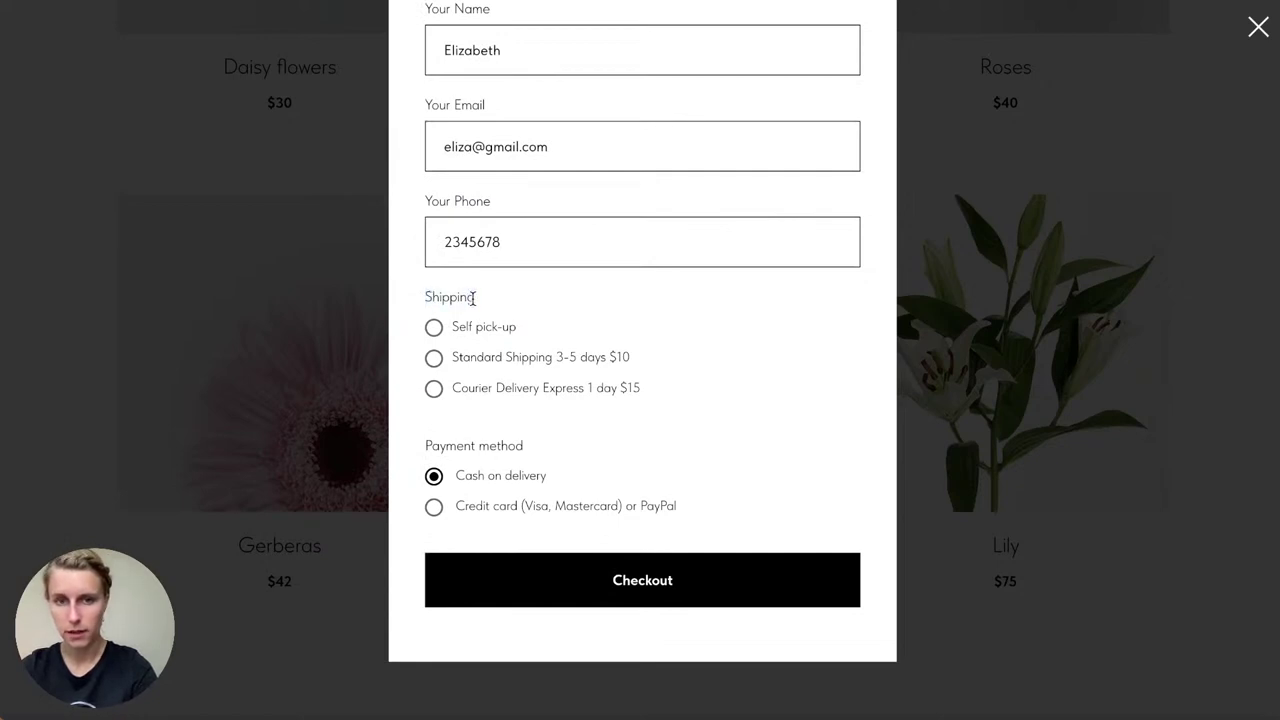
{"action": "left_click", "coordinate": [433, 327]}
{"action": "left_click", "coordinate": [436, 356]}
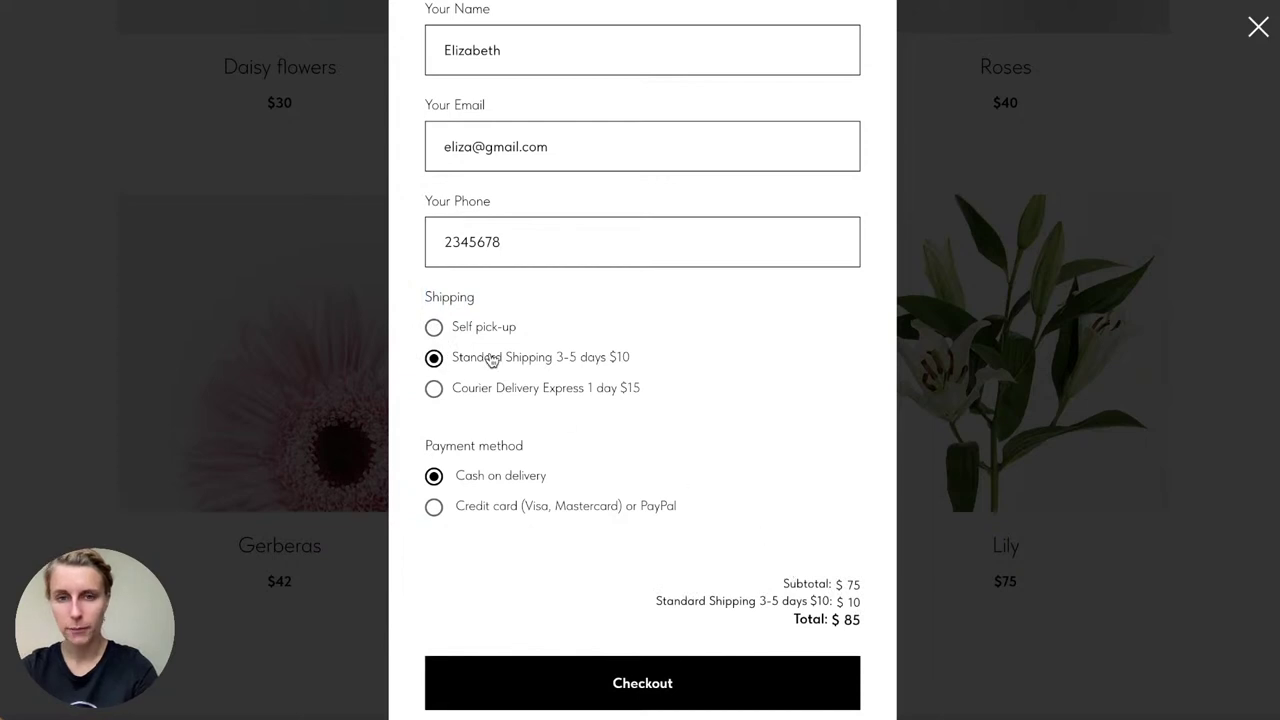
{"action": "left_click_drag", "start_coordinate": [783, 584], "coordinate": [866, 589]}
{"action": "left_click", "coordinate": [866, 589]}
{"action": "scroll", "coordinate": [866, 589], "scroll_direction": "up", "scroll_amount": 3}
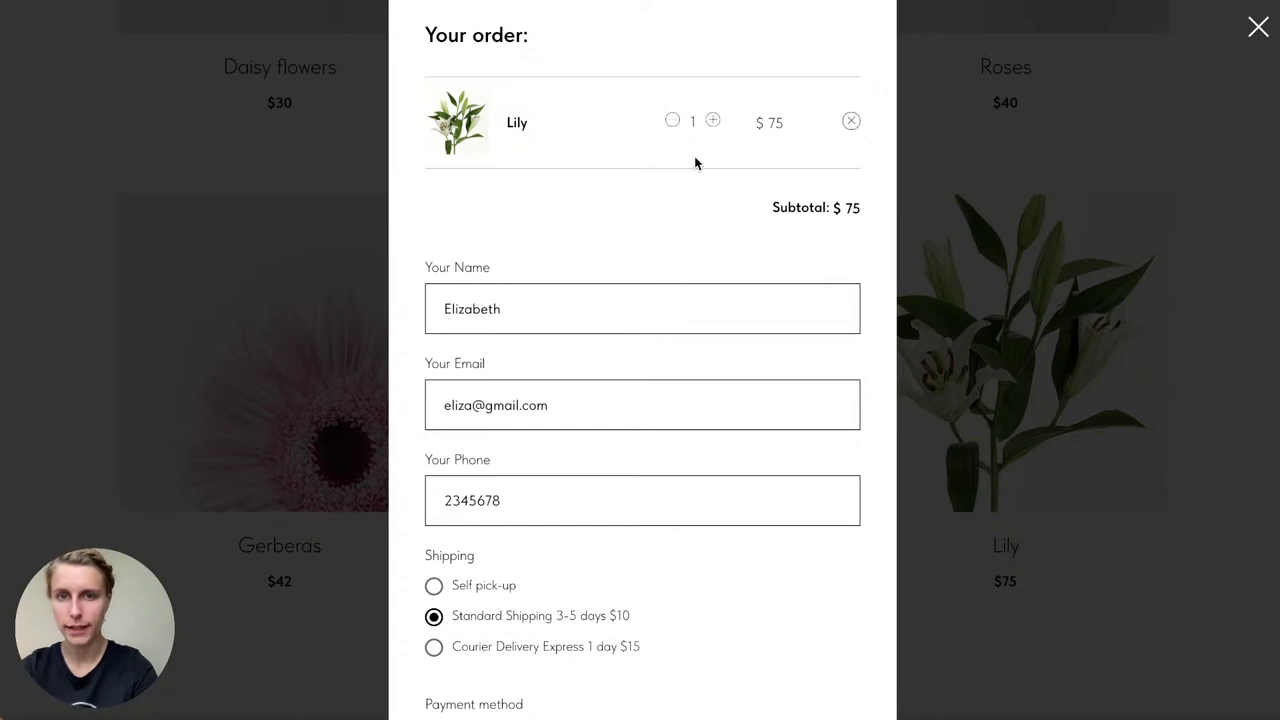
{"action": "scroll", "coordinate": [695, 163], "scroll_direction": "down", "scroll_amount": 3}
{"action": "left_click_drag", "start_coordinate": [656, 499], "coordinate": [845, 511]}
{"action": "left_click", "coordinate": [863, 497]}
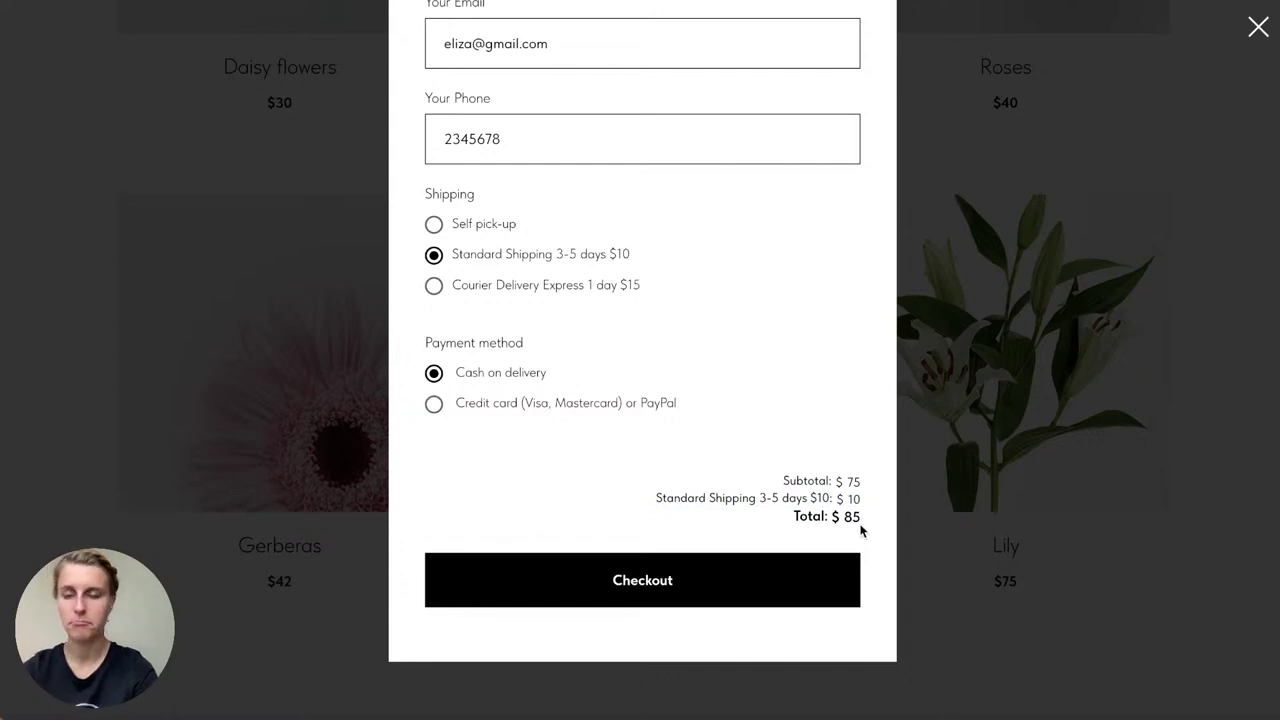
{"action": "left_click", "coordinate": [504, 292]}
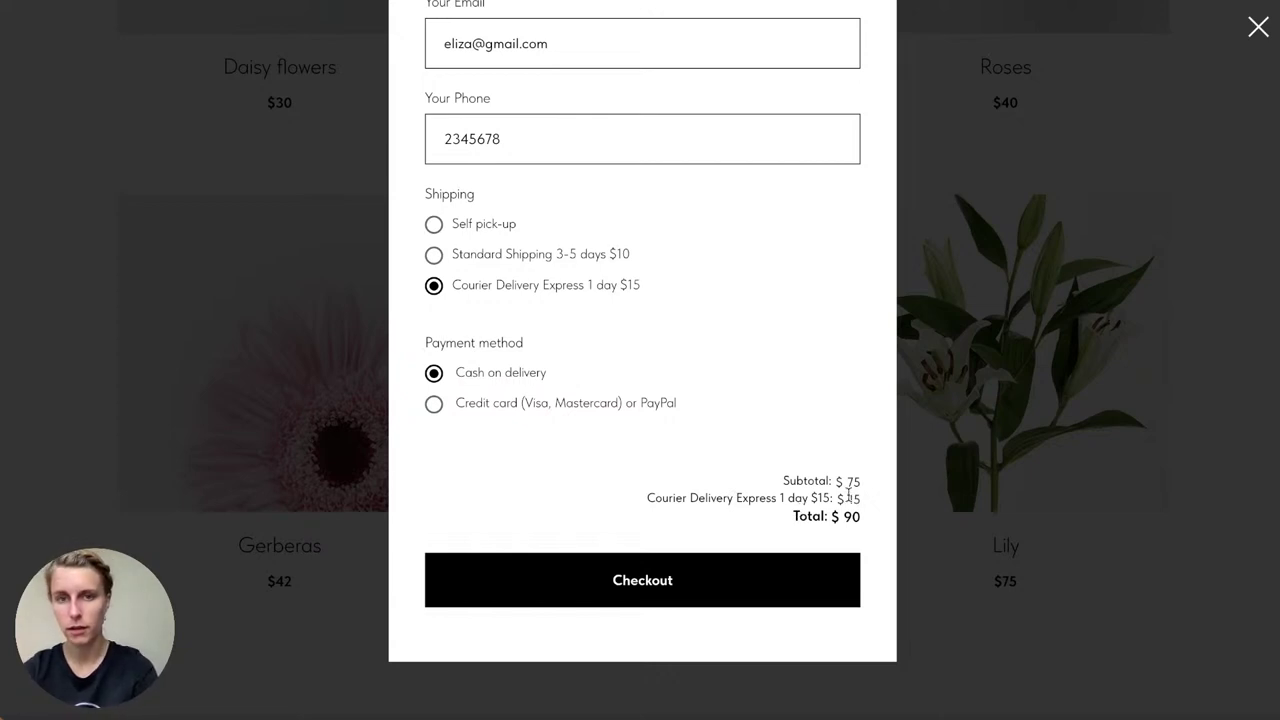
Step: Keep Cash on delivery as the payment method and submit the test order
{"action": "left_click", "coordinate": [478, 408]}
{"action": "left_click", "coordinate": [478, 374]}
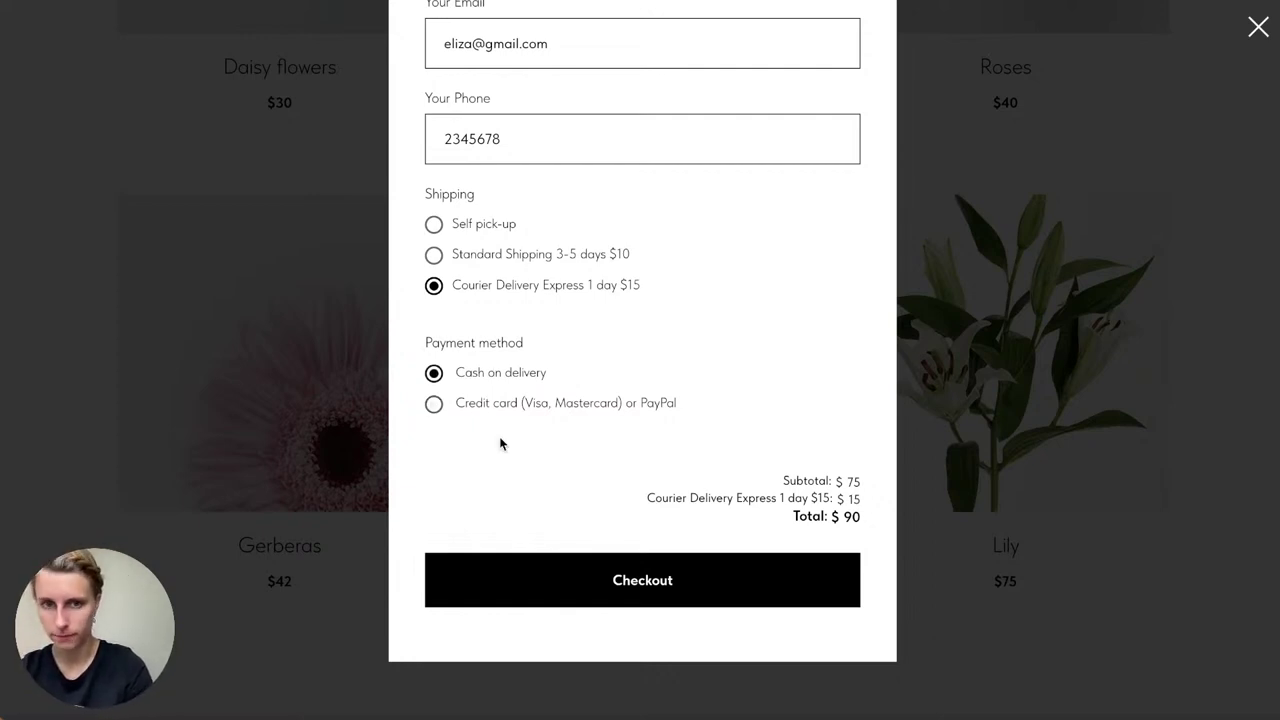
{"action": "left_click", "coordinate": [617, 578]}
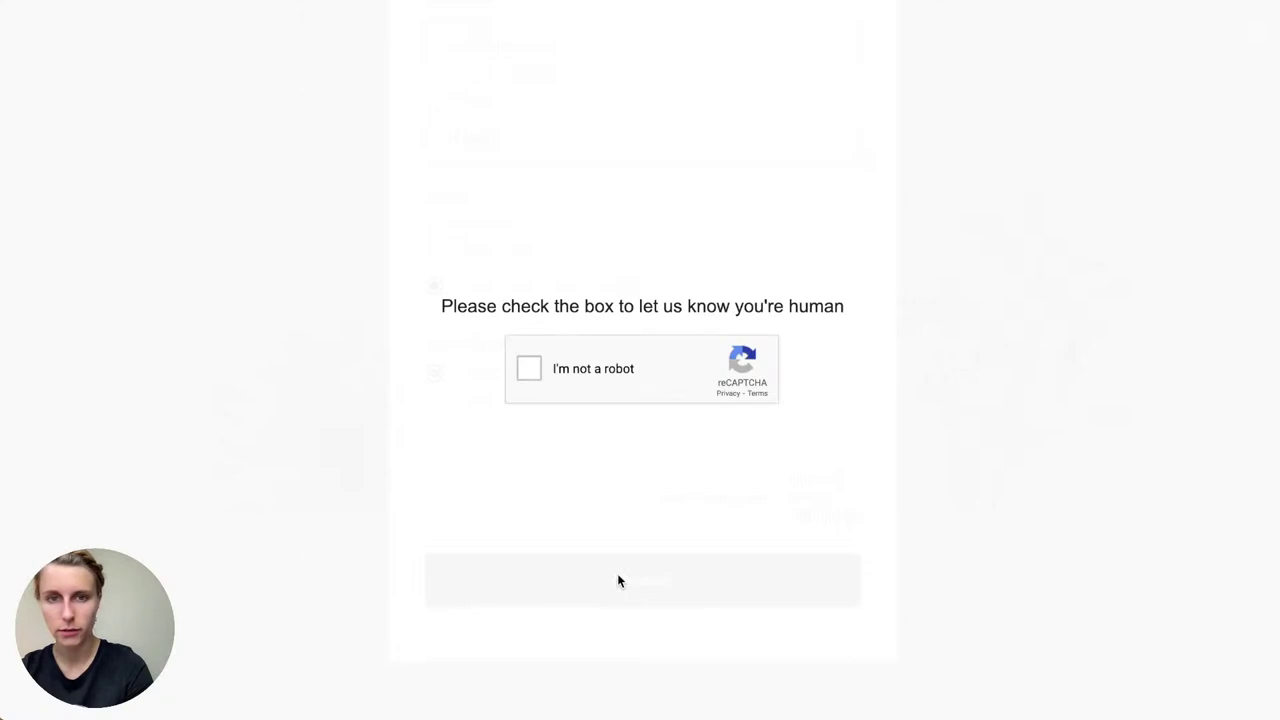
Step: Pass the reCAPTCHA check, close the confirmation dialogs and exit the preview to the editor
{"action": "left_click", "coordinate": [530, 376]}
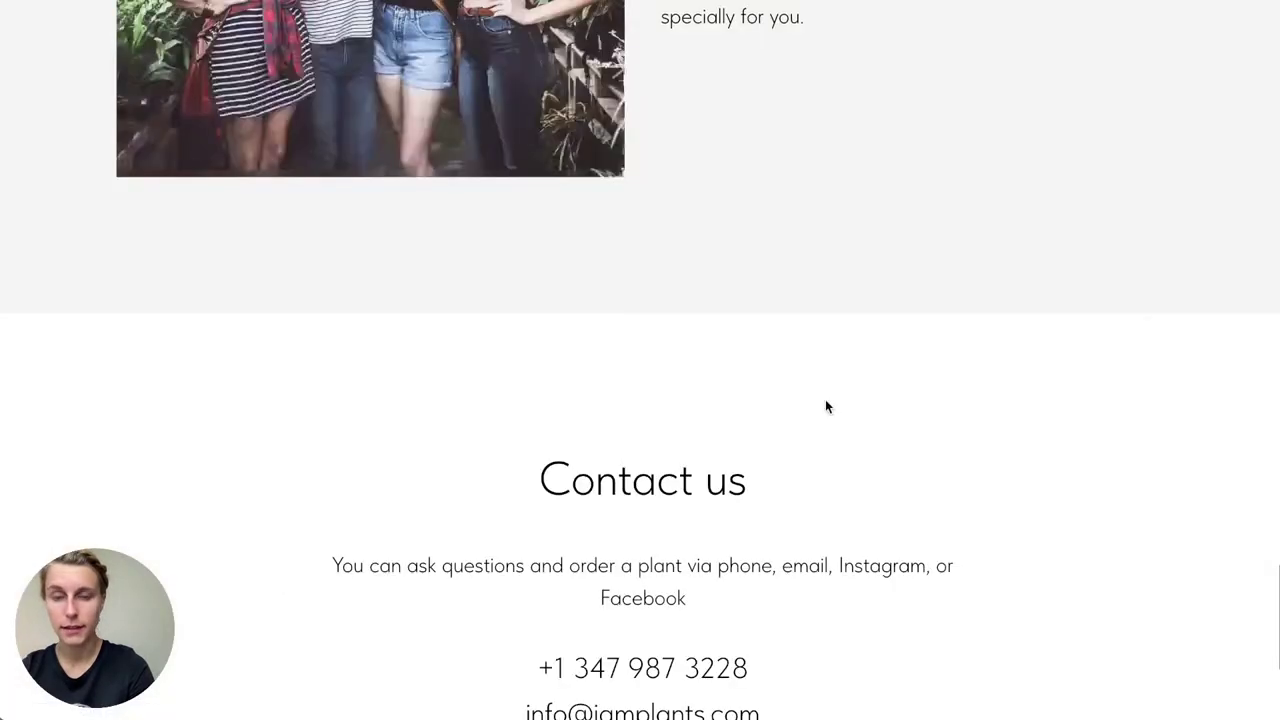
{"action": "scroll", "coordinate": [825, 399], "scroll_direction": "up", "scroll_amount": 15}
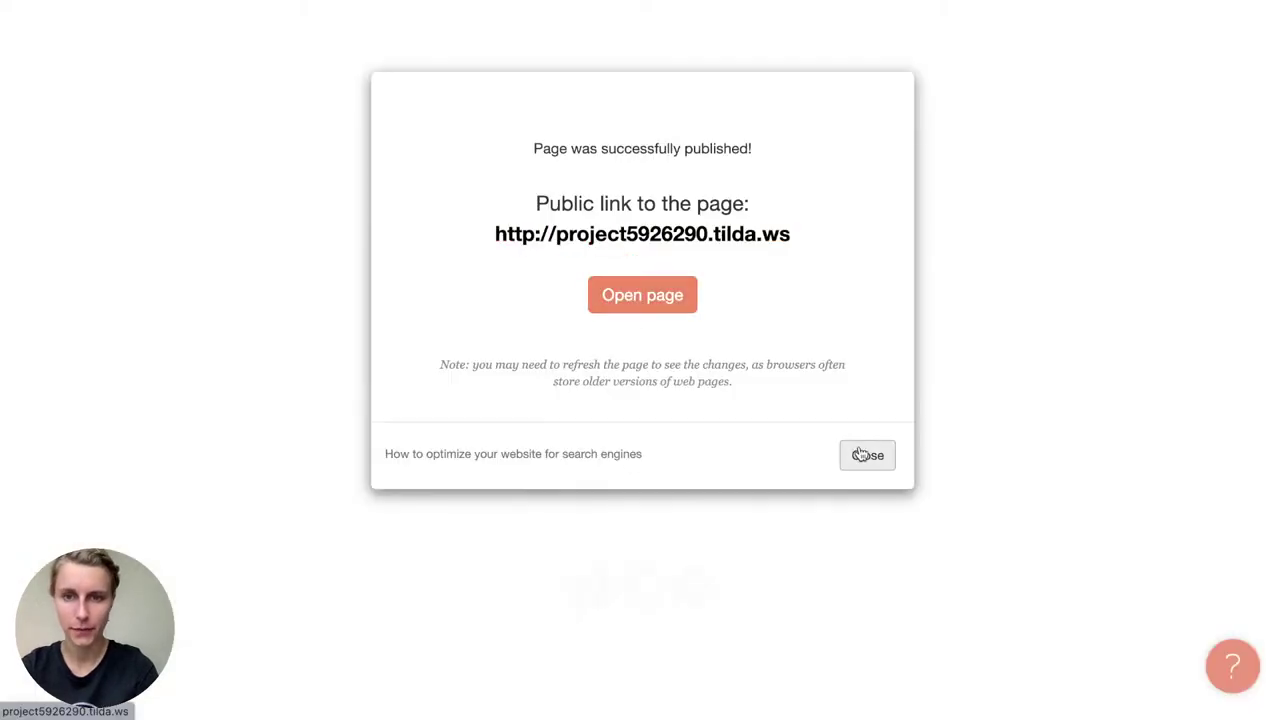
{"action": "left_click", "coordinate": [866, 456]}
{"action": "scroll", "coordinate": [888, 462], "scroll_direction": "up", "scroll_amount": 20}
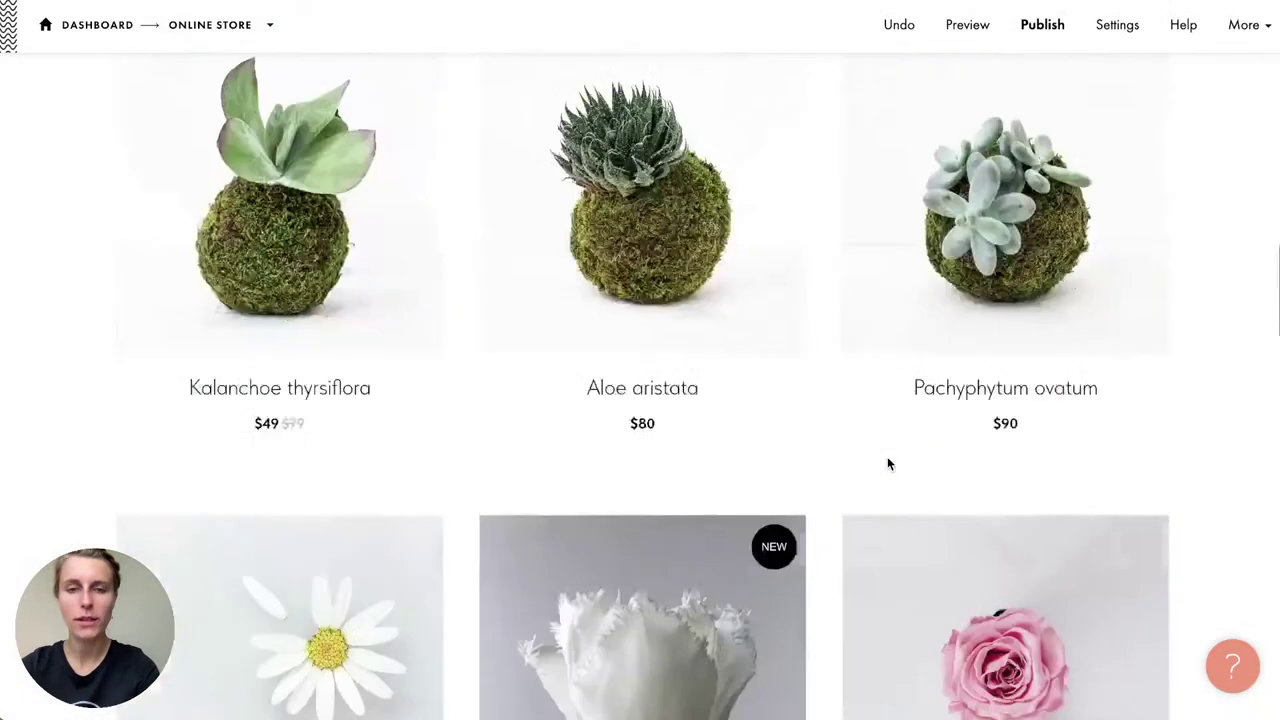
{"action": "mouse_move", "coordinate": [888, 463]}
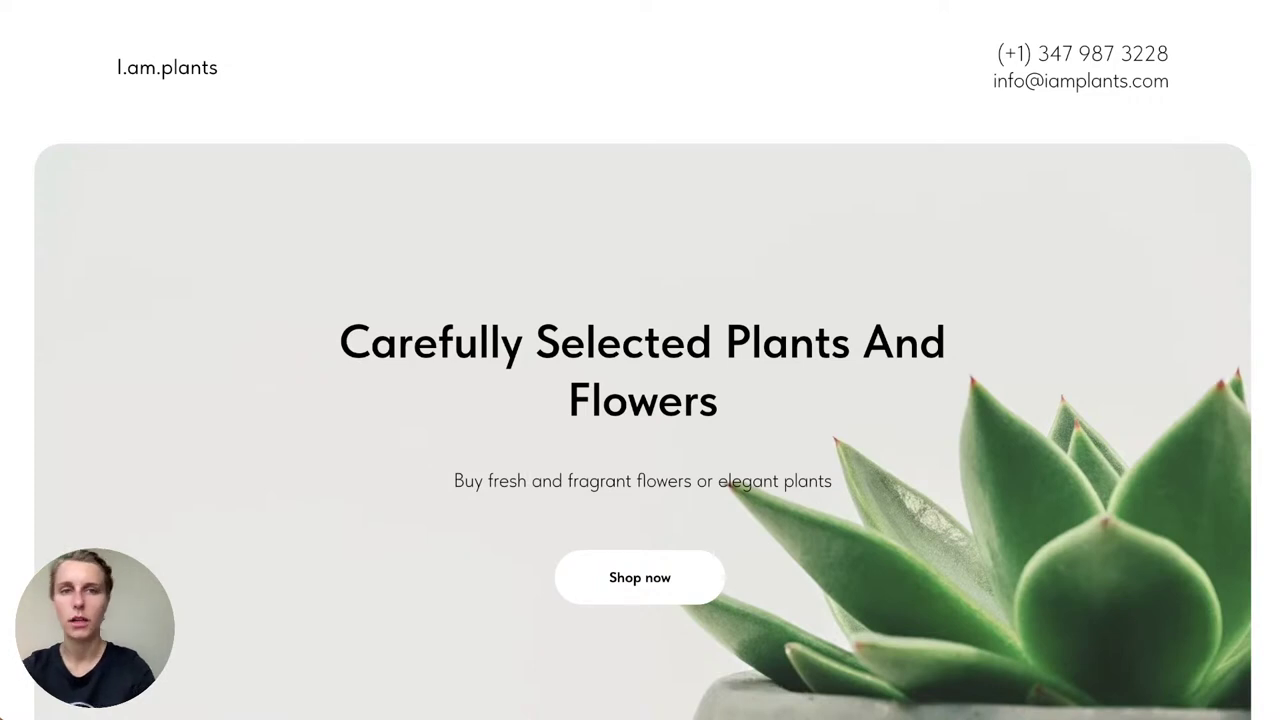
{"action": "key", "text": "Escape"}
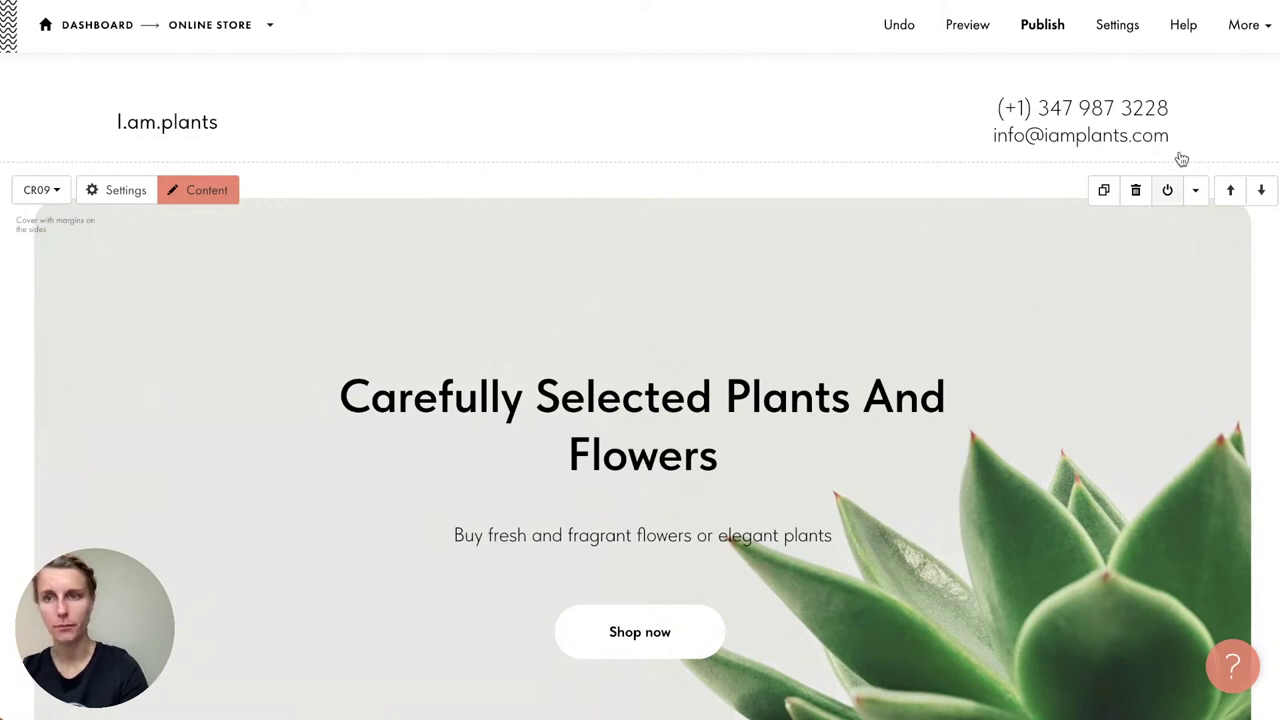
Step: Enter 'iamplants' as the custom tilda.ws subdomain in Site Settings and save
{"action": "left_click", "coordinate": [1241, 24]}
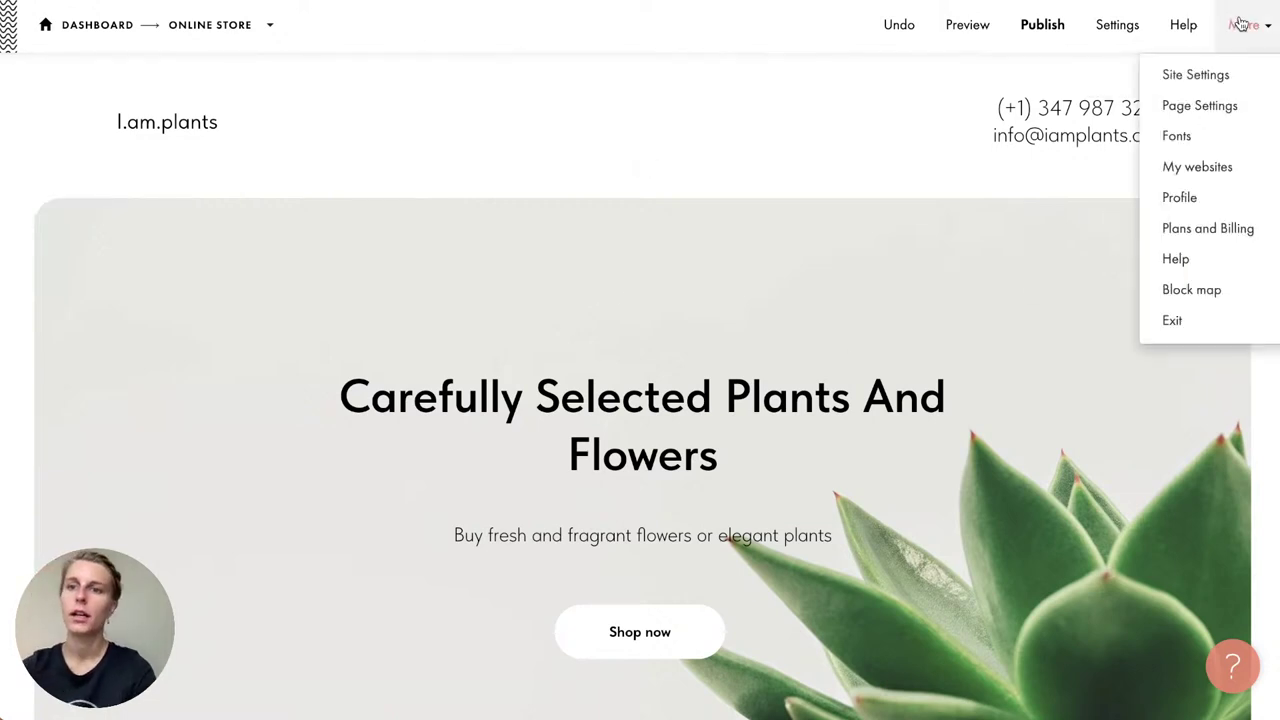
{"action": "left_click", "coordinate": [1195, 77]}
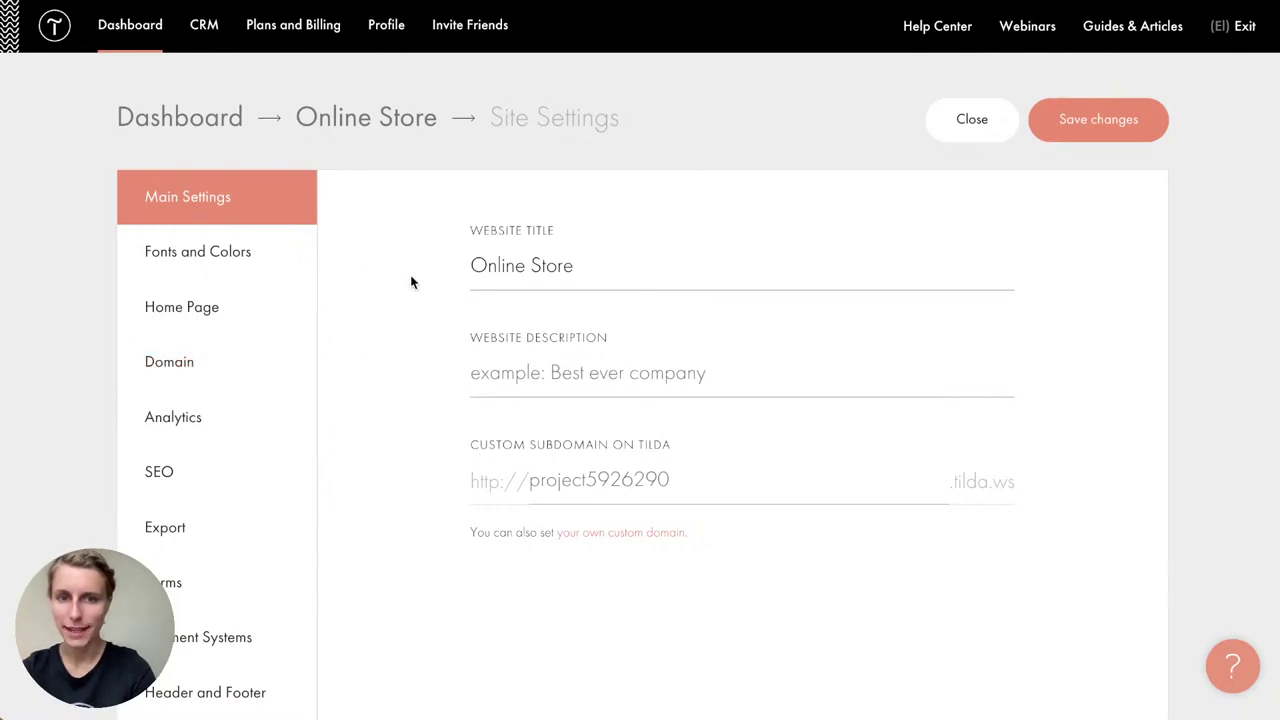
{"action": "scroll", "coordinate": [409, 280], "scroll_direction": "down", "scroll_amount": 1}
{"action": "left_click", "coordinate": [672, 437]}
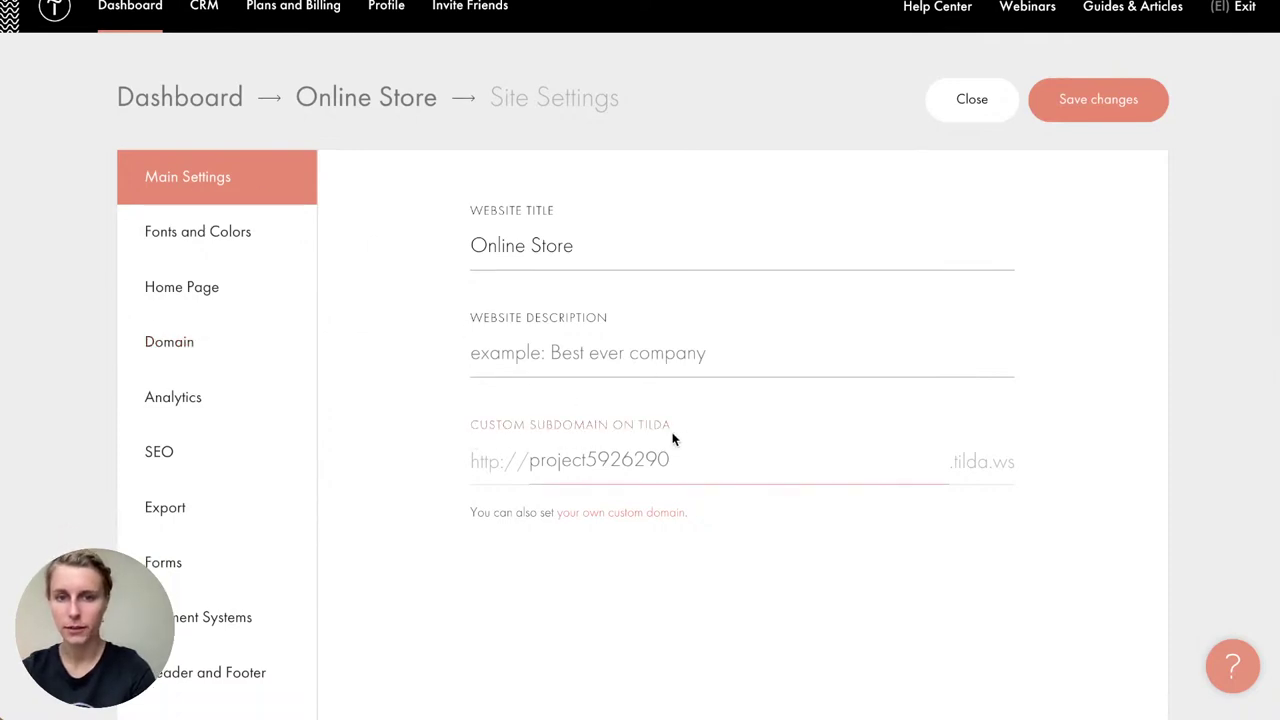
{"action": "scroll", "coordinate": [670, 432], "scroll_direction": "down", "scroll_amount": 1}
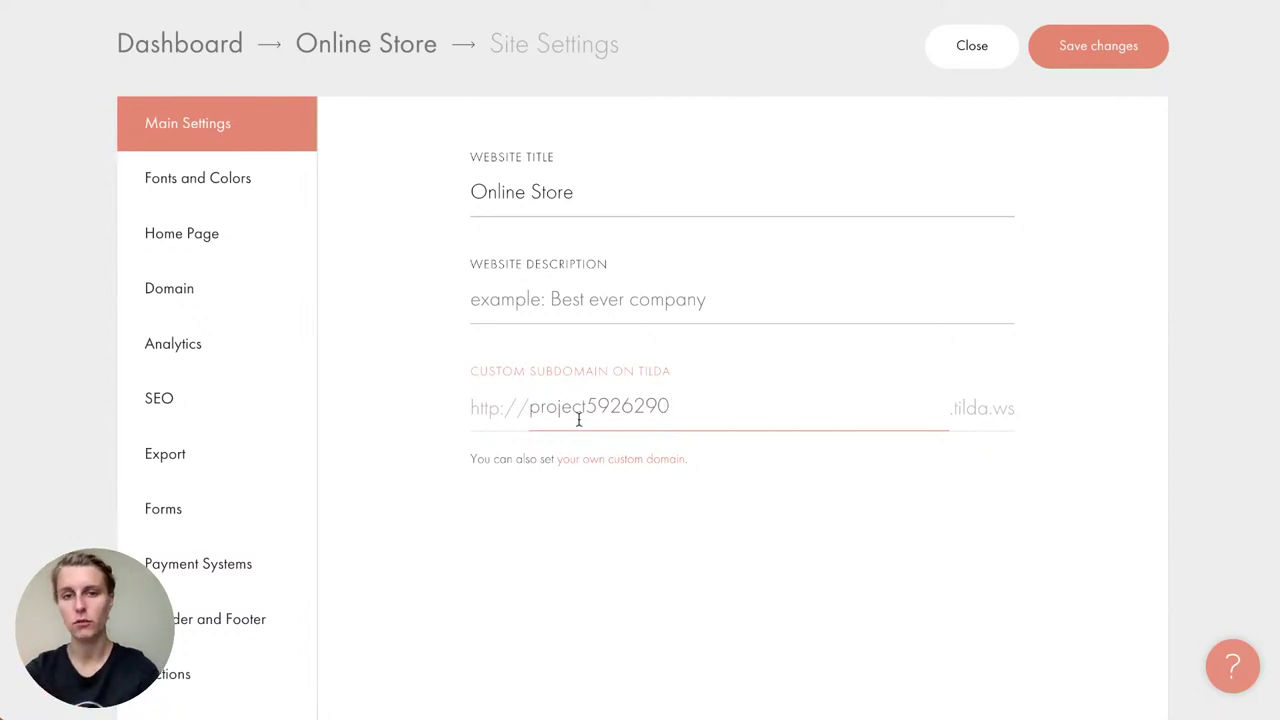
{"action": "type", "text": "iamp"}
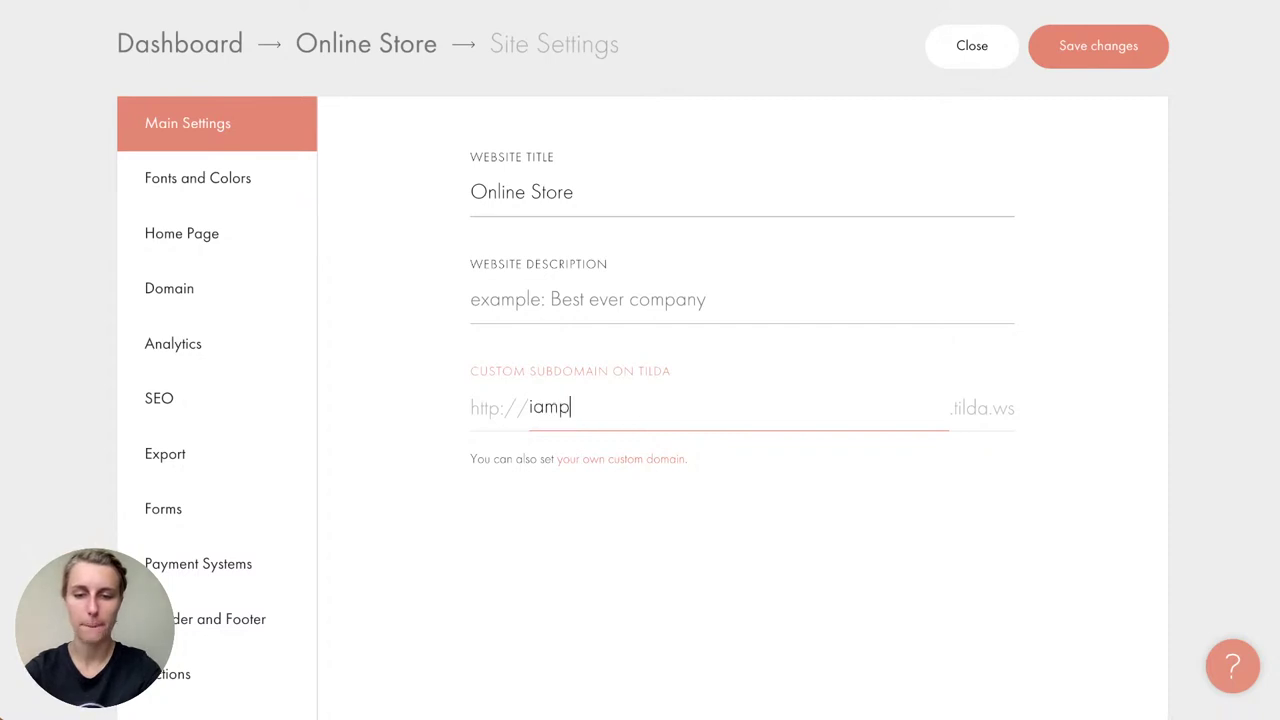
{"action": "type", "text": "lants"}
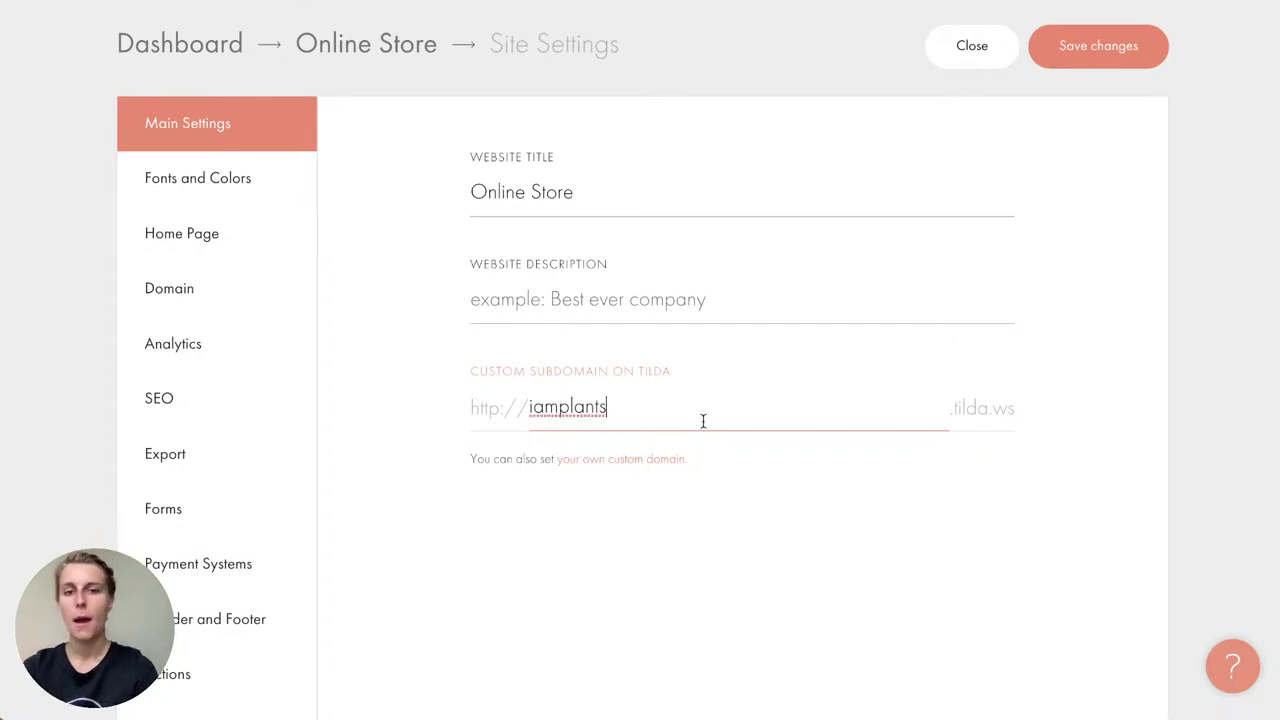
{"action": "left_click_drag", "start_coordinate": [954, 413], "coordinate": [1017, 421]}
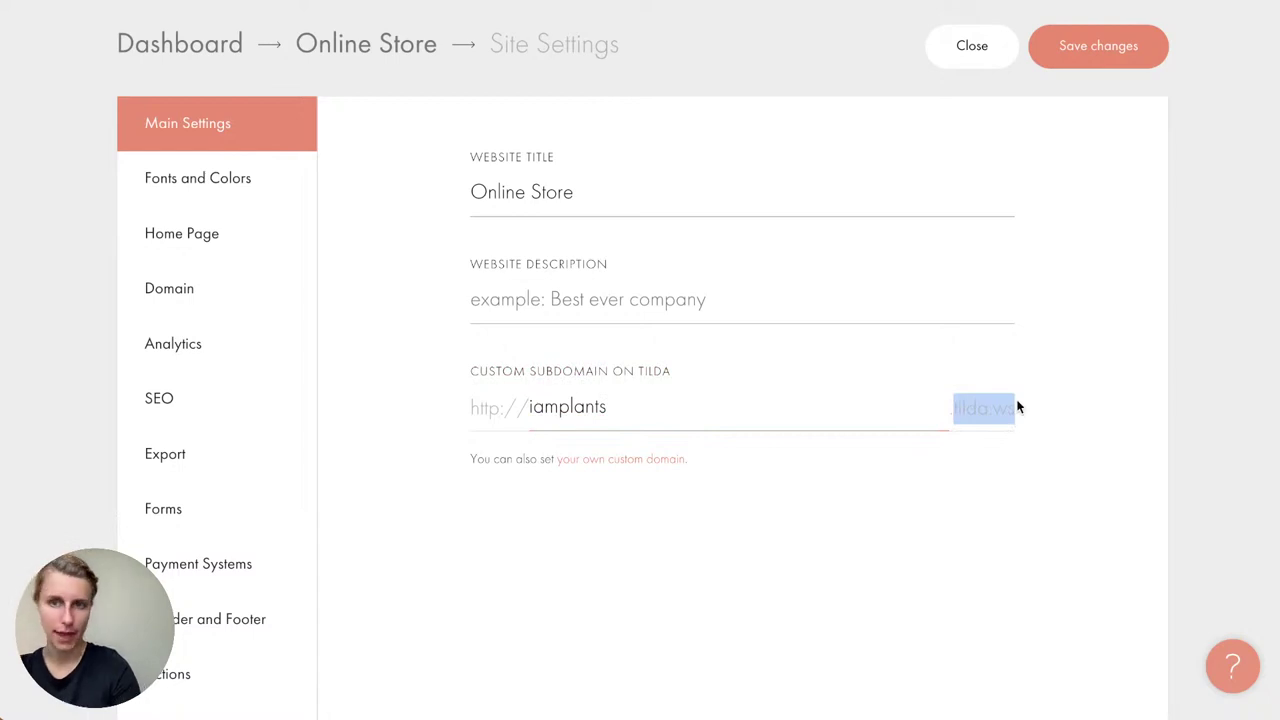
{"action": "left_click", "coordinate": [1112, 67]}
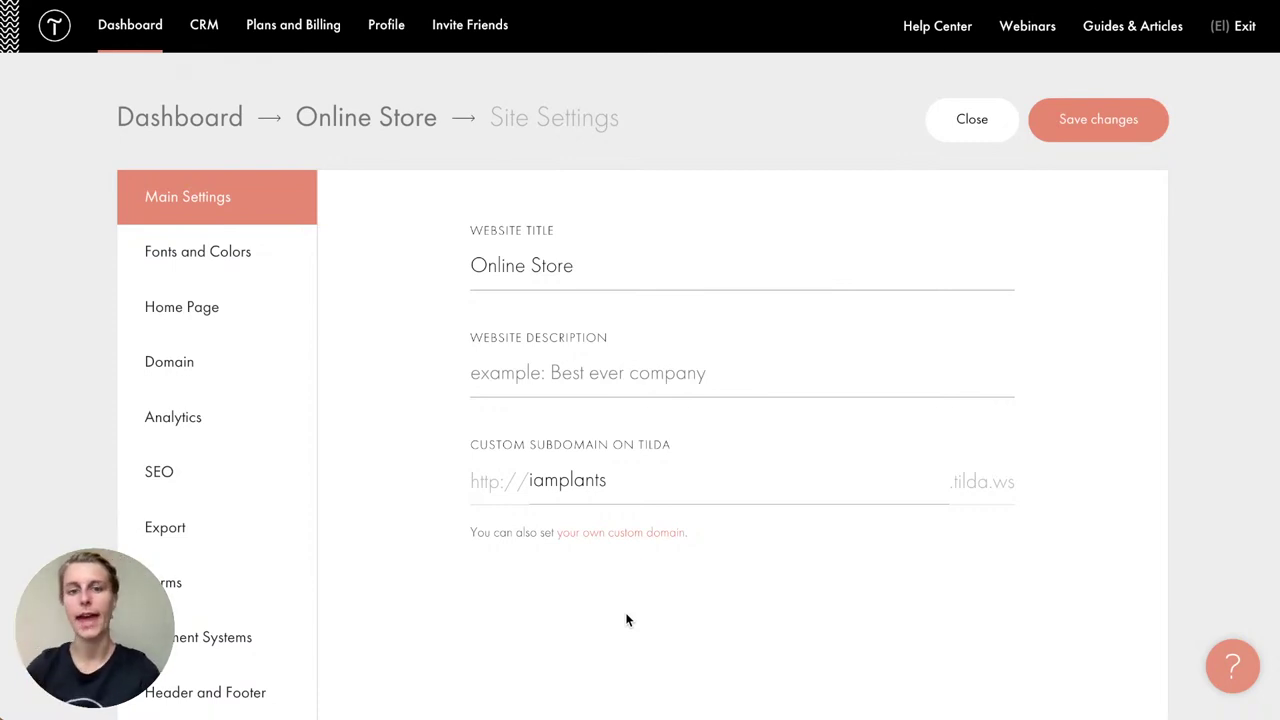
Step: Publish the Tuka Plants Shop page and browse its live catalog at iamplants.tilda.ws
{"action": "left_click", "coordinate": [393, 125]}
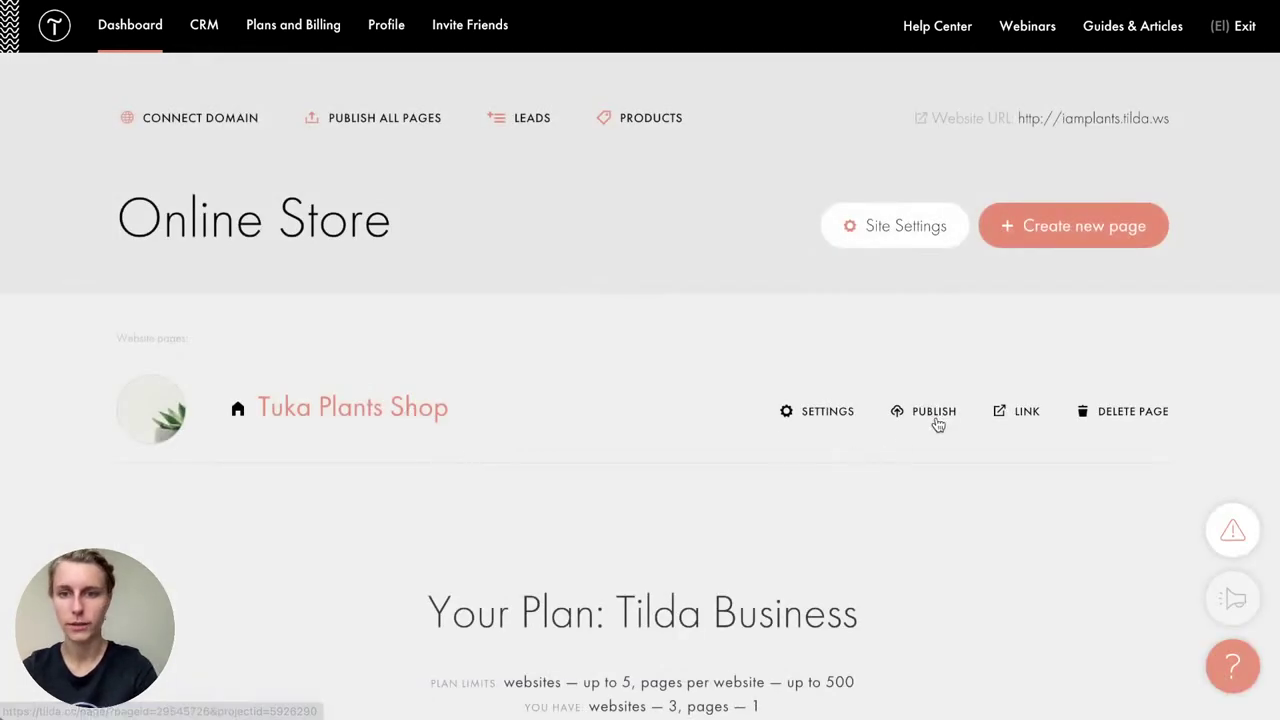
{"action": "left_click", "coordinate": [934, 418]}
{"action": "left_click", "coordinate": [614, 234]}
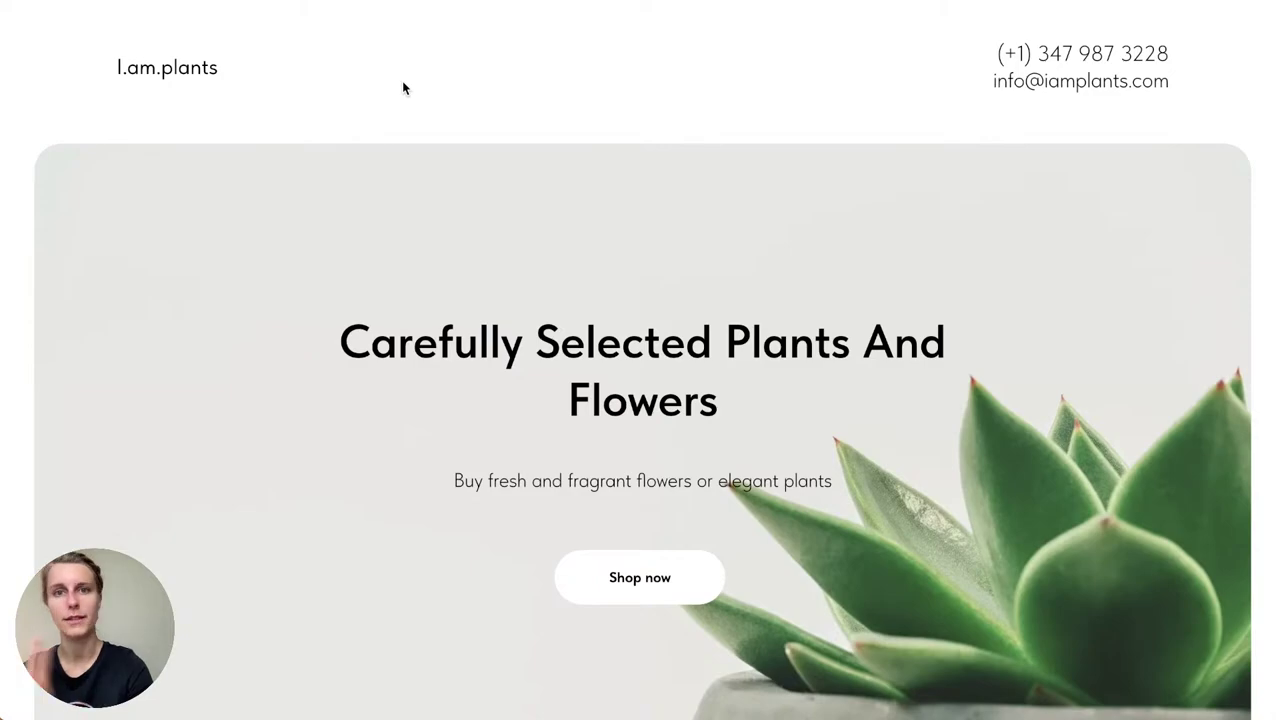
{"action": "scroll", "coordinate": [403, 88], "scroll_direction": "down", "scroll_amount": 3}
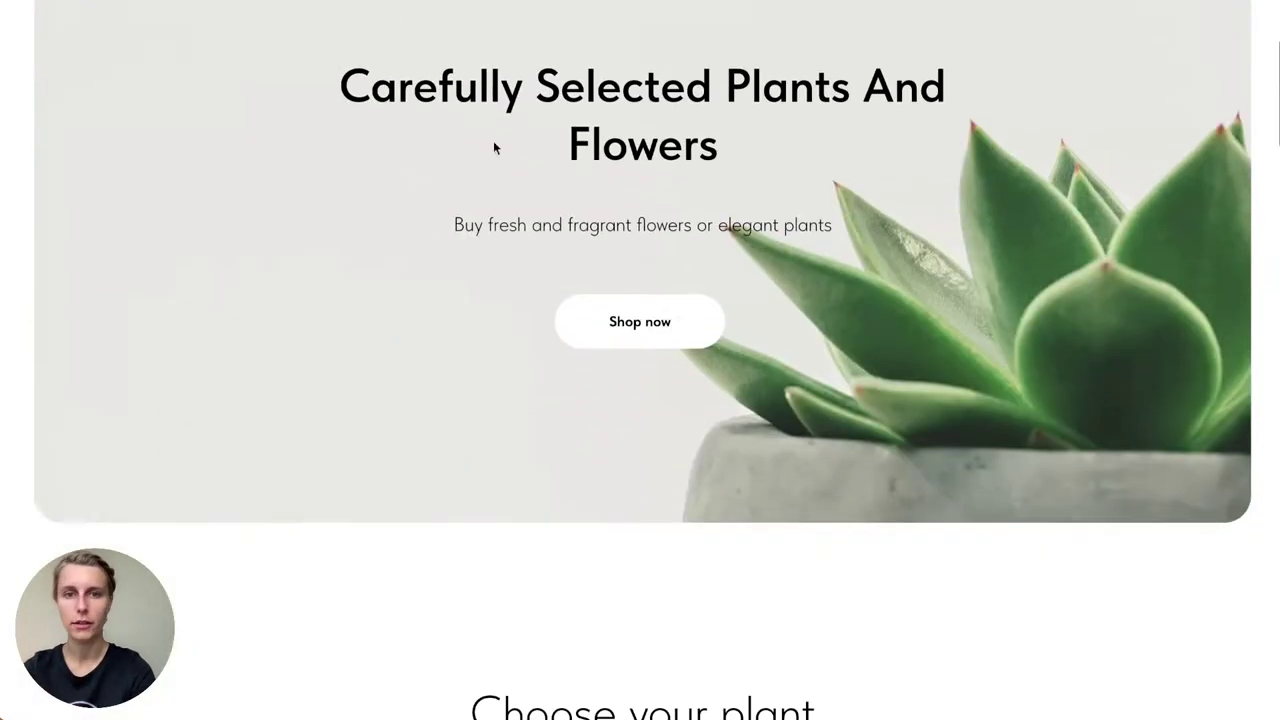
{"action": "left_click", "coordinate": [637, 318]}
{"action": "scroll", "coordinate": [647, 621], "scroll_direction": "down", "scroll_amount": 10}
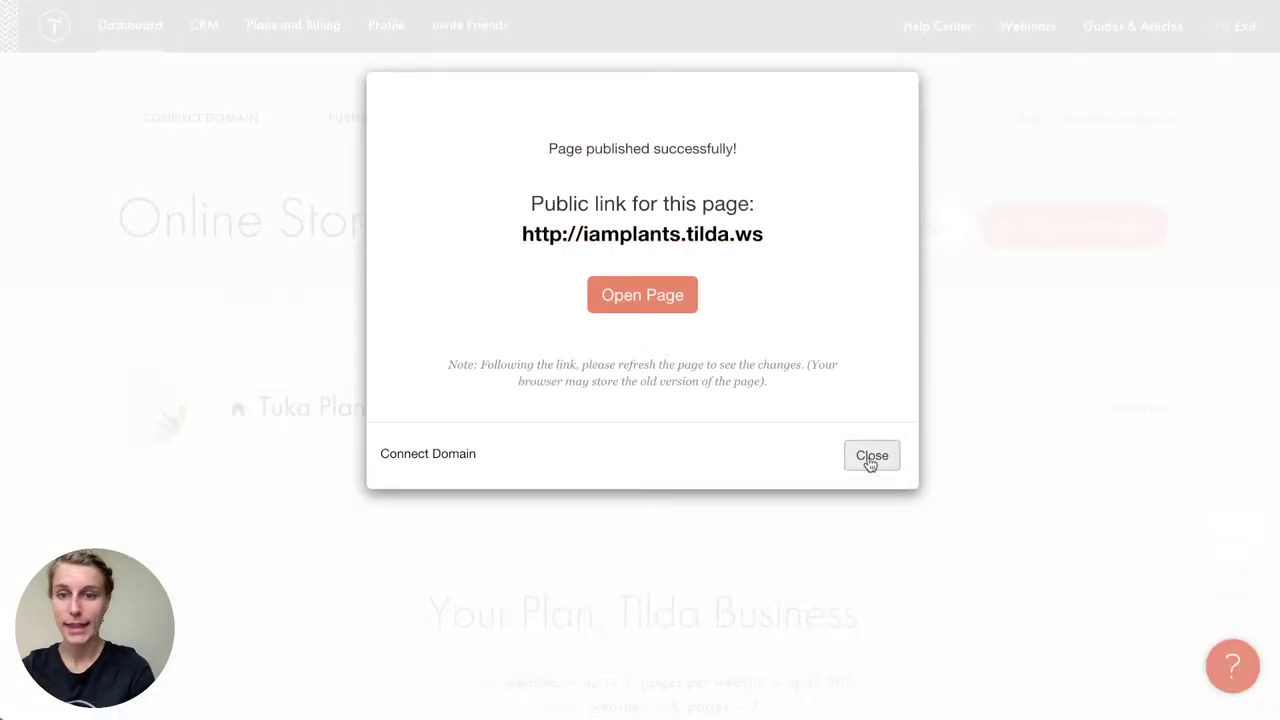
{"action": "left_click", "coordinate": [870, 456]}
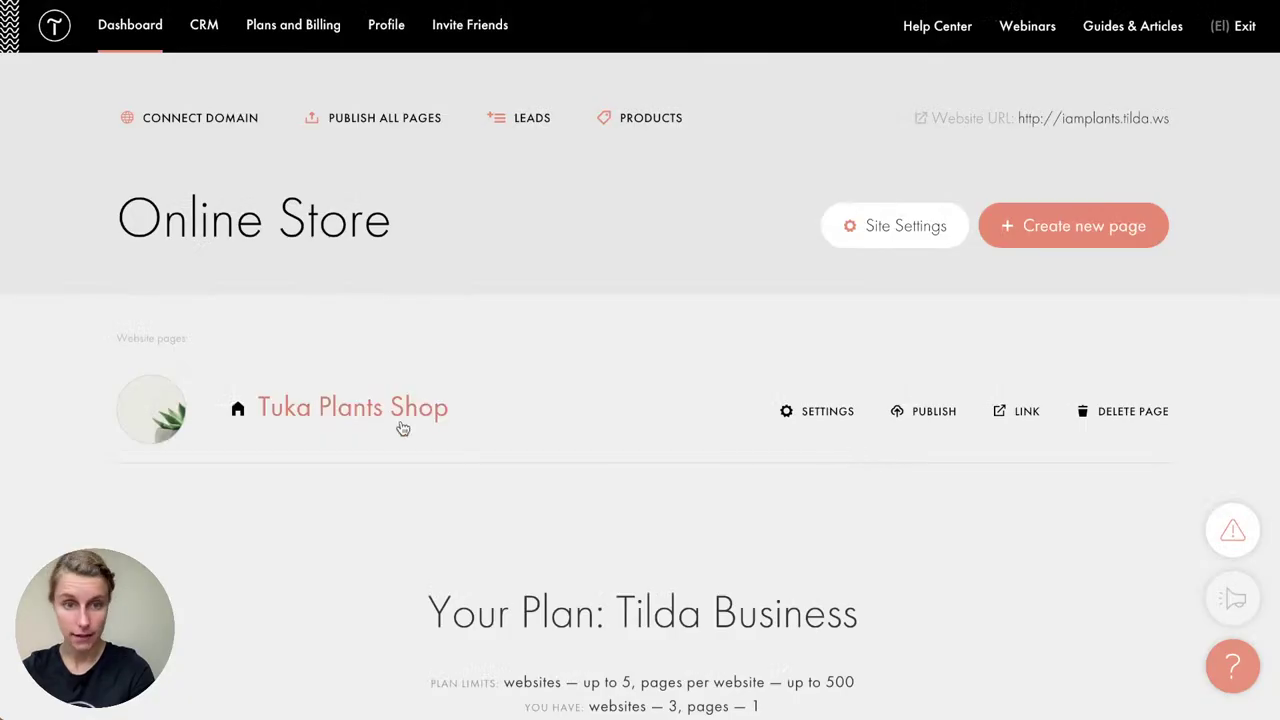
Step: Try 'iamplants.com' as a custom domain in the site settings, then delete it again
{"action": "left_click", "coordinate": [894, 223]}
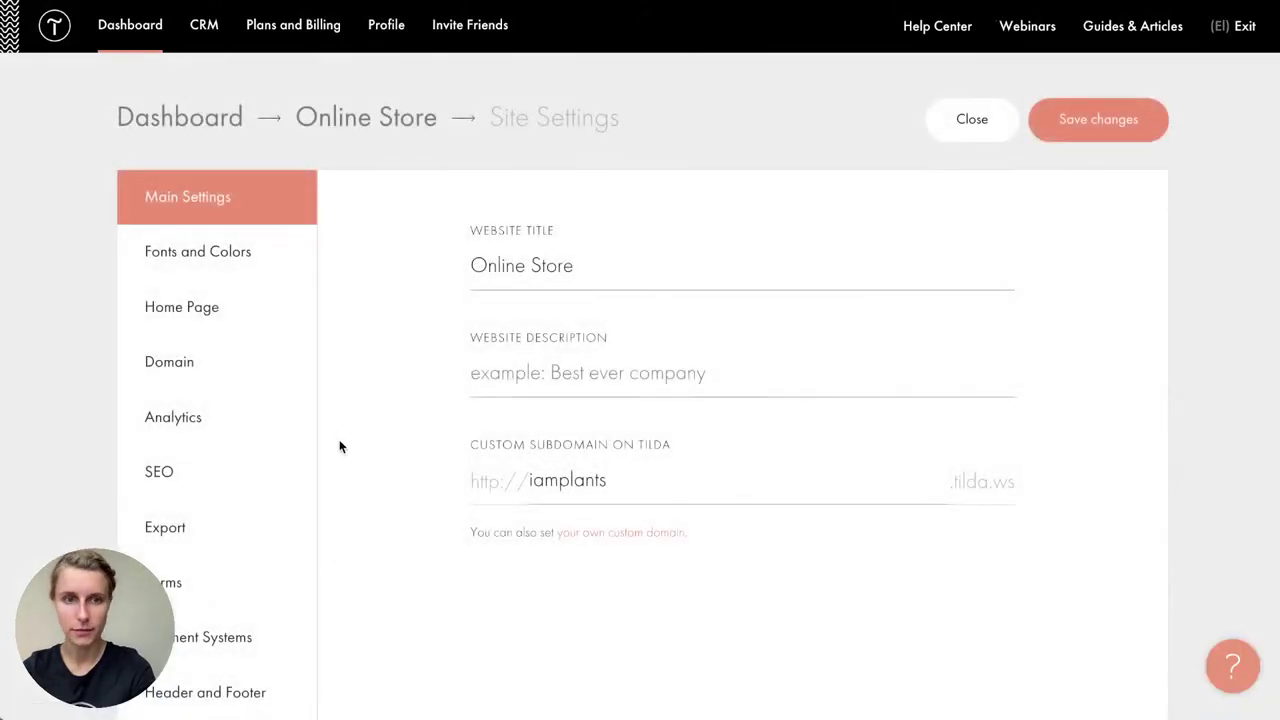
{"action": "left_click", "coordinate": [240, 372]}
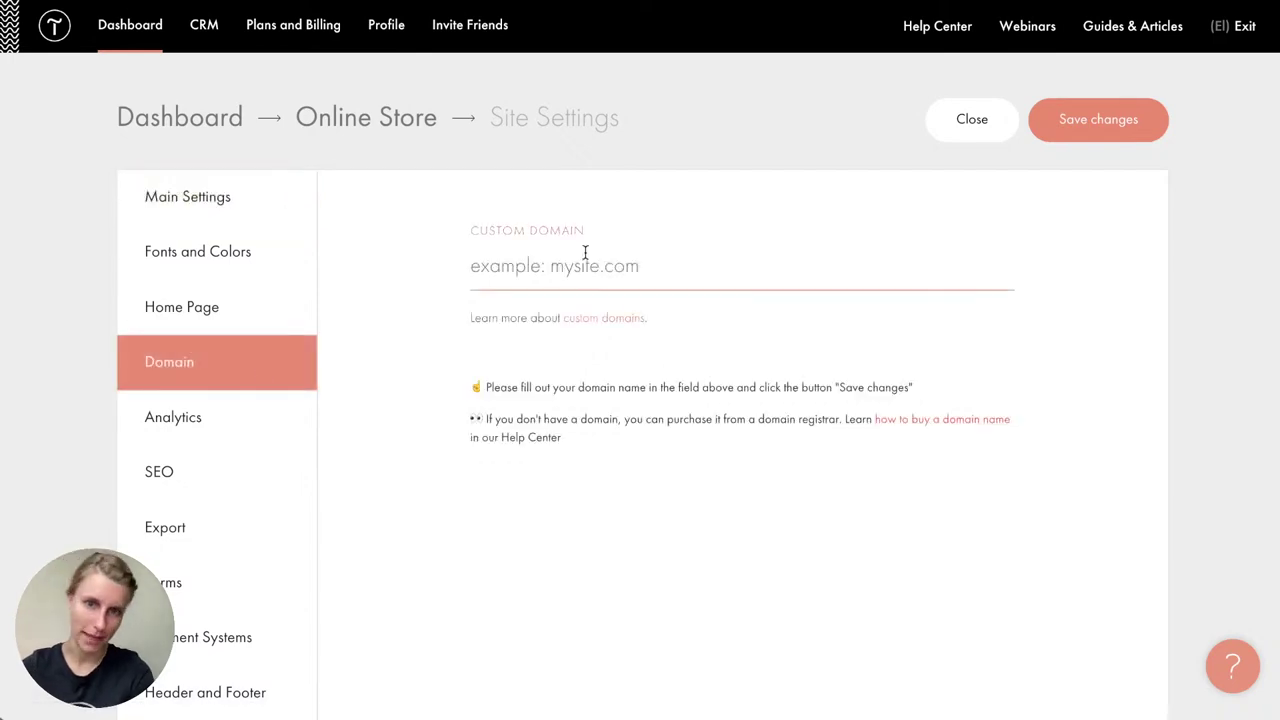
{"action": "scroll", "coordinate": [367, 437], "scroll_direction": "down", "scroll_amount": 1}
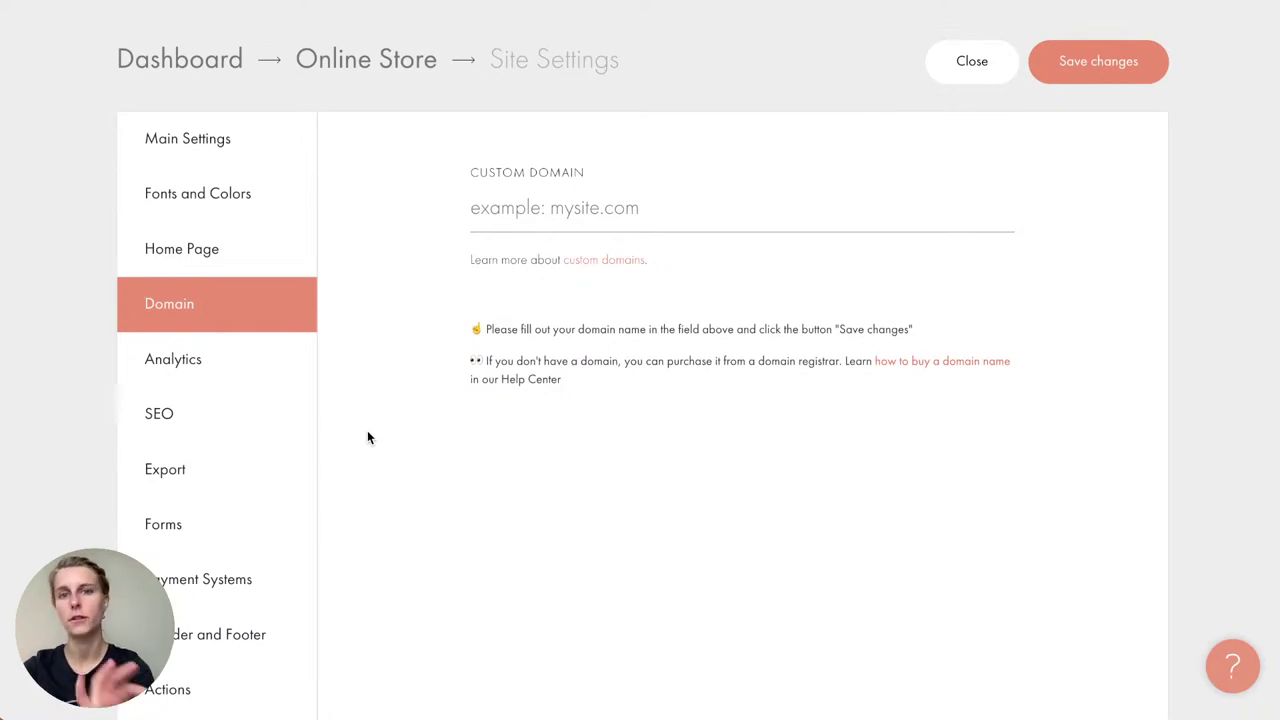
{"action": "left_click", "coordinate": [509, 213]}
{"action": "type", "text": "iamp"}
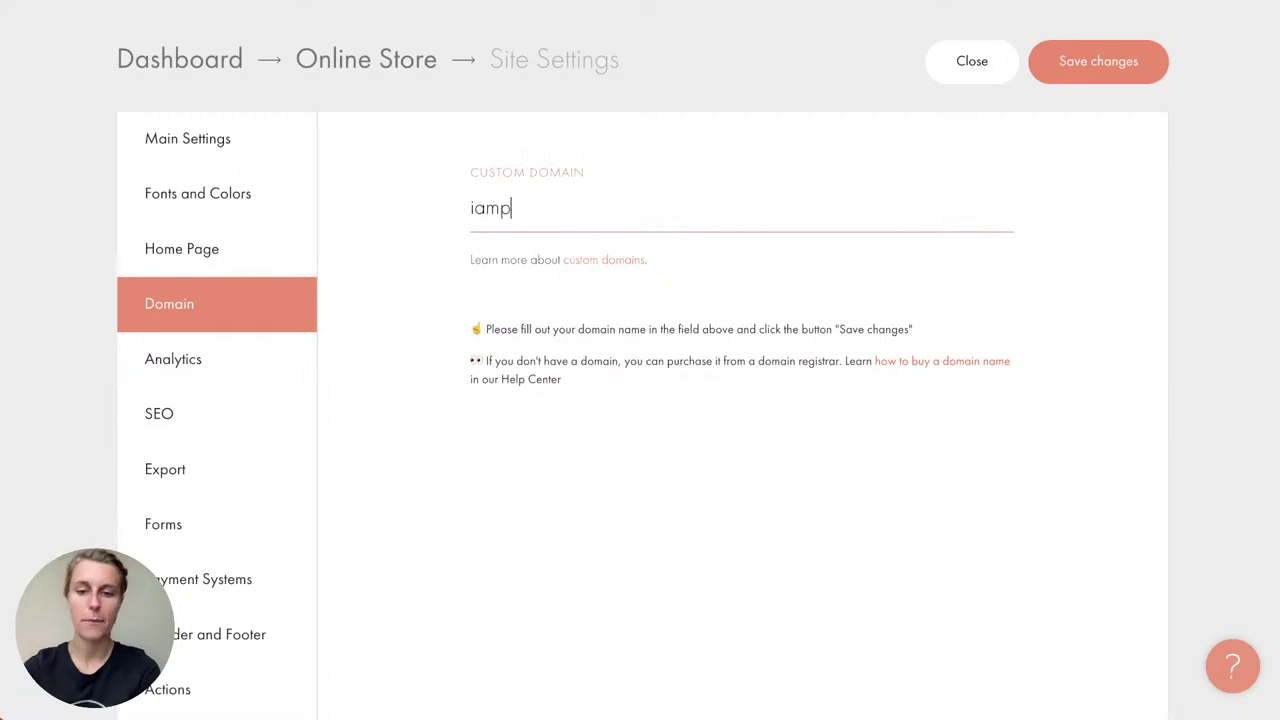
{"action": "type", "text": "lants.com"}
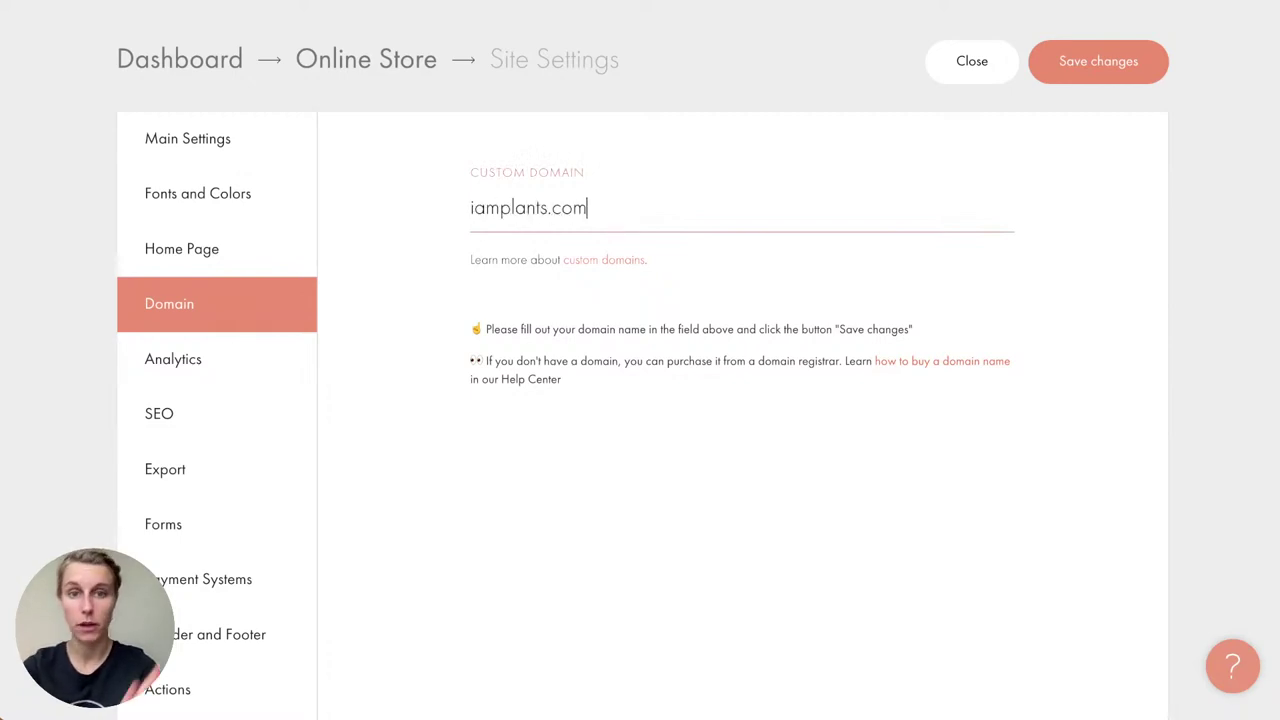
{"action": "left_click", "coordinate": [449, 244]}
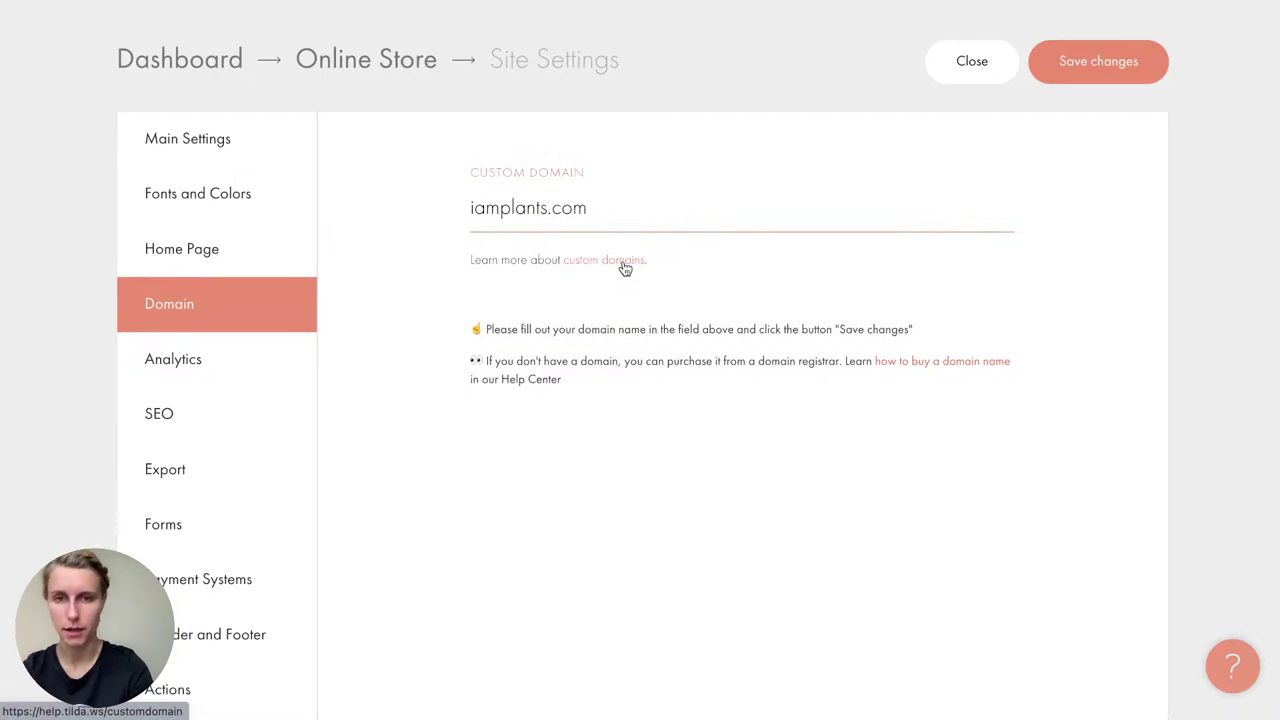
{"action": "left_click", "coordinate": [591, 212]}
{"action": "double_click", "coordinate": [591, 212]}
{"action": "key", "text": "BackSpace"}
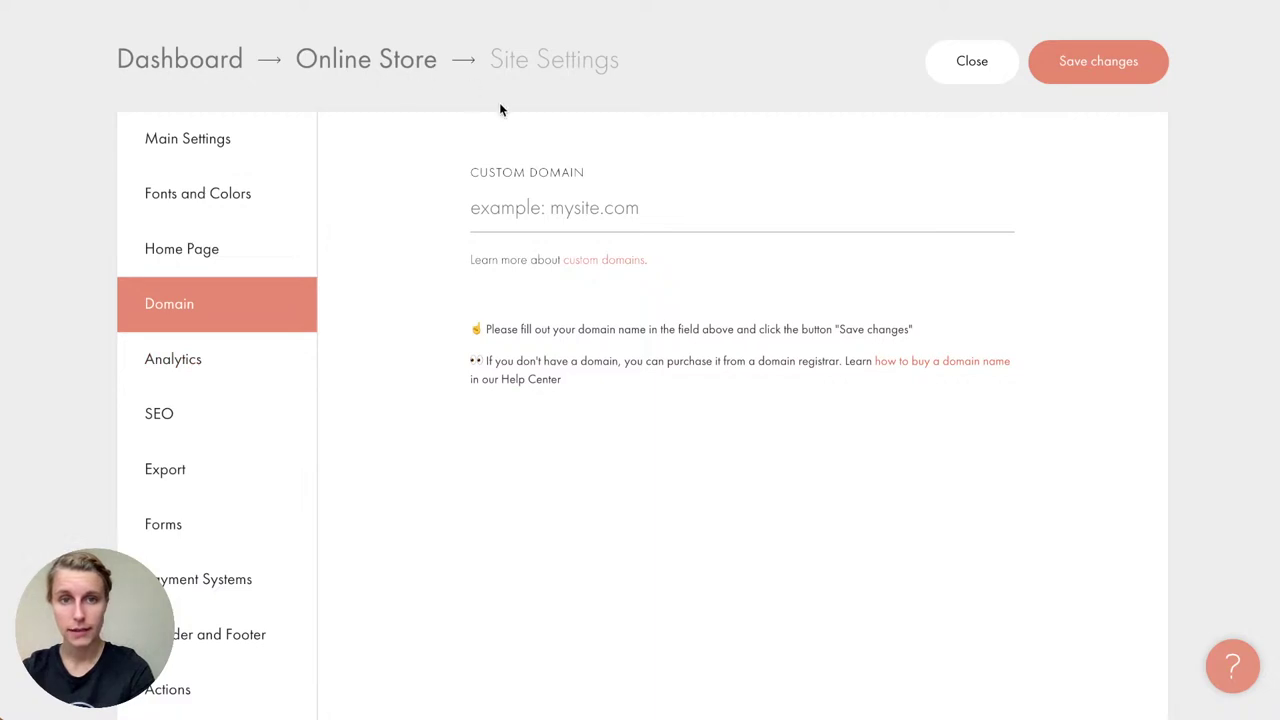
Step: Leave the settings without saving and return to the Online Store dashboard
{"action": "left_click", "coordinate": [410, 71]}
{"action": "left_click", "coordinate": [708, 234]}
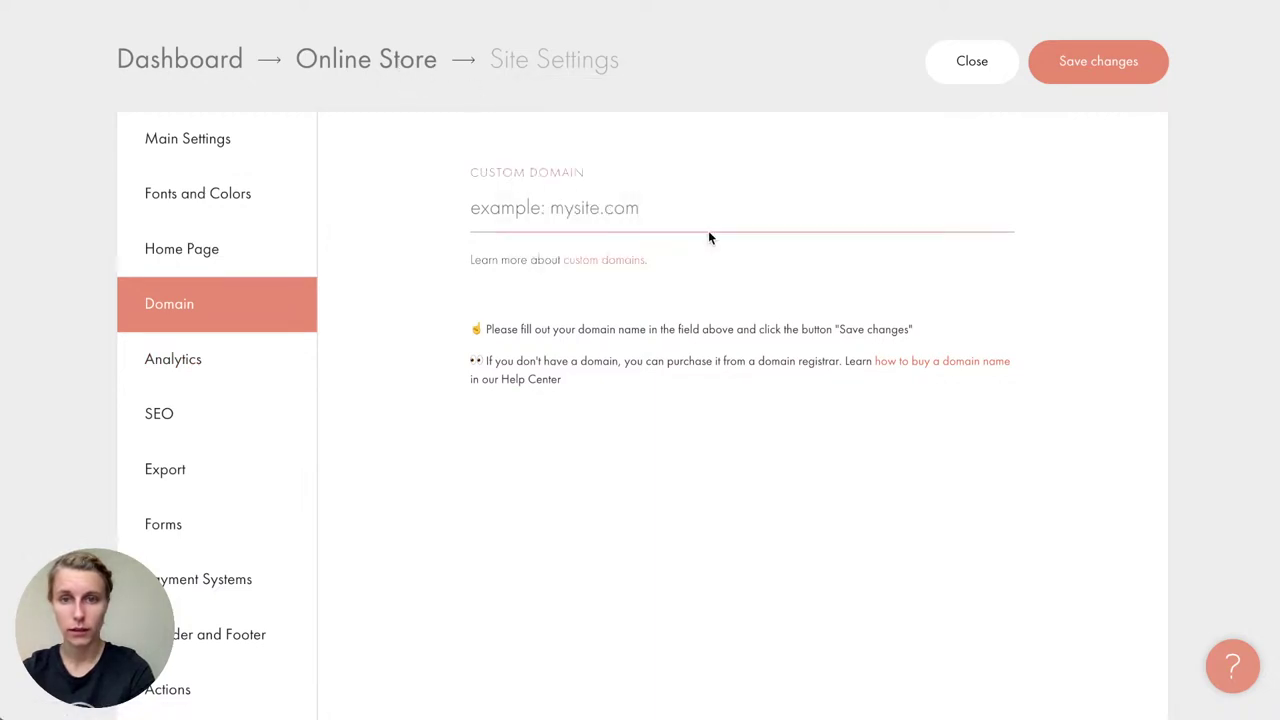
{"action": "mouse_move", "coordinate": [493, 422]}
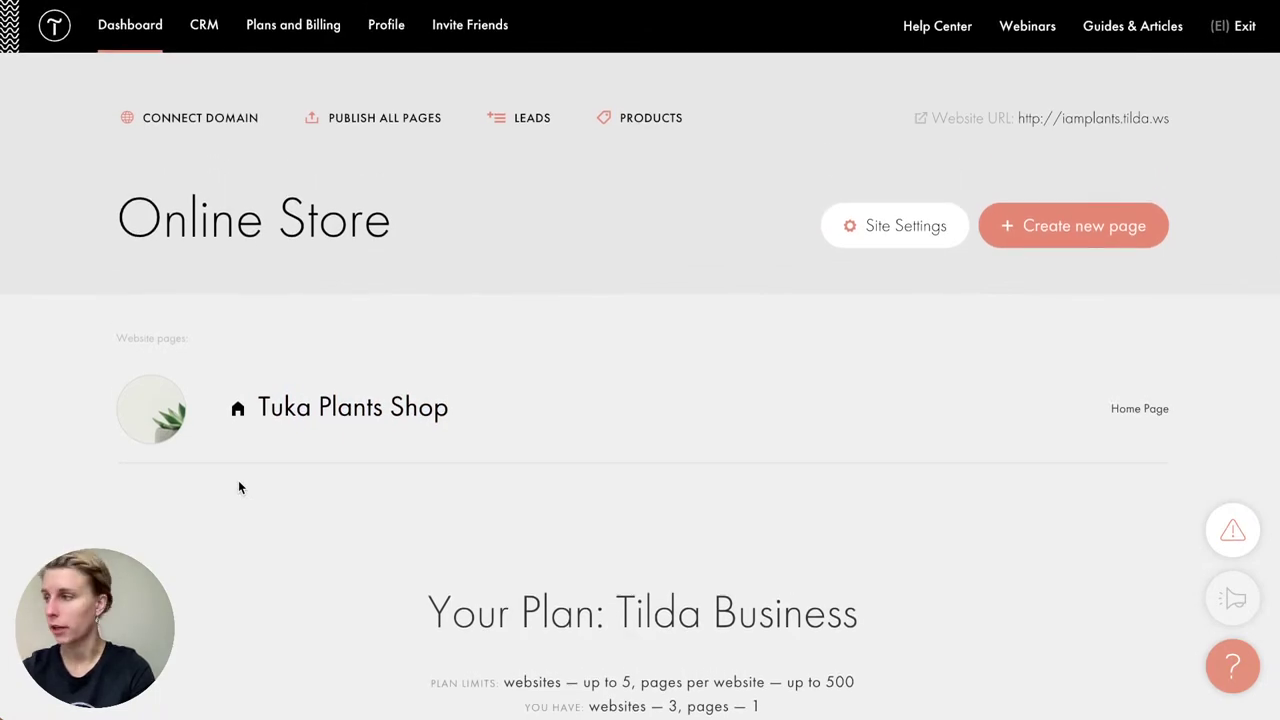
{"action": "mouse_move", "coordinate": [471, 460]}
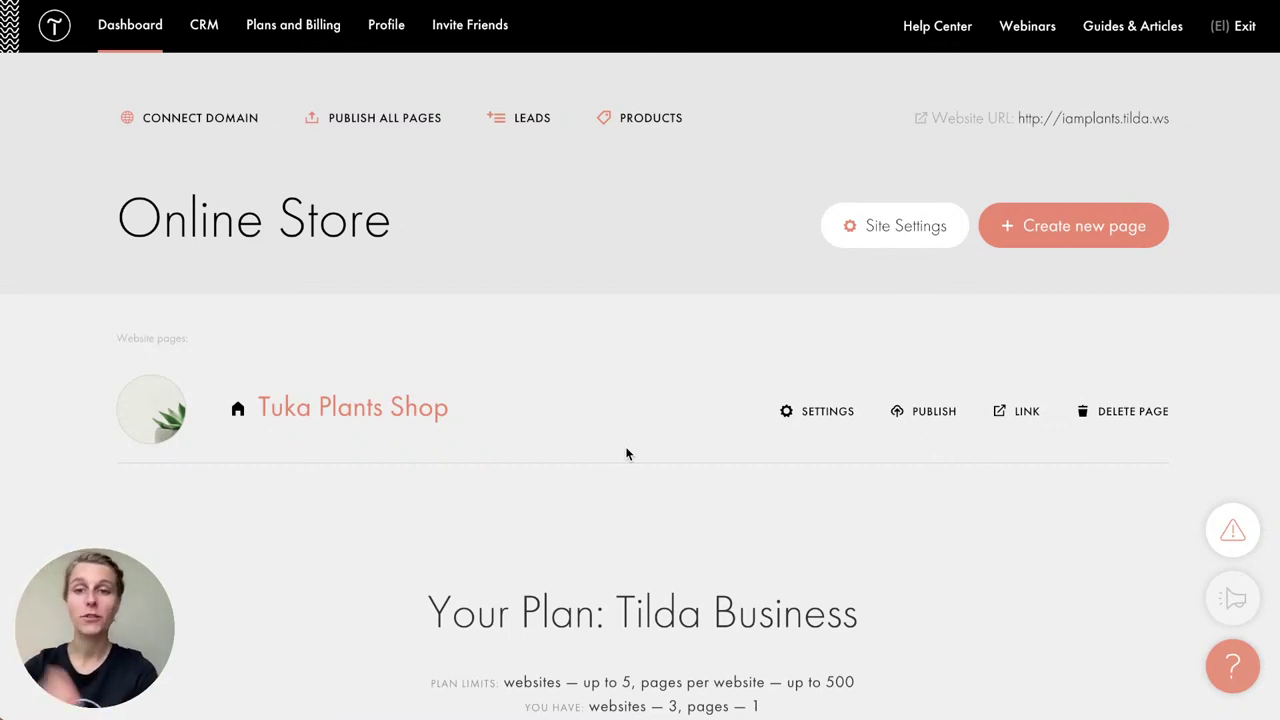
{"action": "left_click", "coordinate": [918, 226]}
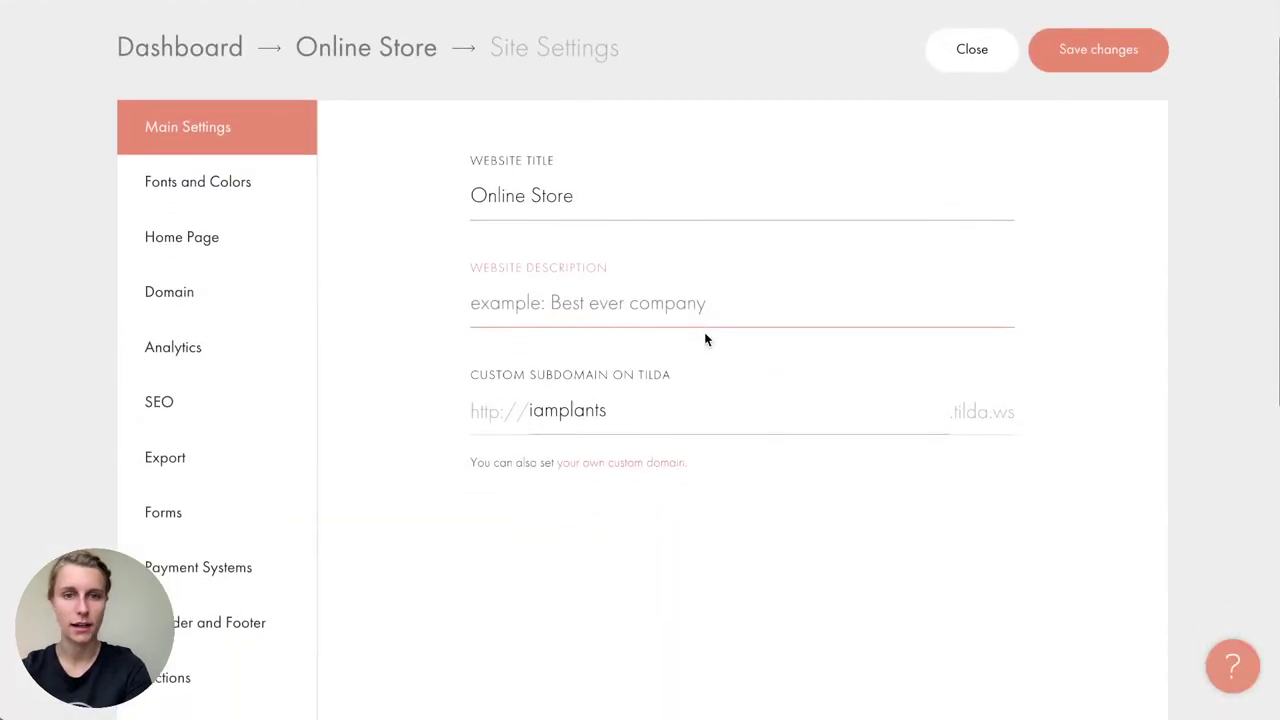
{"action": "scroll", "coordinate": [705, 338], "scroll_direction": "down", "scroll_amount": 2}
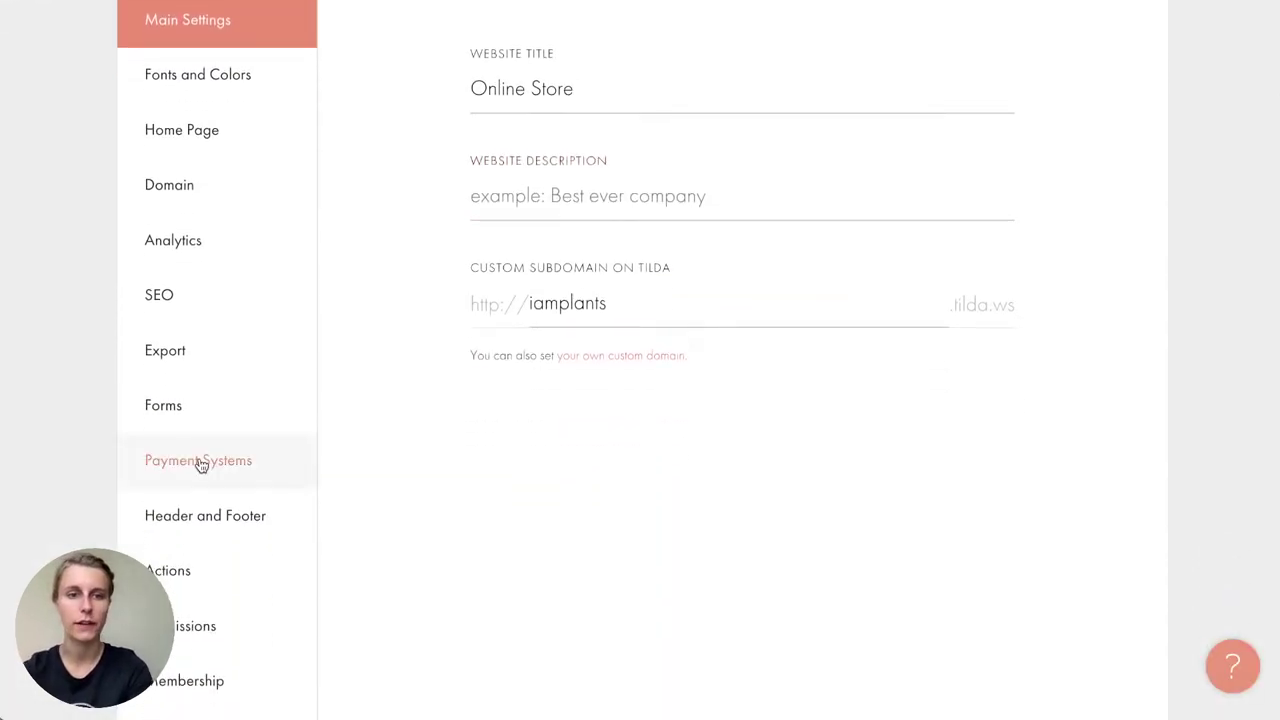
{"action": "left_click", "coordinate": [200, 462]}
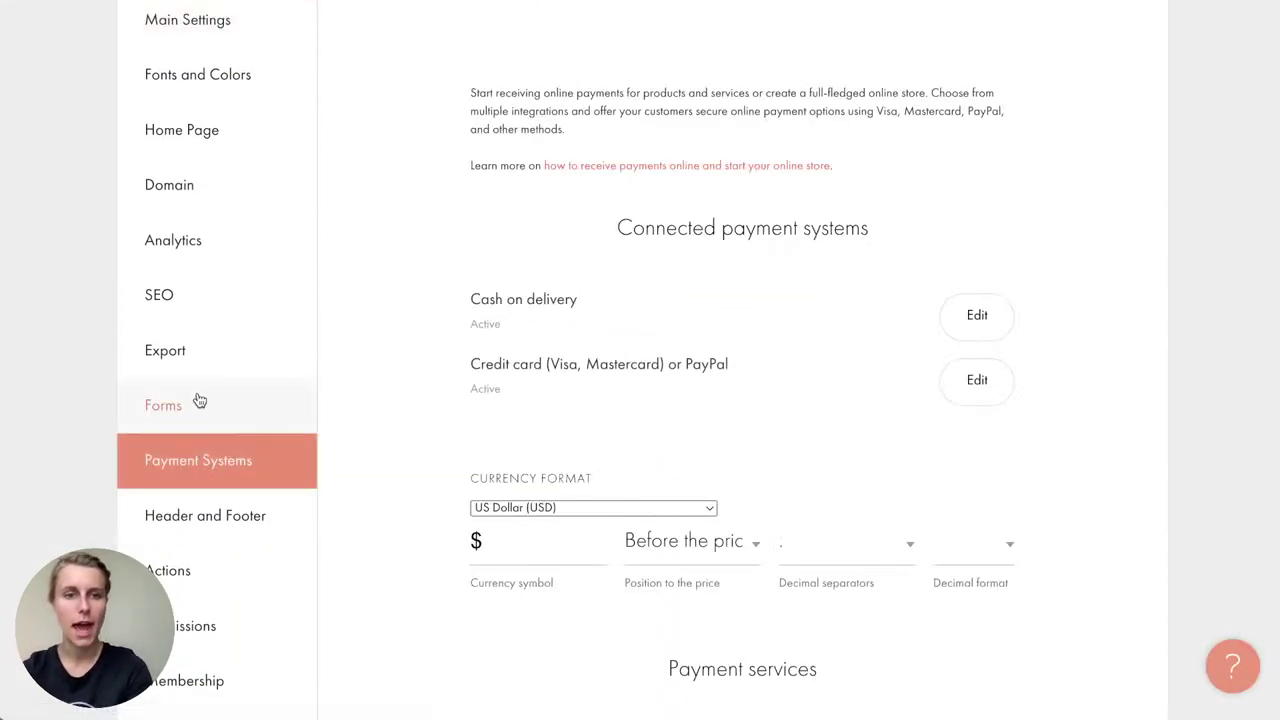
{"action": "left_click", "coordinate": [200, 403]}
{"action": "scroll", "coordinate": [493, 440], "scroll_direction": "up", "scroll_amount": 3}
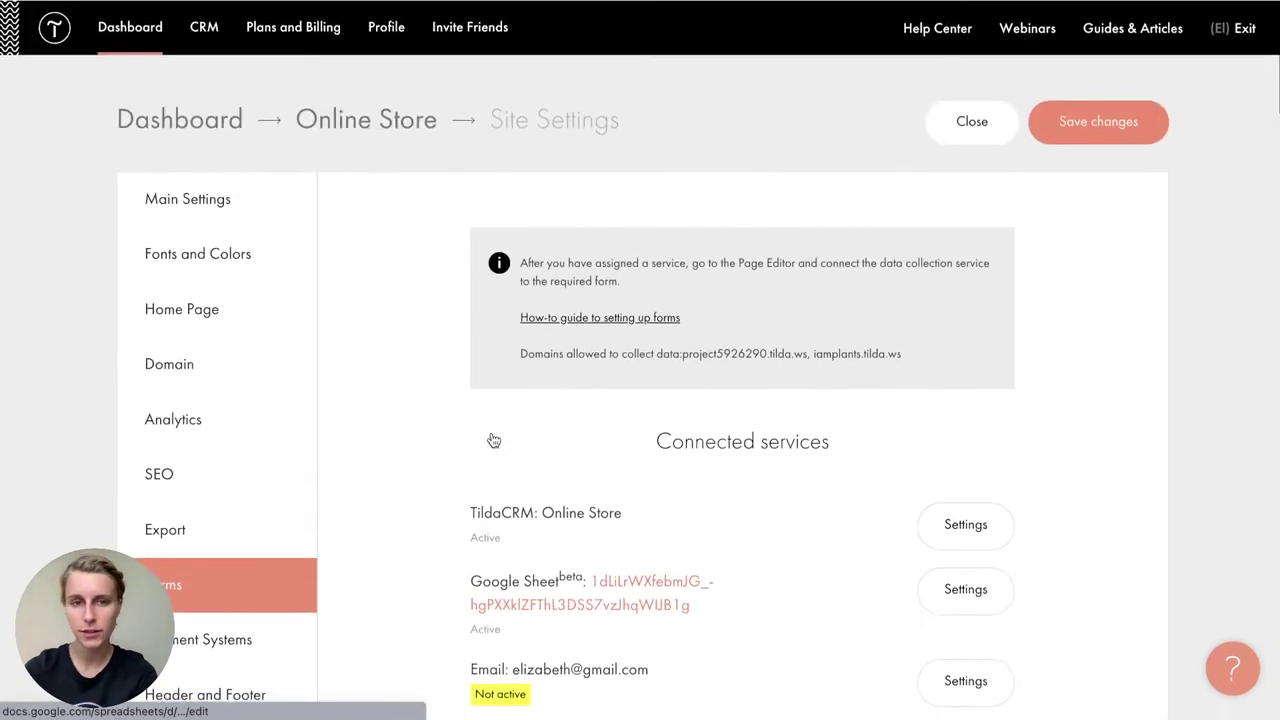
{"action": "left_click", "coordinate": [212, 205]}
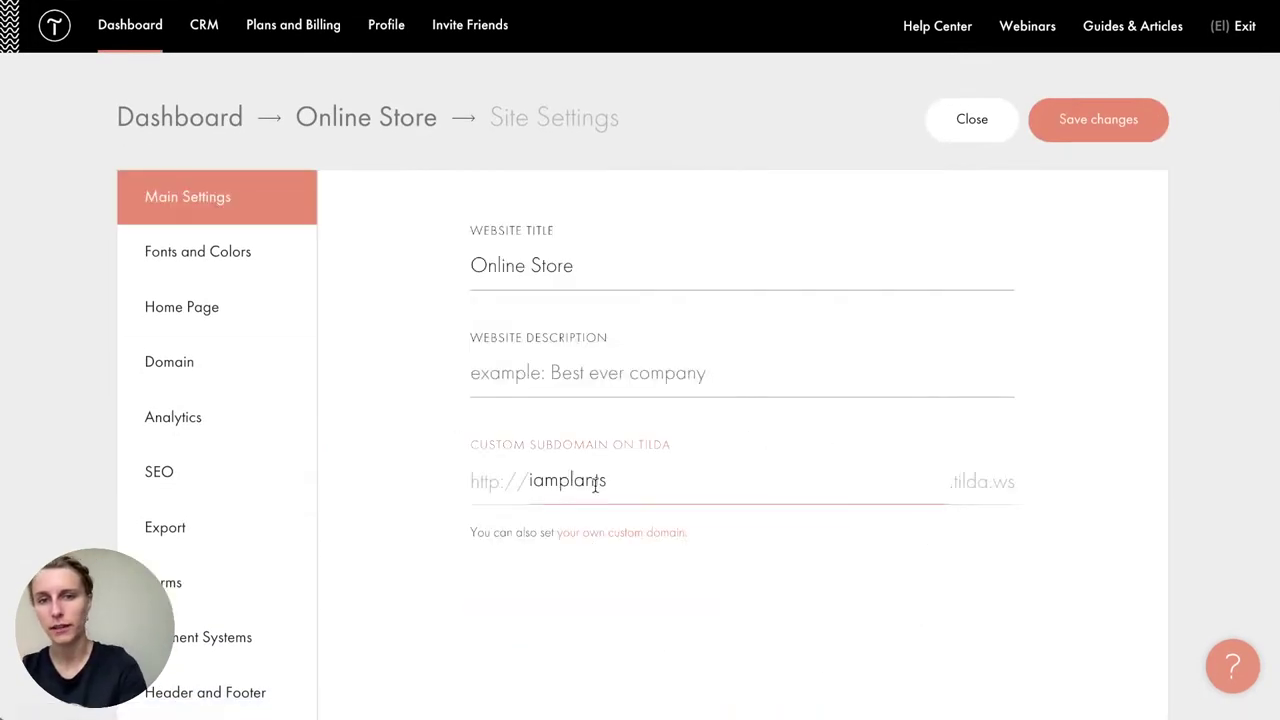
{"action": "left_click", "coordinate": [198, 364]}
{"action": "left_click", "coordinate": [519, 281]}
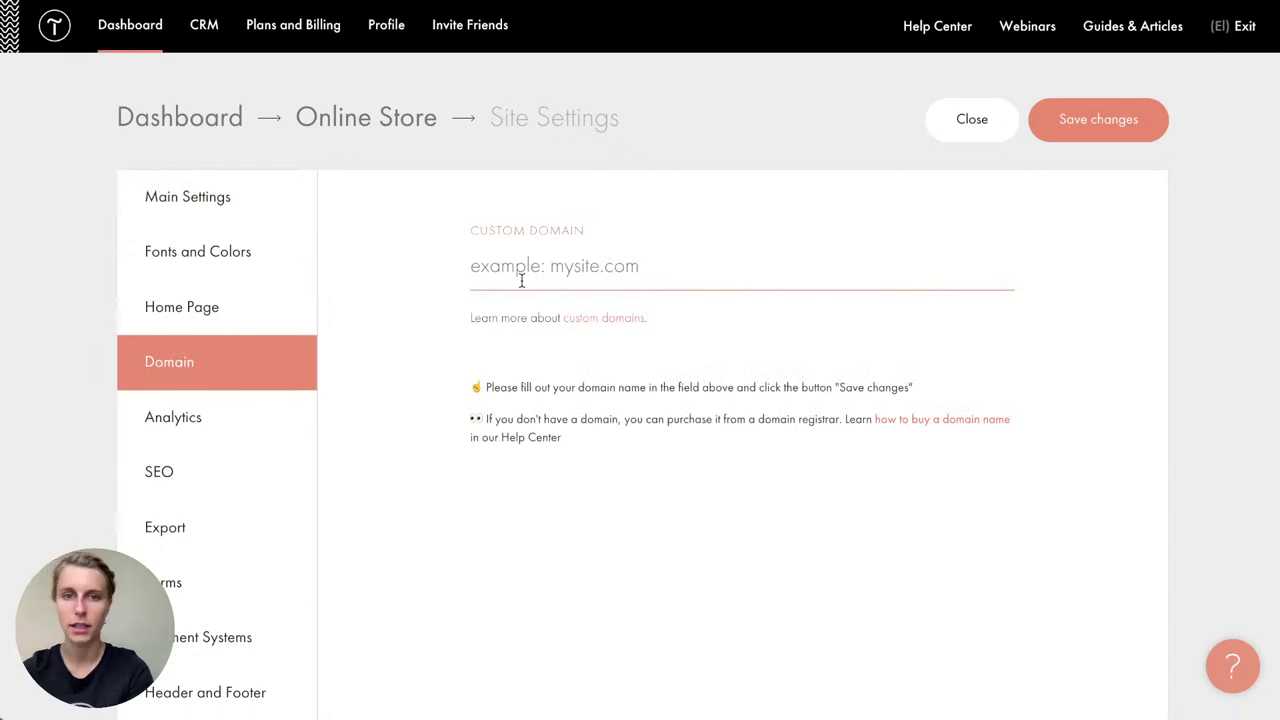
{"action": "left_click", "coordinate": [346, 118]}
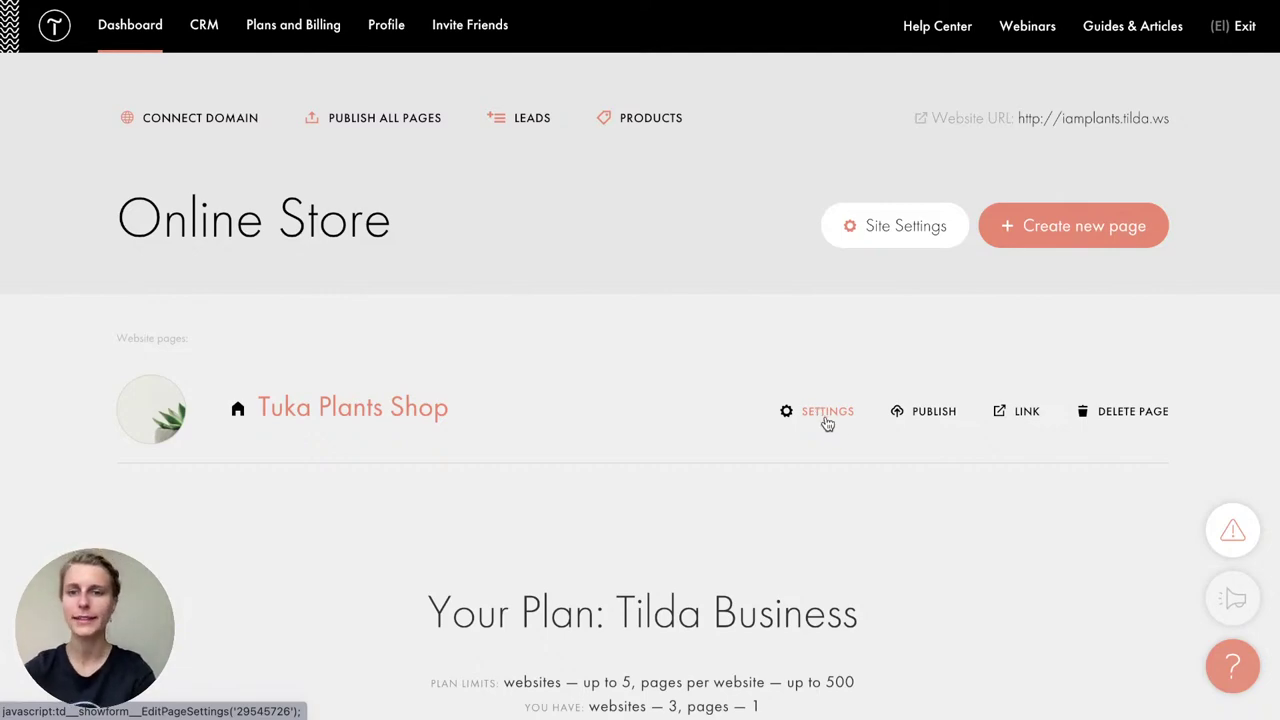
Step: Change the home page title from Tuka Plants Shop to 'I.am.plants Online Store Brooklyn'
{"action": "left_click", "coordinate": [827, 414]}
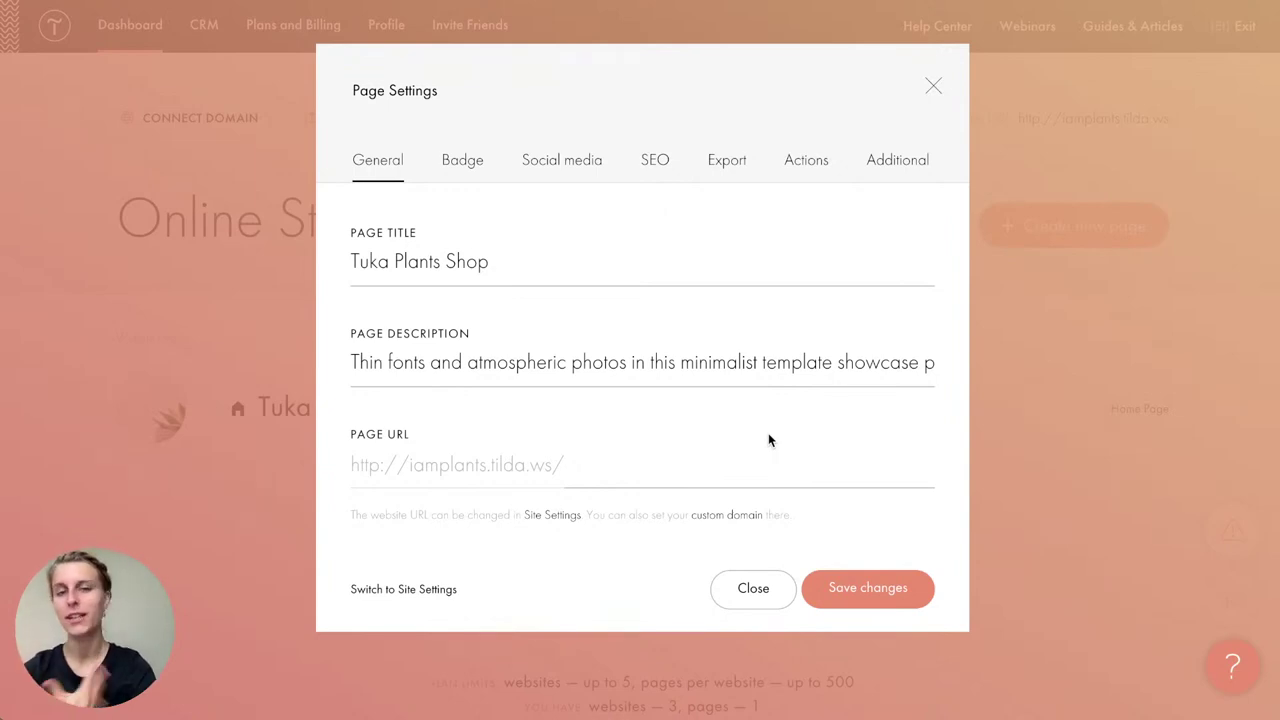
{"action": "left_click", "coordinate": [487, 261]}
{"action": "left_click_drag", "start_coordinate": [489, 261], "coordinate": [308, 265]}
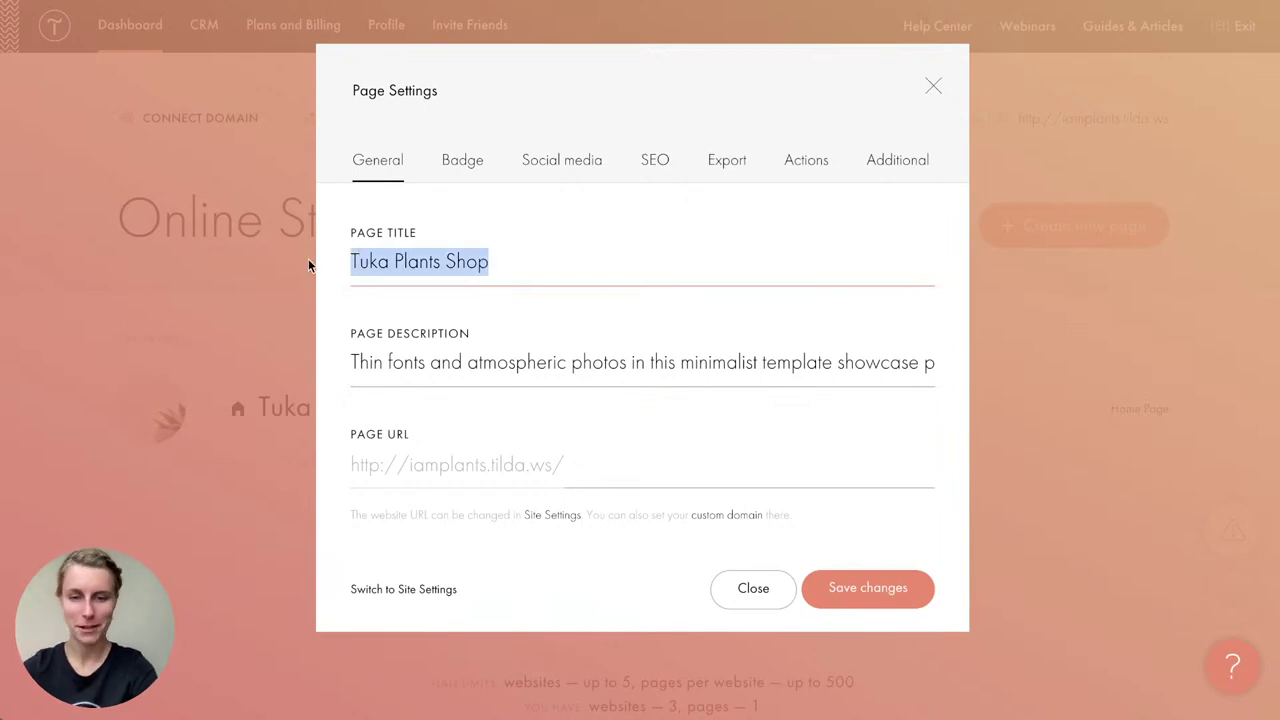
{"action": "type", "text": "I"}
{"action": "type", "text": ".am"}
{"action": "type", "text": ".plnd"}
{"action": "key", "text": "BackSpace"}
{"action": "key", "text": "BackSpace"}
{"action": "type", "text": "ants"}
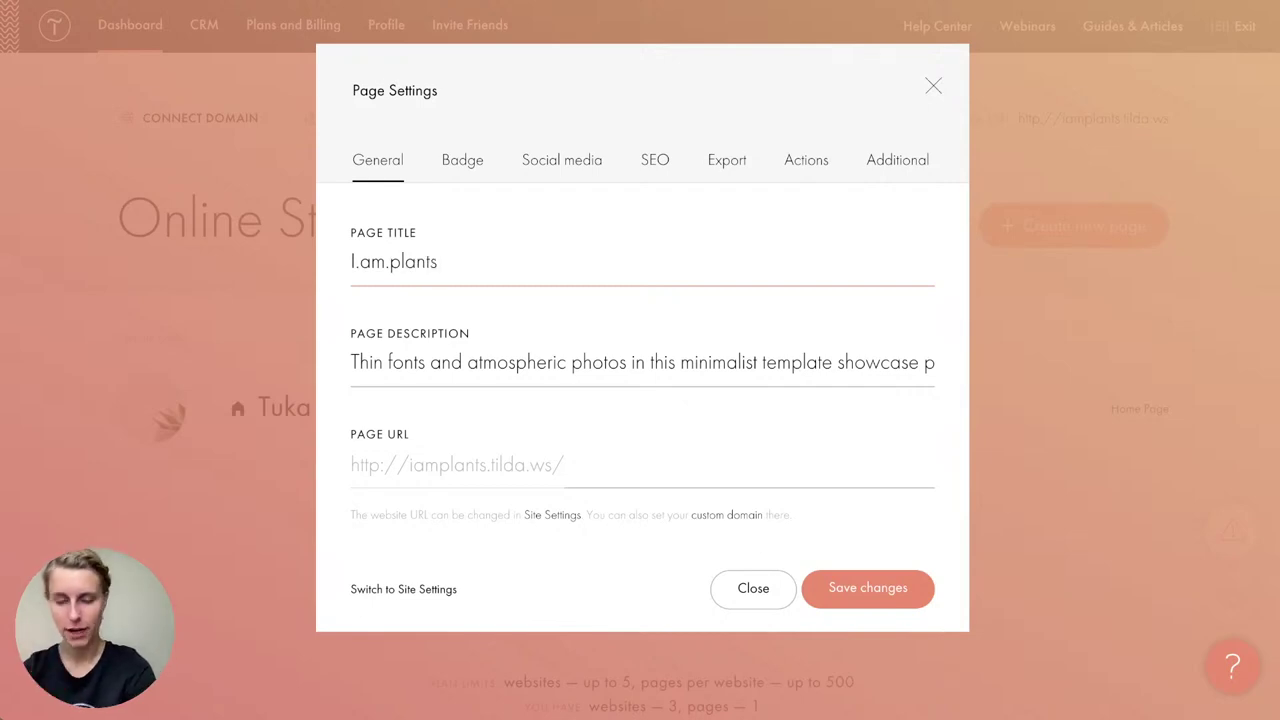
{"action": "type", "text": " Online Store"}
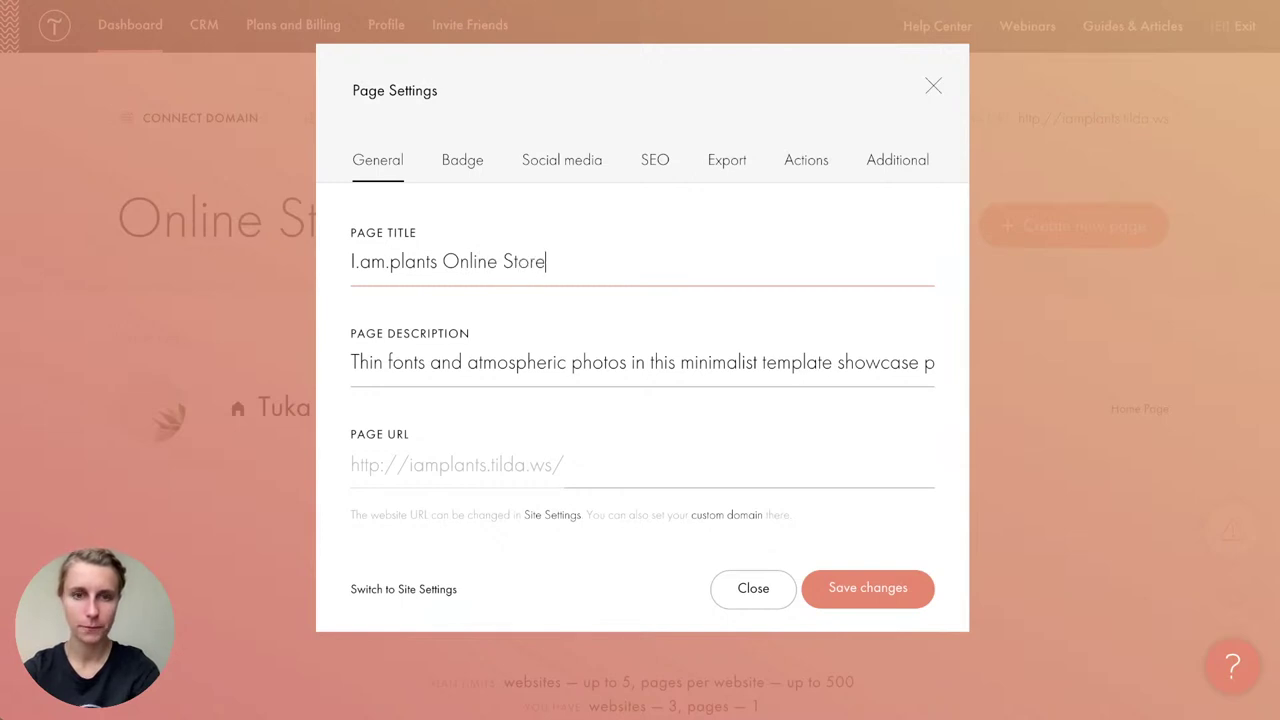
{"action": "type", "text": " Brooklyn"}
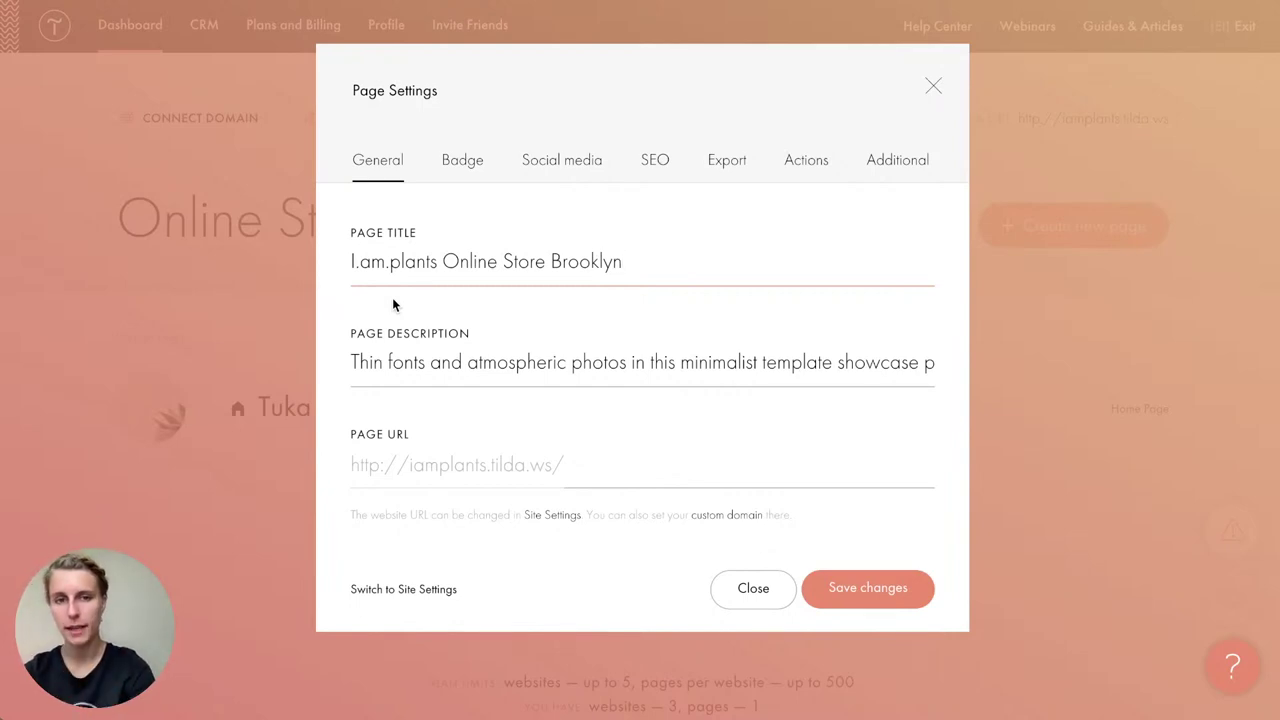
Step: Set the description to 'Selling plants and flowers of the highest quality in Brooklyn and overseas' and save
{"action": "triple_click", "coordinate": [441, 358]}
{"action": "type", "text": "Se"}
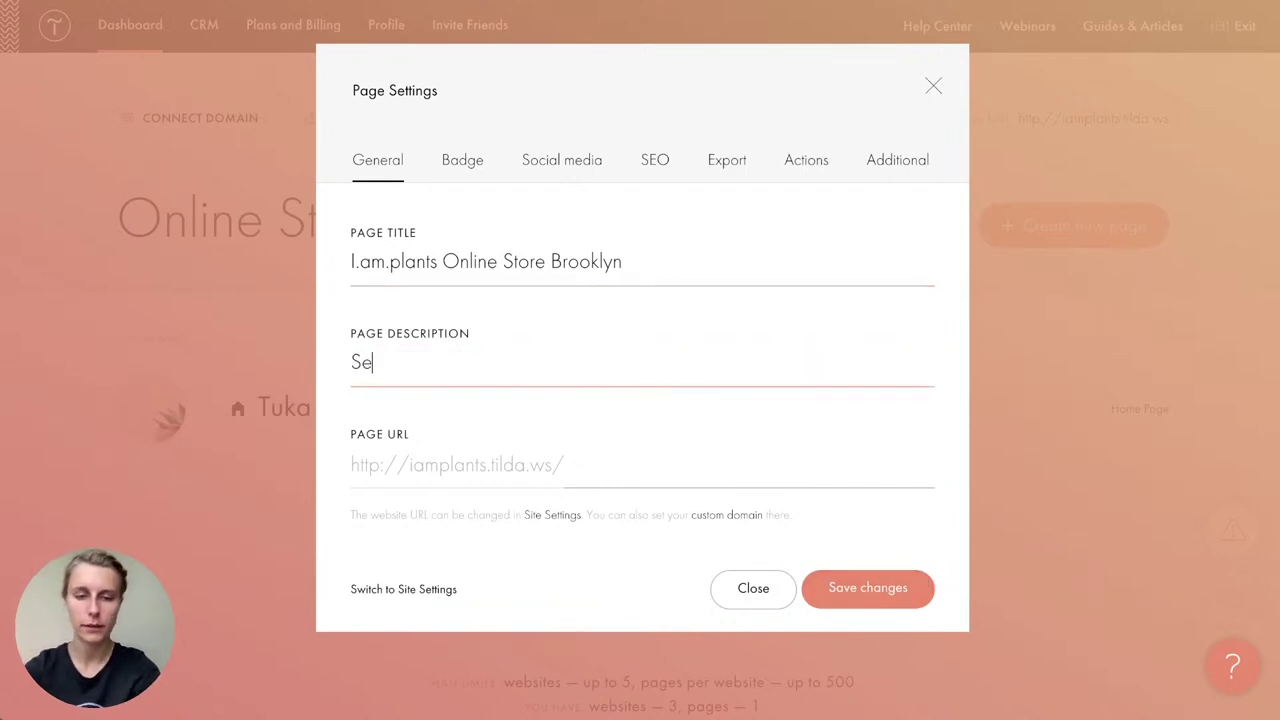
{"action": "type", "text": "lling plants"}
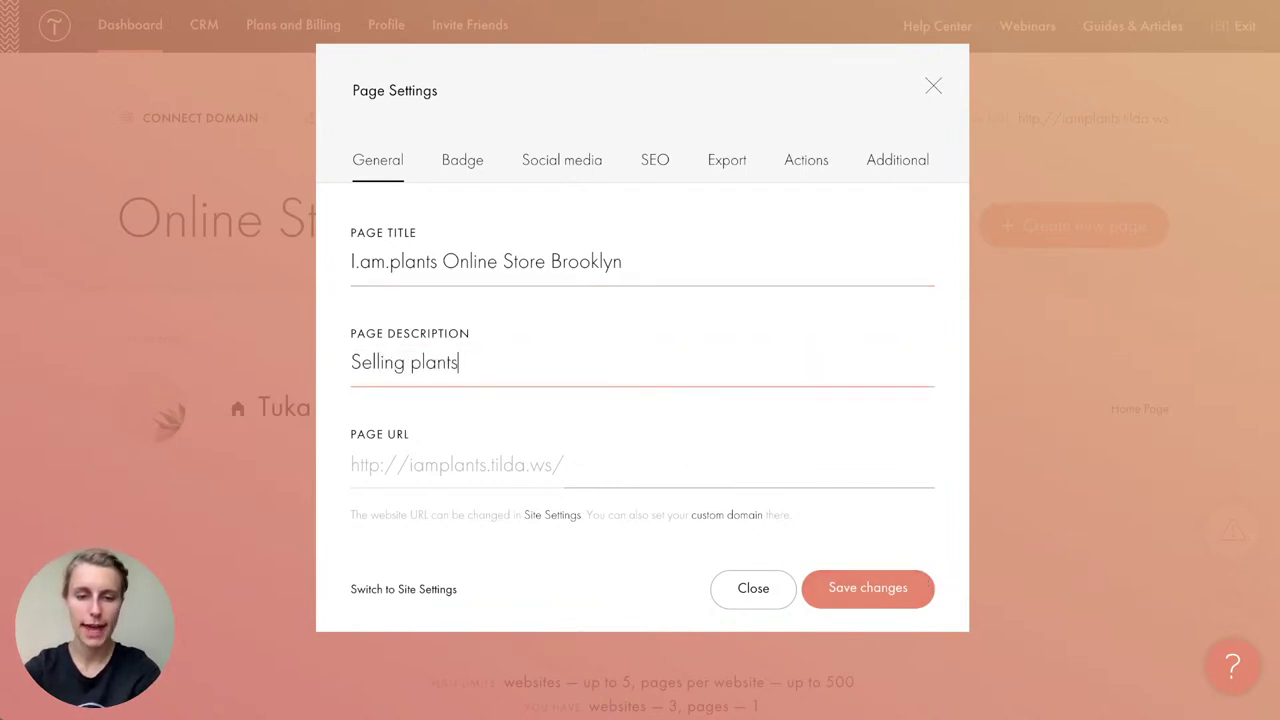
{"action": "type", "text": " and flowers of the highest quality in "}
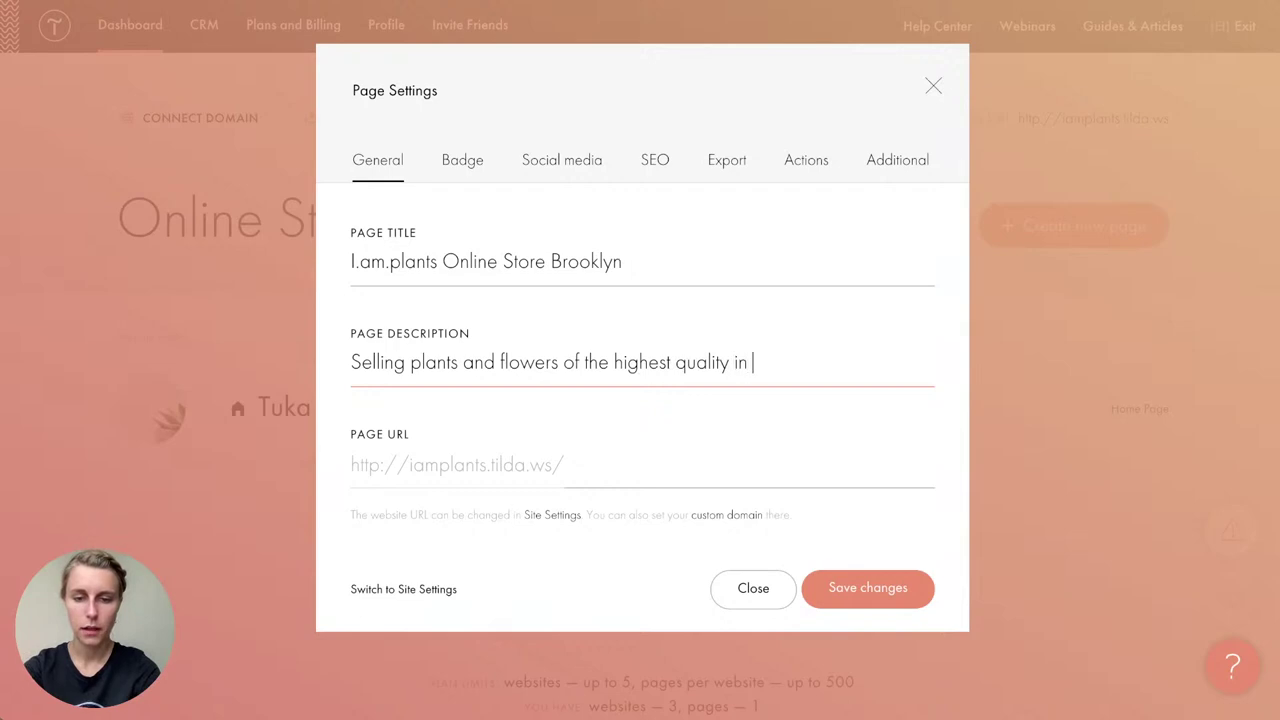
{"action": "type", "text": "Brooklyn and oveer"}
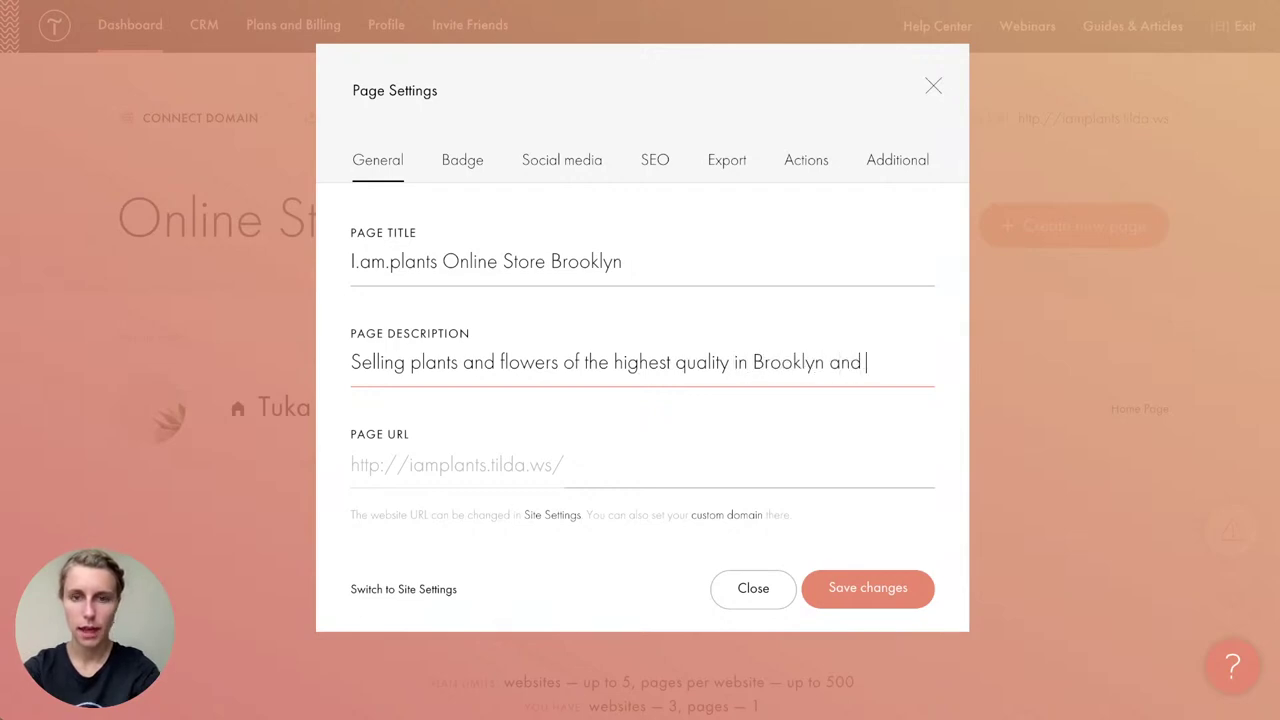
{"action": "key", "text": "BackSpace"}
{"action": "key", "text": "BackSpace"}
{"action": "type", "text": "rseas"}
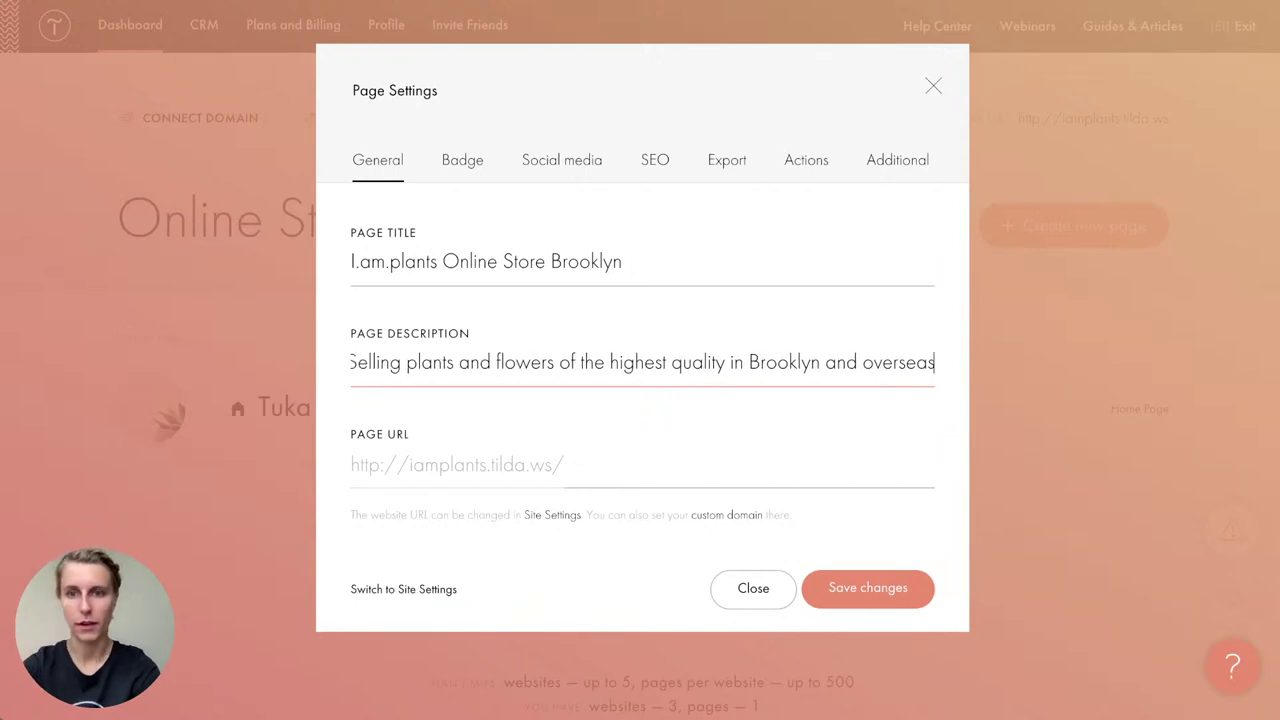
{"action": "left_click", "coordinate": [539, 469]}
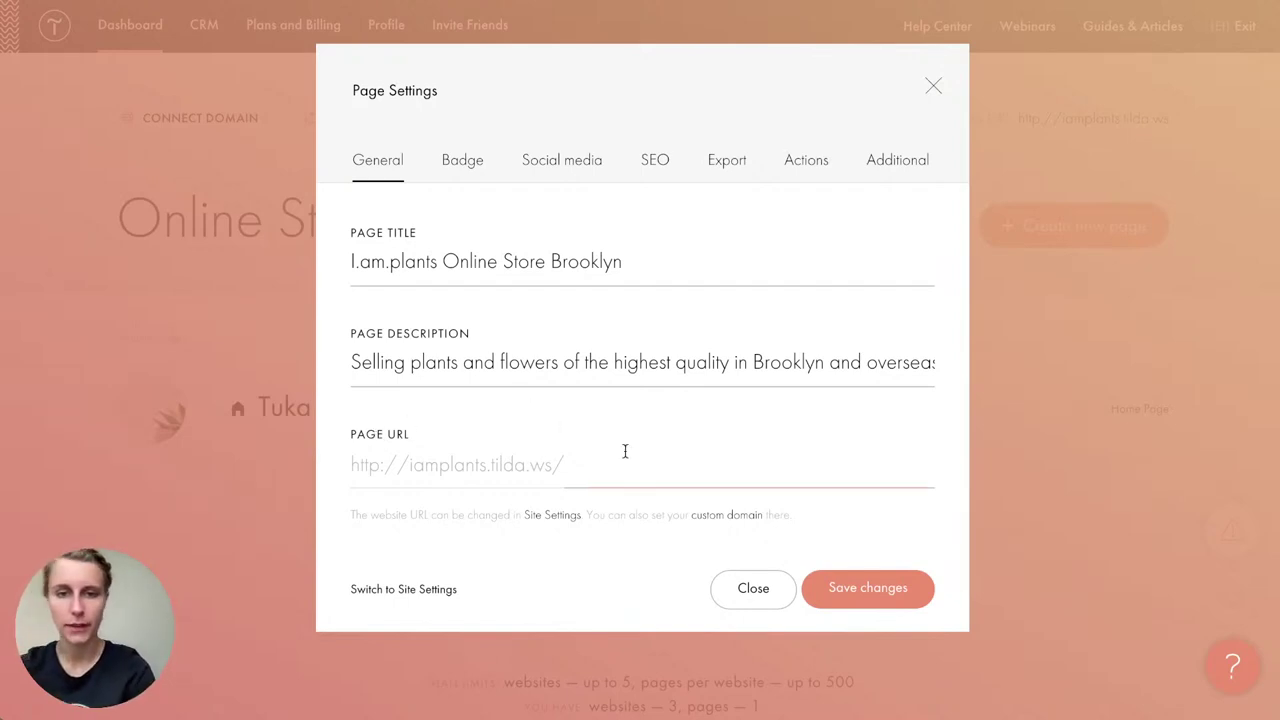
{"action": "left_click", "coordinate": [855, 592]}
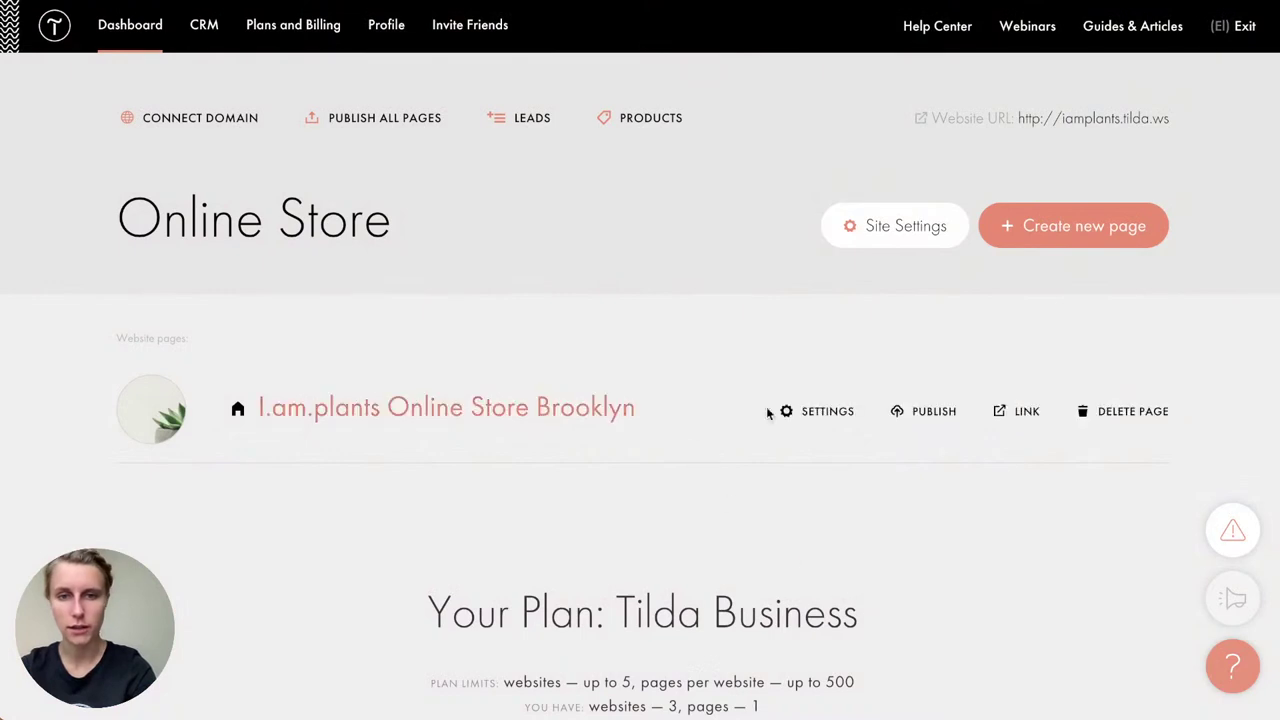
Step: Review the SEO preview's new title, description and iamplants.tilda.ws URL in the page settings
{"action": "left_click", "coordinate": [823, 414]}
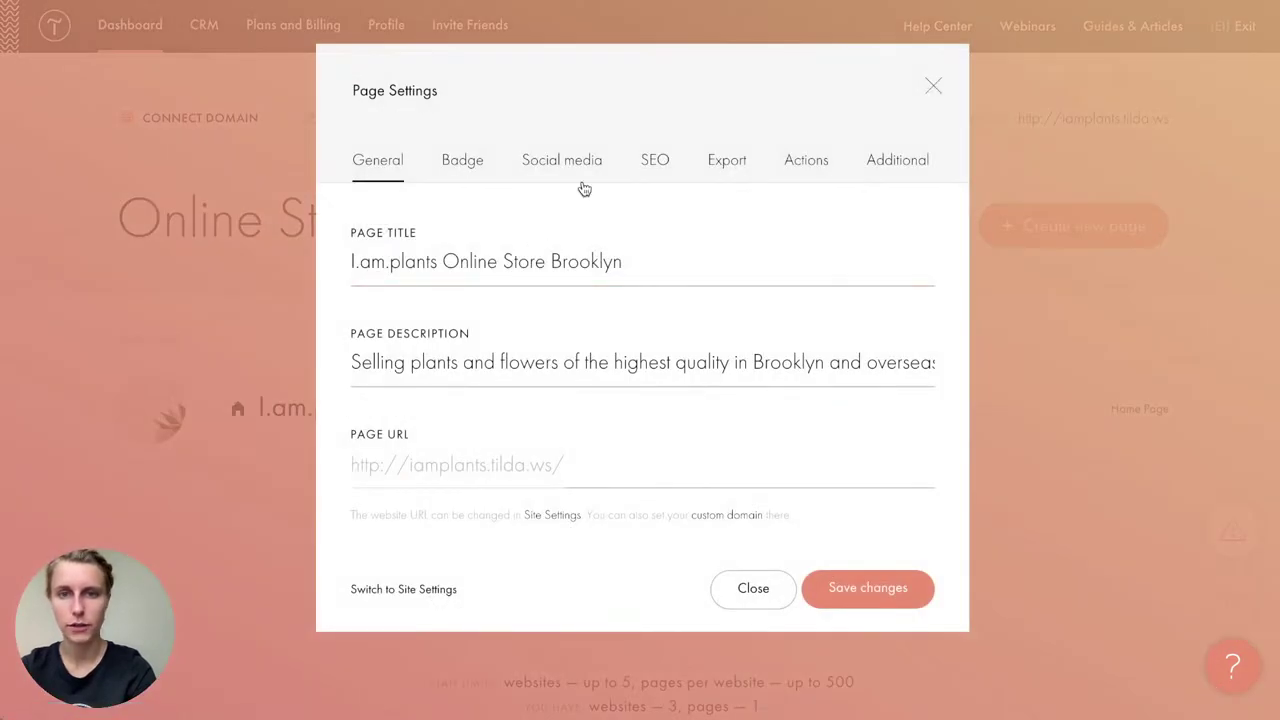
{"action": "left_click", "coordinate": [656, 161]}
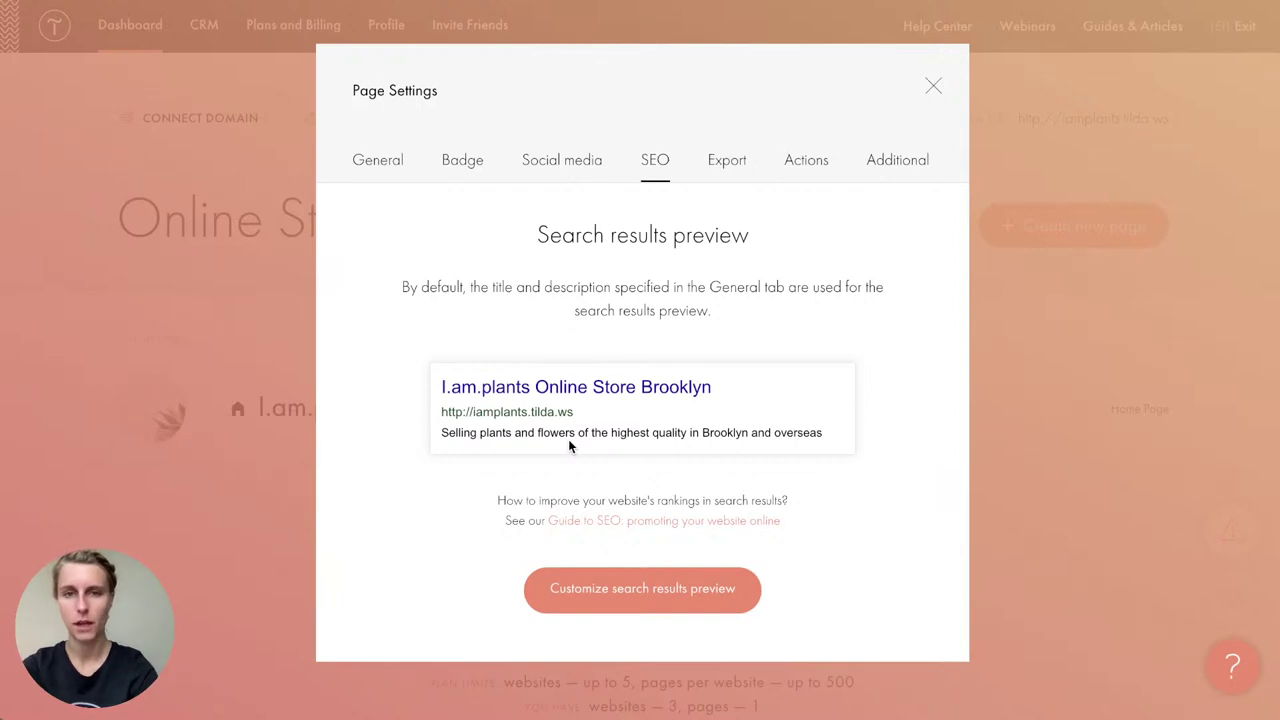
{"action": "left_click_drag", "start_coordinate": [712, 388], "coordinate": [416, 392]}
{"action": "left_click_drag", "start_coordinate": [443, 434], "coordinate": [826, 440]}
{"action": "left_click_drag", "start_coordinate": [634, 410], "coordinate": [425, 405]}
{"action": "left_click", "coordinate": [425, 405]}
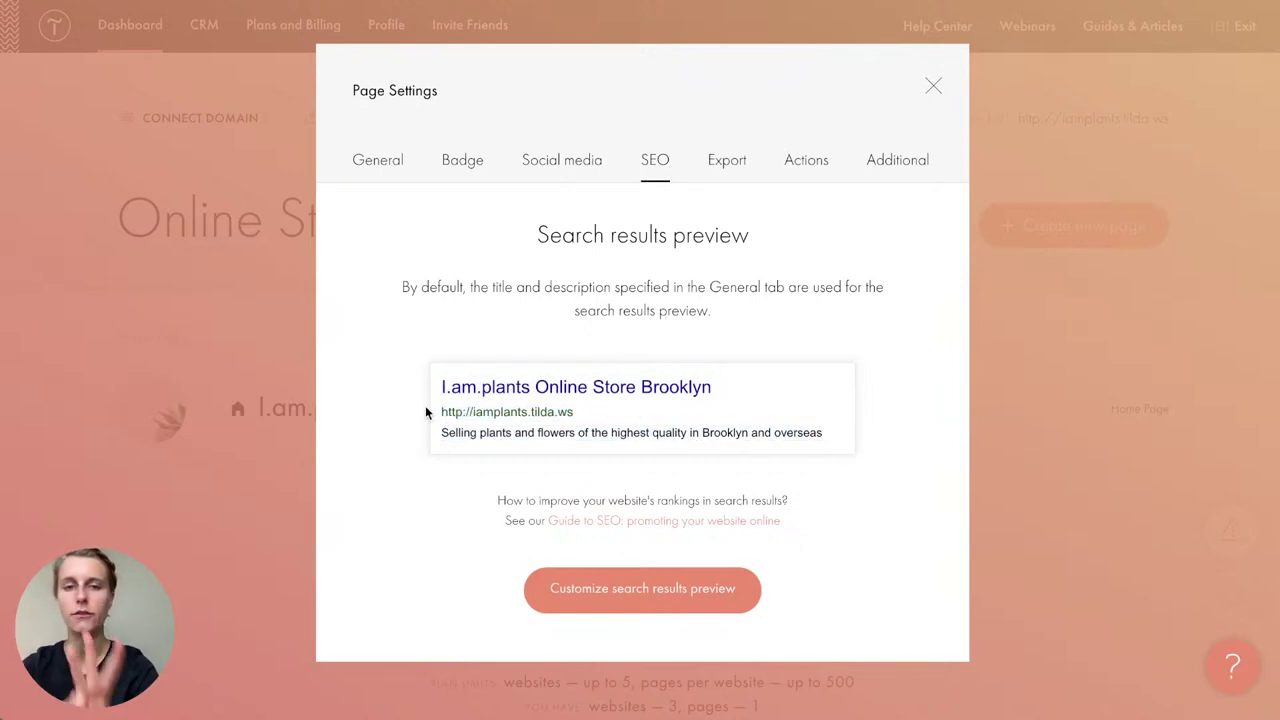
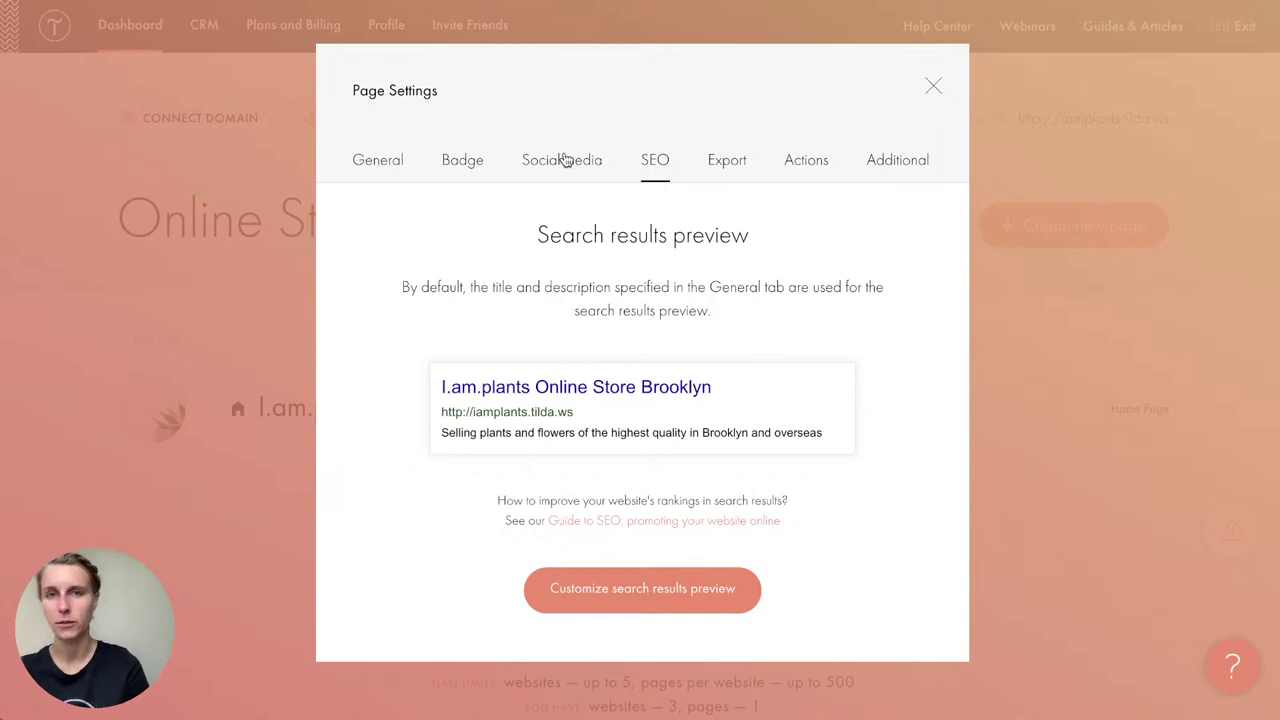
Step: Bring up the Social share preview card on the page's Social media settings
{"action": "left_click", "coordinate": [565, 160]}
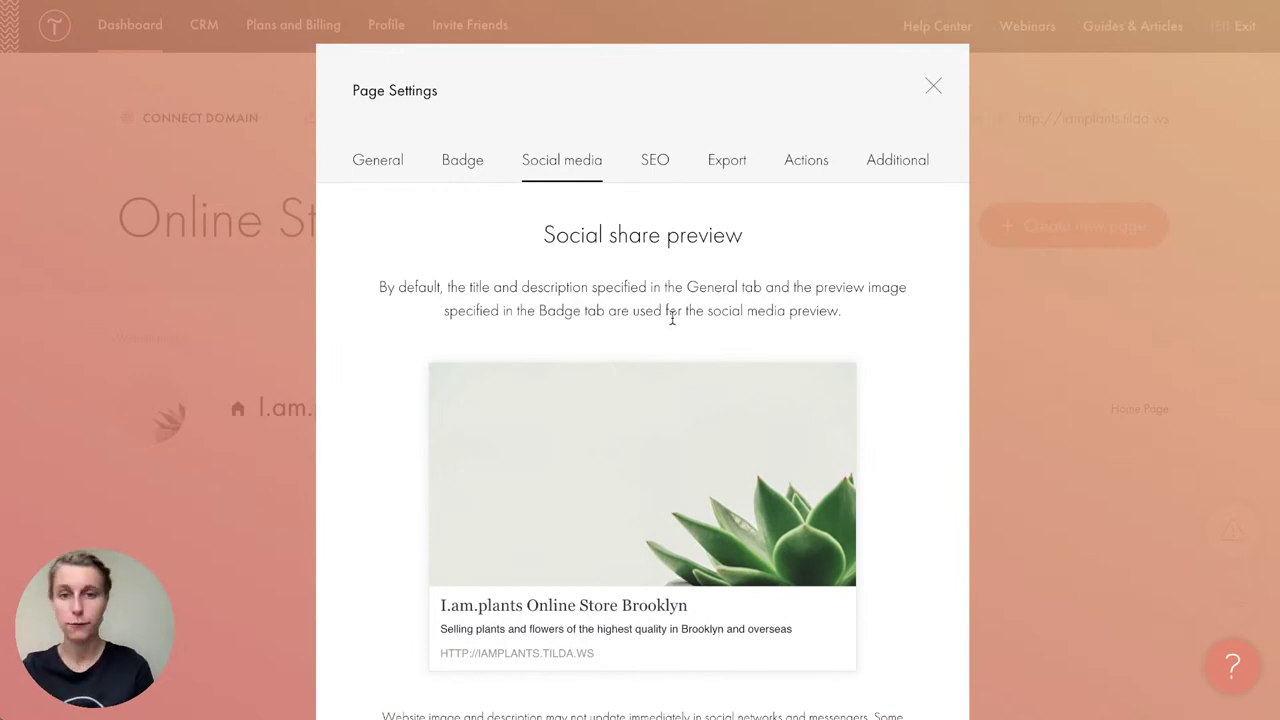
{"action": "scroll", "coordinate": [672, 318], "scroll_direction": "down", "scroll_amount": 1}
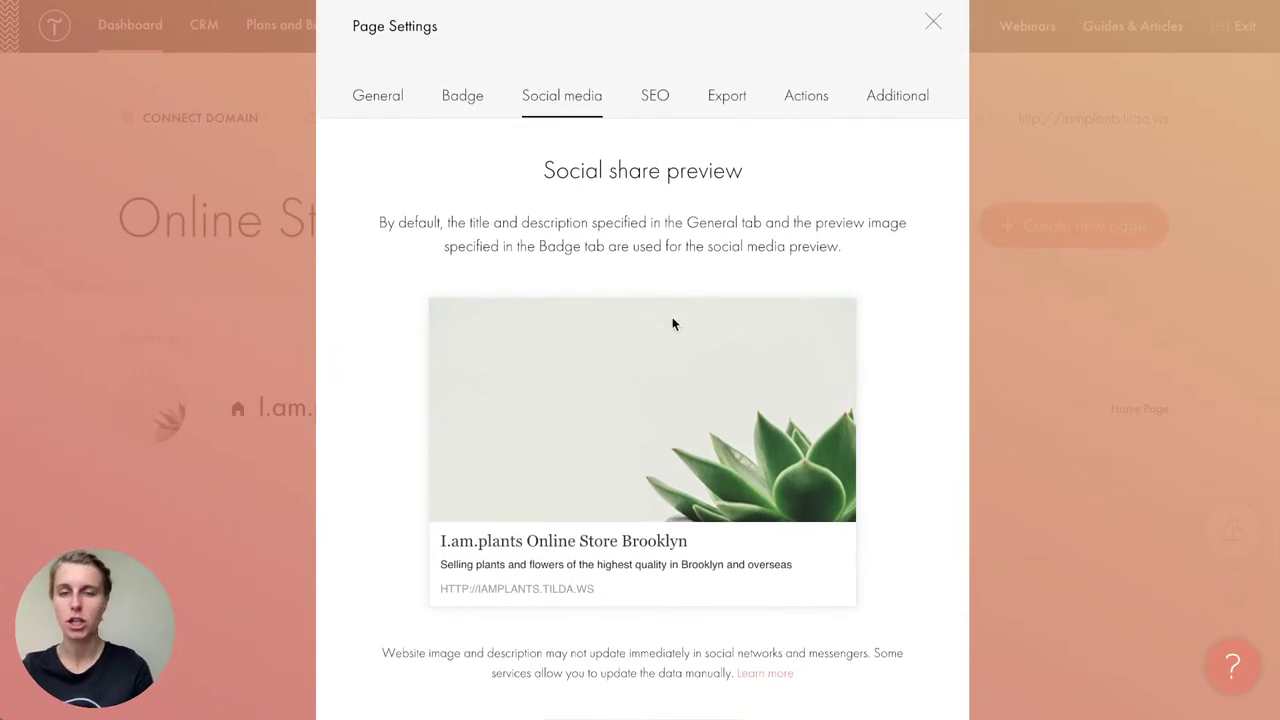
{"action": "scroll", "coordinate": [672, 323], "scroll_direction": "down", "scroll_amount": 1}
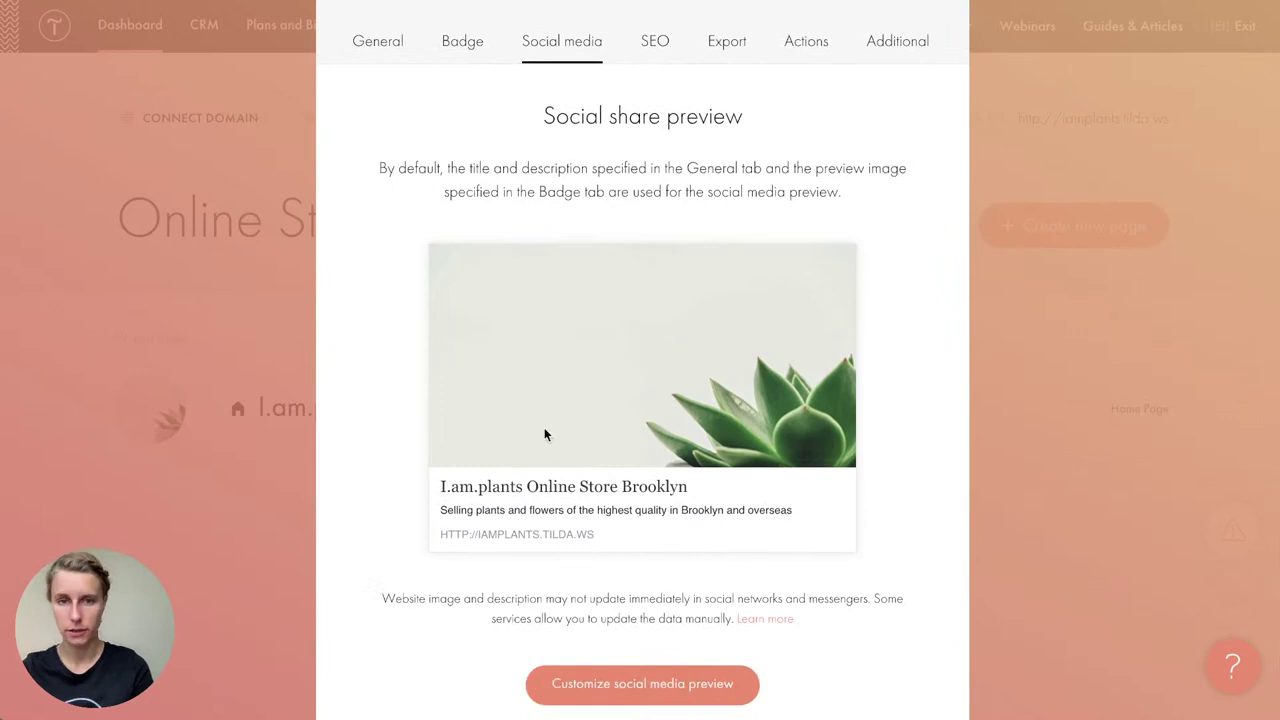
Step: Highlight the preview's title 'I.am.plants Online Store Brooklyn', its description and the page address
{"action": "left_click_drag", "start_coordinate": [439, 487], "coordinate": [659, 495]}
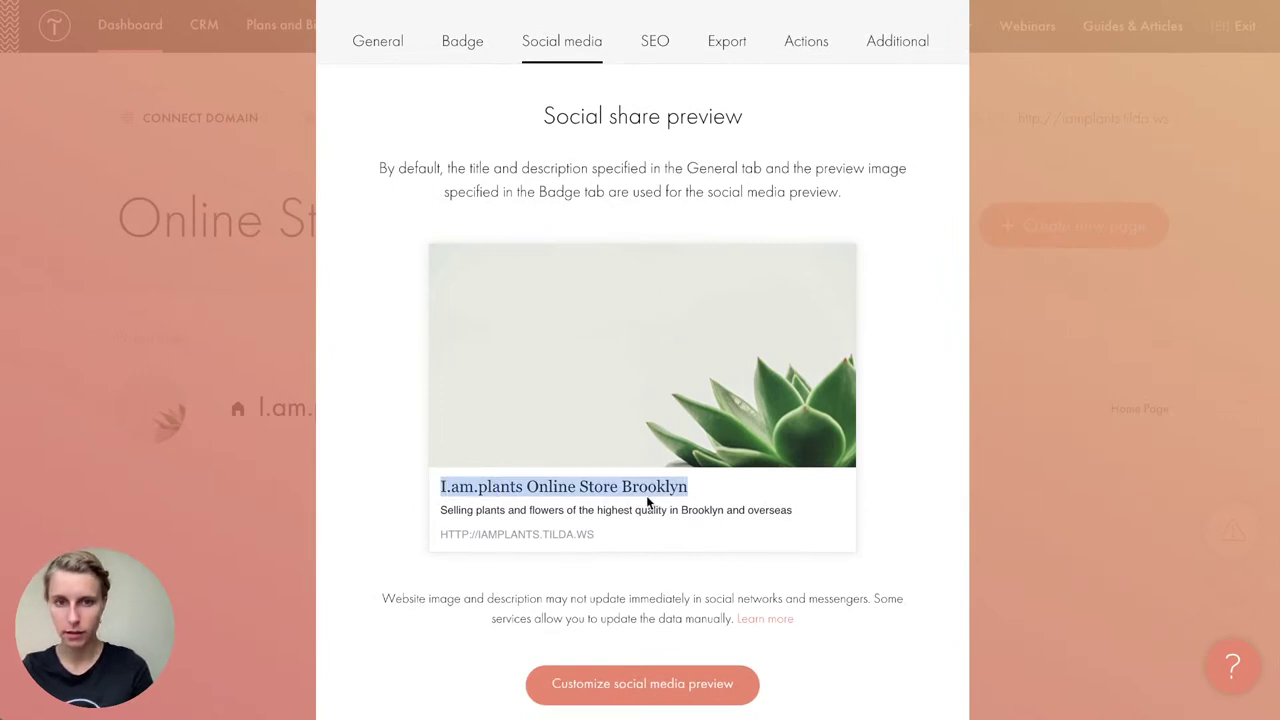
{"action": "left_click_drag", "start_coordinate": [442, 508], "coordinate": [823, 514]}
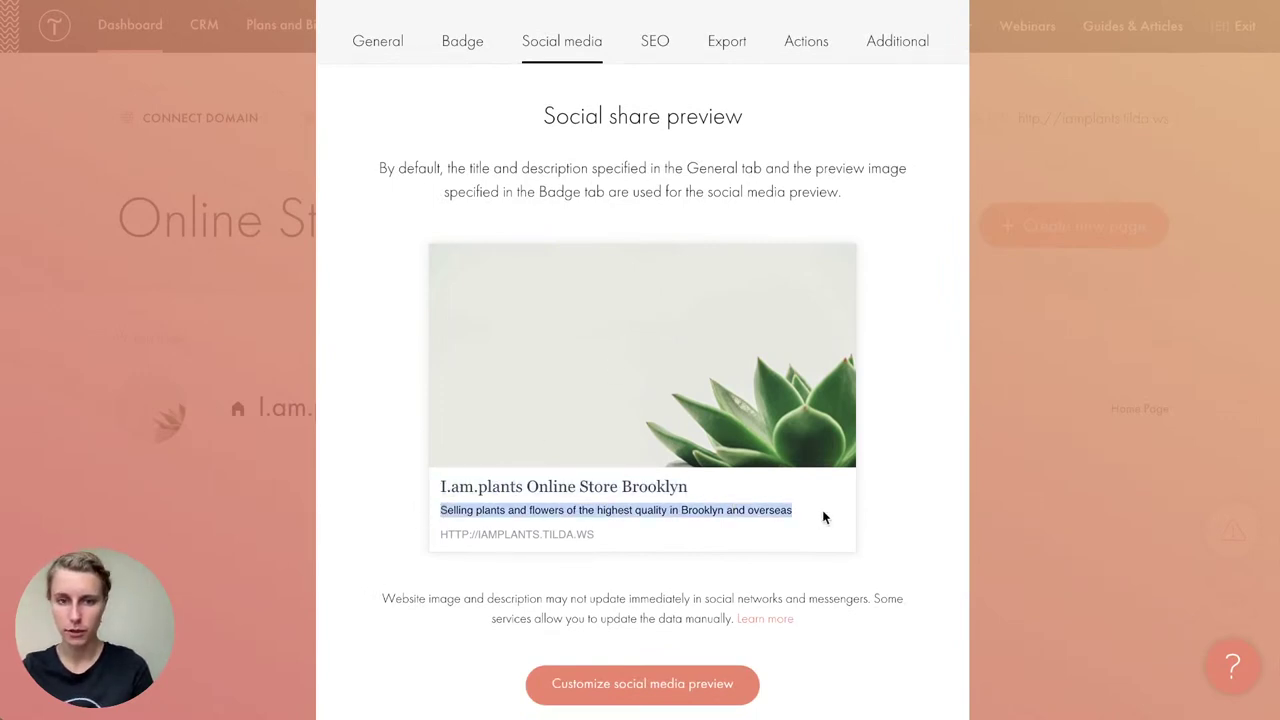
{"action": "left_click", "coordinate": [605, 547]}
{"action": "left_click_drag", "start_coordinate": [605, 547], "coordinate": [423, 537]}
{"action": "left_click", "coordinate": [423, 535]}
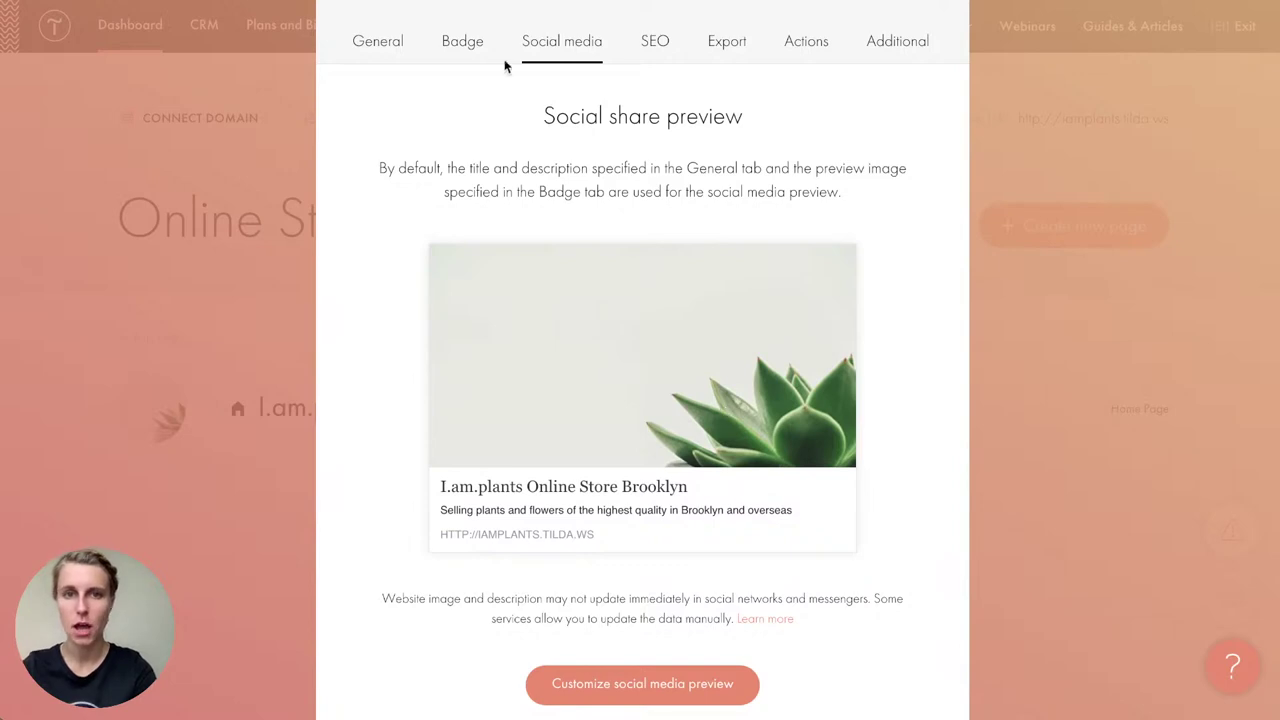
{"action": "left_click", "coordinate": [466, 42]}
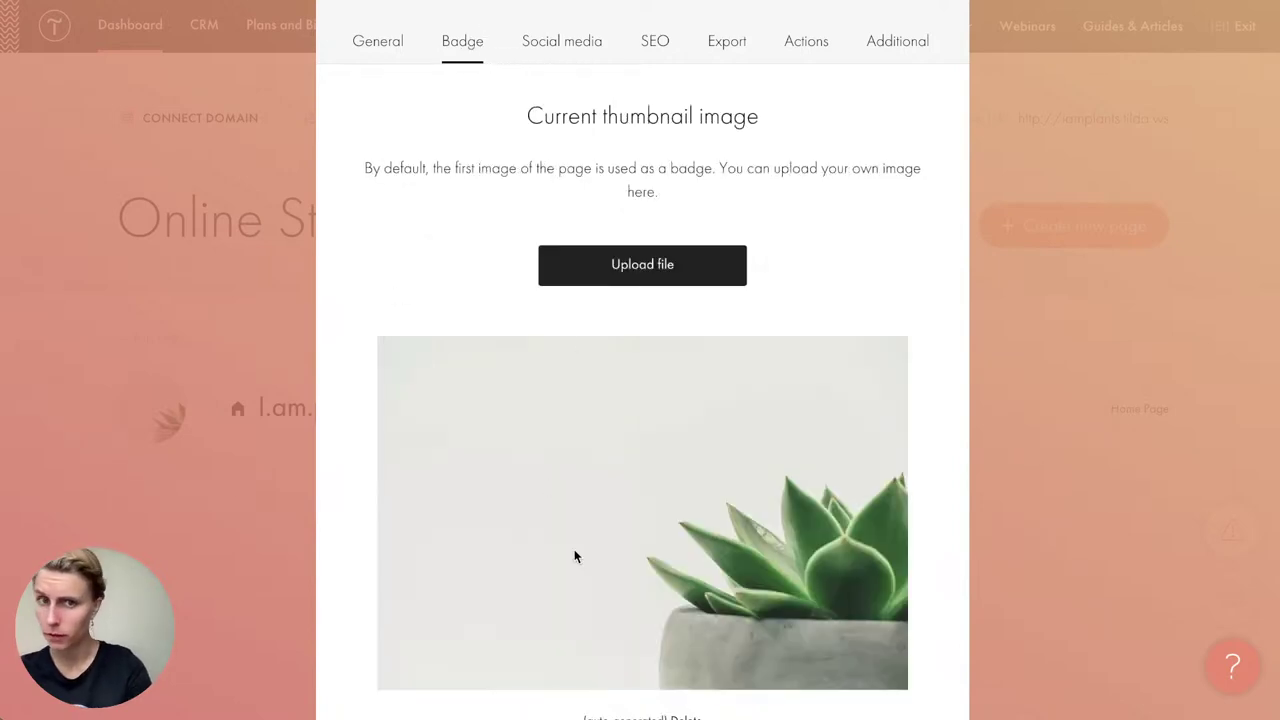
Step: Review the page's Badge thumbnail without uploading a new image, then show the General settings
{"action": "left_click", "coordinate": [526, 58]}
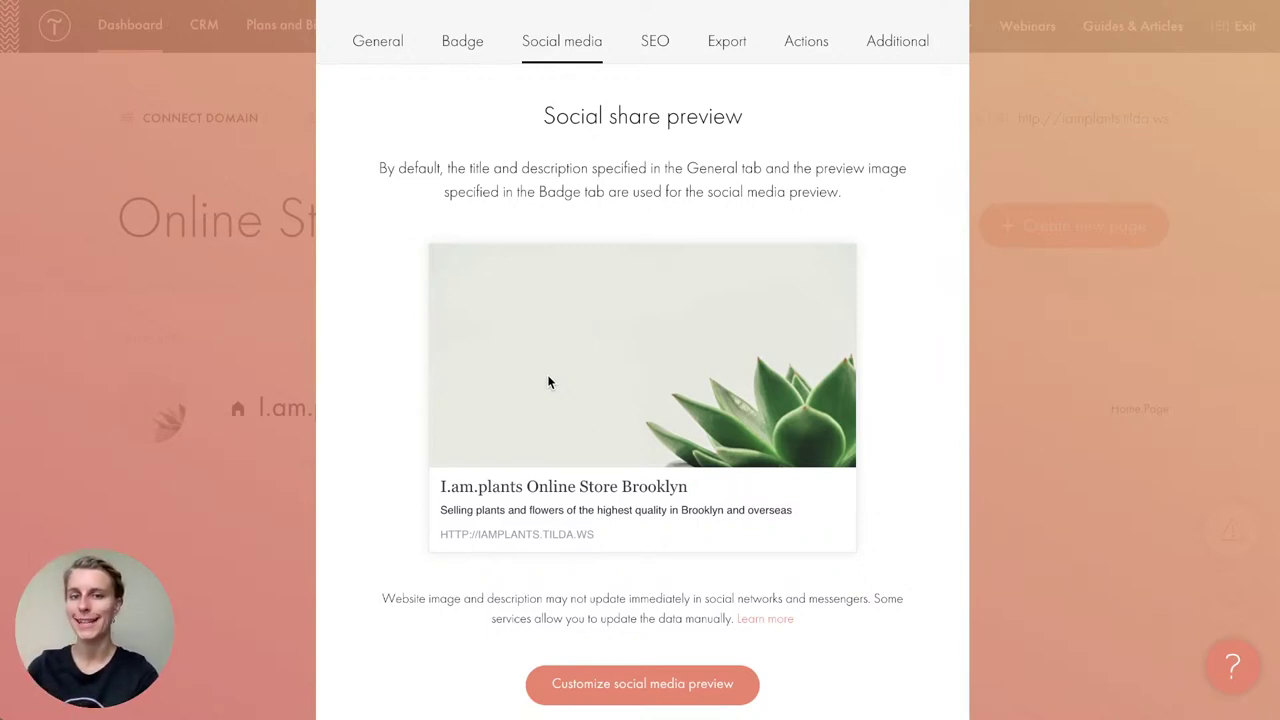
{"action": "left_click", "coordinate": [463, 40]}
{"action": "left_click", "coordinate": [669, 272]}
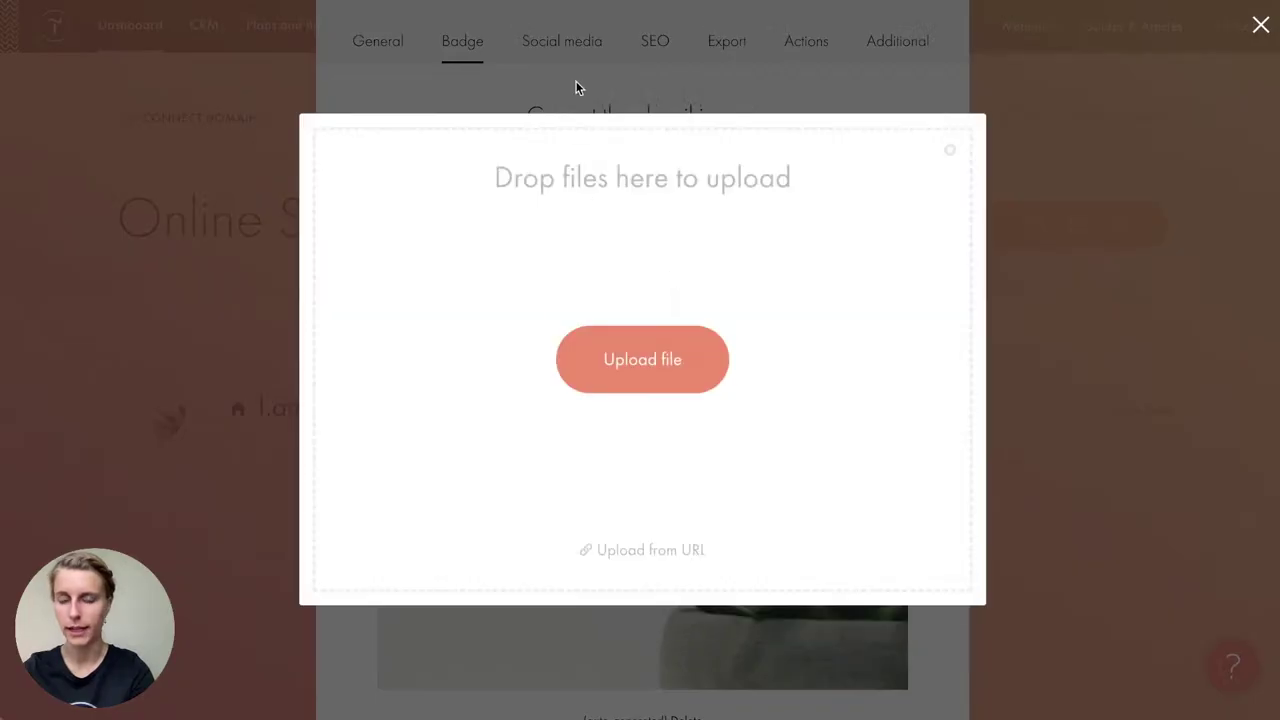
{"action": "left_click", "coordinate": [576, 83]}
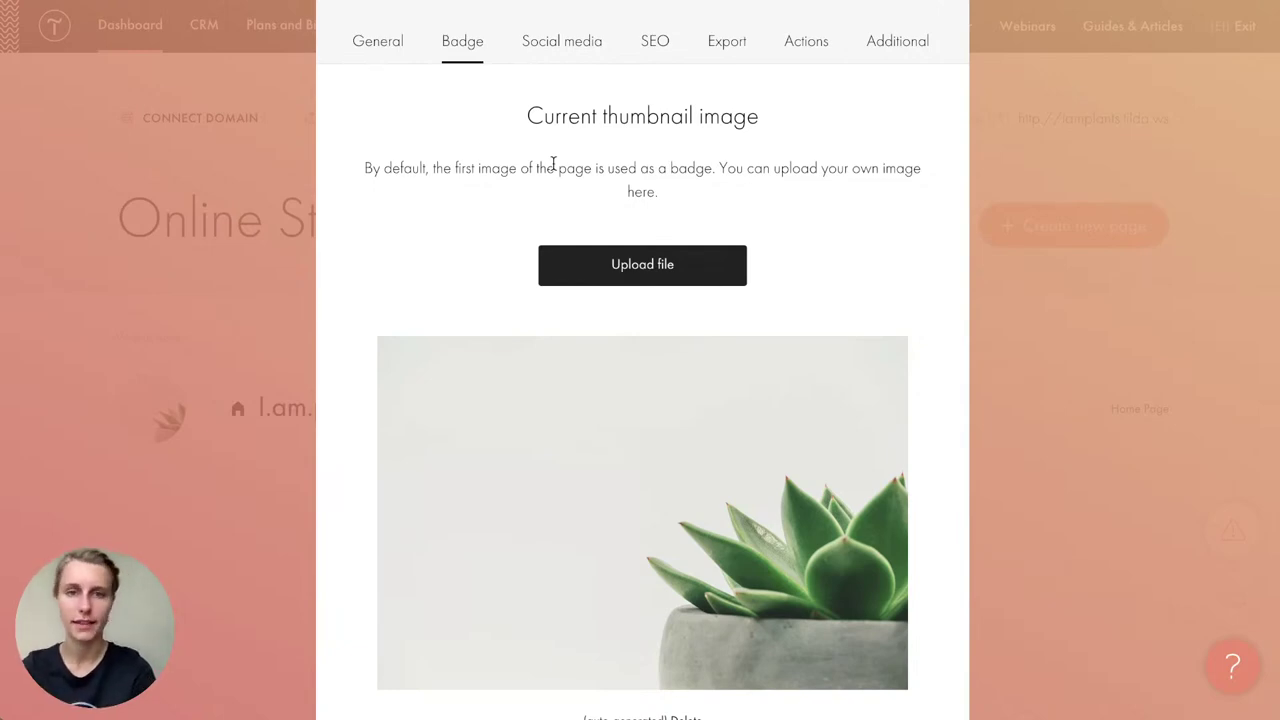
{"action": "left_click", "coordinate": [400, 58]}
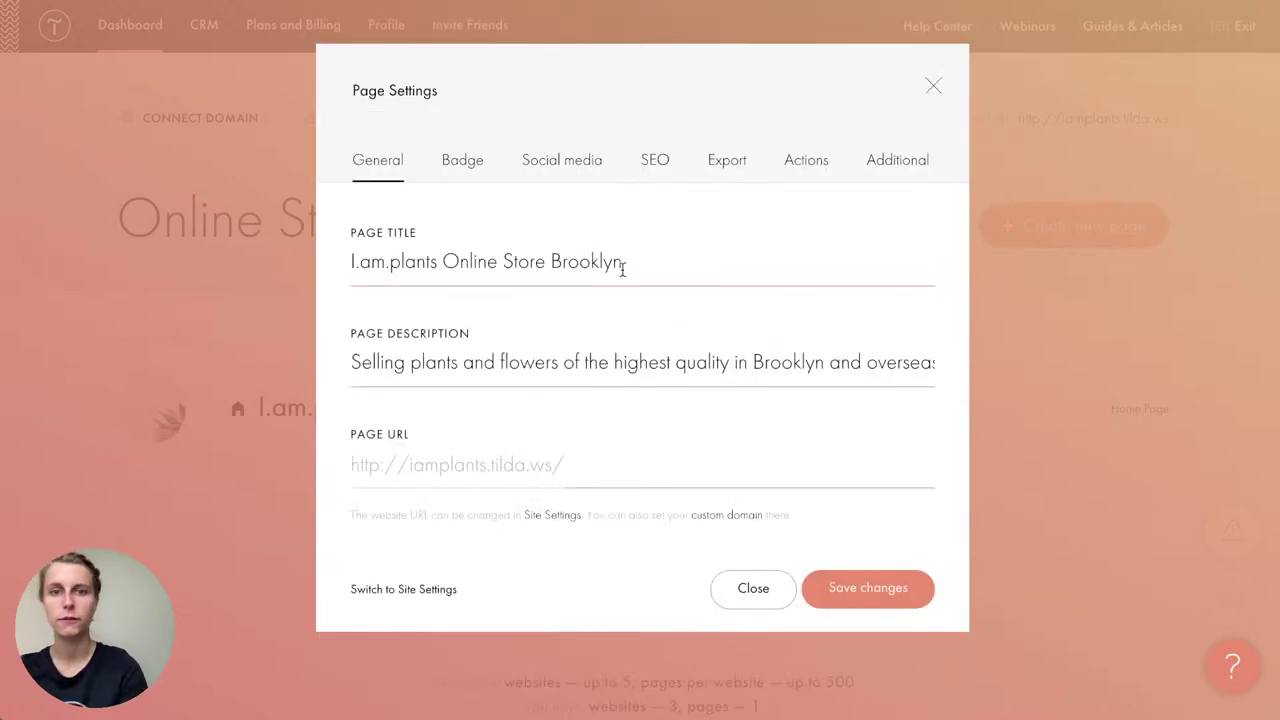
Step: Save the Page Settings and look over the Online Store dashboard's single home page
{"action": "left_click", "coordinate": [853, 587]}
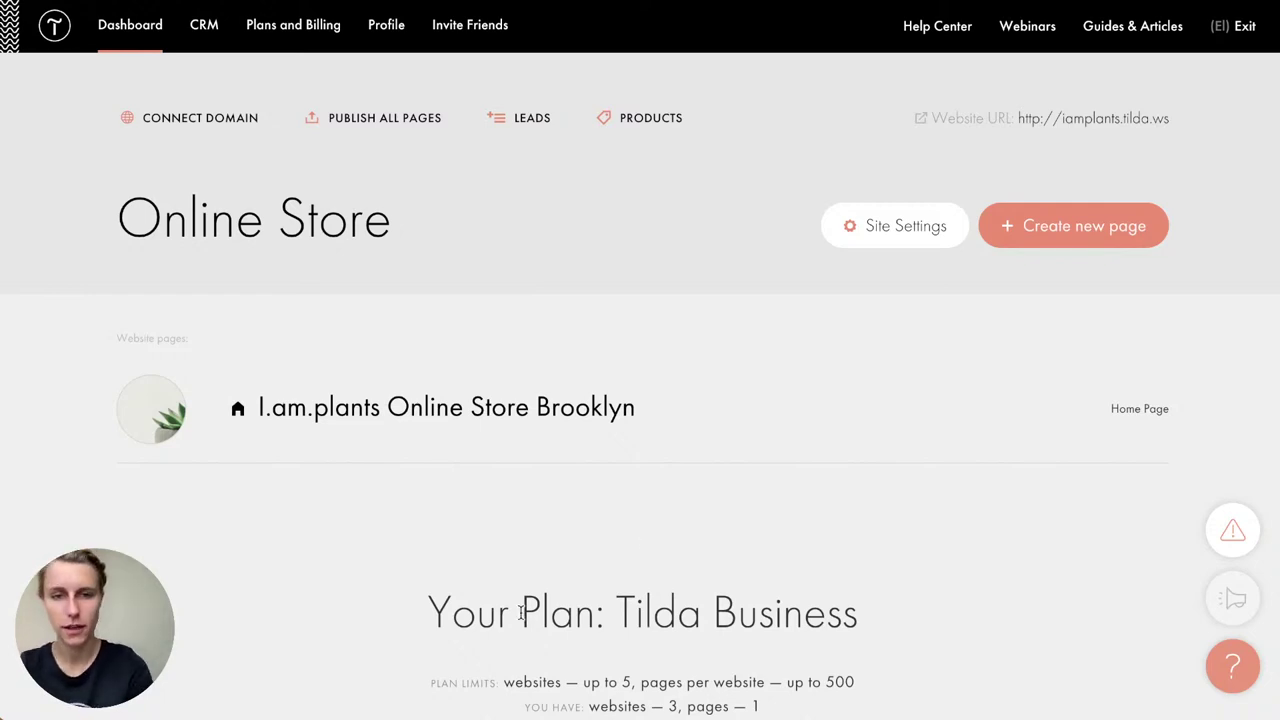
{"action": "scroll", "coordinate": [520, 608], "scroll_direction": "down", "scroll_amount": 1}
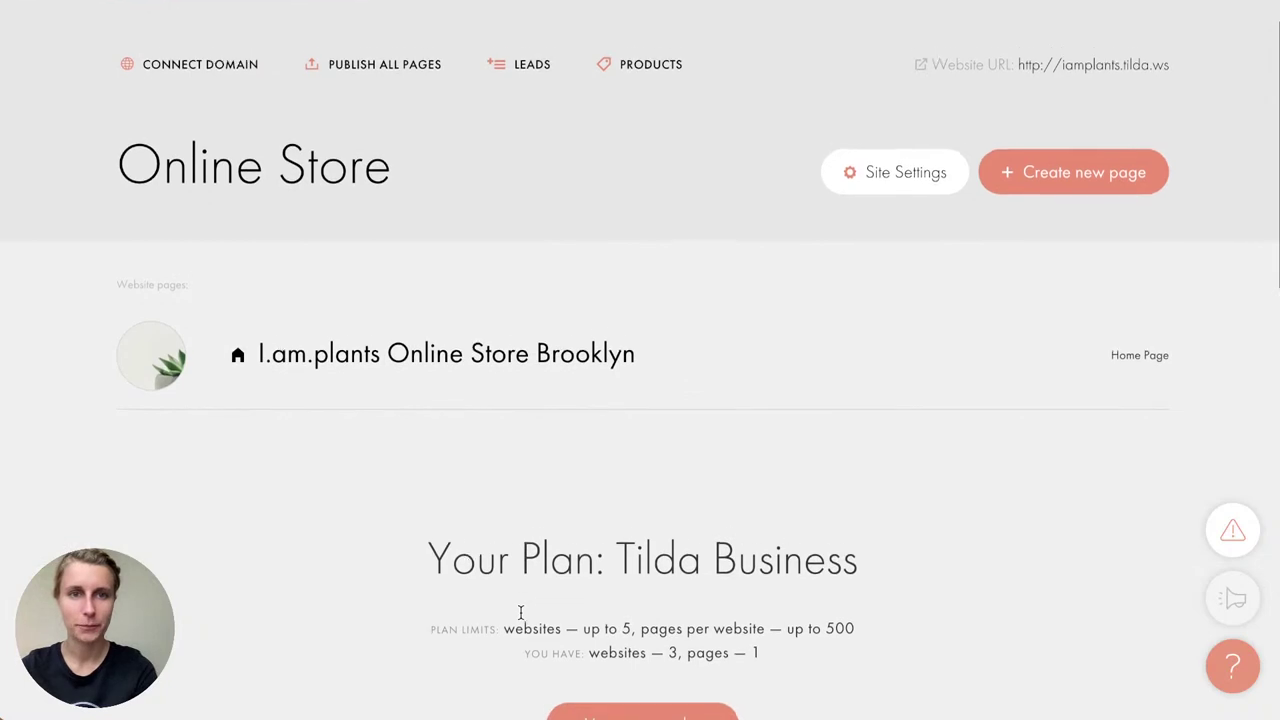
{"action": "scroll", "coordinate": [520, 612], "scroll_direction": "down", "scroll_amount": 1}
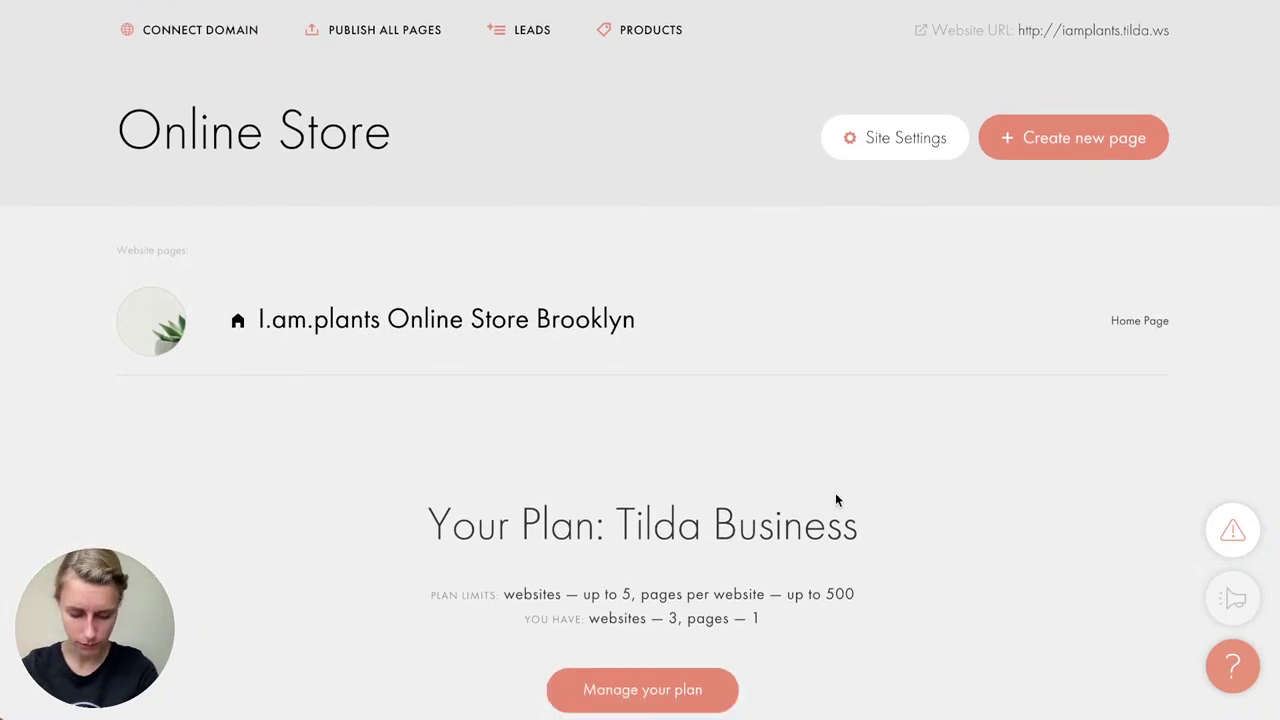
Step: Open 'I.am.plants Online Store Brooklyn' in the editor and scroll through its blocks to the cart
{"action": "scroll", "coordinate": [517, 414], "scroll_direction": "up", "scroll_amount": 2}
{"action": "left_click", "coordinate": [511, 410]}
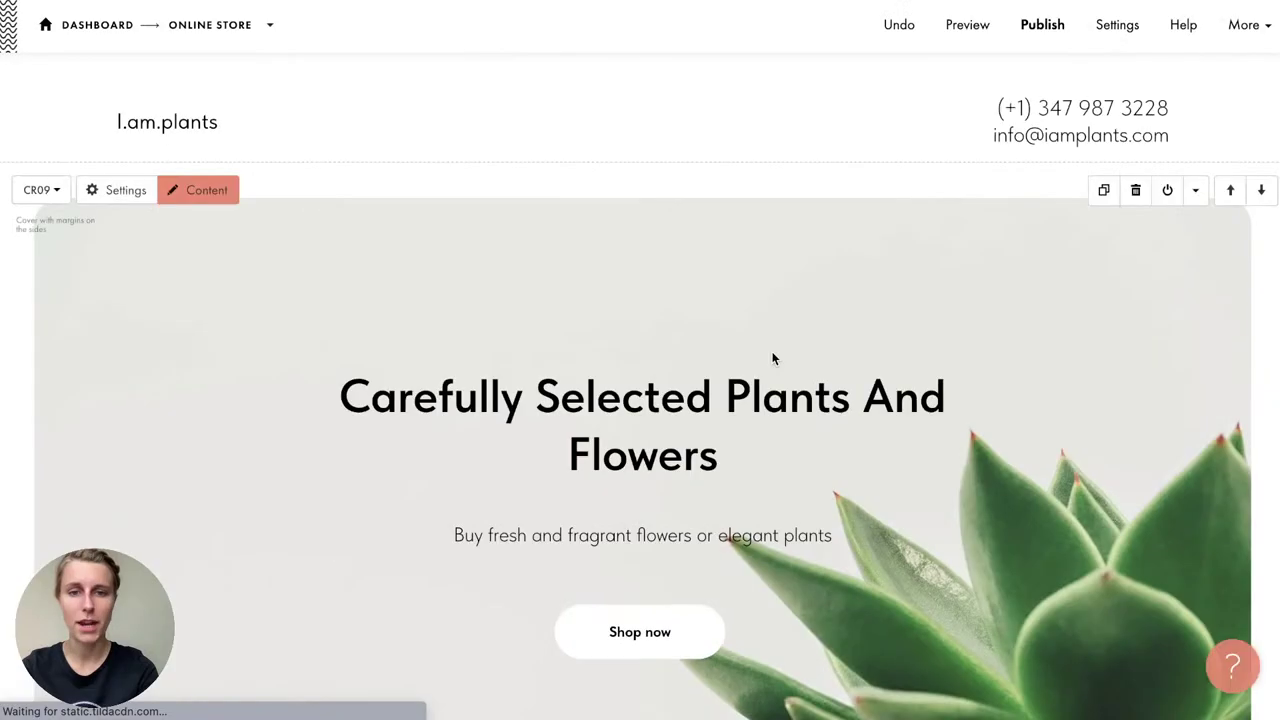
{"action": "scroll", "coordinate": [772, 358], "scroll_direction": "down", "scroll_amount": 10}
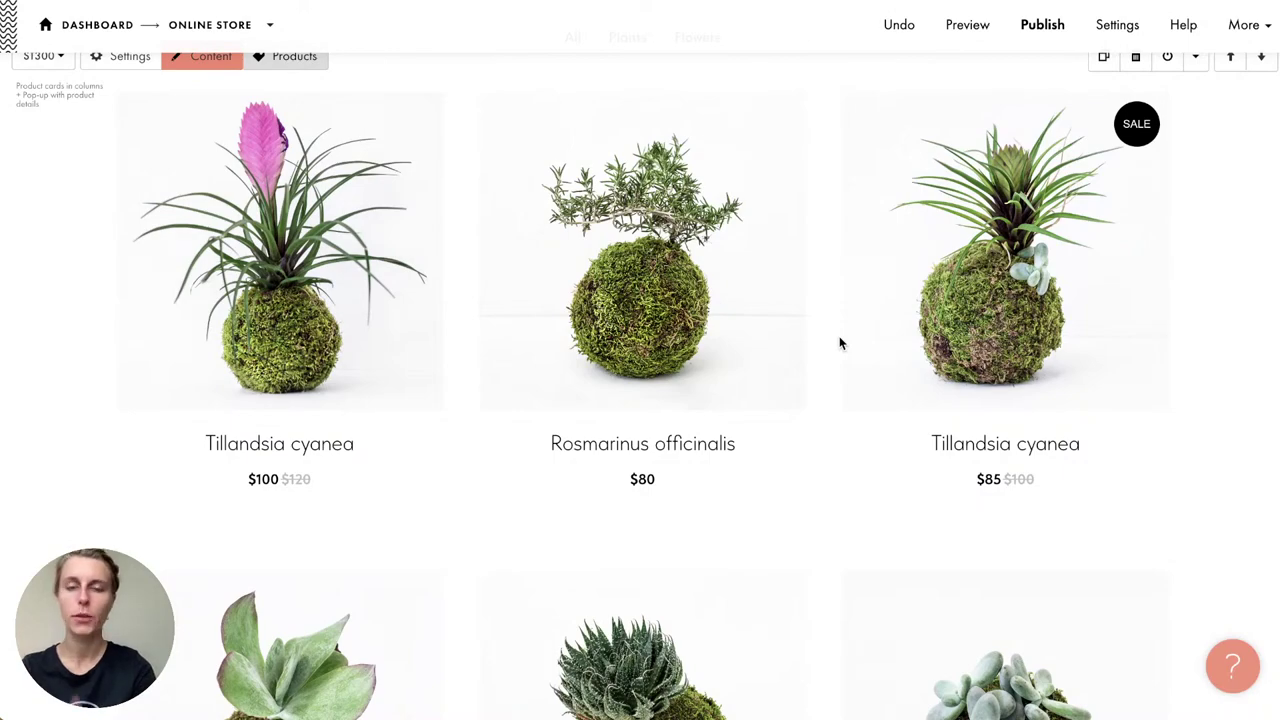
{"action": "scroll", "coordinate": [839, 343], "scroll_direction": "down", "scroll_amount": 20}
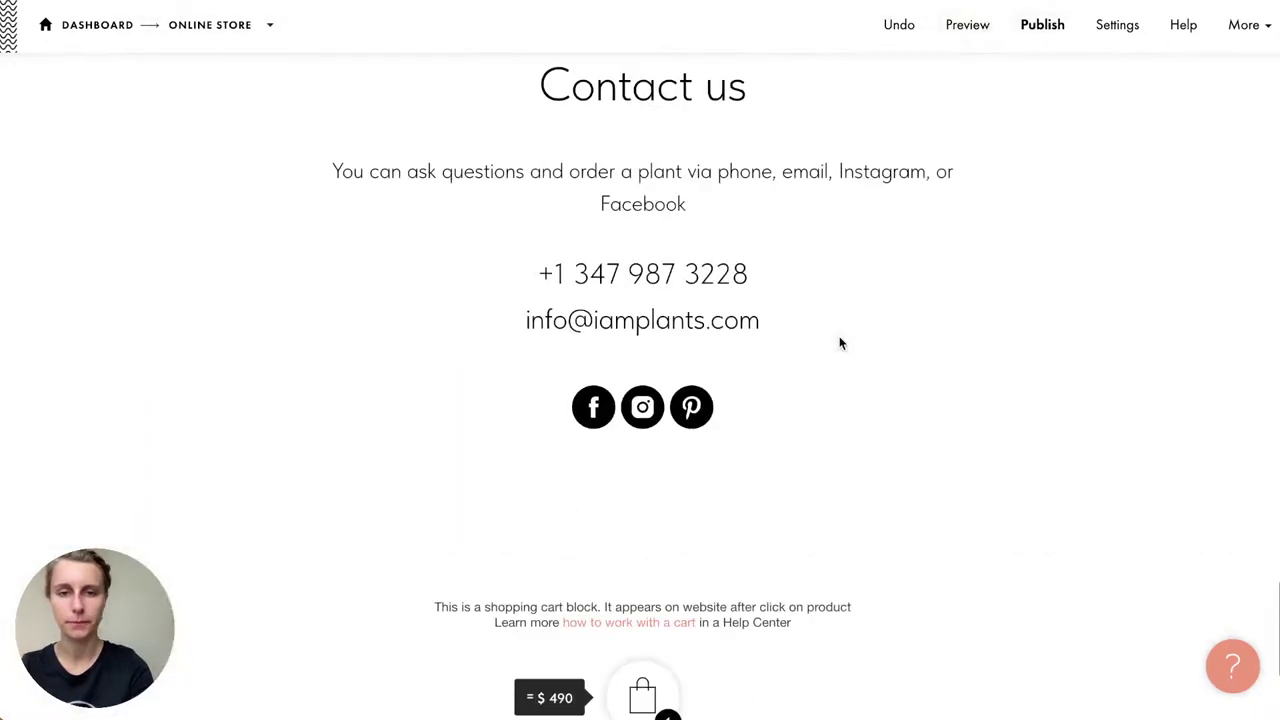
{"action": "scroll", "coordinate": [839, 343], "scroll_direction": "down", "scroll_amount": 1}
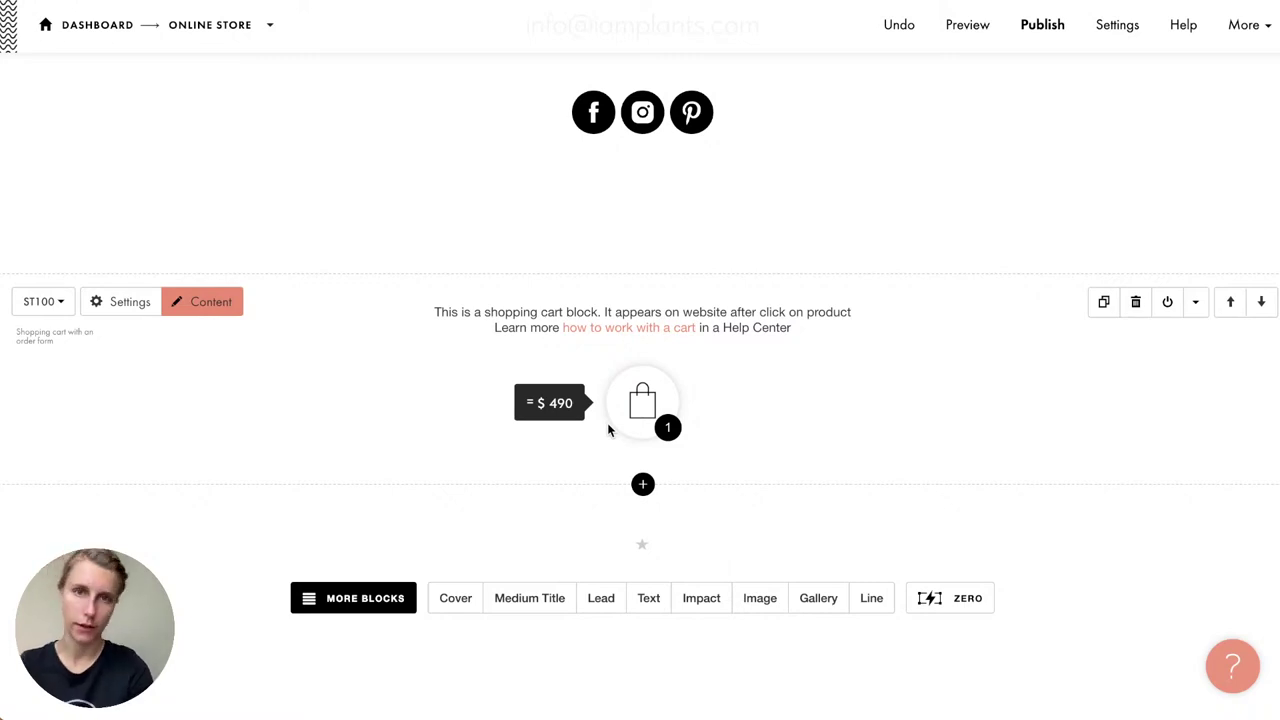
Step: Confirm in Site Settings that Header and Footer are both Not defined, then close them
{"action": "mouse_move", "coordinate": [1245, 24]}
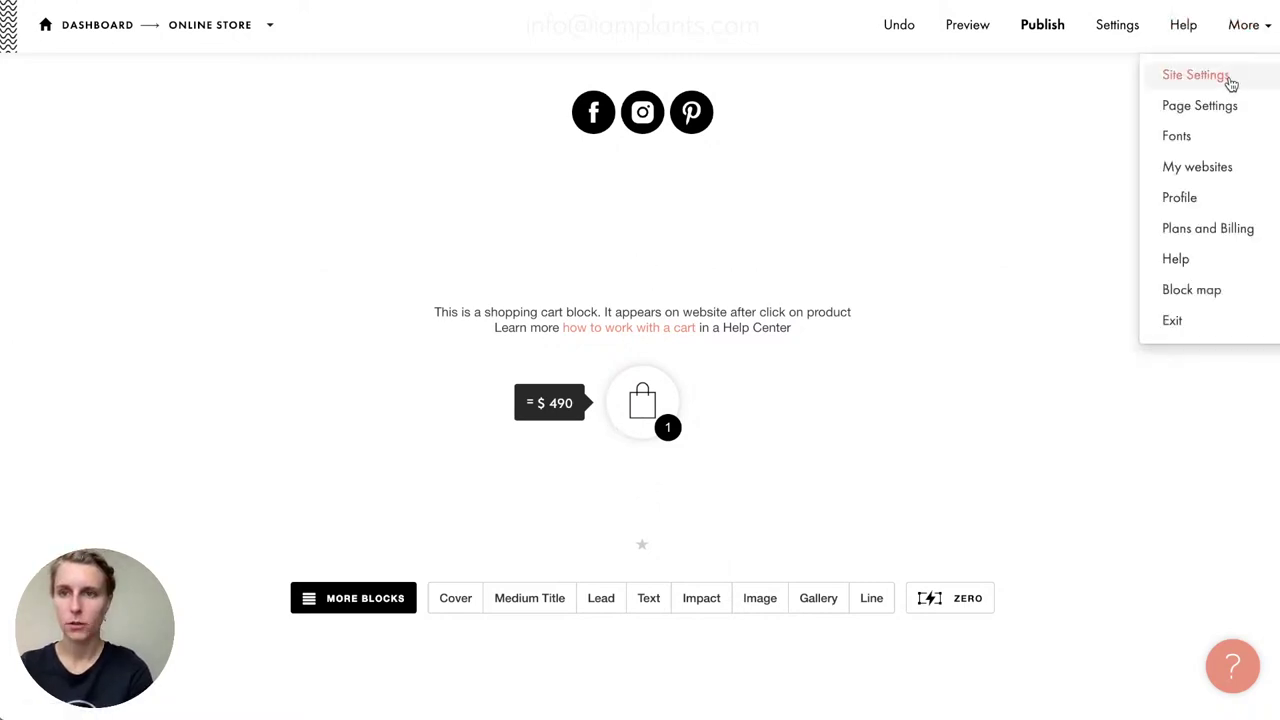
{"action": "left_click", "coordinate": [1228, 78]}
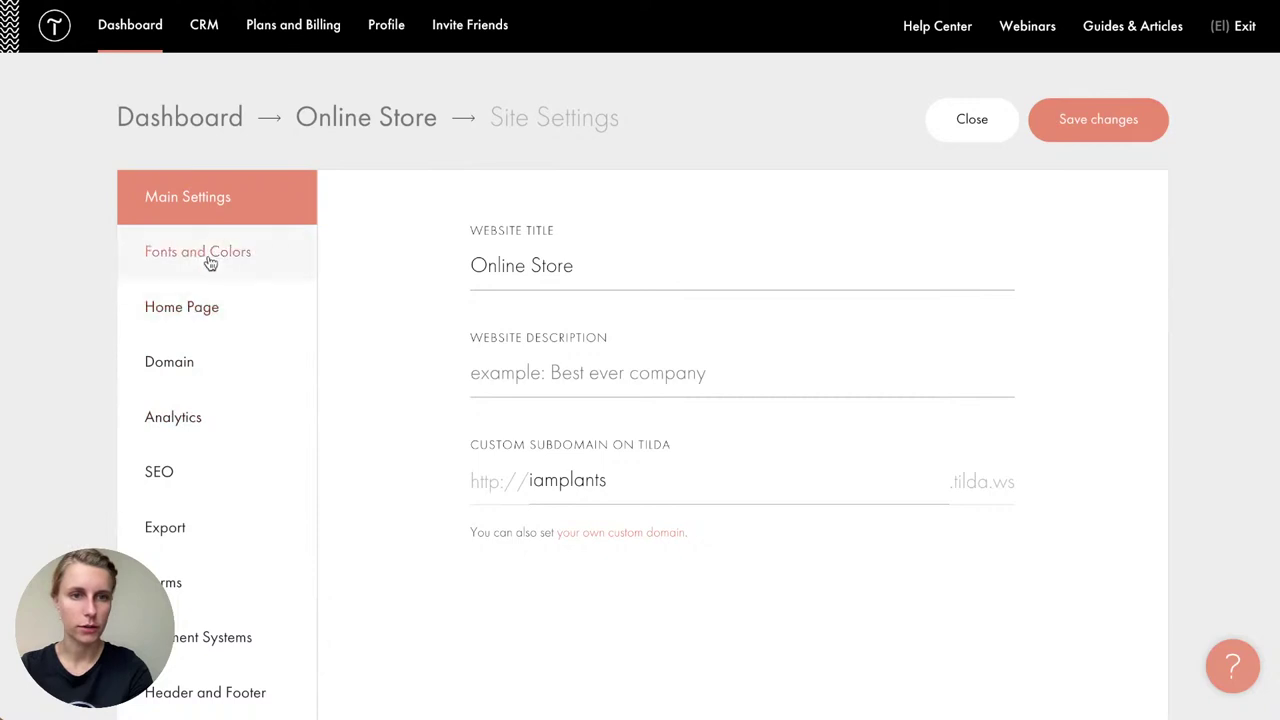
{"action": "scroll", "coordinate": [214, 650], "scroll_direction": "down", "scroll_amount": 1}
{"action": "left_click", "coordinate": [231, 608]}
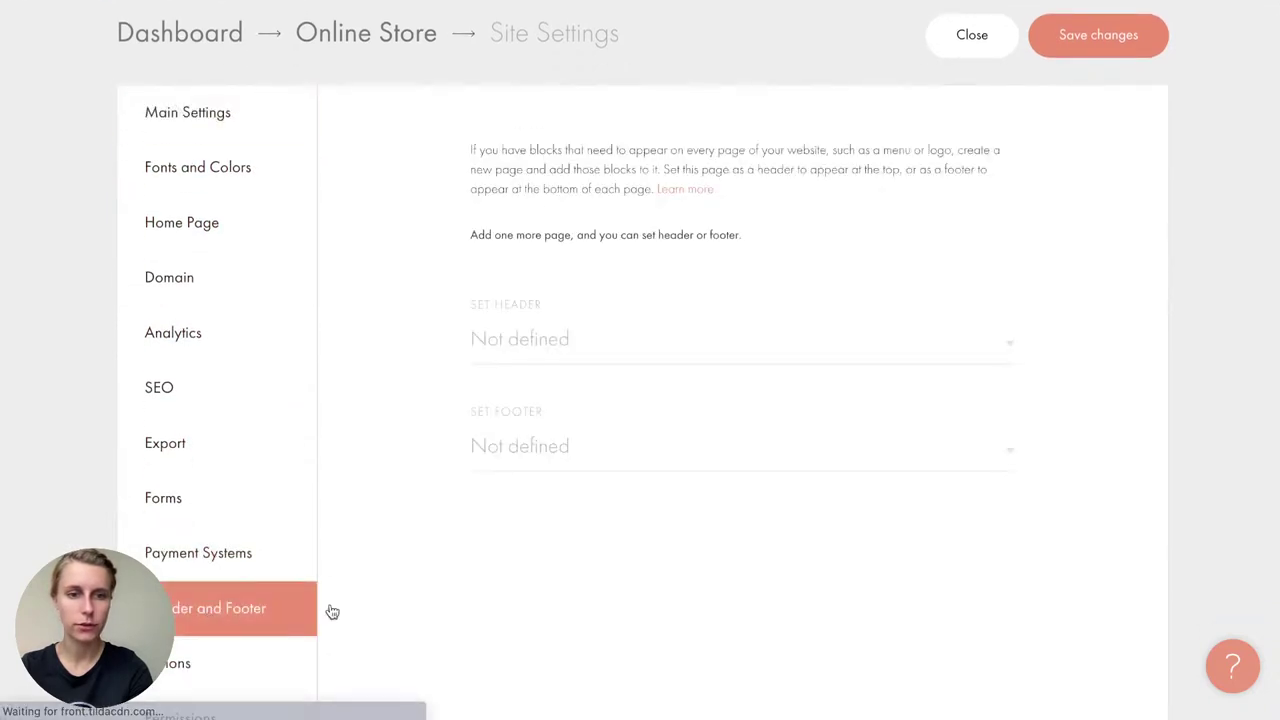
{"action": "scroll", "coordinate": [408, 617], "scroll_direction": "down", "scroll_amount": 1}
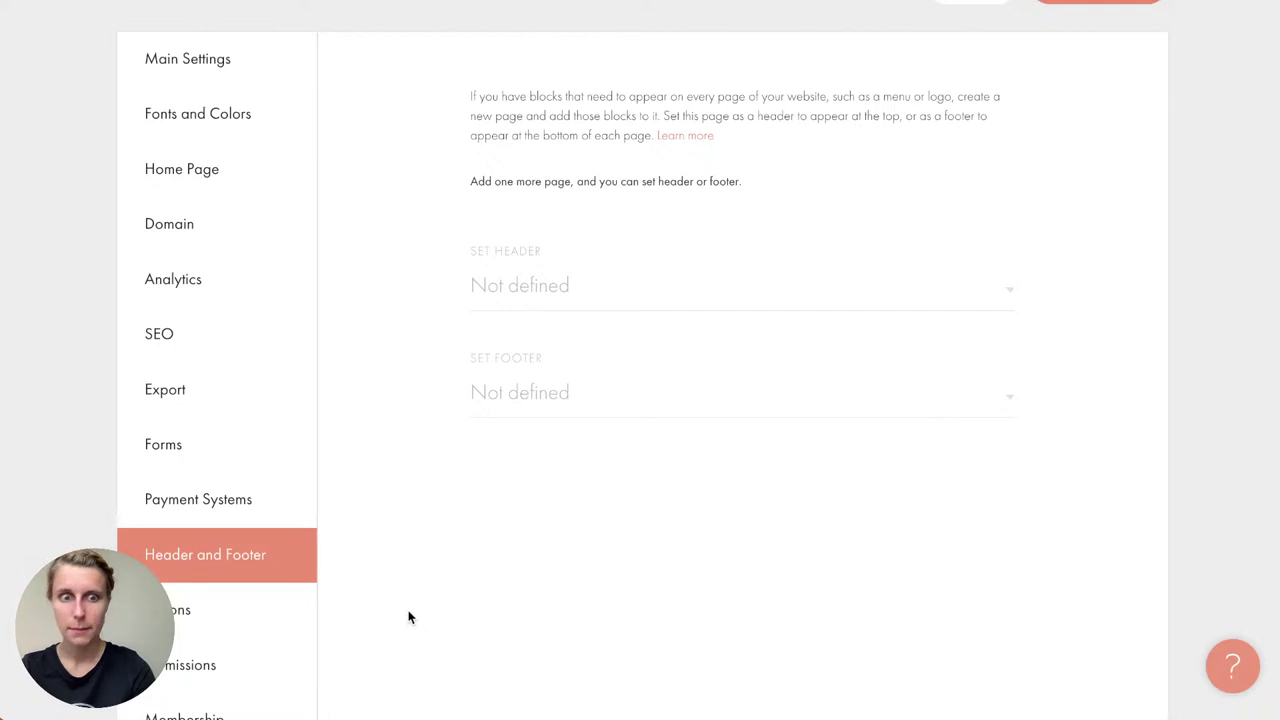
{"action": "scroll", "coordinate": [408, 617], "scroll_direction": "up", "scroll_amount": 1}
{"action": "scroll", "coordinate": [408, 617], "scroll_direction": "down", "scroll_amount": 1}
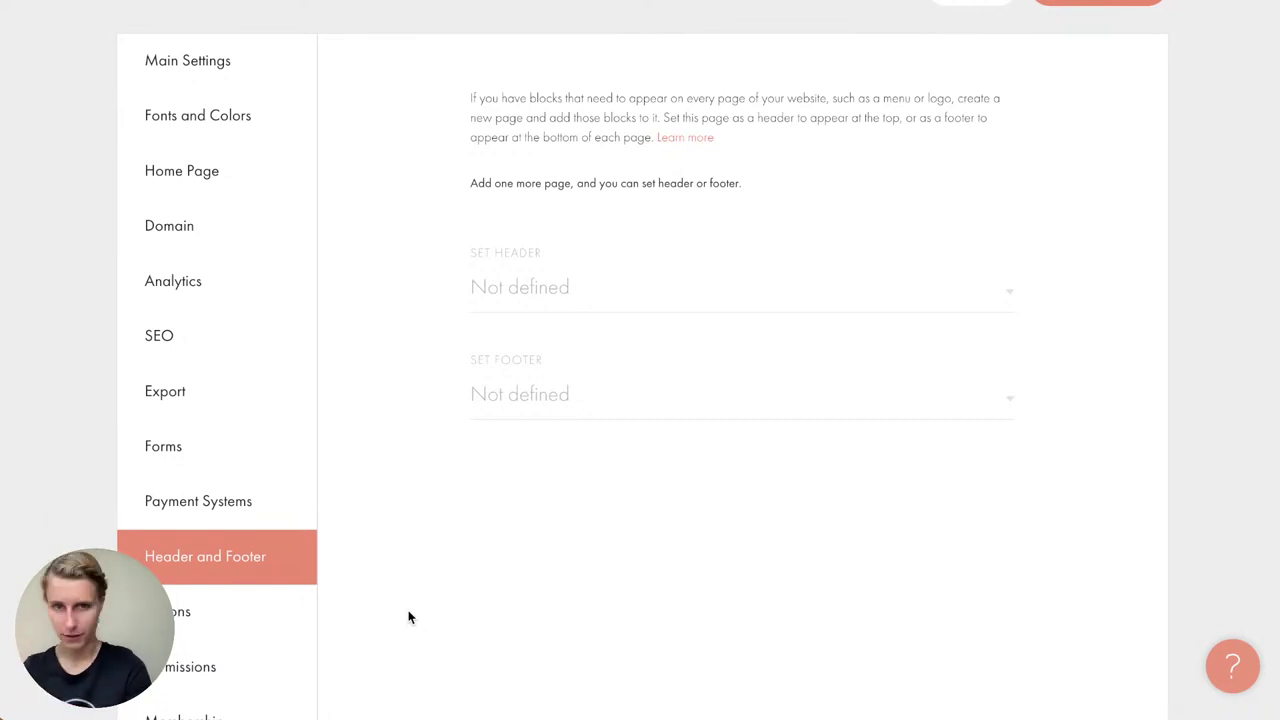
{"action": "scroll", "coordinate": [986, 203], "scroll_direction": "up", "scroll_amount": 3}
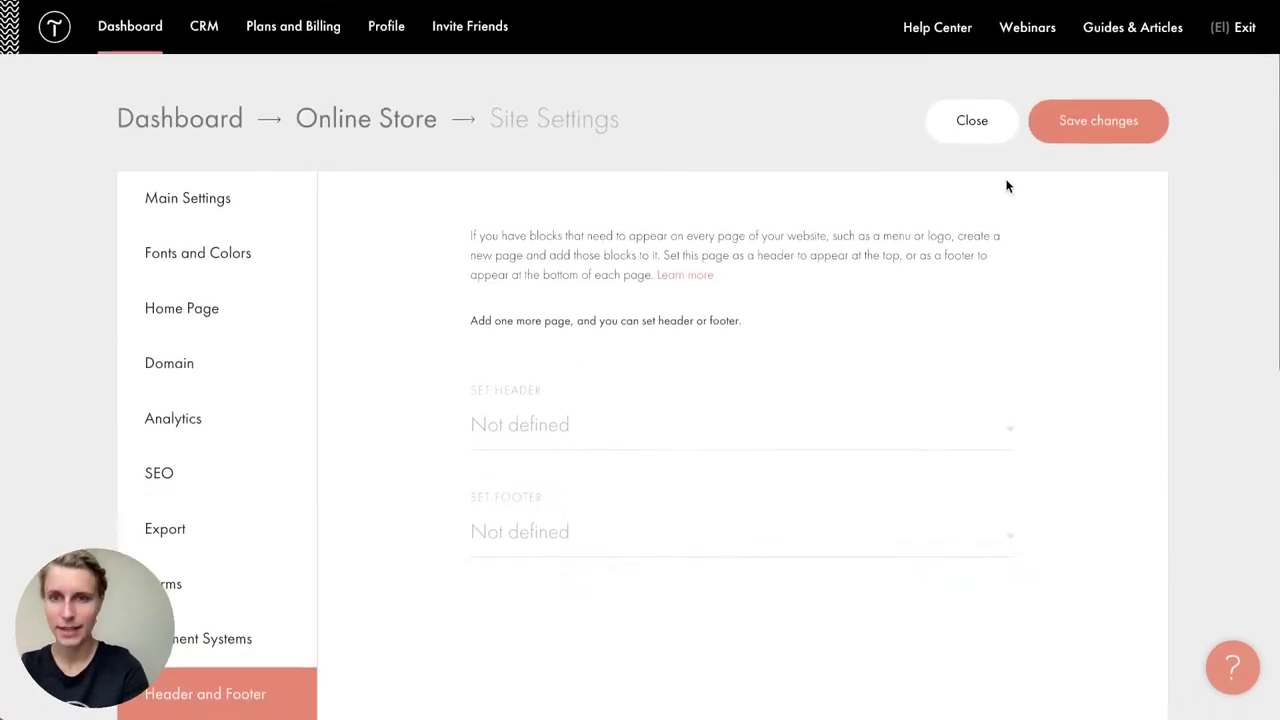
{"action": "left_click", "coordinate": [969, 116]}
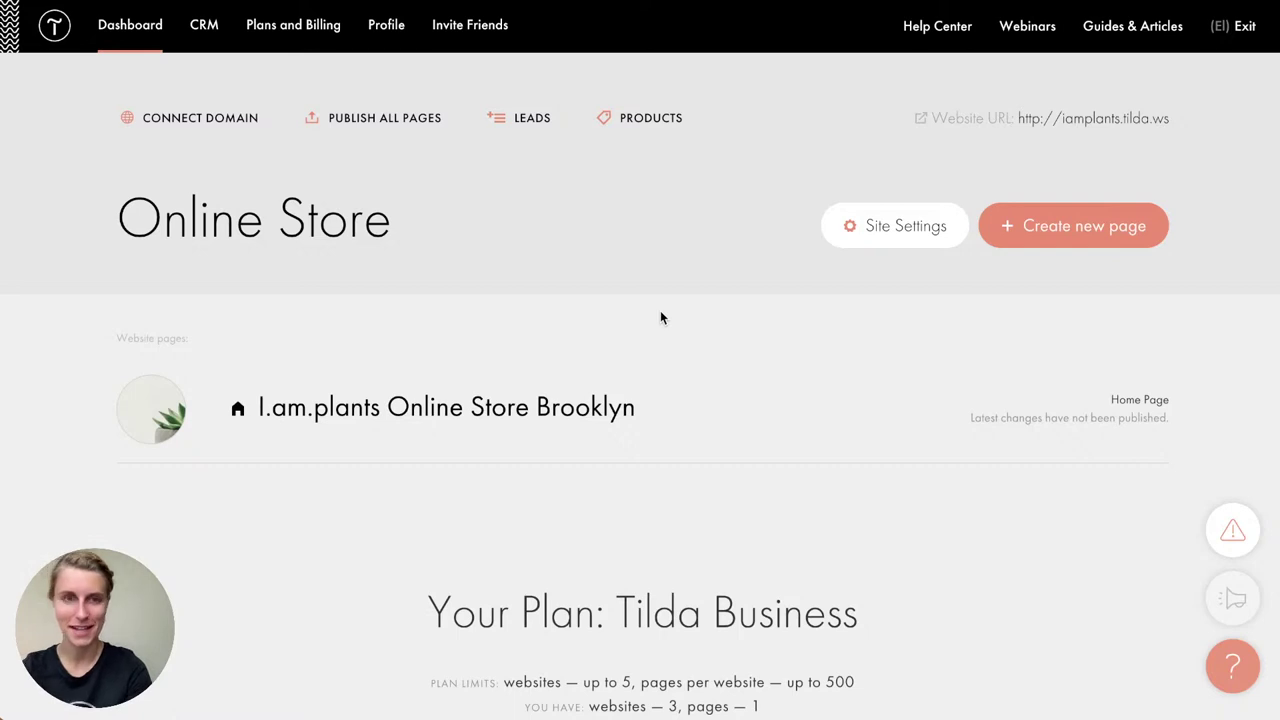
Step: Reopen the store page and scroll down to the 'Choose your plant' product grid
{"action": "scroll", "coordinate": [660, 315], "scroll_direction": "down", "scroll_amount": 1}
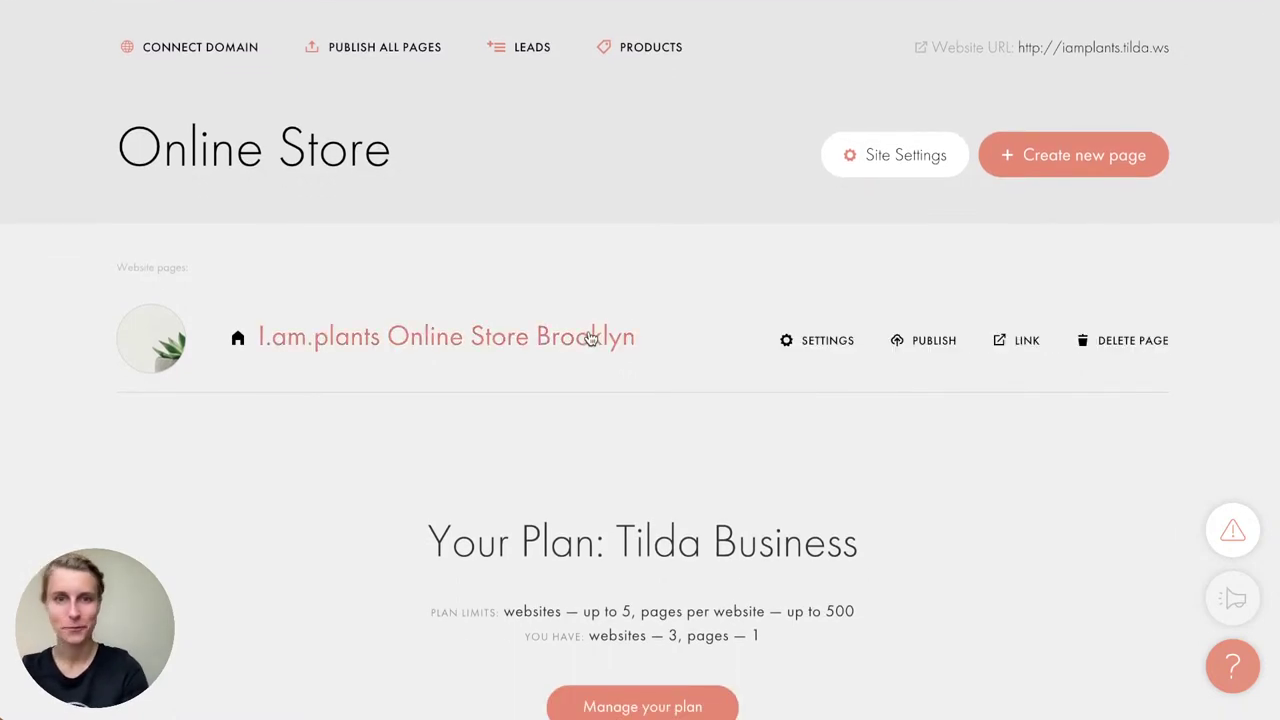
{"action": "left_click", "coordinate": [588, 337]}
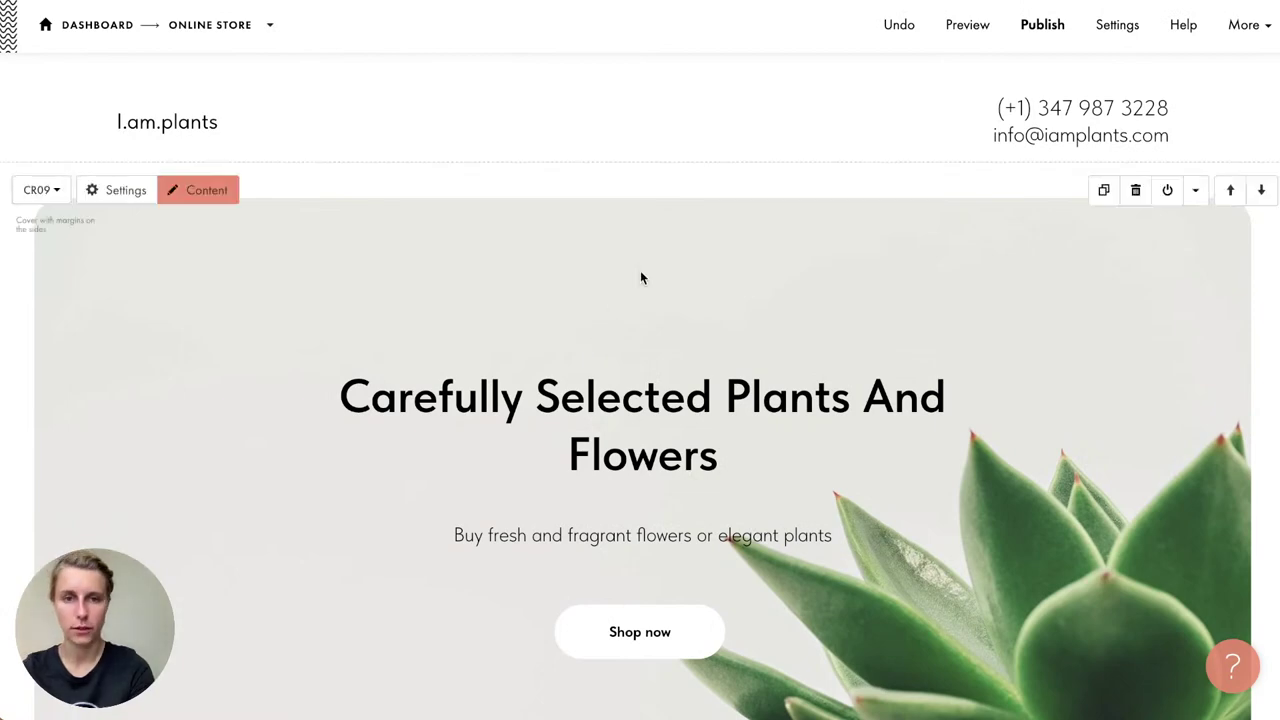
{"action": "scroll", "coordinate": [640, 277], "scroll_direction": "down", "scroll_amount": 10}
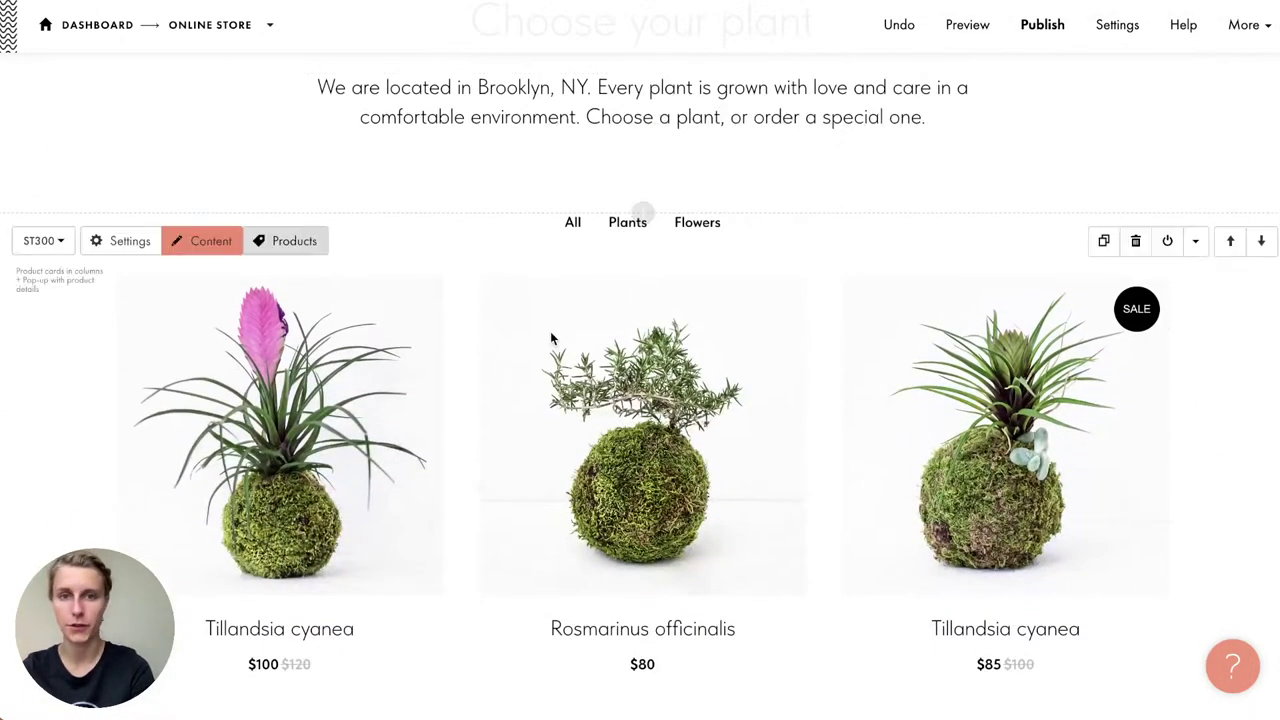
{"action": "scroll", "coordinate": [551, 339], "scroll_direction": "down", "scroll_amount": 1}
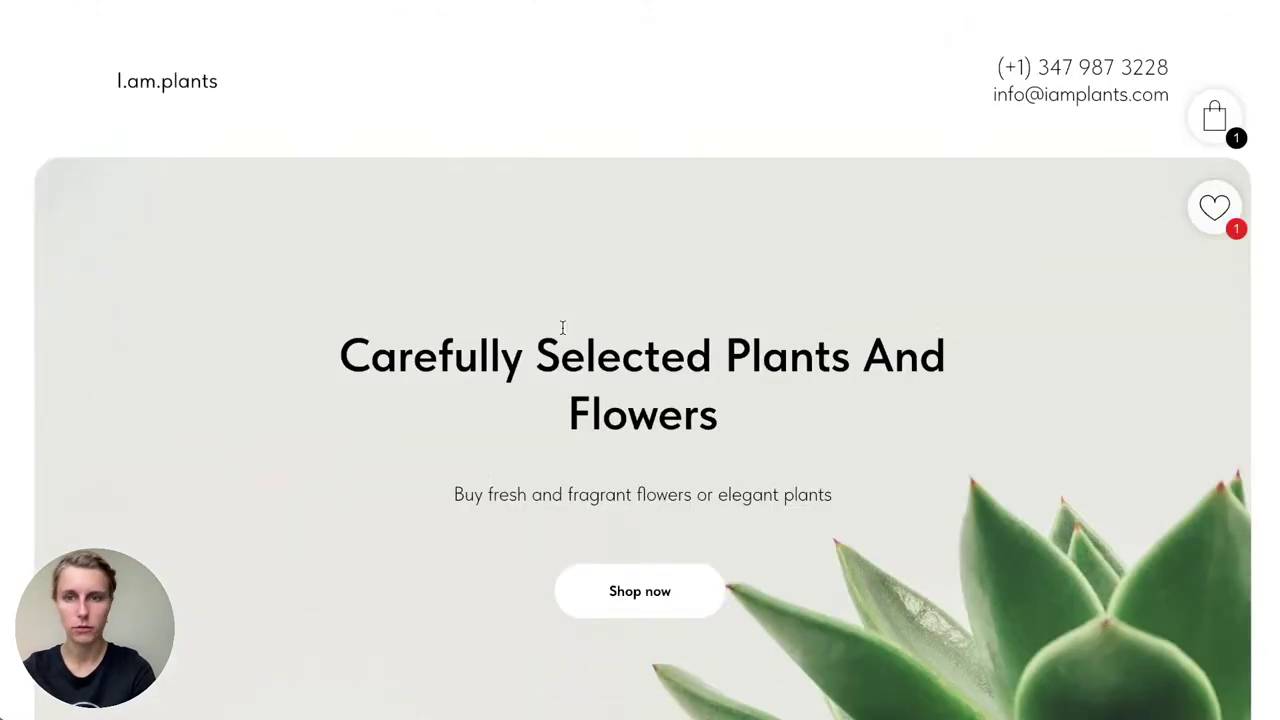
Step: Try the live catalog's search box and Sort dropdown, leaving the sort order unchanged
{"action": "scroll", "coordinate": [562, 327], "scroll_direction": "down", "scroll_amount": 10}
{"action": "scroll", "coordinate": [562, 327], "scroll_direction": "up", "scroll_amount": 1}
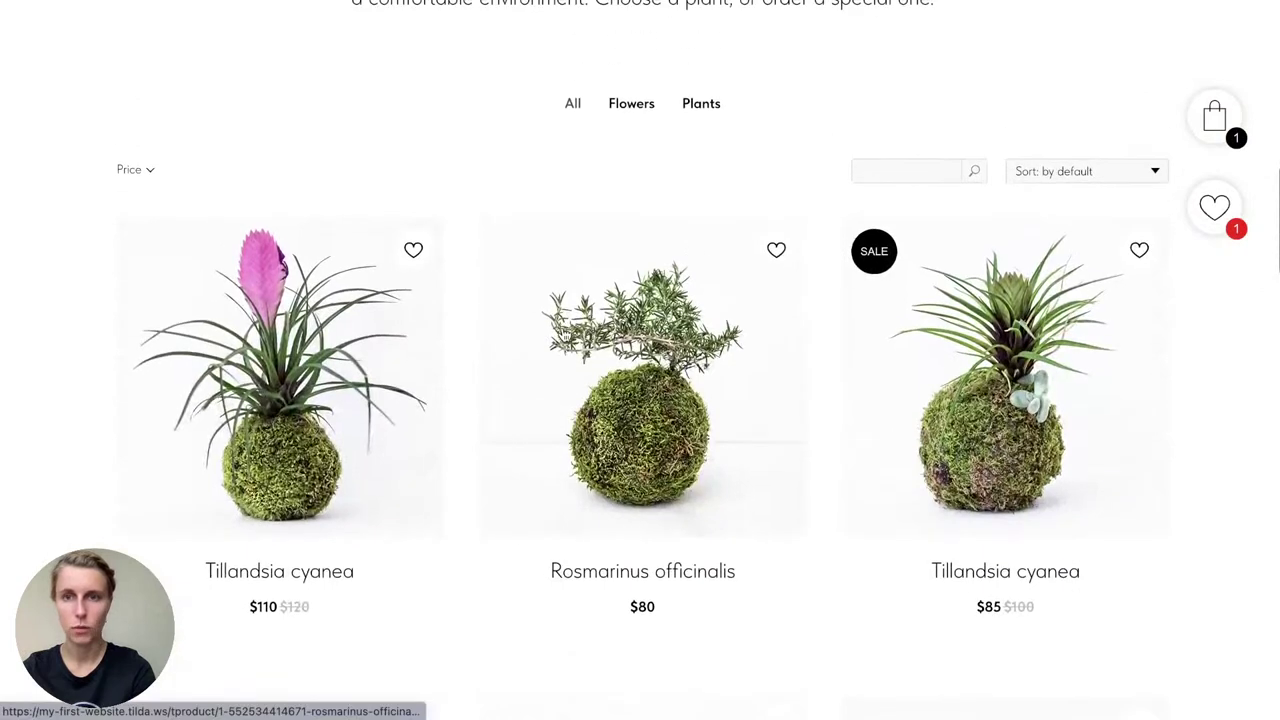
{"action": "left_click", "coordinate": [917, 171]}
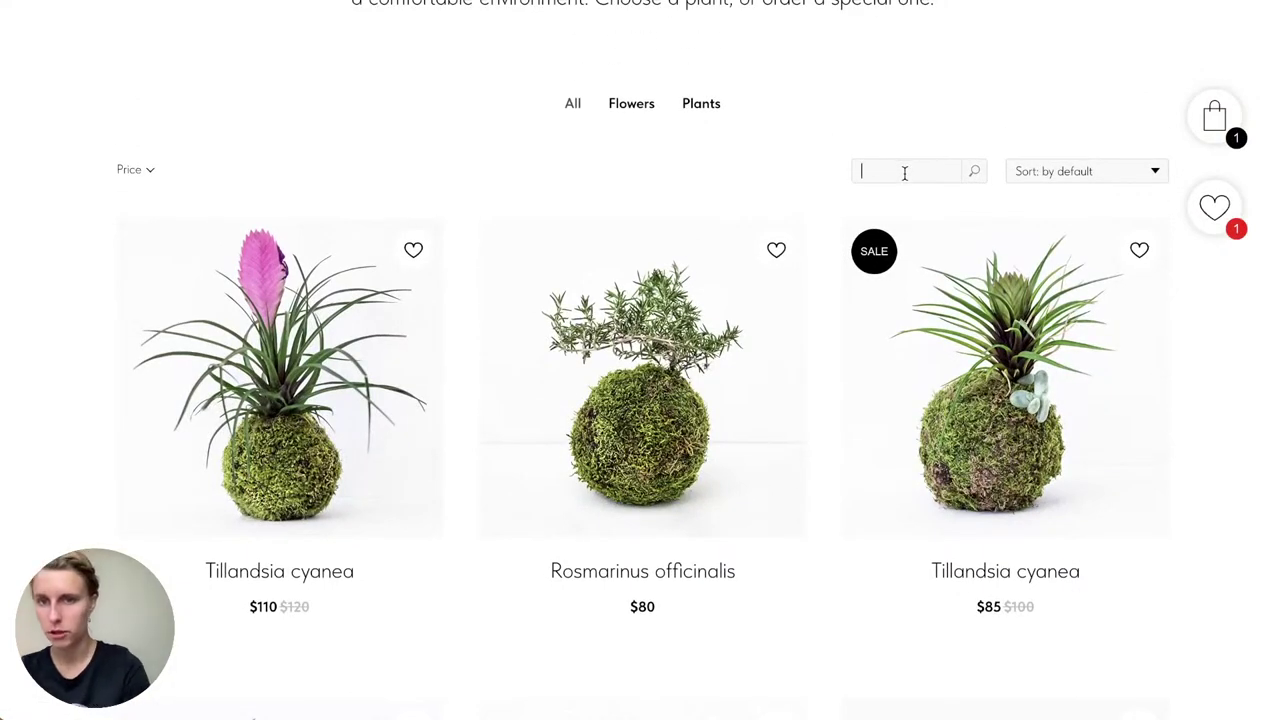
{"action": "left_click", "coordinate": [1068, 178]}
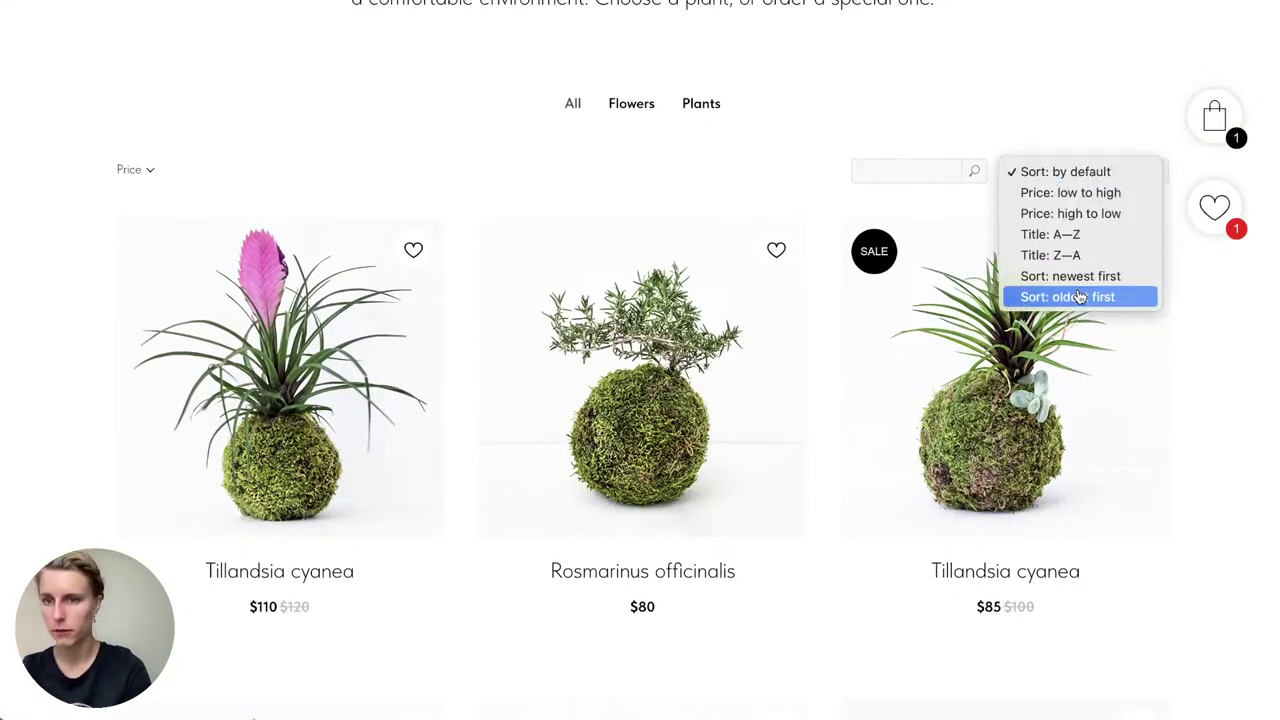
{"action": "left_click", "coordinate": [154, 171]}
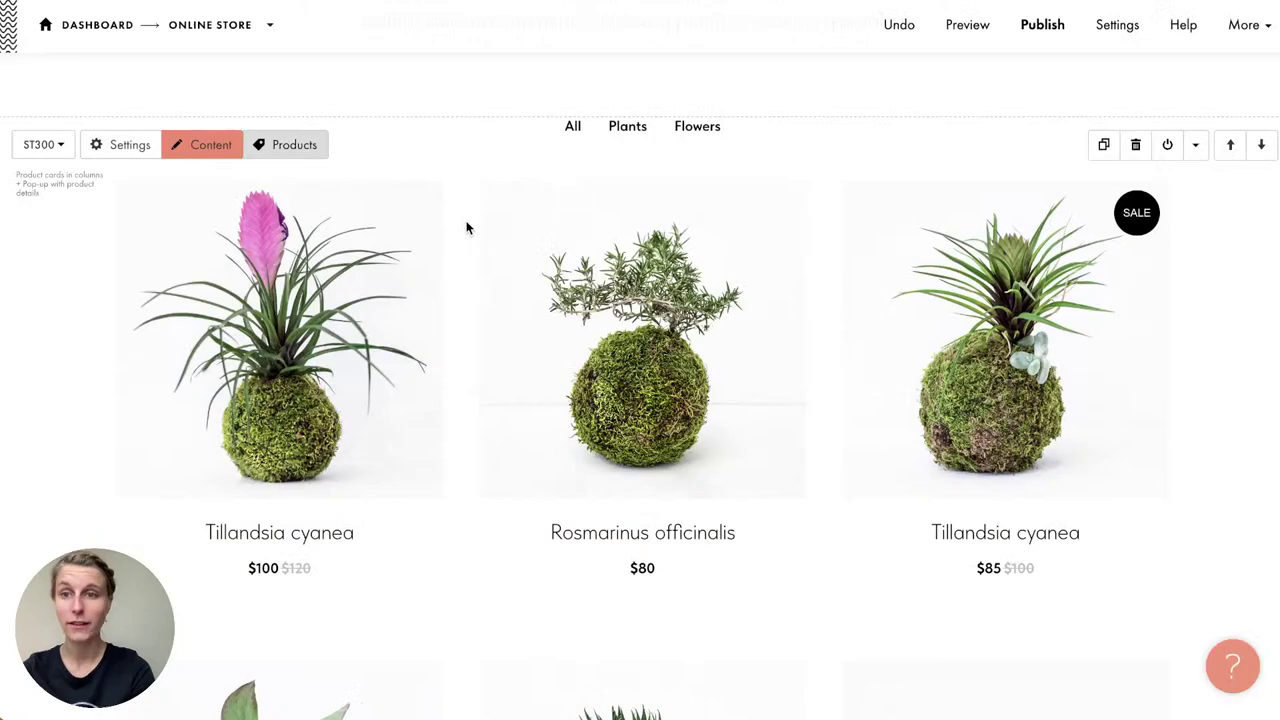
Step: Turn on Show search field and Show sort controls in the Products catalog filters
{"action": "left_click", "coordinate": [314, 150]}
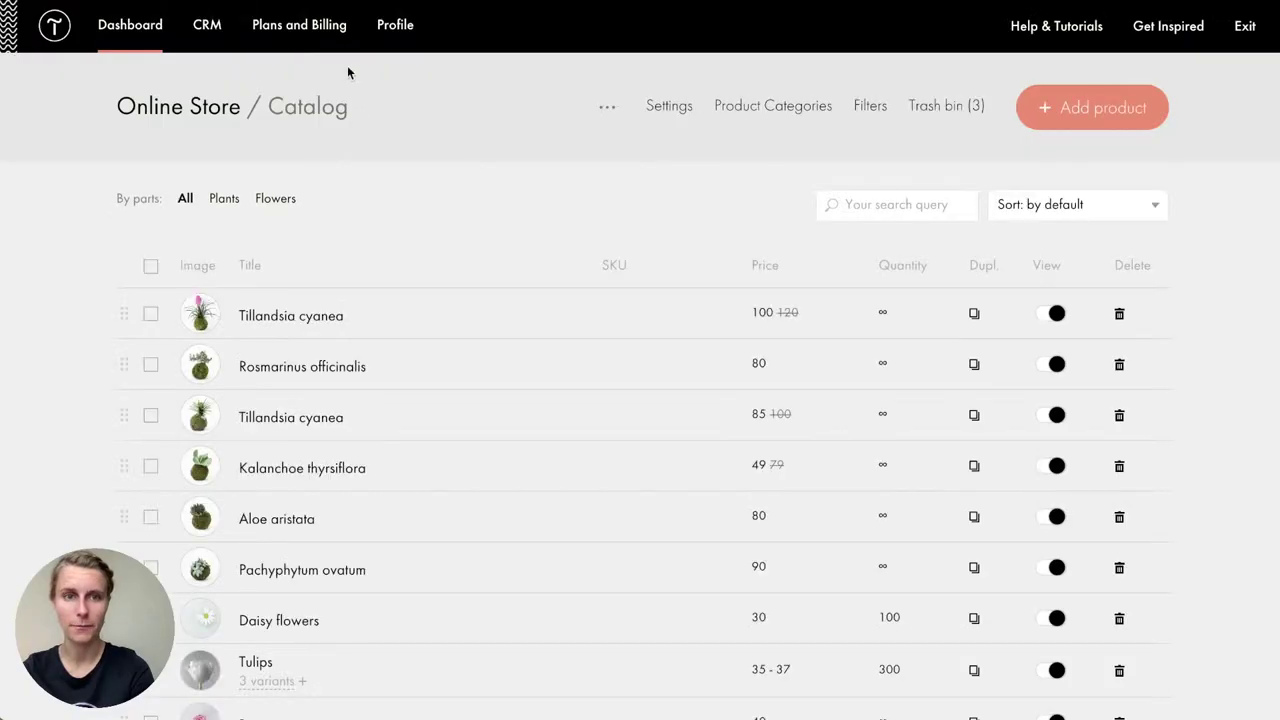
{"action": "left_click", "coordinate": [862, 108]}
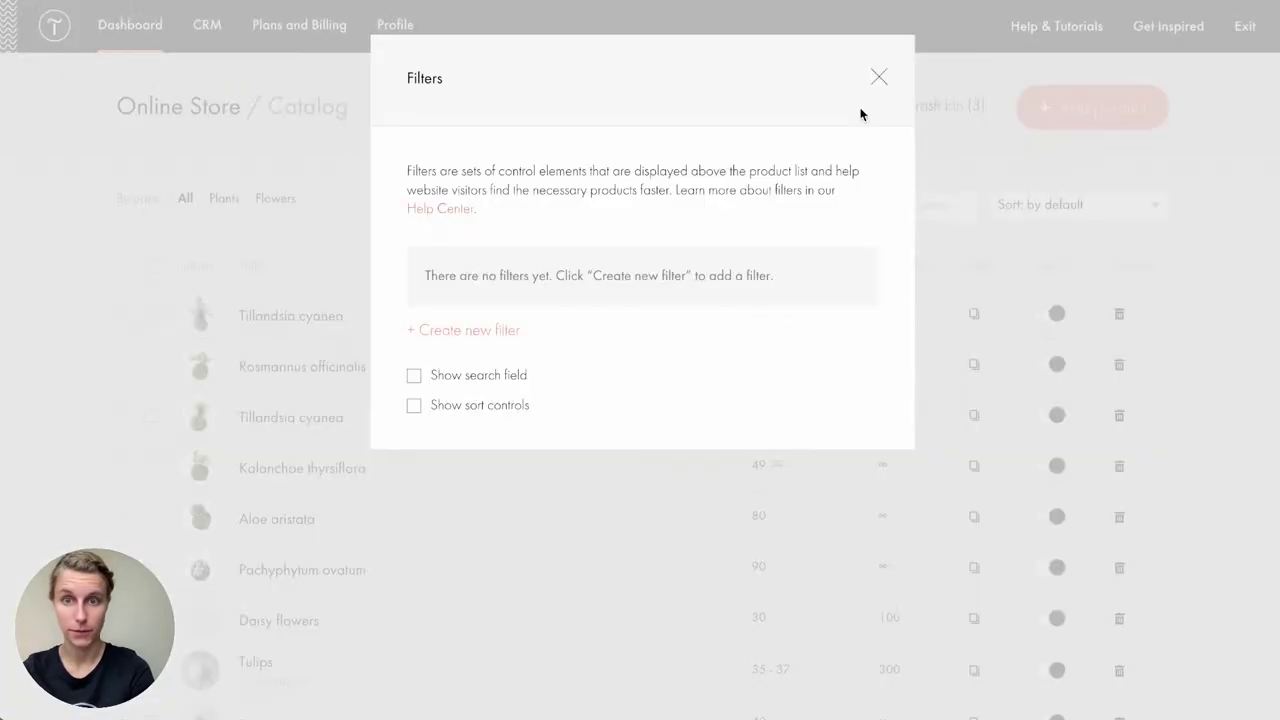
{"action": "left_click", "coordinate": [484, 380]}
{"action": "left_click", "coordinate": [474, 410]}
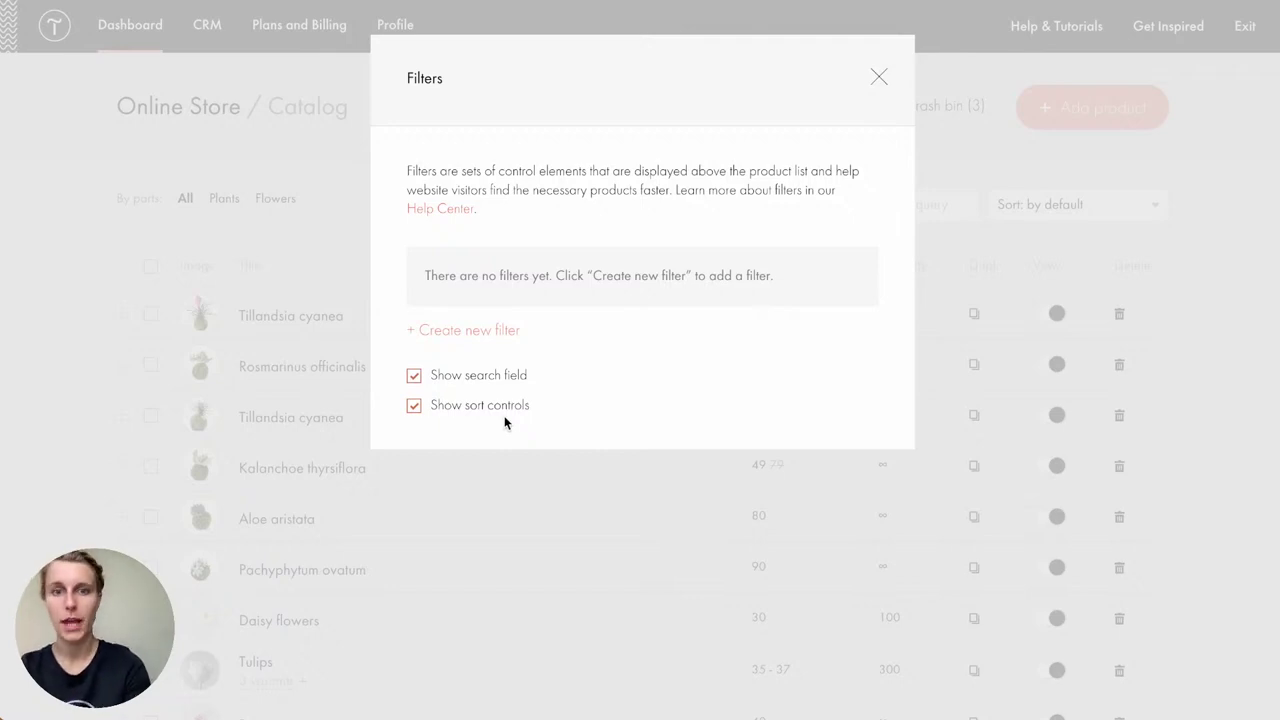
Step: Start a new catalog filter with type Price and edit its title
{"action": "left_click", "coordinate": [485, 333]}
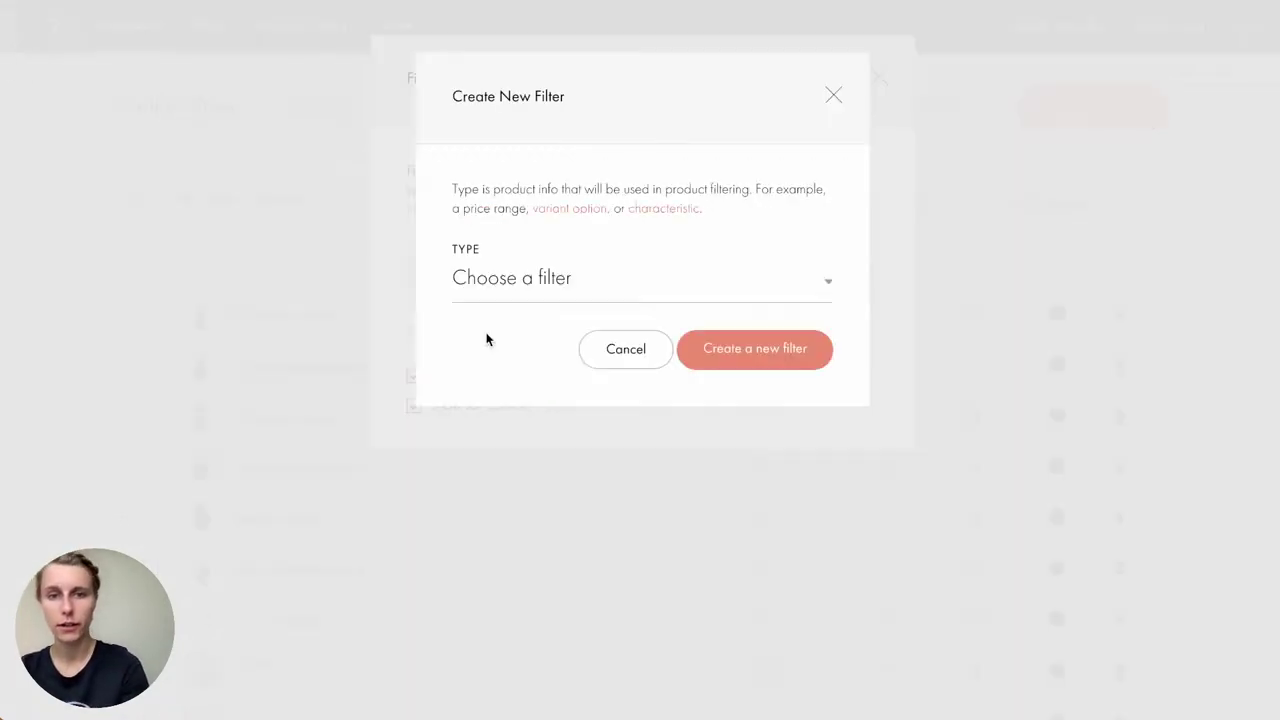
{"action": "left_click", "coordinate": [553, 284]}
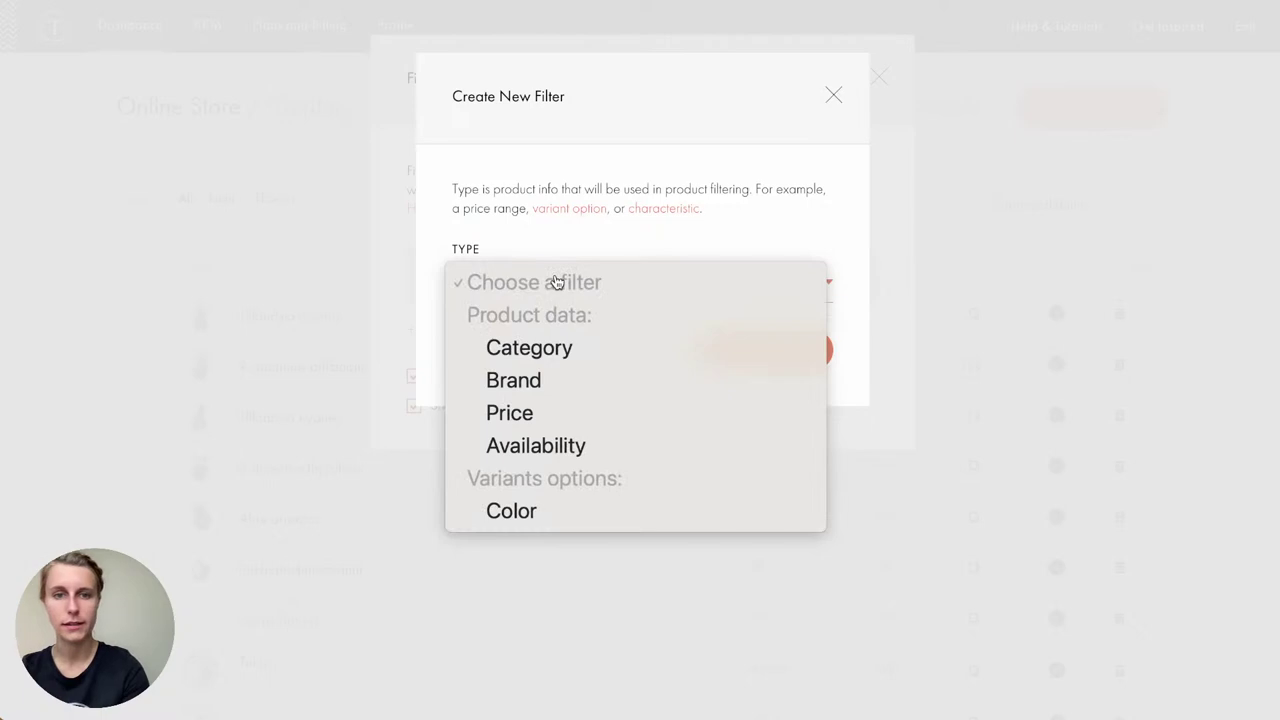
{"action": "left_click", "coordinate": [569, 418]}
{"action": "left_click", "coordinate": [528, 289]}
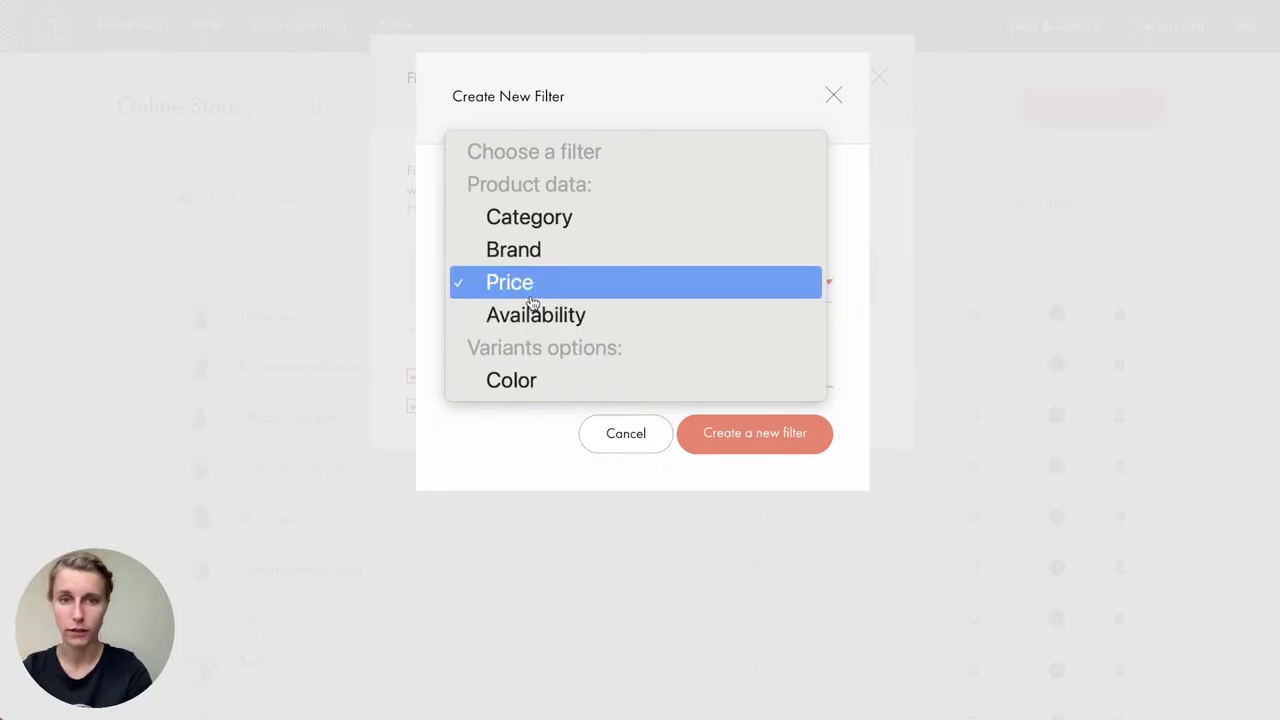
{"action": "left_click", "coordinate": [531, 296]}
{"action": "left_click", "coordinate": [538, 397]}
{"action": "left_click_drag", "start_coordinate": [516, 377], "coordinate": [401, 357]}
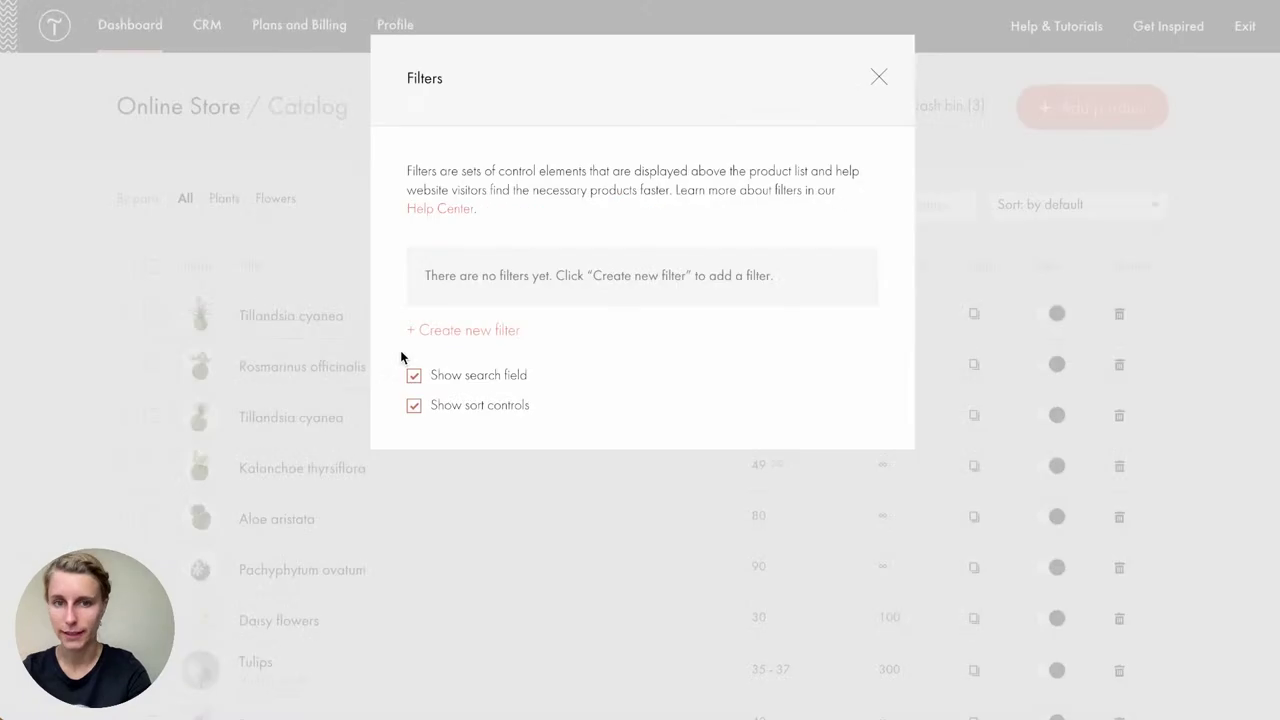
Step: Recreate the filter with type Price, save it and close the filter settings
{"action": "left_click", "coordinate": [438, 333]}
{"action": "left_click", "coordinate": [543, 277]}
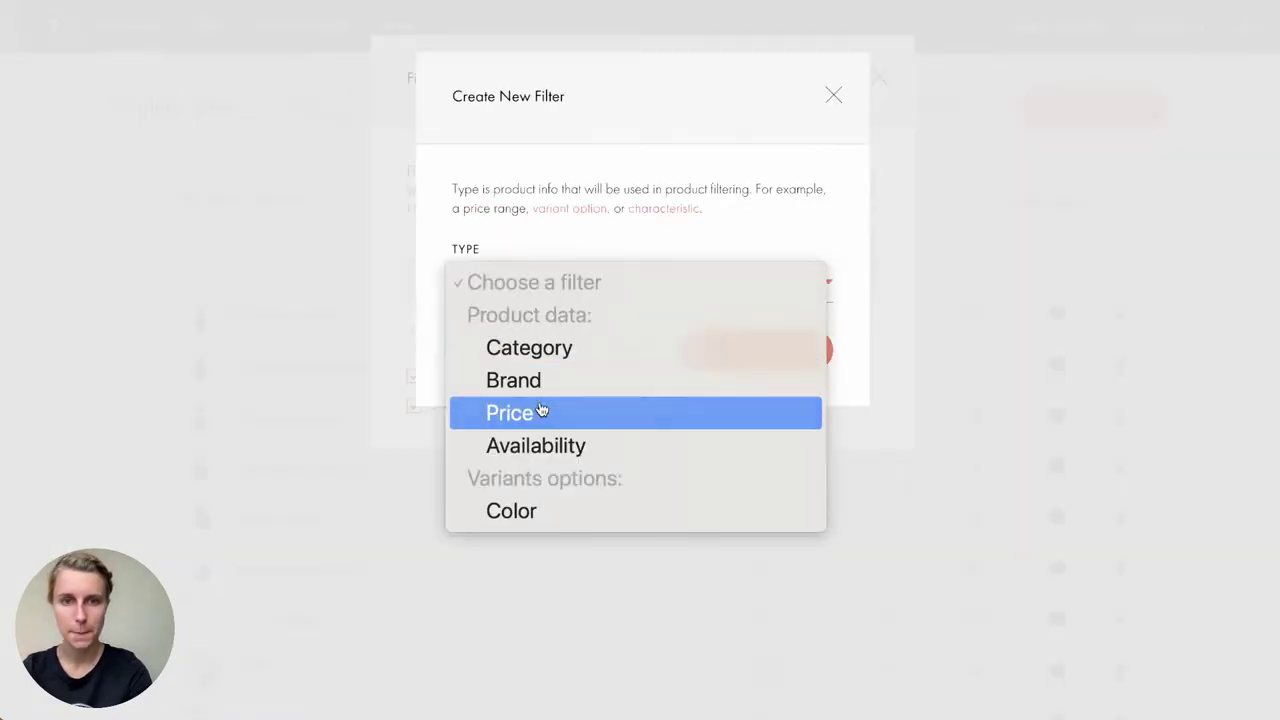
{"action": "left_click", "coordinate": [534, 414]}
{"action": "left_click_drag", "start_coordinate": [510, 363], "coordinate": [452, 363]}
{"action": "left_click", "coordinate": [500, 363]}
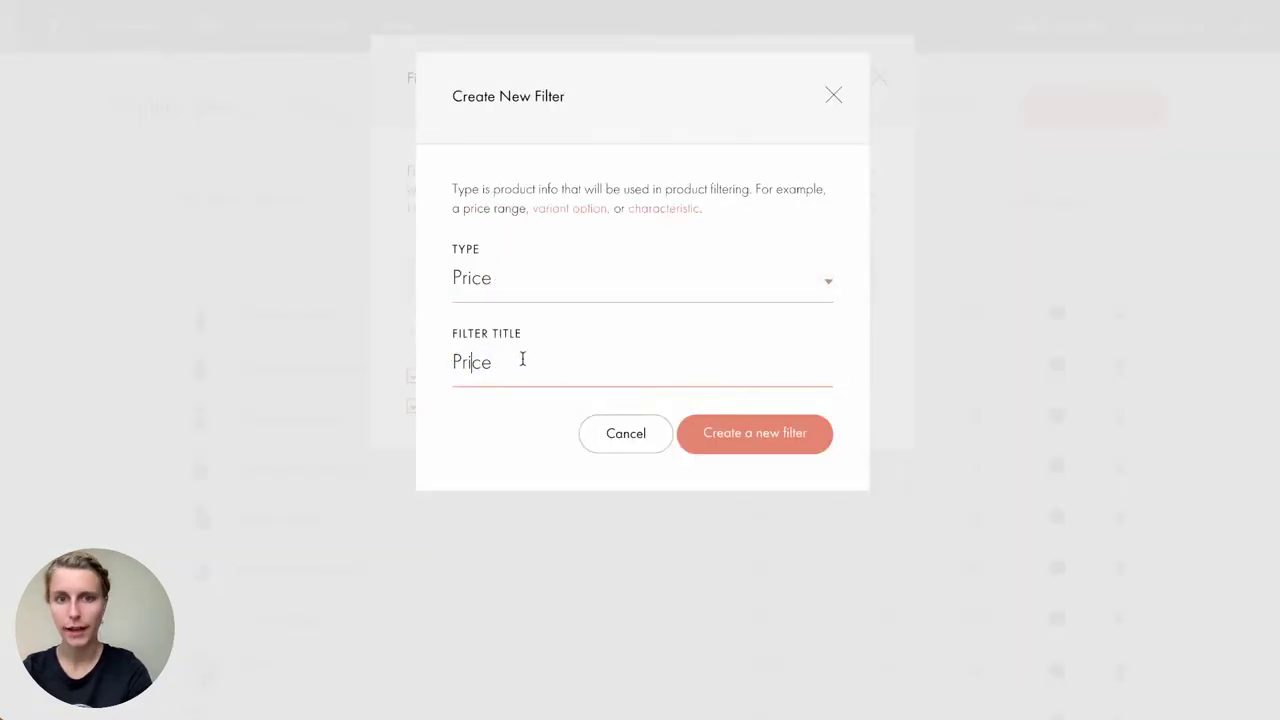
{"action": "left_click", "coordinate": [793, 441]}
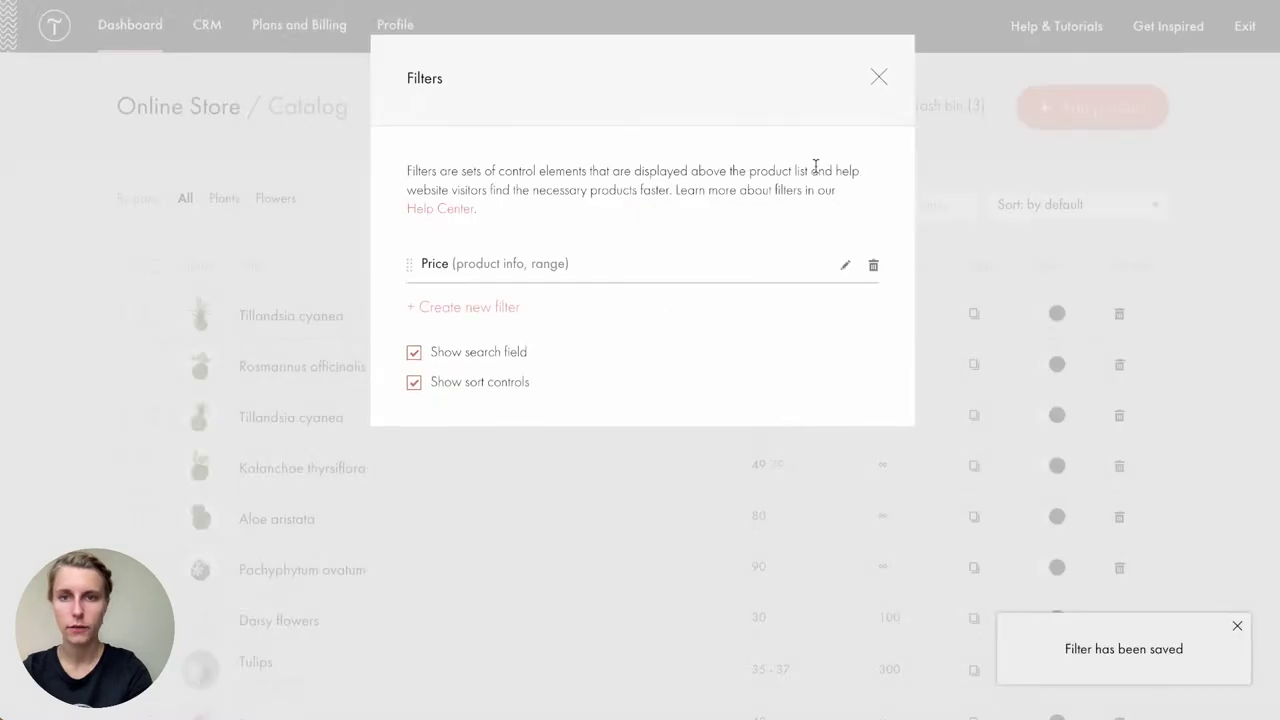
{"action": "left_click", "coordinate": [880, 80]}
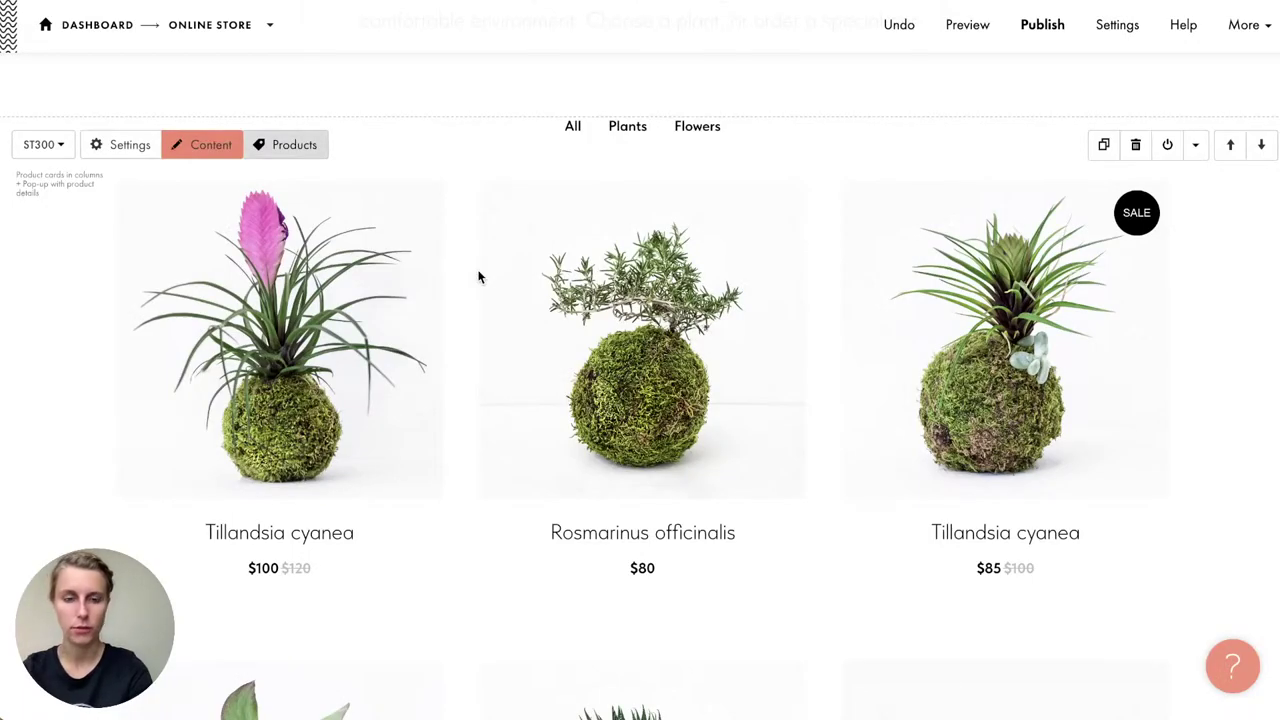
Step: Publish the store page and check the live page
{"action": "left_click", "coordinate": [1038, 26]}
{"action": "left_click", "coordinate": [680, 236]}
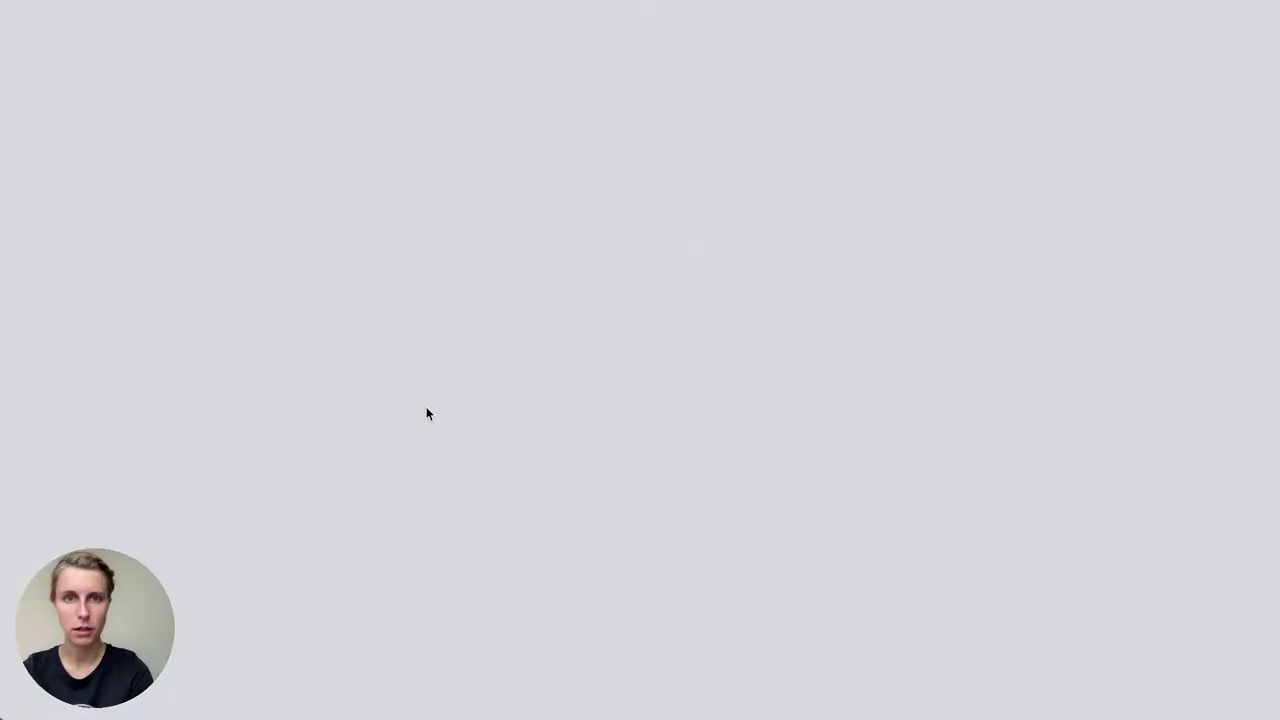
{"action": "scroll", "coordinate": [427, 410], "scroll_direction": "down", "scroll_amount": 10}
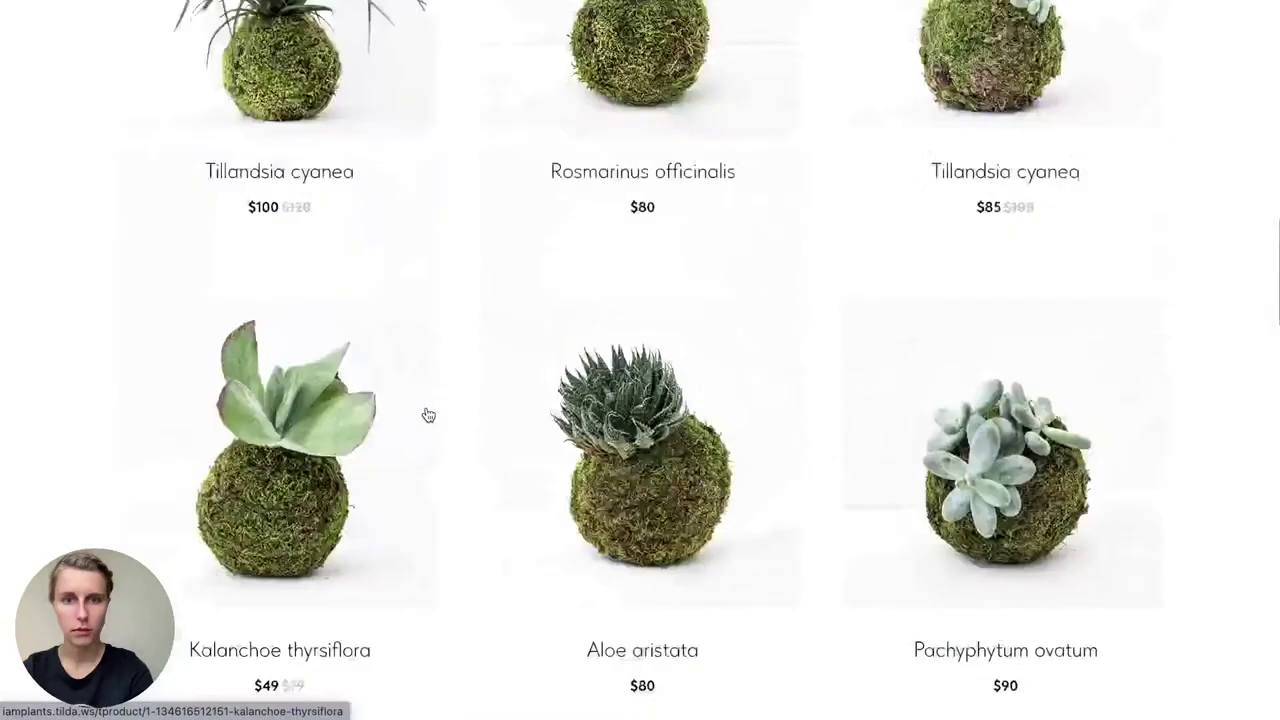
{"action": "scroll", "coordinate": [427, 414], "scroll_direction": "up", "scroll_amount": 5}
{"action": "left_click", "coordinate": [453, 373]}
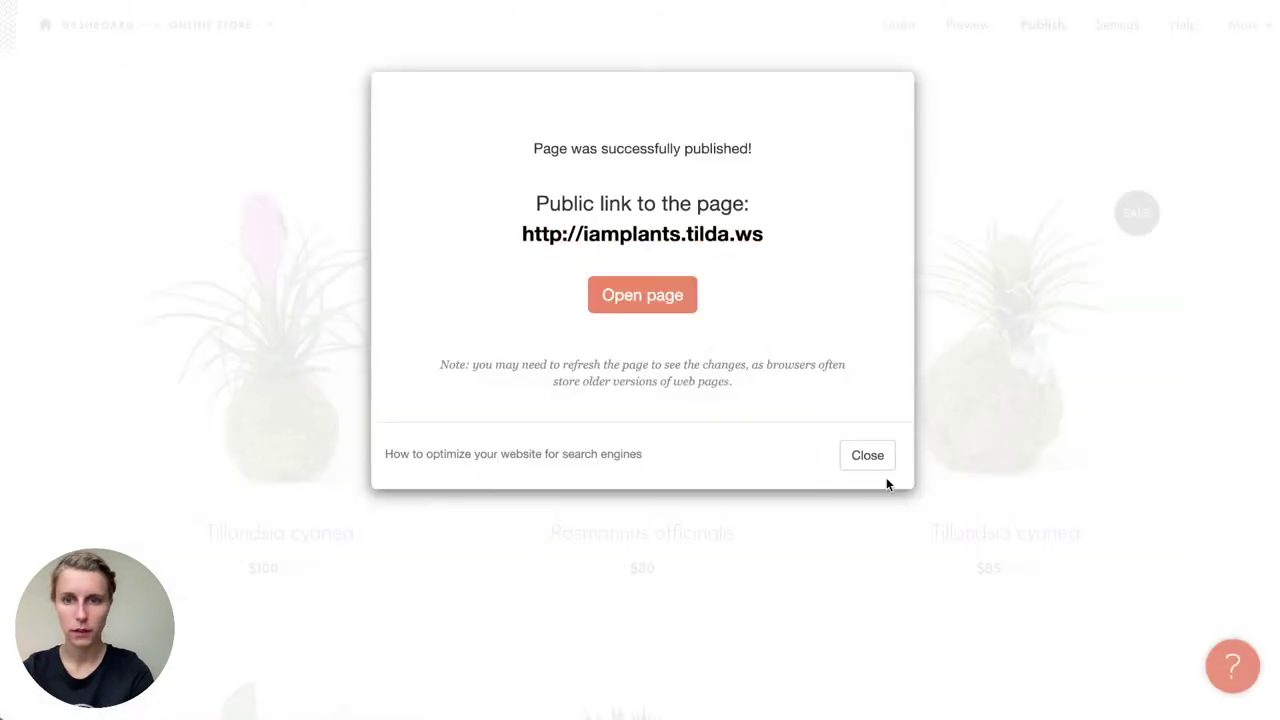
{"action": "left_click", "coordinate": [872, 462]}
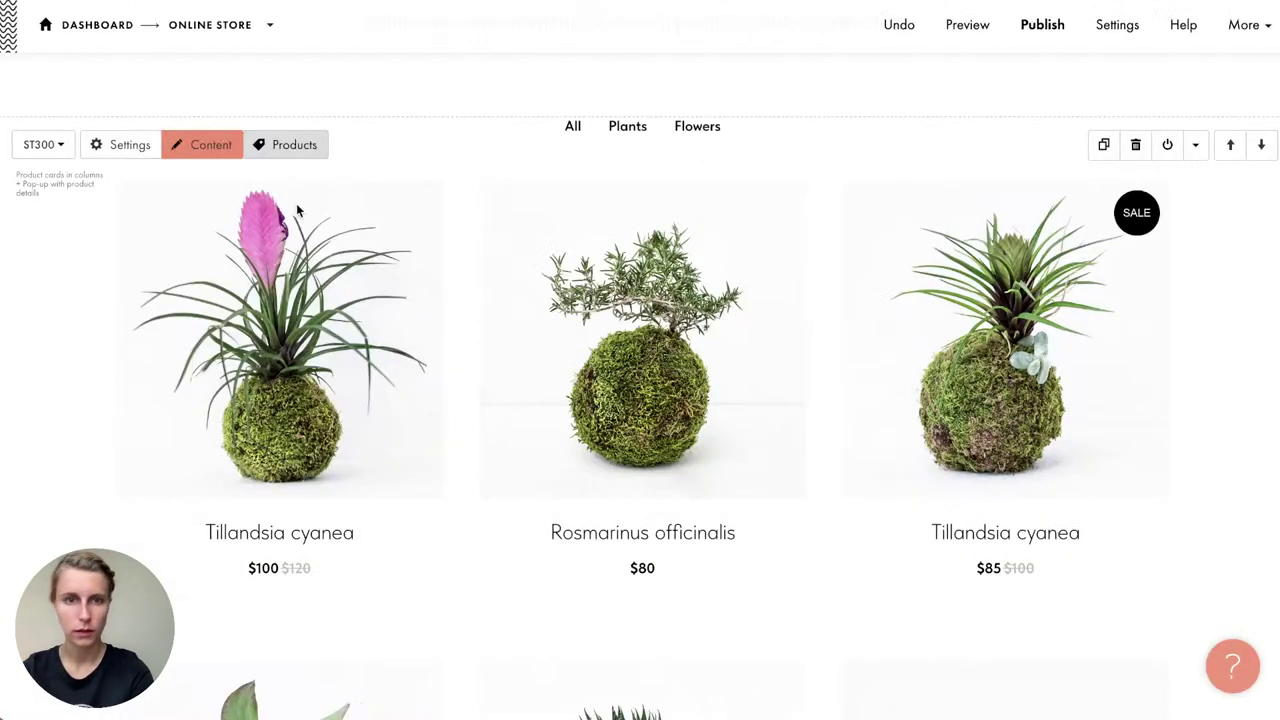
Step: Keep All products in the store block's content settings, save, and republish the page
{"action": "left_click", "coordinate": [222, 148]}
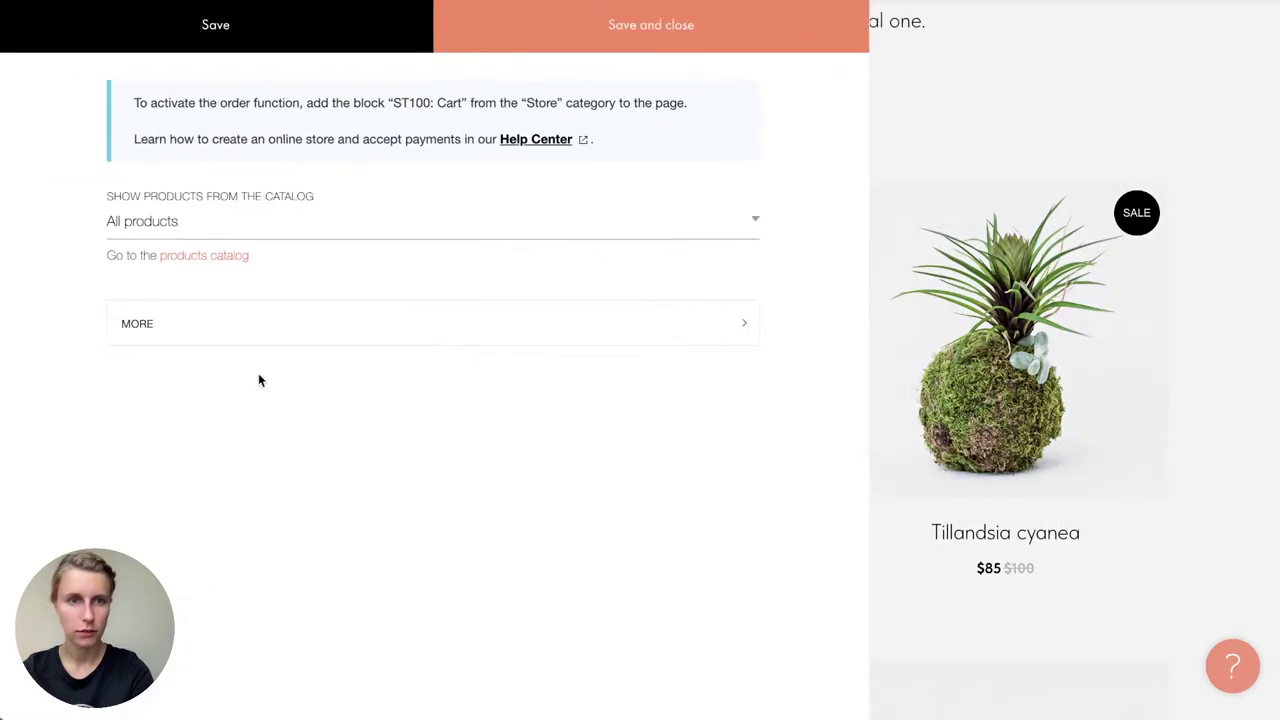
{"action": "left_click", "coordinate": [243, 214]}
{"action": "left_click", "coordinate": [227, 223]}
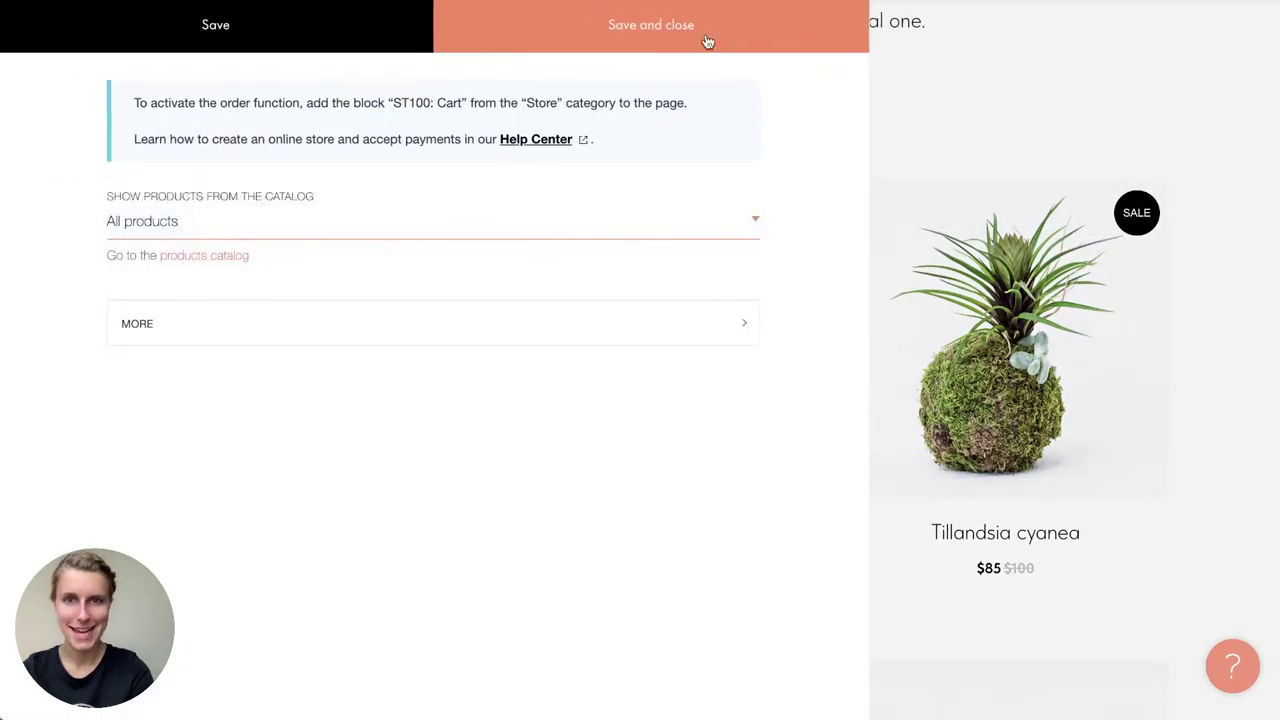
{"action": "left_click", "coordinate": [706, 40]}
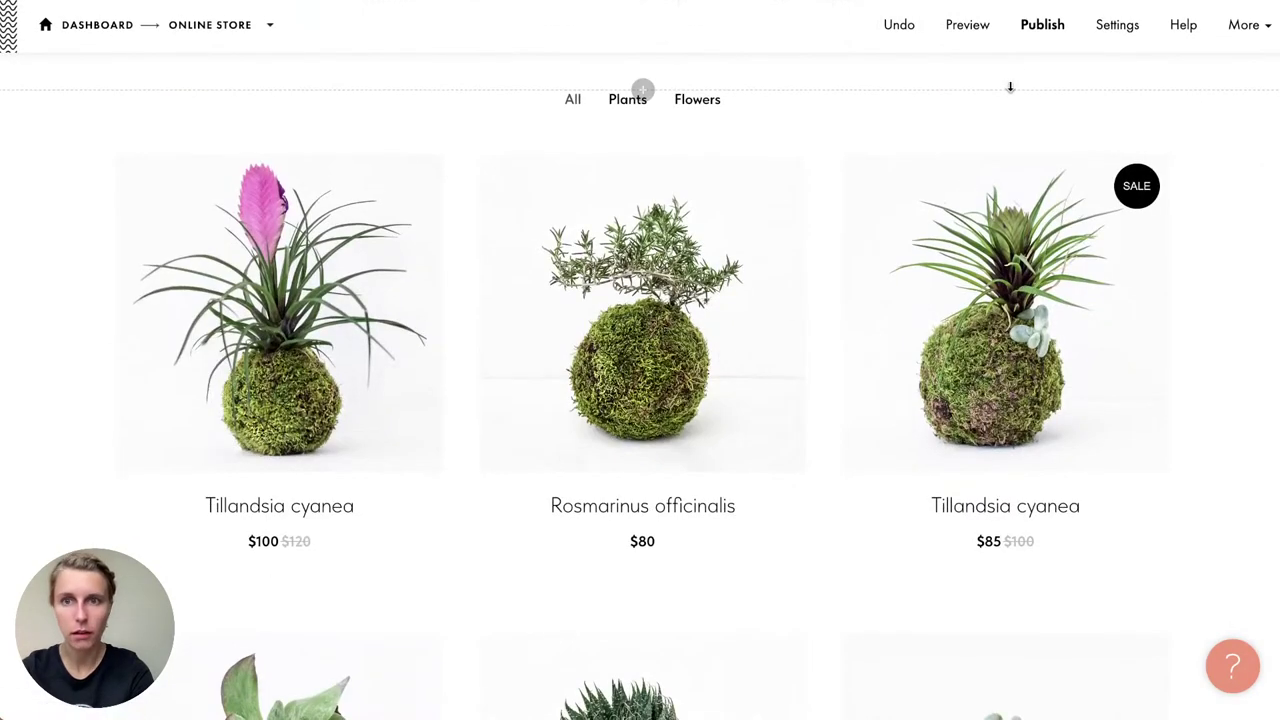
{"action": "left_click", "coordinate": [1037, 35]}
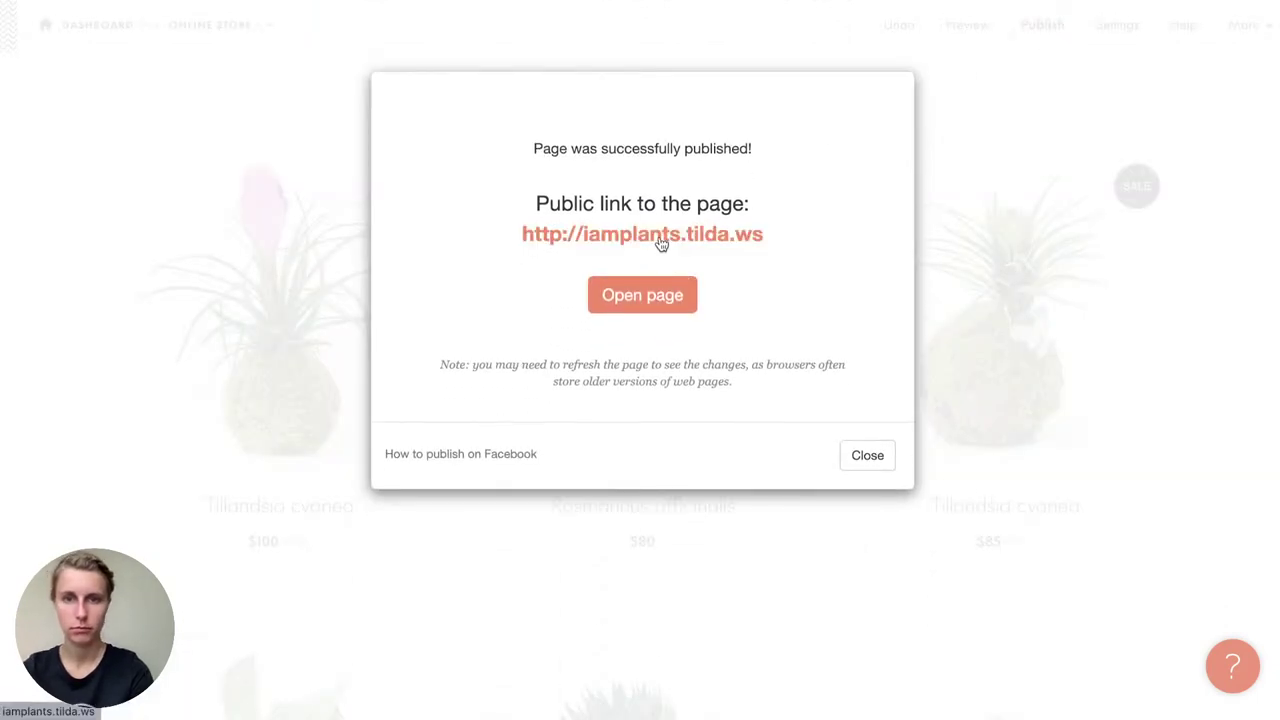
{"action": "left_click", "coordinate": [660, 240]}
Step: Look at the Rosmarinus officinalis product details on the live page, then close them
{"action": "scroll", "coordinate": [659, 242], "scroll_direction": "down", "scroll_amount": 5}
{"action": "scroll", "coordinate": [658, 242], "scroll_direction": "down", "scroll_amount": 3}
{"action": "scroll", "coordinate": [658, 242], "scroll_direction": "up", "scroll_amount": 2}
{"action": "left_click", "coordinate": [645, 430]}
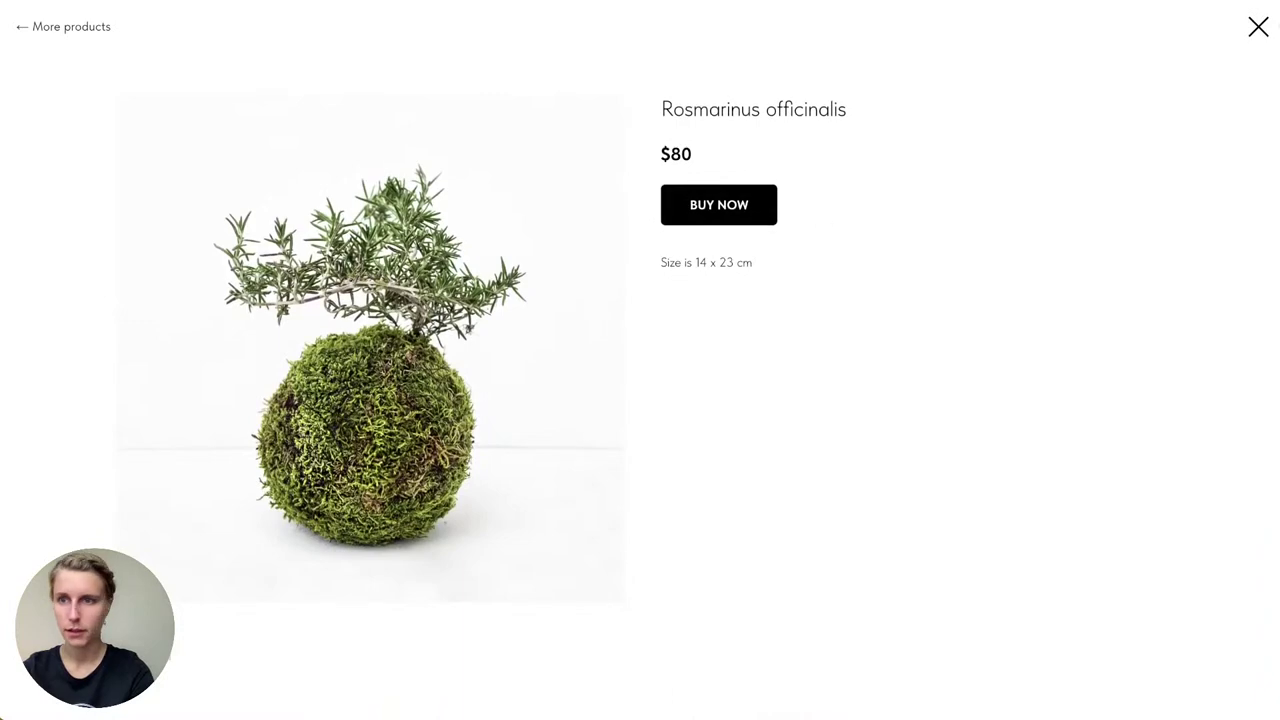
{"action": "left_click", "coordinate": [1258, 27]}
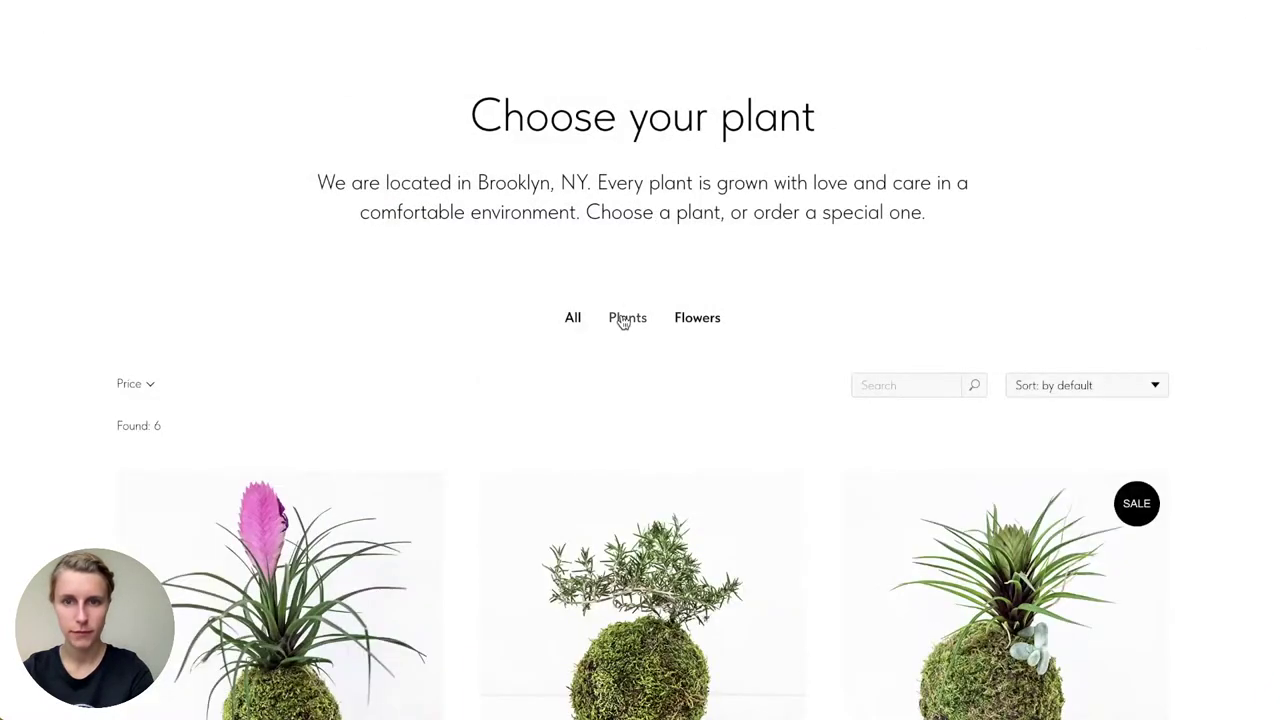
Step: Search the live catalog for 'tulip'
{"action": "left_click", "coordinate": [902, 385]}
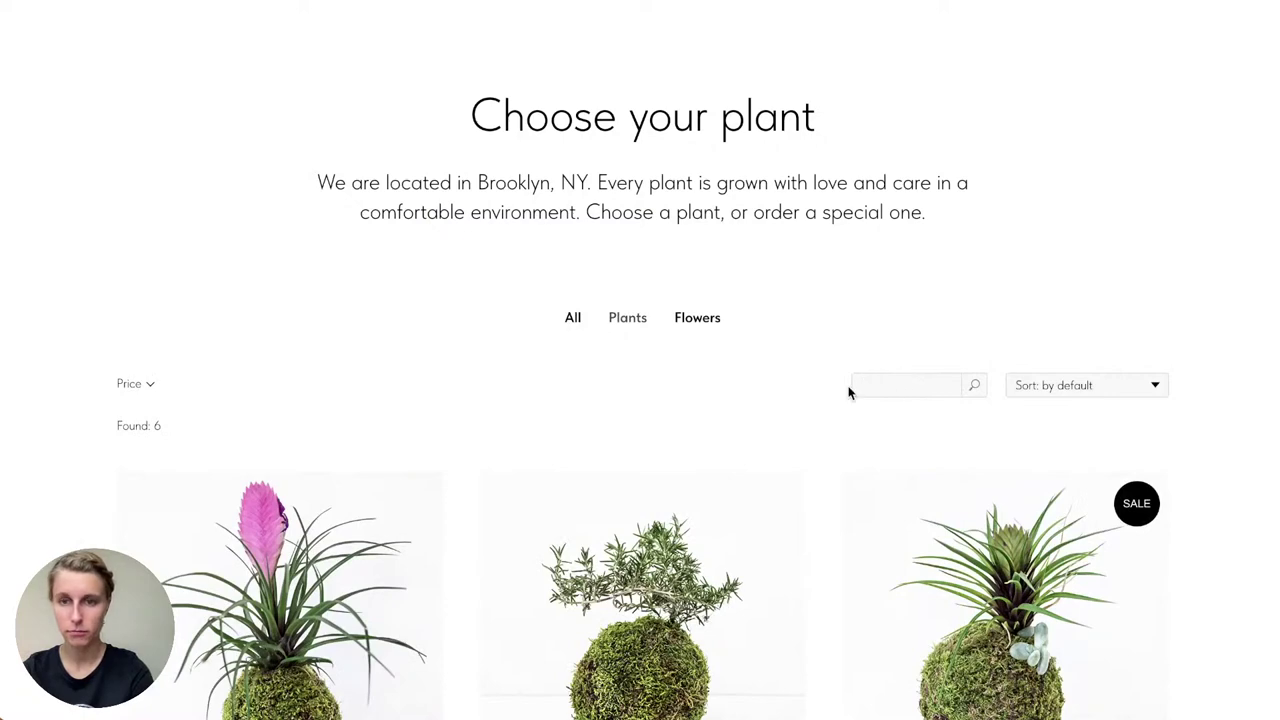
{"action": "type", "text": "tulip"}
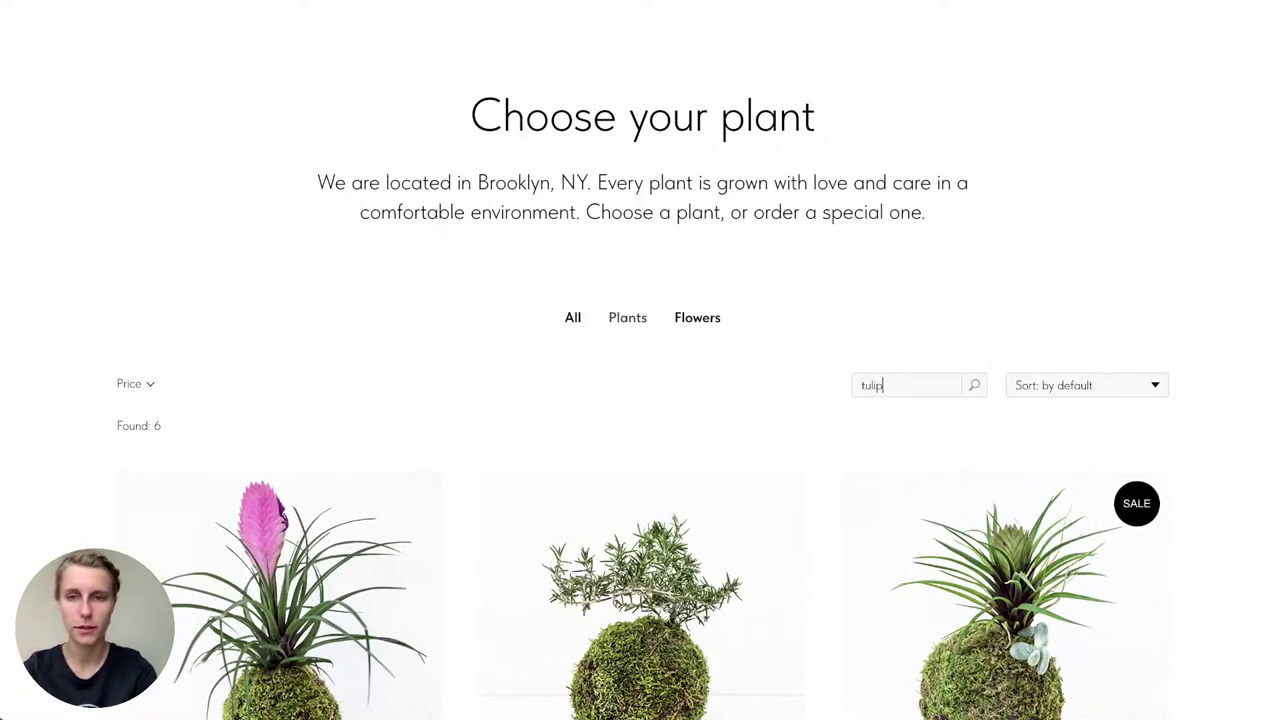
{"action": "key", "text": "Return"}
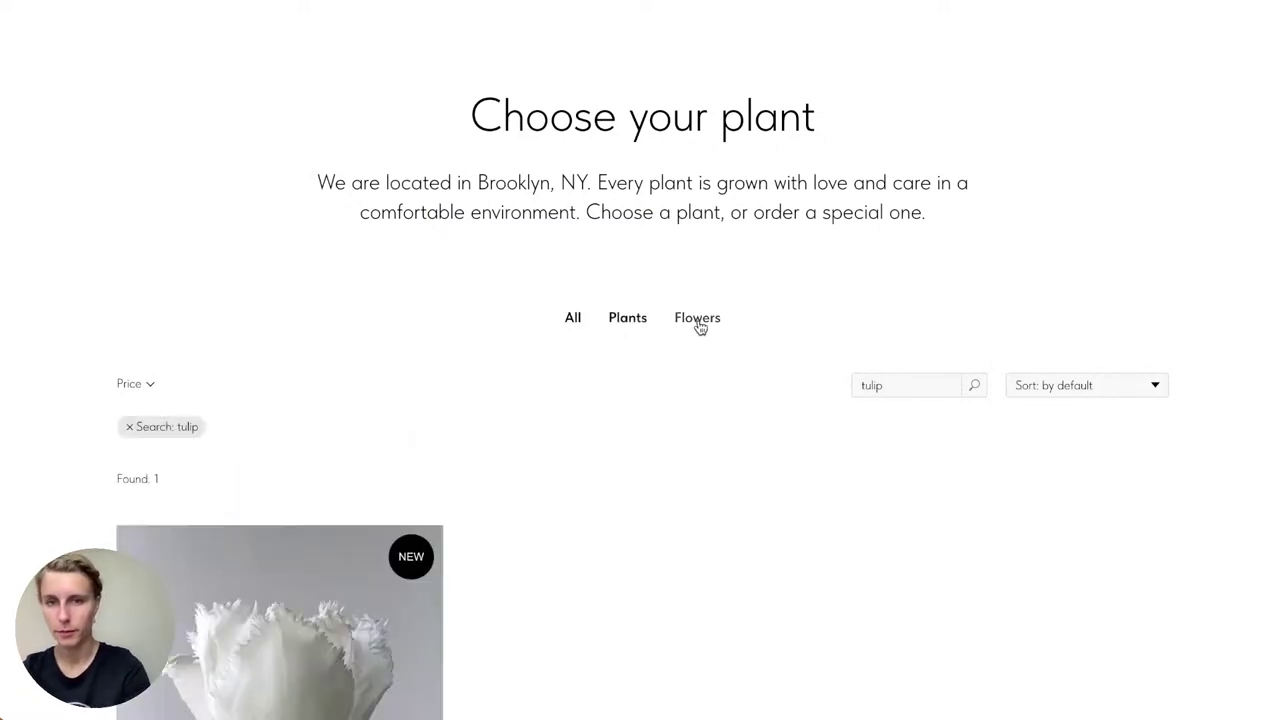
{"action": "scroll", "coordinate": [636, 394], "scroll_direction": "down", "scroll_amount": 2}
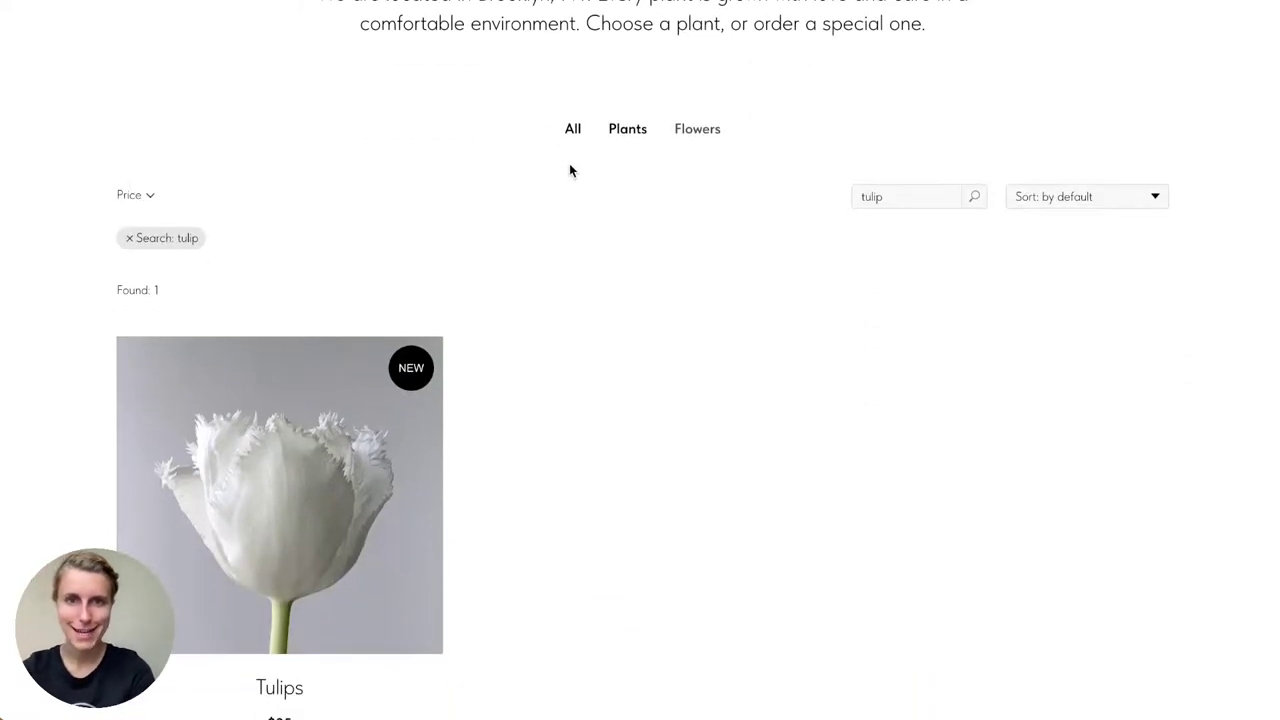
Step: Try the Tulips rose and yellow variants, then clear the search to show all products
{"action": "left_click", "coordinate": [304, 456]}
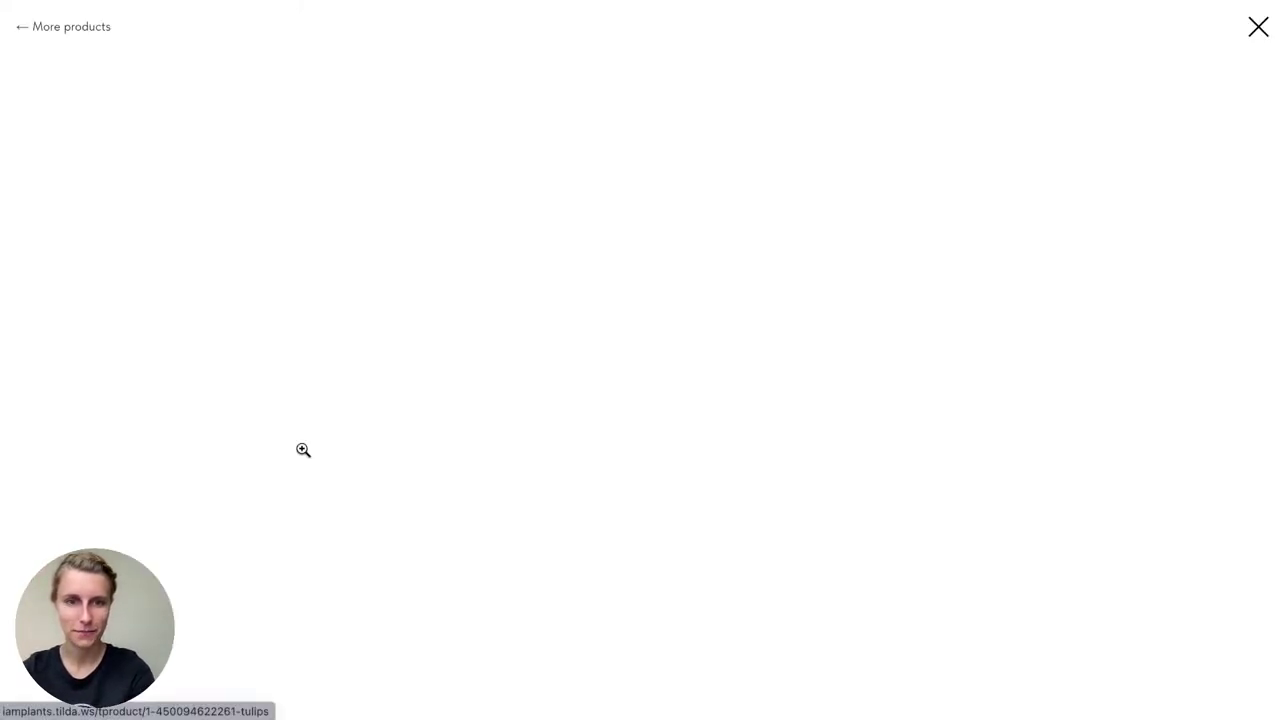
{"action": "left_click", "coordinate": [673, 234]}
{"action": "left_click", "coordinate": [673, 258]}
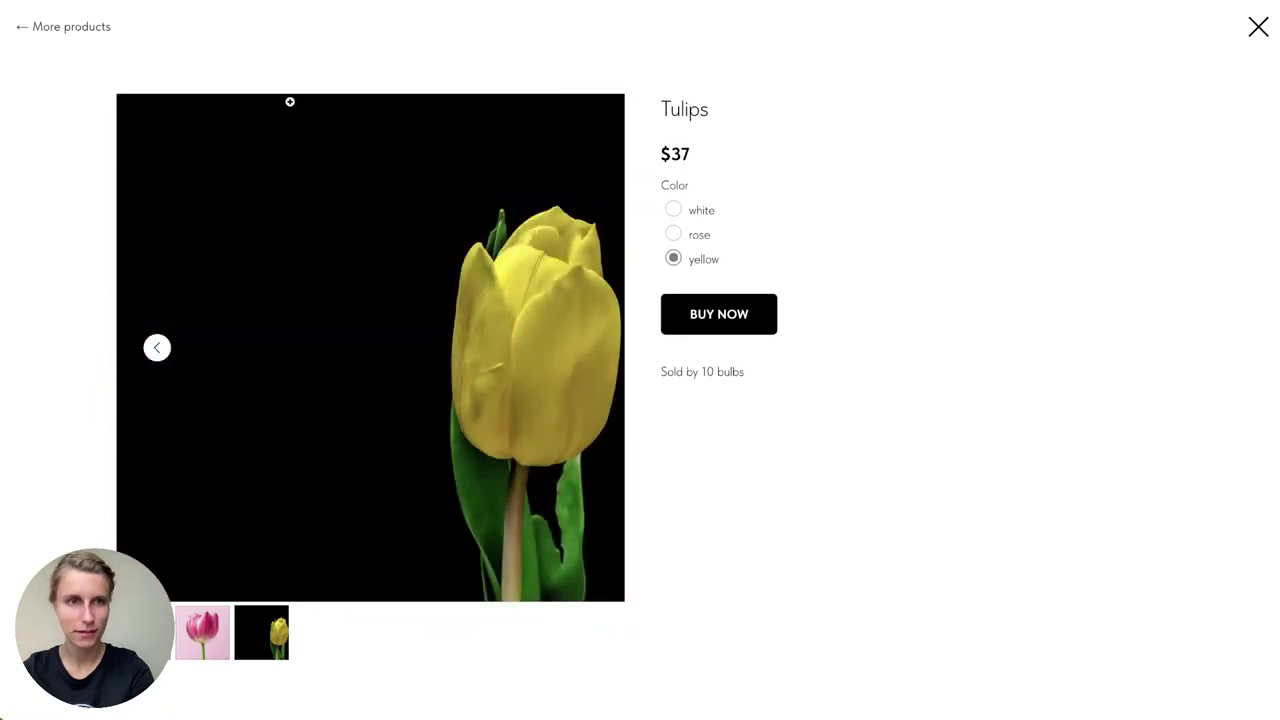
{"action": "left_click", "coordinate": [42, 27]}
{"action": "double_click", "coordinate": [894, 200]}
{"action": "key", "text": "BackSpace"}
{"action": "left_click", "coordinate": [572, 129]}
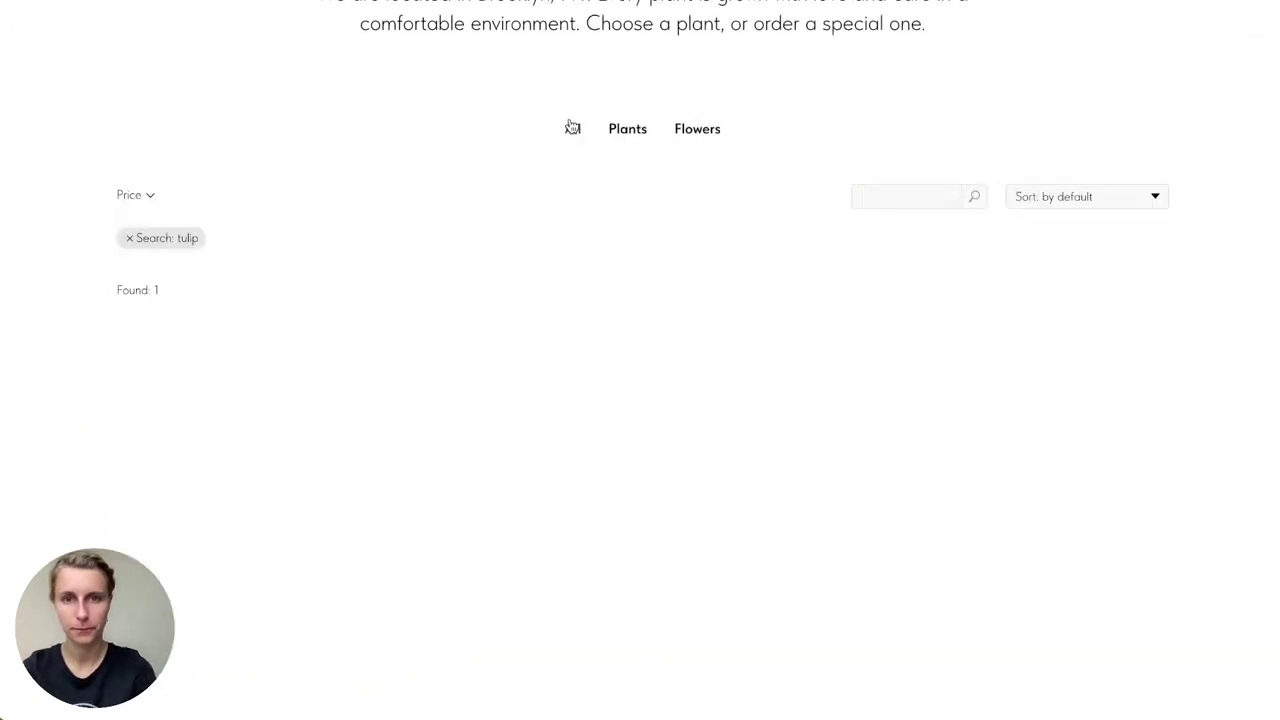
Step: Clear the tulip search, then sort A–Z, newest first, price low to high, and back to default
{"action": "left_click", "coordinate": [129, 240]}
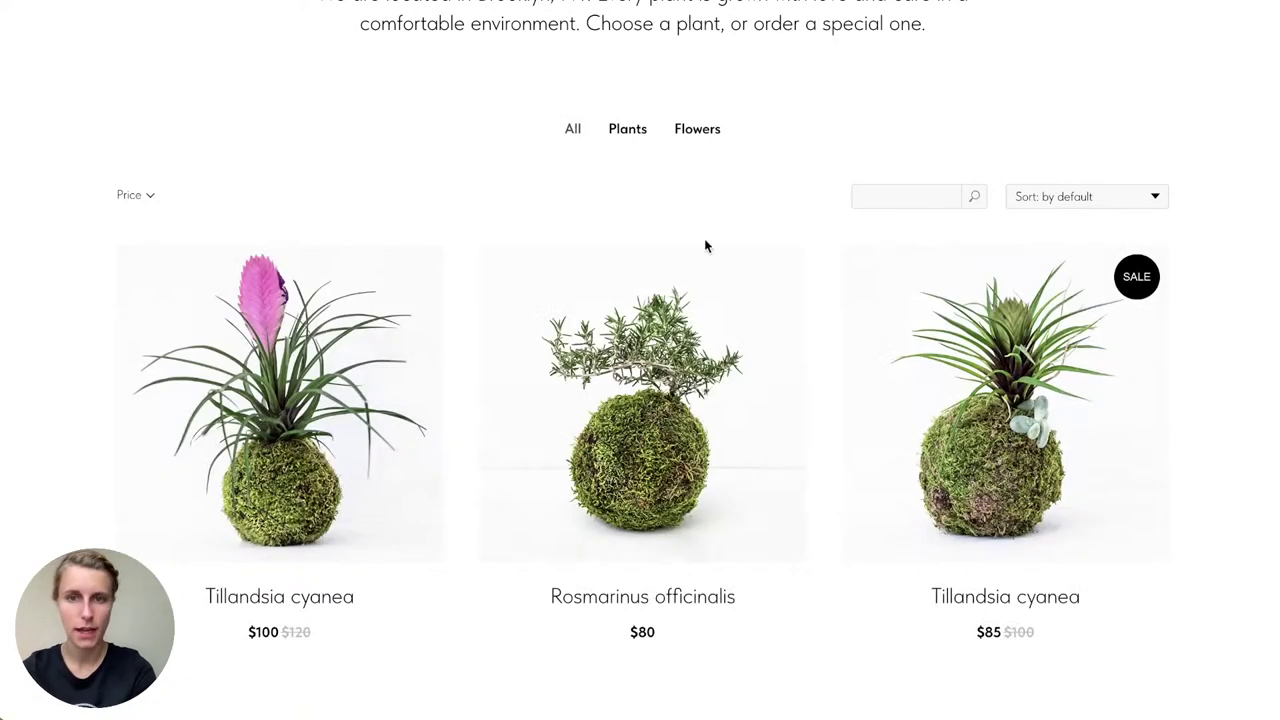
{"action": "left_click", "coordinate": [1042, 200]}
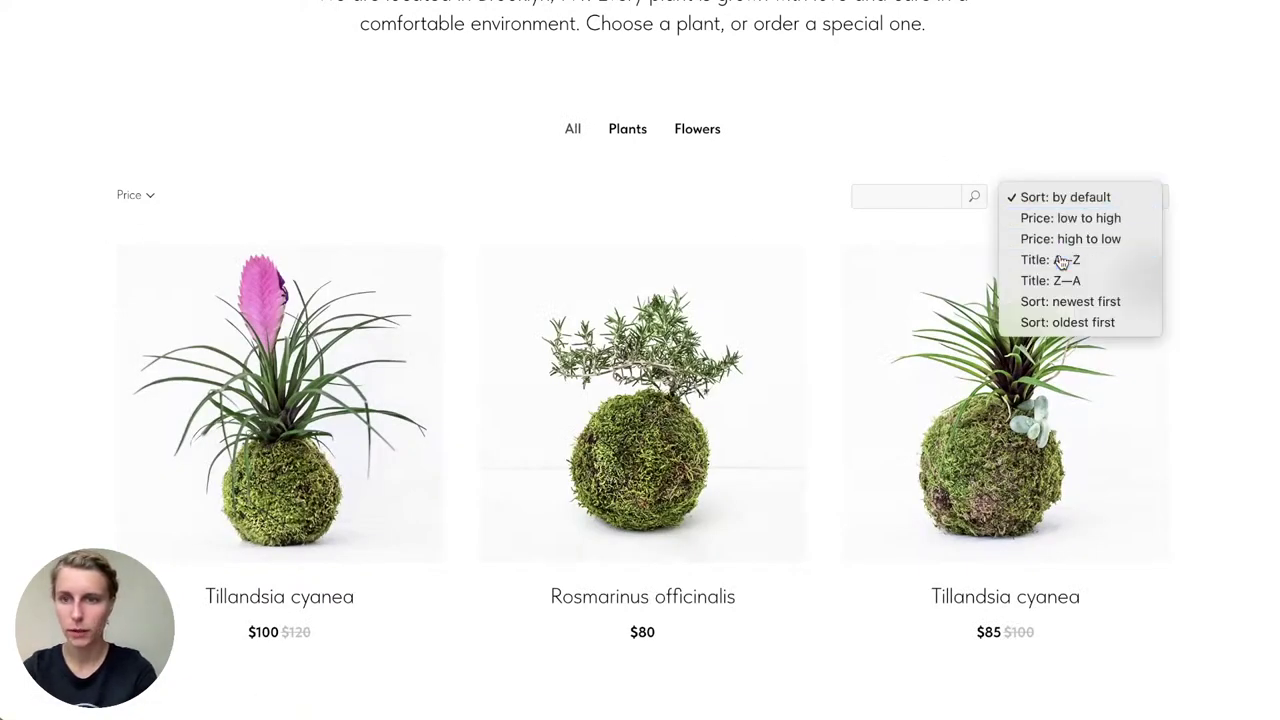
{"action": "left_click", "coordinate": [1045, 259]}
{"action": "left_click", "coordinate": [1063, 204]}
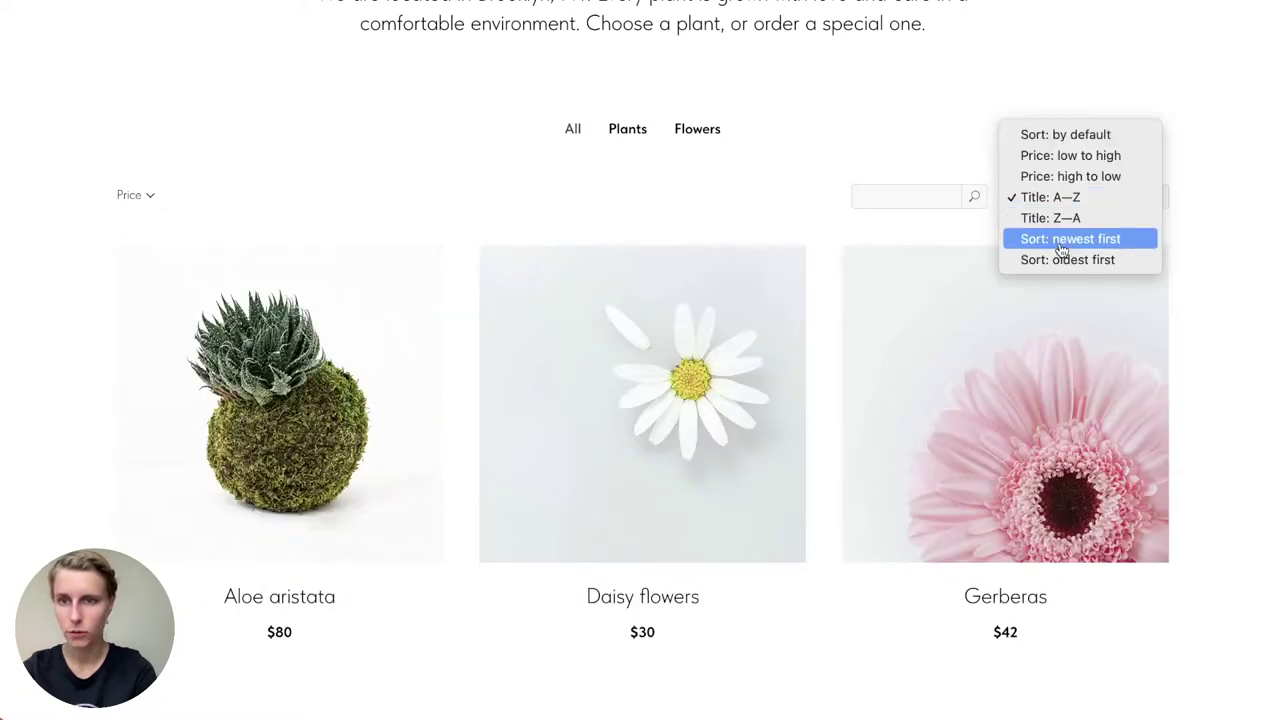
{"action": "left_click", "coordinate": [1062, 241]}
{"action": "left_click", "coordinate": [1058, 200]}
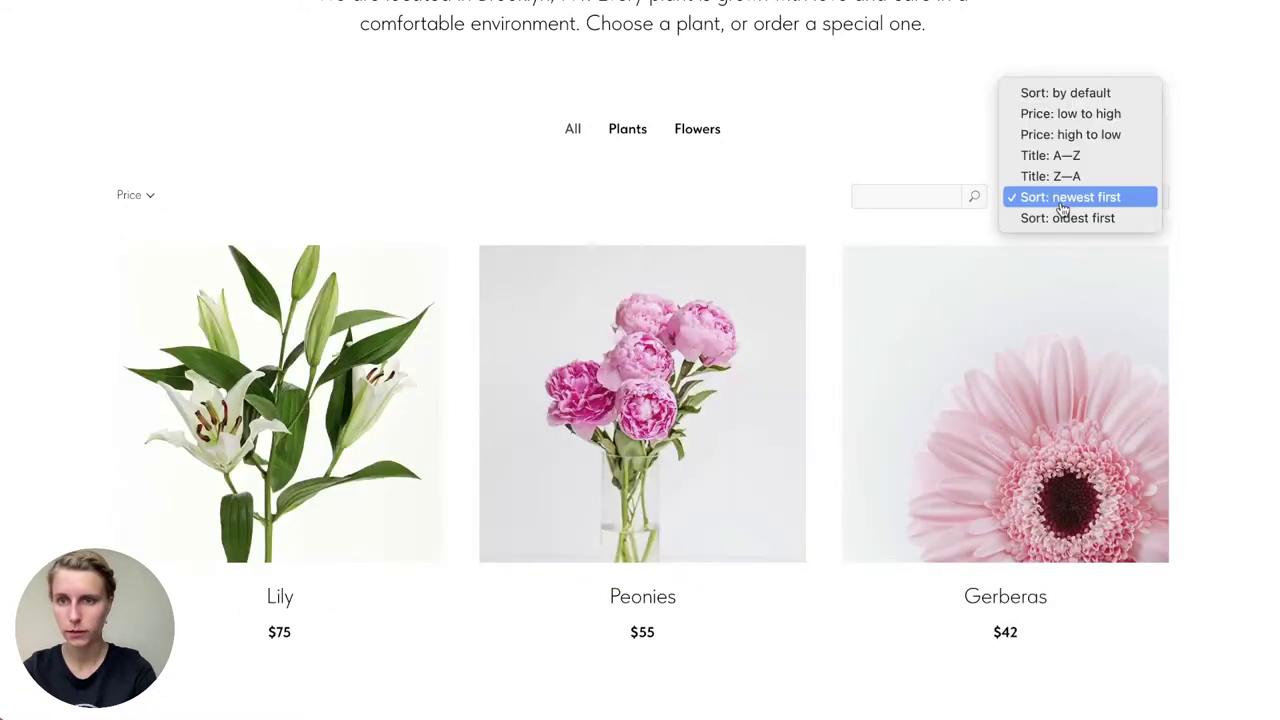
{"action": "left_click", "coordinate": [1081, 123]}
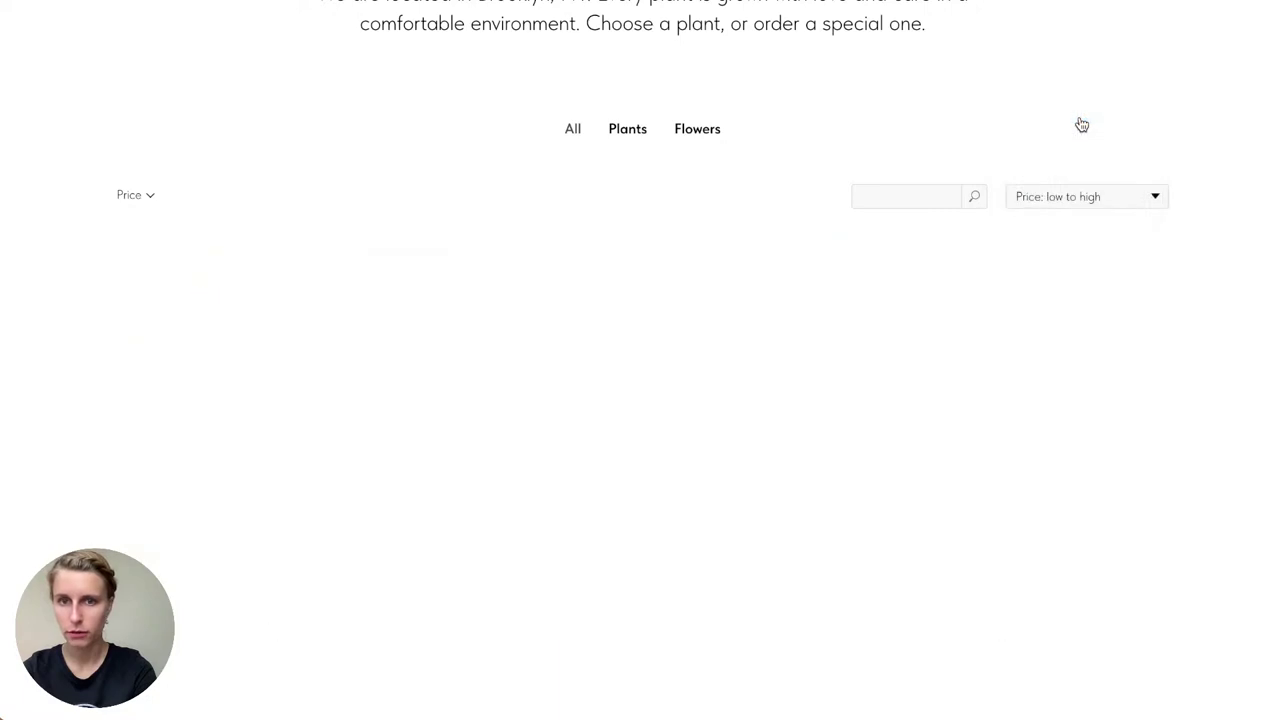
{"action": "left_click", "coordinate": [1066, 190]}
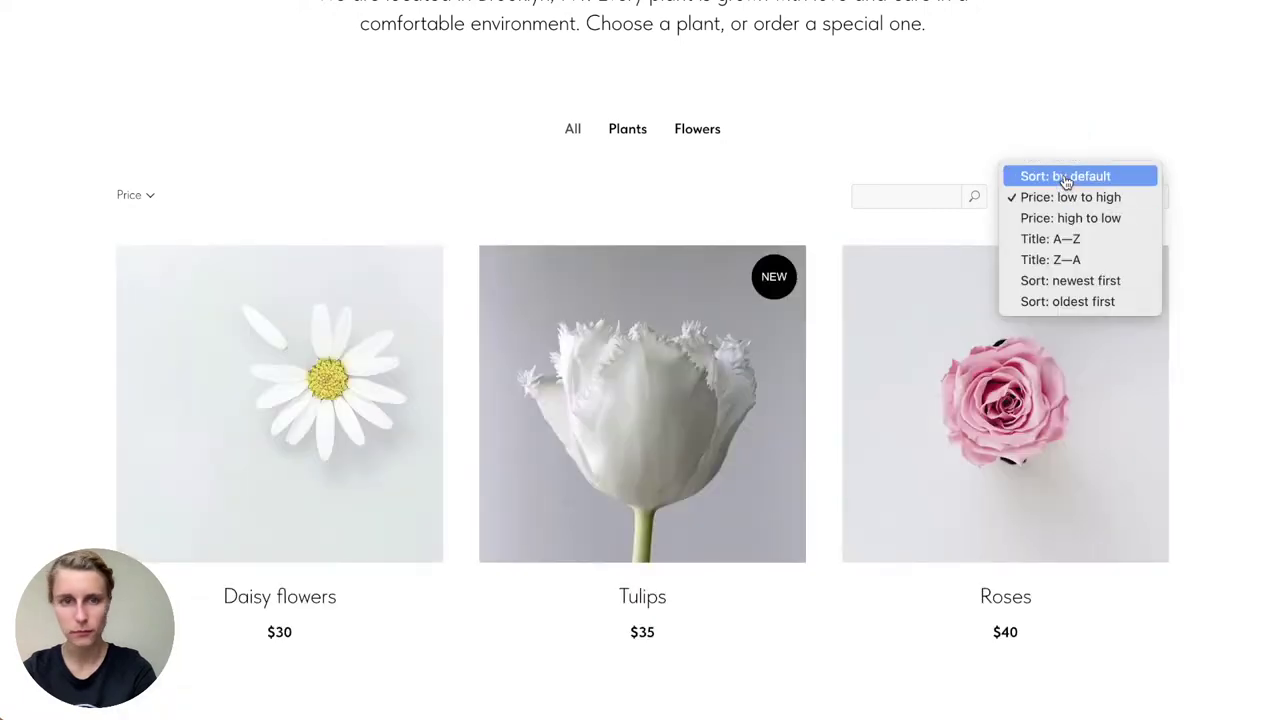
{"action": "left_click", "coordinate": [1066, 177]}
Step: Open the Price filter, close it without applying, and return to the editor
{"action": "left_click", "coordinate": [140, 195]}
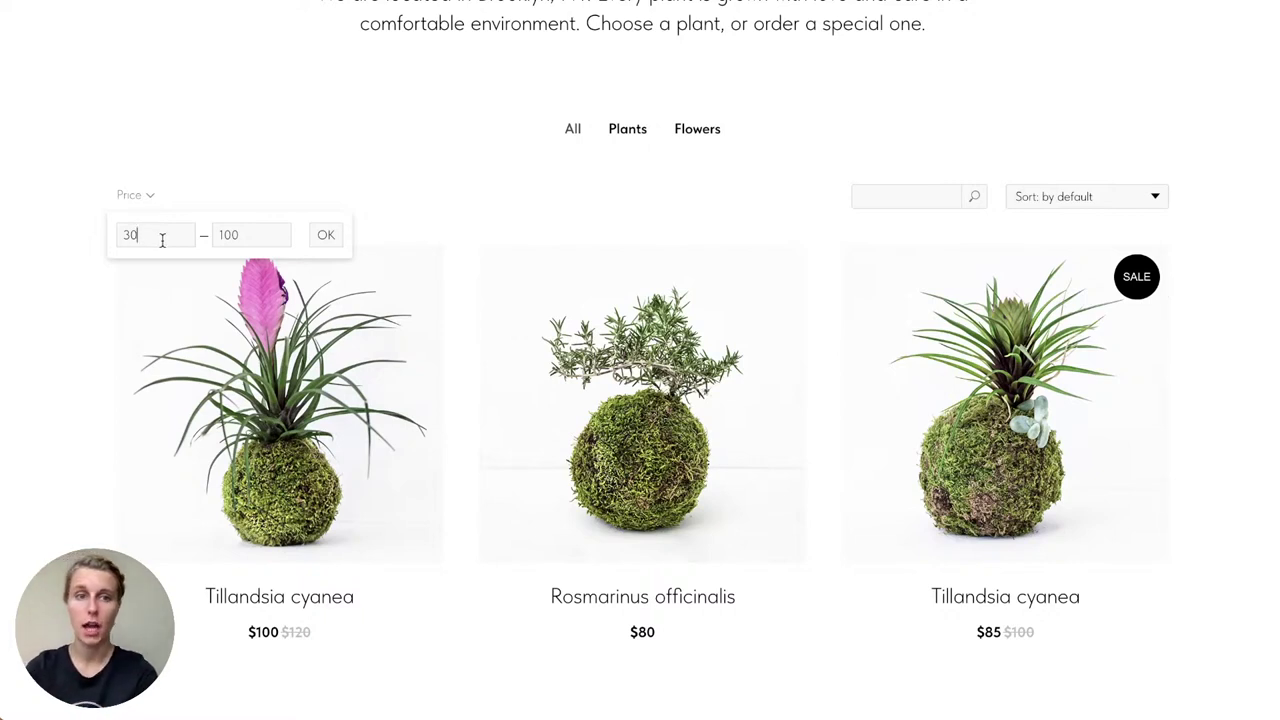
{"action": "left_click", "coordinate": [303, 191]}
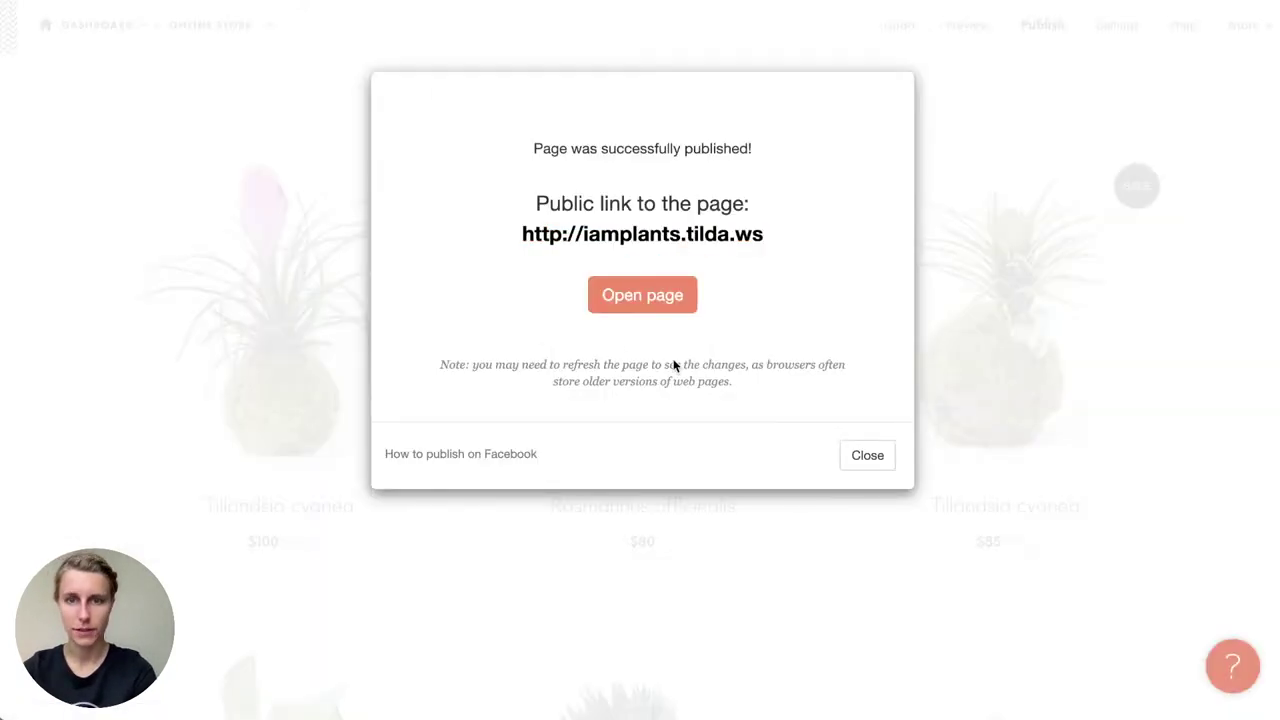
{"action": "left_click", "coordinate": [869, 457]}
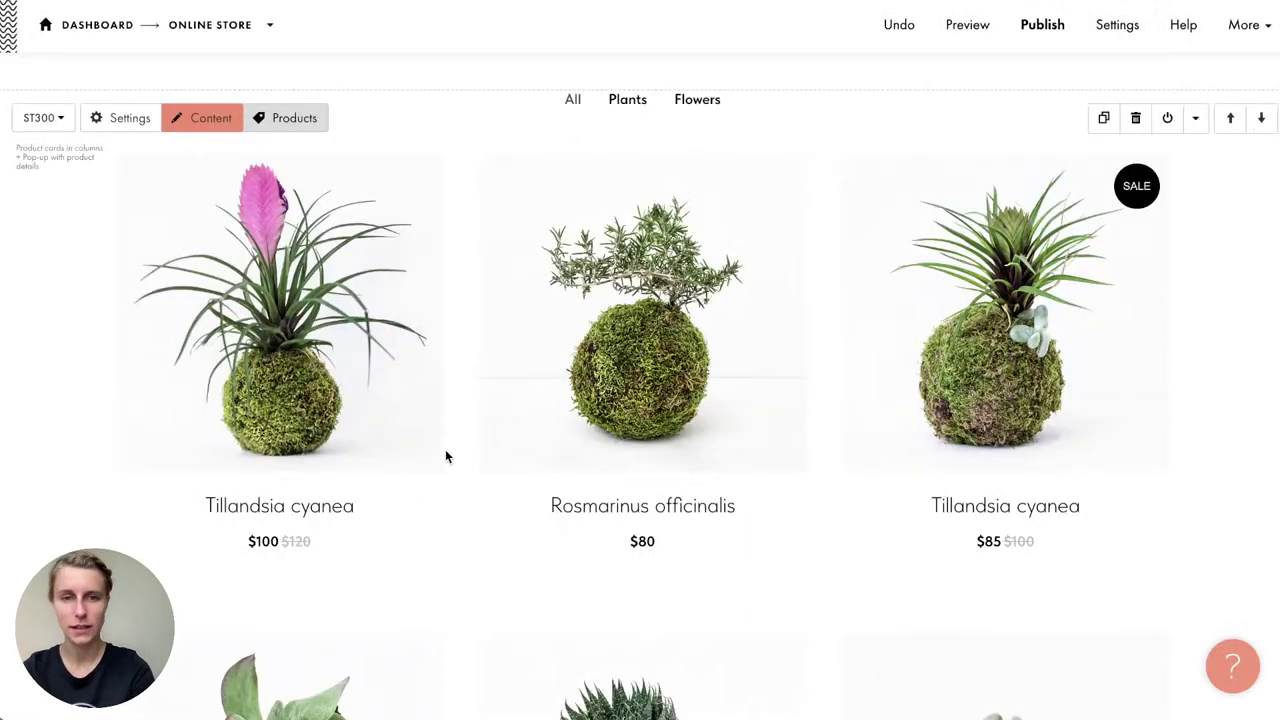
Step: Insert the ST110 Favorites block from the Store category below the shopping cart block
{"action": "scroll", "coordinate": [446, 456], "scroll_direction": "down", "scroll_amount": 20}
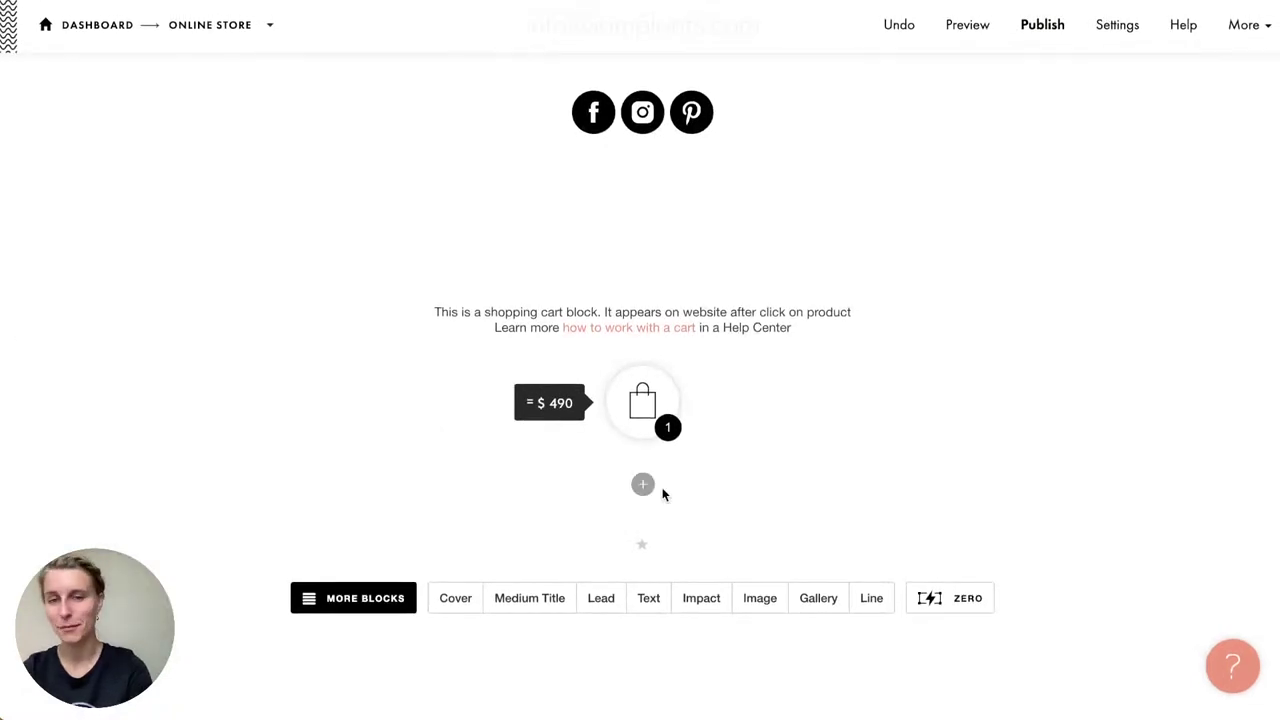
{"action": "left_click", "coordinate": [644, 484]}
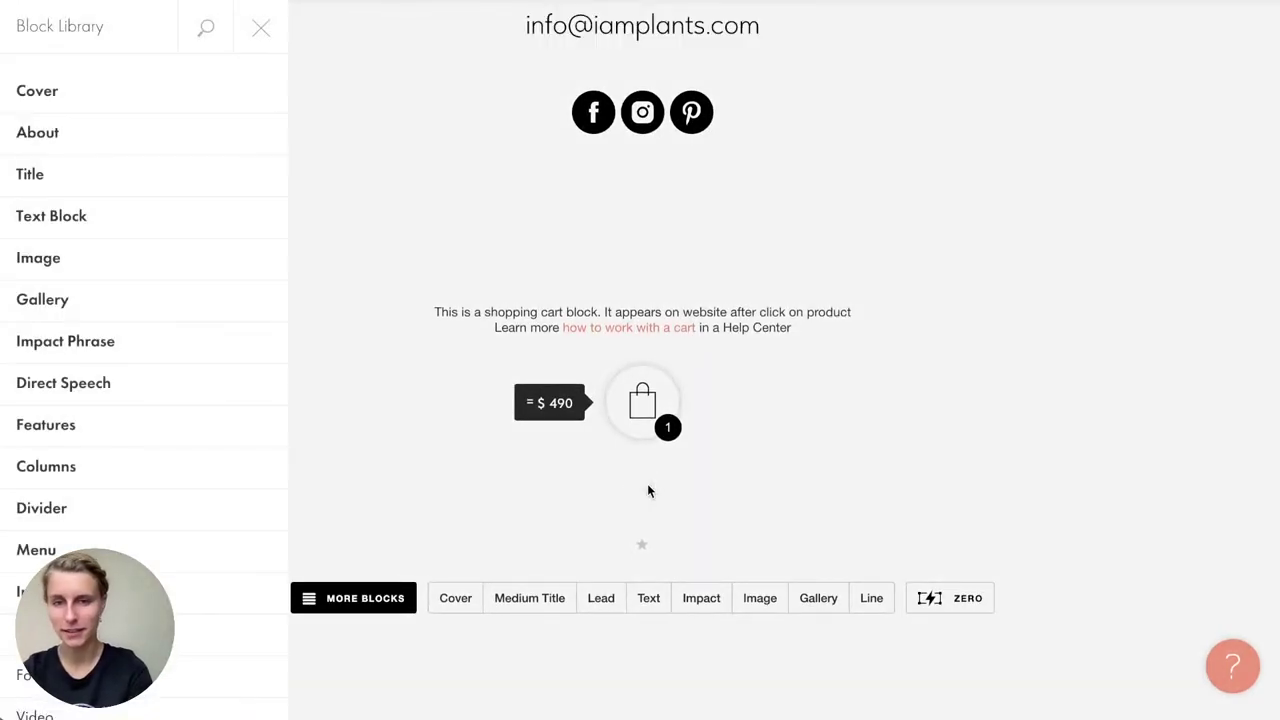
{"action": "scroll", "coordinate": [114, 417], "scroll_direction": "down", "scroll_amount": 7}
{"action": "scroll", "coordinate": [114, 417], "scroll_direction": "up", "scroll_amount": 4}
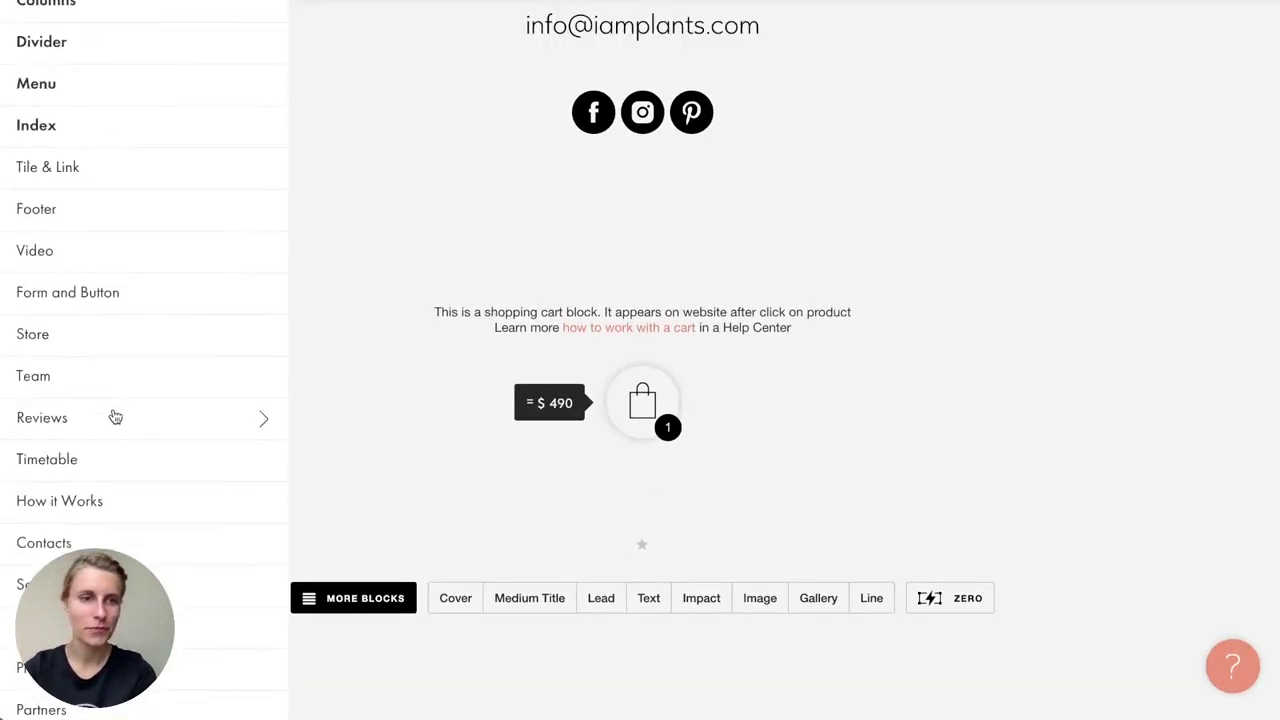
{"action": "scroll", "coordinate": [114, 417], "scroll_direction": "down", "scroll_amount": 4}
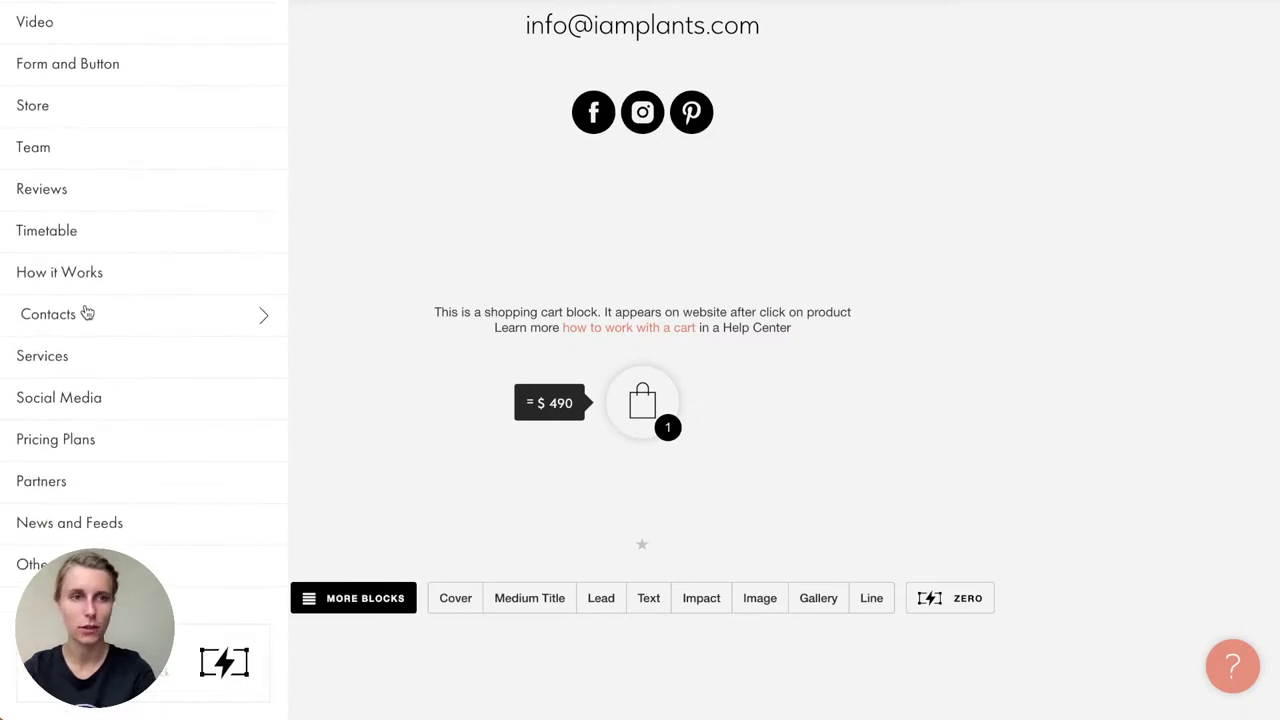
{"action": "left_click", "coordinate": [58, 107]}
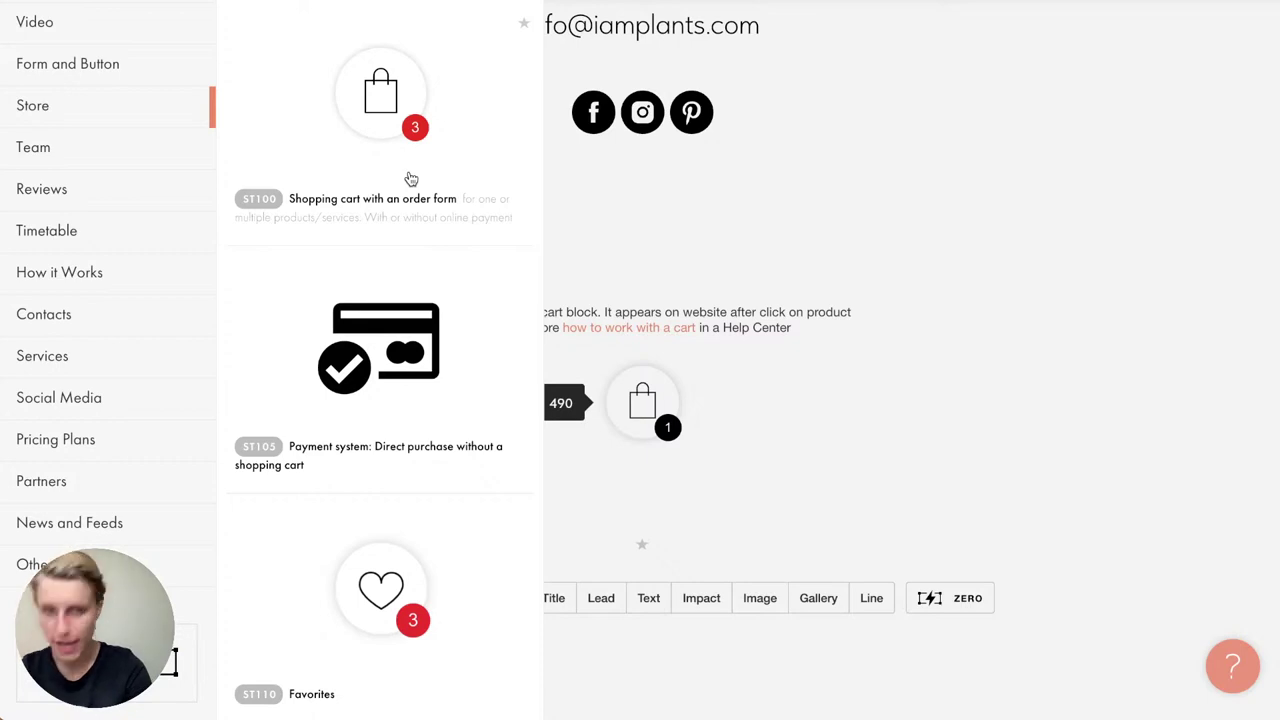
{"action": "scroll", "coordinate": [394, 360], "scroll_direction": "down", "scroll_amount": 4}
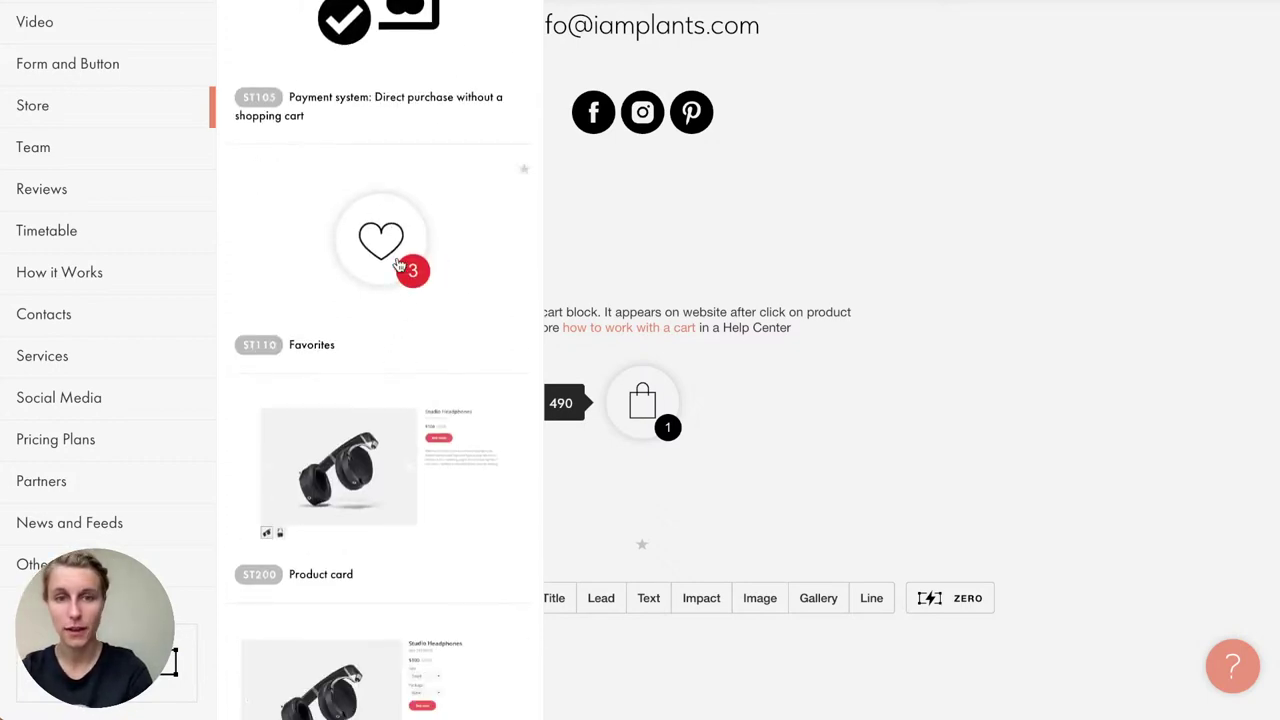
{"action": "left_click", "coordinate": [400, 265]}
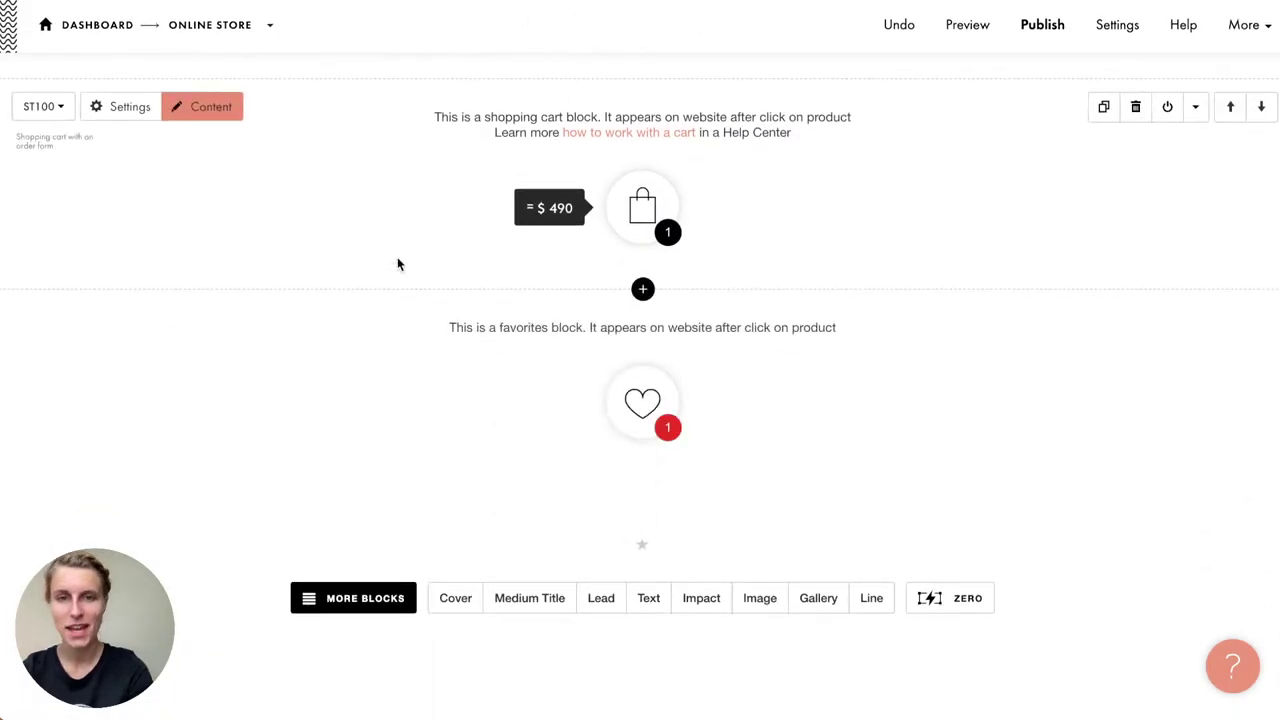
Step: Publish the page, open the live site, filter the catalog to flowers, then show all products
{"action": "left_click", "coordinate": [1062, 21]}
{"action": "left_click", "coordinate": [686, 241]}
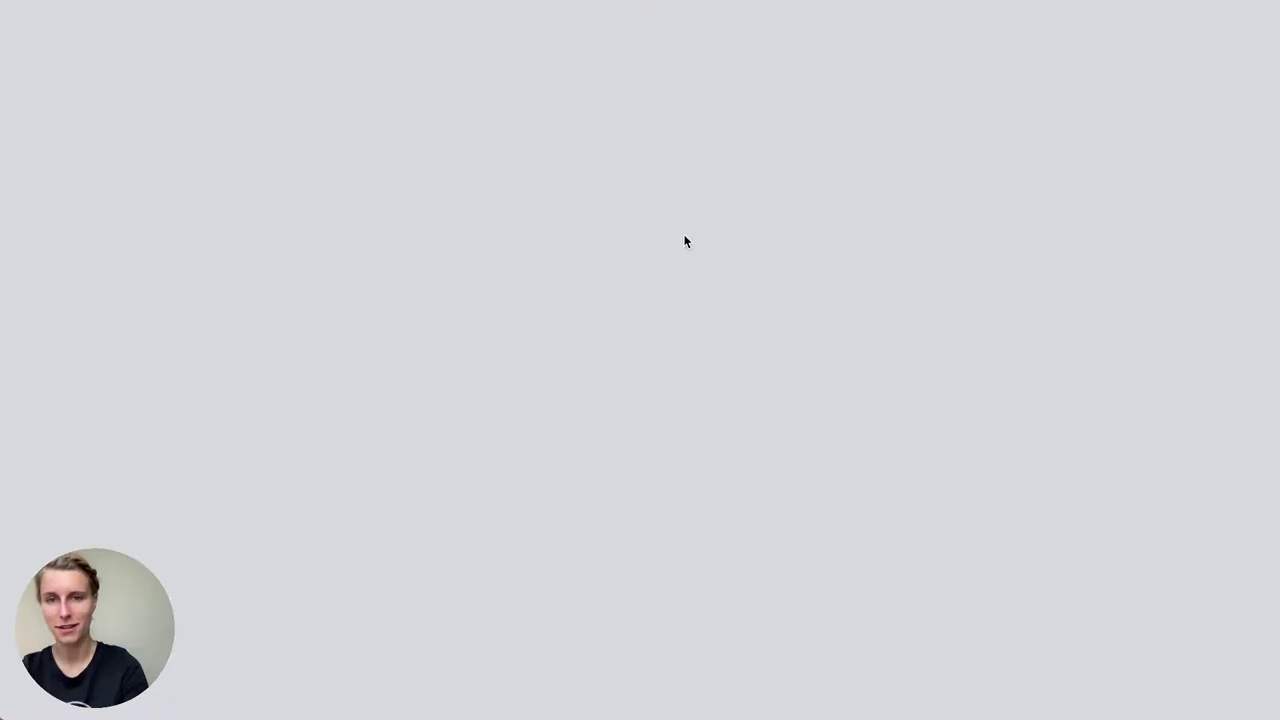
{"action": "scroll", "coordinate": [686, 242], "scroll_direction": "down", "scroll_amount": 10}
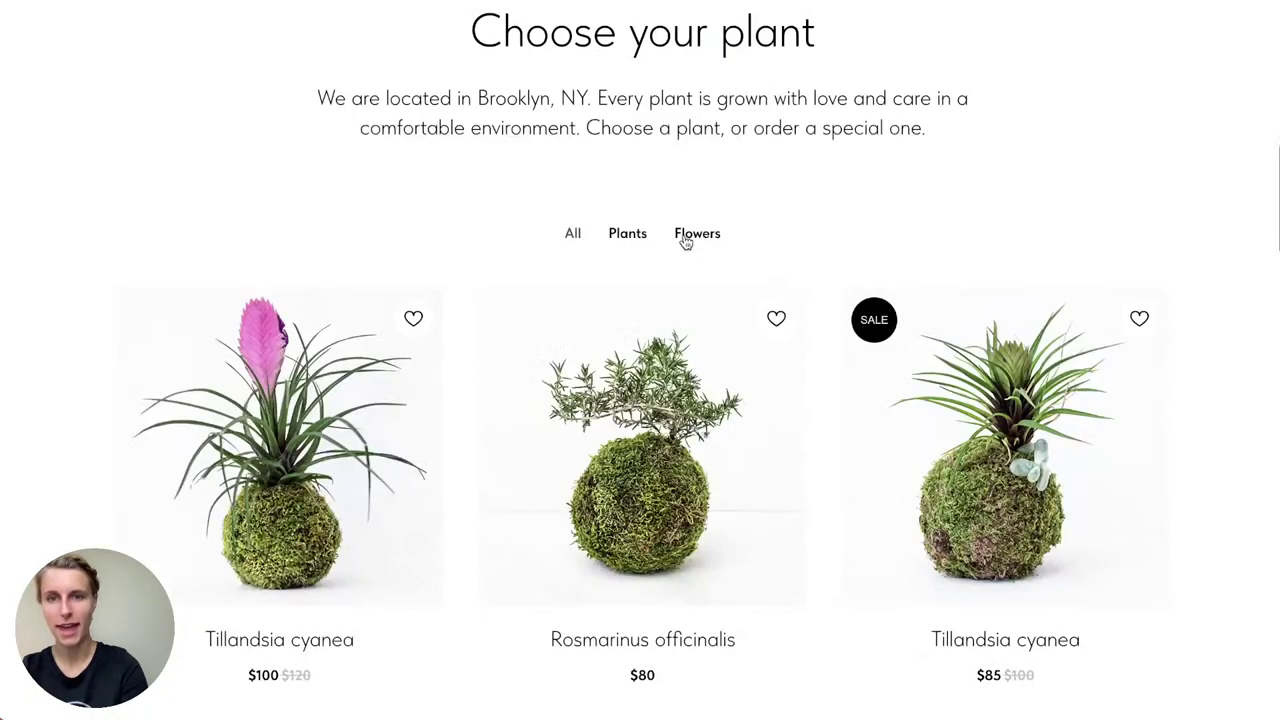
{"action": "left_click", "coordinate": [700, 240]}
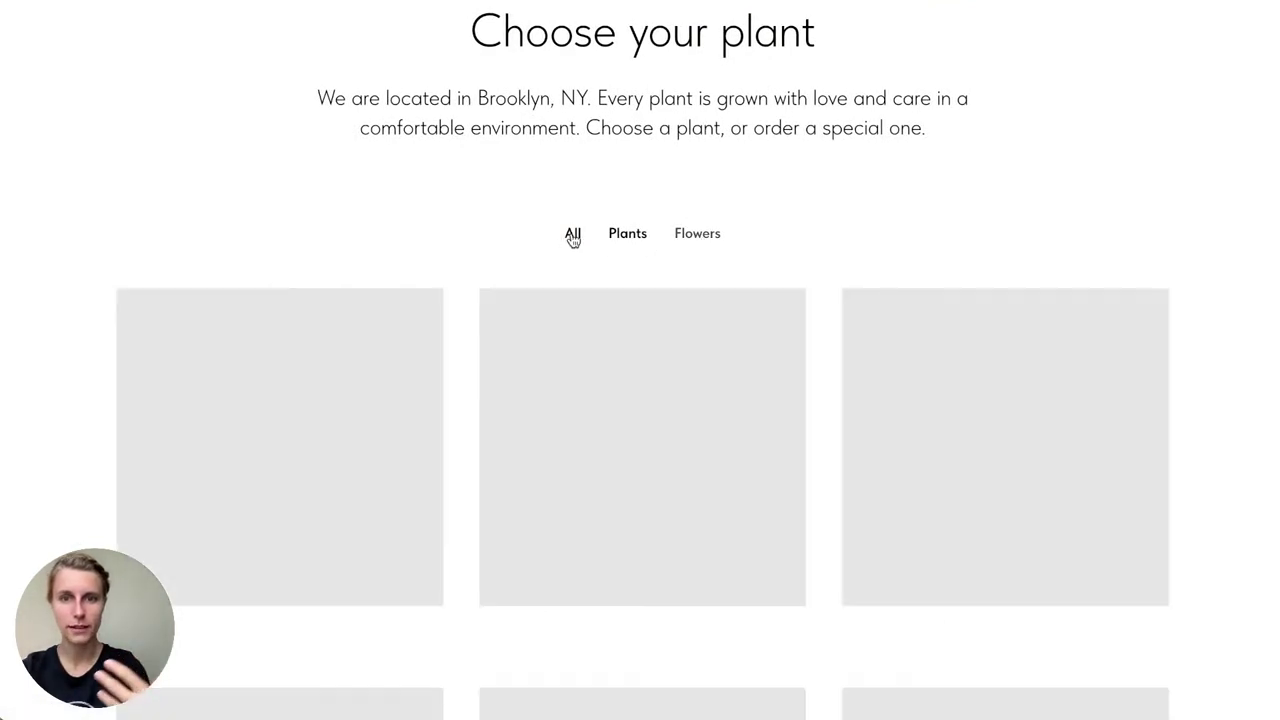
{"action": "scroll", "coordinate": [515, 477], "scroll_direction": "down", "scroll_amount": 5}
{"action": "scroll", "coordinate": [517, 477], "scroll_direction": "up", "scroll_amount": 4}
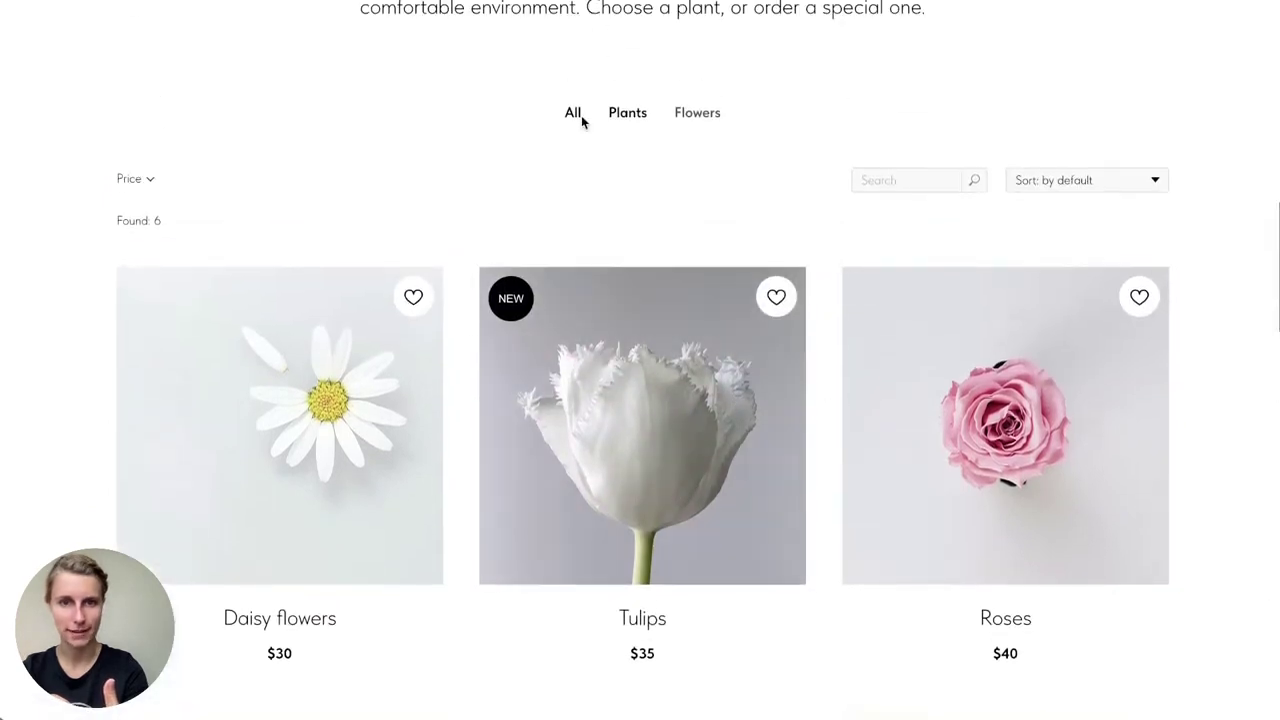
{"action": "left_click", "coordinate": [582, 118]}
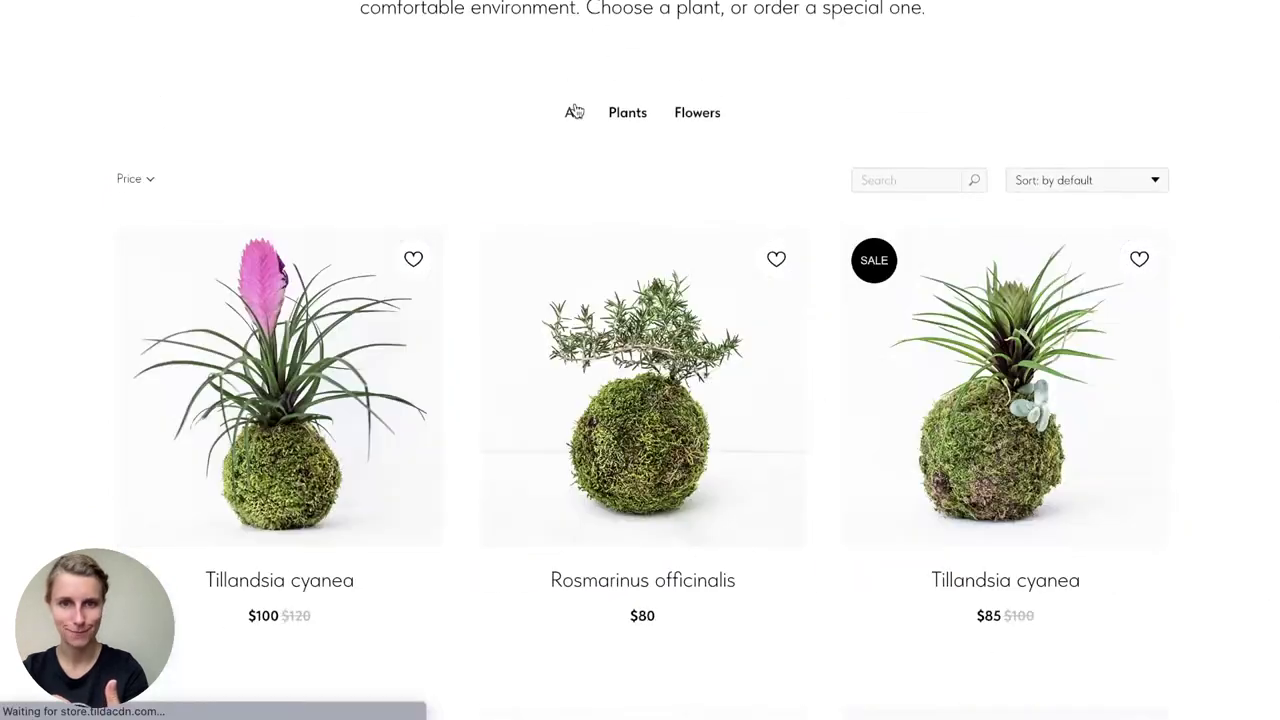
Step: Favorite Tillandsia cyanea and Pachyphytum ovatum, then open Pachyphytum ovatum's page from Favorites
{"action": "left_click", "coordinate": [411, 258]}
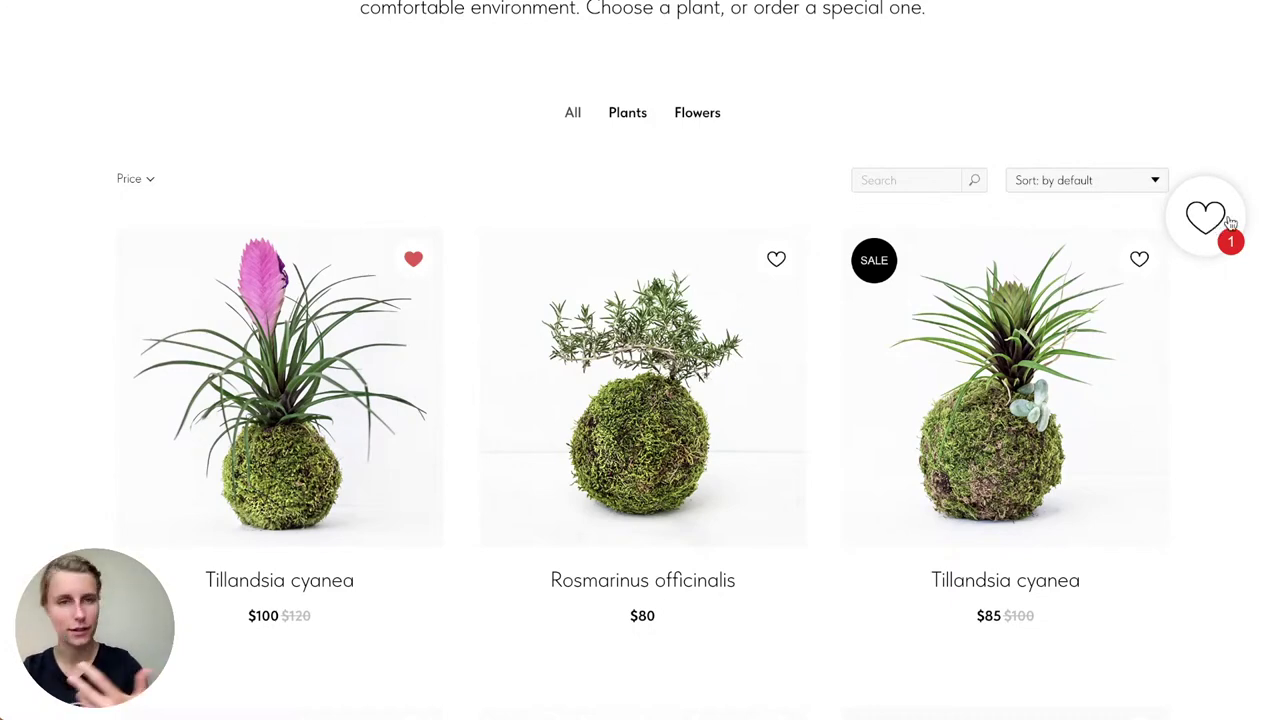
{"action": "left_click", "coordinate": [1207, 218]}
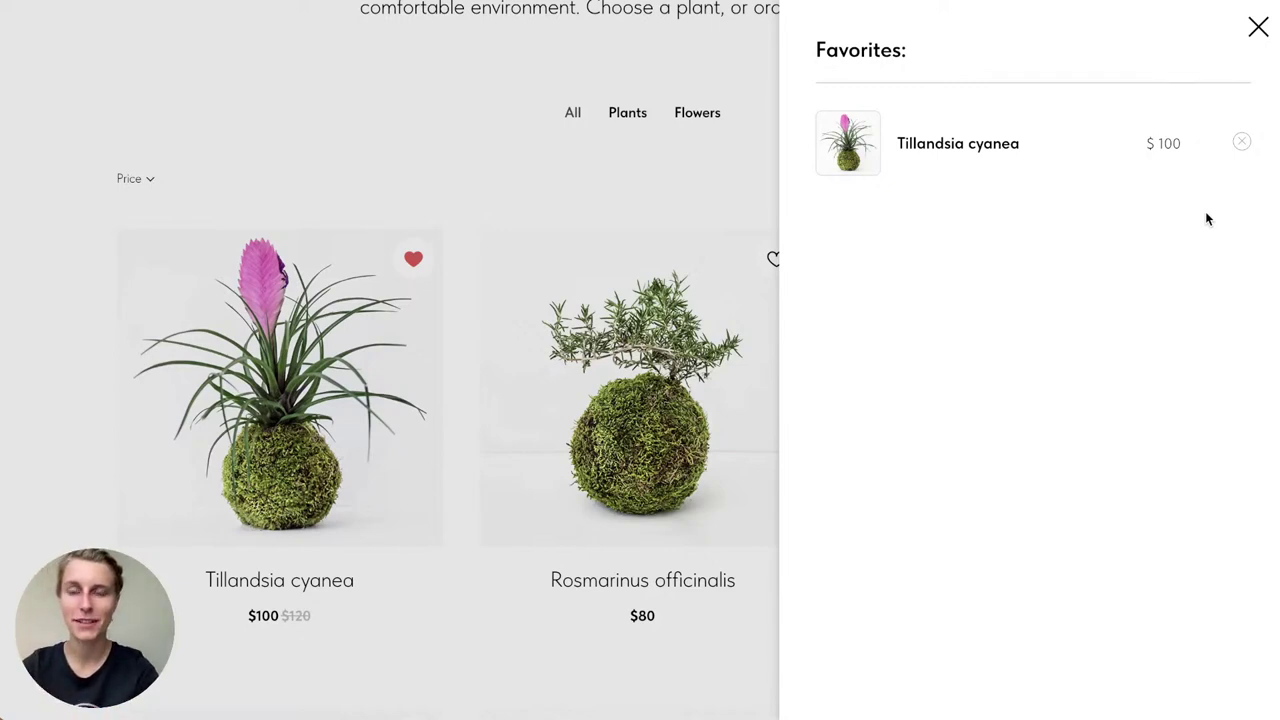
{"action": "left_click", "coordinate": [1259, 28]}
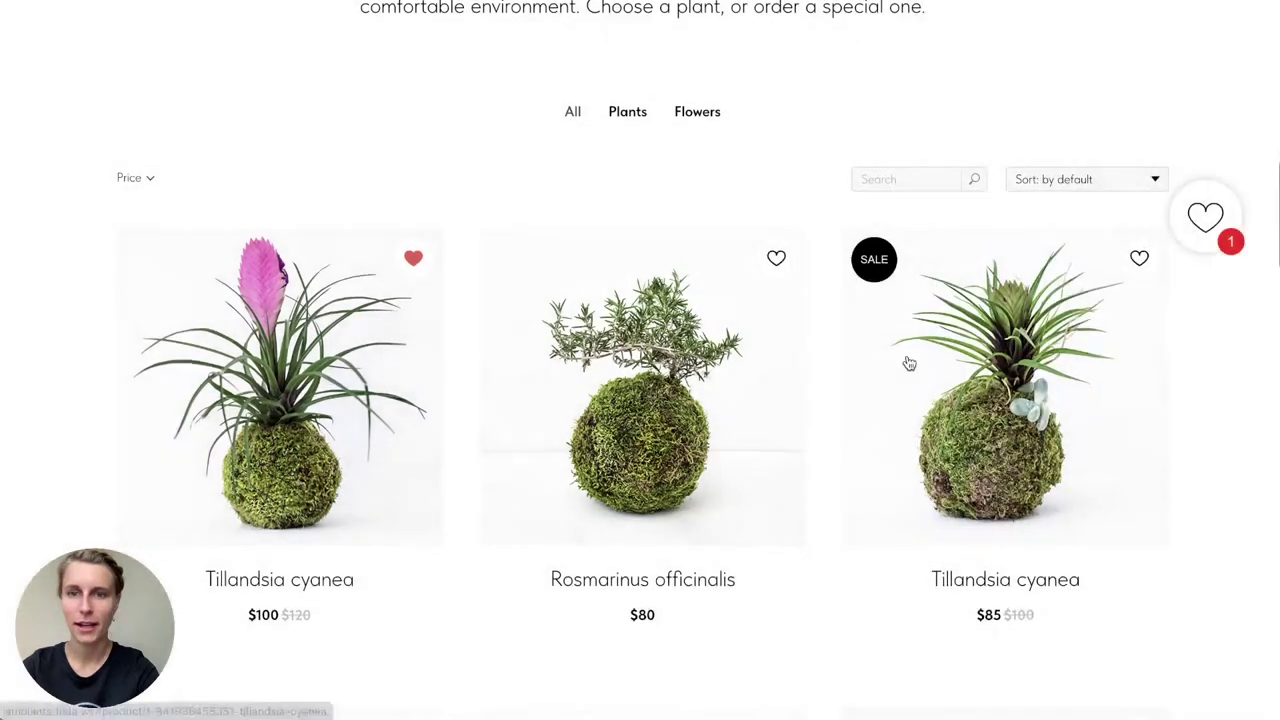
{"action": "scroll", "coordinate": [909, 363], "scroll_direction": "down", "scroll_amount": 5}
{"action": "left_click", "coordinate": [1139, 171]}
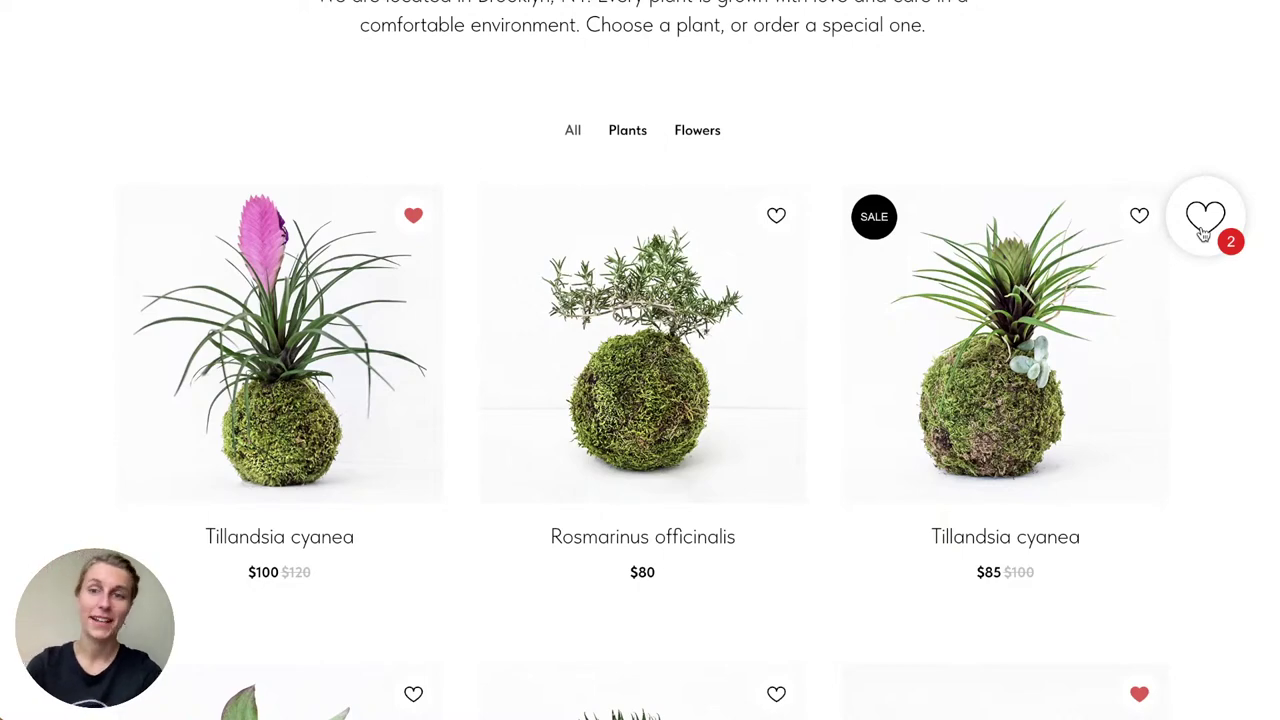
{"action": "left_click", "coordinate": [1203, 230]}
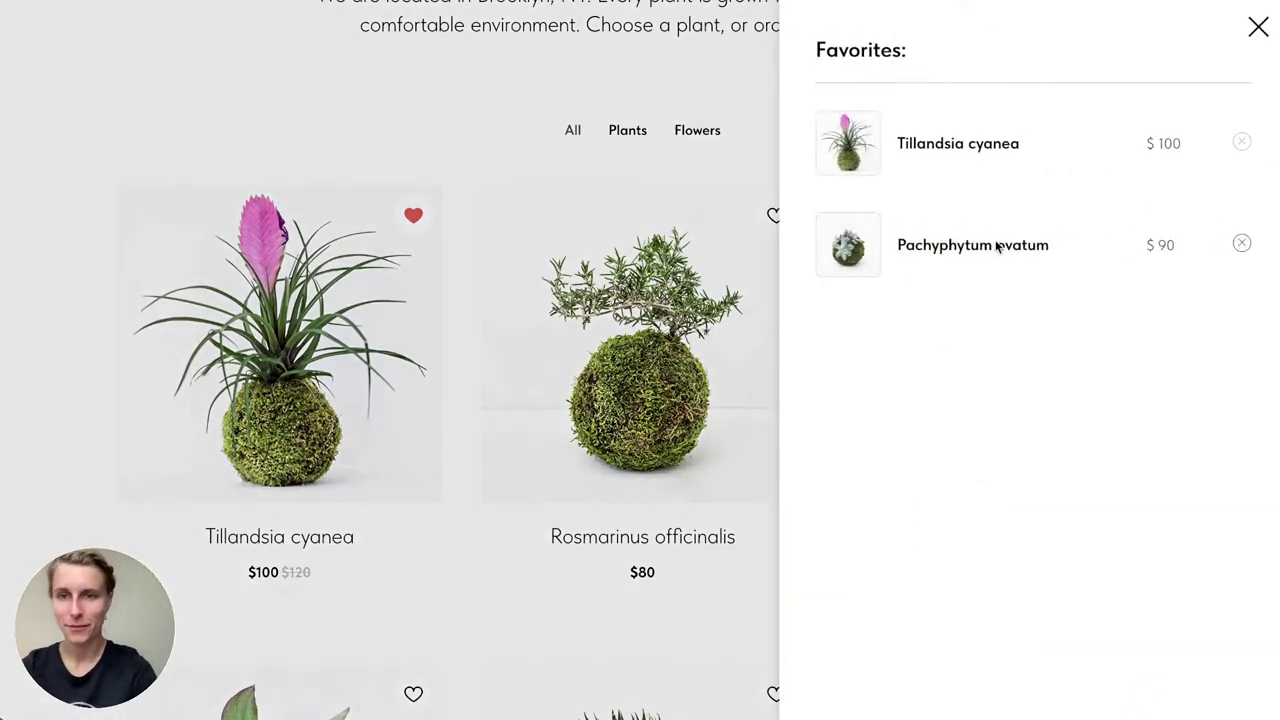
{"action": "left_click", "coordinate": [996, 247]}
Step: Buy Pachyphytum ovatum ($90) and close the 'Your order' form
{"action": "left_click", "coordinate": [734, 226]}
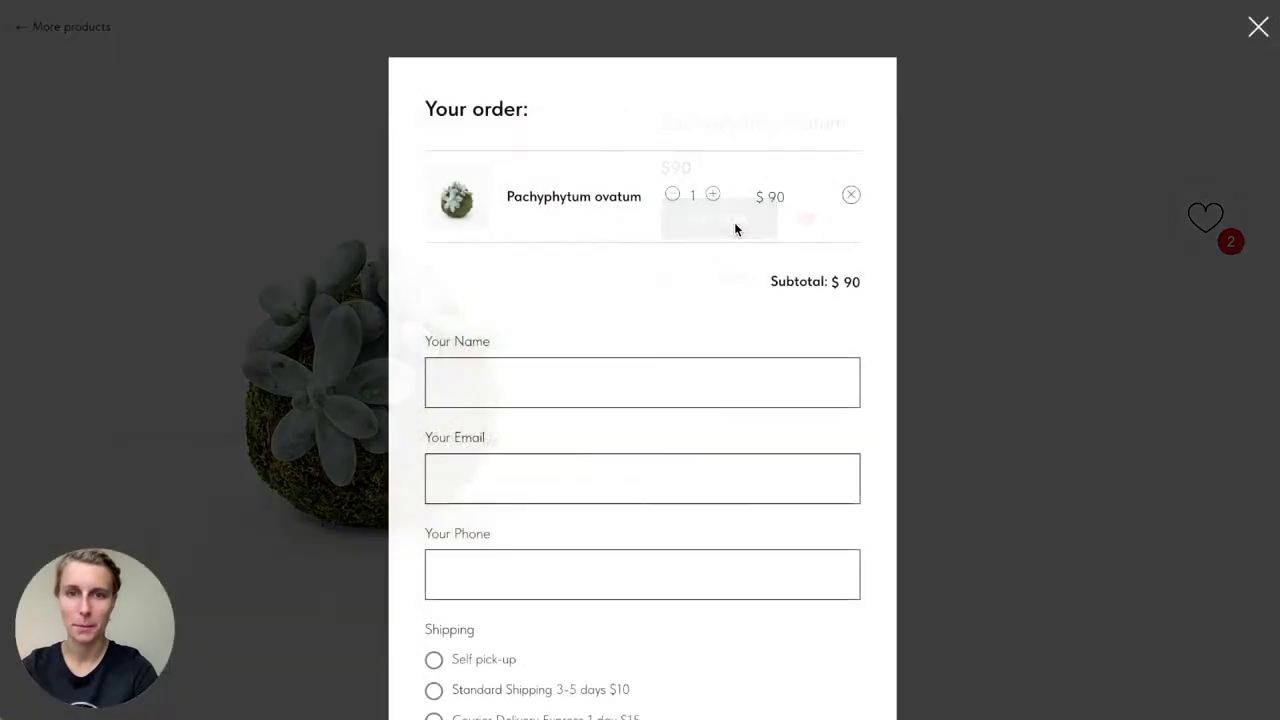
{"action": "scroll", "coordinate": [734, 226], "scroll_direction": "down", "scroll_amount": 3}
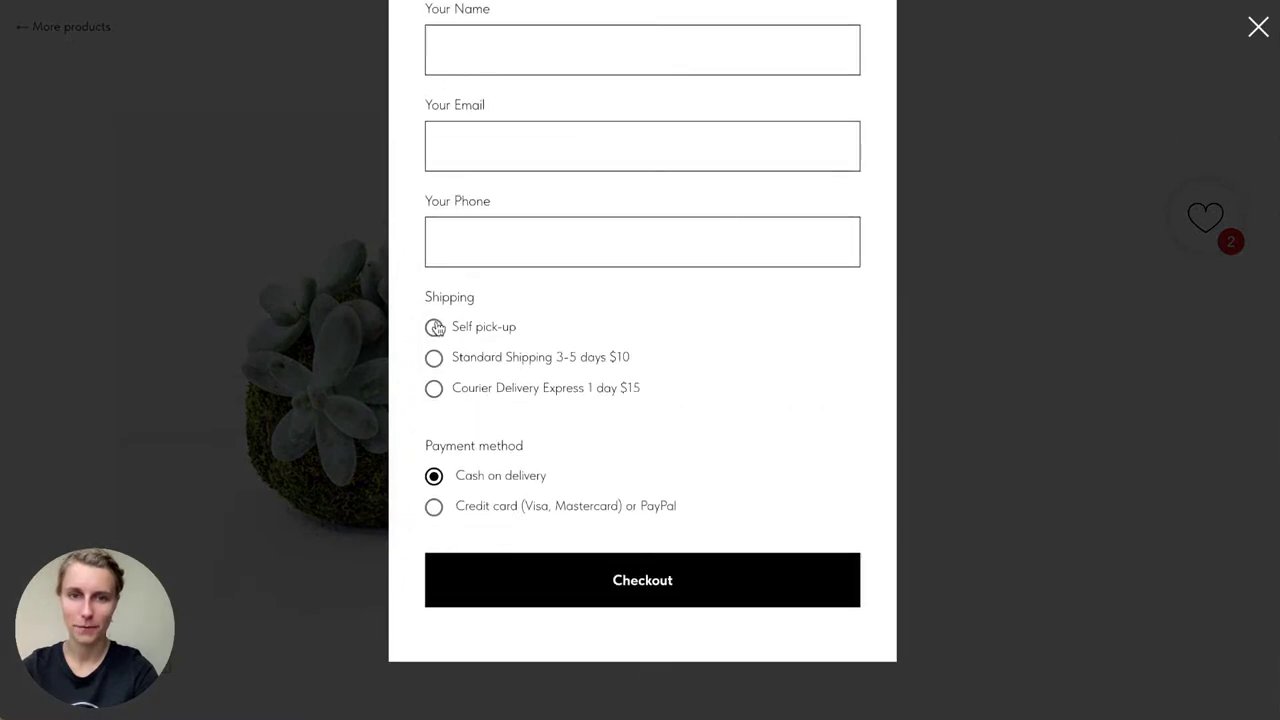
{"action": "scroll", "coordinate": [513, 510], "scroll_direction": "up", "scroll_amount": 3}
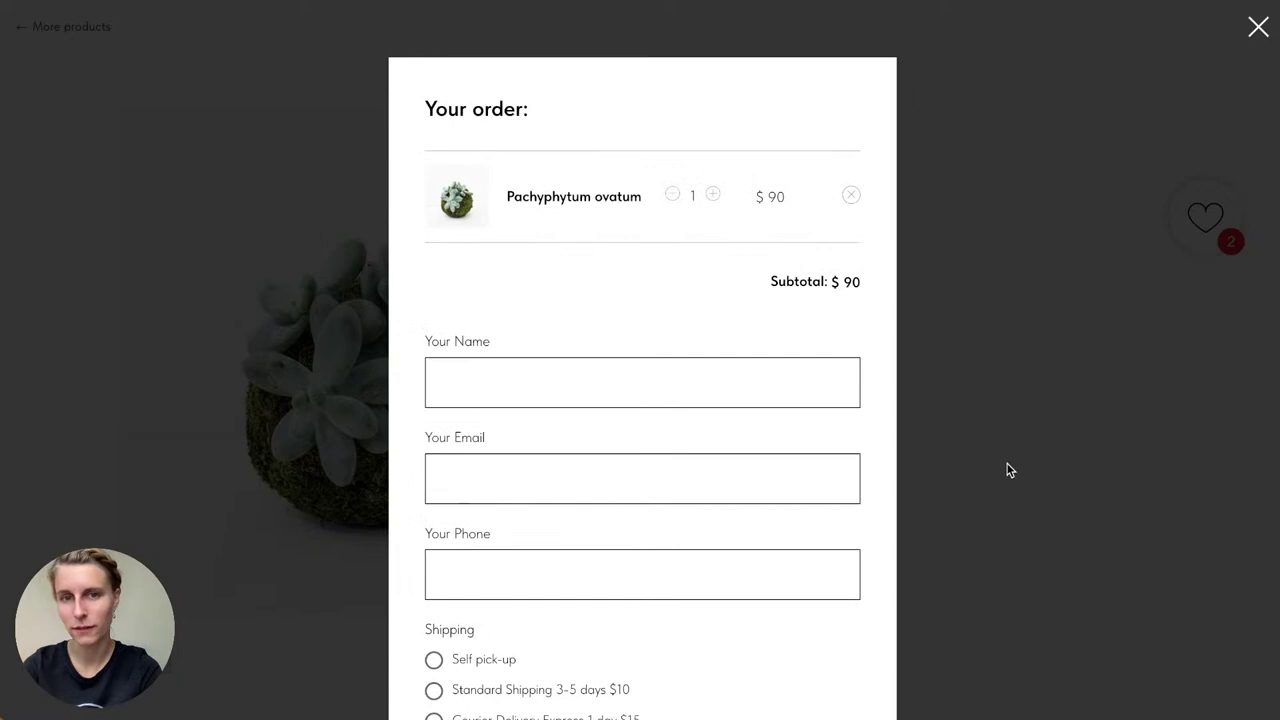
{"action": "left_click", "coordinate": [1132, 286]}
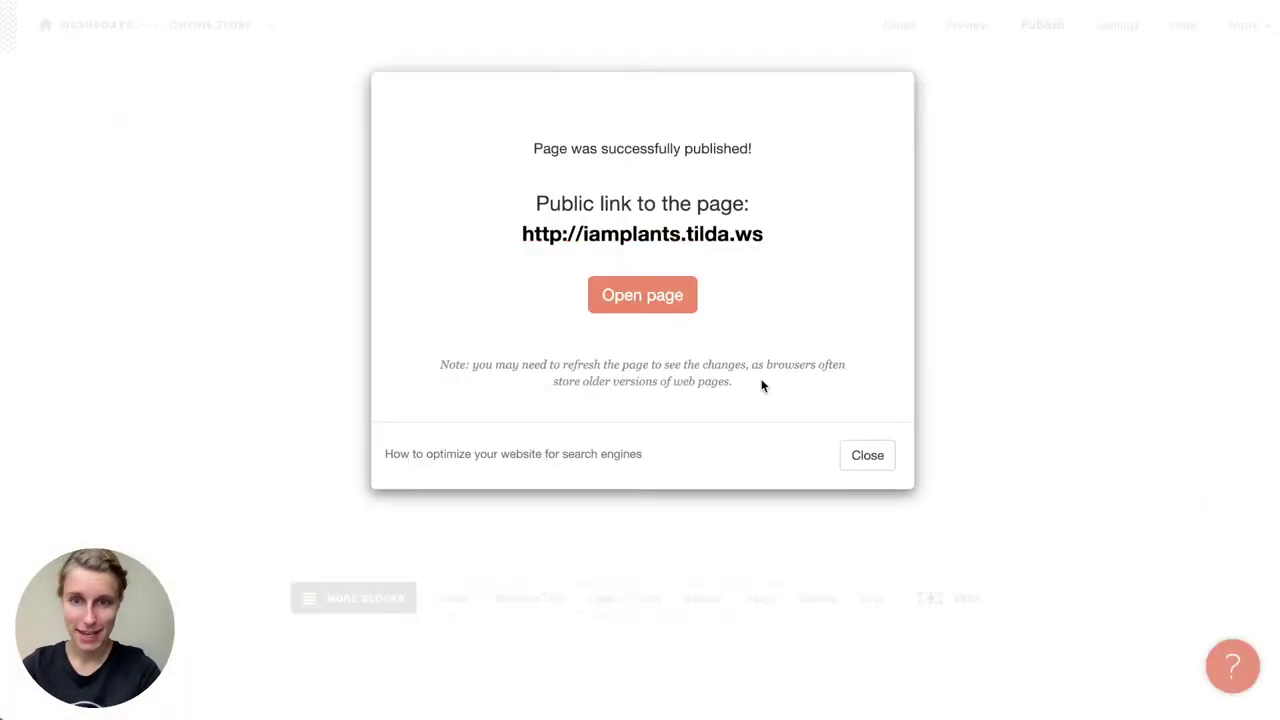
Step: Dismiss the old dialog, republish the store page, and open iamplants.tilda.ws
{"action": "left_click", "coordinate": [866, 454]}
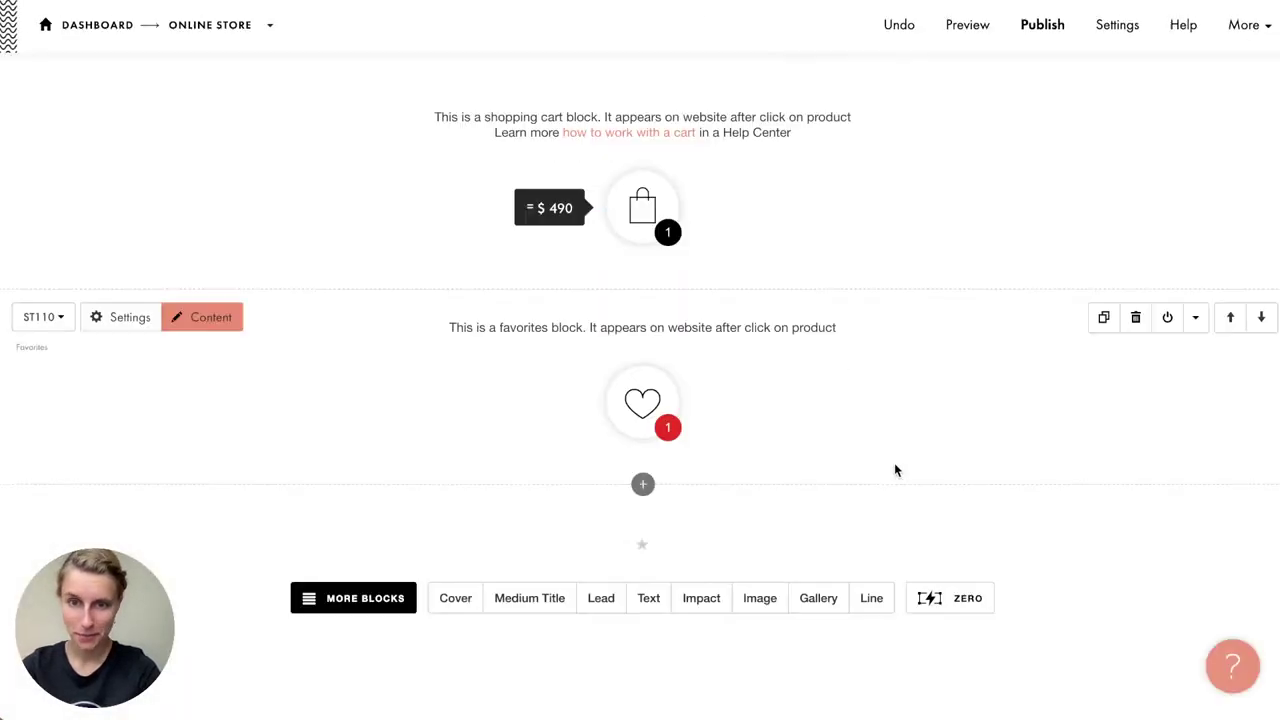
{"action": "scroll", "coordinate": [664, 364], "scroll_direction": "up", "scroll_amount": 15}
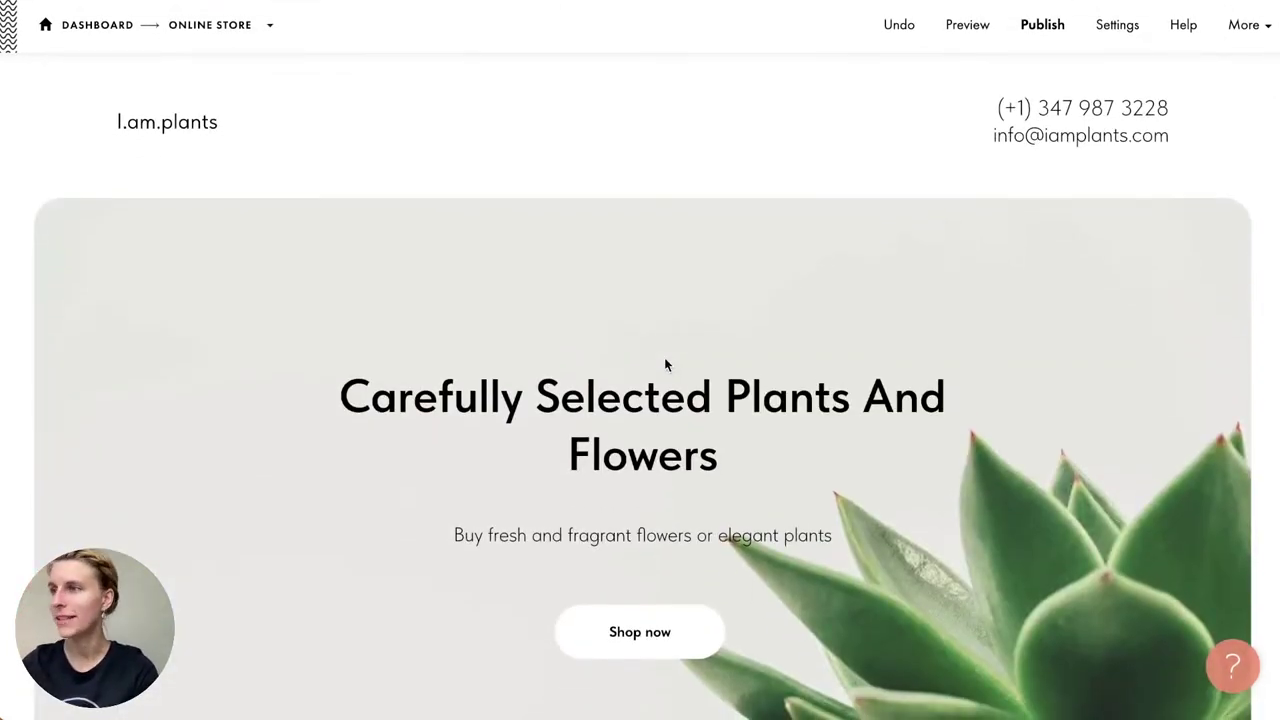
{"action": "mouse_move", "coordinate": [665, 360]}
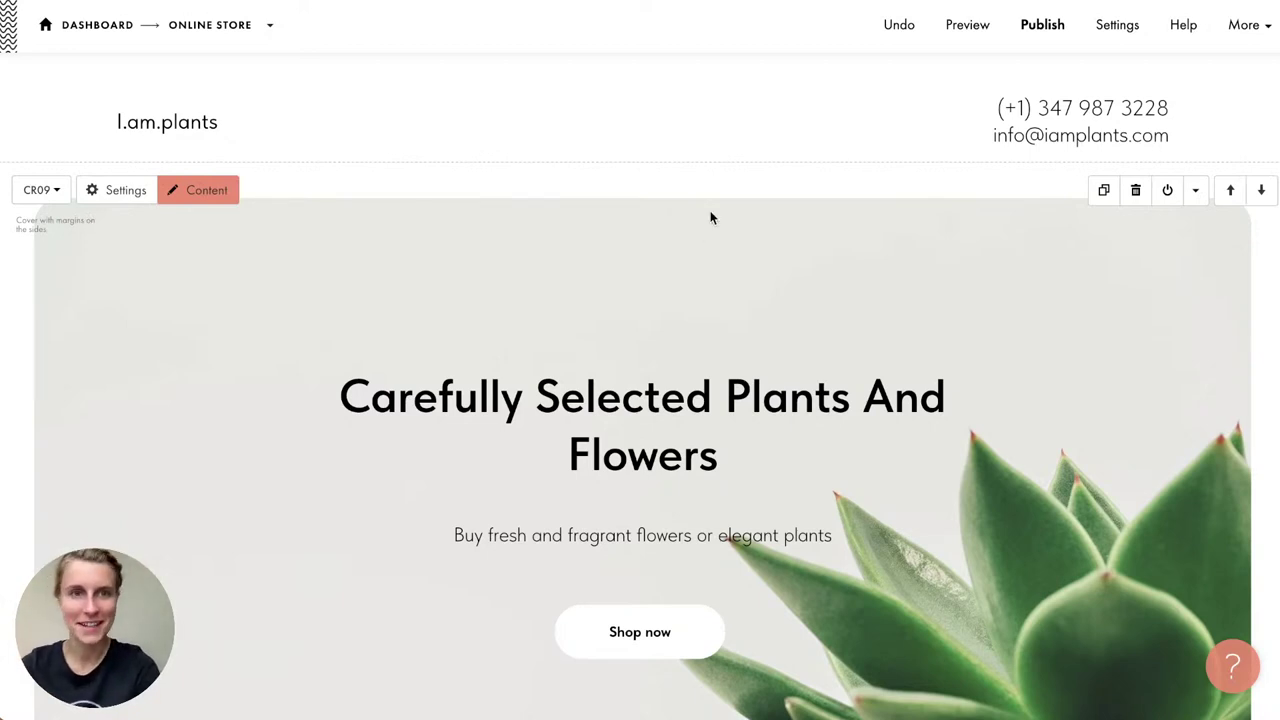
{"action": "left_click", "coordinate": [1034, 24]}
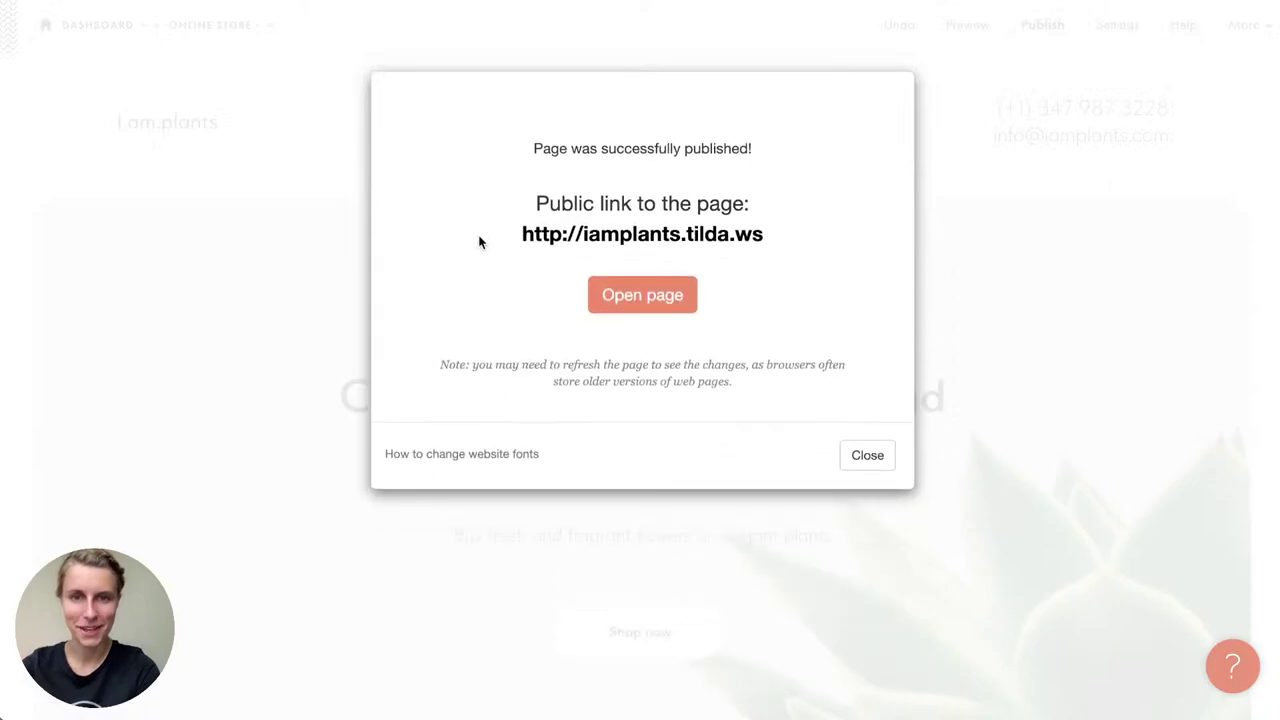
{"action": "left_click", "coordinate": [586, 237]}
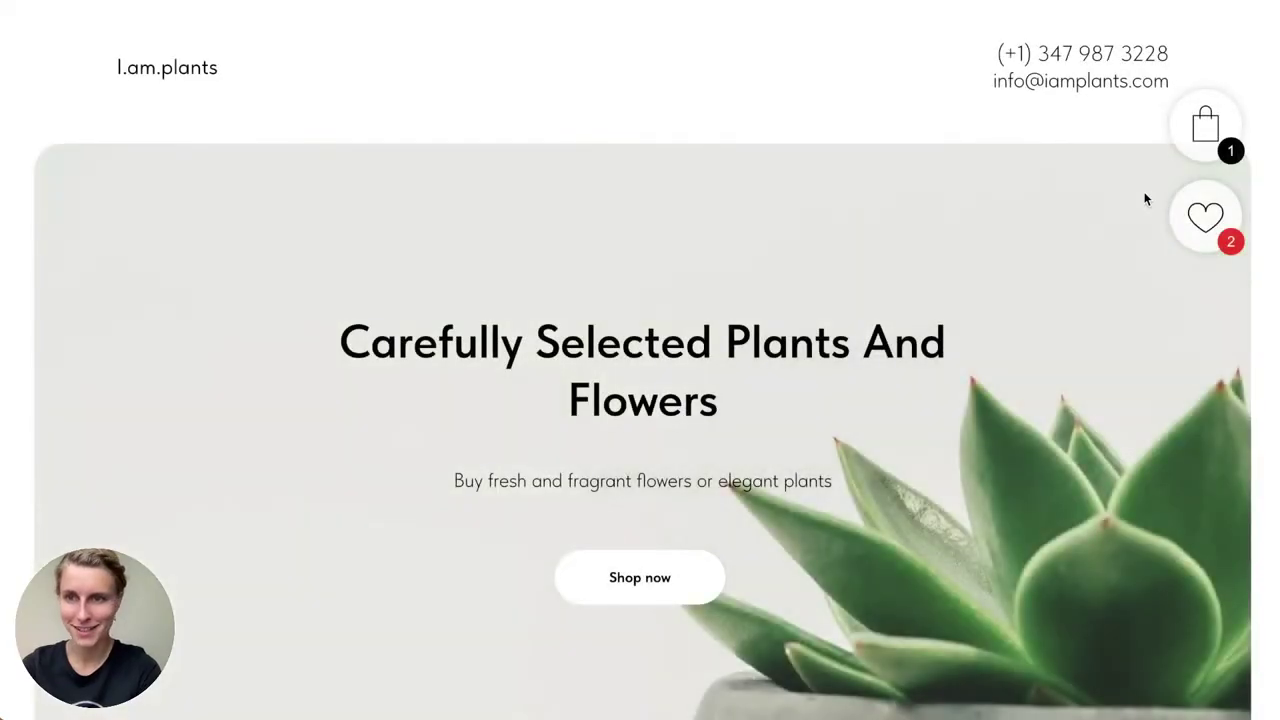
Step: Empty the Favorites list and remove Pachyphytum ovatum from the cart
{"action": "left_click", "coordinate": [1203, 219]}
{"action": "left_click", "coordinate": [1243, 247]}
{"action": "left_click", "coordinate": [1207, 137]}
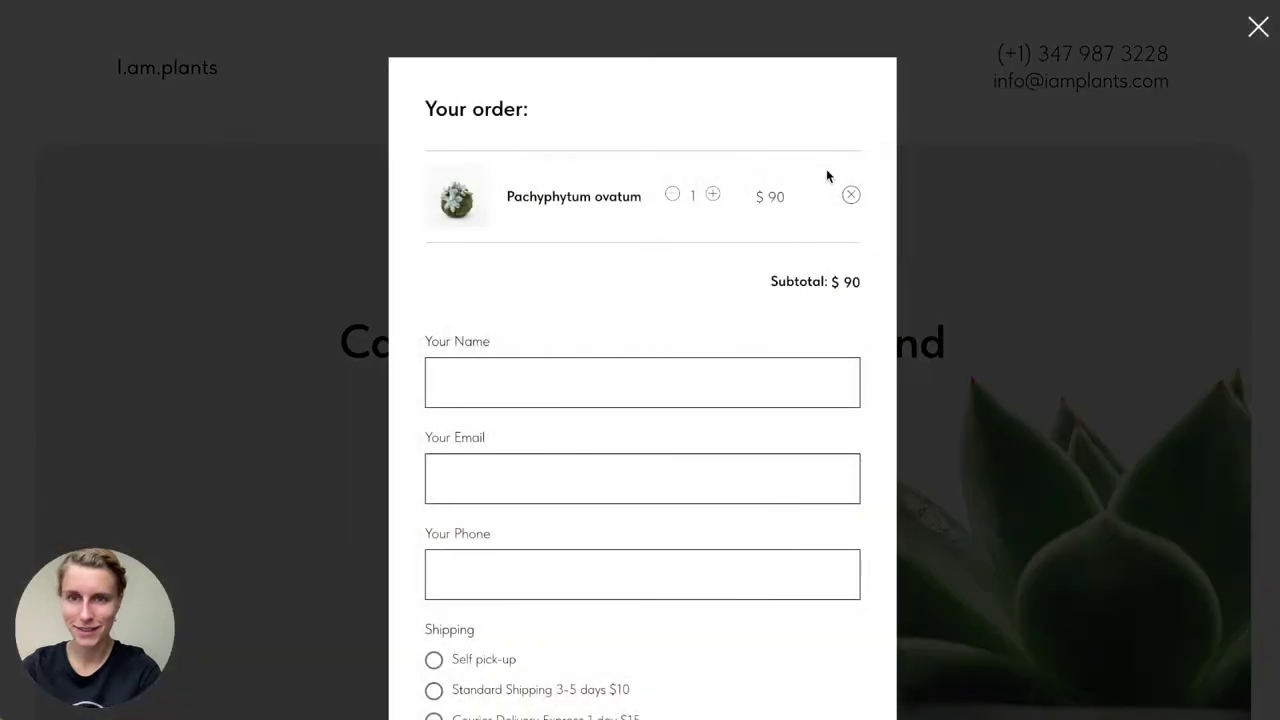
{"action": "left_click", "coordinate": [850, 195]}
{"action": "left_click", "coordinate": [1258, 27]}
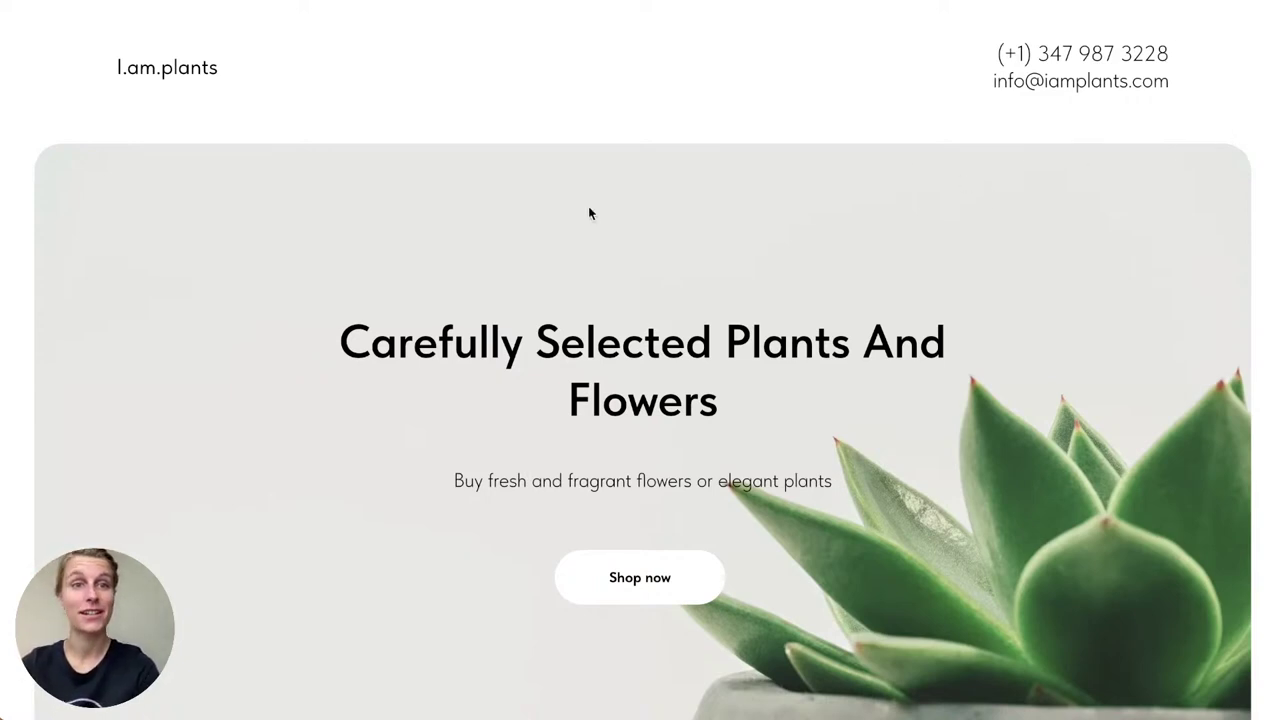
{"action": "scroll", "coordinate": [565, 223], "scroll_direction": "down", "scroll_amount": 1}
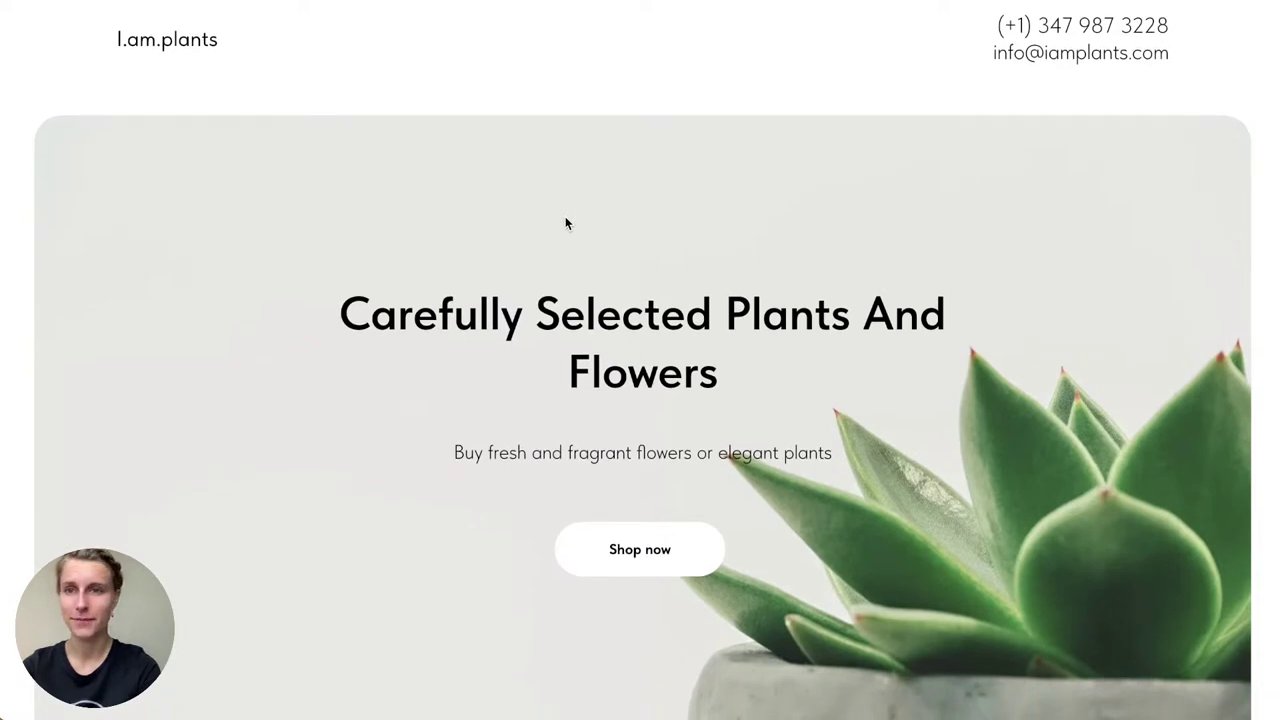
{"action": "scroll", "coordinate": [565, 223], "scroll_direction": "up", "scroll_amount": 1}
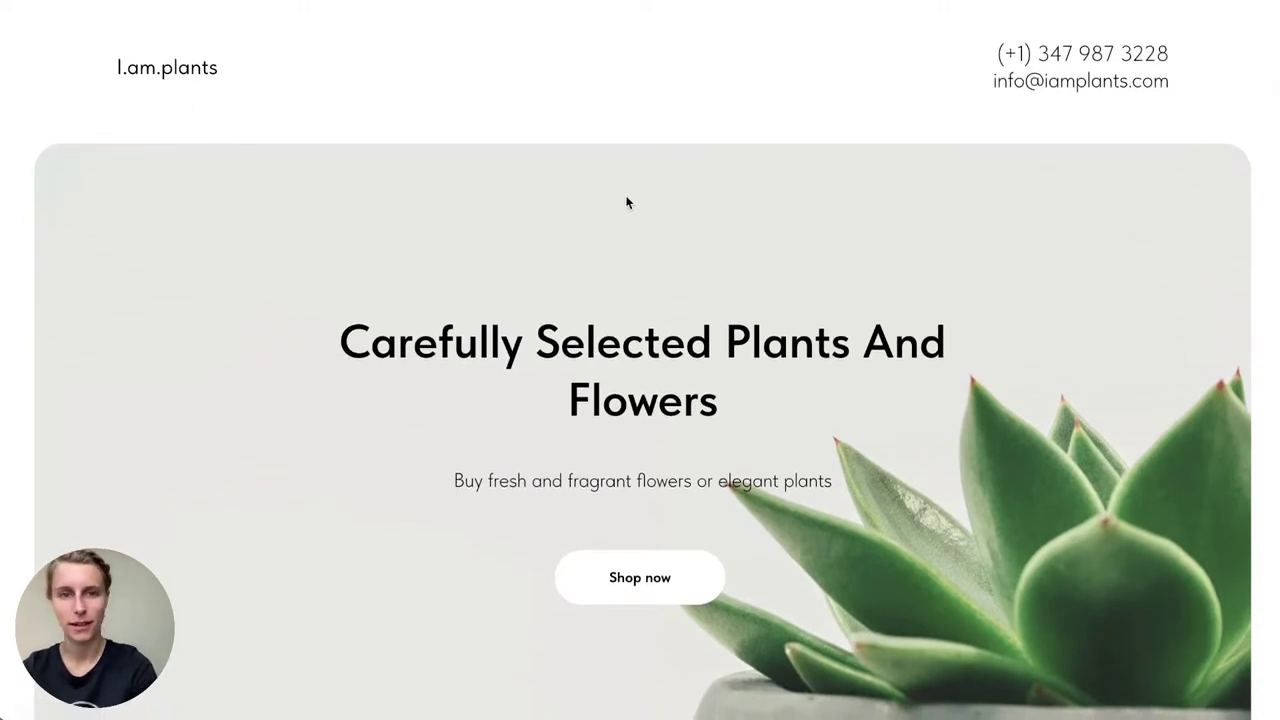
{"action": "scroll", "coordinate": [631, 374], "scroll_direction": "down", "scroll_amount": 4}
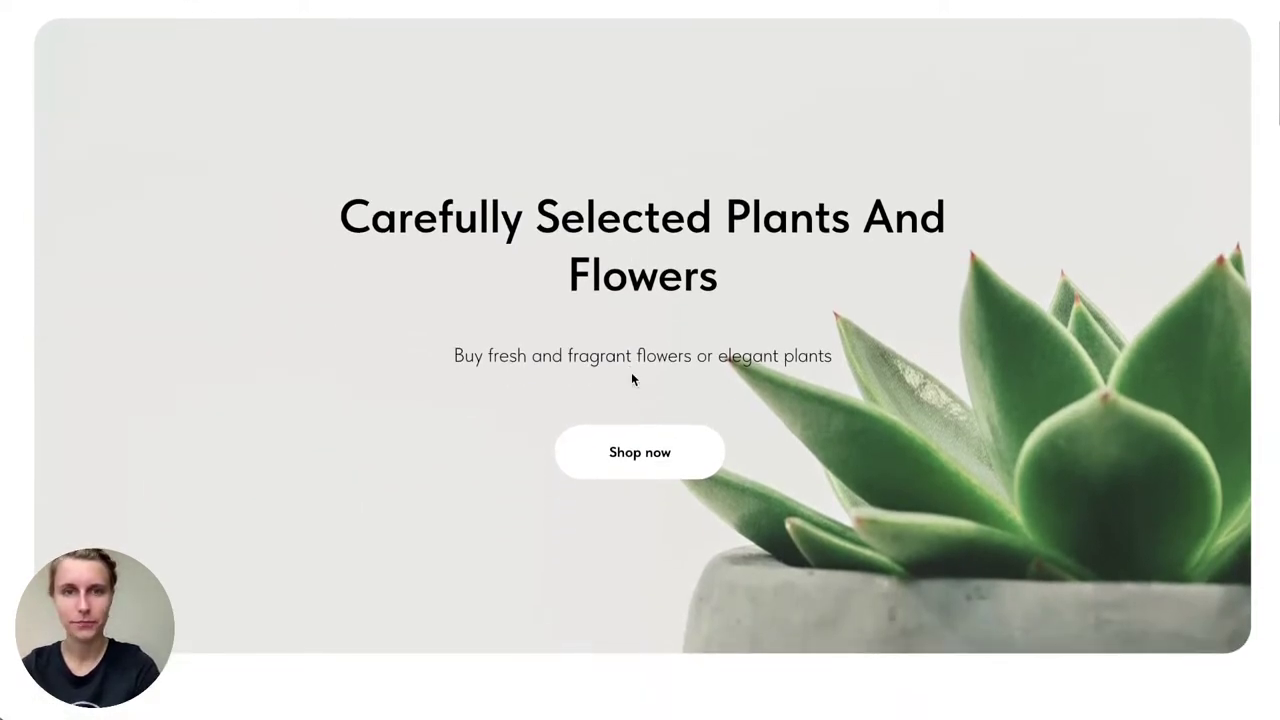
{"action": "left_click", "coordinate": [634, 472]}
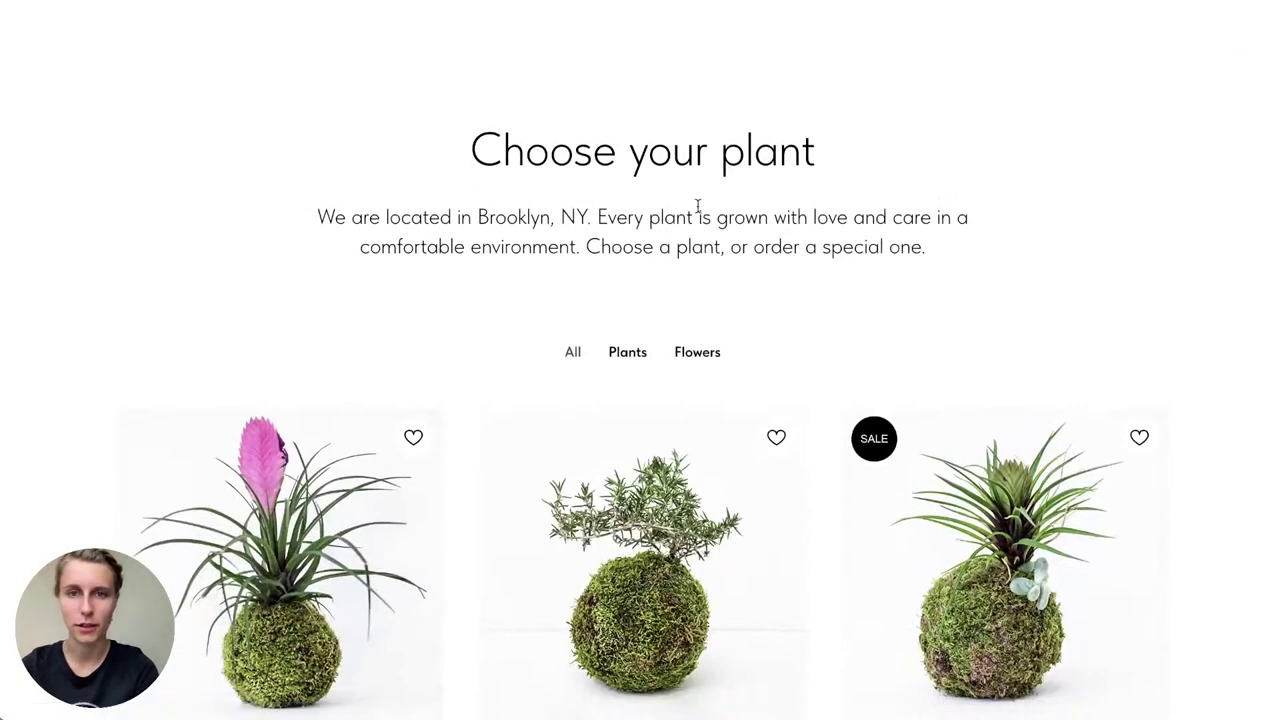
{"action": "scroll", "coordinate": [63, 250], "scroll_direction": "down", "scroll_amount": 2}
{"action": "left_click", "coordinate": [629, 180]}
{"action": "left_click", "coordinate": [696, 174]}
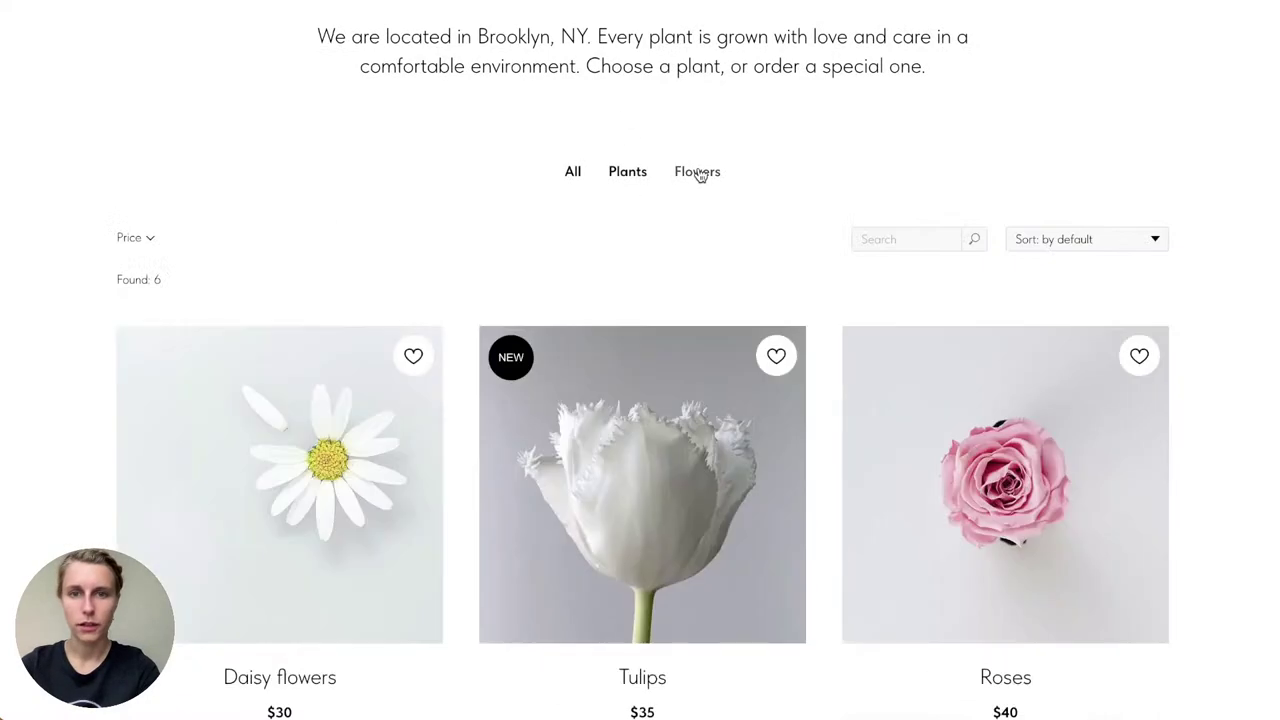
{"action": "left_click", "coordinate": [572, 174]}
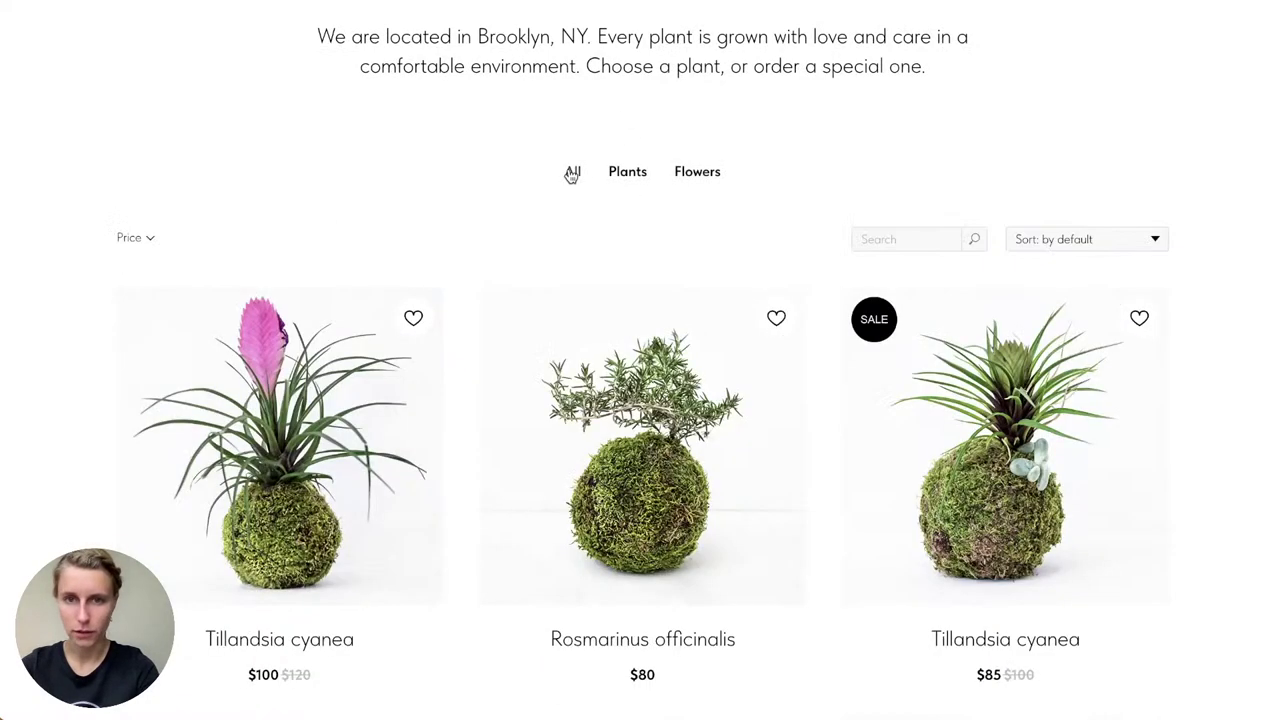
{"action": "left_click", "coordinate": [899, 237]}
{"action": "left_click", "coordinate": [1080, 240]}
{"action": "left_click", "coordinate": [1040, 238]}
{"action": "left_click", "coordinate": [141, 243]}
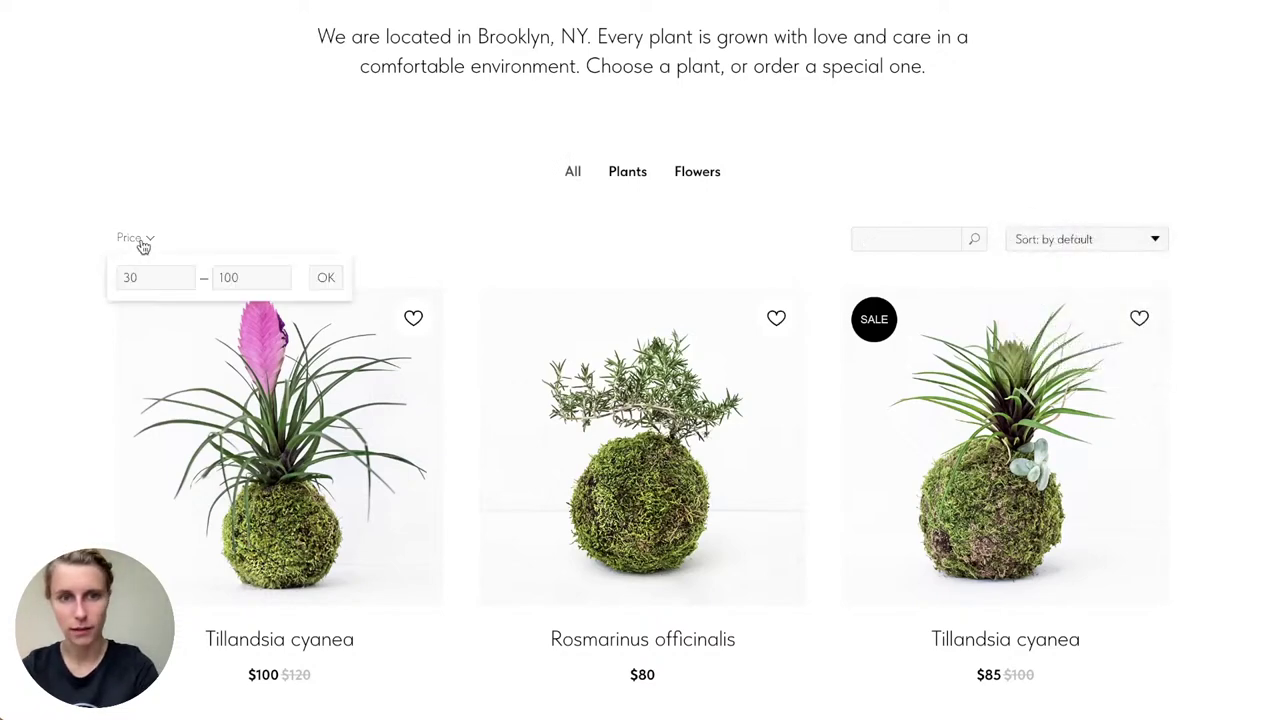
{"action": "left_click", "coordinate": [20, 312]}
{"action": "scroll", "coordinate": [74, 451], "scroll_direction": "down", "scroll_amount": 6}
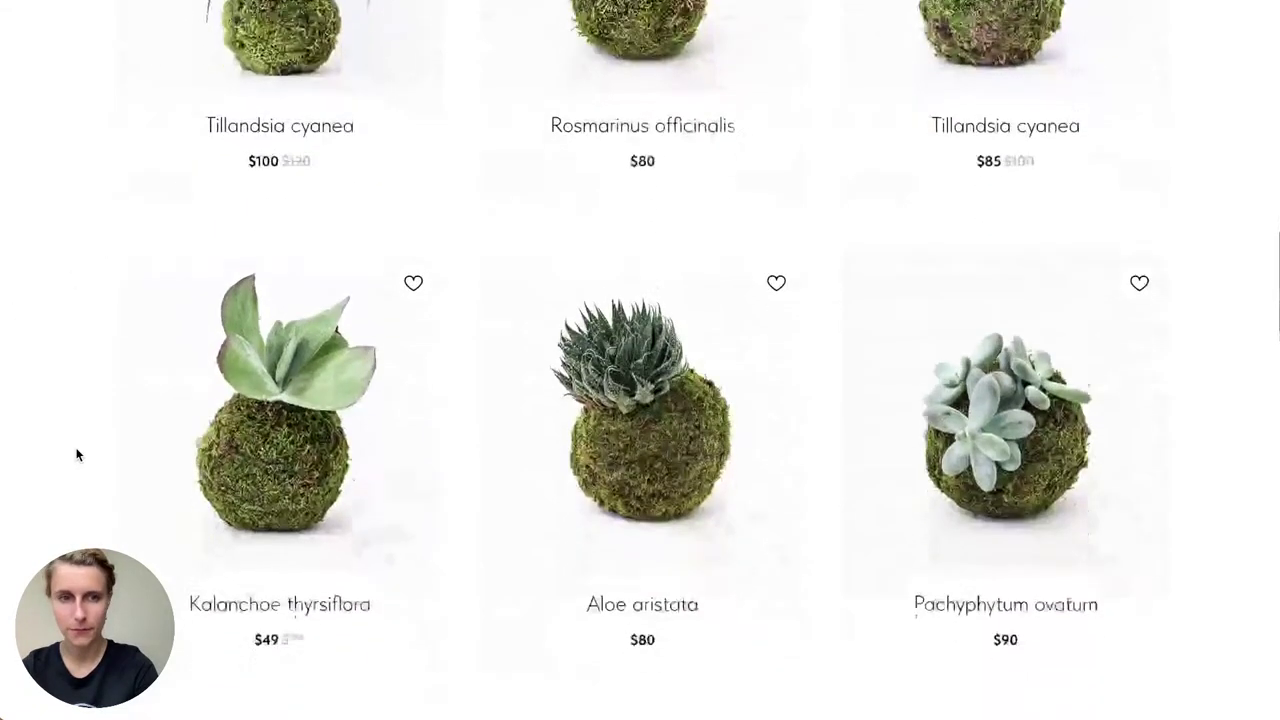
{"action": "left_click", "coordinate": [413, 197]}
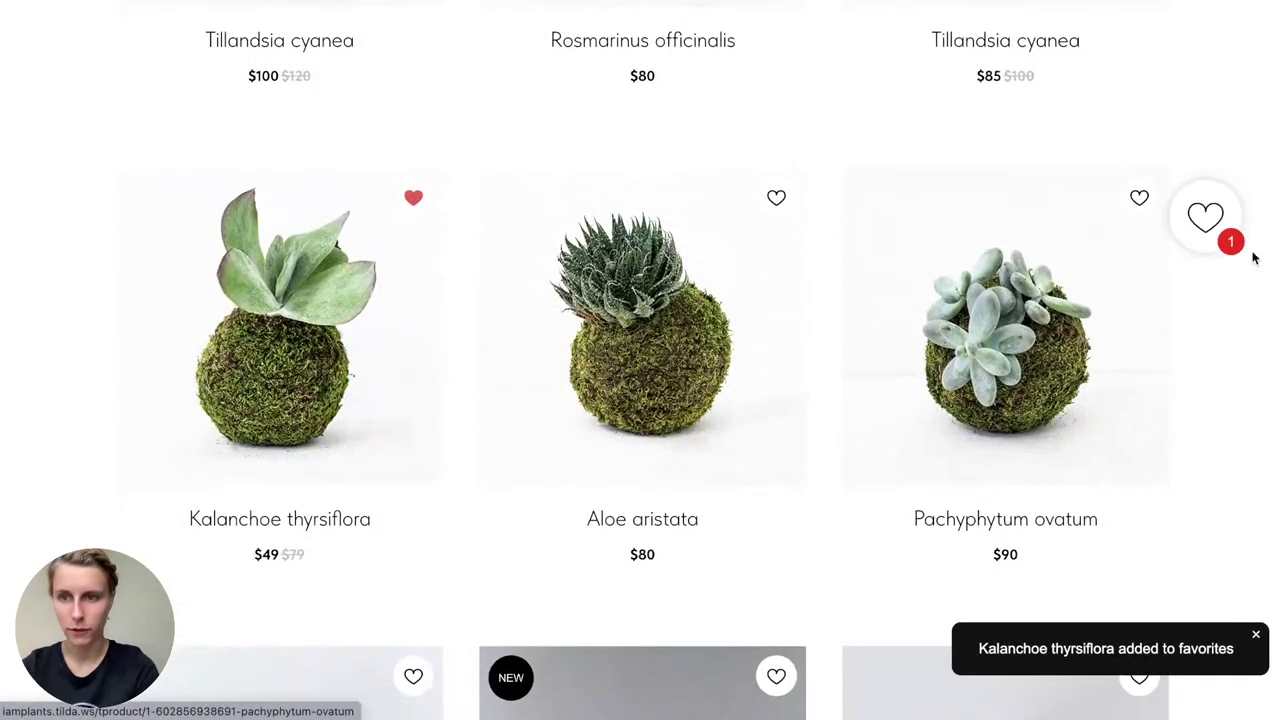
{"action": "left_click", "coordinate": [1200, 214]}
{"action": "left_click", "coordinate": [1245, 142]}
{"action": "scroll", "coordinate": [1183, 260], "scroll_direction": "down", "scroll_amount": 3}
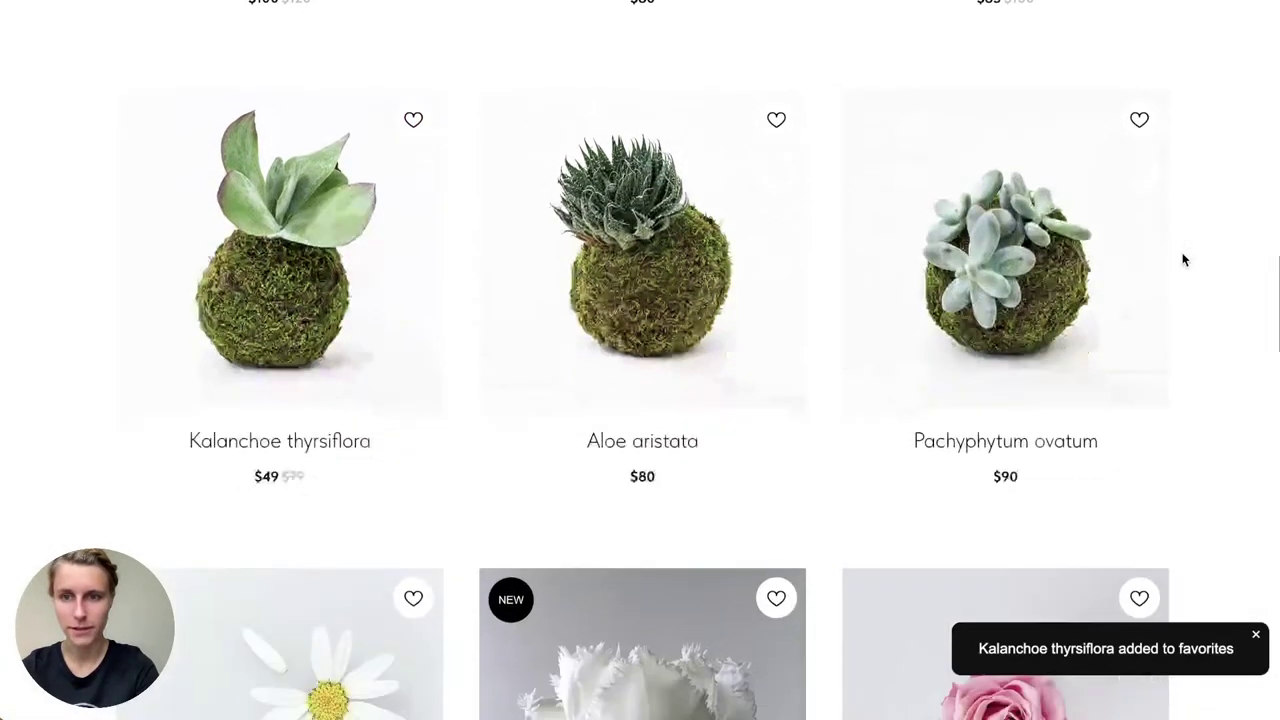
{"action": "scroll", "coordinate": [1183, 260], "scroll_direction": "down", "scroll_amount": 4}
{"action": "scroll", "coordinate": [634, 252], "scroll_direction": "up", "scroll_amount": 1}
{"action": "left_click", "coordinate": [630, 258]}
{"action": "left_click", "coordinate": [674, 260]}
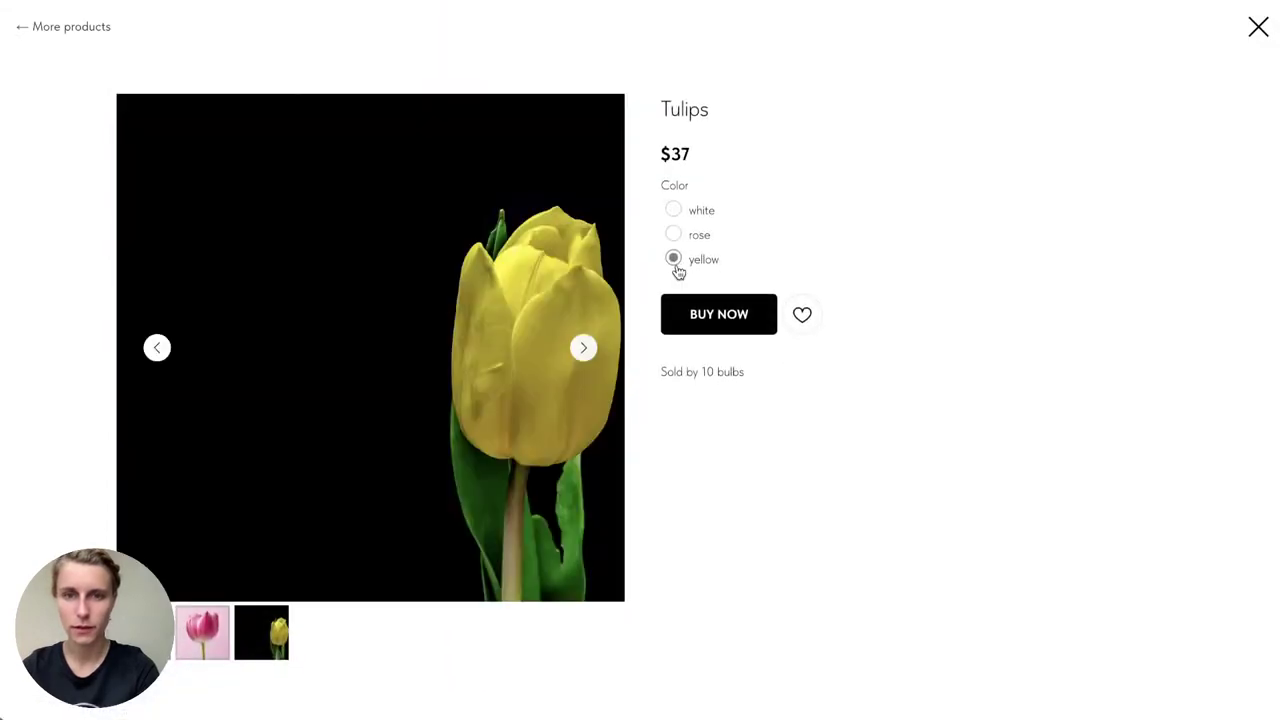
{"action": "left_click", "coordinate": [687, 238]}
{"action": "left_click", "coordinate": [676, 211]}
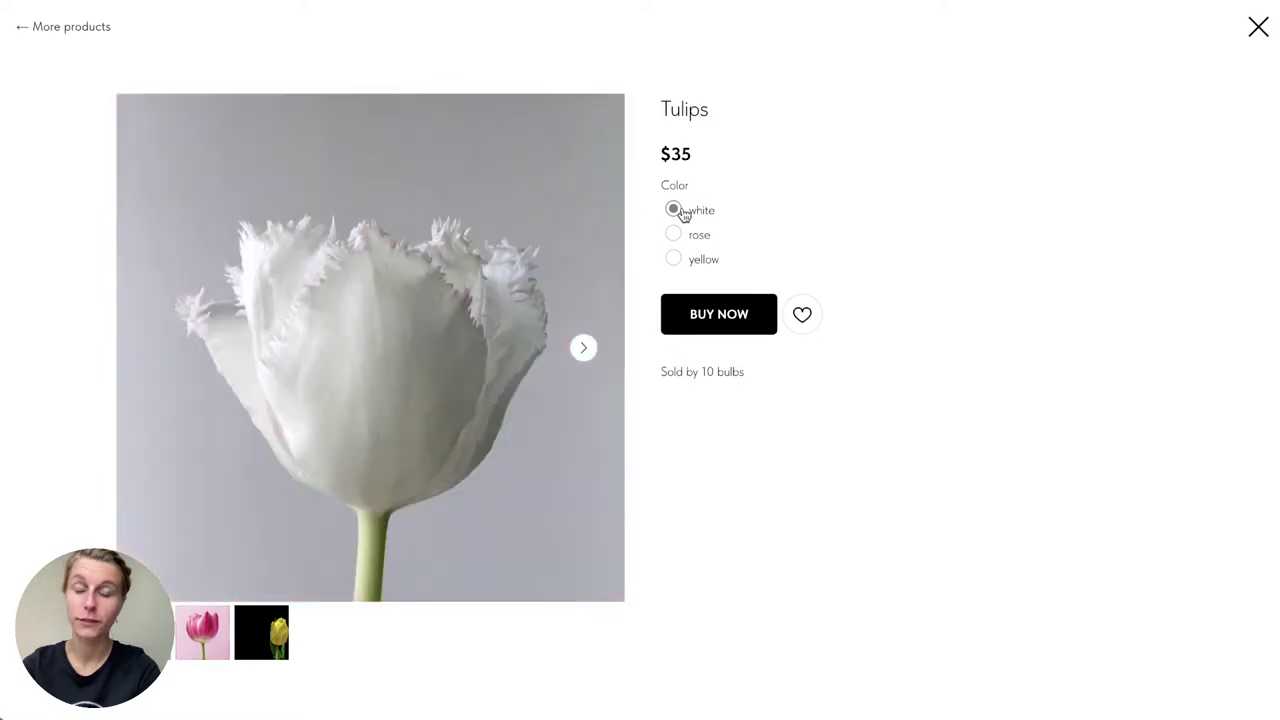
{"action": "left_click", "coordinate": [1258, 27]}
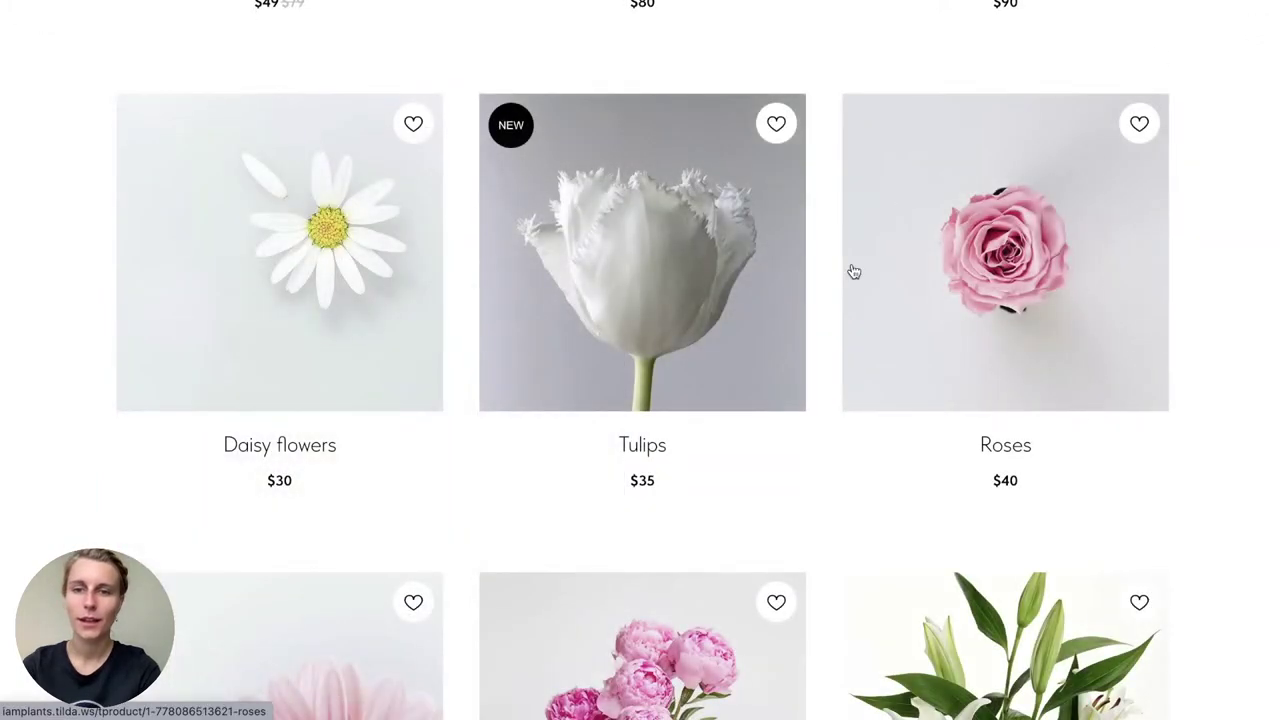
{"action": "scroll", "coordinate": [851, 271], "scroll_direction": "down", "scroll_amount": 3}
{"action": "left_click", "coordinate": [988, 378]}
{"action": "left_click", "coordinate": [718, 210]}
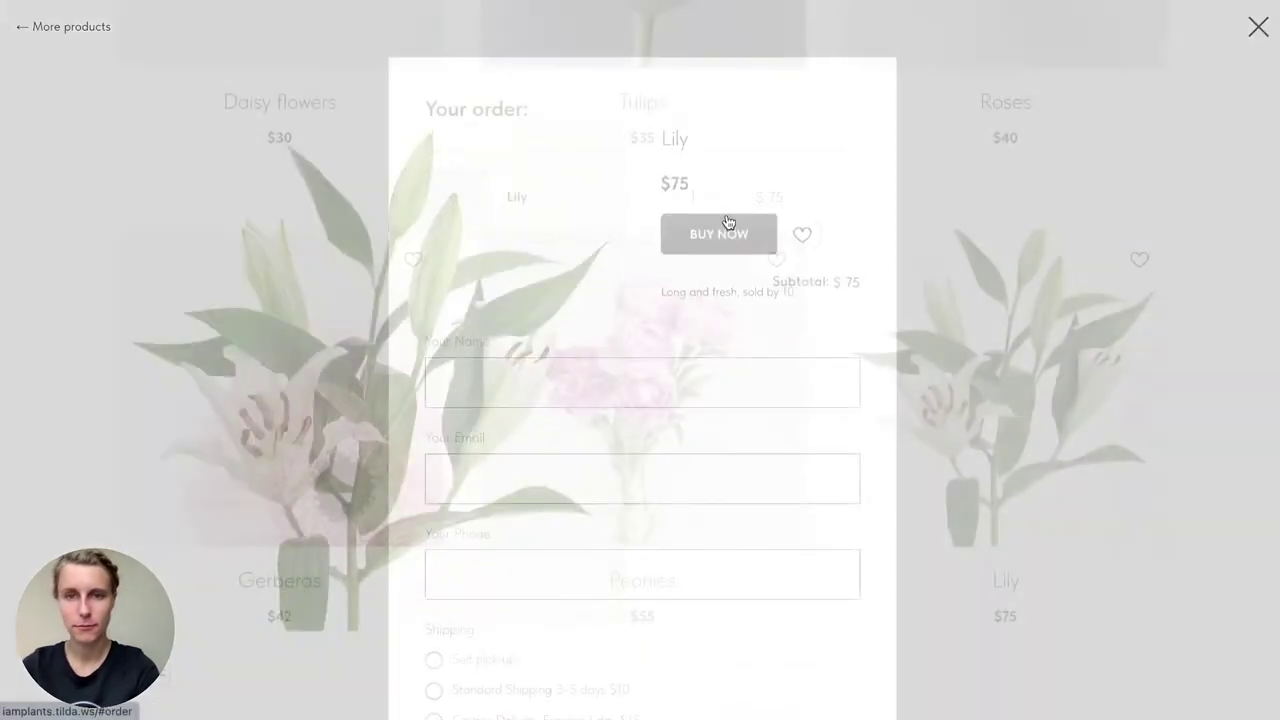
{"action": "scroll", "coordinate": [658, 525], "scroll_direction": "down", "scroll_amount": 3}
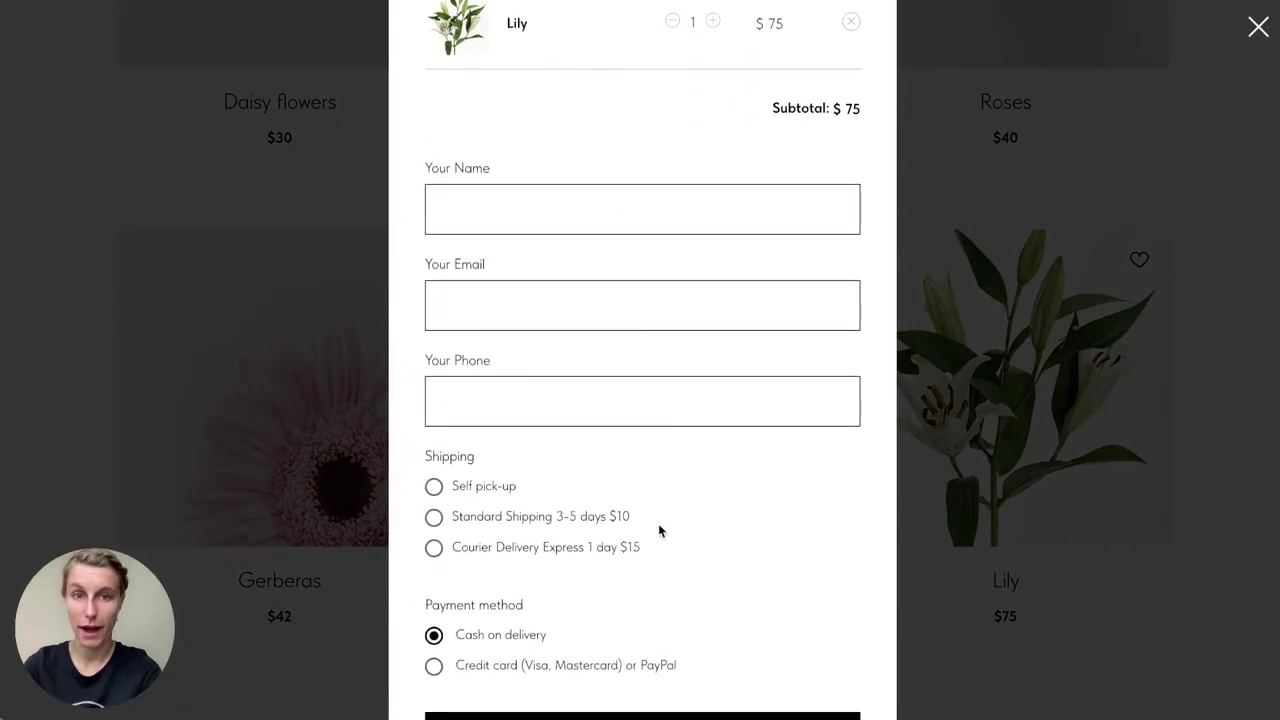
{"action": "scroll", "coordinate": [658, 523], "scroll_direction": "up", "scroll_amount": 3}
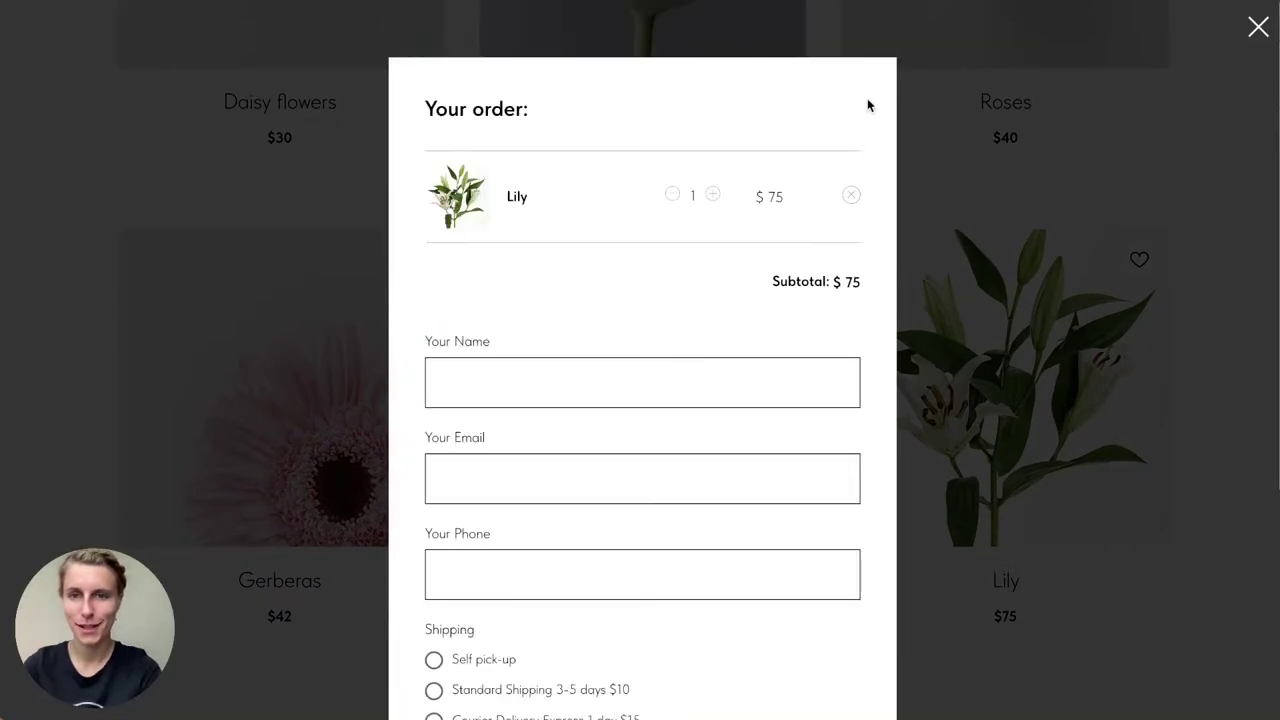
{"action": "left_click", "coordinate": [1109, 148]}
{"action": "scroll", "coordinate": [820, 286], "scroll_direction": "down", "scroll_amount": 8}
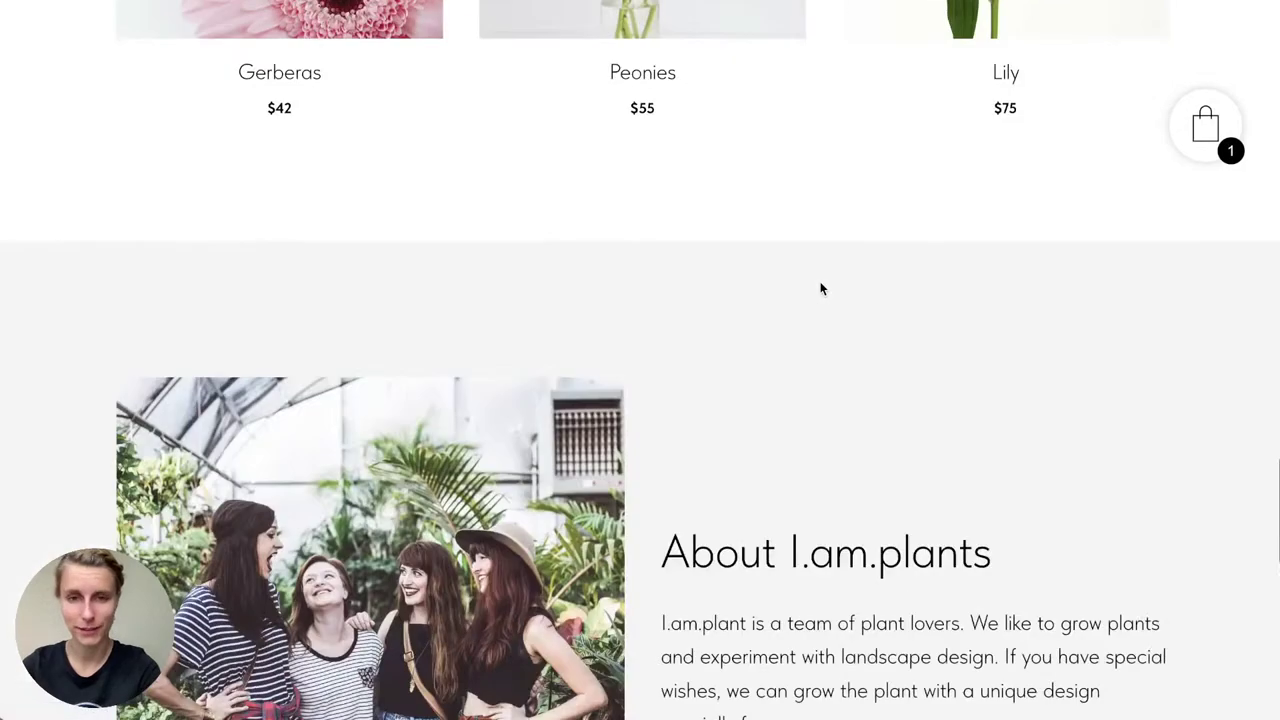
{"action": "scroll", "coordinate": [820, 286], "scroll_direction": "down", "scroll_amount": 8}
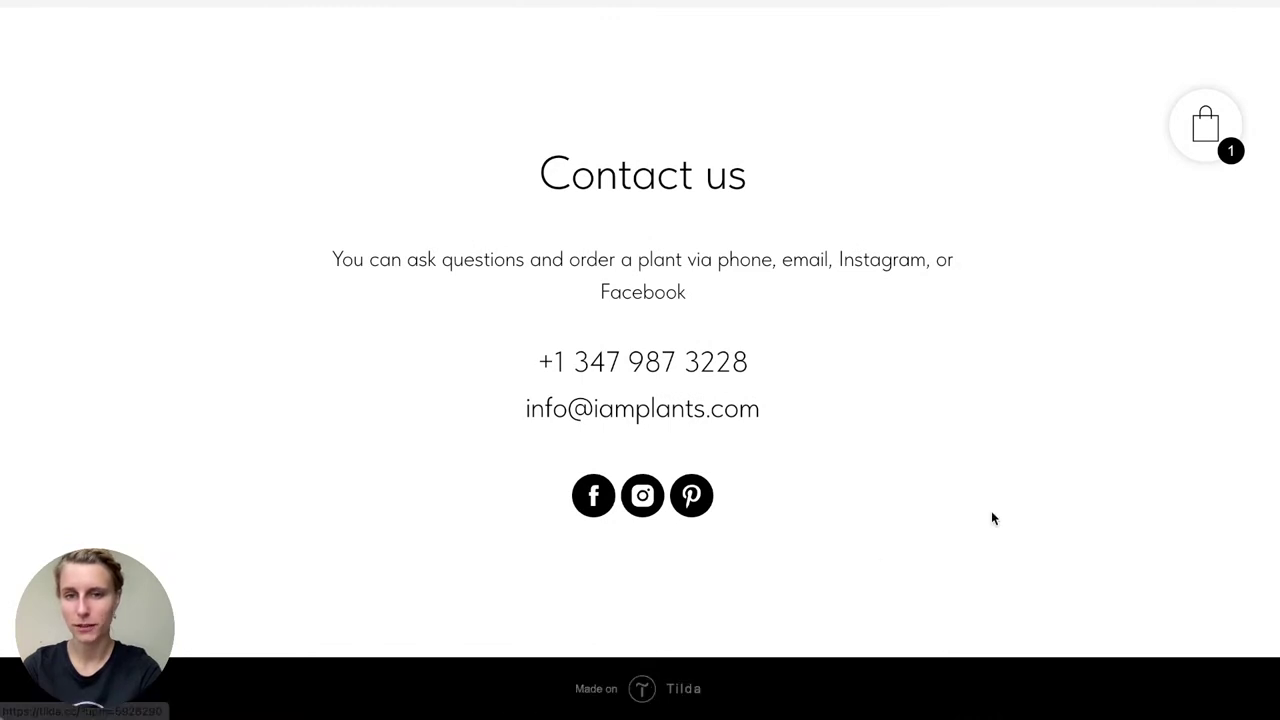
{"action": "scroll", "coordinate": [993, 518], "scroll_direction": "up", "scroll_amount": 15}
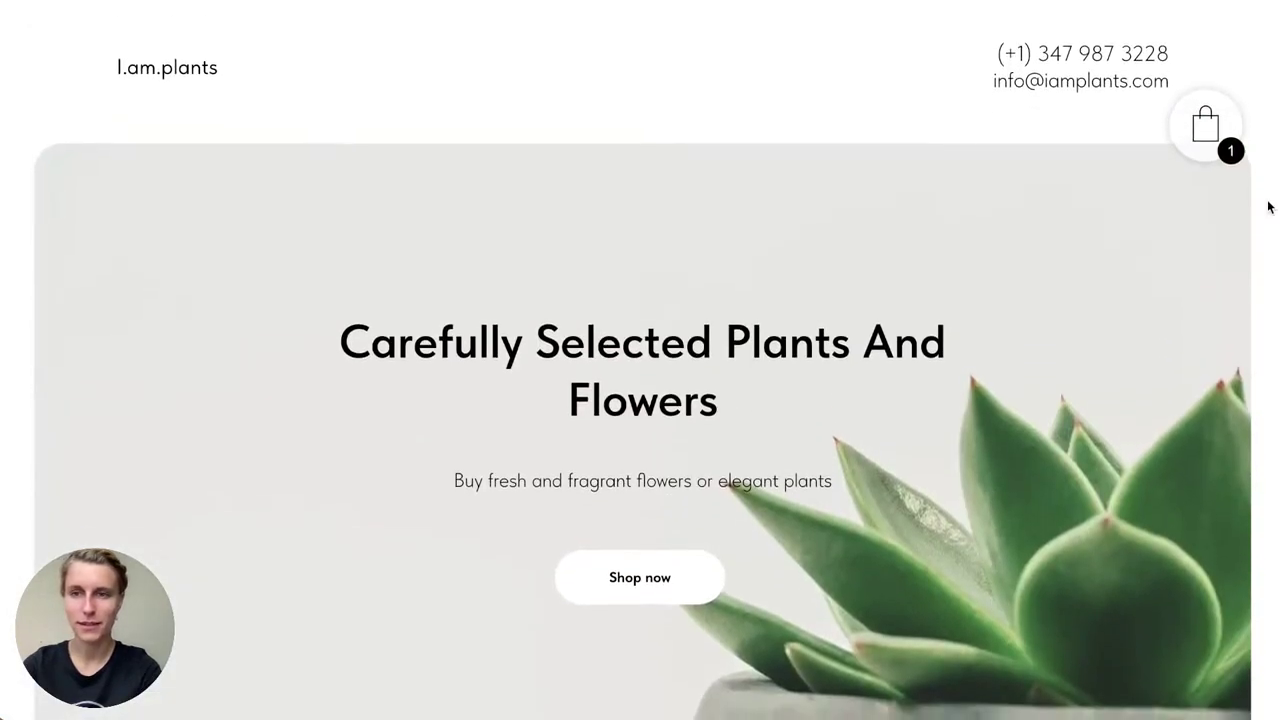
{"action": "left_click", "coordinate": [1206, 132]}
{"action": "left_click", "coordinate": [851, 199]}
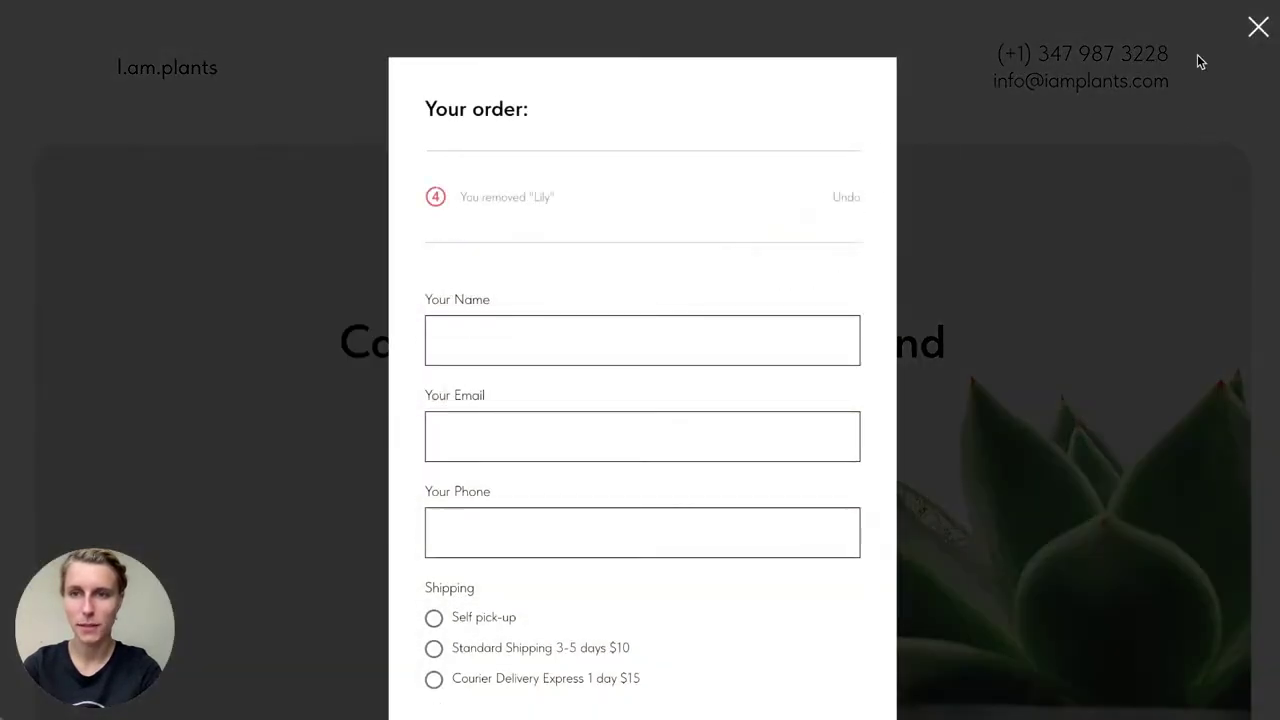
{"action": "left_click", "coordinate": [1257, 28]}
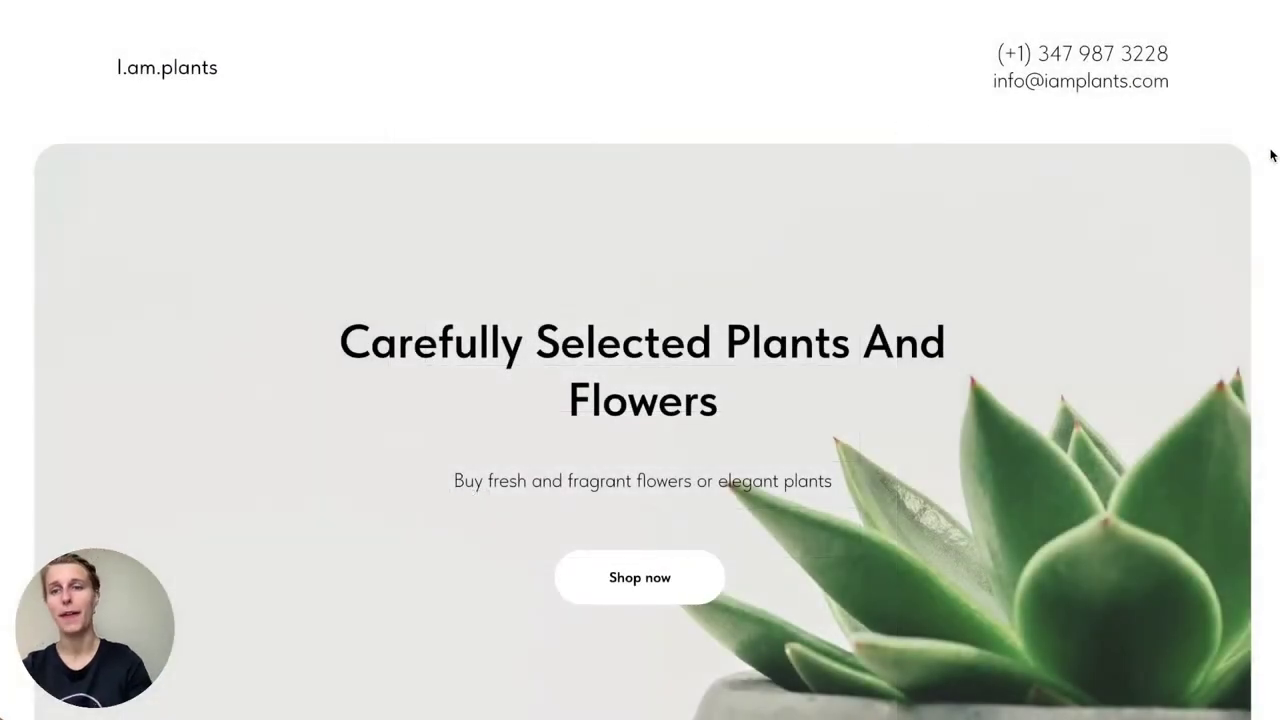